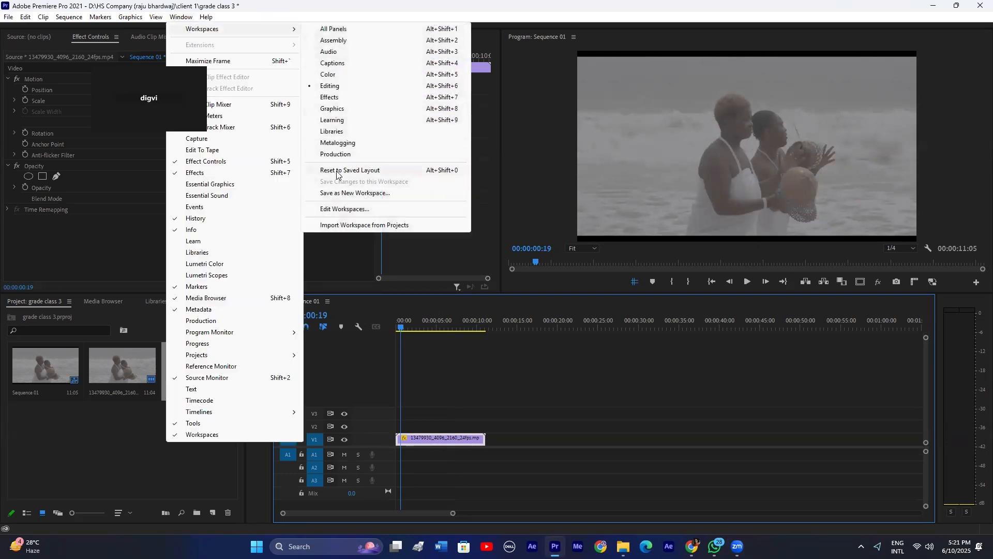
Step: Reset the Editing workspace to its saved layout and switch to the Color workspace
click(338, 171)
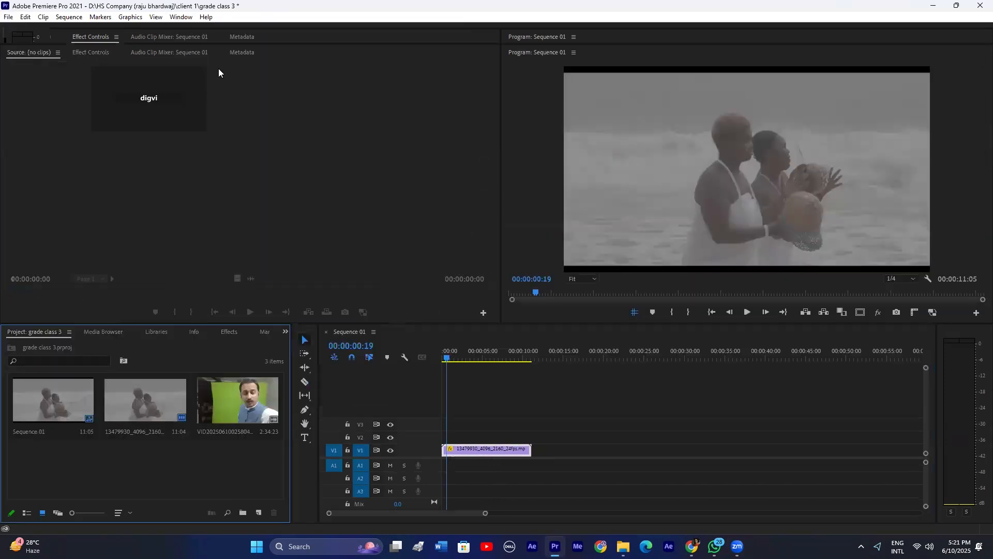
click(496, 400)
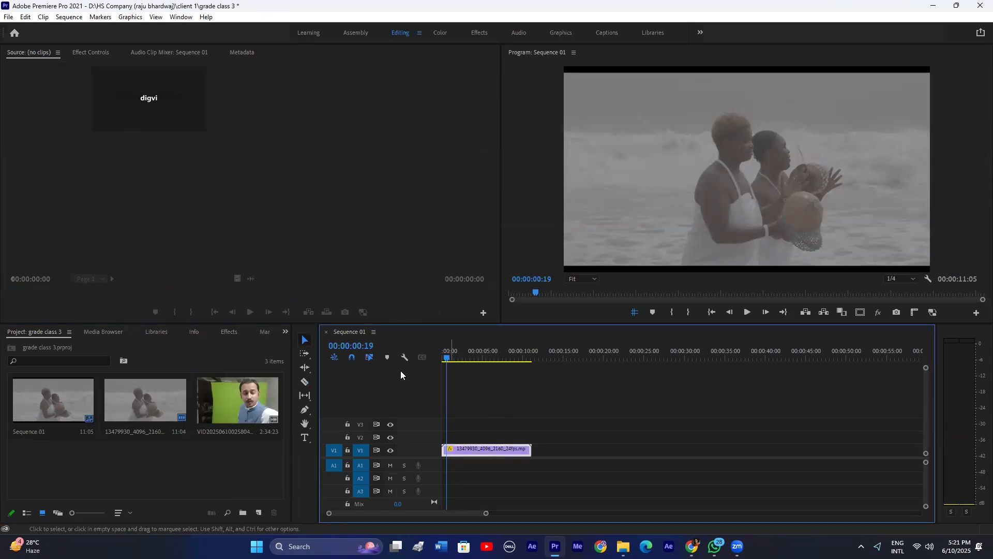
click(441, 35)
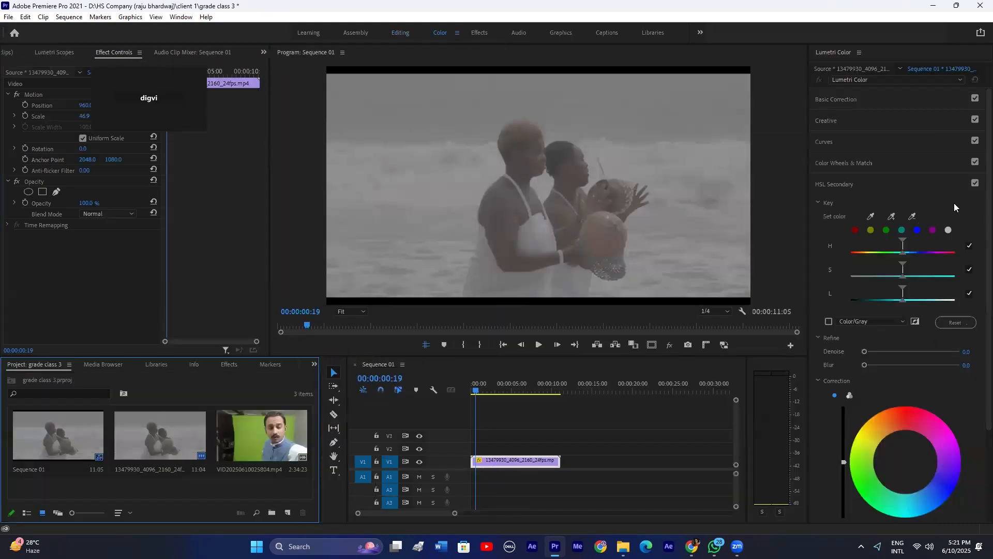
Step: Look through the Basic Correction, Creative and Curves sections of Lumetri Color, leaving every section collapsed
click(858, 185)
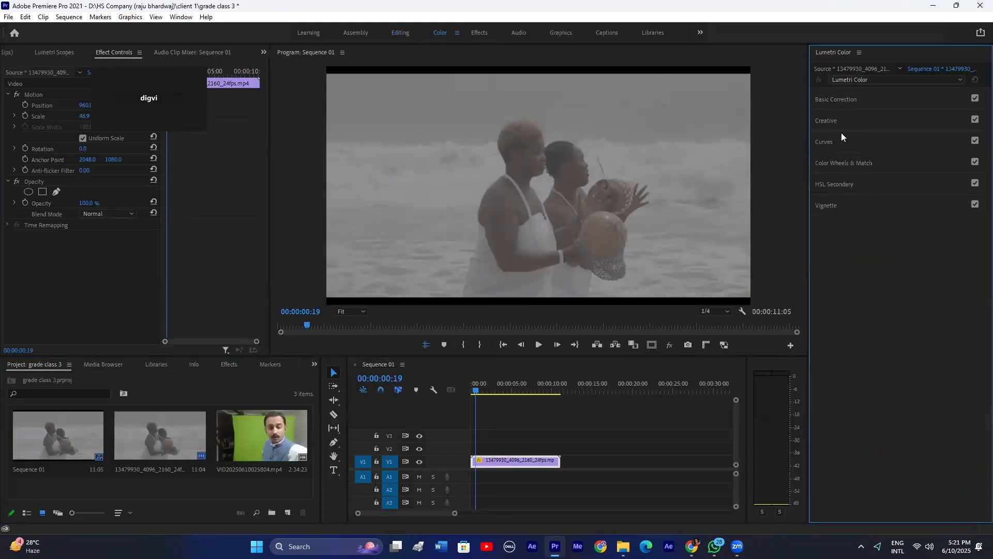
click(830, 99)
click(829, 98)
click(829, 120)
click(828, 120)
click(826, 134)
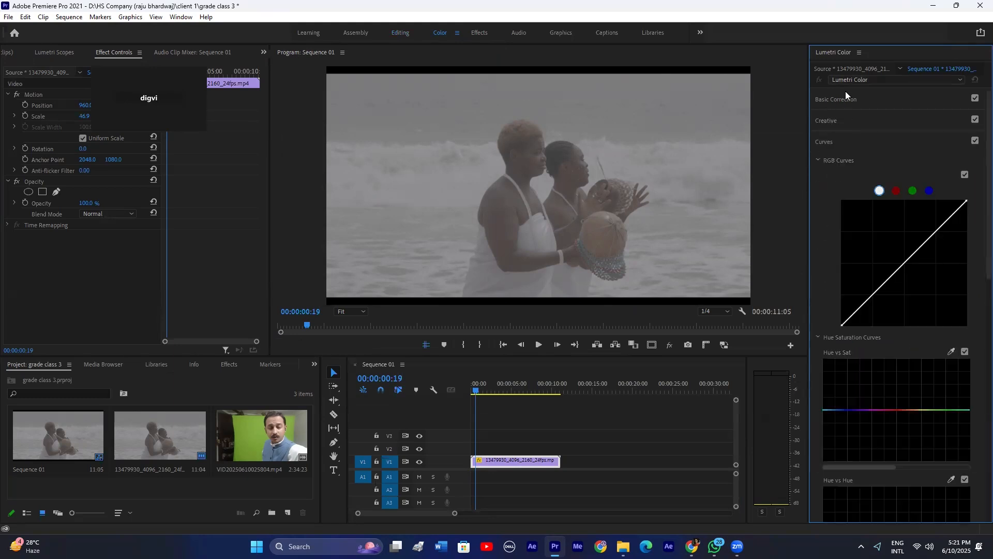
click(832, 146)
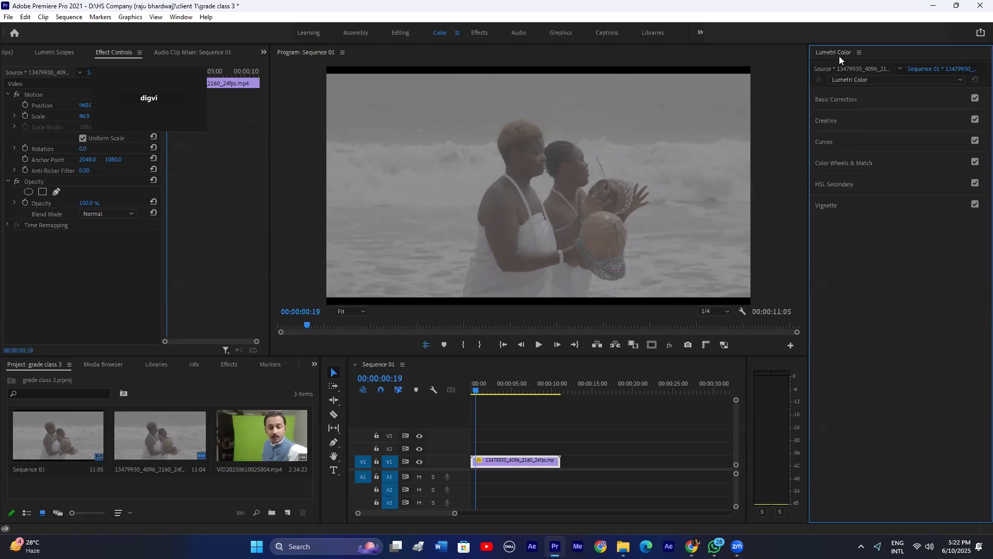
Step: Set the clip's Basic Correction to about Exposure 0.2, Contrast 32.6, Highlights 21.7, Shadows -34 and Blacks -10.9
click(843, 97)
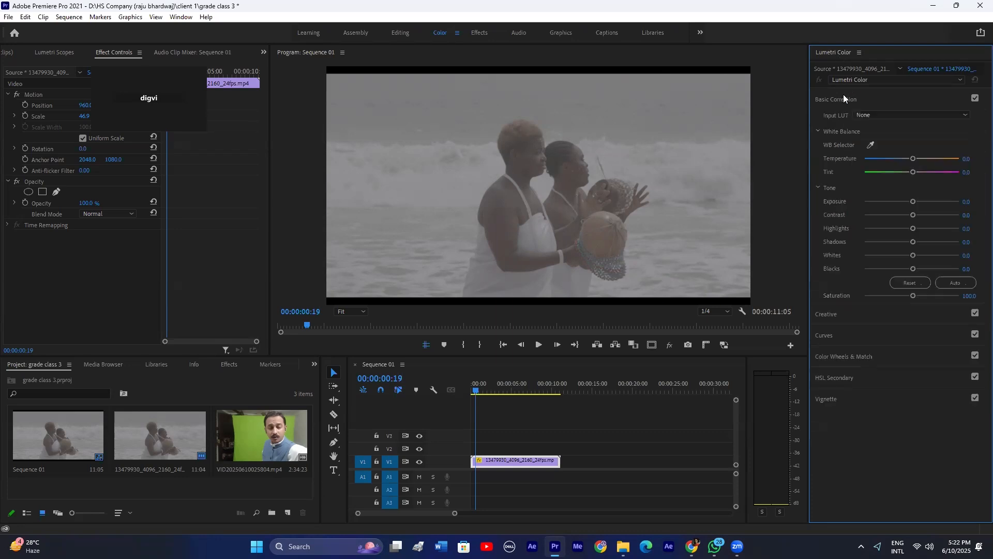
mouse_move(915, 215)
mouse_down()
mouse_move(927, 215)
mouse_move(896, 242)
mouse_move(922, 228)
mouse_up()
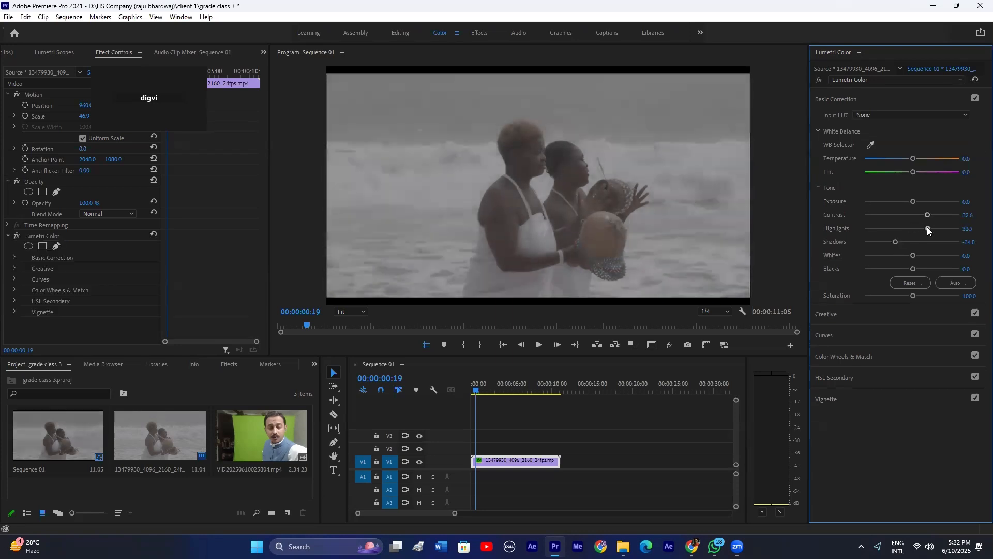
click(914, 201)
mouse_move(912, 269)
mouse_down()
mouse_move(926, 269)
mouse_move(906, 269)
mouse_up()
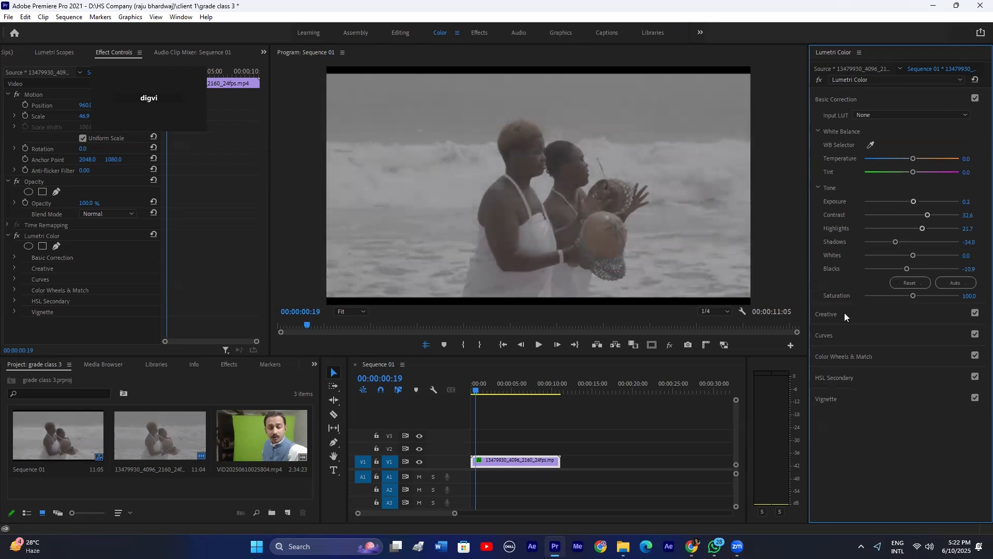
Step: Add a midpoint and a lower point to the master RGB curve, pulling the lower one down slightly to darken shadows
click(831, 340)
click(904, 261)
click(873, 293)
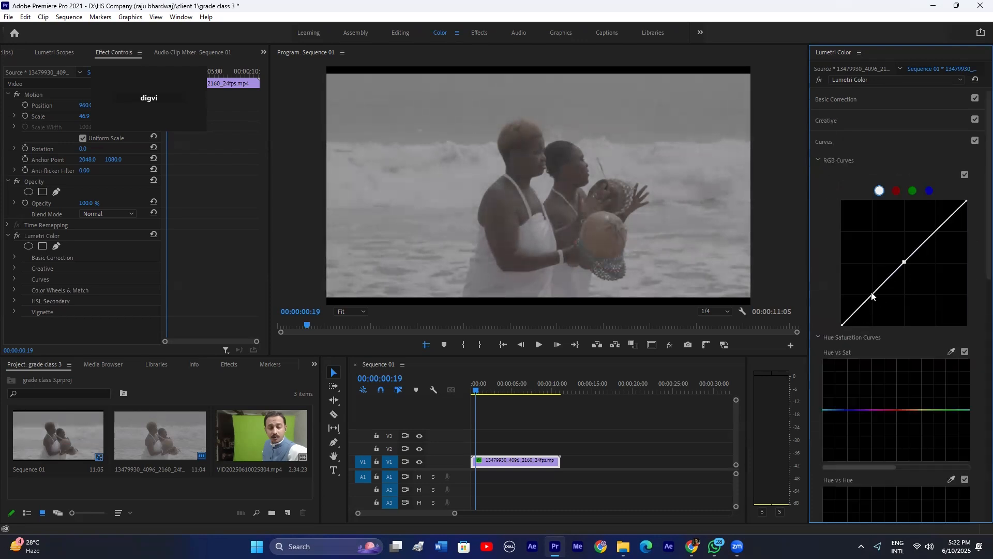
mouse_move(875, 307)
mouse_down()
mouse_move(886, 299)
mouse_move(872, 298)
mouse_up()
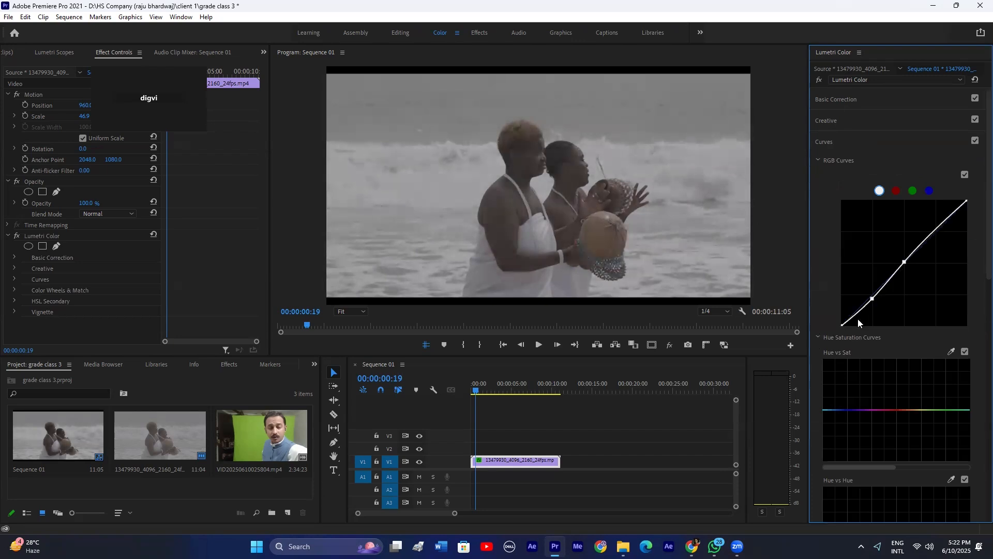
Step: Raise the clip's Creative adjustments to about 64.1 Vibrance and 128.3 Saturation
click(832, 98)
click(952, 313)
mouse_move(913, 291)
mouse_down()
mouse_move(937, 292)
mouse_move(925, 308)
mouse_up()
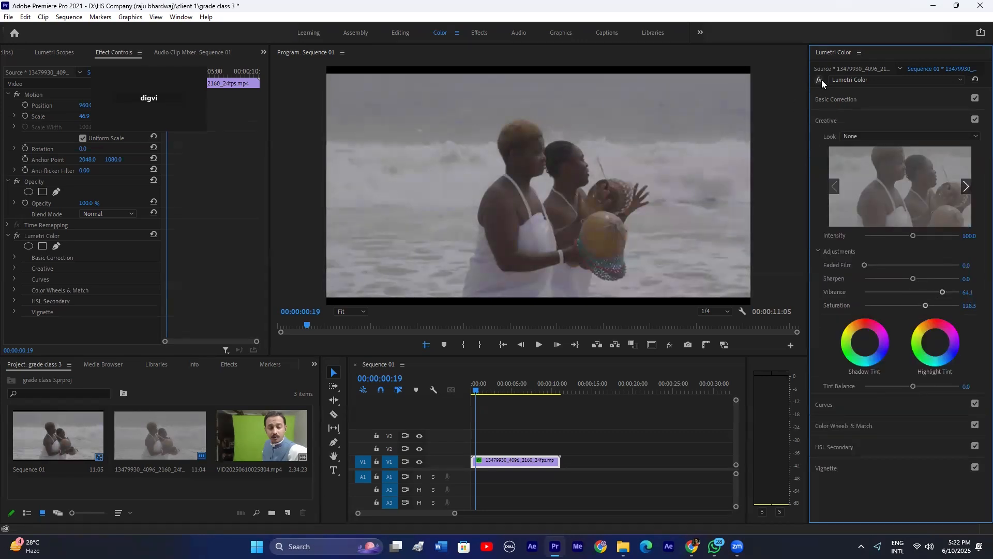
Step: Toggle the Lumetri Color effect off and on to compare the grade, and reset all its settings
click(819, 80)
click(820, 79)
click(975, 80)
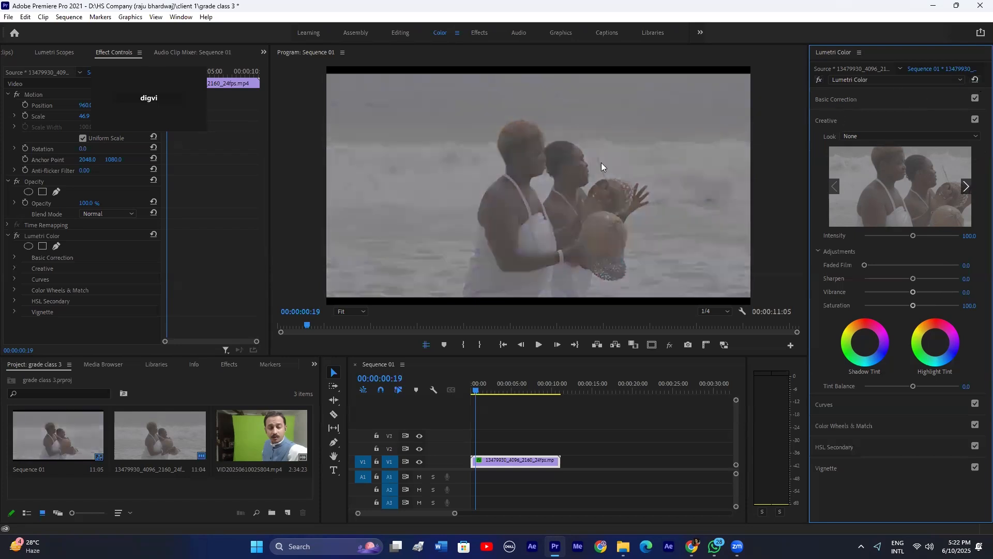
click(553, 435)
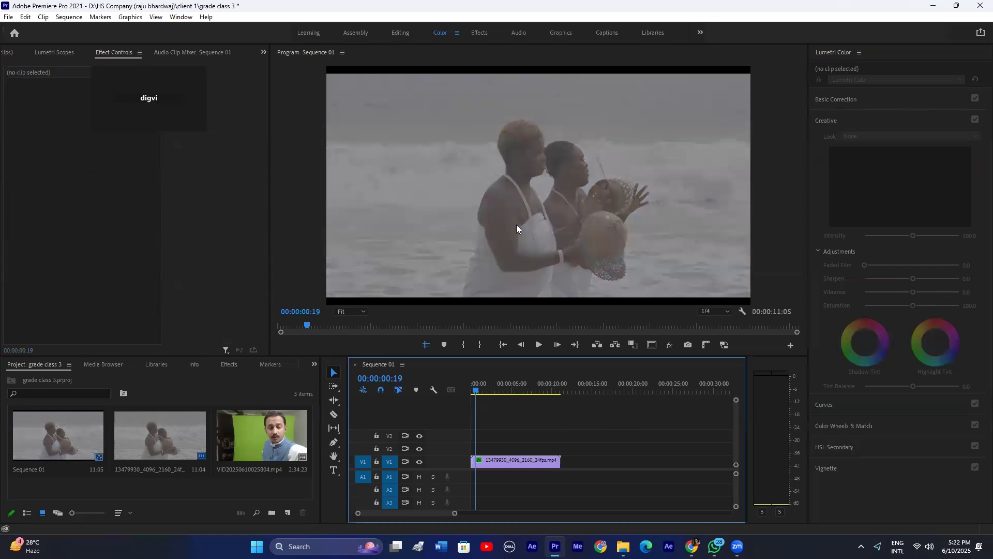
click(508, 461)
click(830, 120)
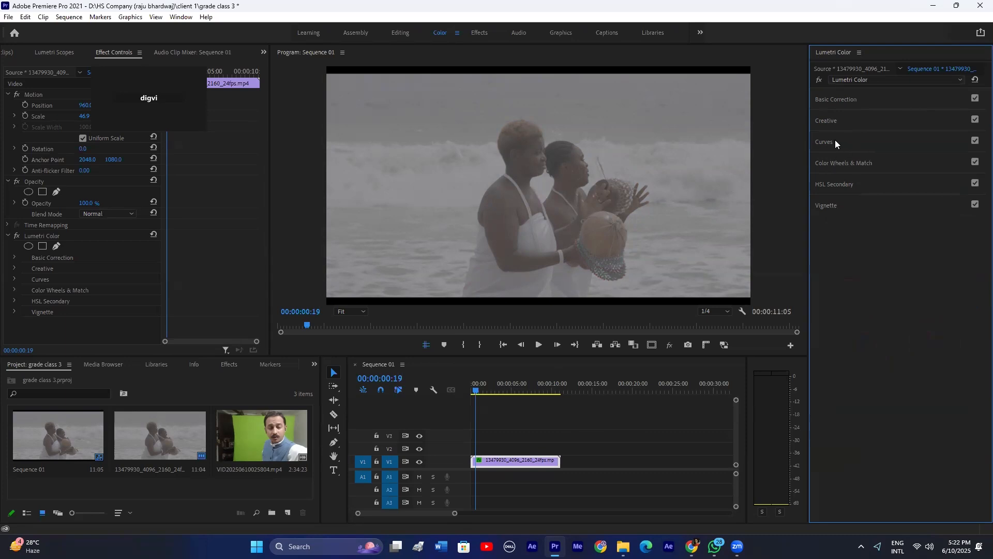
click(826, 164)
click(840, 163)
click(486, 443)
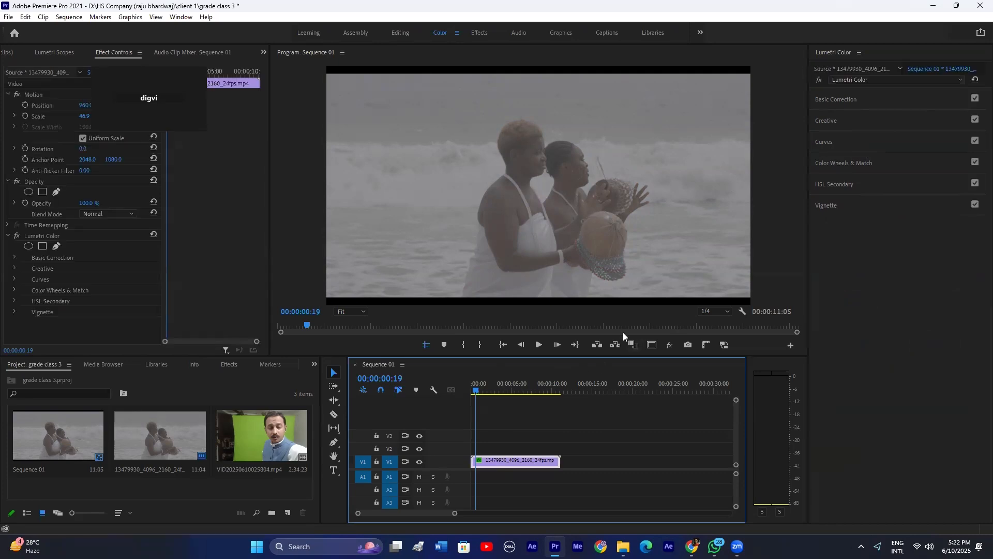
click(832, 99)
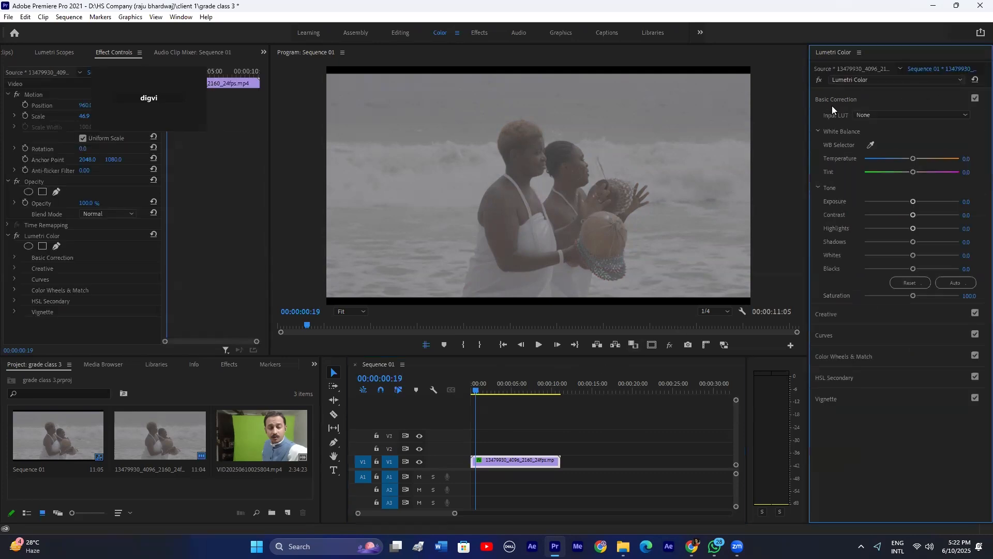
click(836, 96)
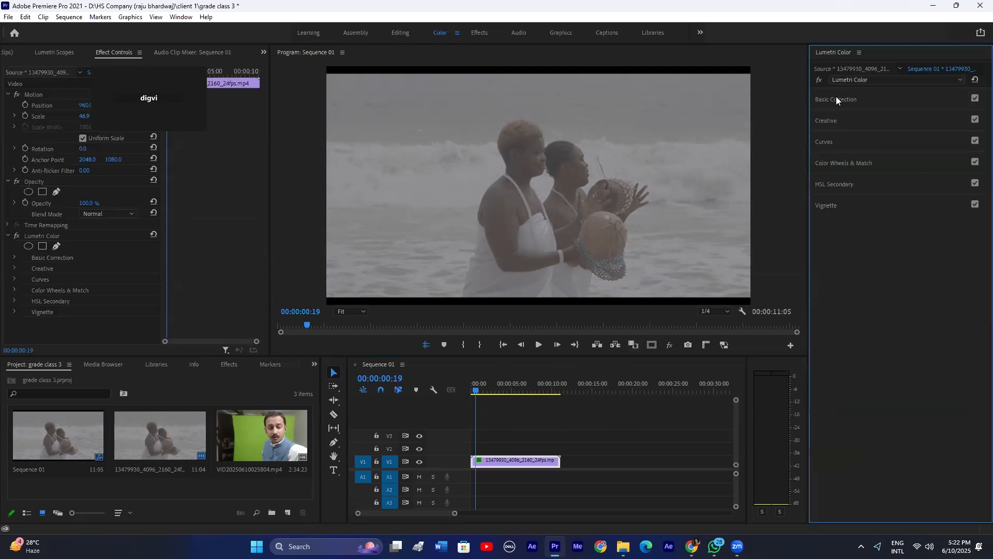
click(494, 449)
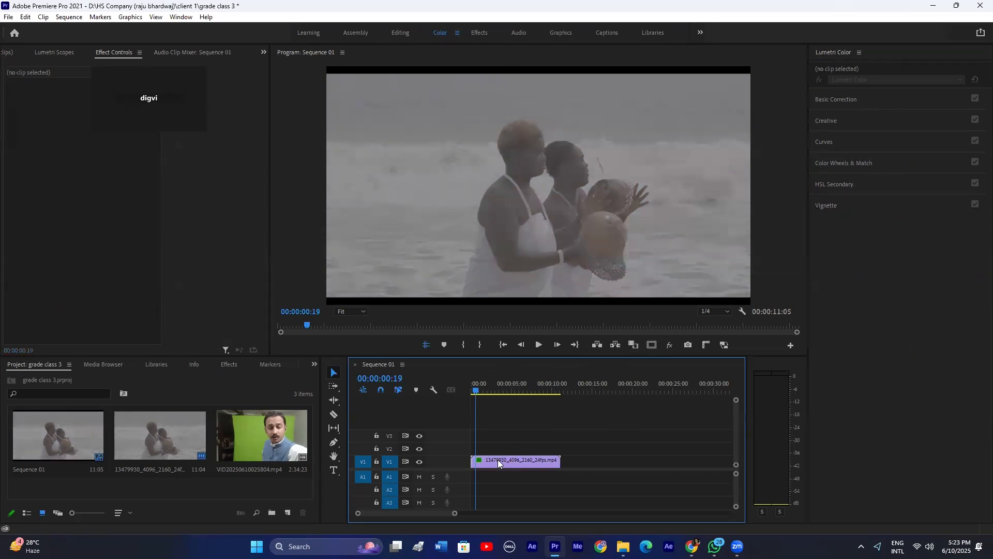
Step: Search the effects for "lumetr" and apply Lumetri Color to the clip on V1
click(231, 364)
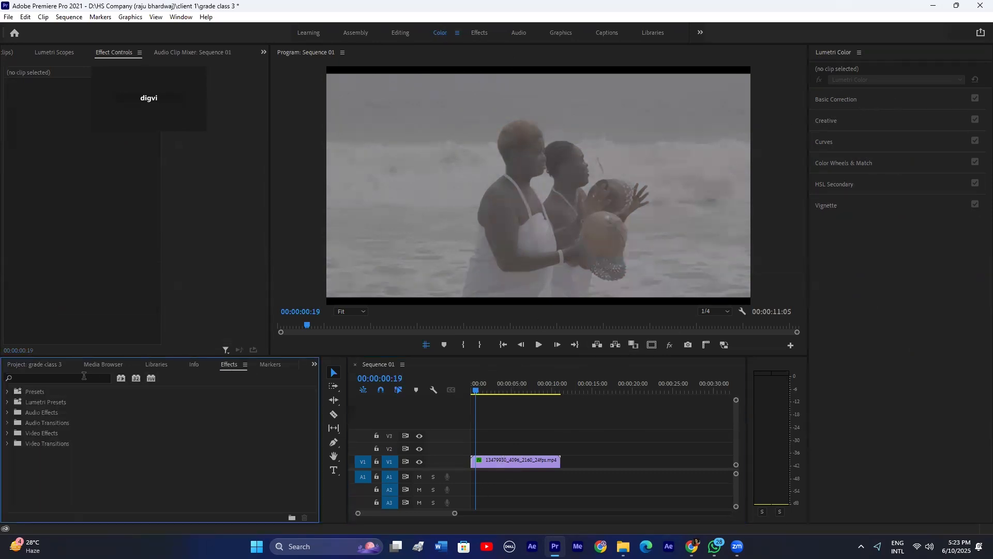
text(lum)
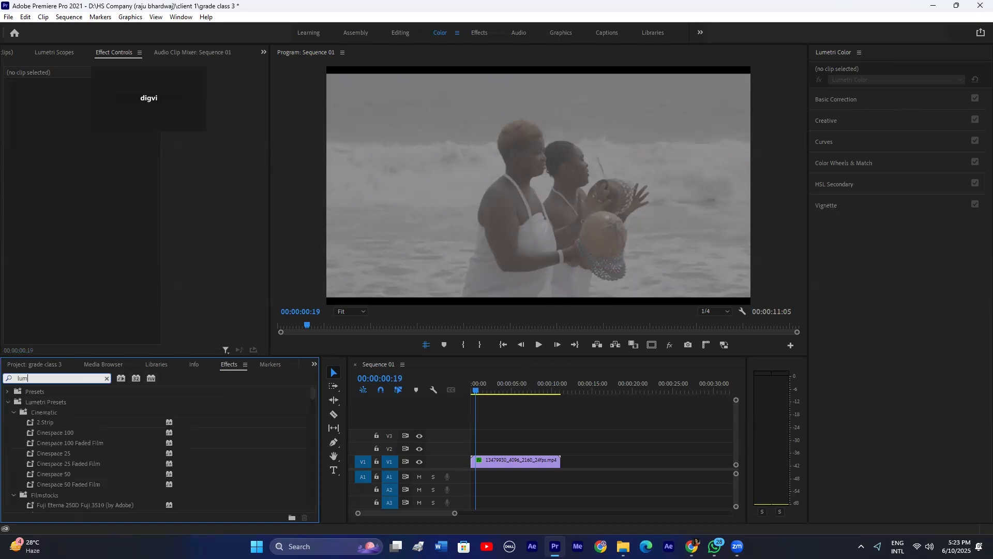
text(etr)
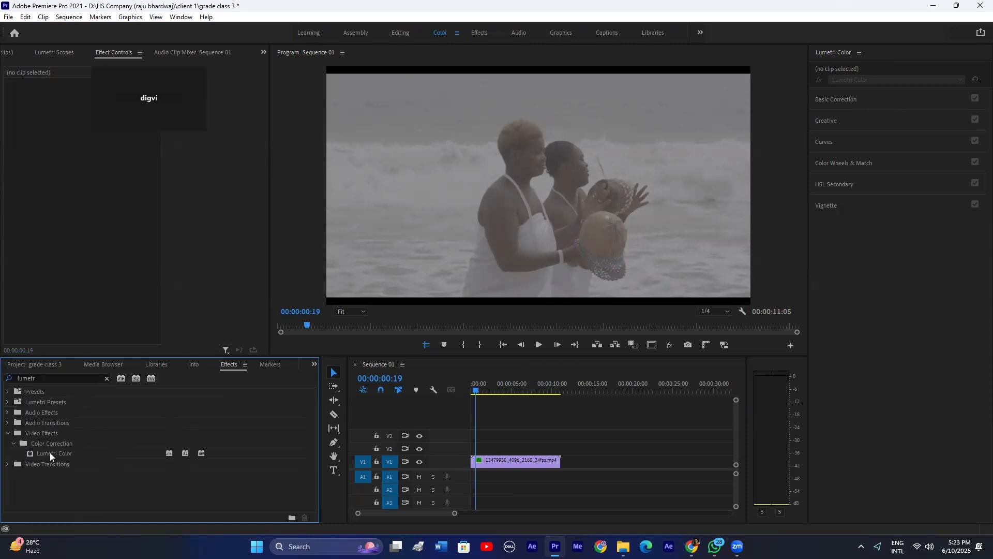
drag(50, 453, 486, 460)
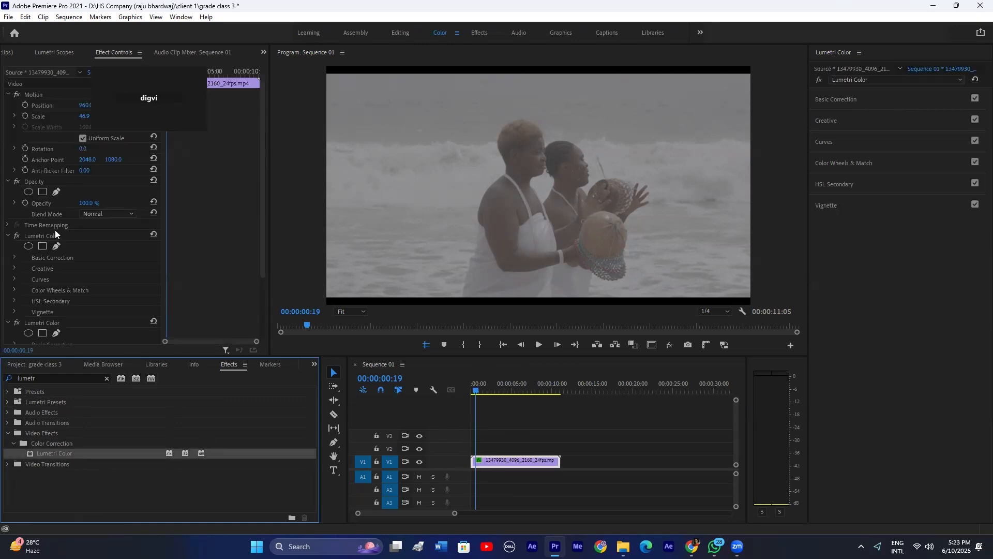
Step: Remove the second Lumetri Color effect from the clip
scroll(55, 230, down, 1)
click(38, 301)
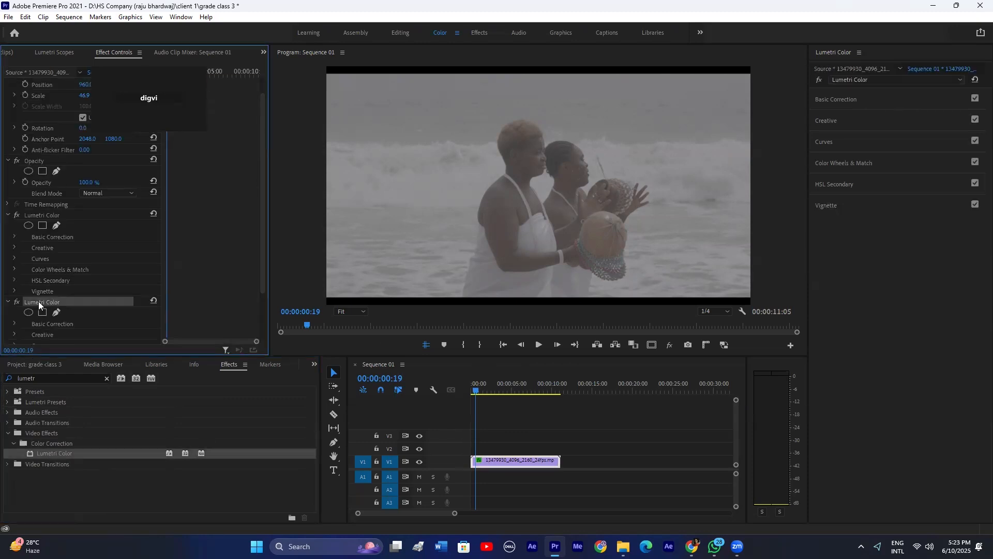
key(Delete)
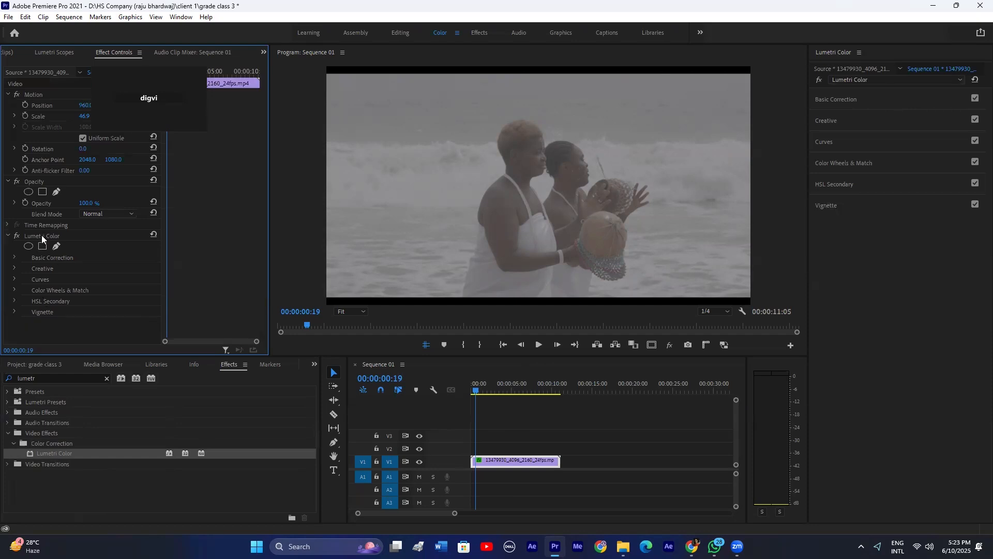
Step: Set the white balance in the clip's Lumetri Color effect to Temperature 29 and Tint -55
click(16, 257)
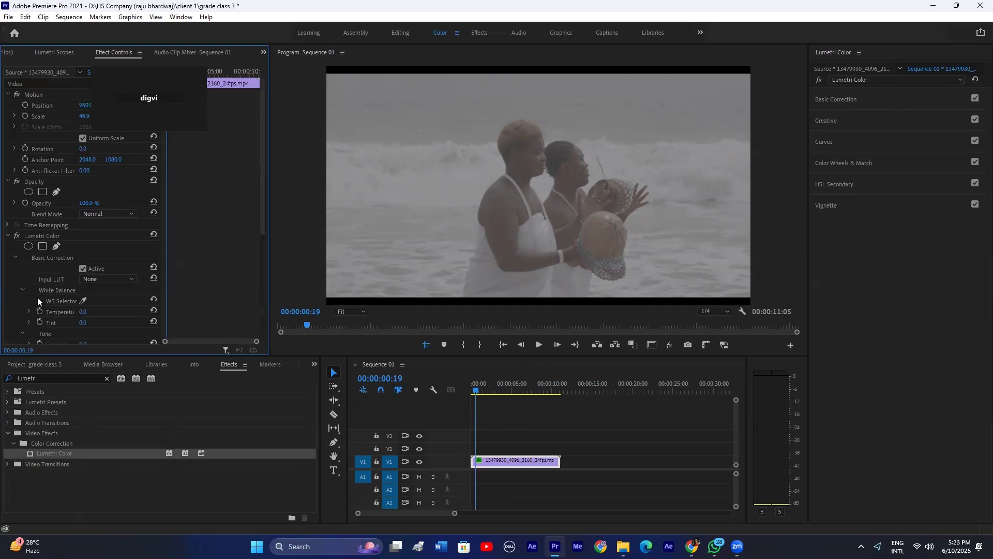
scroll(46, 297, down, 1)
drag(81, 284, 52, 293)
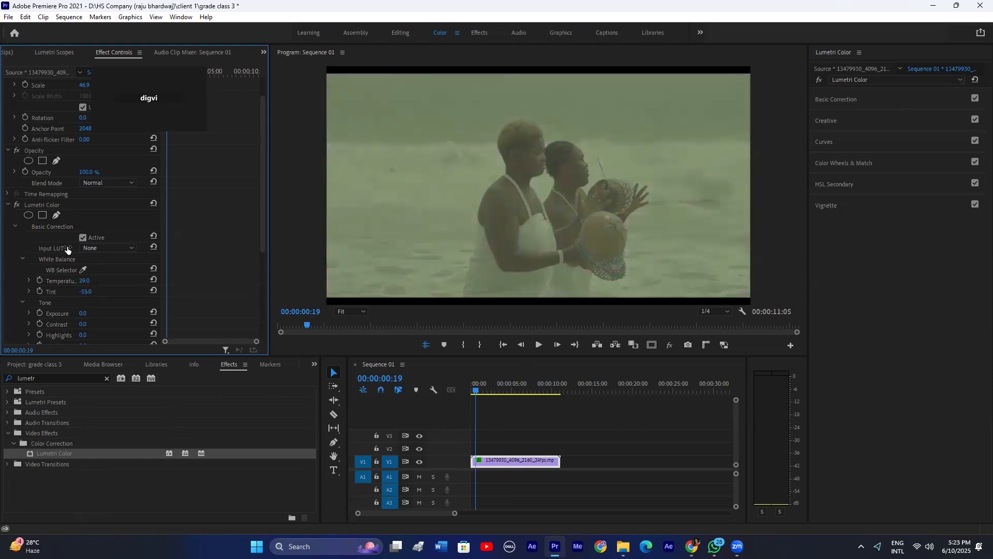
Step: Remove the remaining Lumetri Color effect from the clip
click(66, 204)
key(Delete)
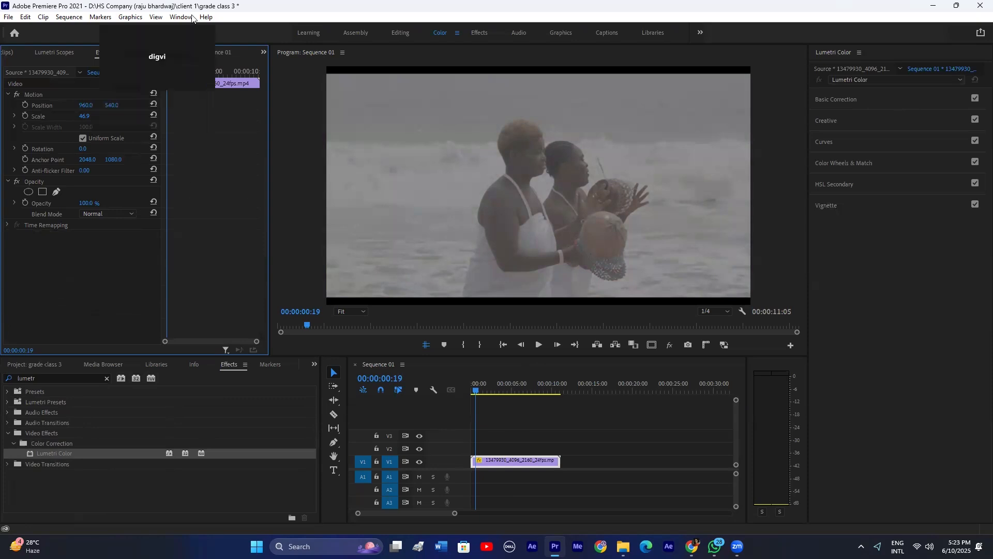
click(513, 427)
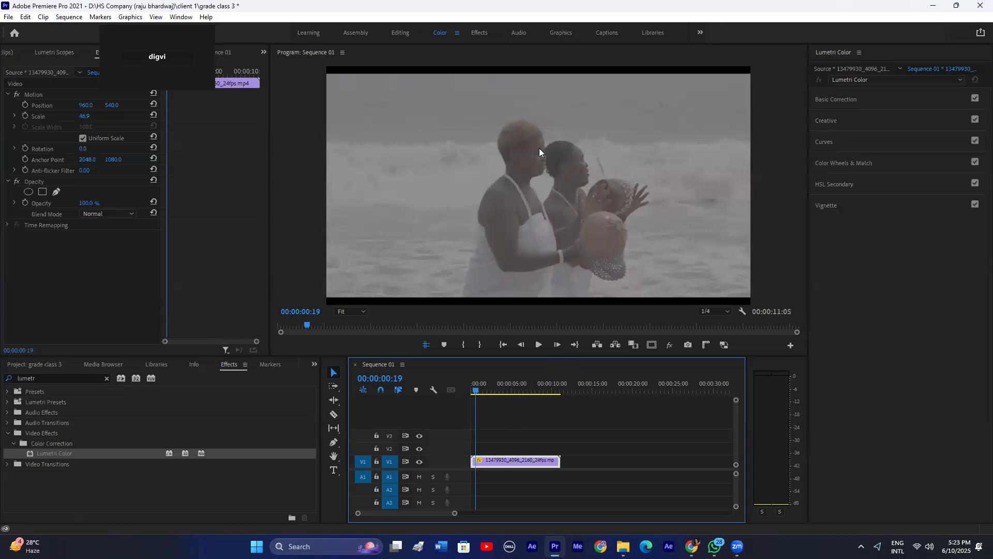
Step: Examine the Basic Correction controls and the available Input LUT options, keeping the LUT at None
click(838, 97)
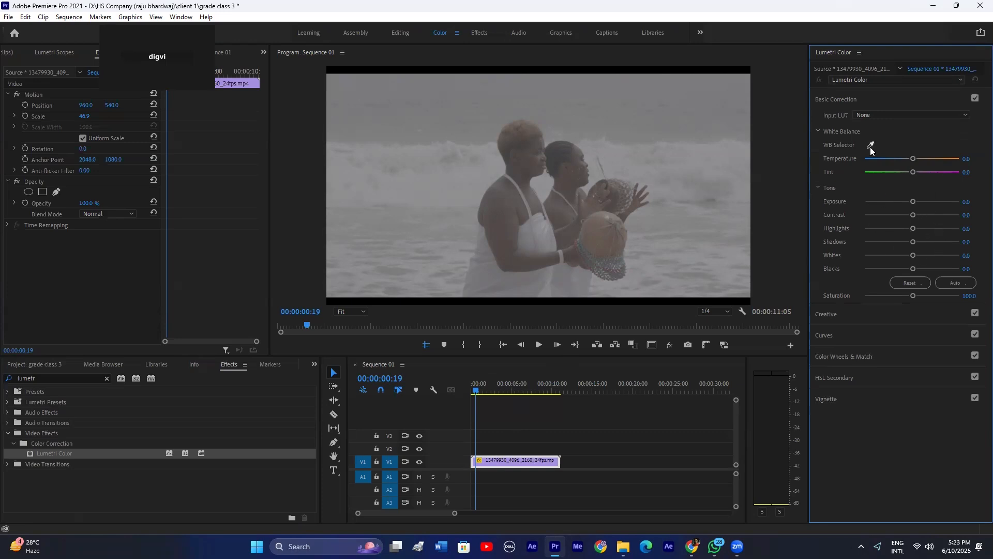
click(841, 100)
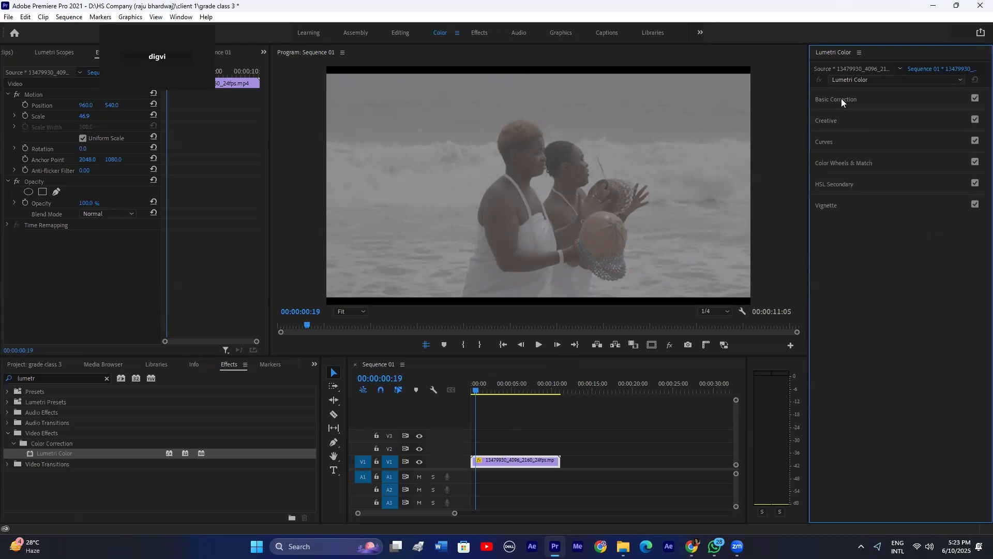
click(842, 100)
click(839, 102)
click(835, 100)
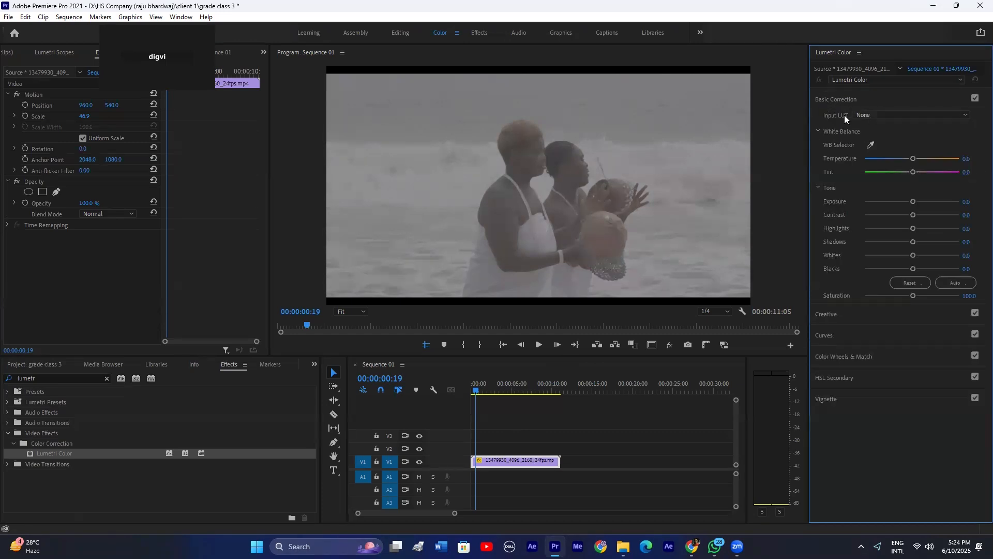
click(873, 114)
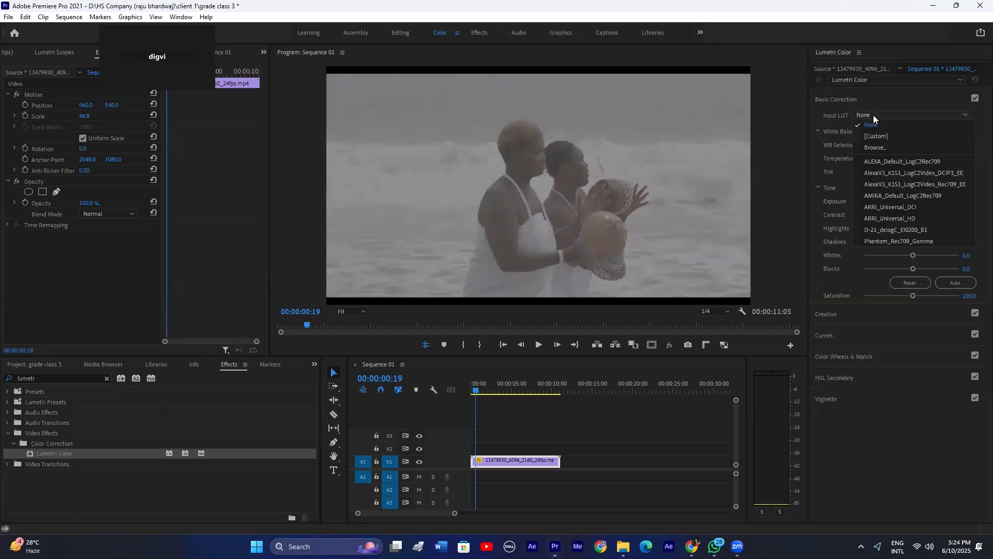
click(873, 115)
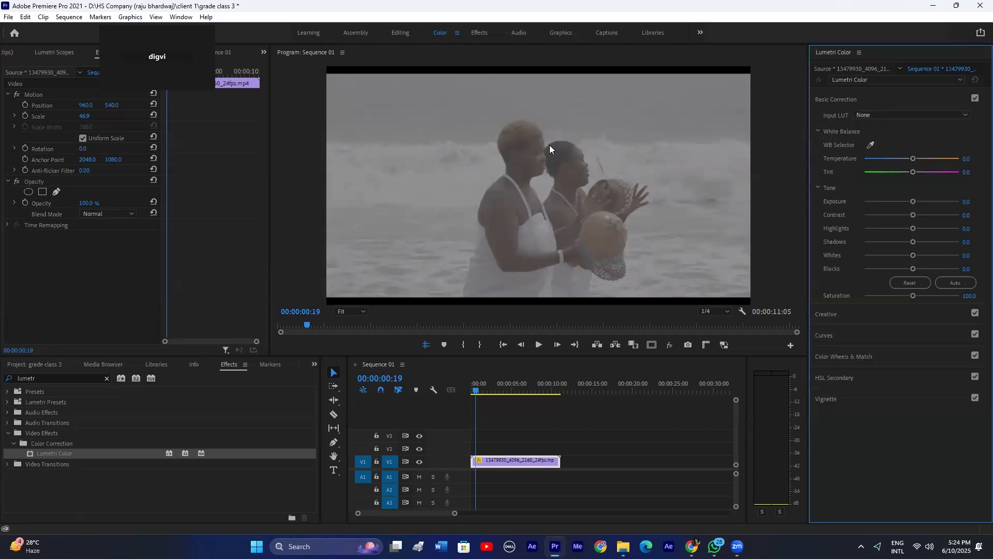
Step: Try a small Contrast adjustment on the beach clip in Basic Correction
mouse_move(913, 215)
mouse_down()
mouse_move(944, 212)
mouse_move(896, 213)
mouse_move(911, 216)
mouse_up()
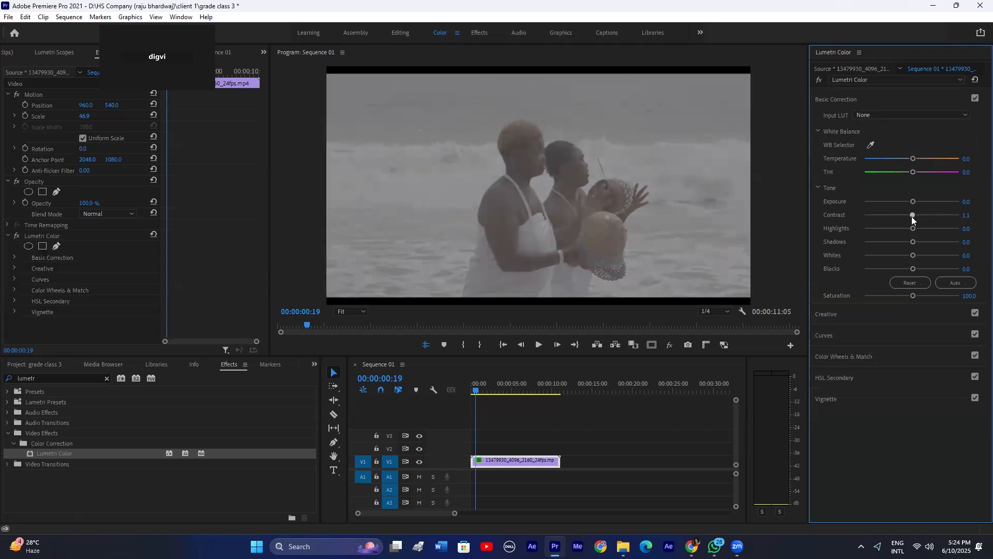
Step: Switch to Chrome and search Google Images in a new tab for "white to black image converter"
click(692, 546)
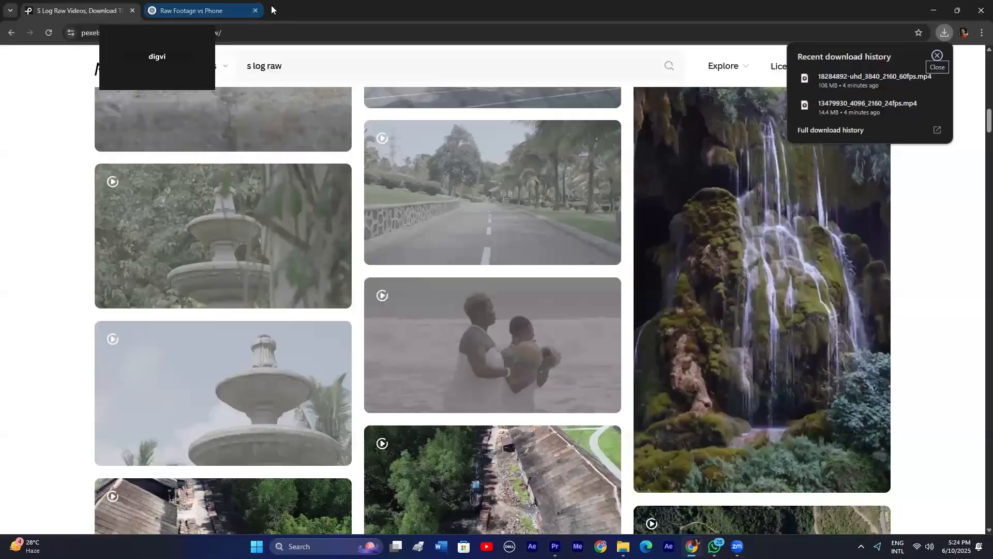
key(ctrl+t)
click(392, 199)
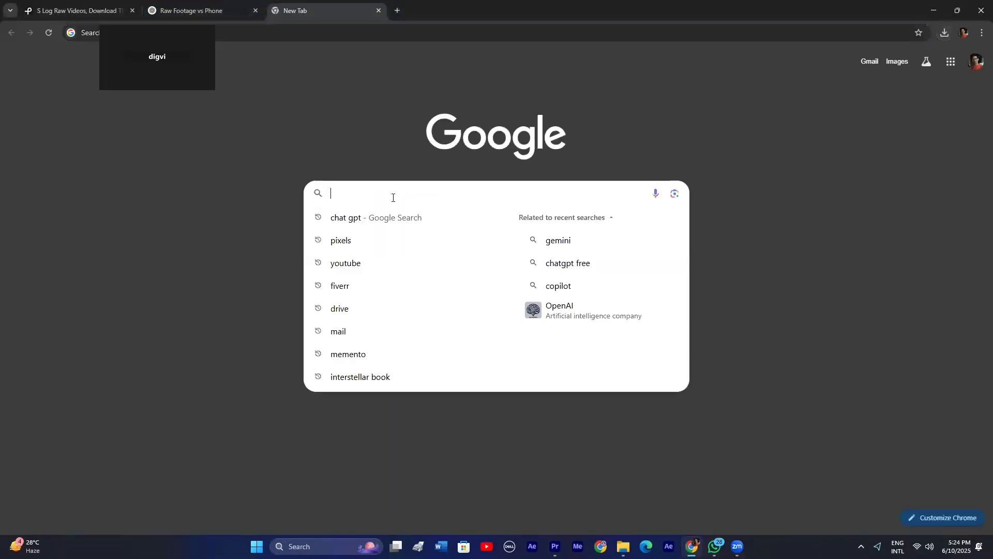
text(white to black)
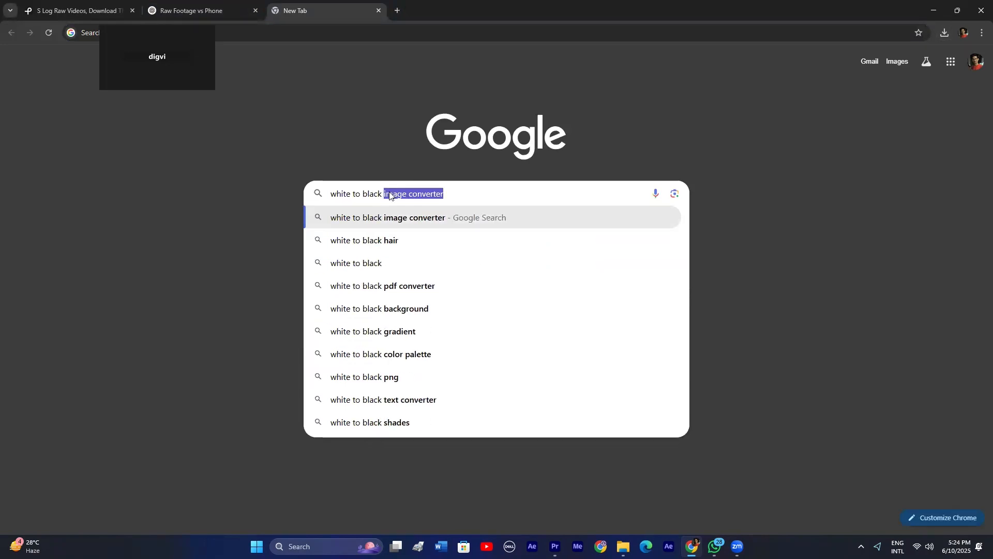
key(Return)
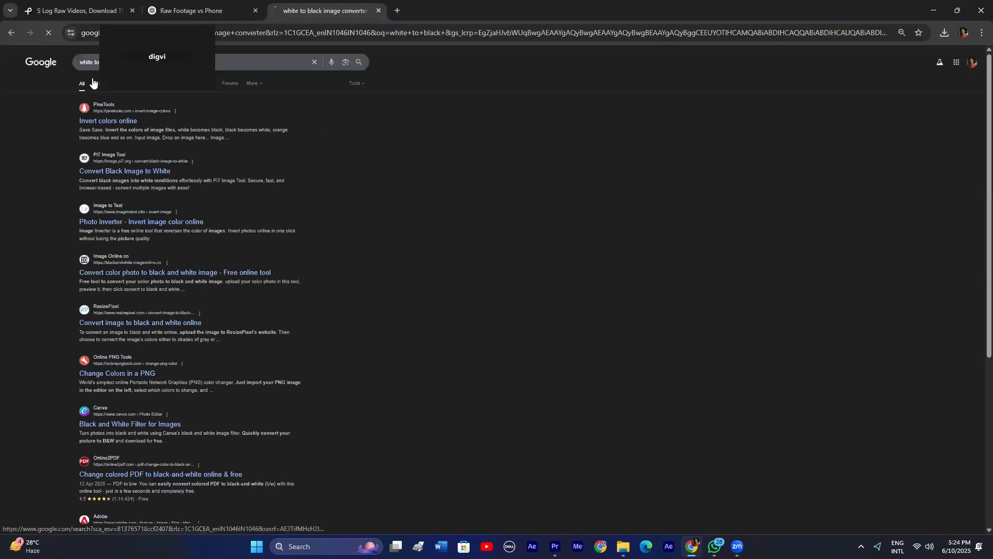
click(95, 83)
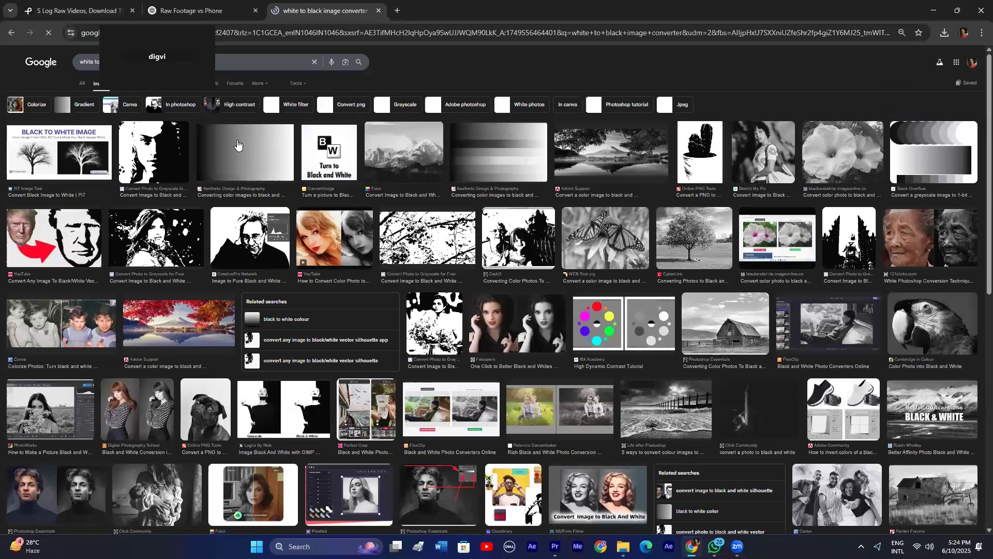
Step: Open the banded black-to-white gradient from Aesthetic Design & Photography and save it as a JPG named images
click(226, 160)
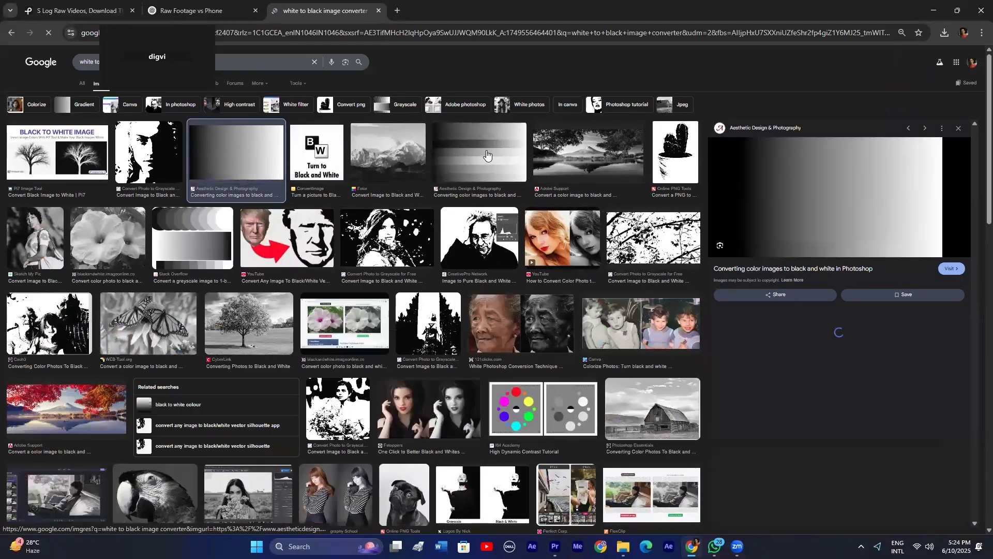
click(485, 155)
right_click(799, 171)
click(839, 330)
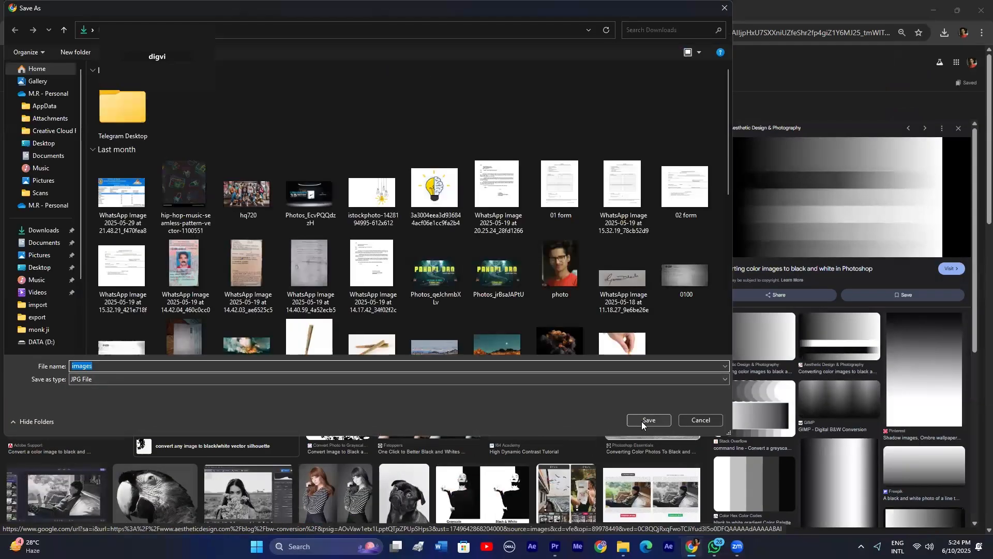
click(642, 421)
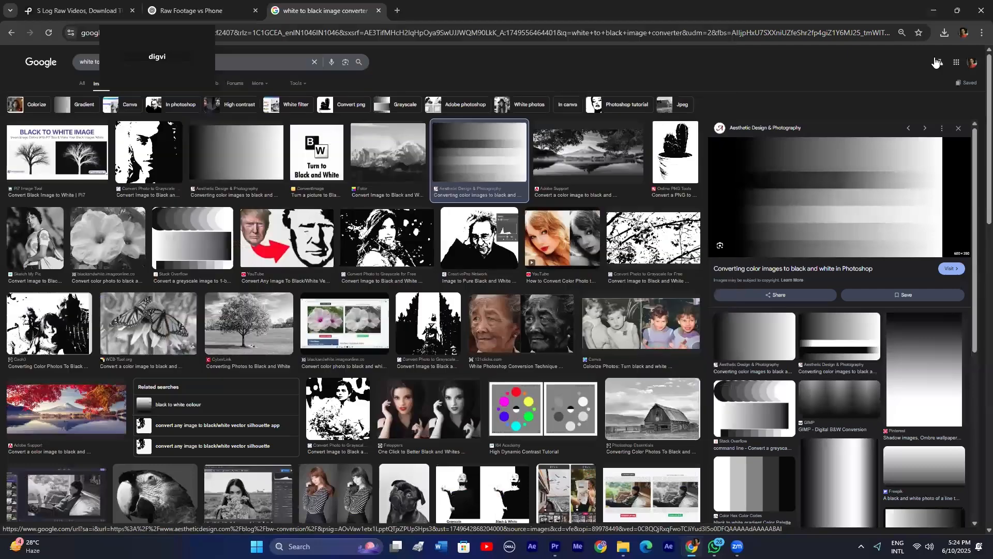
Step: Place images.jpg on track V2 above the beach clip in Premiere Pro and set its Scale to 353
drag(629, 538, 508, 449)
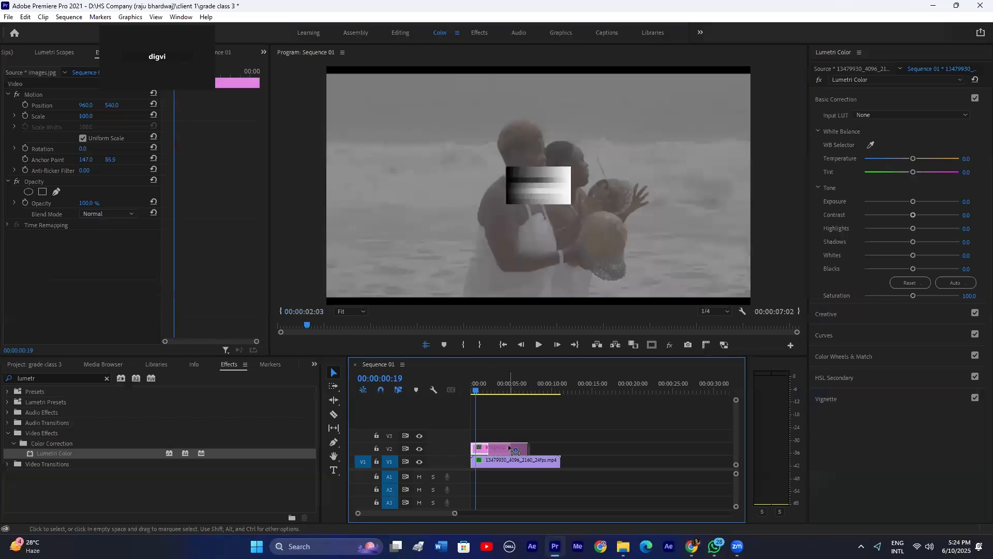
click(500, 382)
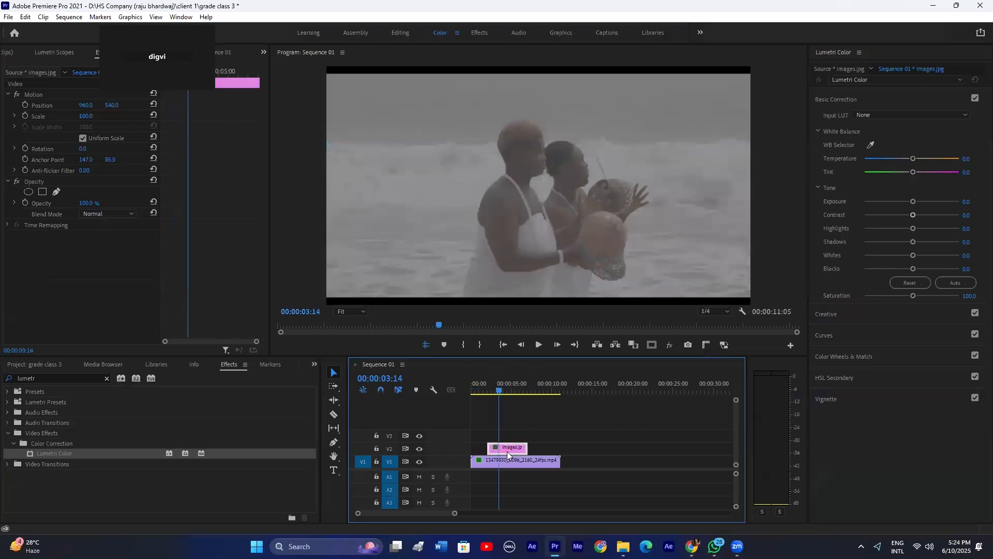
drag(83, 120, 207, 119)
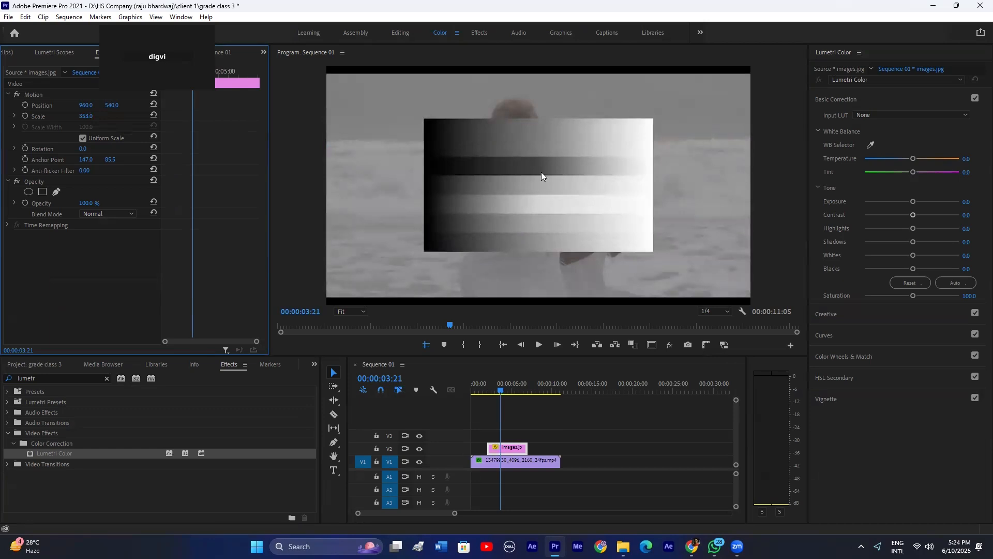
Step: Switch to Chrome and try to save the Stack Overflow grayscale chart from the image results
click(692, 547)
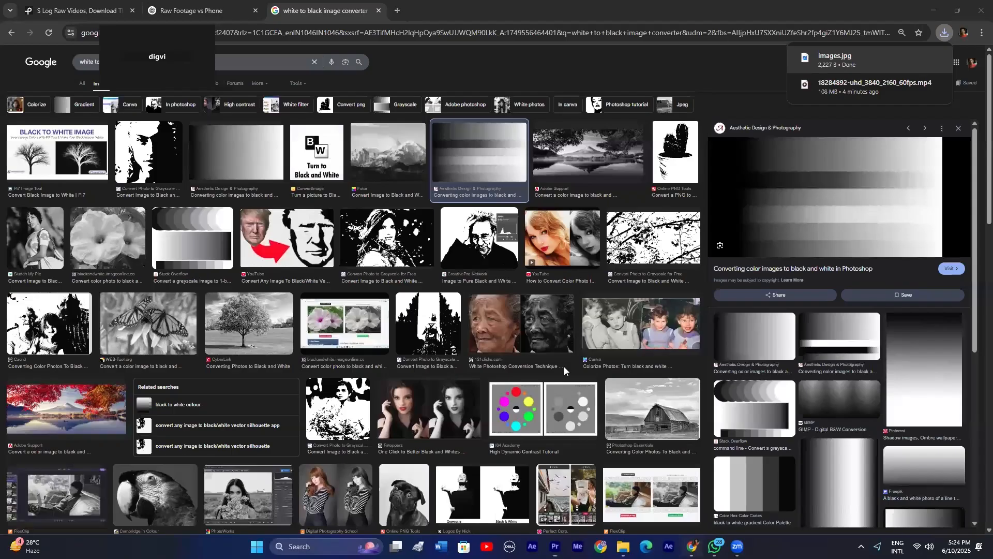
click(194, 234)
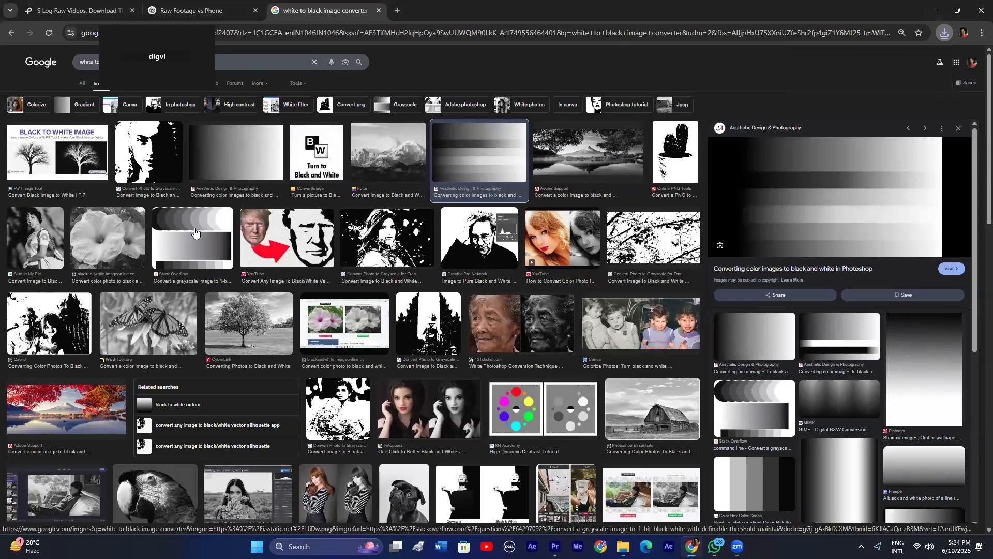
right_click(795, 204)
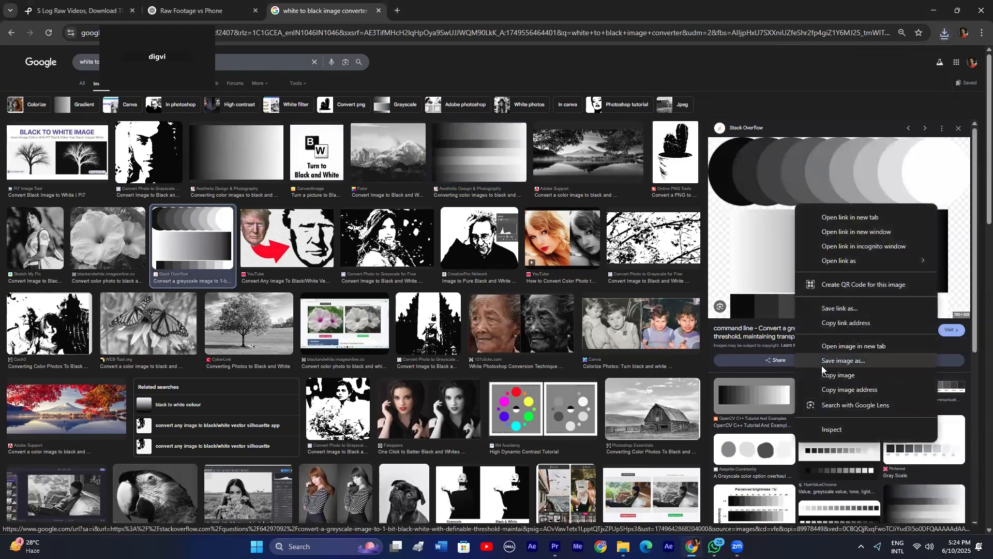
click(821, 365)
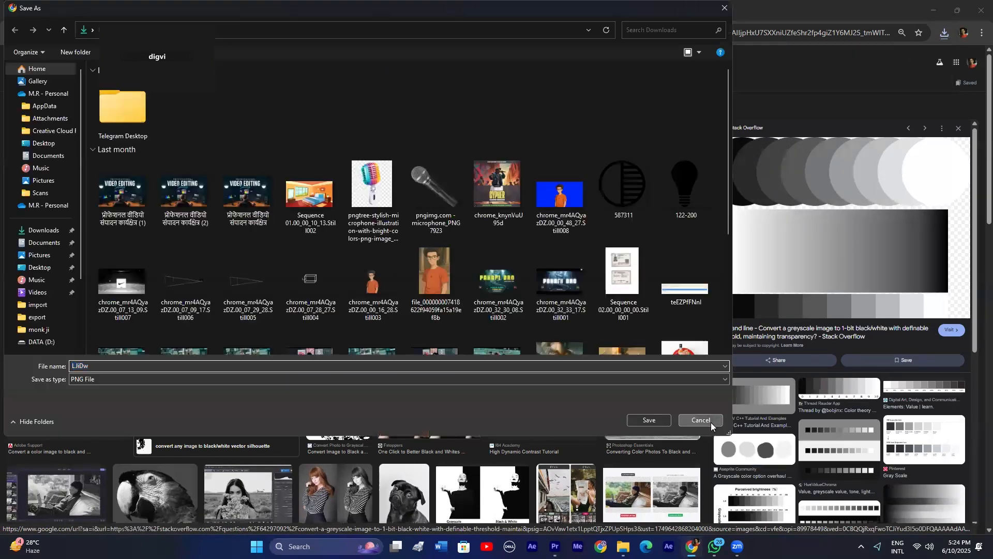
click(701, 421)
Step: Find the Baeldung Tonal Range 0-255 chart among the related images and save it as grayscale.webp
click(757, 406)
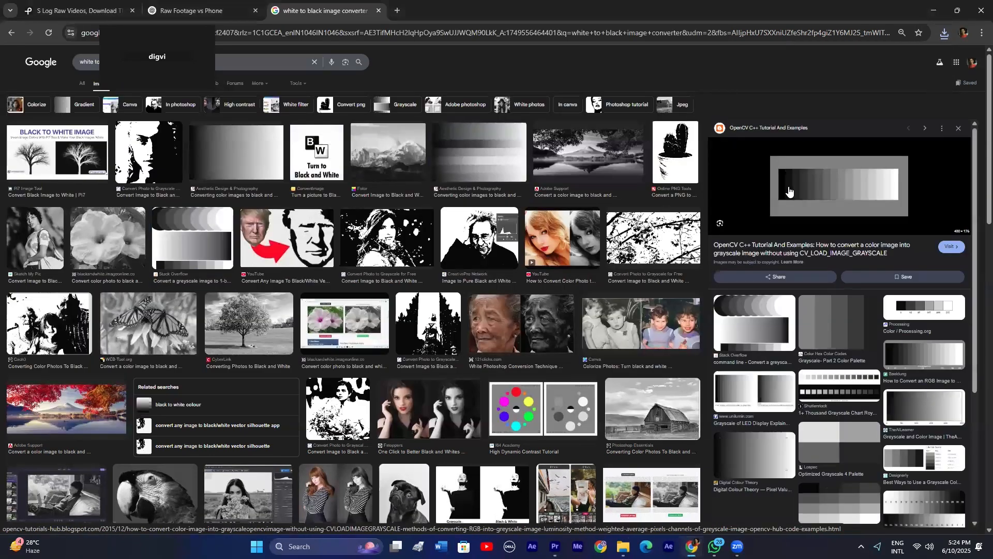
click(924, 355)
right_click(799, 180)
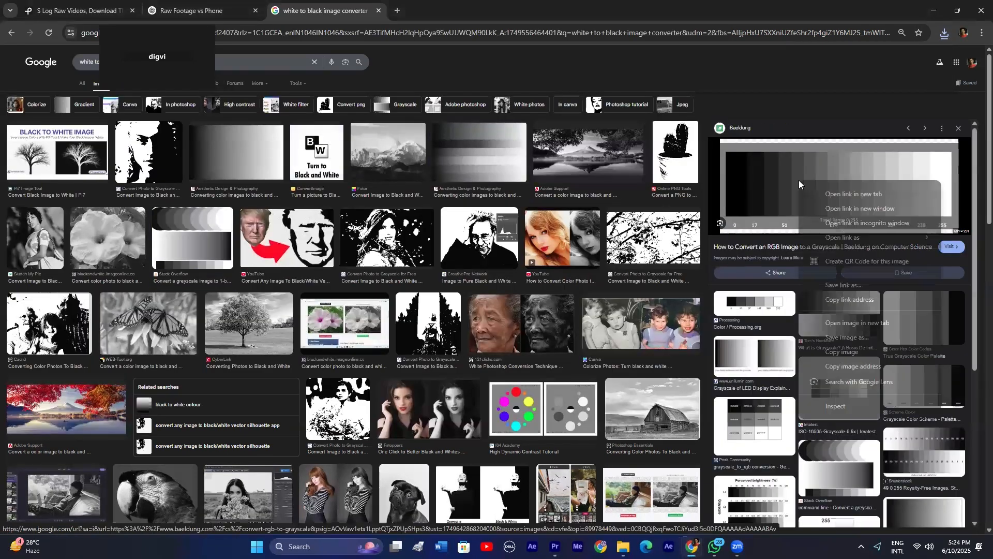
click(834, 337)
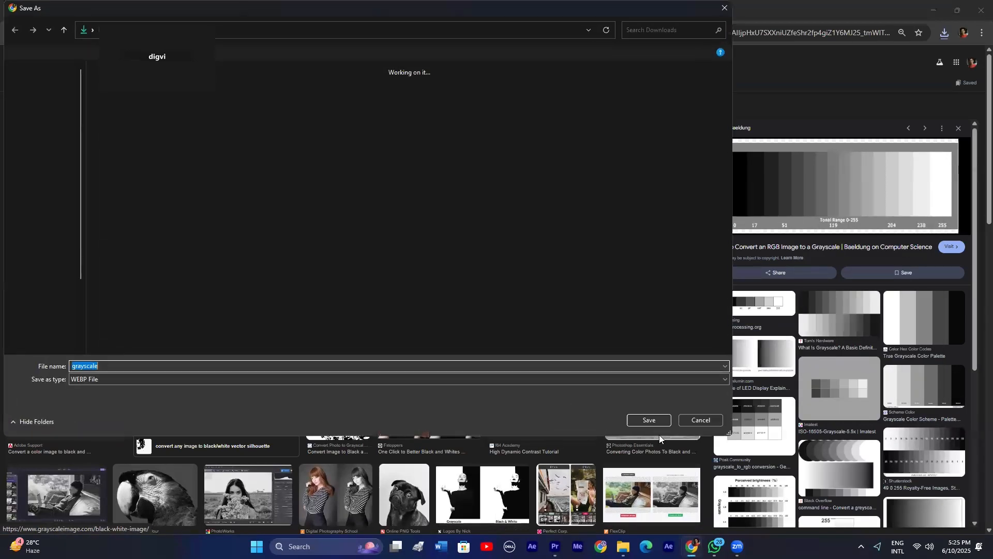
click(644, 420)
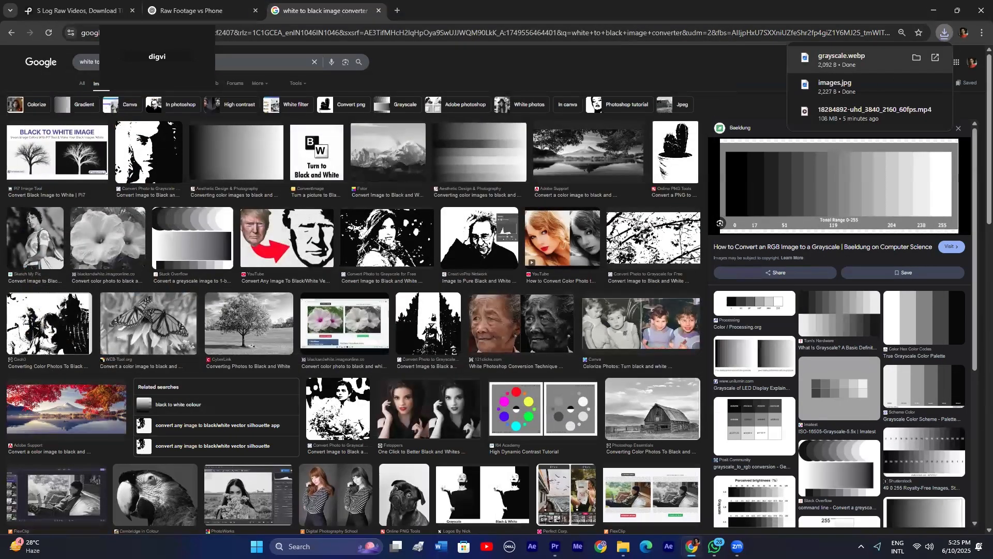
Step: Replace images.jpg in the Premiere Pro timeline with grayscale.webp on track V3, scaled to 241
drag(842, 58, 485, 438)
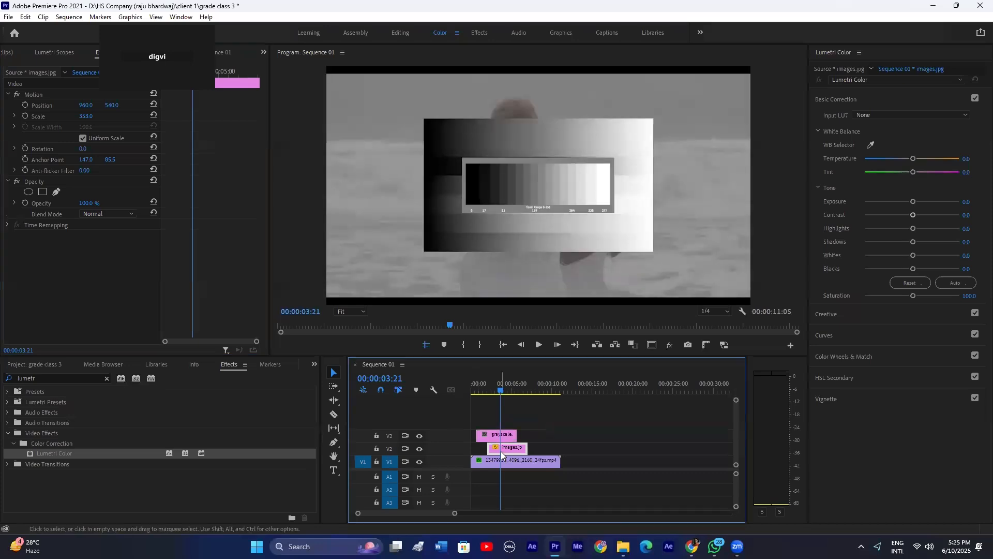
key(Delete)
drag(86, 116, 382, 187)
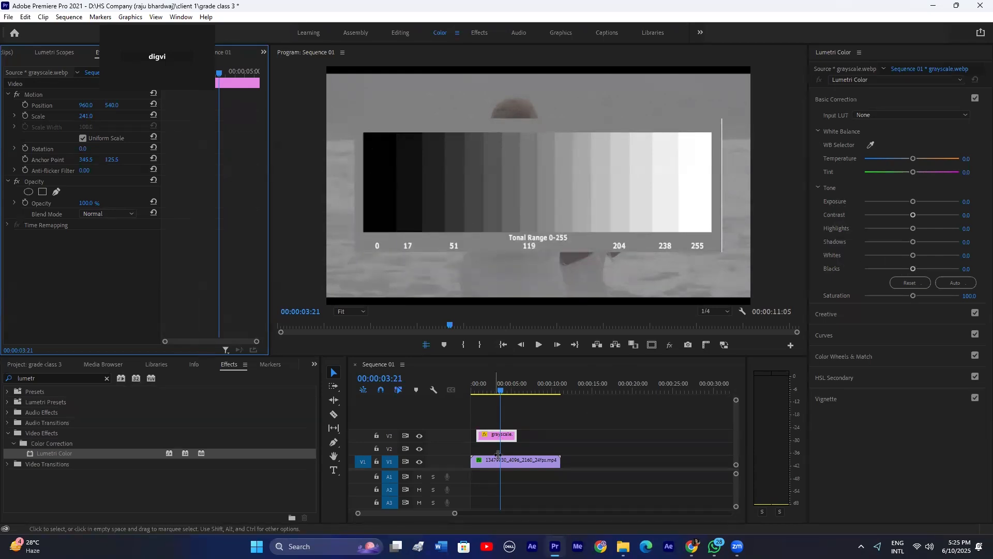
Step: Compare the beach clip with the grayscale chart by hiding track V3 and showing it again
click(419, 435)
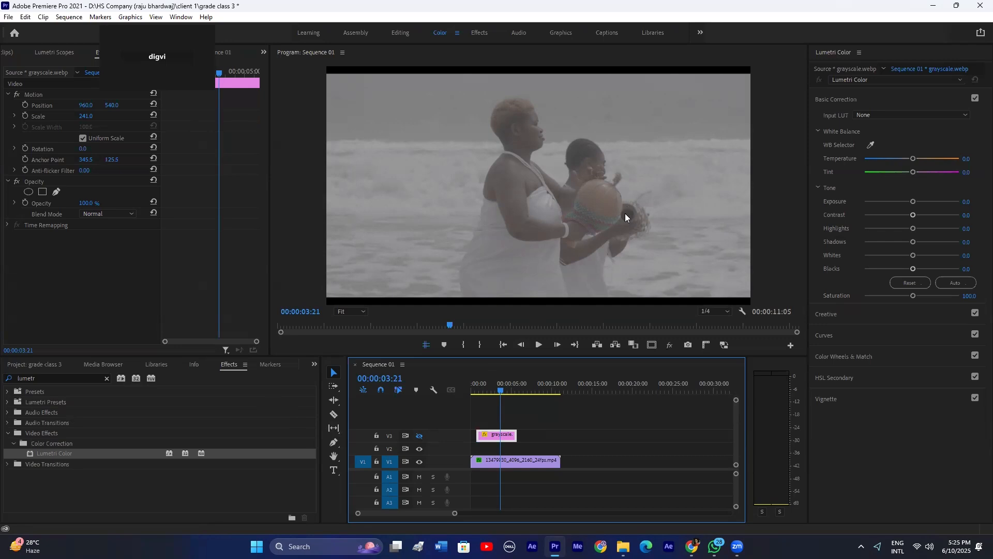
click(419, 435)
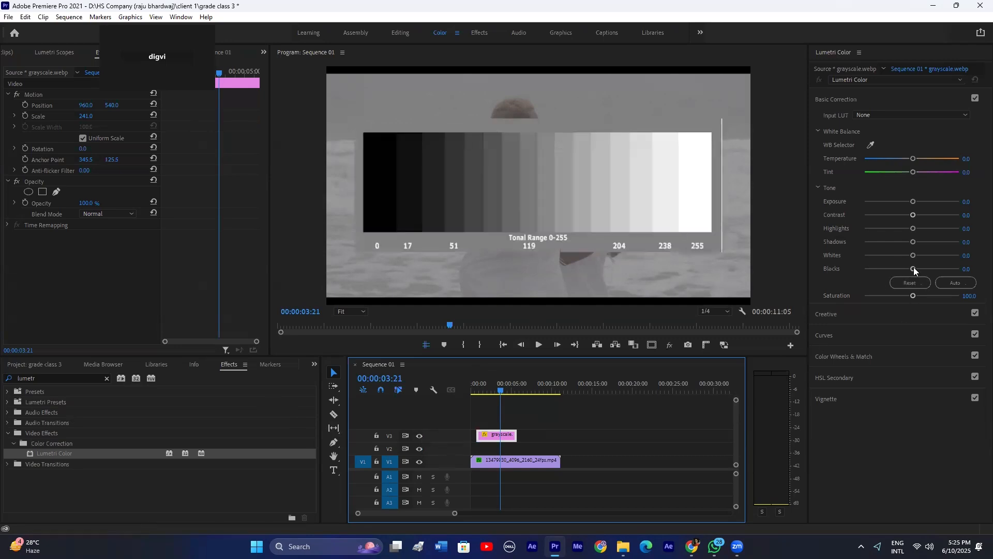
Step: Test the grayscale chart's Blacks up to about 83.7 and down to -100 with track V1 hidden, ending at 9.5
mouse_move(914, 267)
mouse_down()
mouse_move(930, 266)
mouse_move(906, 270)
mouse_move(919, 268)
mouse_up()
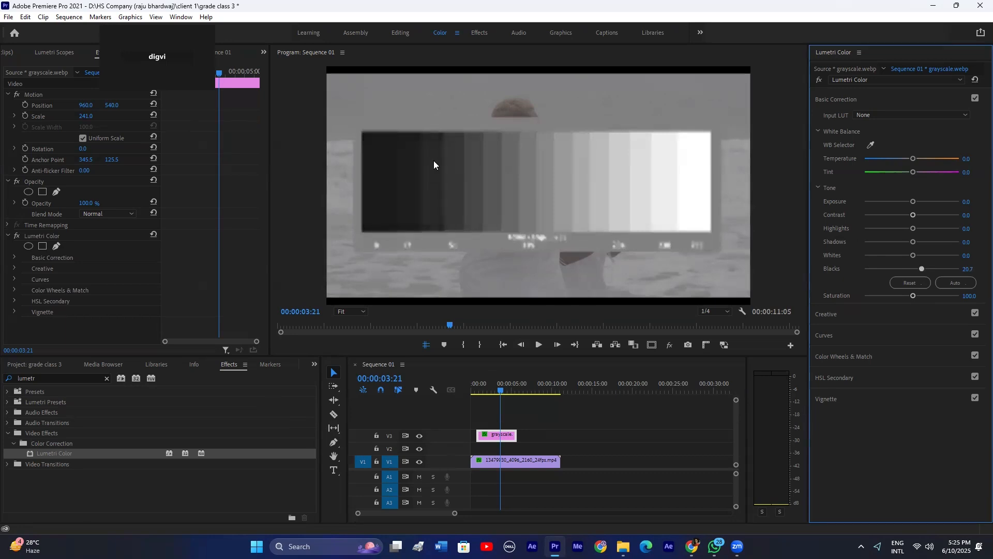
click(418, 462)
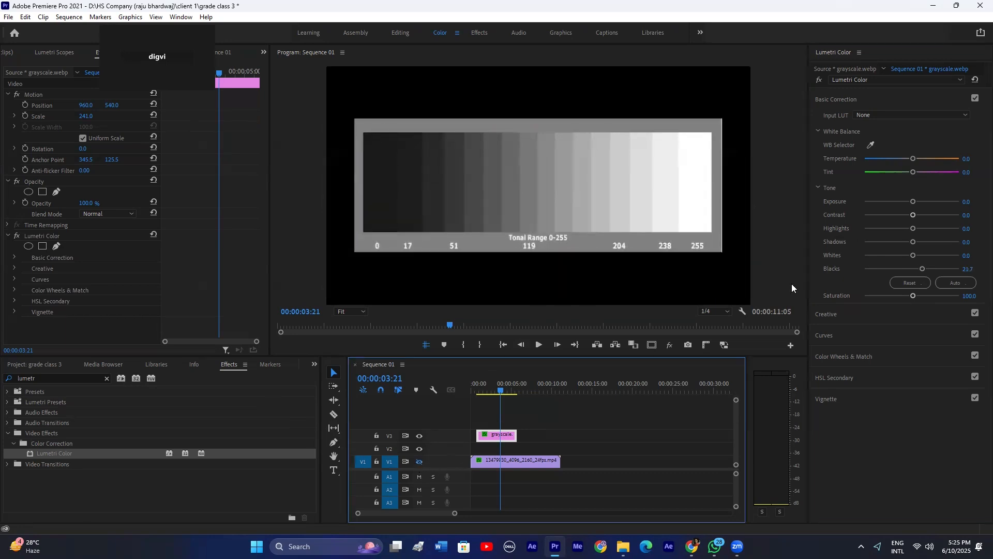
drag(923, 269, 935, 269)
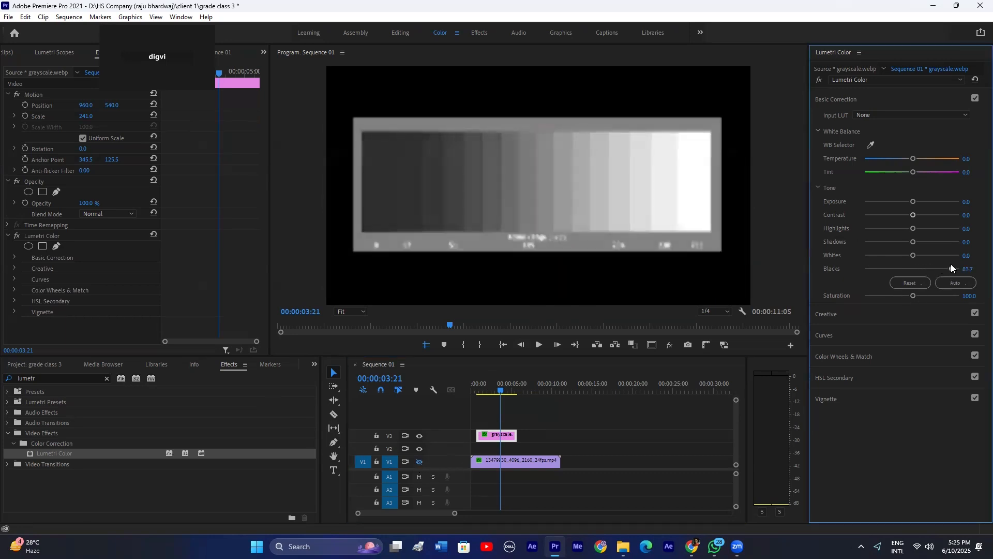
drag(918, 269, 872, 271)
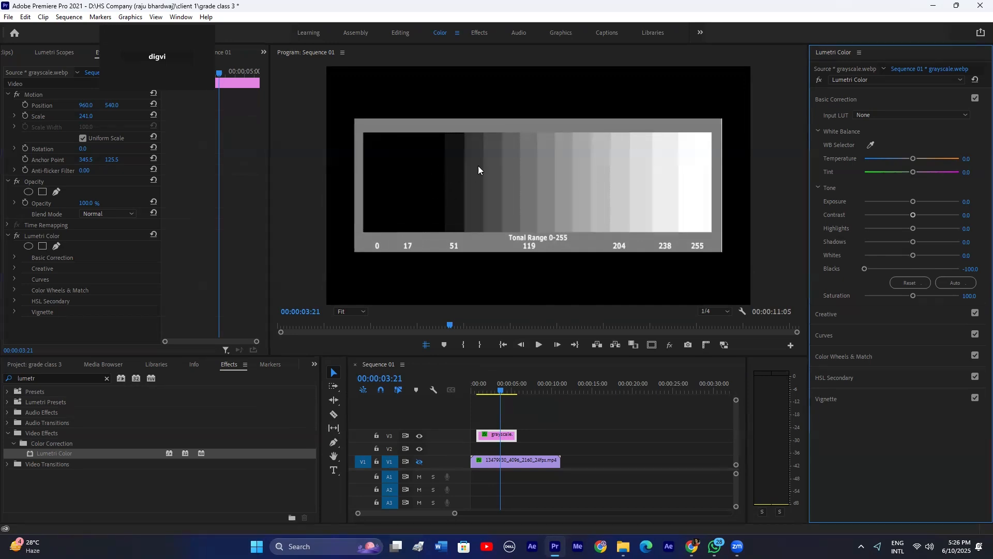
click(914, 268)
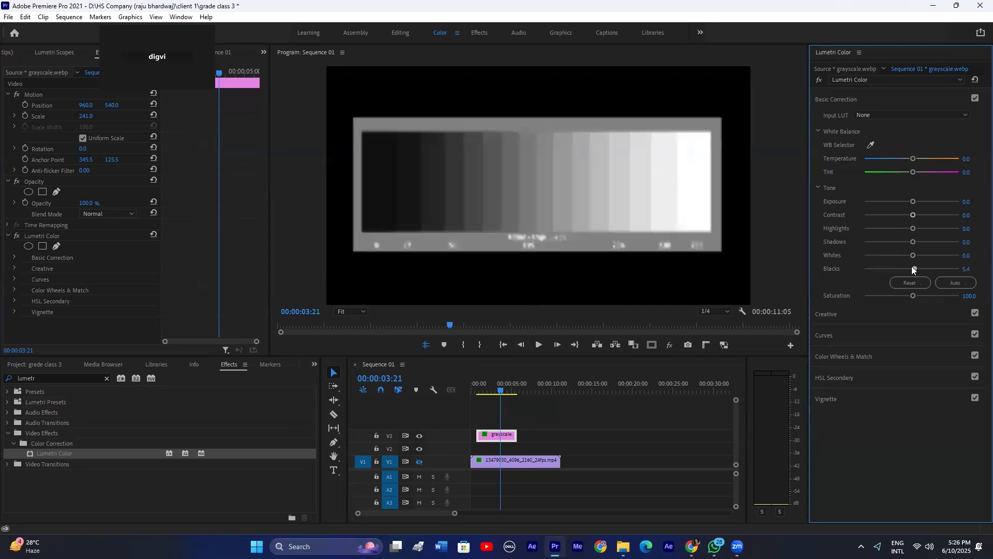
mouse_move(908, 269)
mouse_down()
mouse_move(885, 264)
mouse_move(909, 268)
mouse_up()
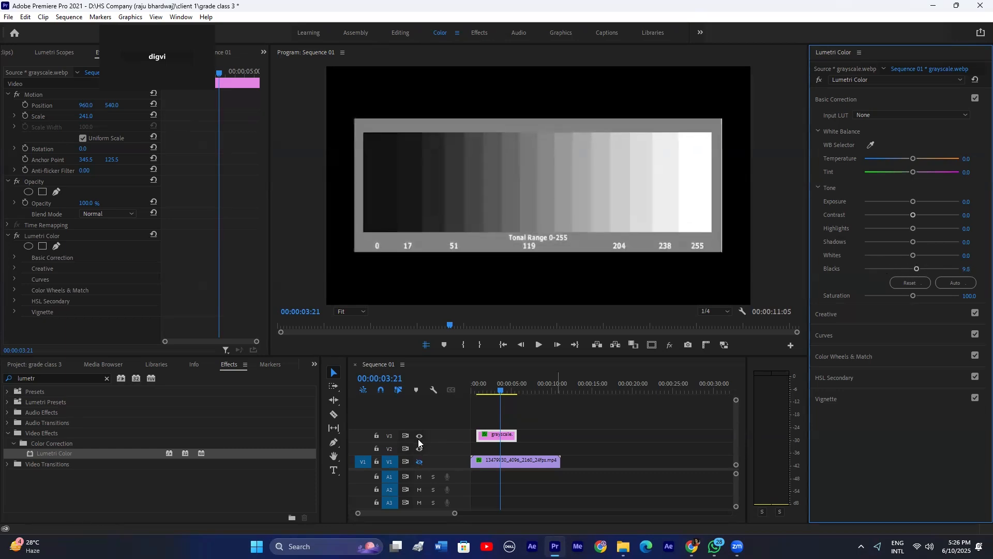
Step: Hide track V3 and show V1, and lower the grayscale chart's Blacks to -100
click(420, 436)
click(420, 461)
drag(910, 294, 892, 300)
drag(826, 301, 873, 270)
double_click(903, 294)
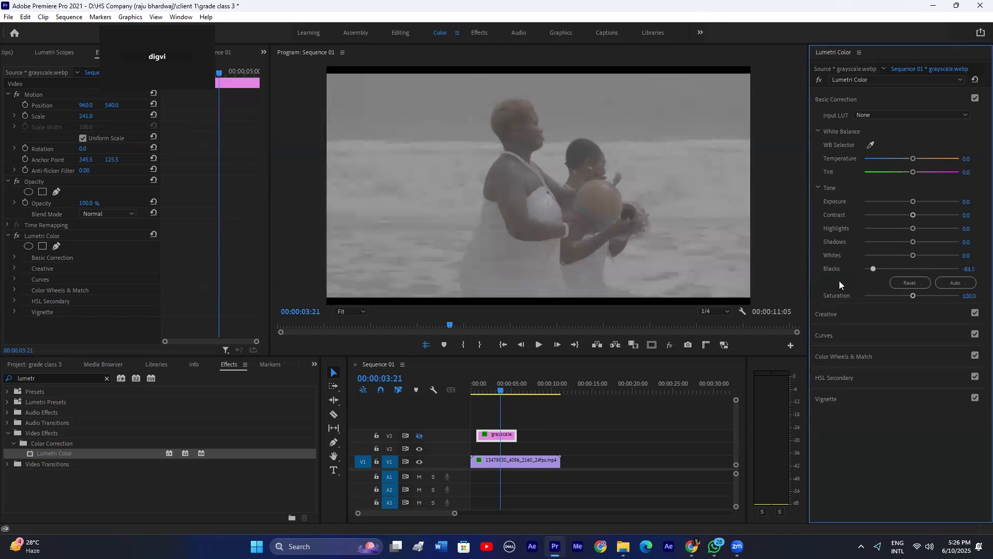
Step: Test Blacks at -100 on the beach clip and reset it to 0
click(501, 459)
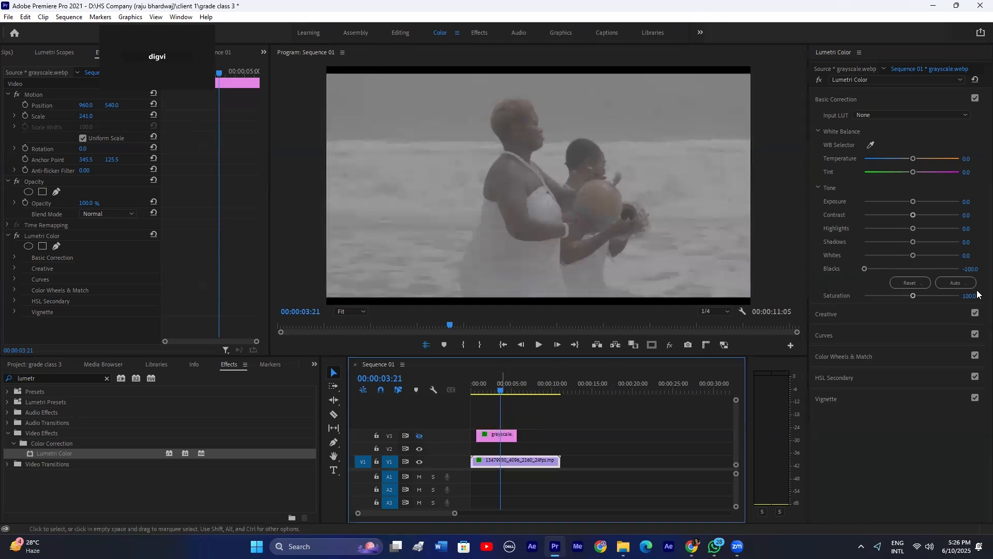
drag(912, 268, 801, 272)
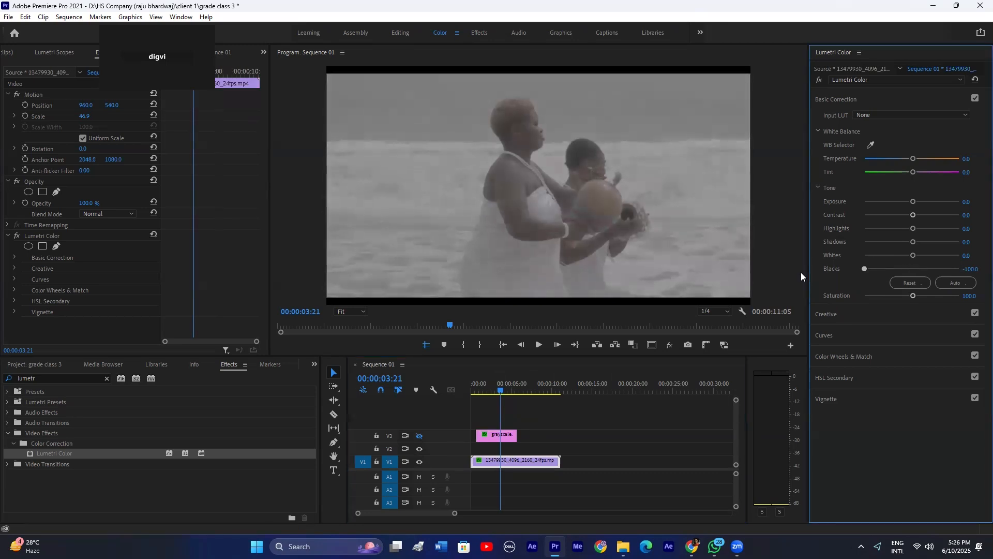
drag(976, 273, 914, 267)
double_click(902, 269)
Step: Switch to the Pexels "s log raw" results in Chrome and download the video of fruit in a wicker basket
click(314, 364)
click(372, 377)
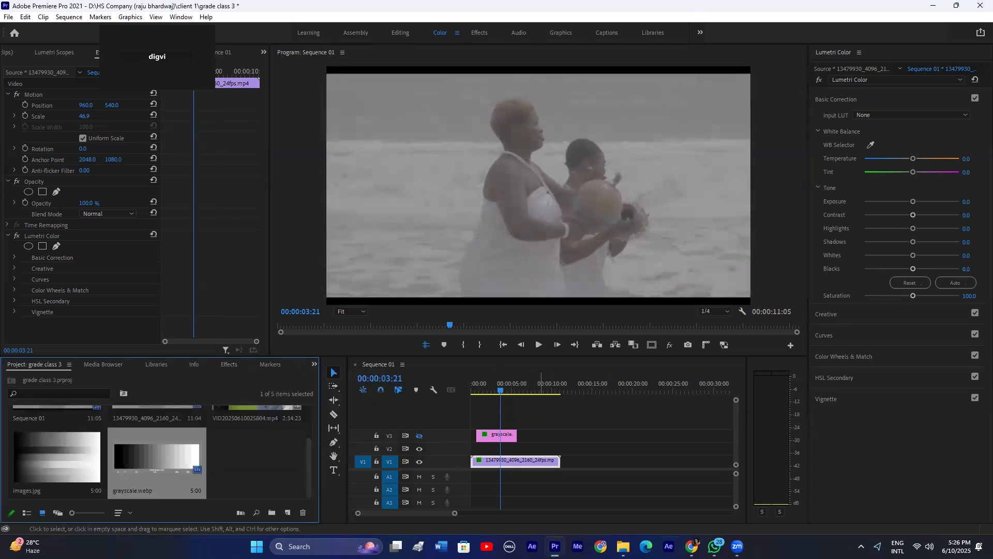
click(691, 546)
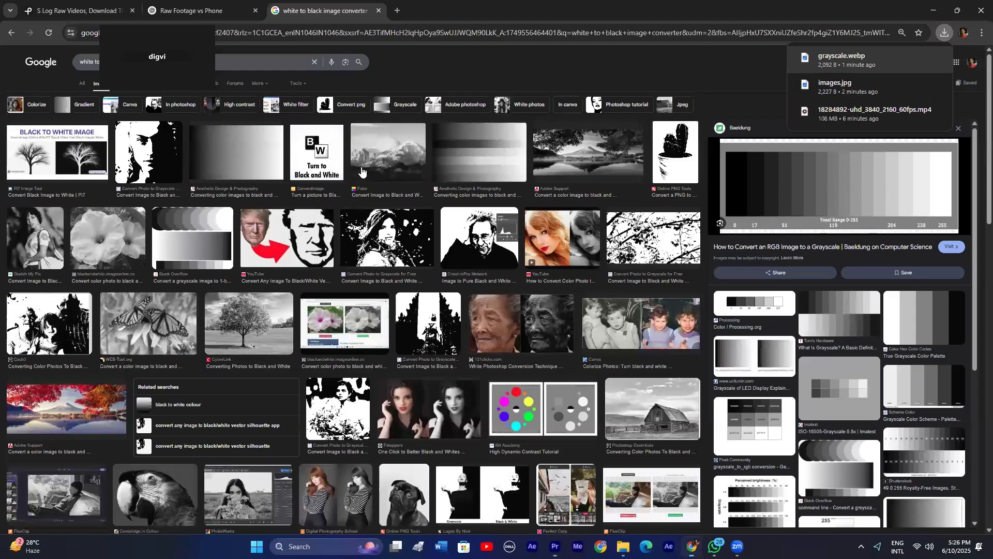
click(131, 4)
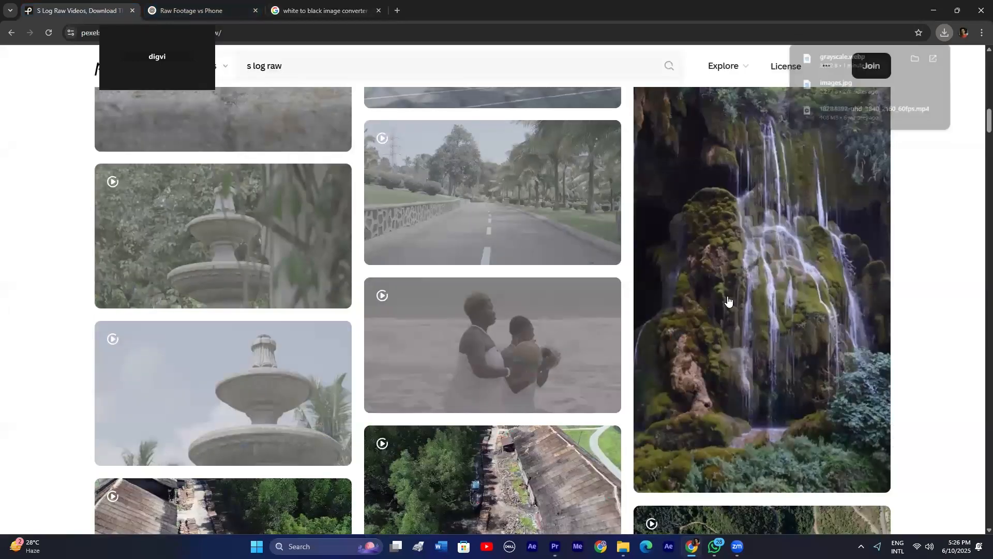
scroll(728, 300, up, 5)
scroll(478, 290, up, 3)
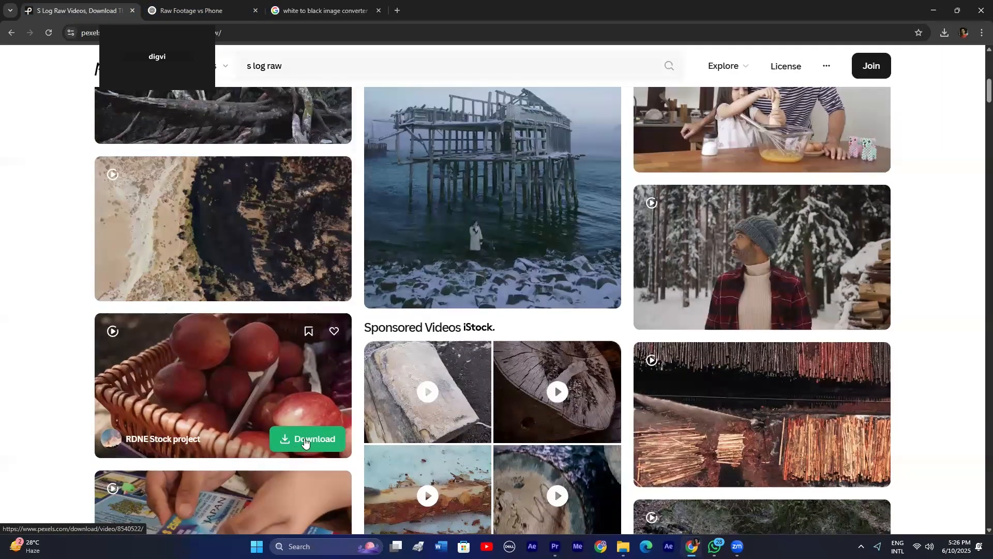
click(285, 438)
click(628, 71)
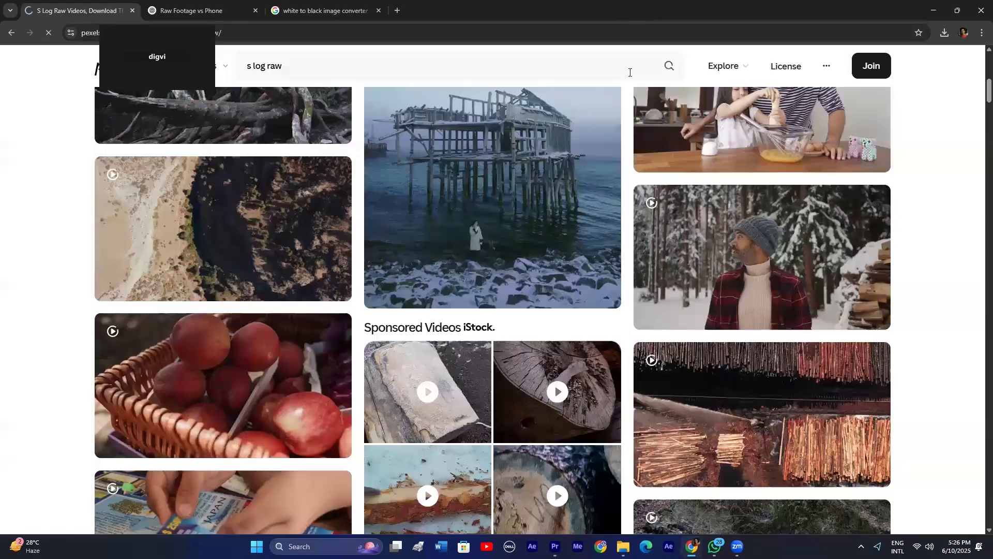
Step: Place the downloaded 8540522-hd_1920_1080_30fps.mp4 clip on track V4 above the grayscale chart, starting at the sequence's beginning, and select it
click(944, 33)
drag(891, 77, 479, 419)
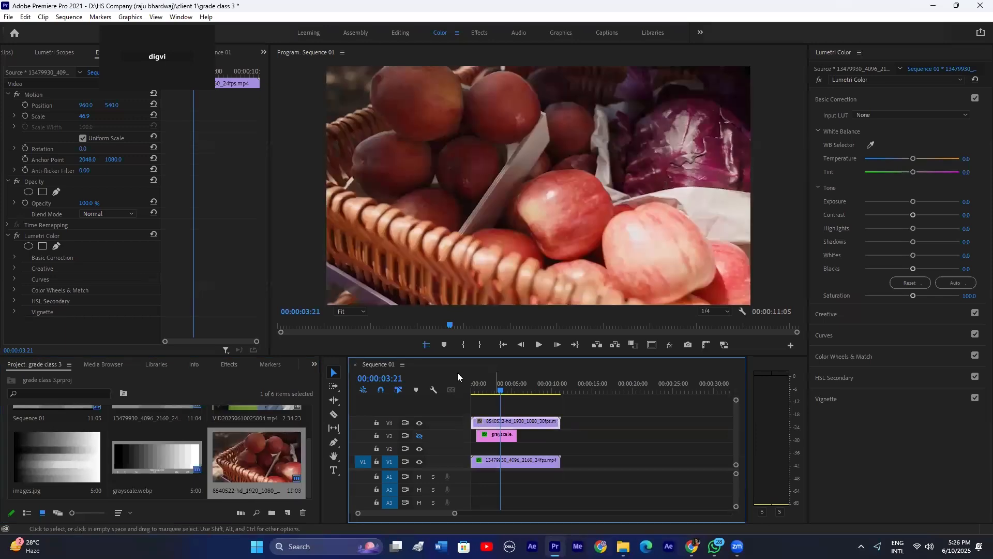
right_click(542, 420)
click(574, 421)
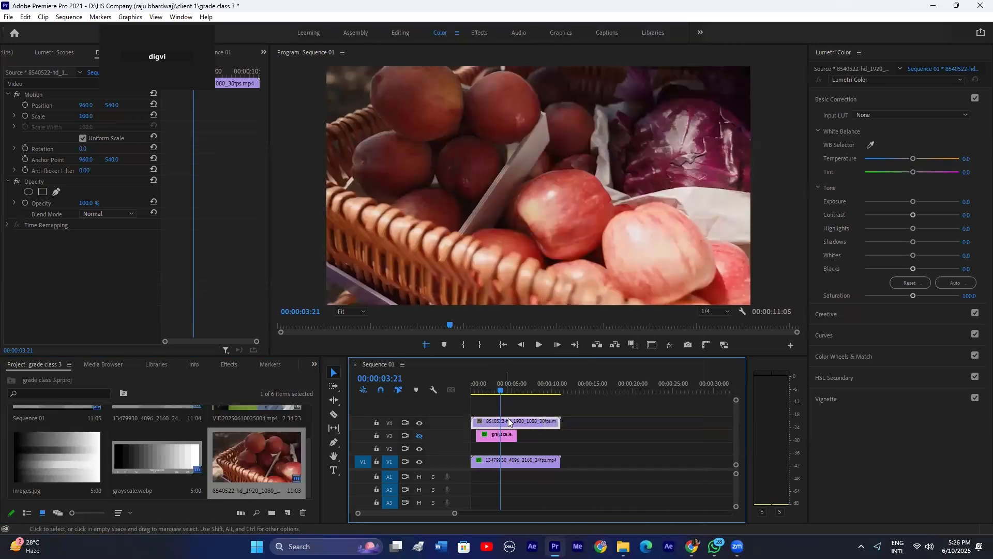
Step: Test the fruit clip's Blacks at 100, 15.2 and -100, and reset it to 0
mouse_move(913, 268)
mouse_down()
mouse_move(955, 265)
mouse_move(917, 270)
mouse_up()
double_click(916, 270)
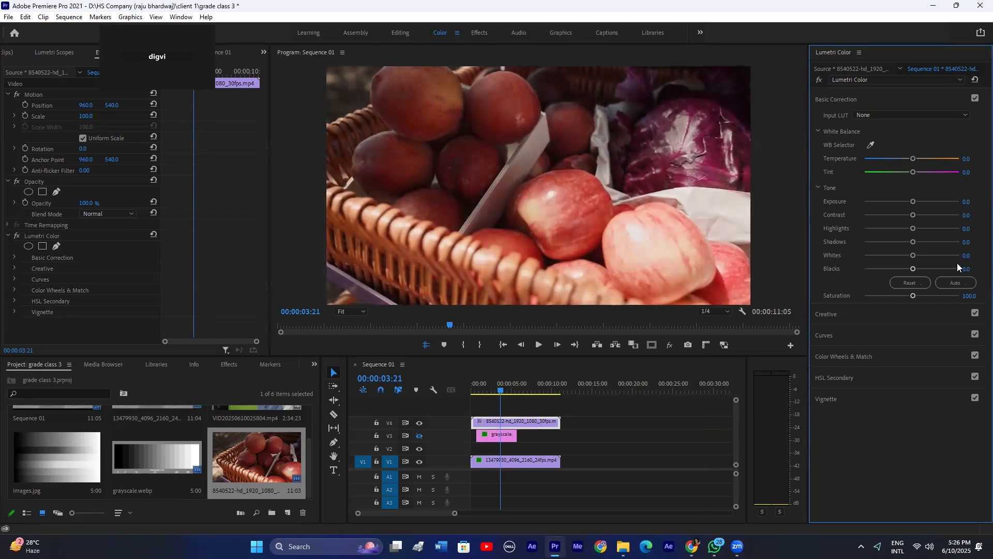
drag(923, 268, 962, 269)
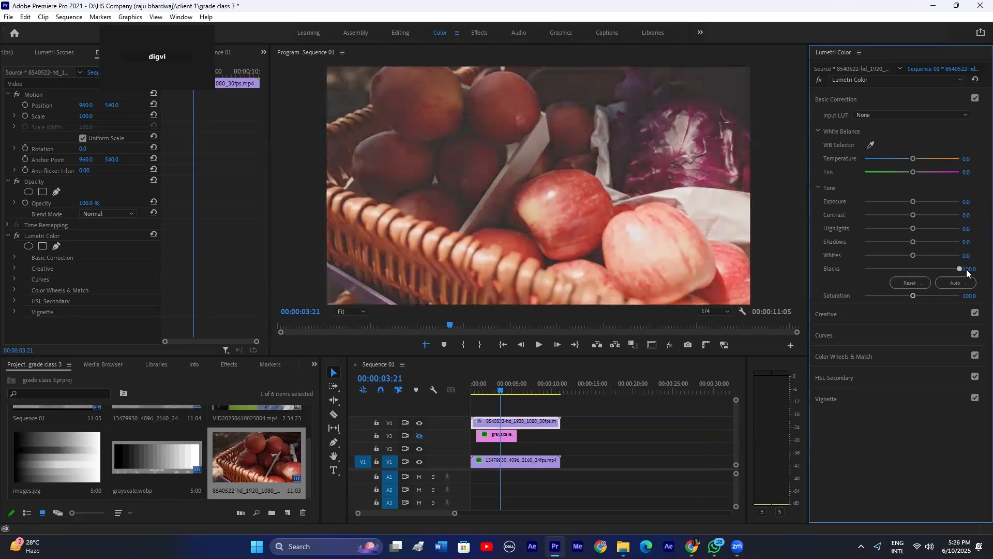
drag(969, 272, 922, 270)
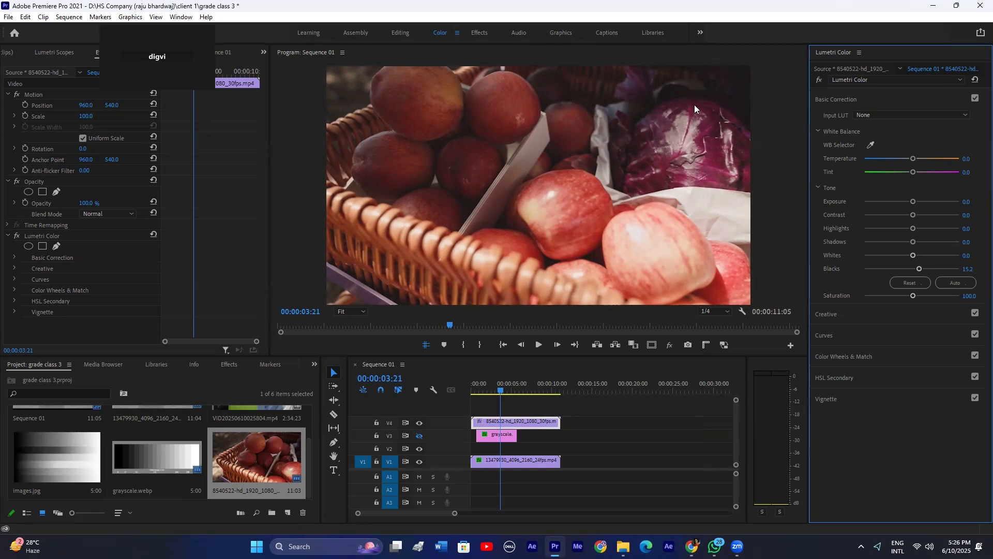
drag(914, 269, 855, 276)
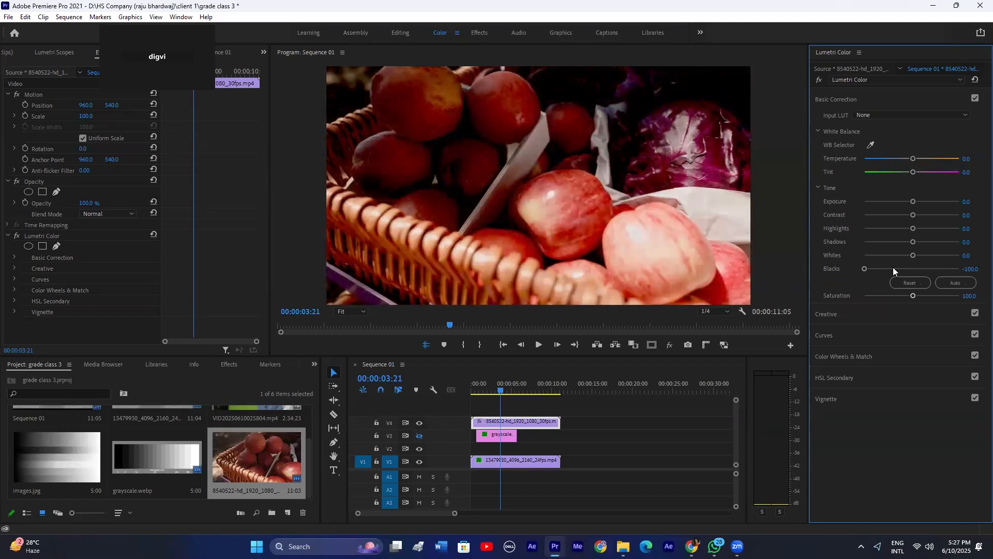
double_click(906, 268)
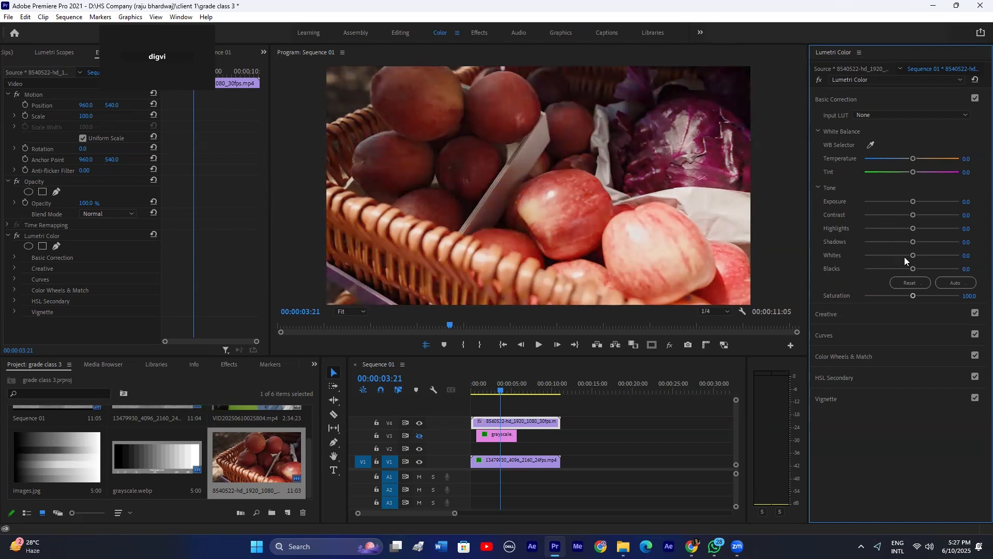
Step: Isolate the grayscale chart by hiding tracks V4 and V1 and showing V3
click(419, 423)
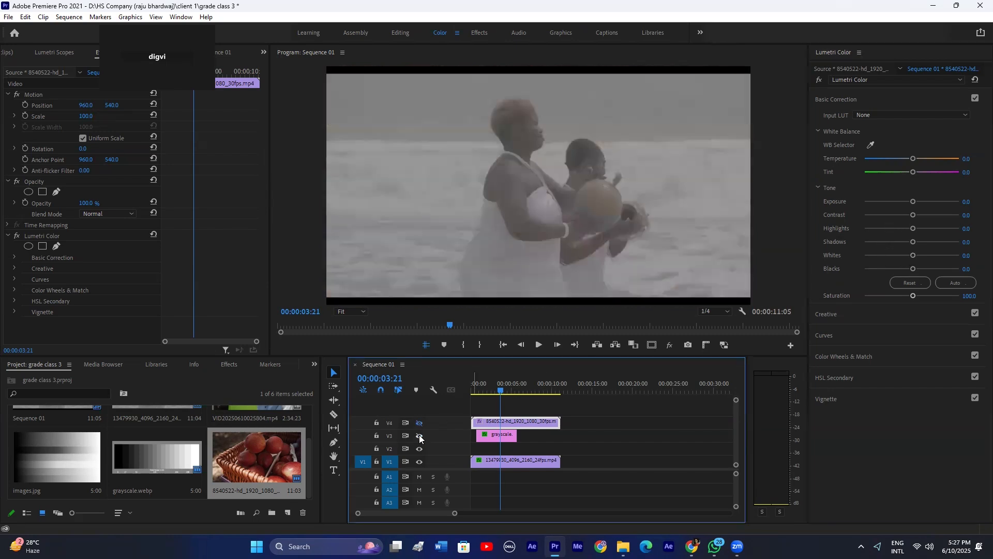
click(419, 436)
click(419, 461)
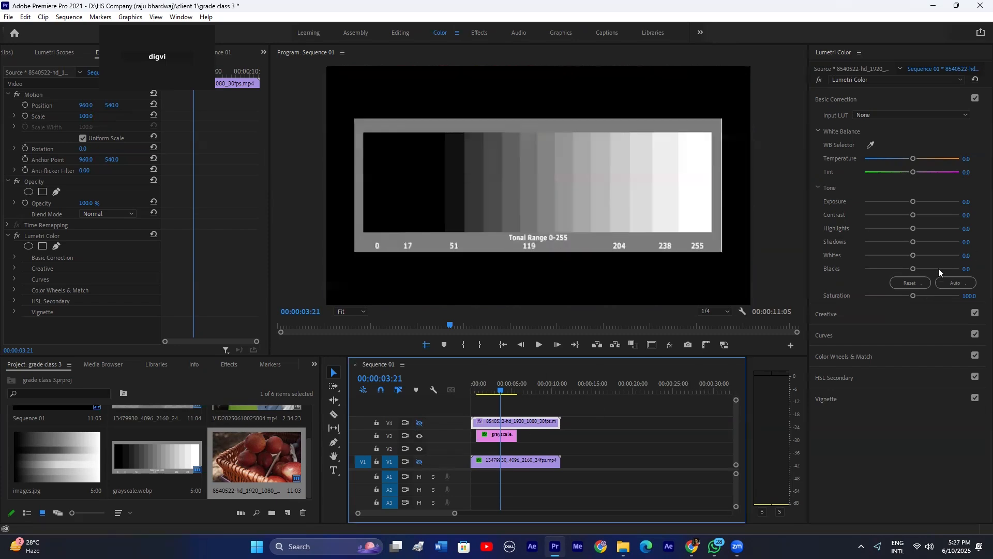
drag(913, 255, 873, 255)
double_click(873, 255)
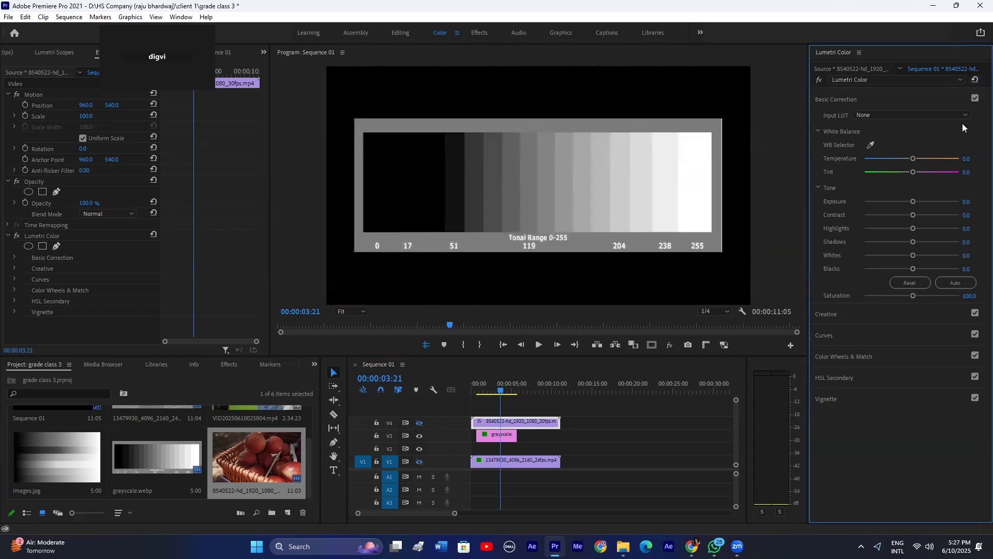
click(42, 237)
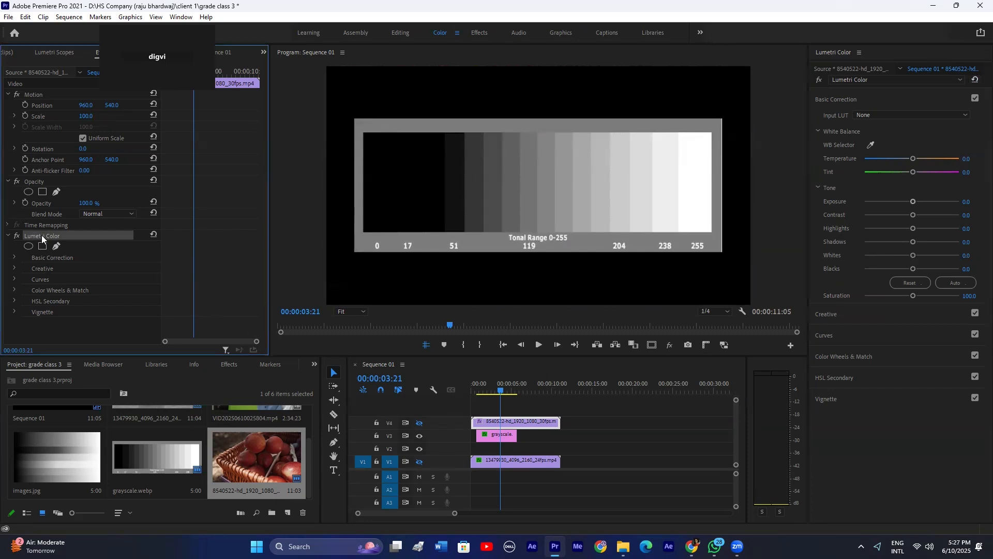
key(Delete)
click(912, 284)
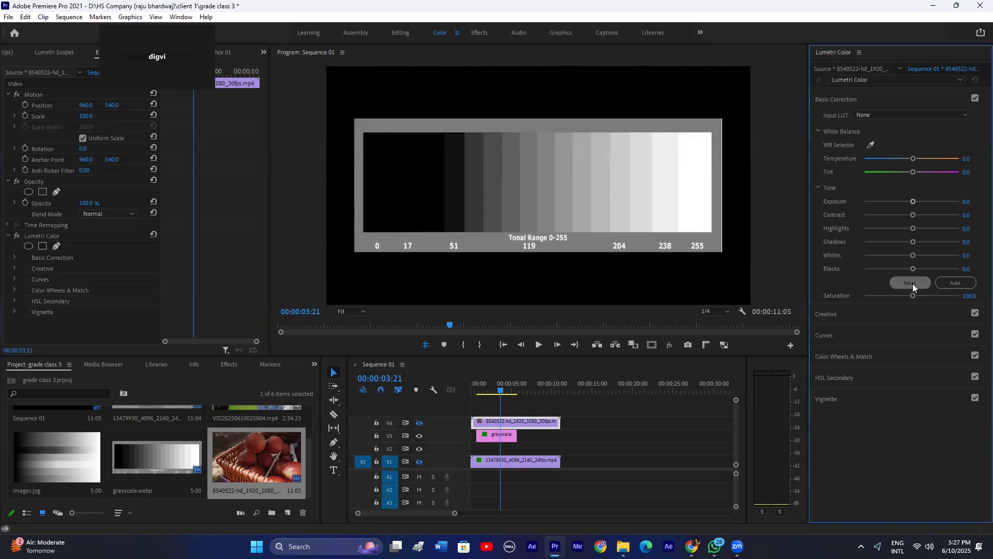
Step: Reset the grayscale chart's Lumetri Color effect and lower its Whites to -100
click(485, 435)
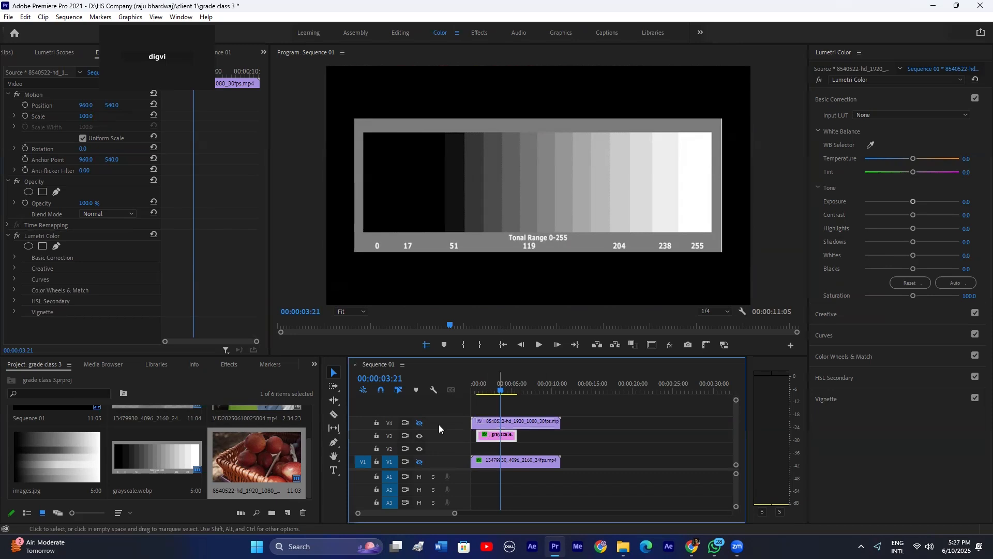
click(975, 80)
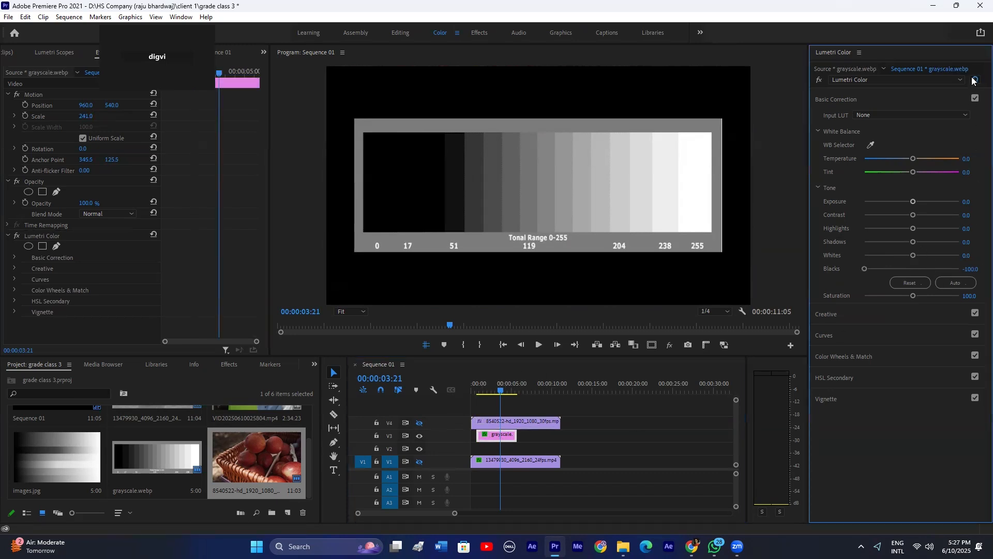
drag(914, 256, 863, 256)
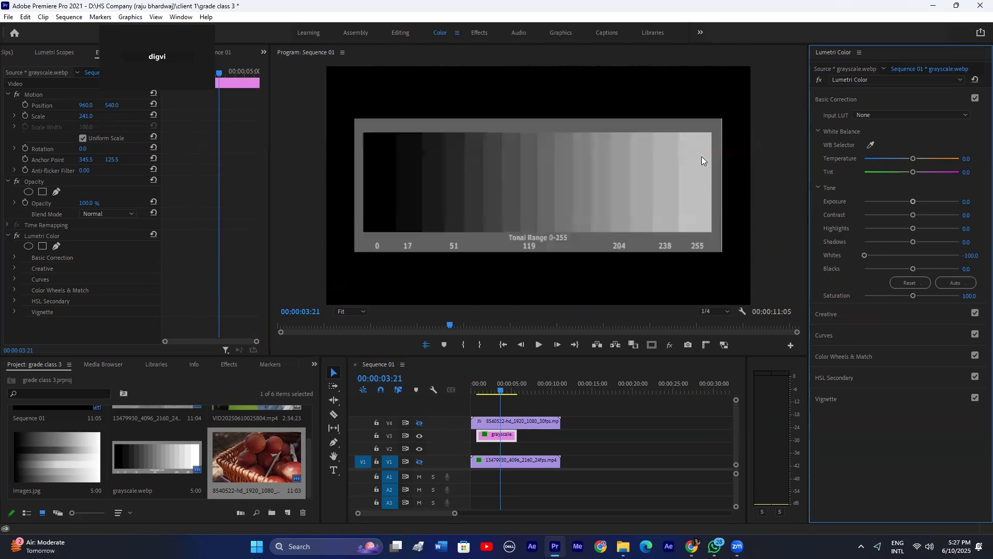
Step: Set the program monitor's playback resolution to Full and raise the grayscale chart's Whites to 10.9
click(713, 316)
click(713, 317)
drag(875, 255, 917, 259)
Step: Show track V4, try adjusting the fruit clip's Whites, and reset it to 0
click(419, 423)
click(517, 421)
mouse_move(907, 256)
mouse_down()
mouse_move(883, 256)
mouse_move(972, 261)
mouse_move(873, 250)
mouse_move(905, 256)
mouse_up()
double_click(916, 255)
double_click(905, 255)
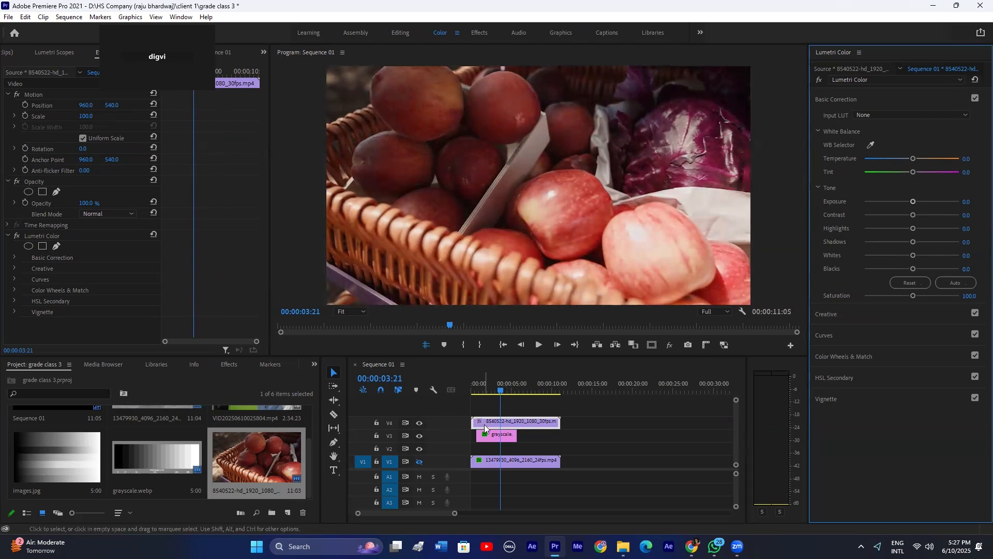
Step: Isolate the beach clip by hiding tracks V4 and V3 and showing V1
click(419, 422)
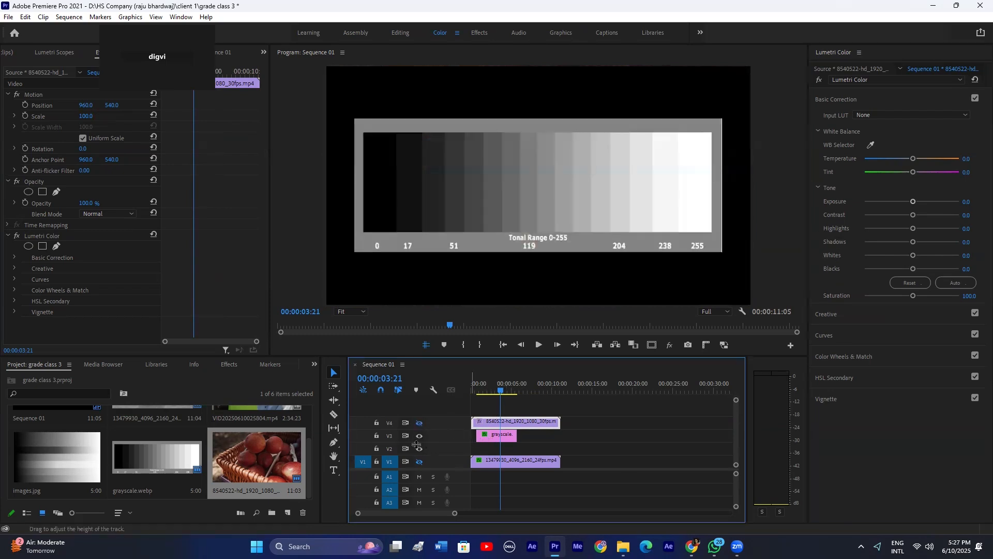
click(420, 462)
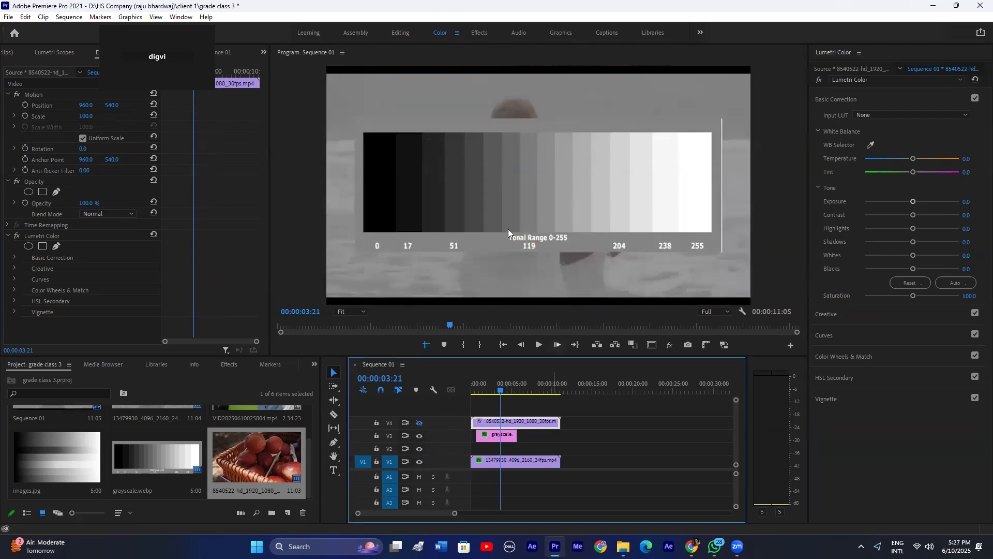
click(420, 435)
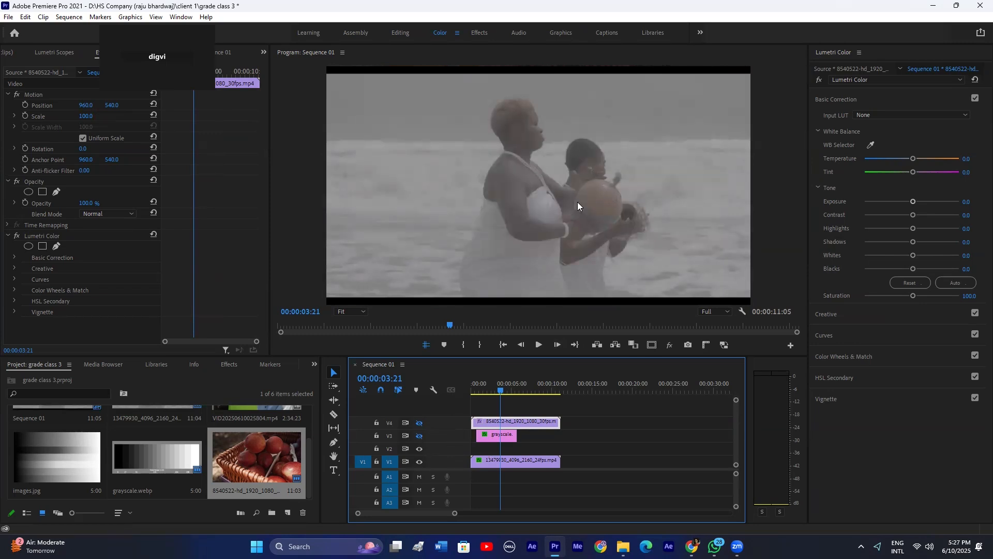
Step: Test the beach clip's Whites at 100 and -100, reset it to 0, and lower Blacks to -100
click(505, 457)
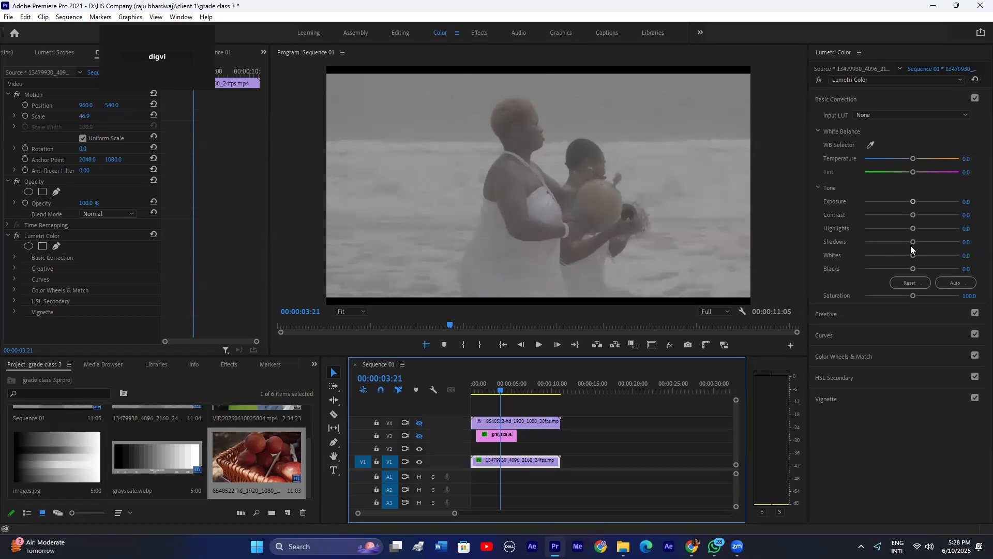
drag(913, 255, 976, 257)
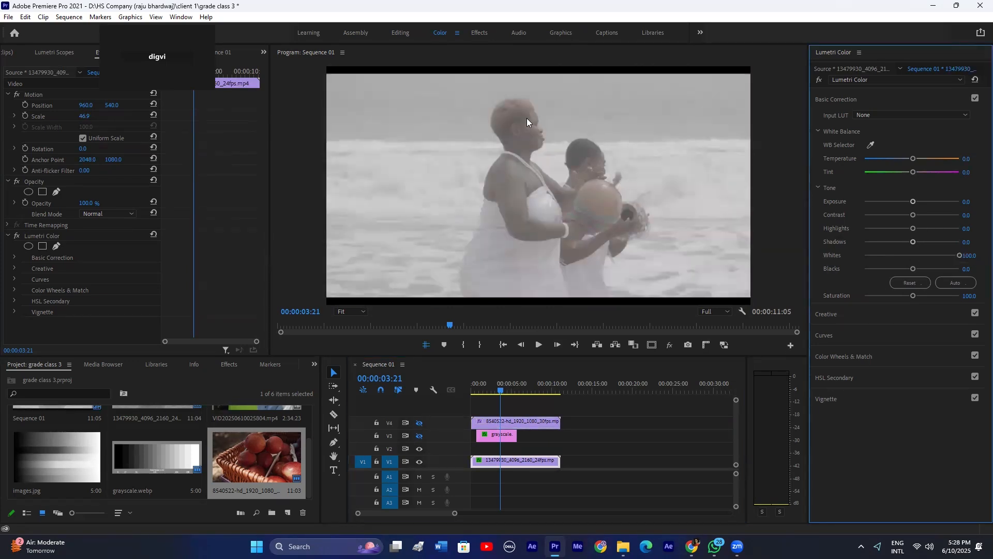
drag(887, 255, 847, 258)
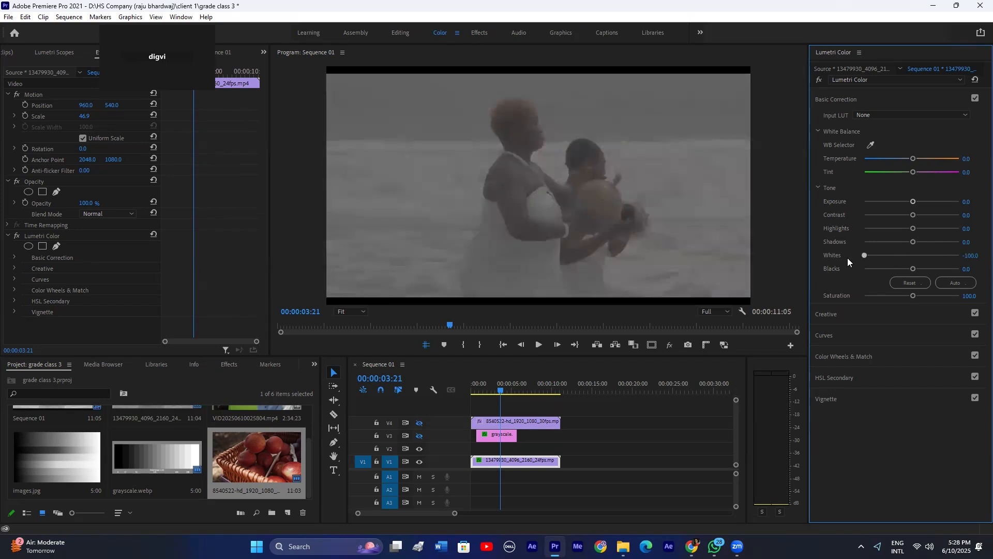
double_click(907, 251)
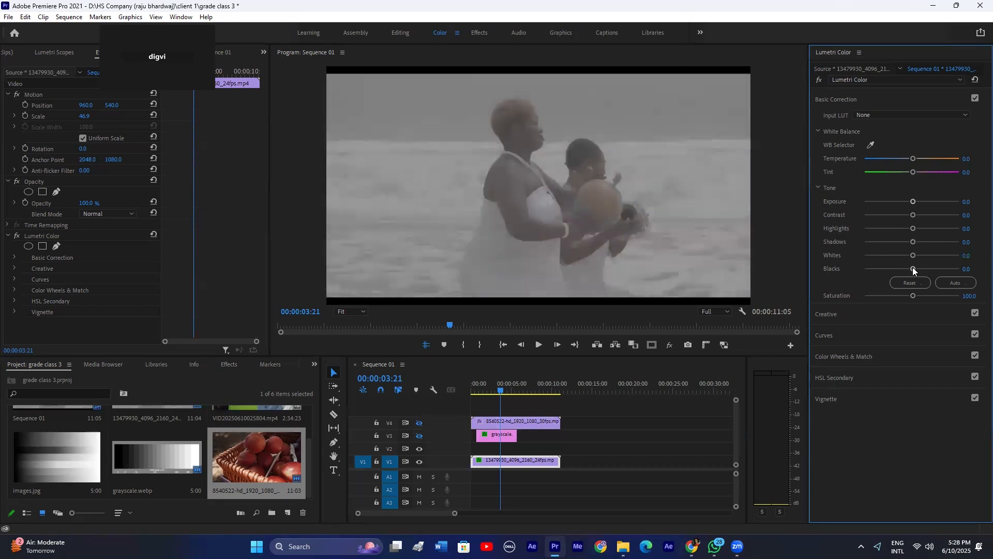
drag(907, 266, 841, 270)
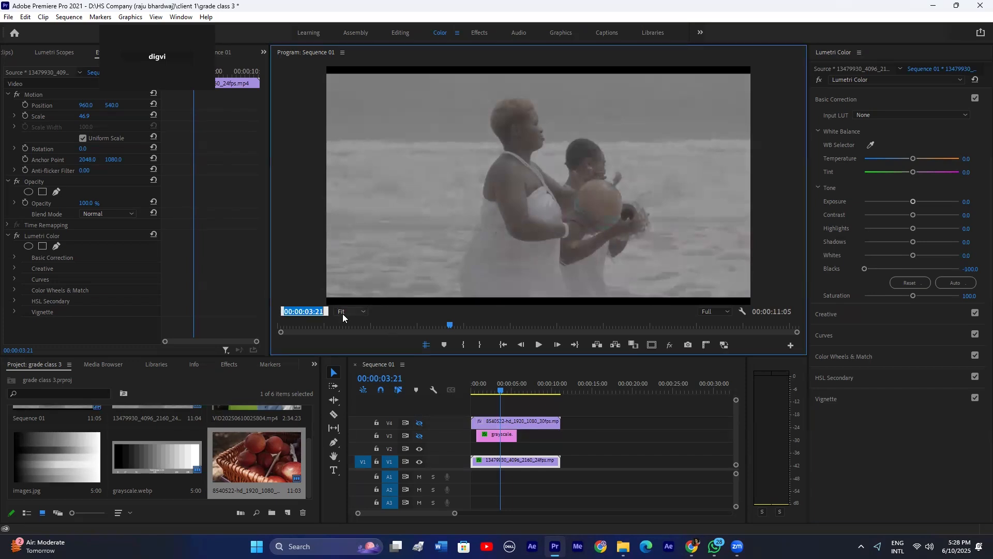
click(595, 424)
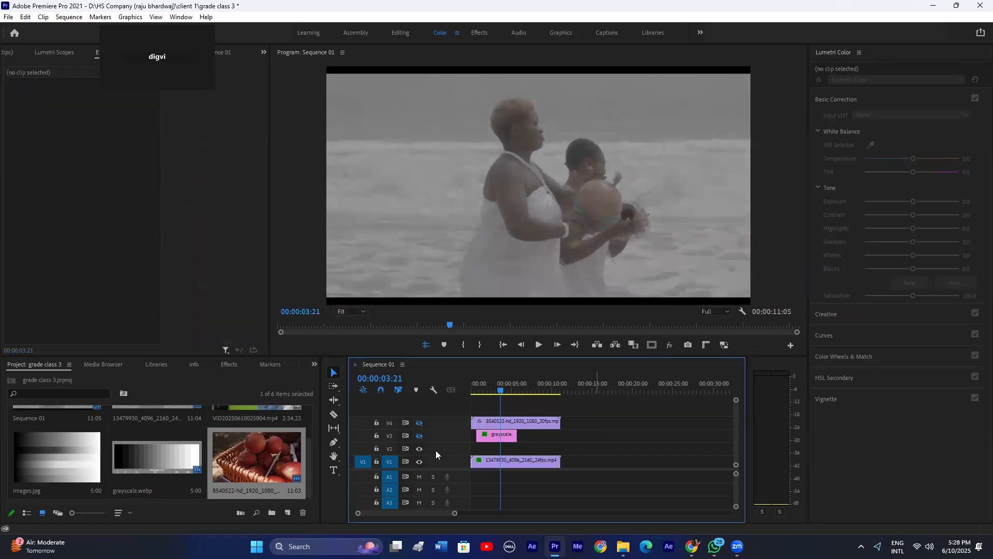
Step: Show track V4, test the fruit clip's Whites at 100, and return it to 0
click(419, 422)
click(501, 418)
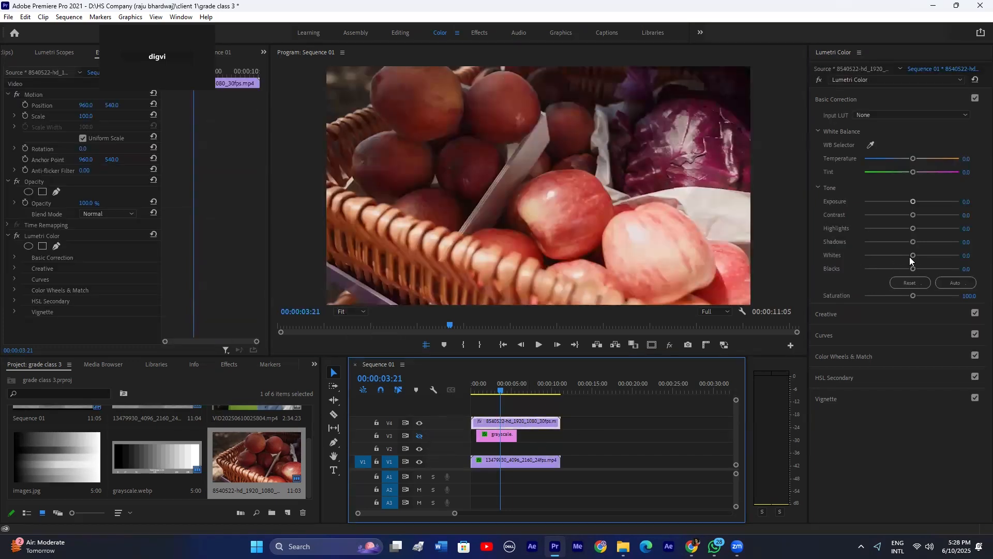
drag(913, 255, 978, 253)
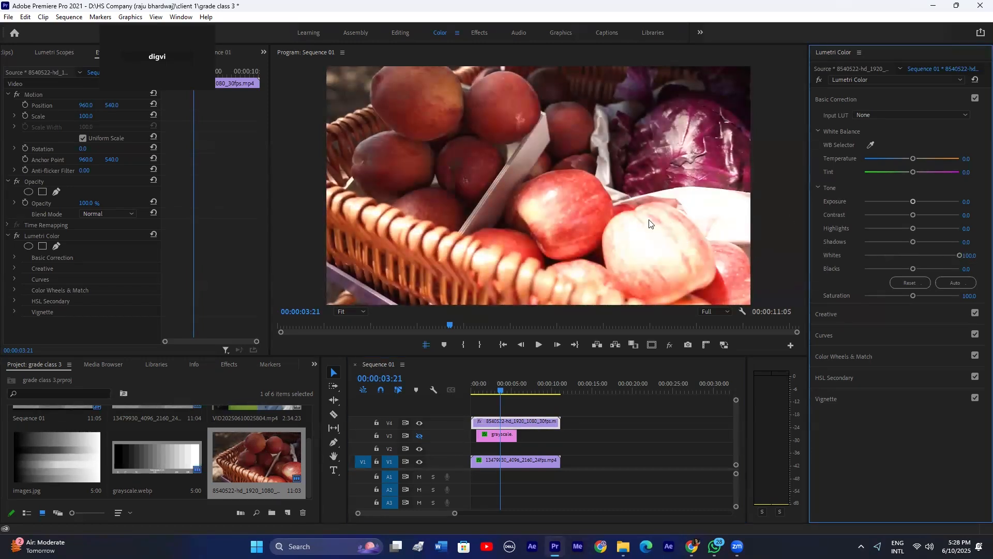
mouse_move(931, 252)
mouse_down()
mouse_move(821, 258)
mouse_move(931, 256)
mouse_move(913, 255)
mouse_up()
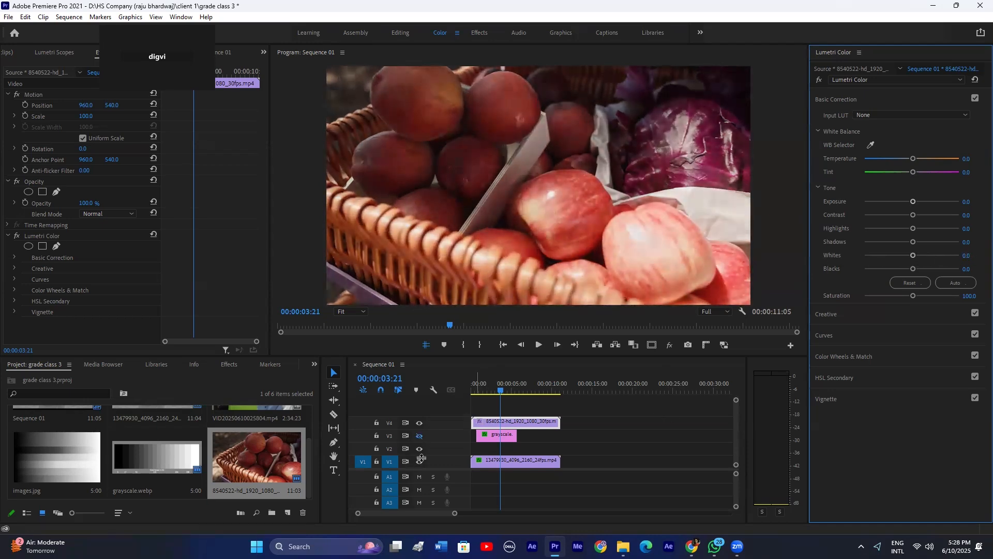
Step: Isolate the grayscale chart by hiding tracks V4 and V1 and showing V3, and reset its Whites to 0
click(420, 423)
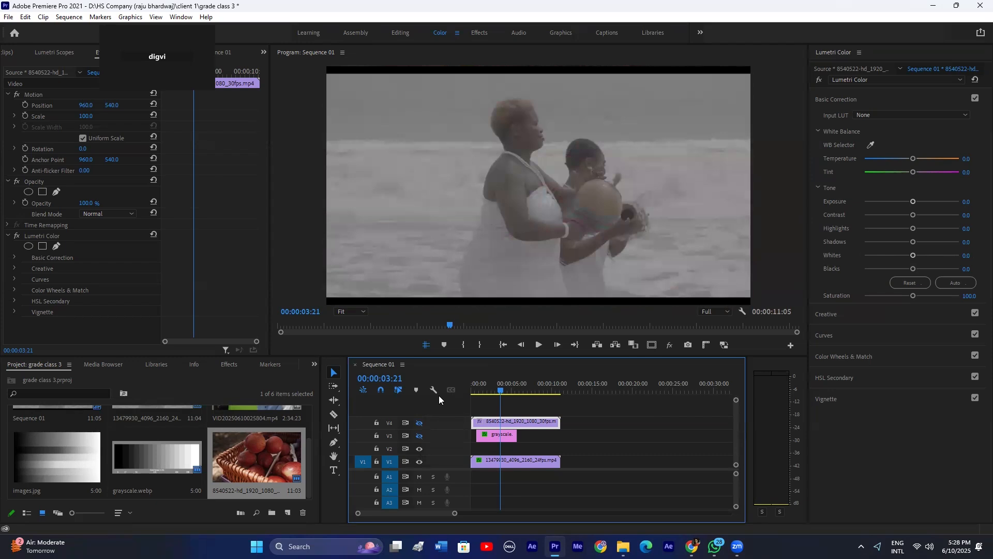
click(419, 435)
click(420, 422)
click(505, 433)
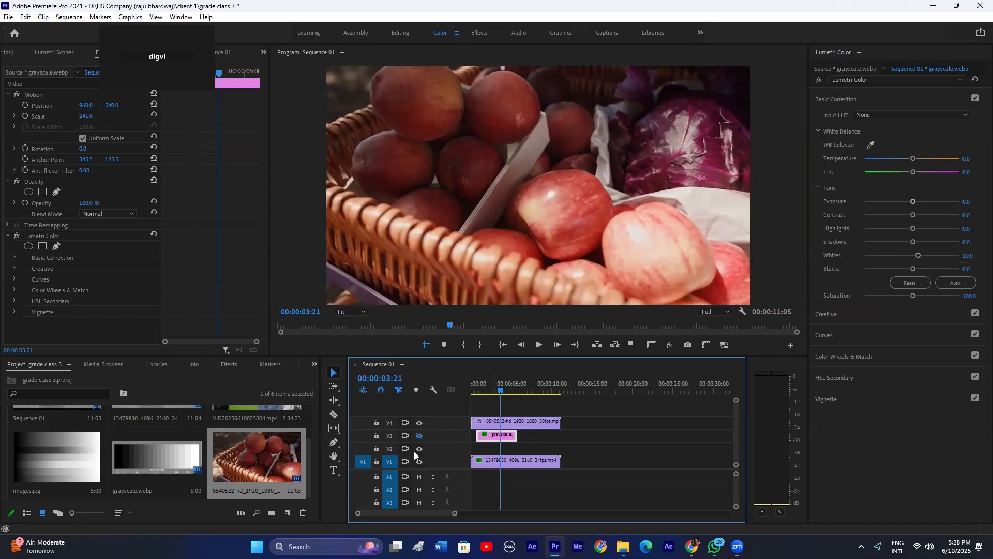
click(419, 436)
click(420, 423)
click(418, 436)
click(420, 424)
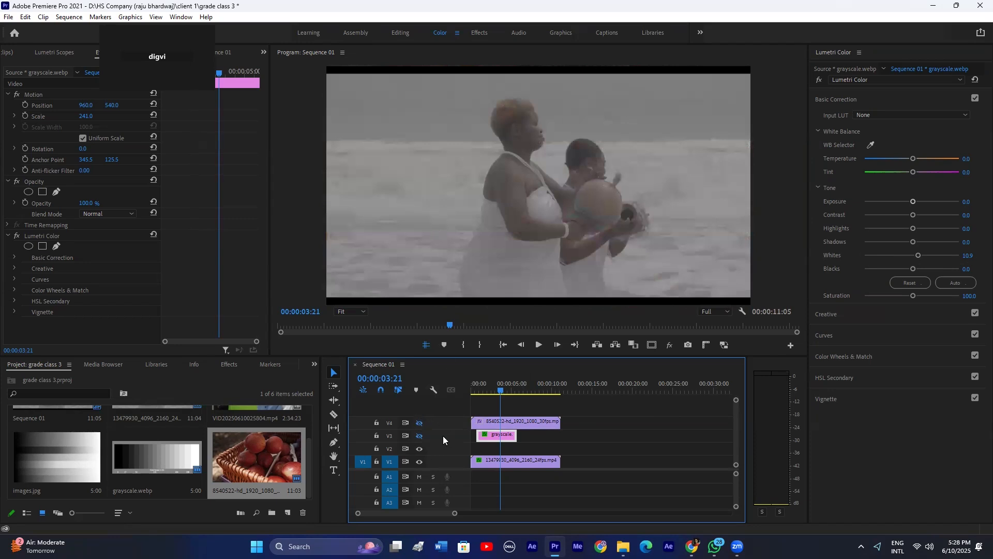
click(423, 435)
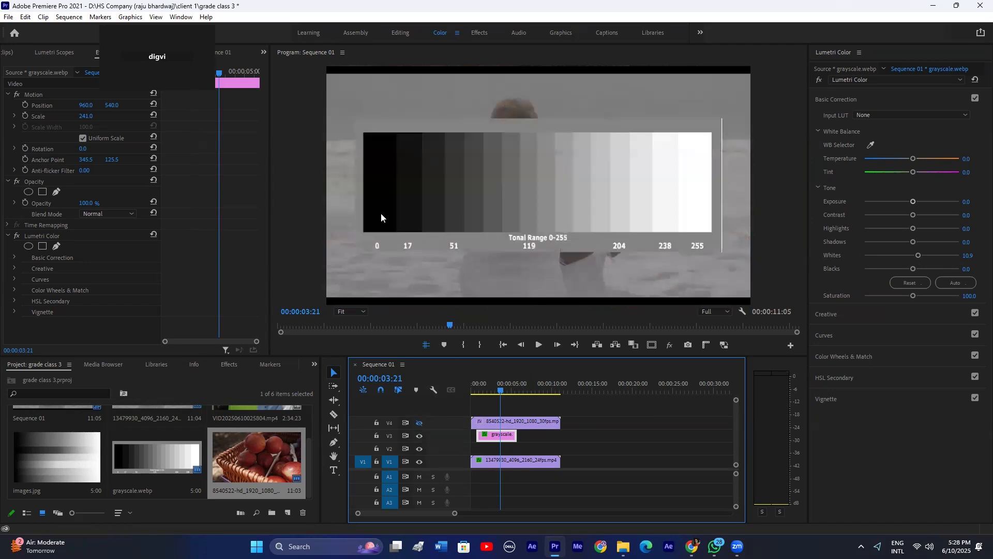
click(420, 460)
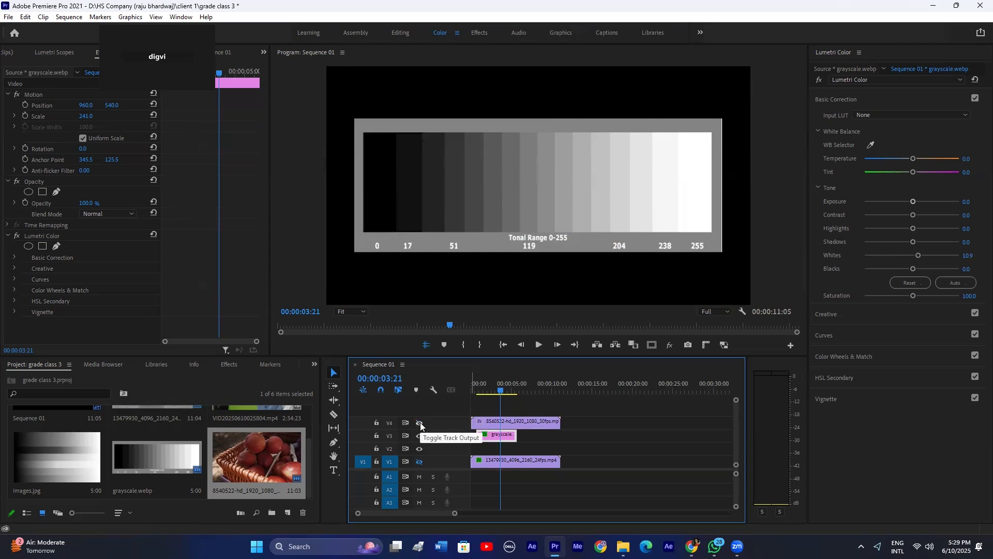
drag(915, 254, 913, 255)
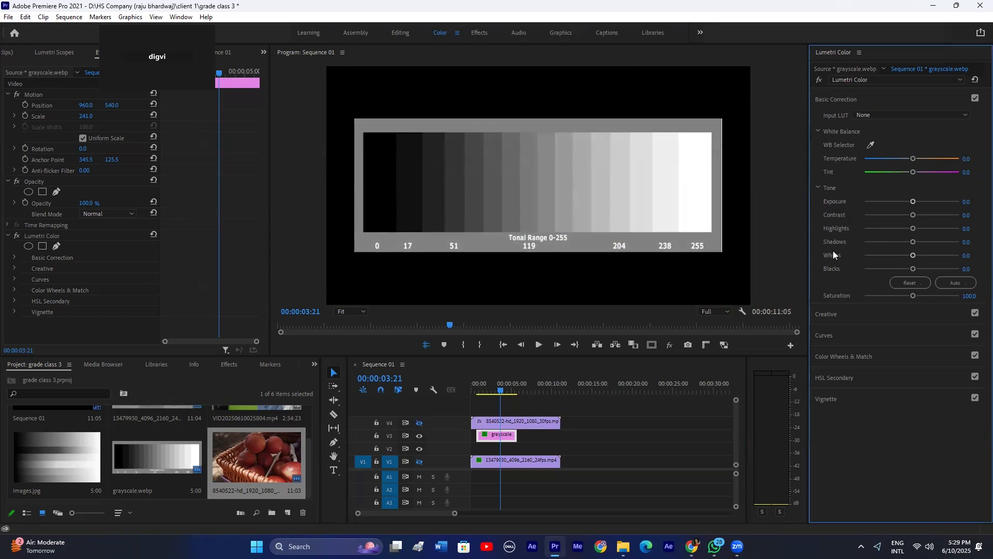
Step: Show track V4 and try the fruit clip with Contrast 28.3, Highlights 15.2, Shadows -28.3 and Blacks 8.7
click(421, 423)
click(486, 421)
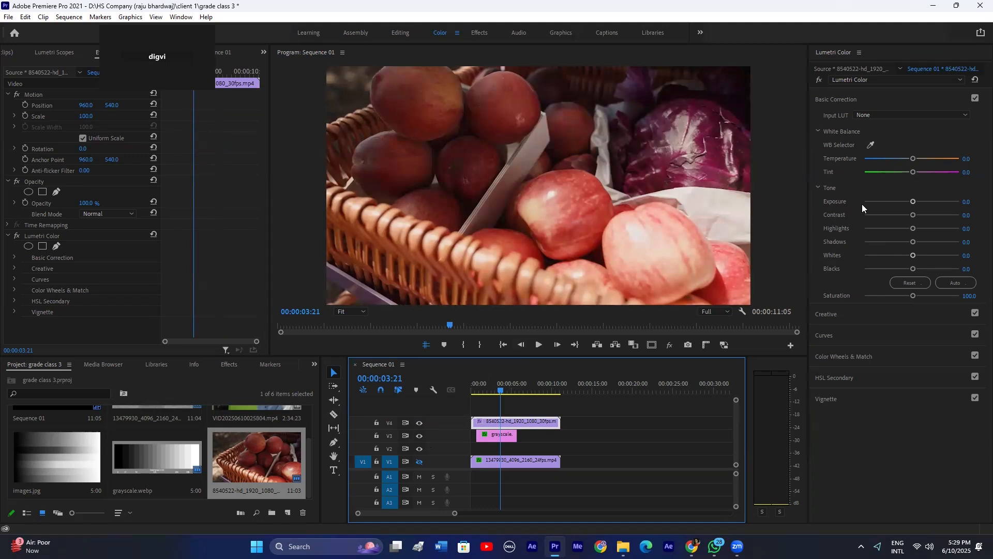
click(920, 284)
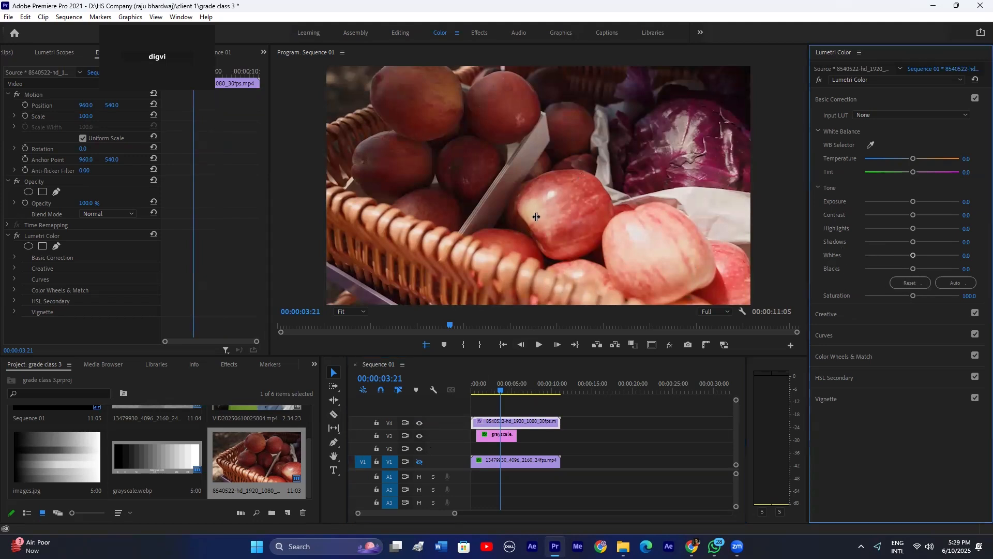
drag(913, 214, 899, 242)
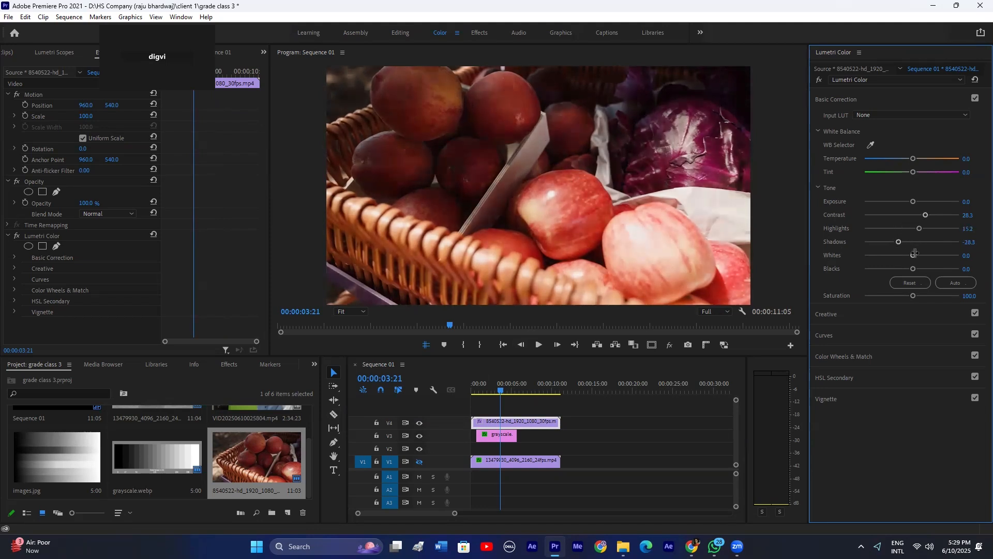
drag(913, 268, 916, 268)
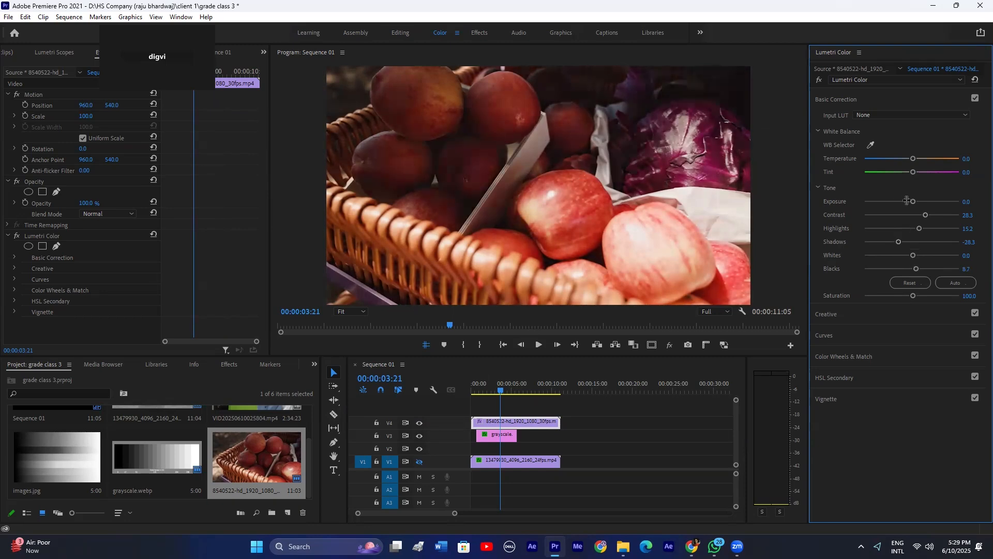
Step: Test the fruit clip's Exposure at 2.7 and reset all its Basic Correction tone values
mouse_move(914, 201)
mouse_down()
mouse_move(922, 202)
mouse_move(913, 201)
mouse_up()
mouse_move(913, 202)
mouse_down()
mouse_move(933, 201)
mouse_move(912, 202)
mouse_up()
drag(912, 202, 936, 199)
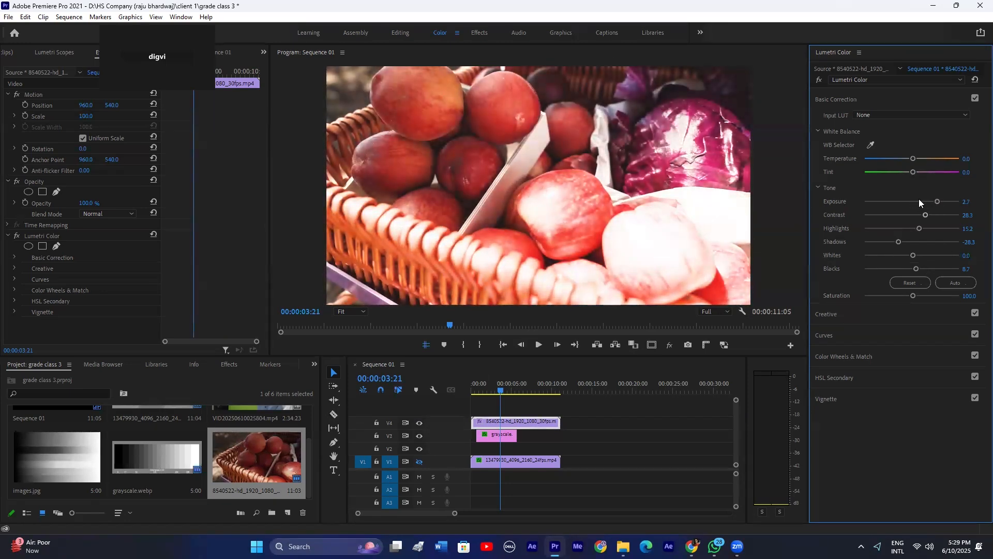
double_click(918, 201)
mouse_move(909, 255)
mouse_down()
mouse_move(952, 254)
mouse_move(911, 254)
mouse_move(923, 240)
mouse_move(912, 241)
mouse_up()
click(909, 283)
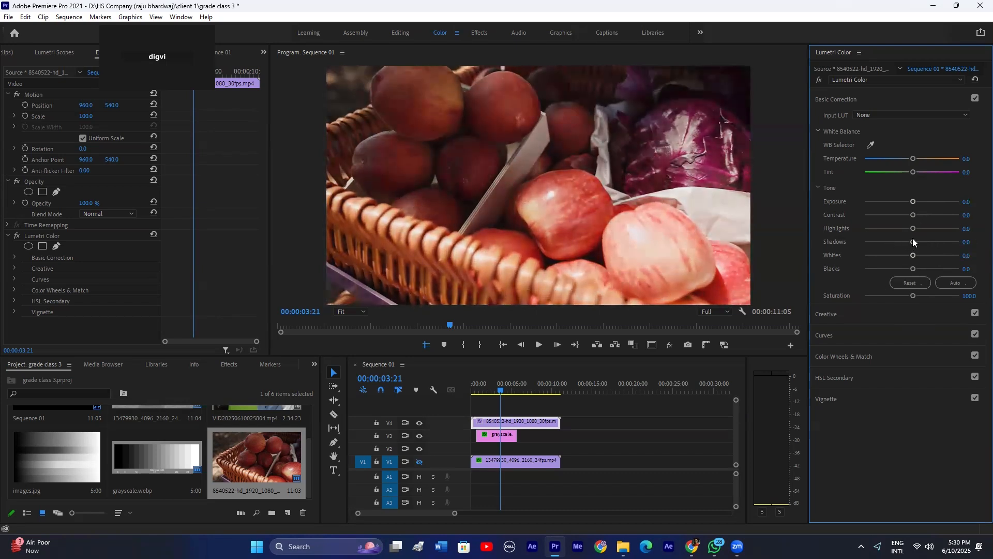
Step: Isolate and select the beach clip by hiding tracks V4 and V3 and showing V1
click(420, 424)
click(420, 436)
click(419, 462)
click(503, 465)
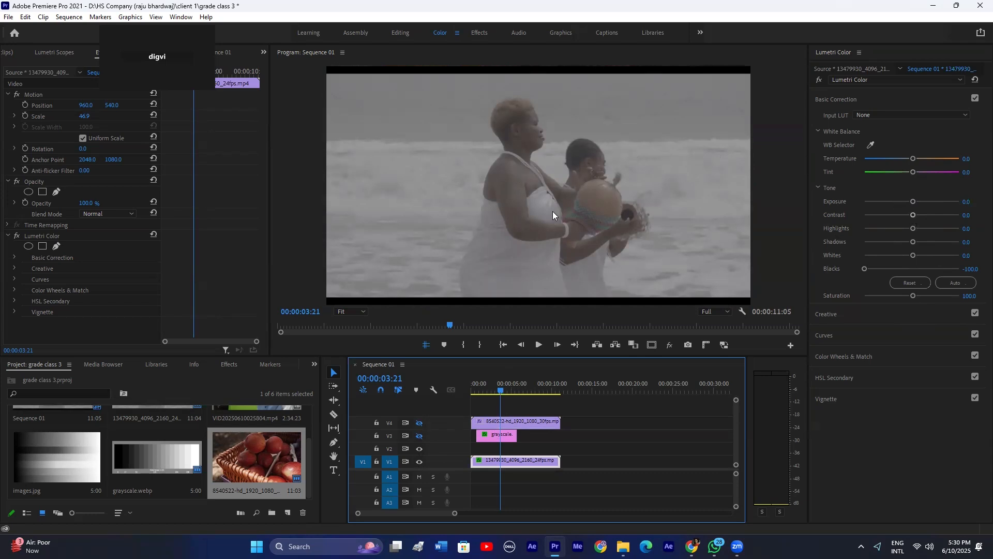
Step: Show track V4, set the fruit clip's Contrast to 100, and hide the track again
click(419, 423)
click(479, 419)
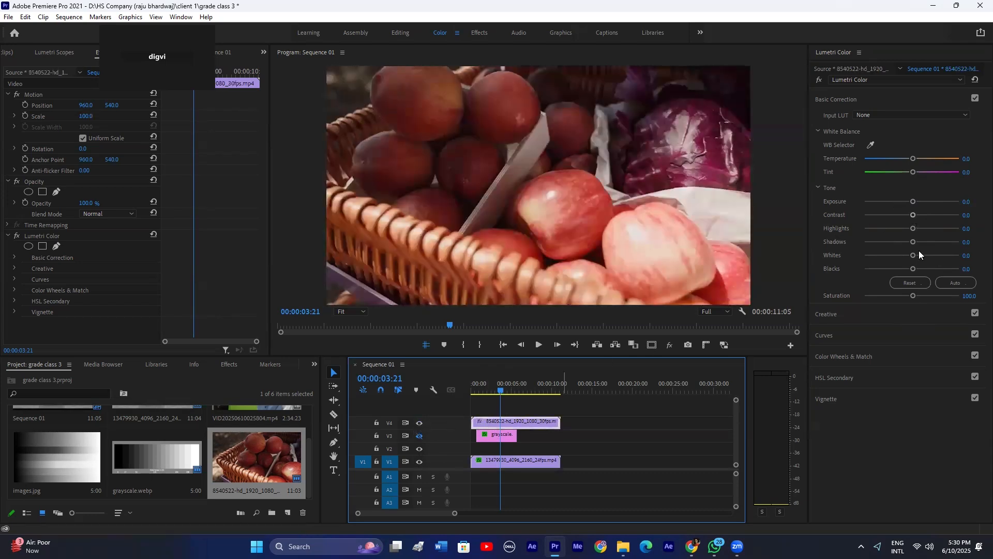
drag(917, 216, 971, 217)
click(420, 434)
click(419, 436)
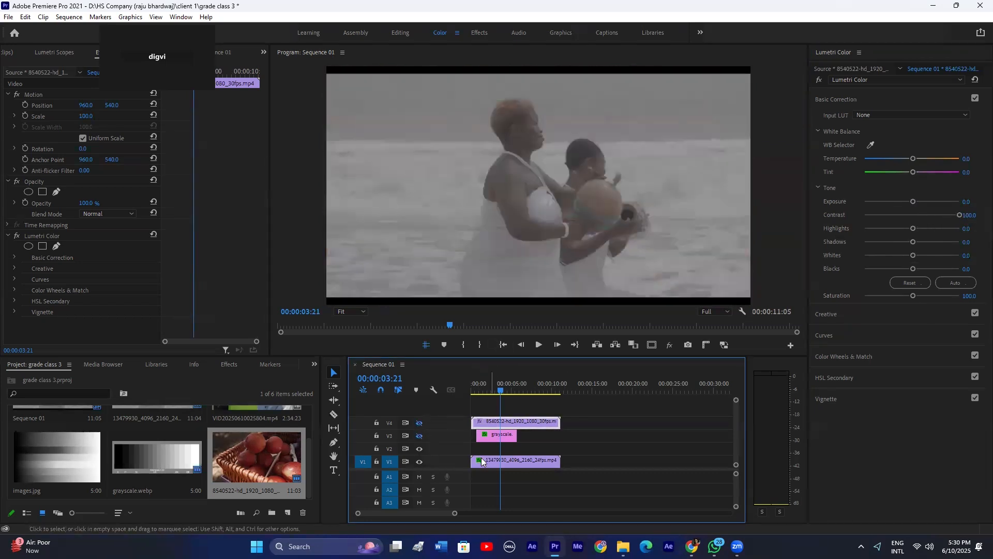
Step: Grade the beach clip with Exposure 0.3, Contrast 39.1, Highlights 27.2, Shadows -34.8 and Blacks -32.6
click(915, 215)
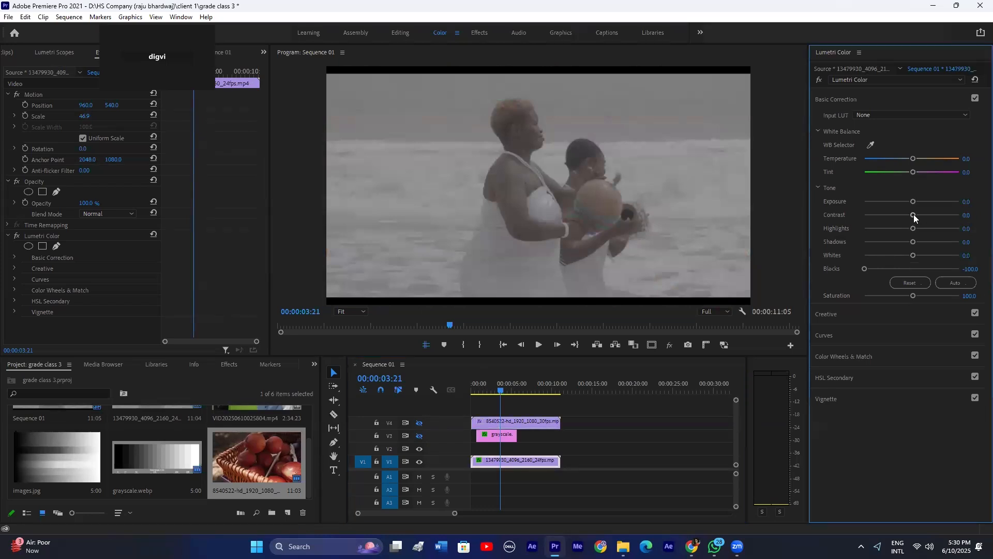
scroll(923, 217, up, 5)
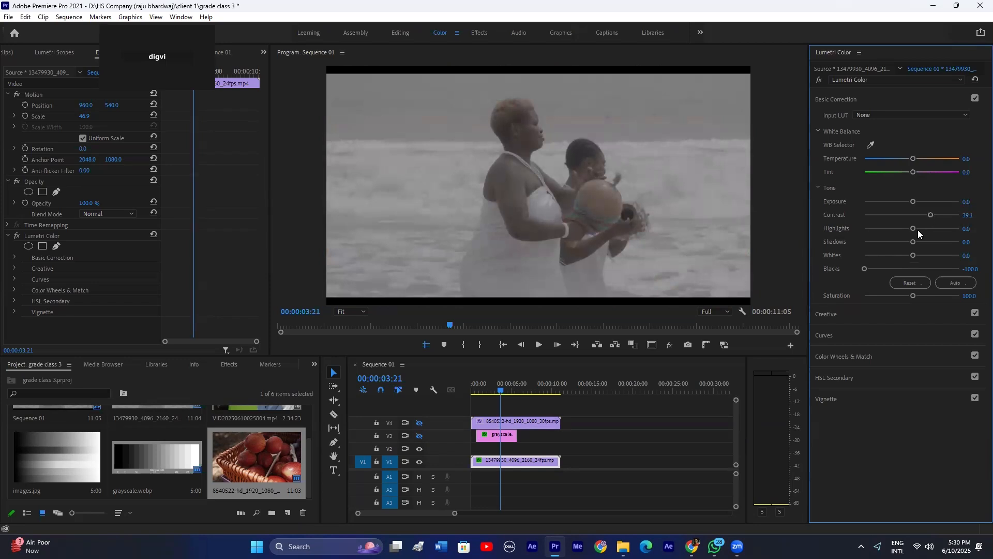
drag(911, 229, 924, 229)
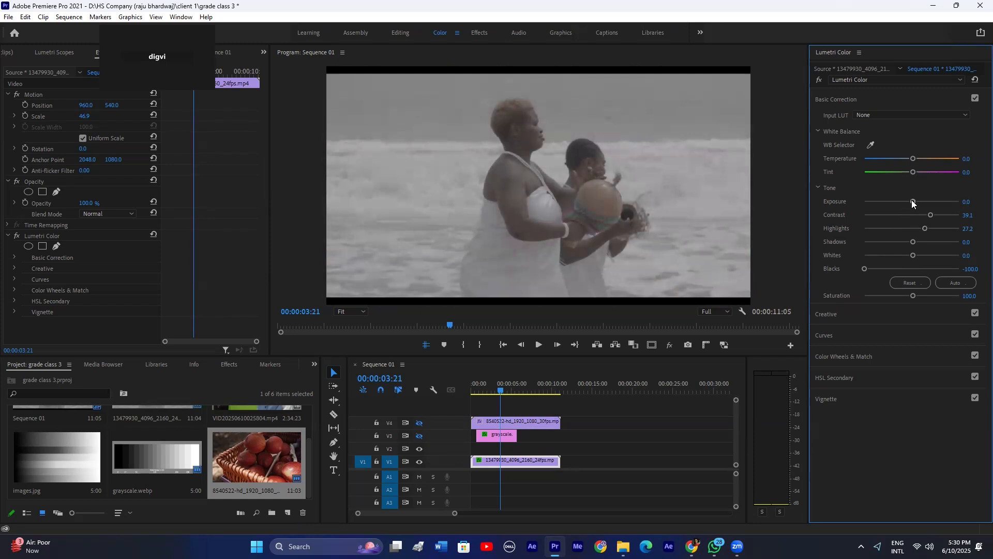
drag(913, 201, 914, 201)
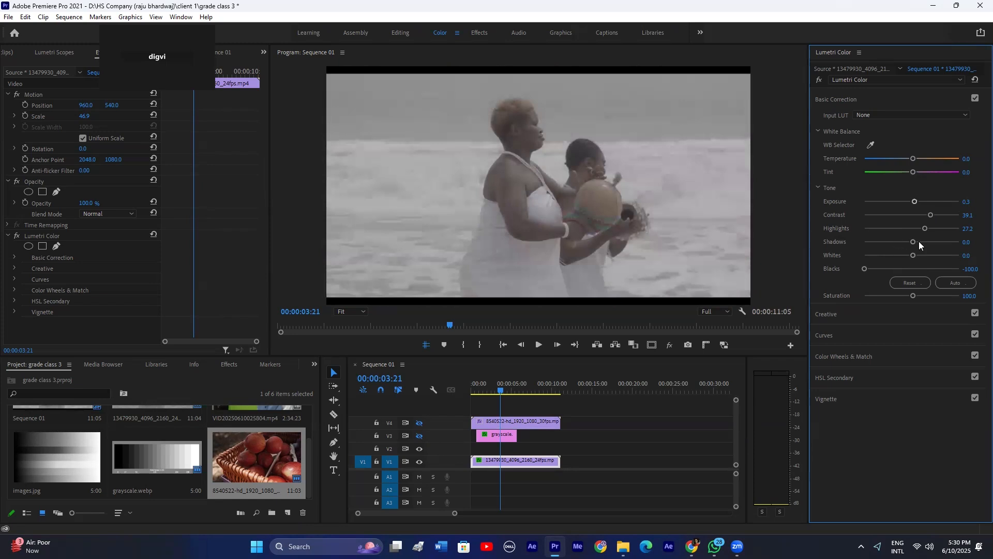
drag(912, 242, 894, 247)
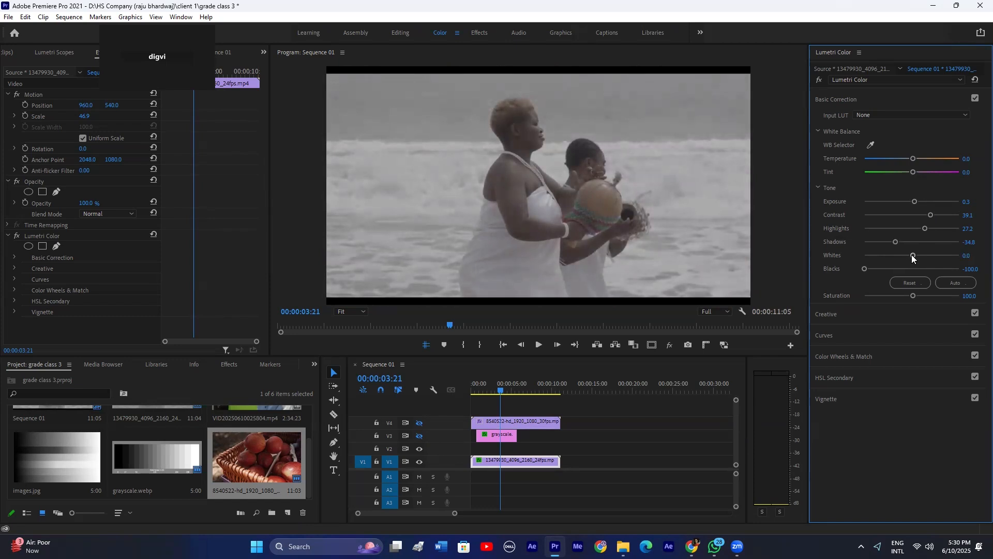
double_click(866, 268)
drag(905, 269, 898, 269)
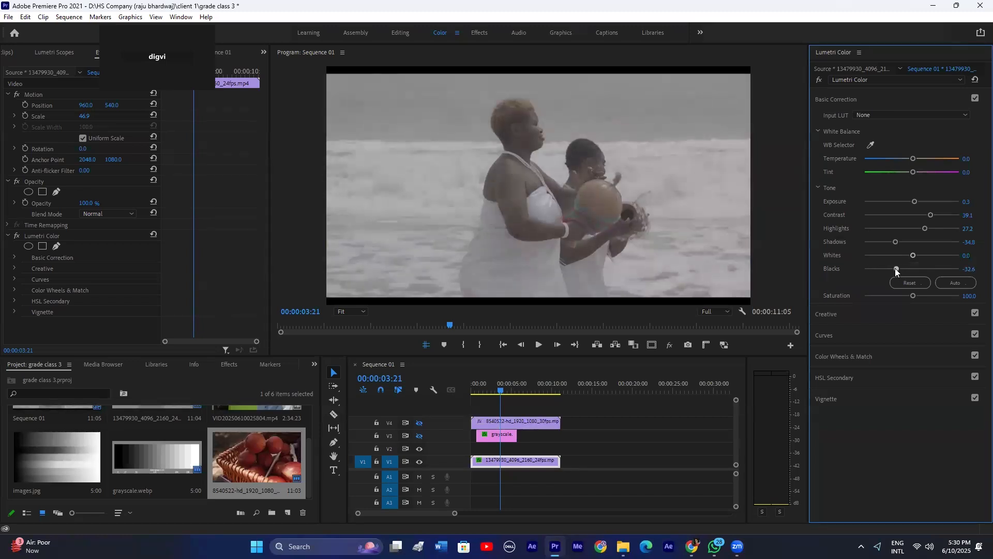
Step: Compare the beach clip with and without its Lumetri Color correction by toggling the effect bypass
click(818, 81)
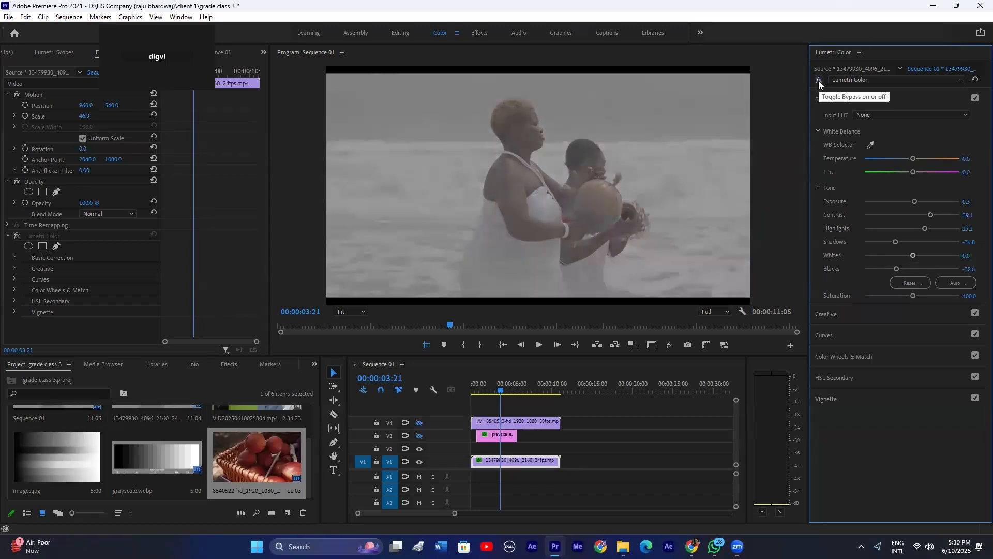
click(819, 81)
click(818, 81)
click(818, 81)
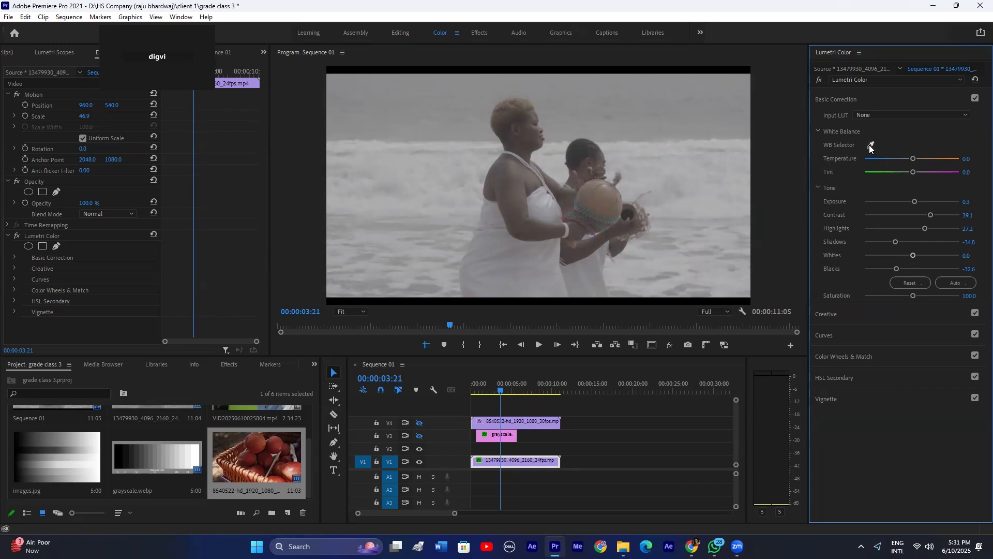
Step: Sample the beach clip's white balance from the picture, try Temperature and Tint shifts, and reset both to 0
click(870, 146)
click(568, 233)
drag(912, 172, 914, 171)
double_click(911, 159)
drag(914, 159, 905, 162)
mouse_move(903, 160)
mouse_down()
mouse_move(920, 160)
mouse_move(907, 171)
mouse_move(918, 172)
mouse_up()
double_click(926, 172)
Step: Reset the beach clip's tone values, try the Auto correction, and undo both changes
click(909, 282)
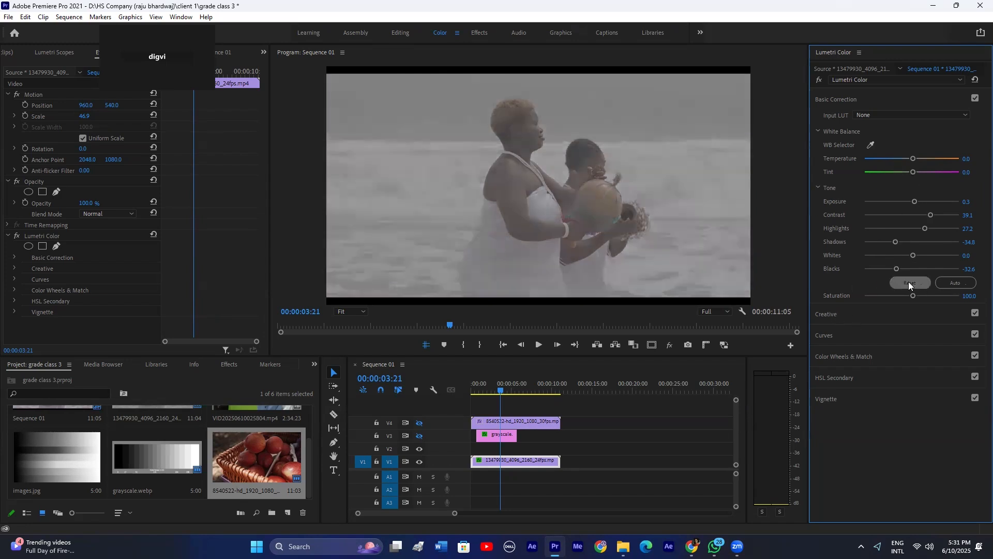
click(953, 286)
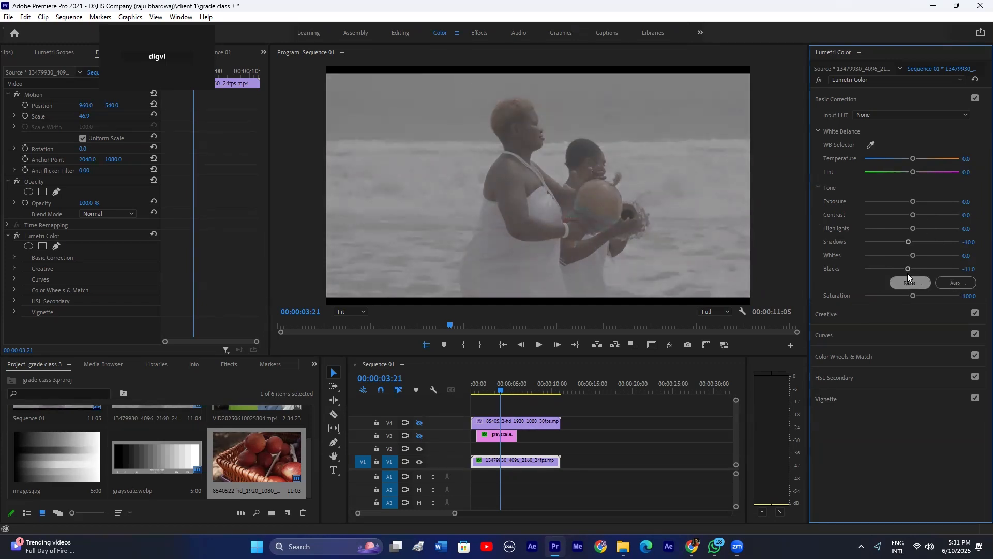
key(ctrl+z)
key(ctrl+z)
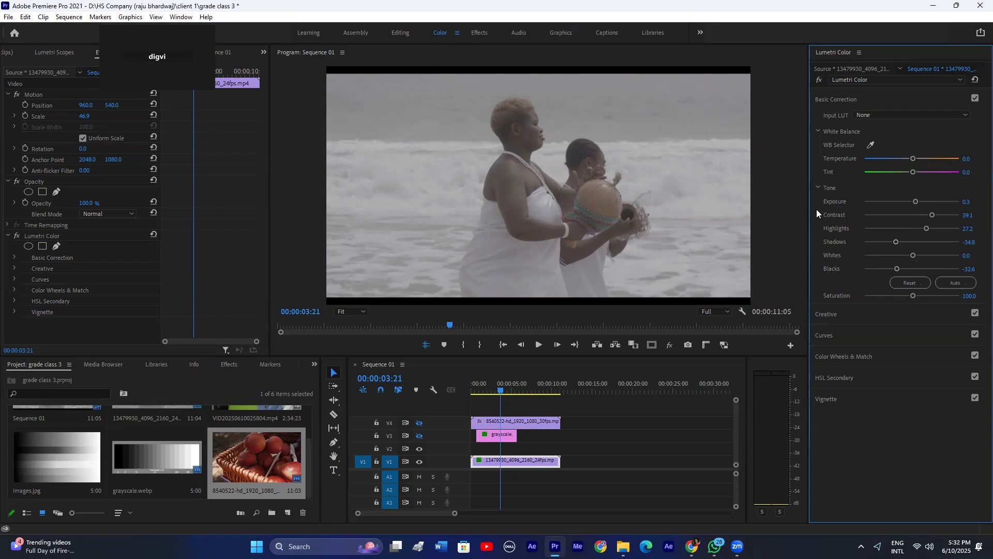
Step: Expand the Creative section for the beach clip and examine its available Look presets
click(832, 313)
click(834, 97)
click(834, 97)
click(831, 120)
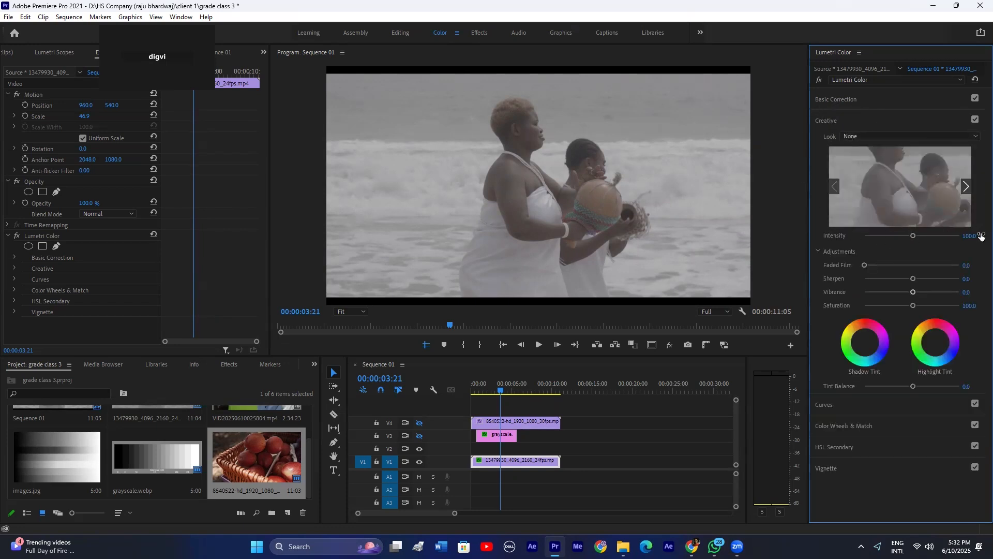
click(879, 135)
click(880, 134)
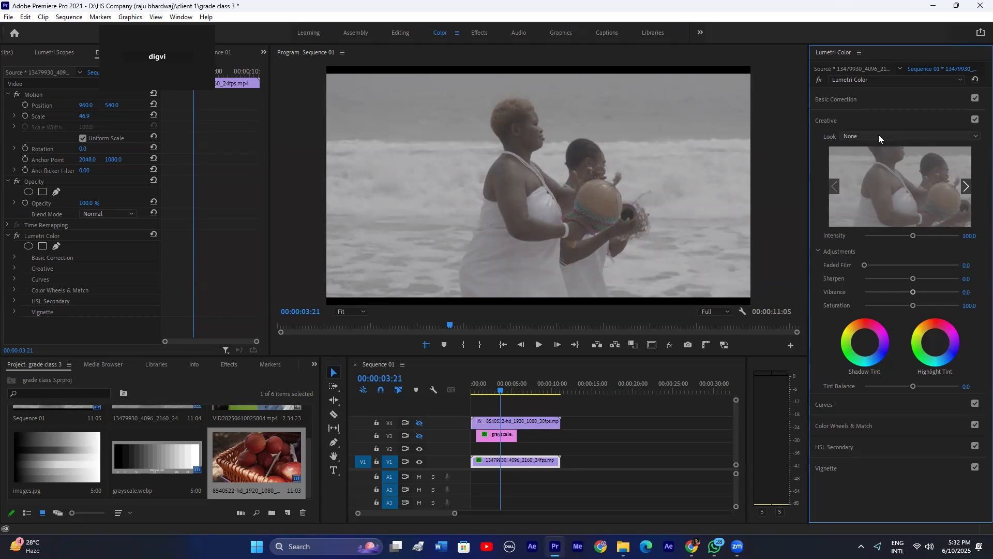
click(861, 134)
click(861, 131)
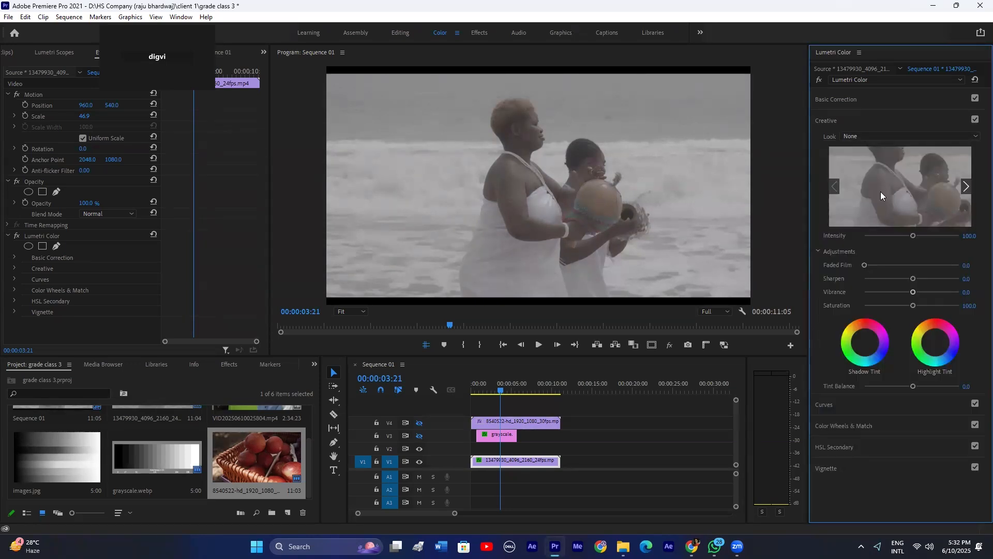
Step: Test the beach clip's Creative Intensity, Faded Film and Sharpen, restore them, and raise Saturation to 200
drag(911, 235, 912, 236)
mouse_move(864, 265)
mouse_down()
mouse_move(952, 266)
mouse_move(861, 265)
mouse_up()
drag(922, 279, 934, 280)
drag(971, 283, 794, 279)
double_click(908, 278)
drag(912, 305, 972, 306)
Step: Hide track V1, show V4, test the fruit clip's Creative Saturation at 23.9, and reset it to 100
click(421, 412)
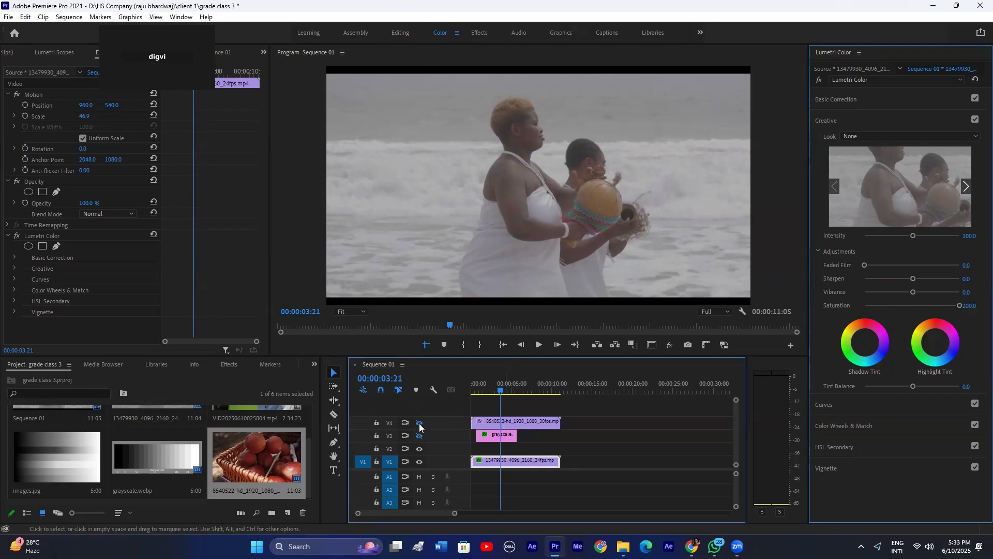
click(423, 462)
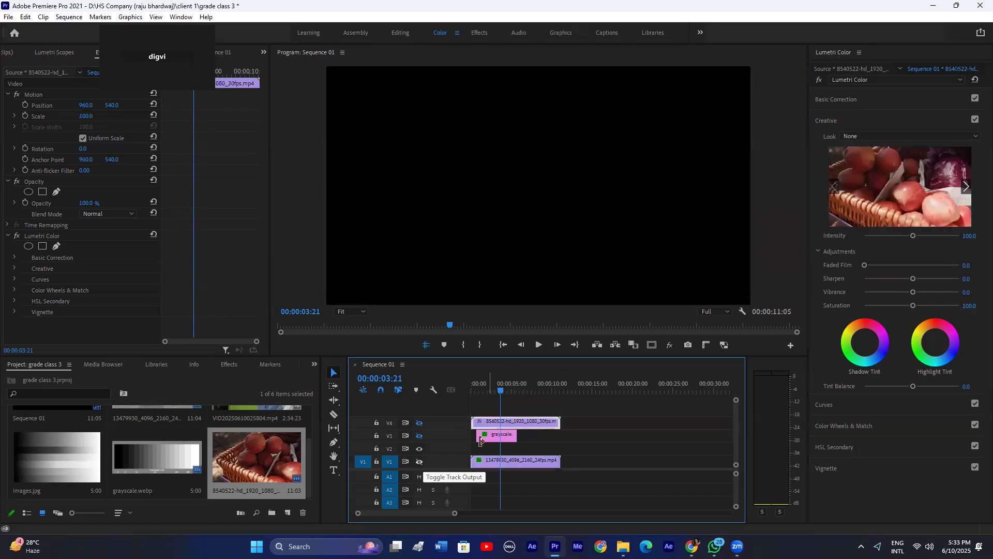
click(422, 423)
drag(965, 305, 874, 322)
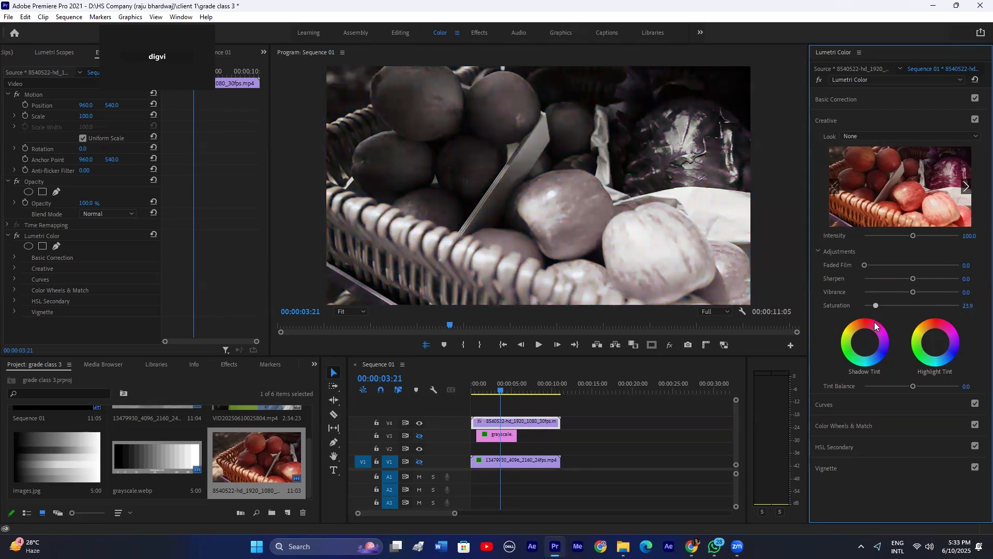
double_click(908, 304)
Step: Test the fruit clip's Vibrance, settle on Vibrance 54.3 and Saturation 94.6, and hide track V4
drag(913, 290, 938, 294)
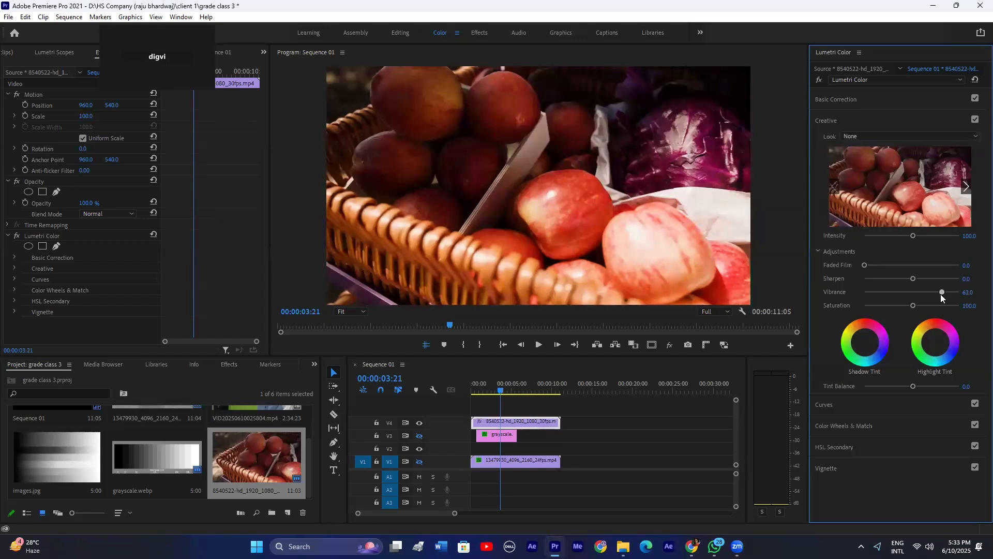
mouse_move(942, 294)
mouse_down()
mouse_move(927, 292)
mouse_move(946, 292)
mouse_up()
double_click(924, 292)
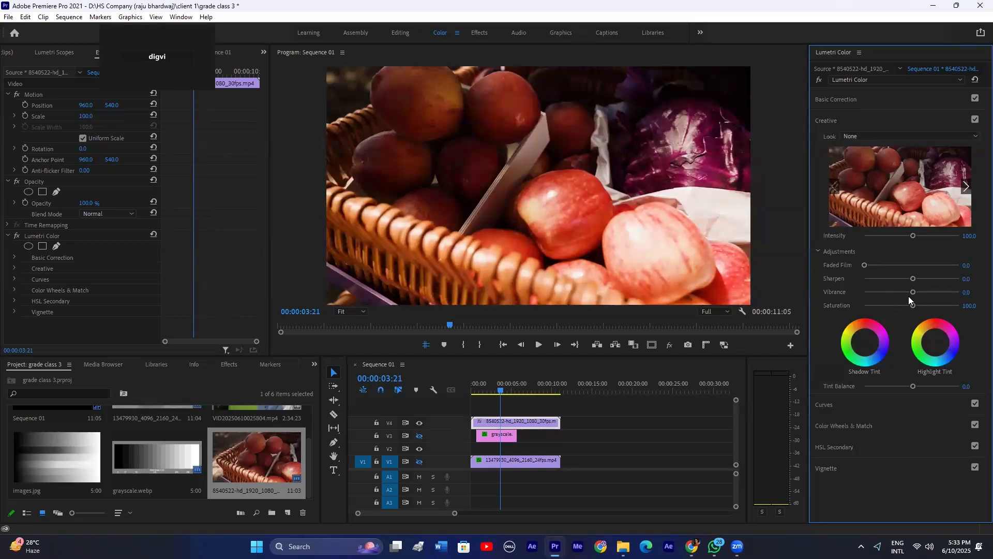
mouse_move(912, 292)
mouse_down()
mouse_move(937, 291)
mouse_move(908, 306)
mouse_up()
click(420, 423)
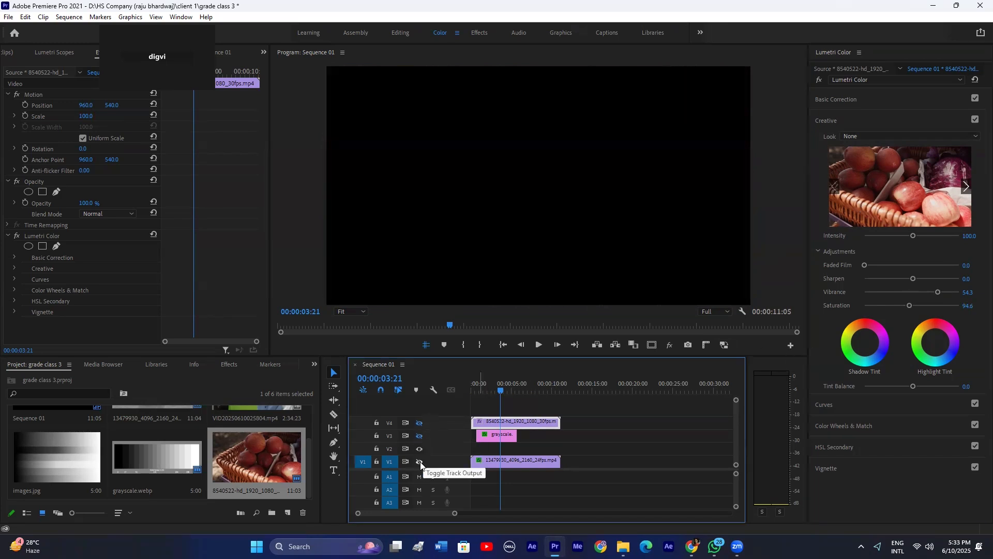
Step: Show track V1 and reset the beach clip's Creative Saturation to 100
click(420, 461)
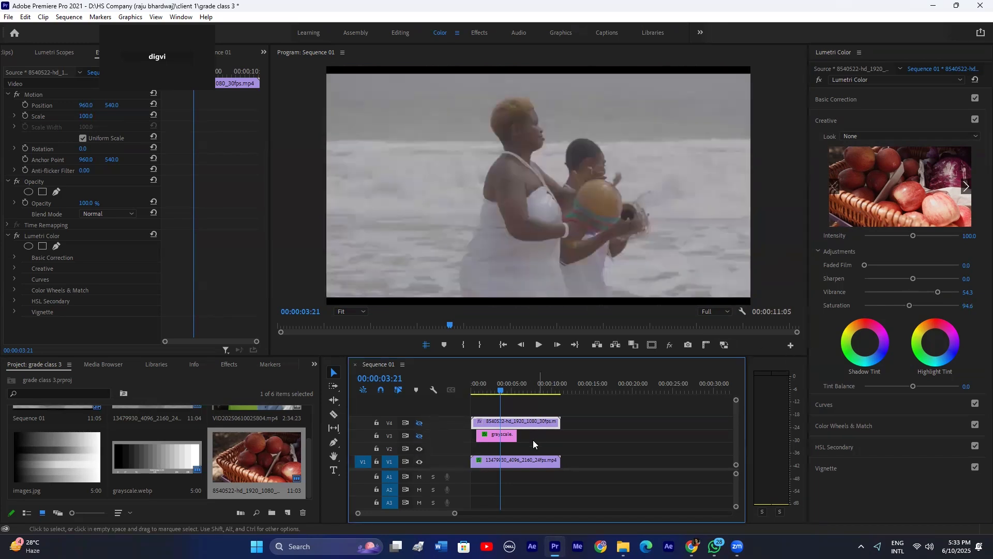
click(915, 305)
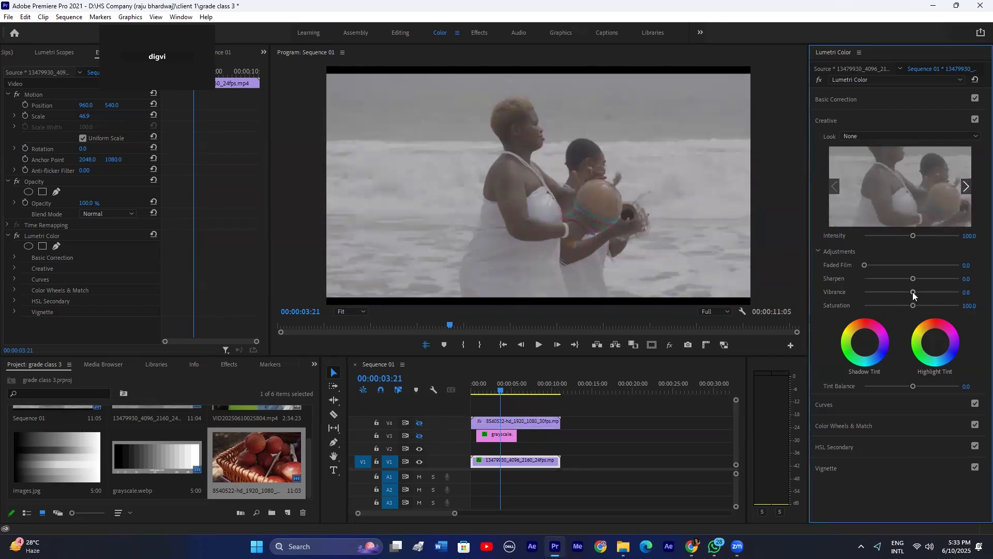
Step: Test the beach clip's Creative Vibrance at 100 and reset it to 0
drag(913, 291, 921, 292)
mouse_move(953, 291)
mouse_down()
mouse_move(937, 293)
mouse_move(969, 299)
mouse_up()
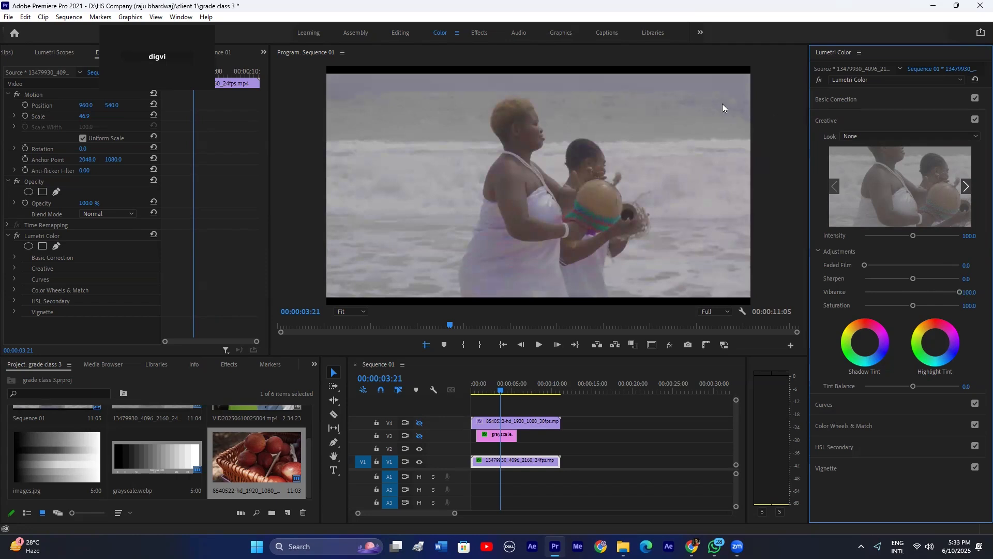
click(357, 313)
click(359, 328)
click(354, 310)
click(353, 319)
double_click(928, 293)
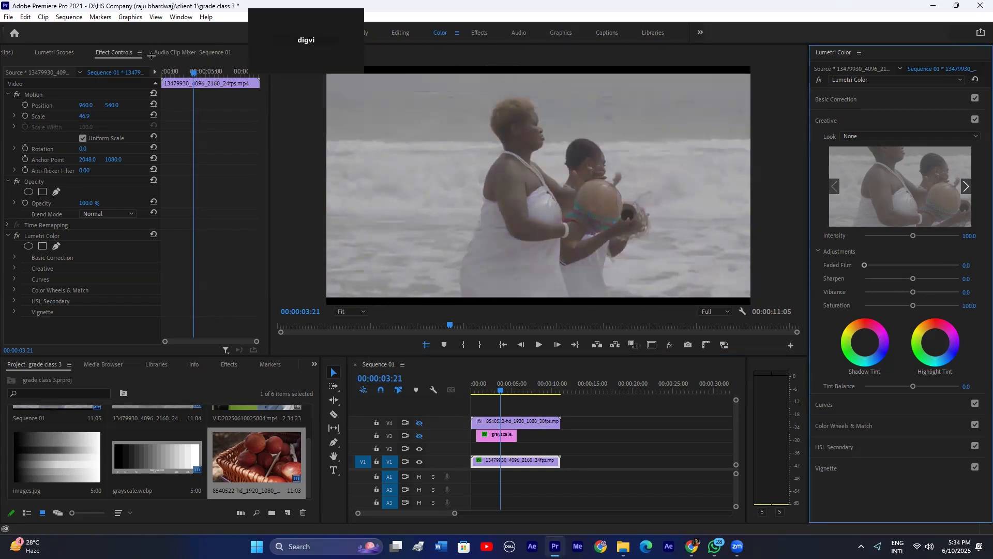
Step: Switch to the Lumetri Scopes and lower the Program monitor's playback resolution to 1/4
click(48, 53)
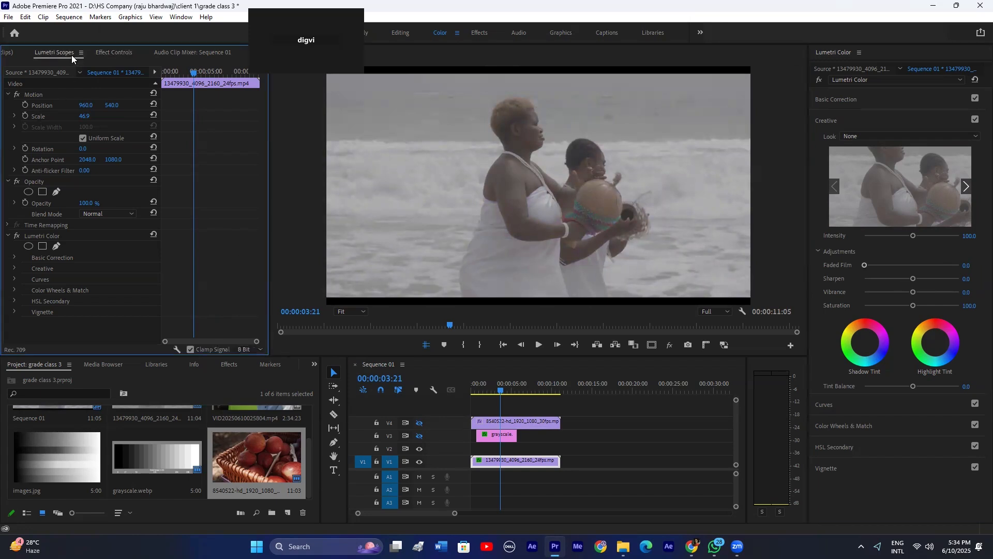
click(508, 460)
click(507, 460)
click(713, 311)
click(690, 334)
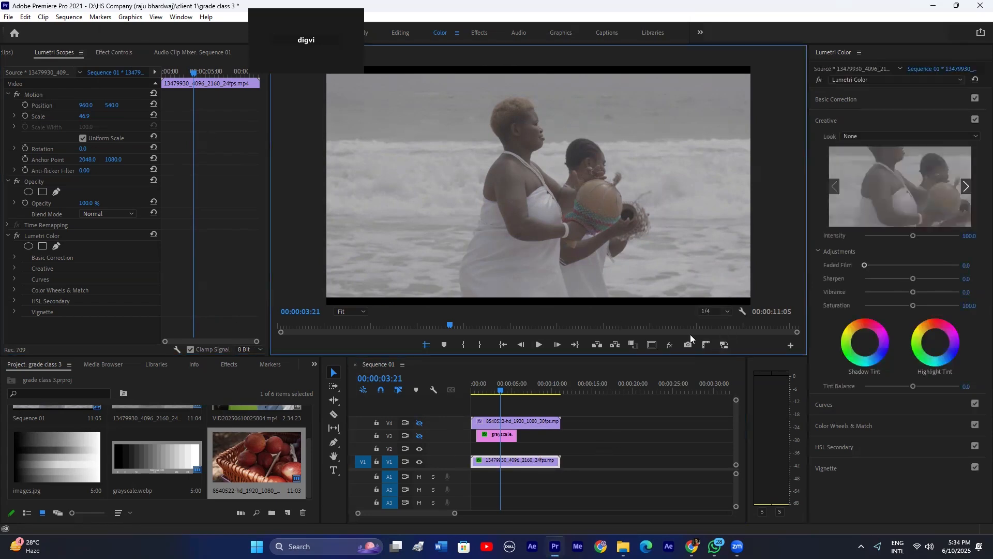
click(581, 444)
click(529, 457)
click(72, 53)
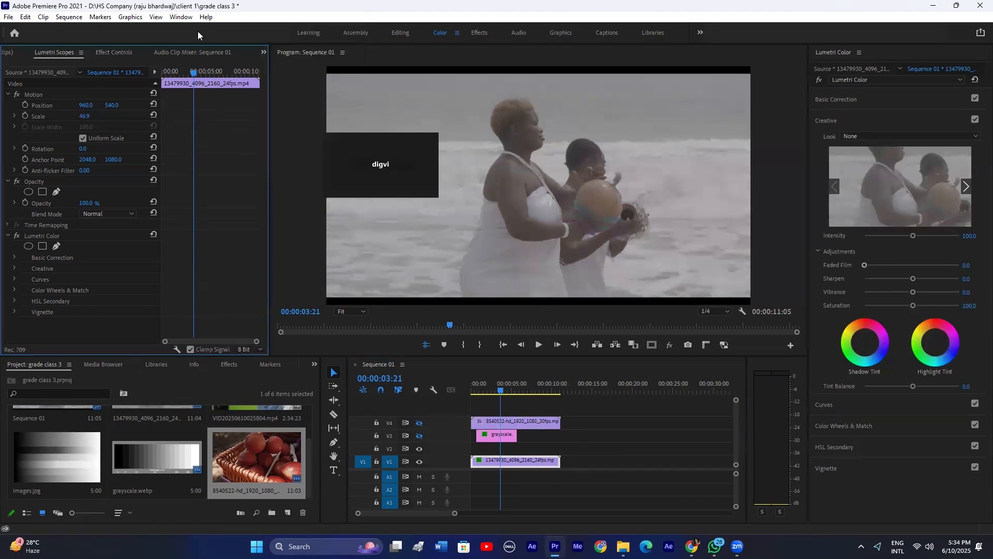
Step: Close the unresponsive Lumetri Scopes panel and reopen it to display the beach clip's waveform
click(181, 17)
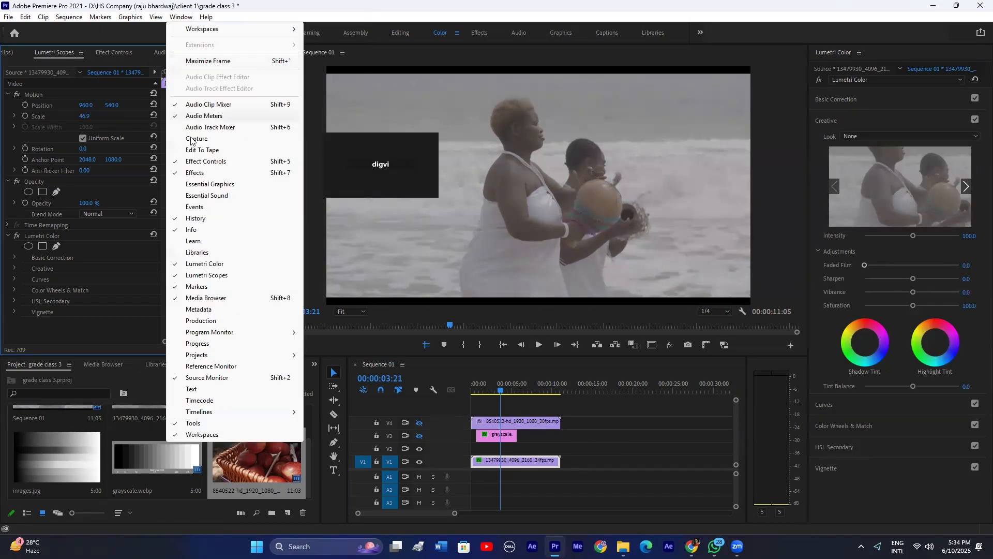
click(209, 274)
click(81, 52)
click(101, 58)
click(181, 17)
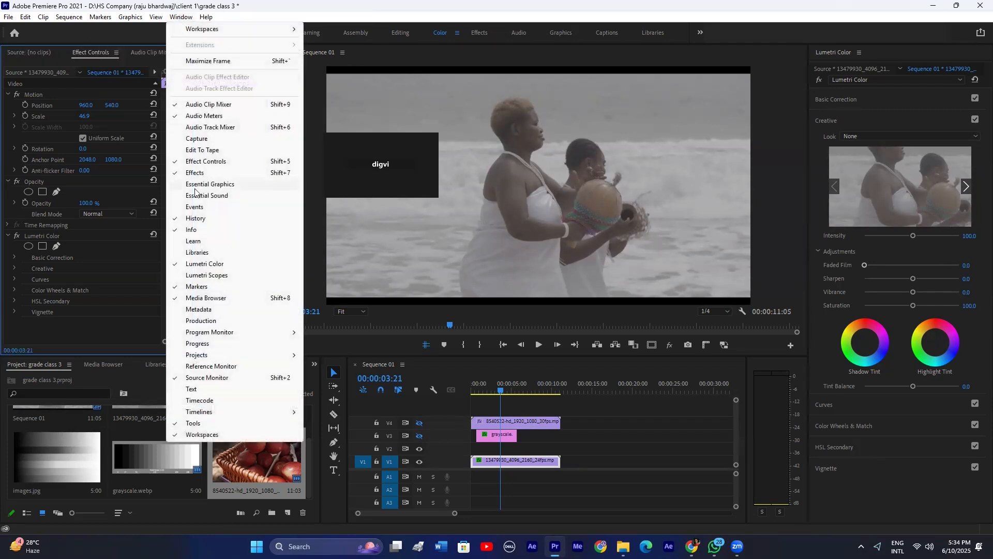
click(206, 274)
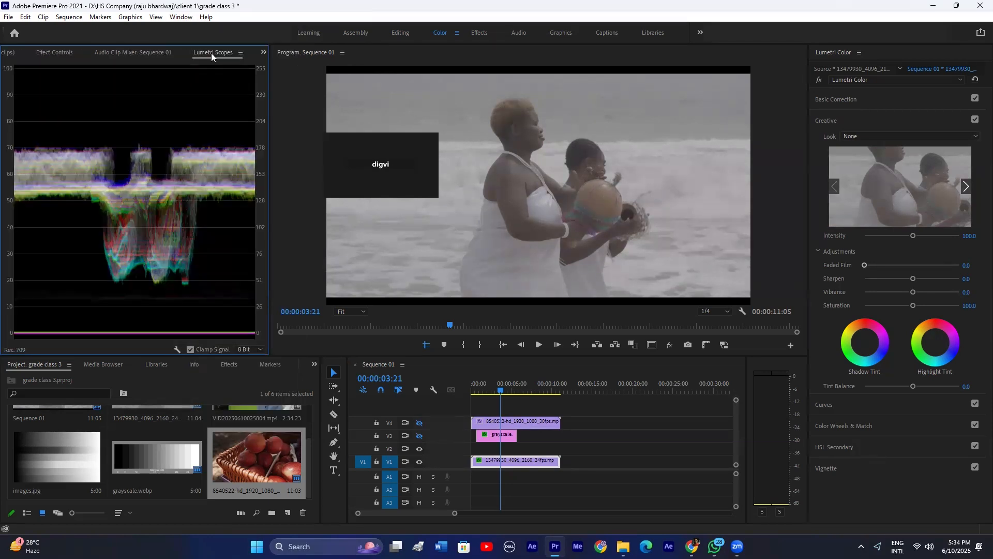
click(165, 52)
click(209, 52)
click(181, 16)
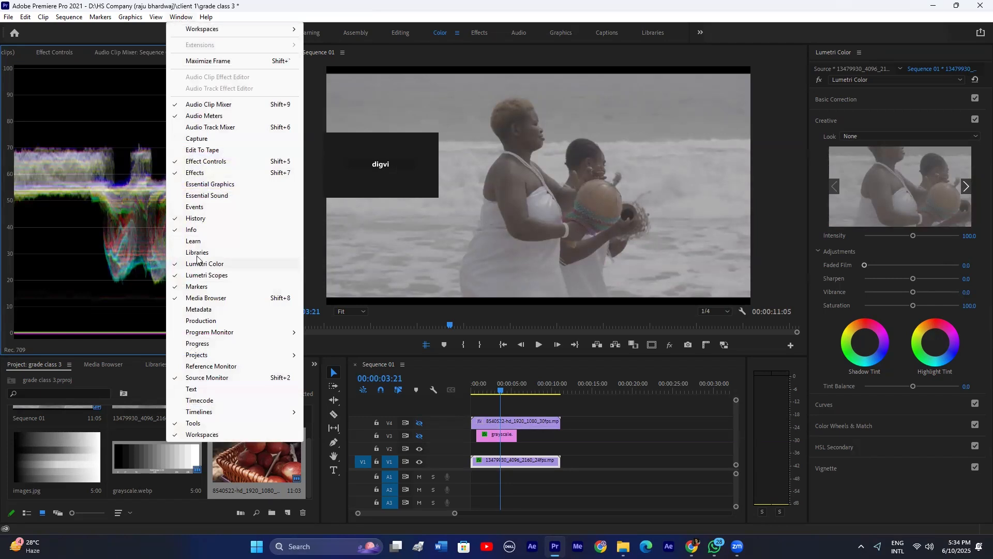
click(106, 70)
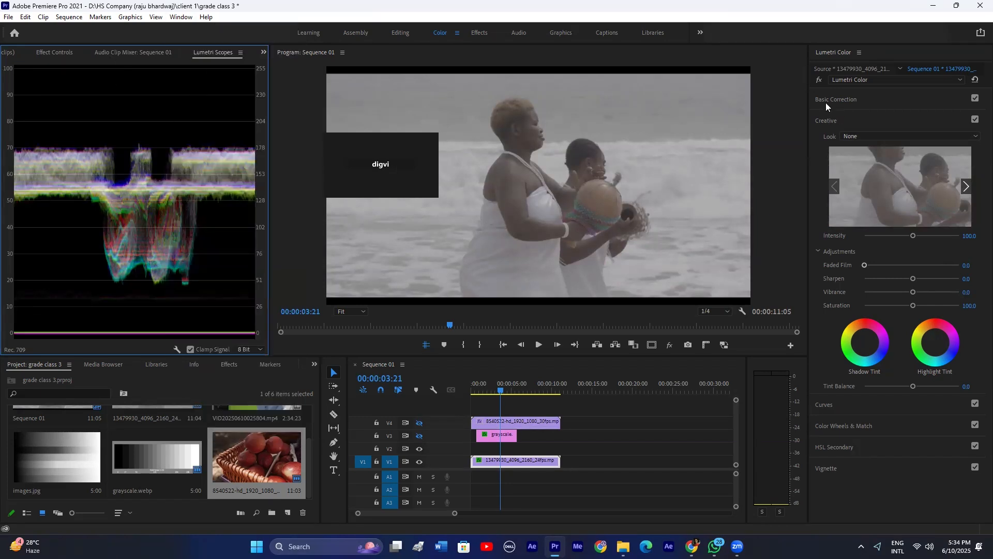
Step: Bypass the beach clip's Lumetri Color effect, expand Basic Correction, and check the clip's source settings
click(819, 80)
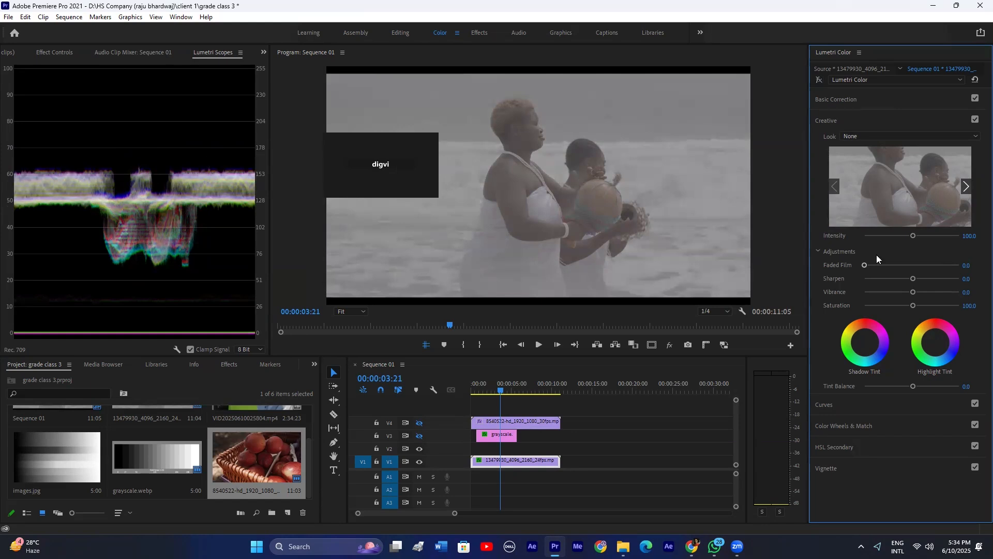
click(841, 98)
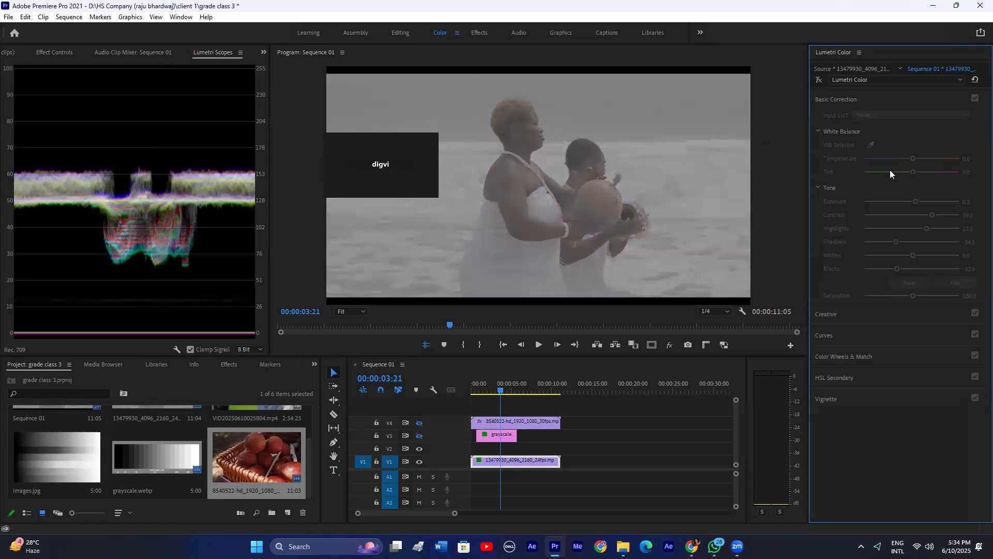
click(819, 72)
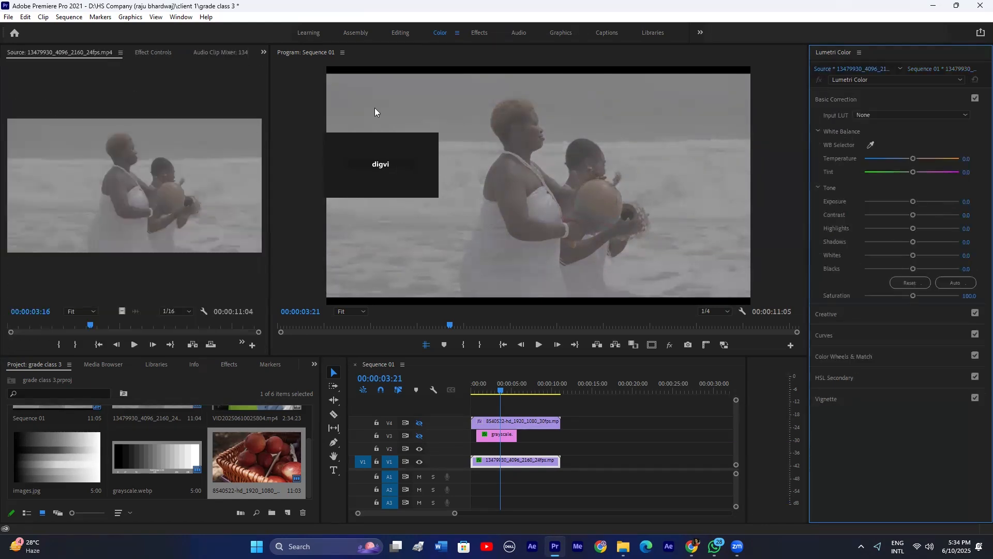
click(169, 54)
Step: Move the fruit and grayscale clips 16:03 later in the timeline and down one track, to V3 and V2
click(530, 457)
key(ctrl+a)
drag(517, 422, 647, 435)
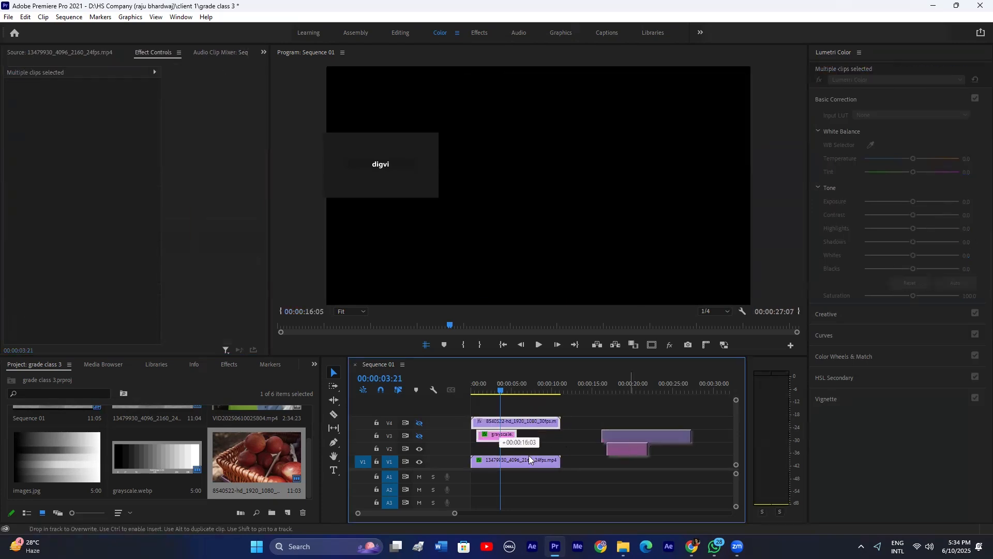
Step: Show the Lumetri Scopes for the beach clip and toggle its Lumetri Color bypass to compare the waveform with and without the grade
click(505, 458)
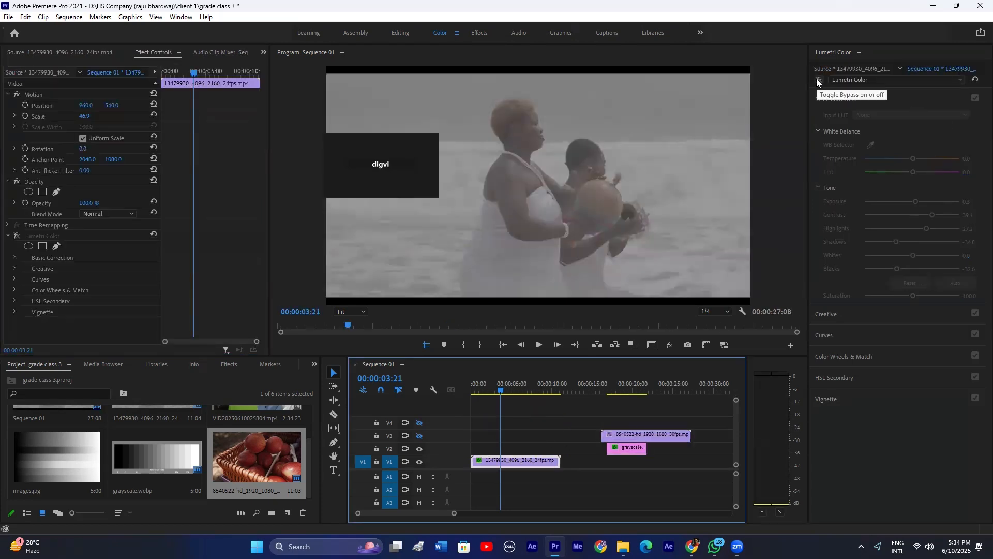
click(264, 52)
click(294, 96)
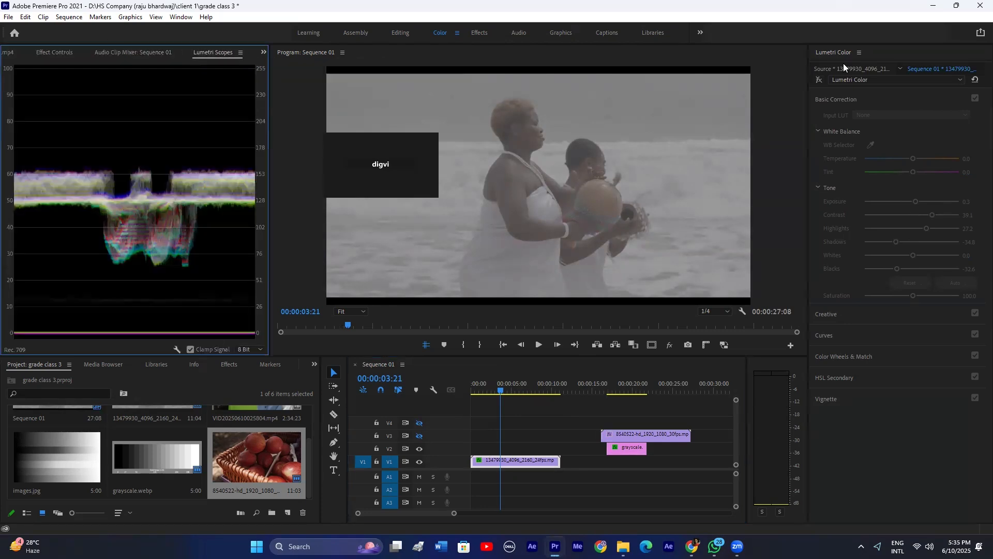
click(819, 82)
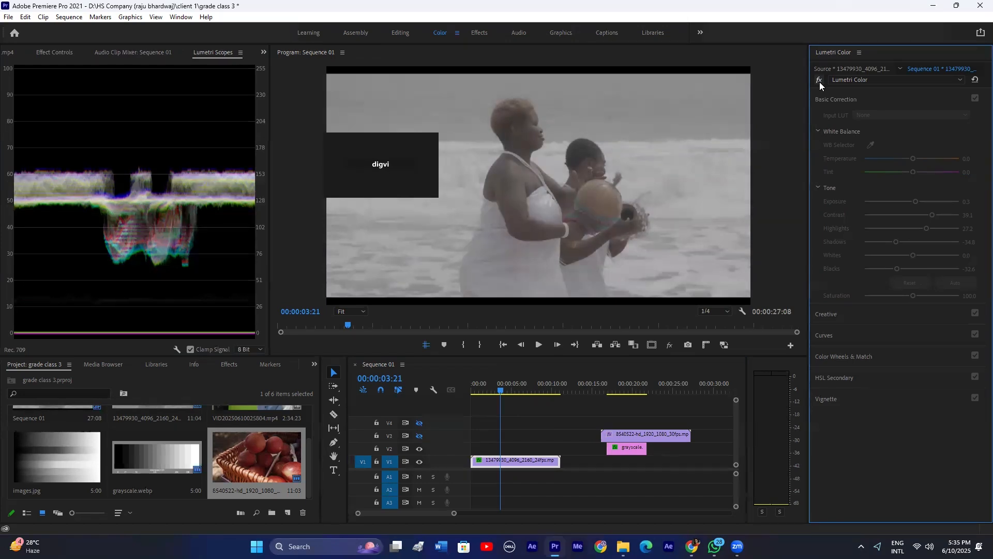
click(819, 82)
click(819, 82)
click(576, 434)
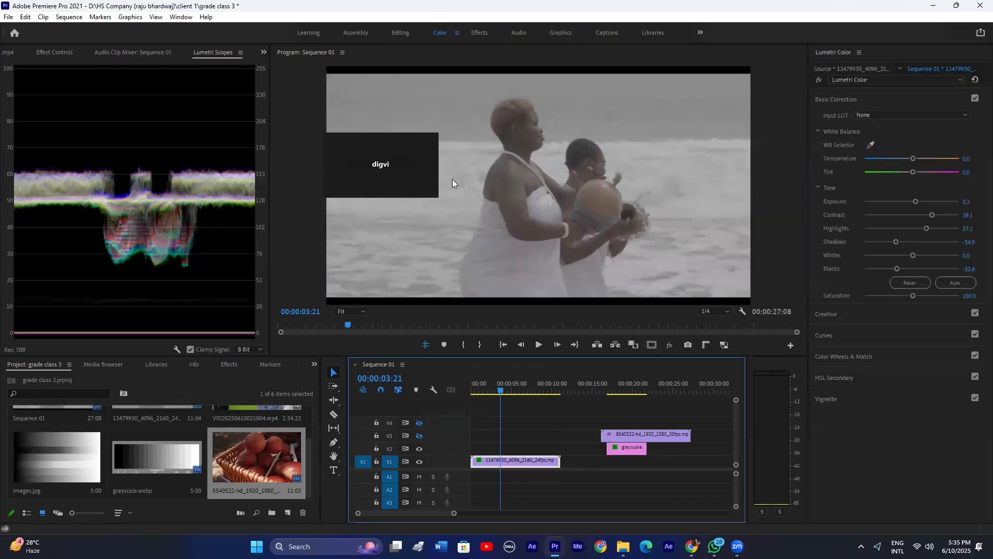
click(819, 81)
click(818, 81)
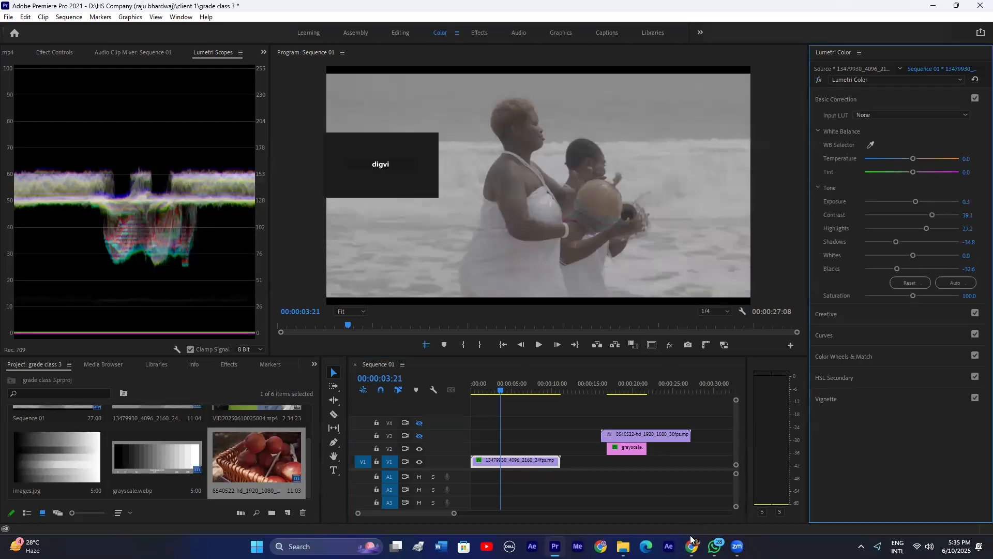
Step: Close the Chrome and WhatsApp windows and return to Premiere Pro
click(691, 543)
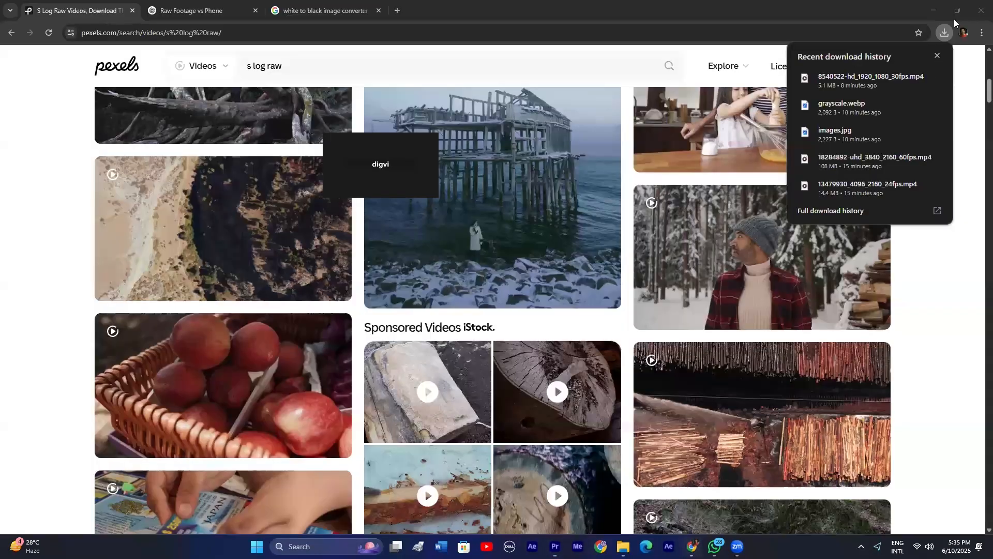
click(981, 10)
click(714, 544)
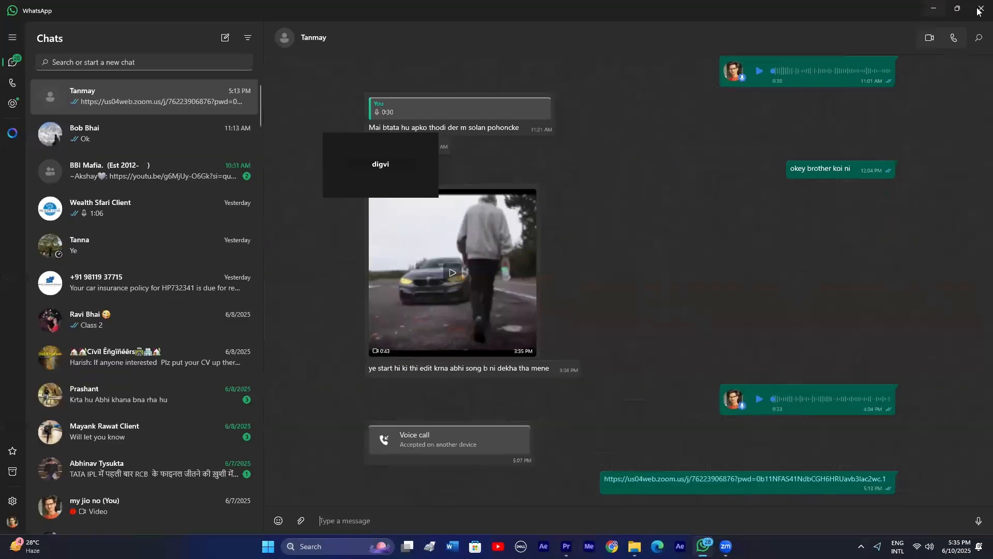
click(979, 10)
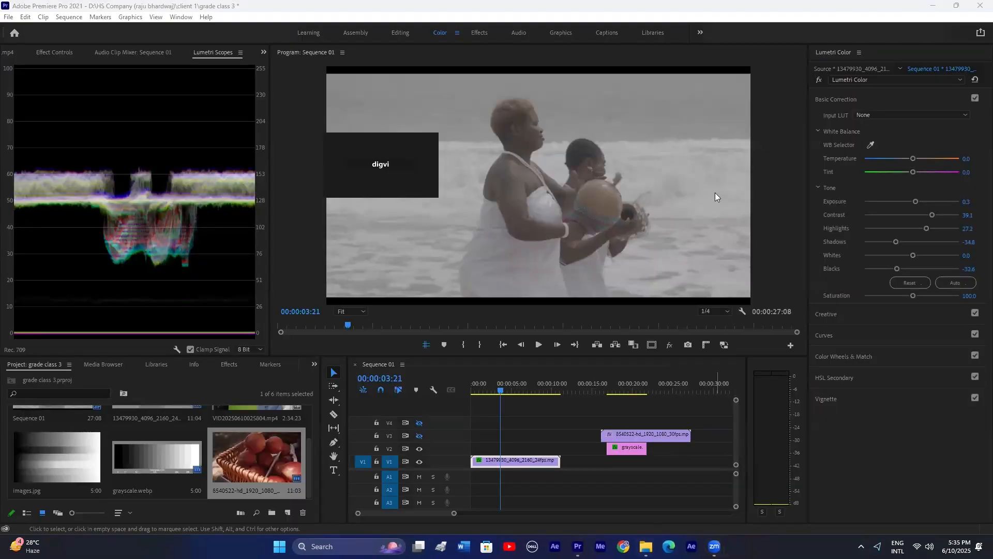
Step: Toggle the beach clip's Lumetri Color bypass repeatedly to examine the waveform change, leaving the grade enabled
click(824, 79)
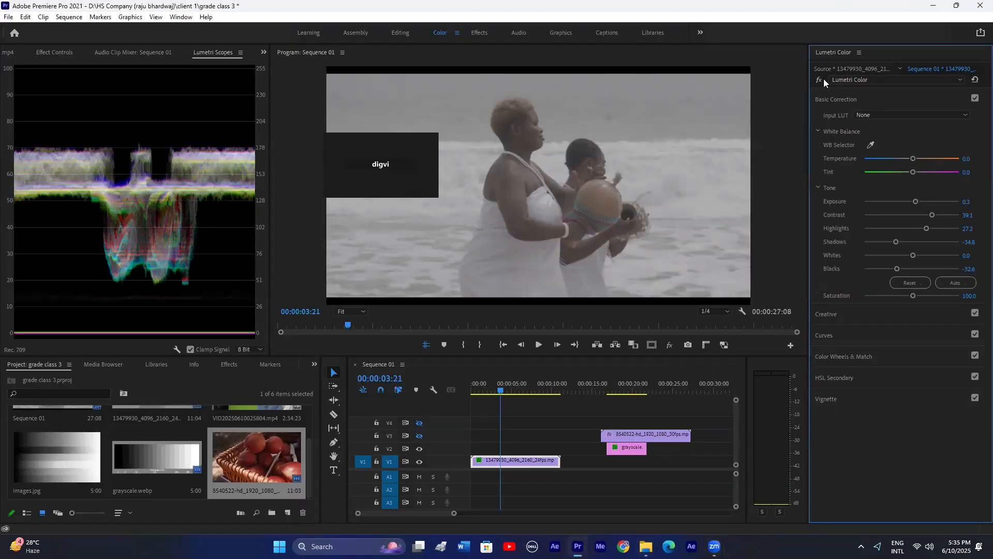
click(818, 80)
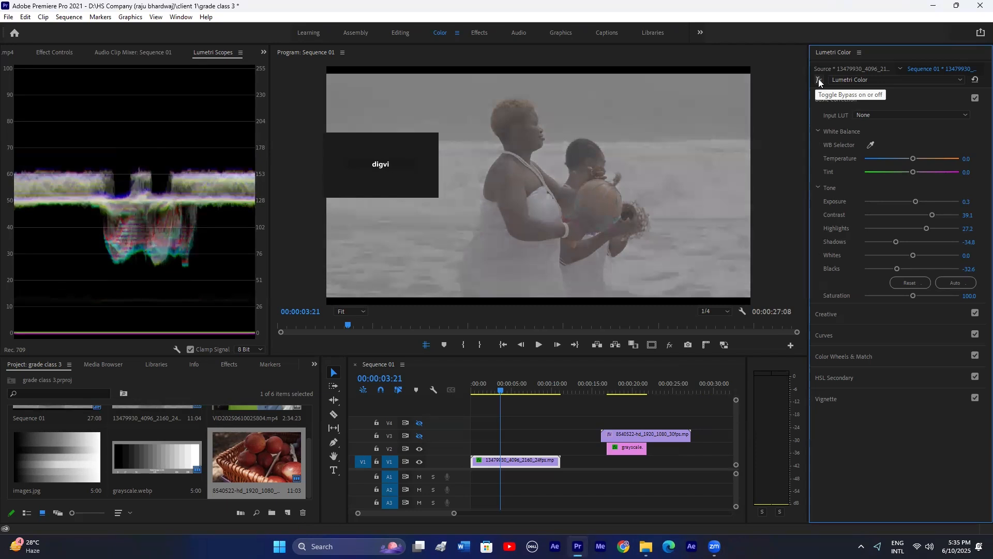
click(818, 79)
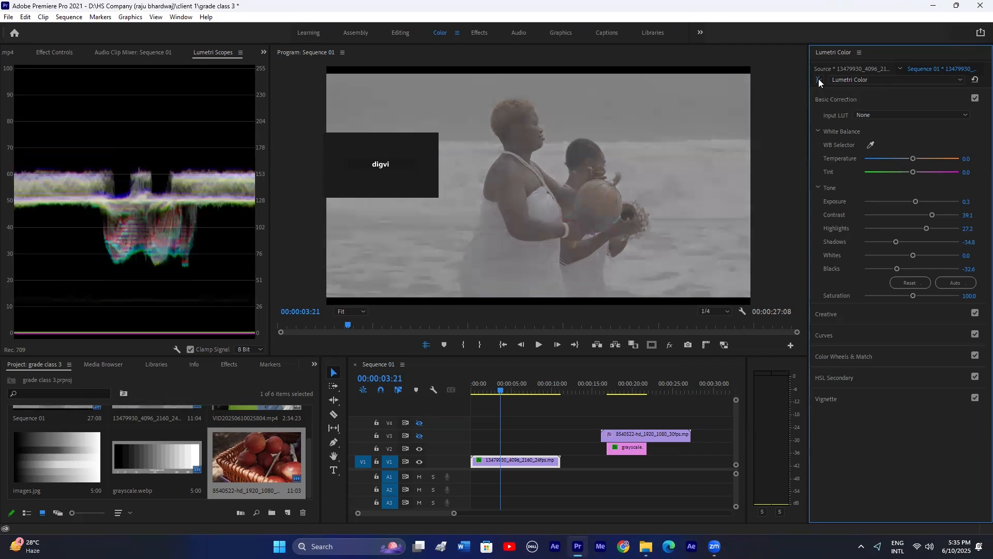
click(818, 78)
click(819, 79)
click(820, 81)
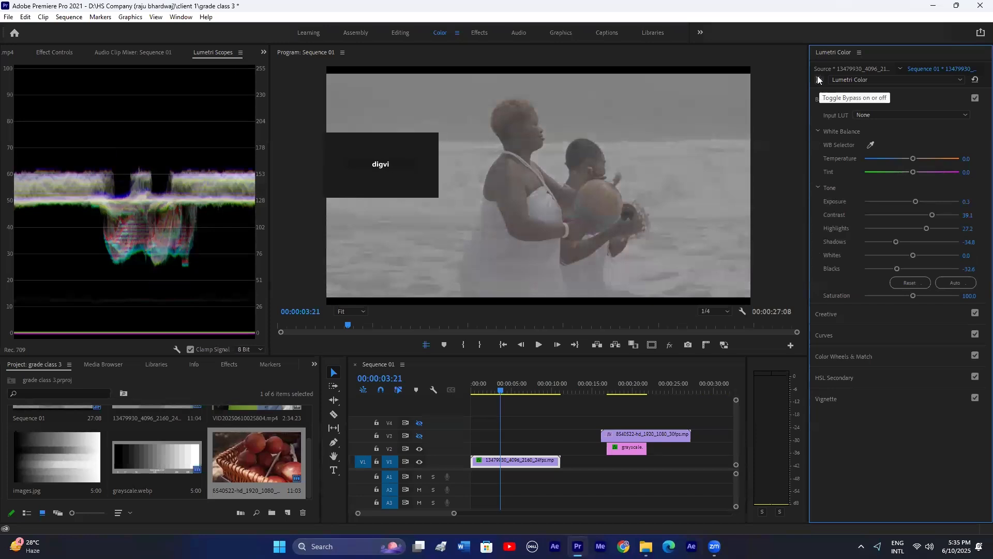
click(820, 79)
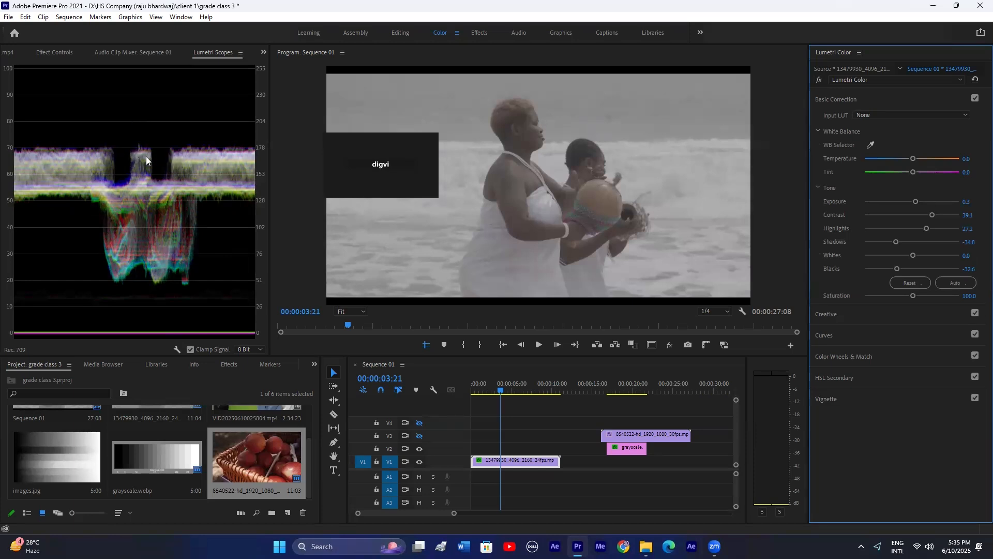
Step: Show track V3 and compare the fruit clip's waveform with the beach clip's in the Lumetri Scopes
click(665, 384)
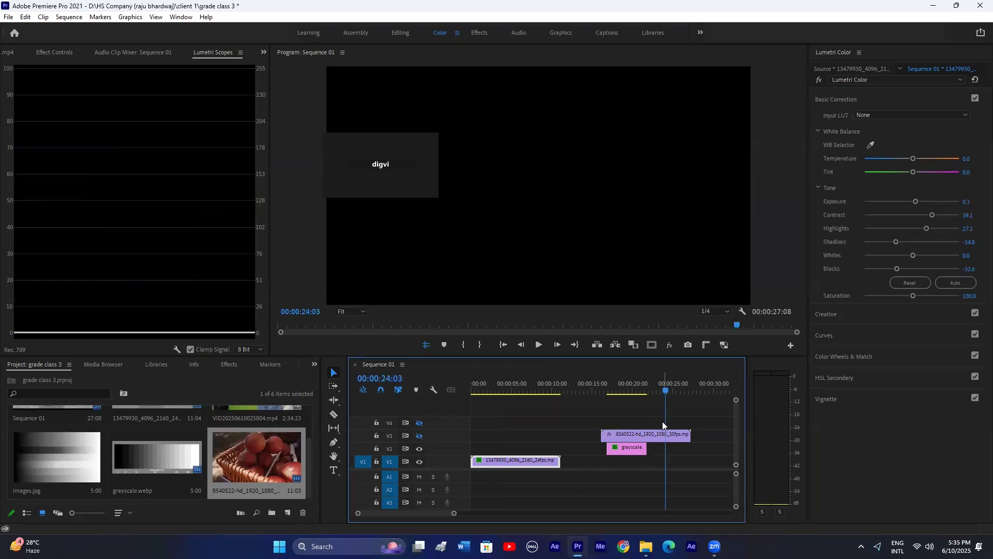
click(419, 435)
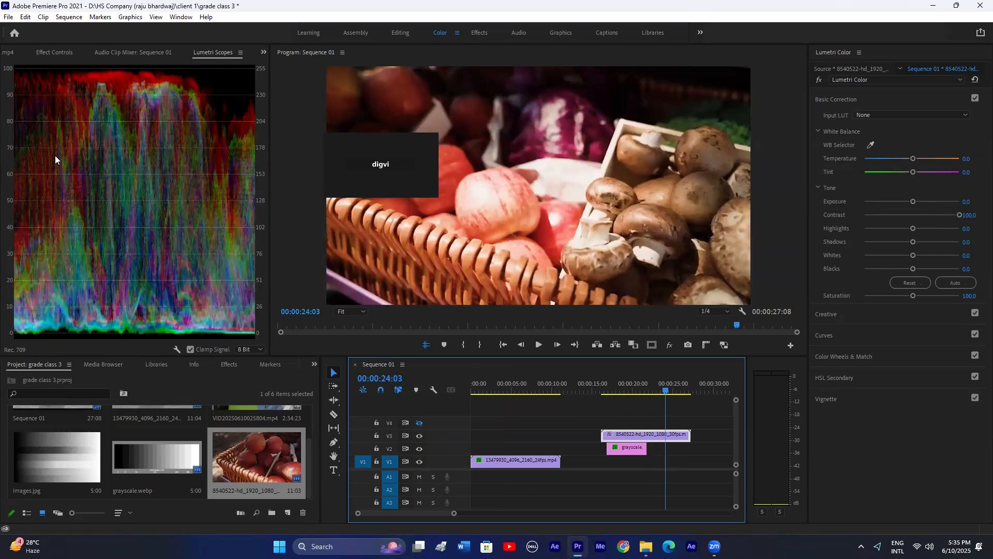
click(518, 458)
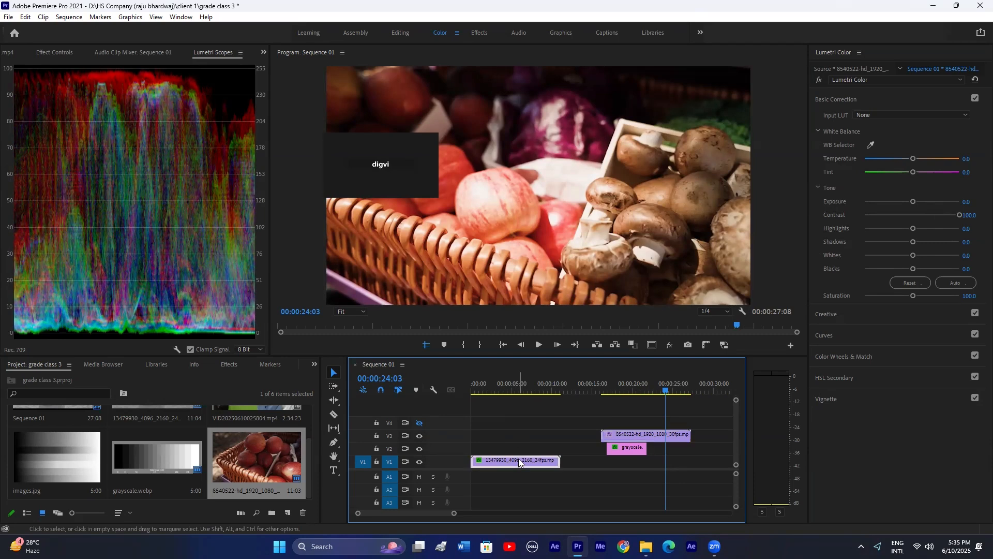
click(525, 385)
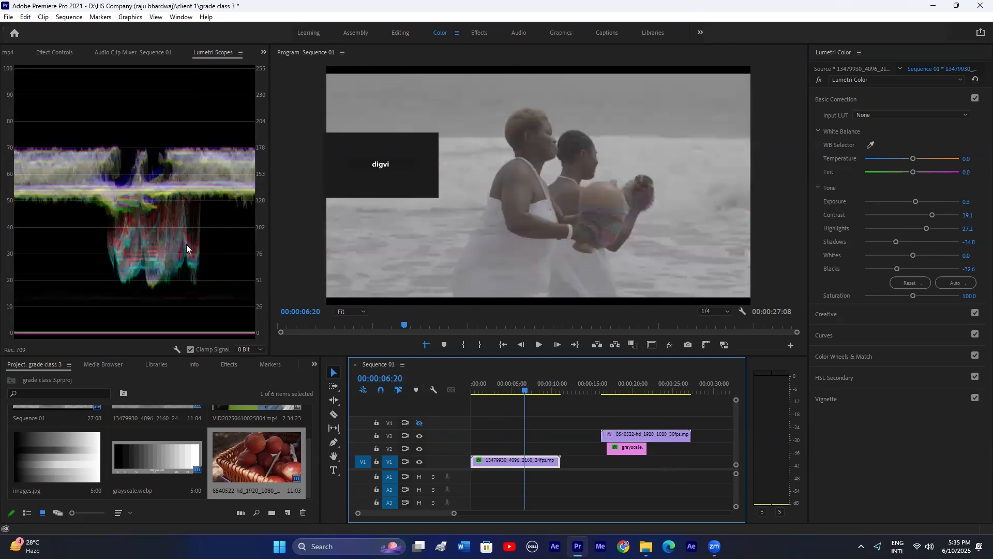
click(677, 390)
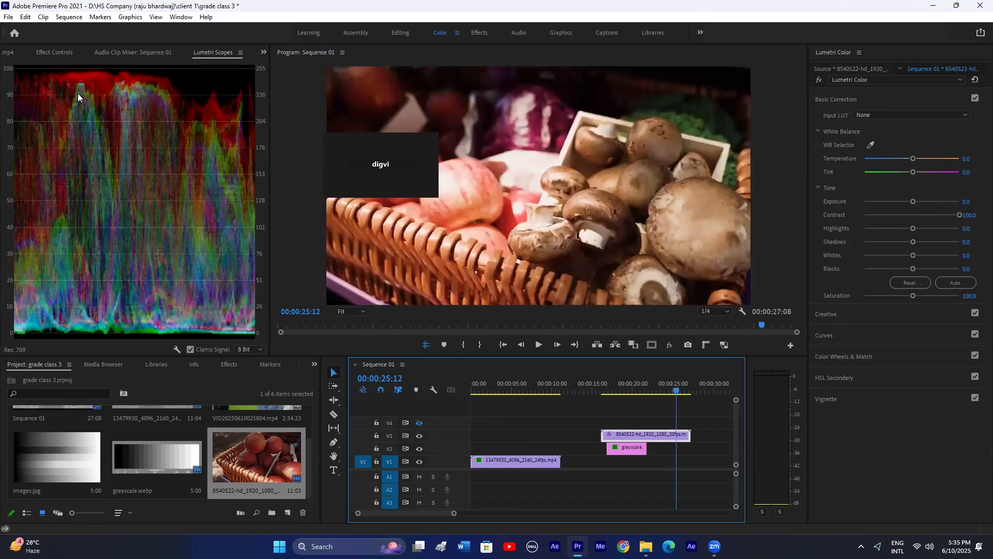
Step: Set the fruit clip's Contrast to -19.6 and Highlights to 20.7, and try Tint at 64.1 and -65.2 before resetting it
drag(960, 214, 921, 228)
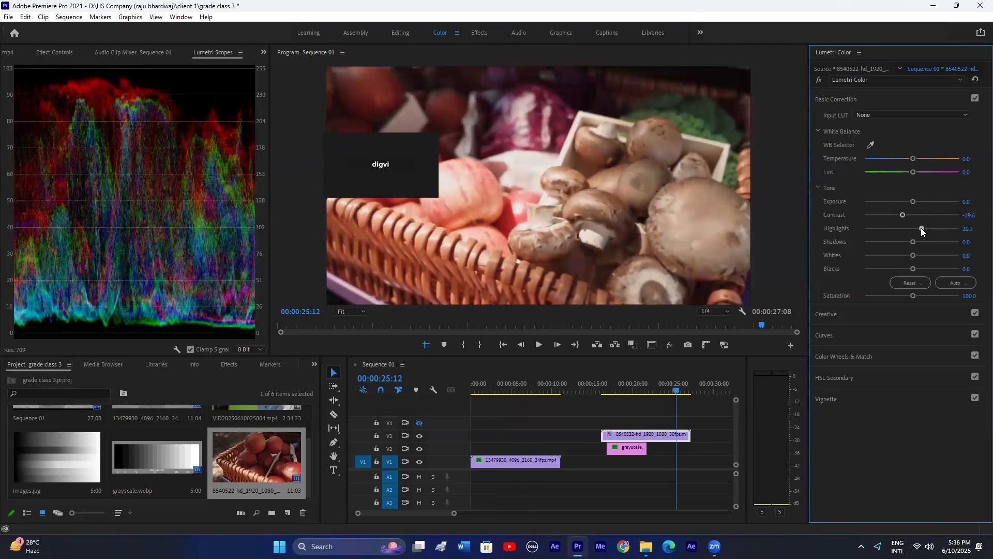
drag(913, 172, 941, 171)
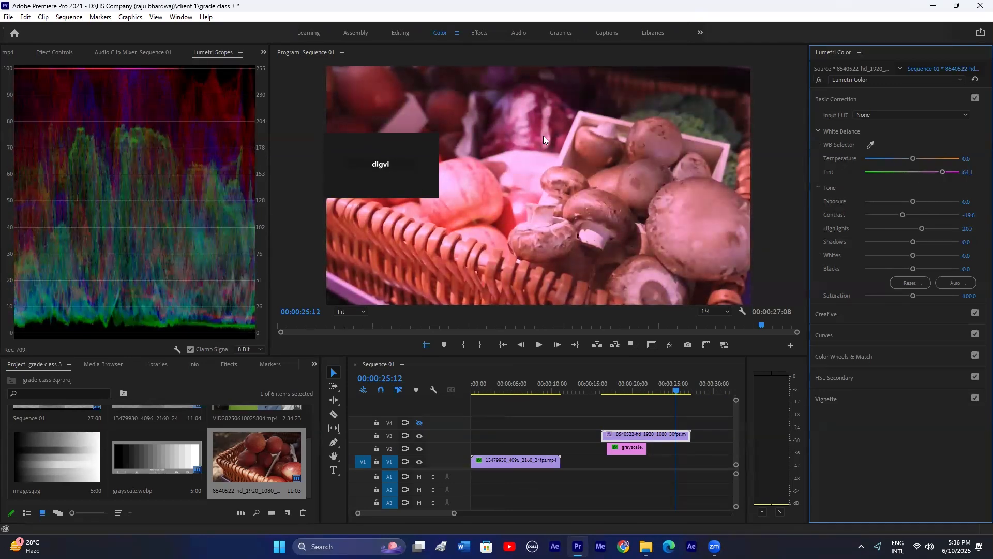
drag(915, 170, 879, 172)
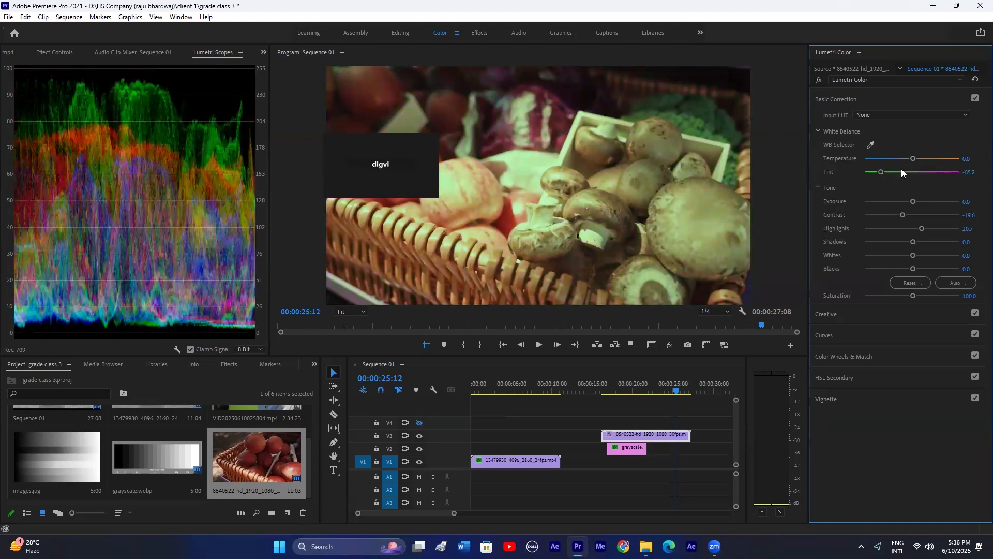
double_click(901, 170)
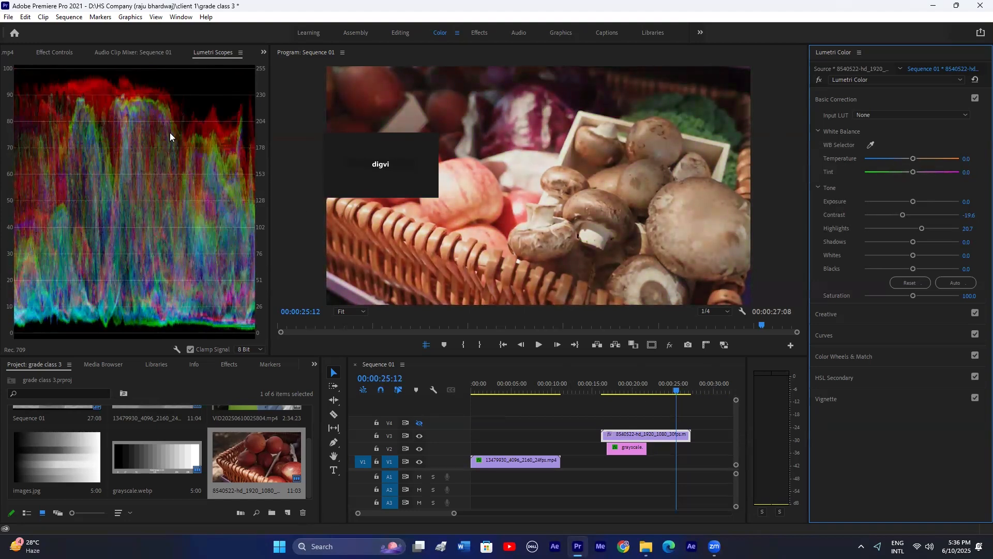
Step: Move the playhead to the beach clip at 00:00:06:14 and open its Creative adjustments in Lumetri Color
click(525, 387)
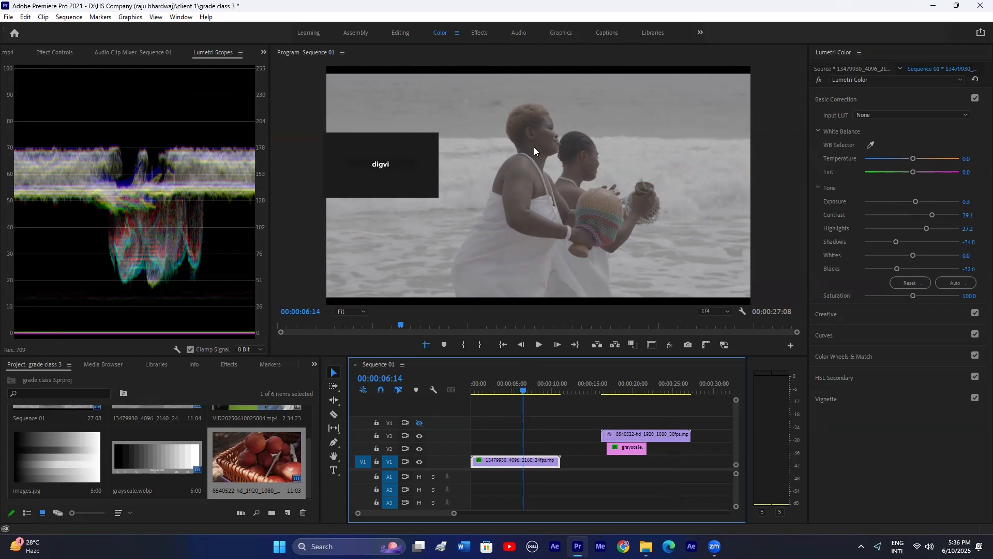
drag(416, 148, 334, 15)
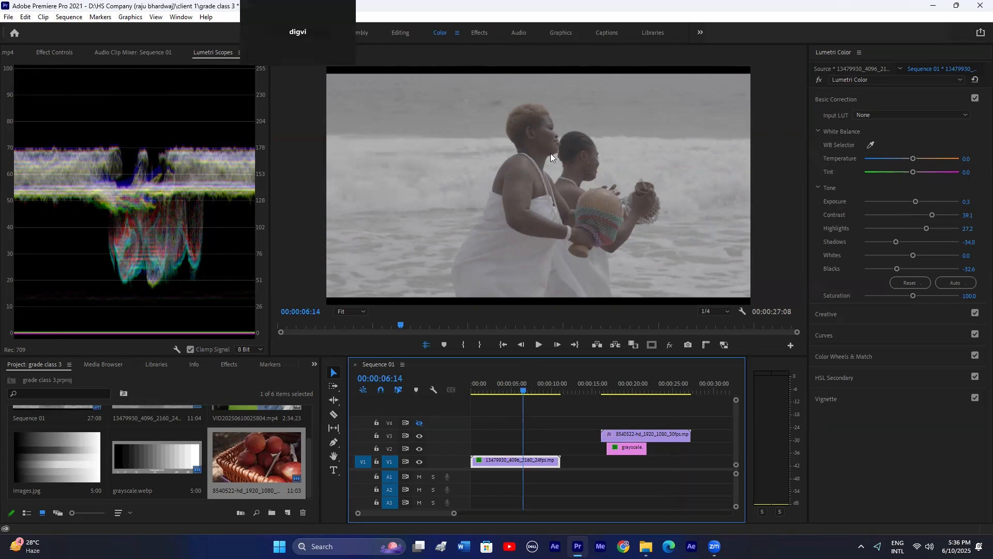
click(837, 312)
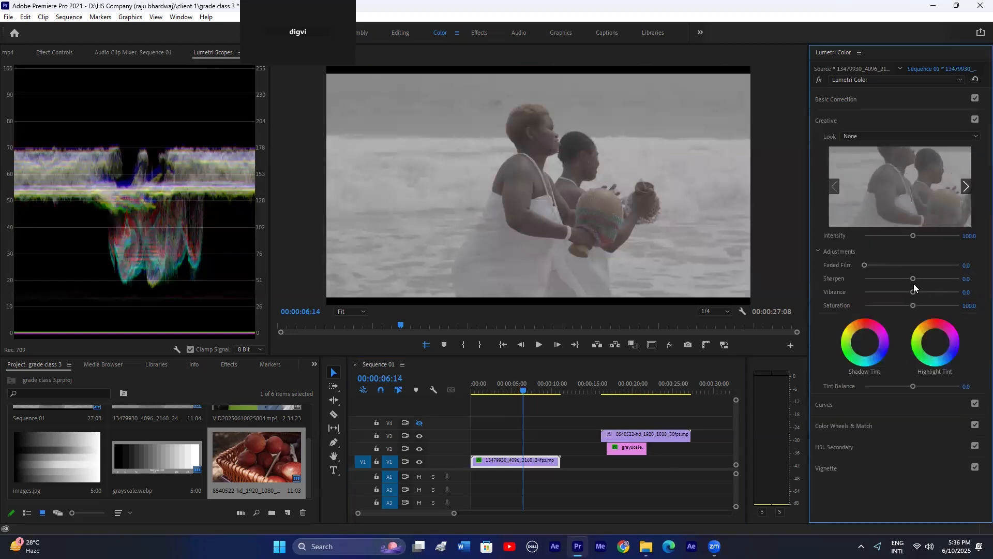
Step: Show the Vectorscope YUV beside the waveform for the beach clip and hide it again
right_click(140, 92)
click(120, 89)
right_click(120, 92)
click(146, 102)
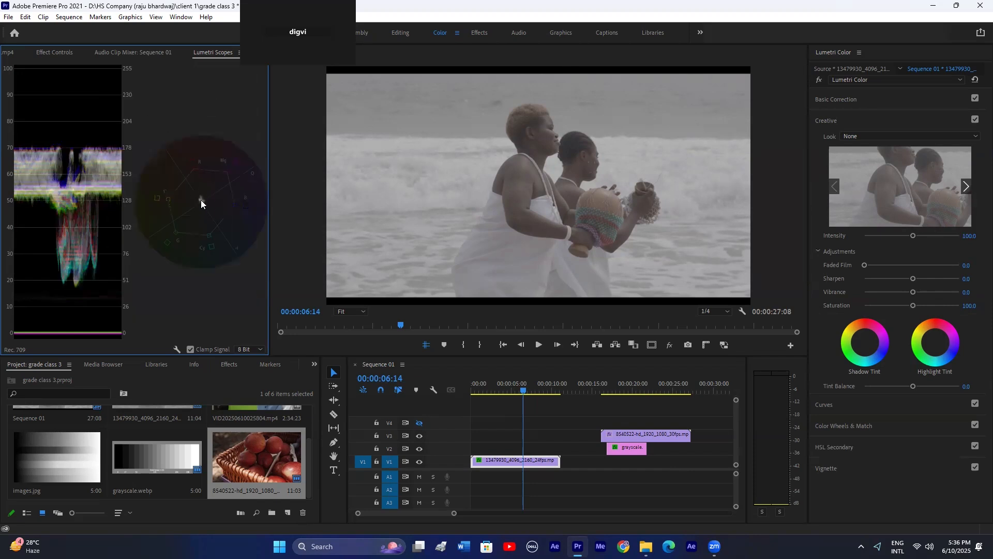
right_click(160, 125)
click(188, 143)
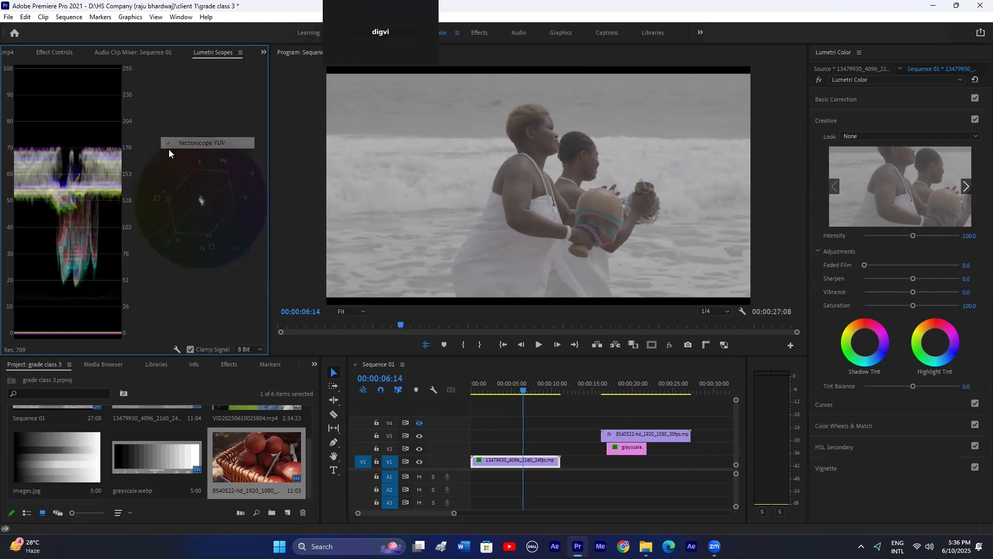
Step: Set the beach clip's Creative Vibrance to 58.7 and Saturation to 118.5, comparing the picture with Lumetri Color bypassed
mouse_move(913, 292)
mouse_down()
mouse_move(939, 291)
mouse_move(924, 305)
mouse_up()
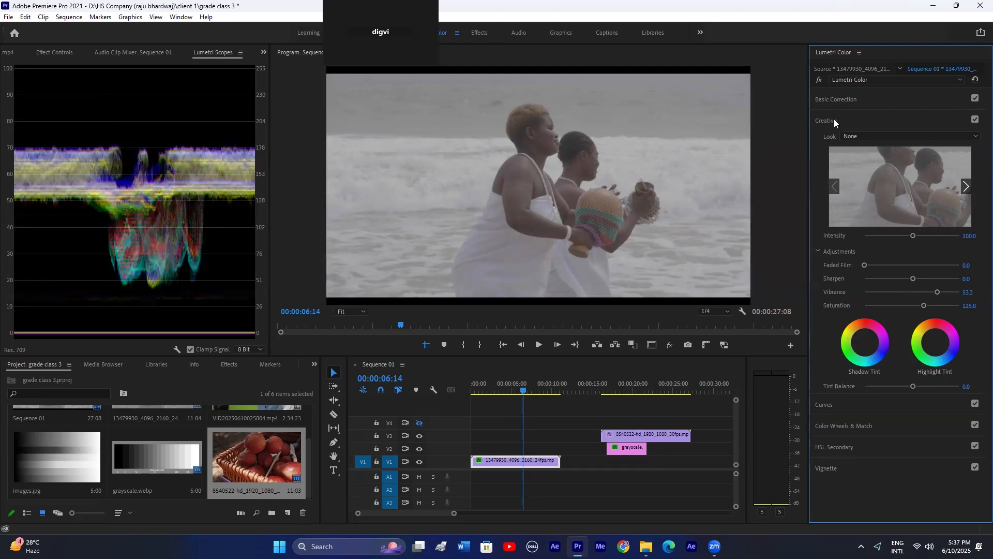
click(817, 79)
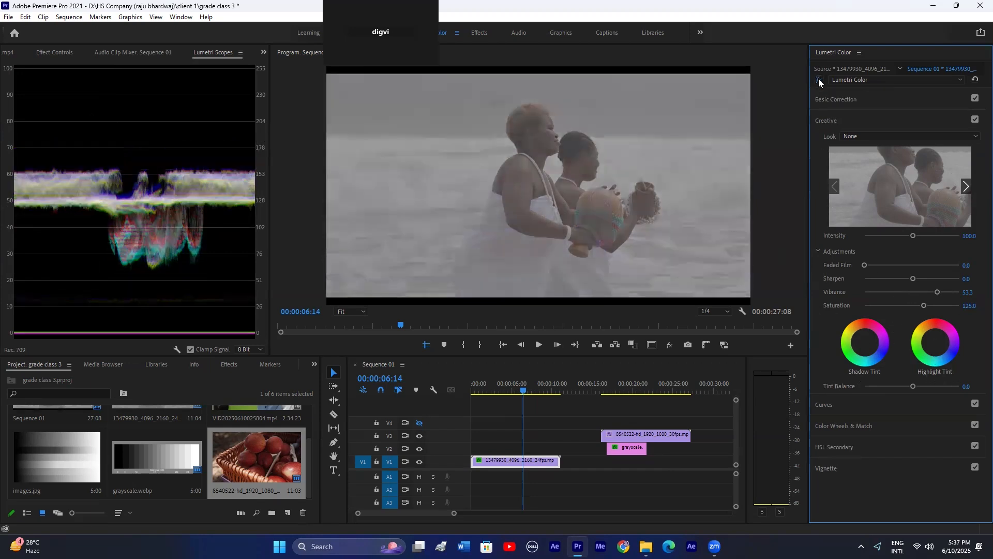
click(818, 79)
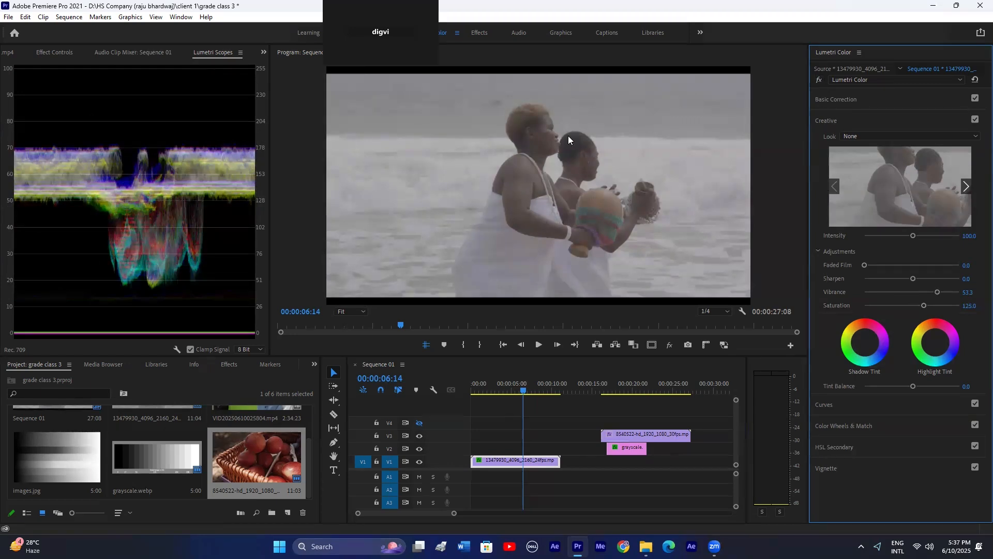
drag(924, 306, 938, 293)
Step: Lay the grayscale clip over the beach clip to view its tonal range, and move it onto V1 beneath the fruit clip
drag(626, 448, 524, 437)
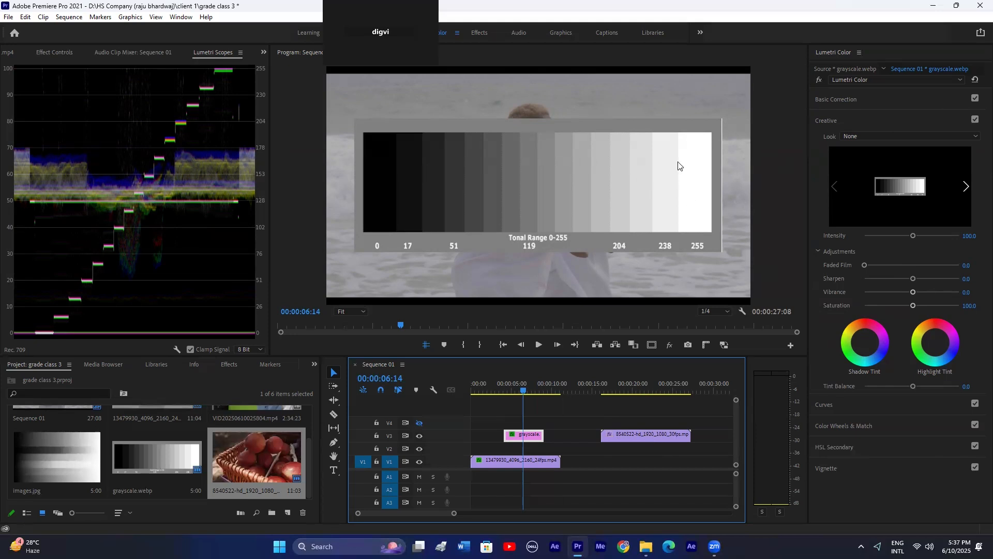
drag(536, 436, 650, 468)
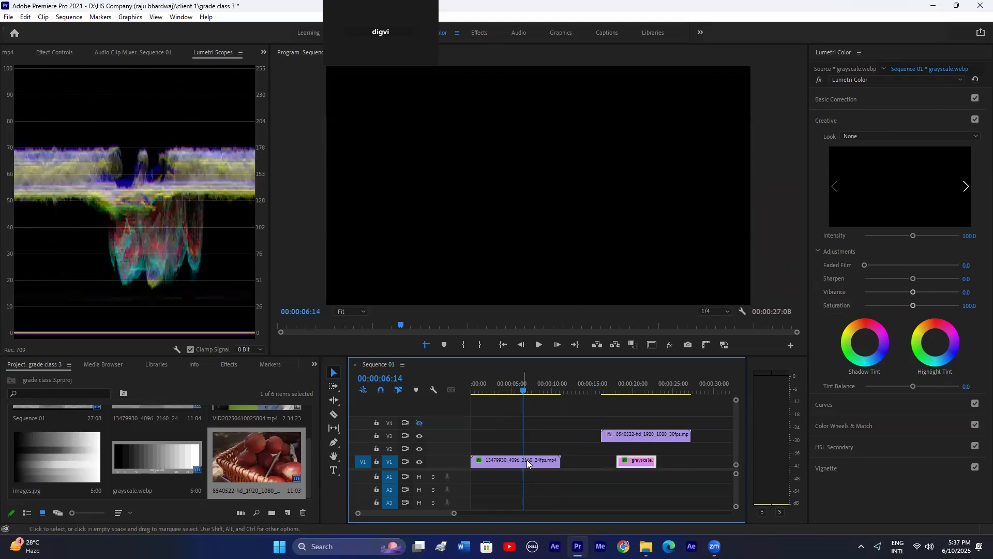
Step: Select the beach clip, try a color cast with the Shadow Tint wheel, and reset the wheel
click(526, 459)
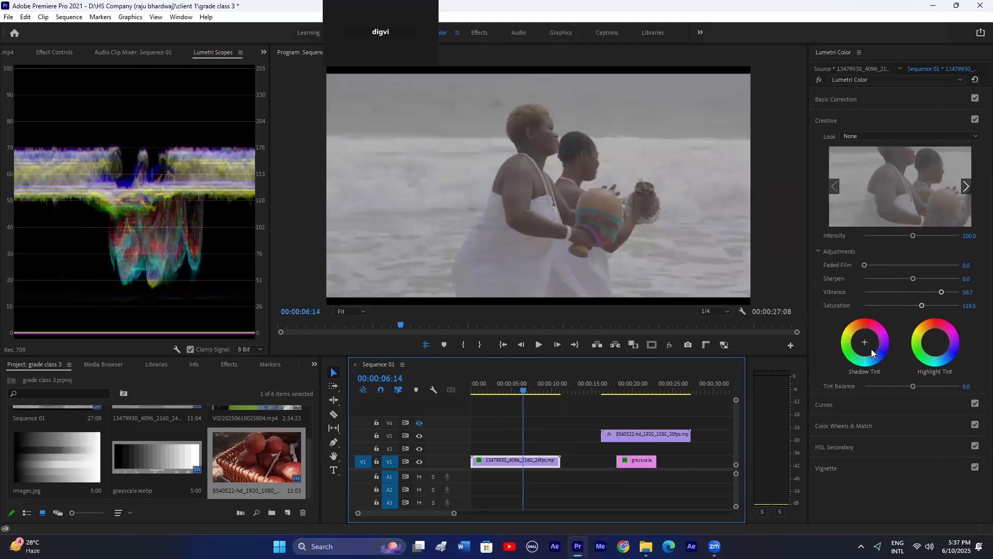
drag(866, 346, 861, 341)
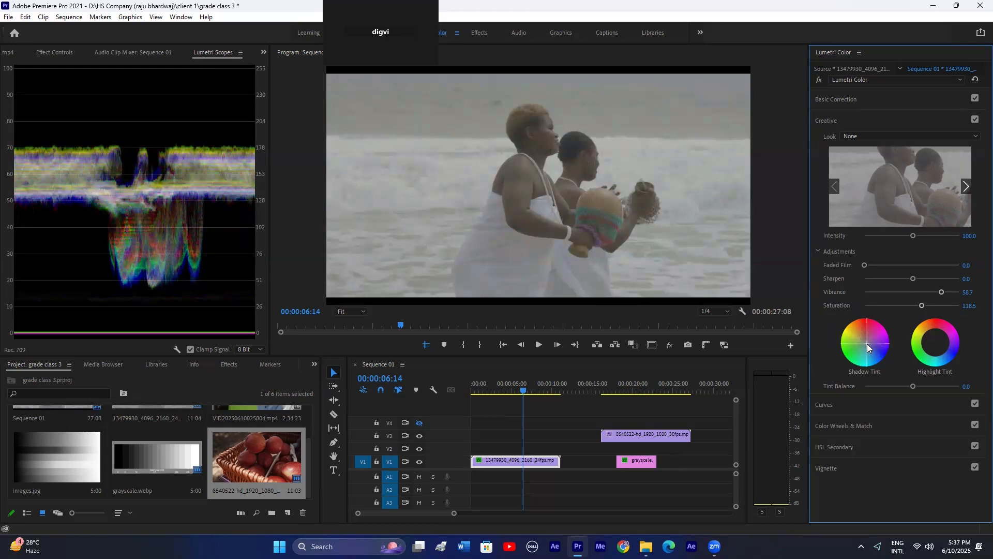
double_click(867, 344)
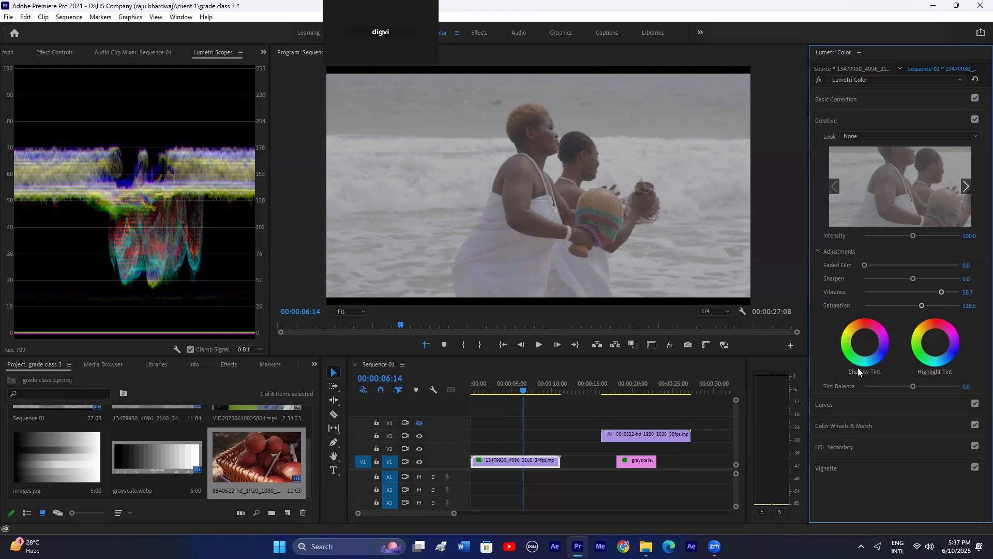
Step: Shift the grayscale clip earlier on V1, closer to the beach clip, and open the beach clip's Curves section
click(829, 404)
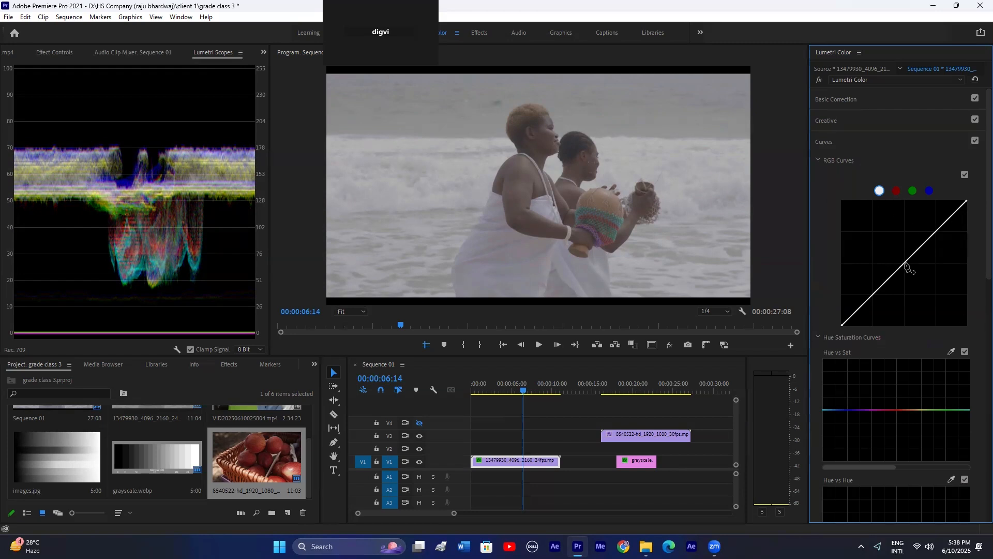
drag(636, 461, 608, 462)
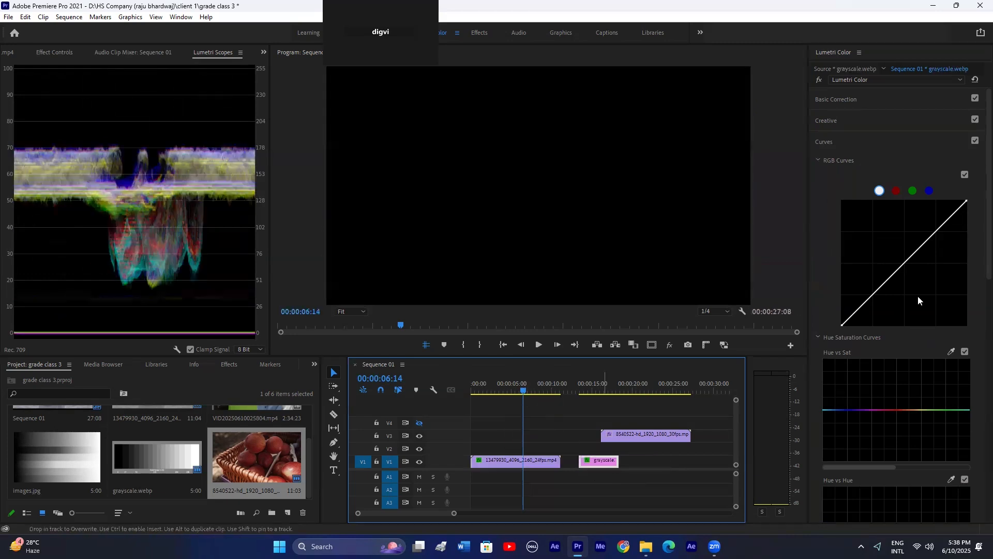
click(846, 98)
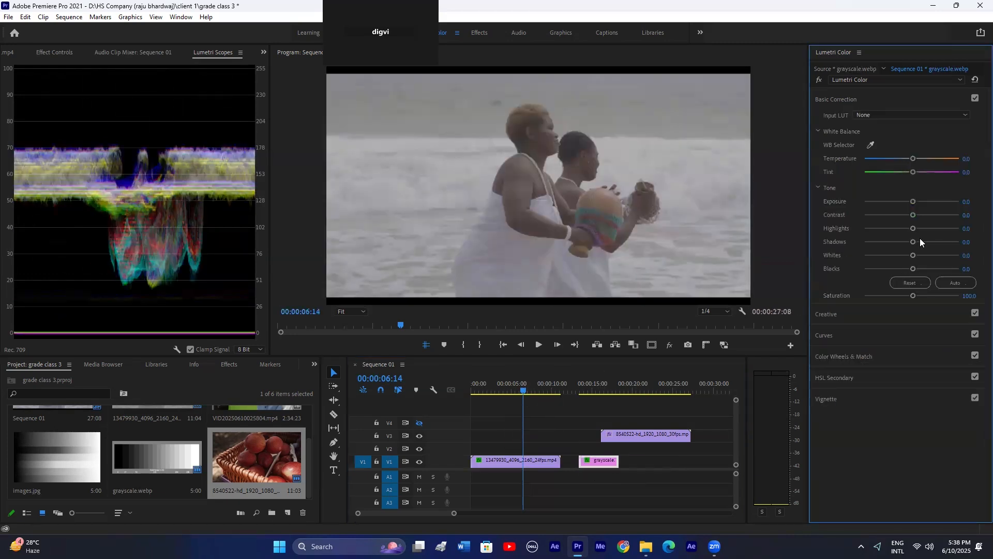
click(538, 461)
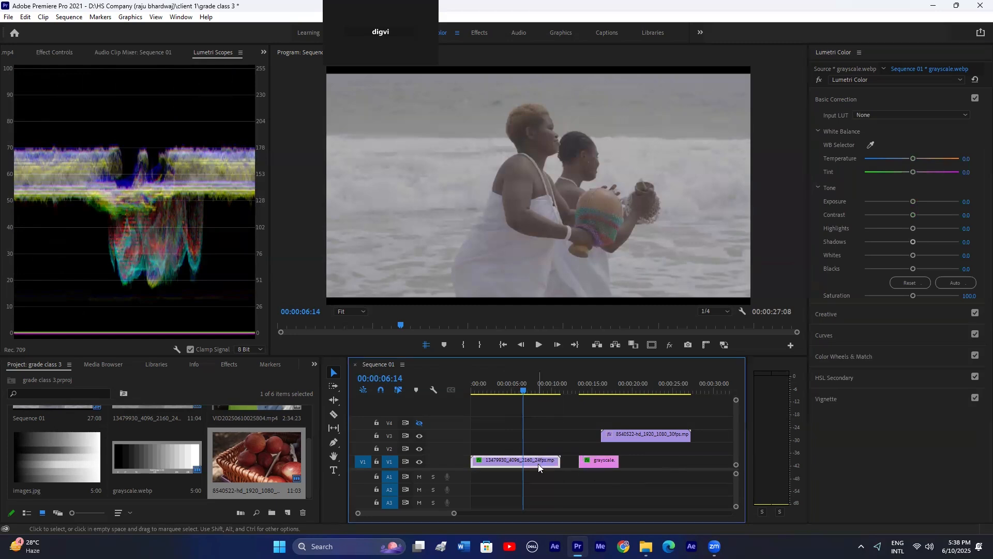
click(835, 339)
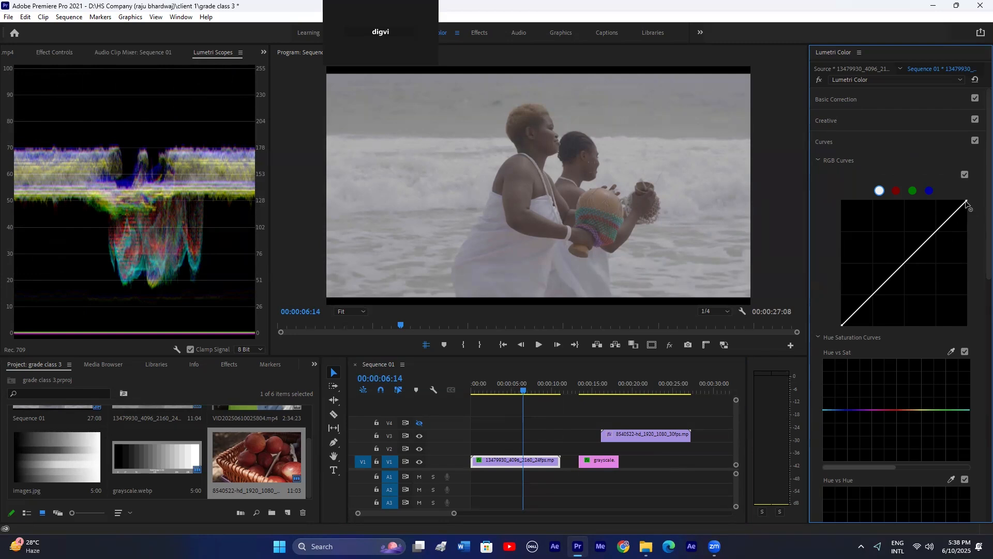
Step: Try moving the RGB curve's black point inward to darken the beach clip, and return it to the corner
mouse_move(952, 211)
mouse_down()
mouse_move(974, 197)
mouse_move(966, 204)
mouse_up()
drag(841, 325, 869, 329)
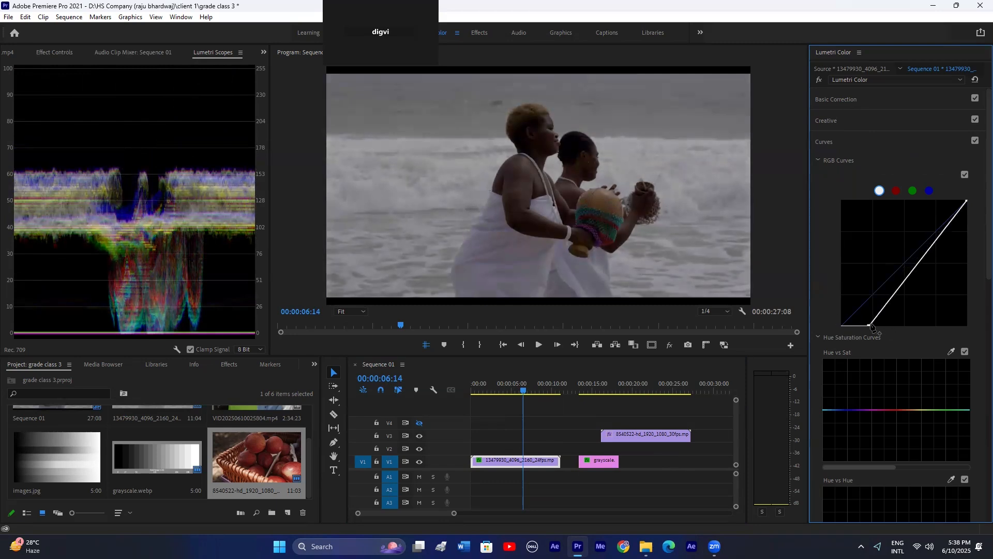
drag(869, 326, 835, 328)
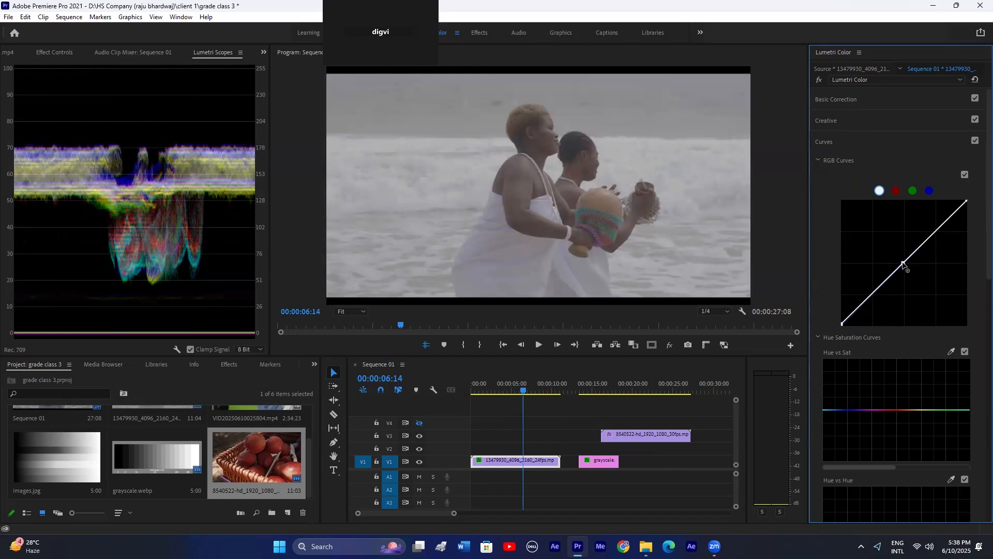
Step: Try adding five points to the RGB curve and pulling the lower ones into a steep bend, and reset the curve
click(903, 263)
click(872, 295)
click(937, 231)
click(951, 216)
click(922, 245)
drag(903, 262, 886, 260)
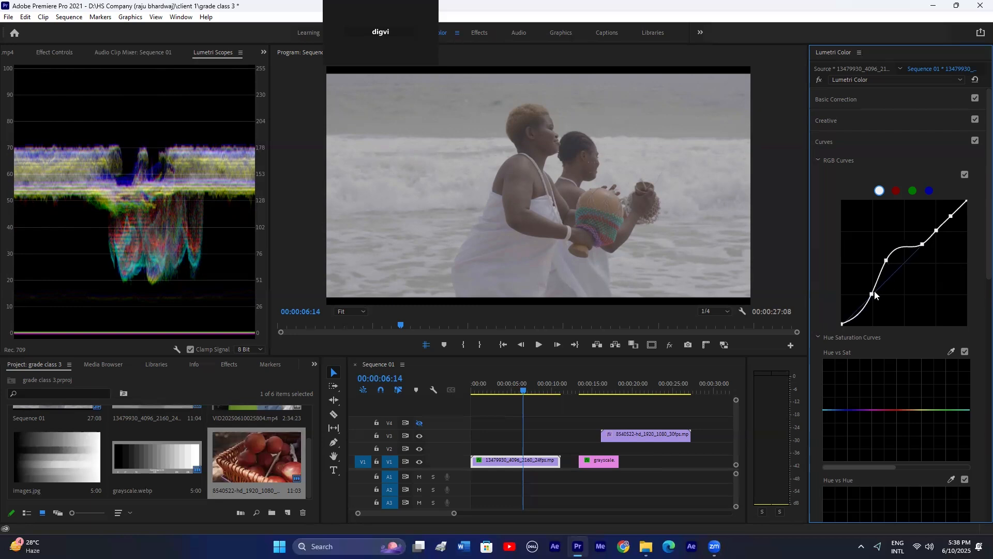
drag(872, 294, 878, 295)
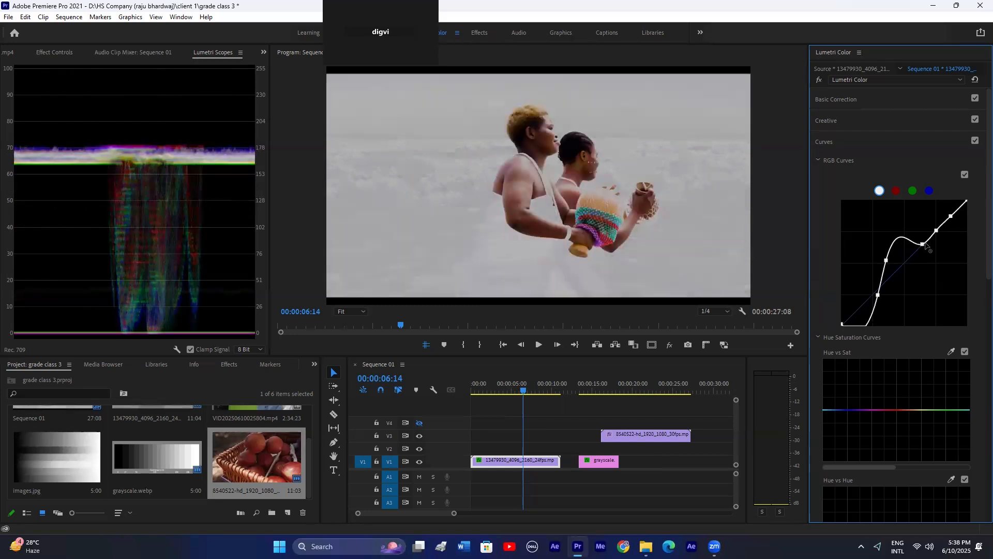
double_click(925, 248)
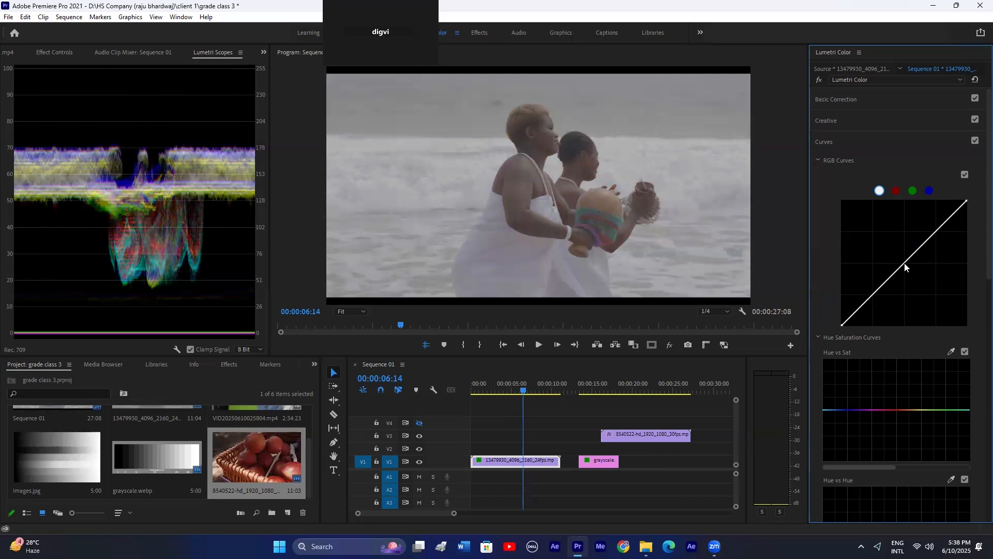
Step: Shape the beach clip's RGB curve into a gentle S with three points, lowering shadows, lifting midtones and highlights slightly, and easing down the white point
click(904, 264)
click(873, 294)
click(937, 230)
drag(873, 294, 874, 300)
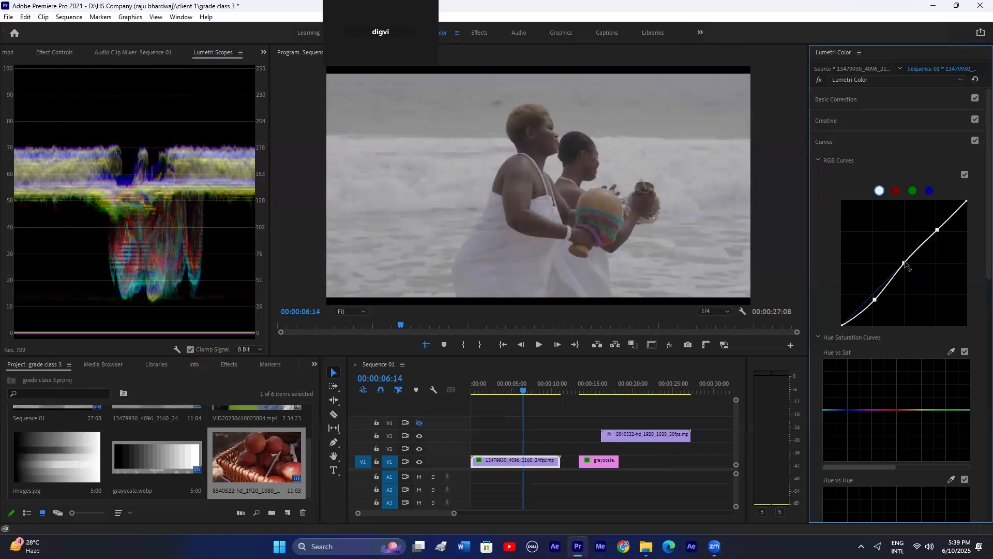
drag(905, 265, 903, 262)
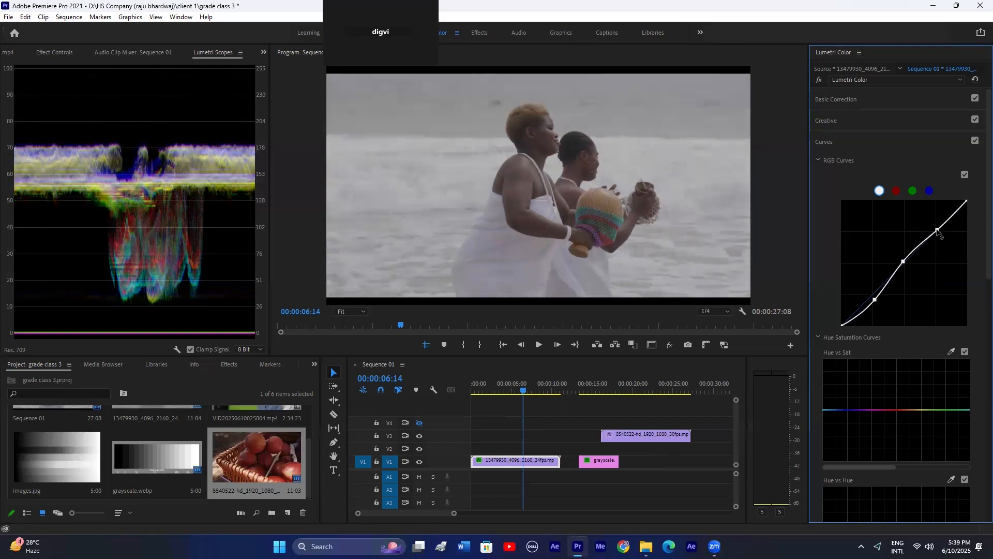
drag(938, 232, 937, 230)
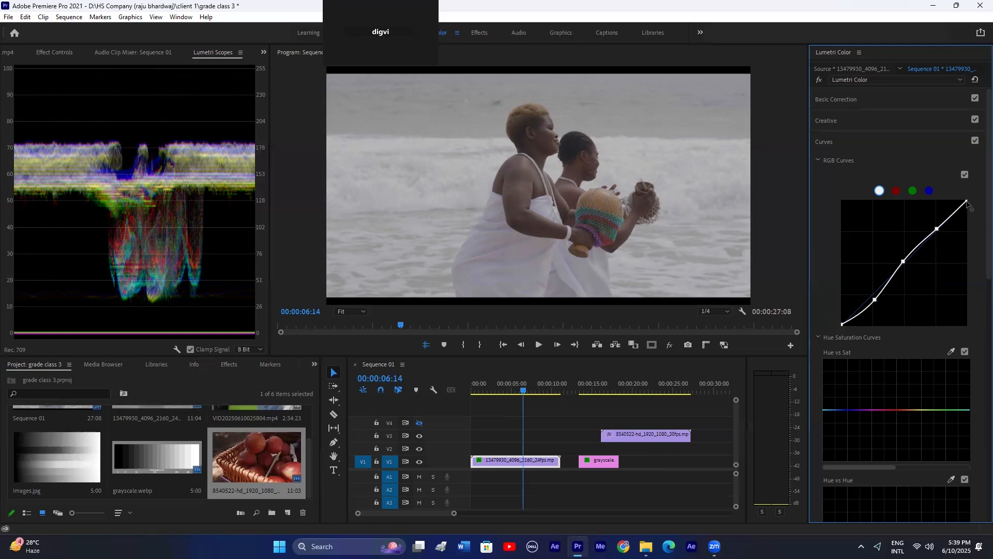
drag(967, 202, 974, 204)
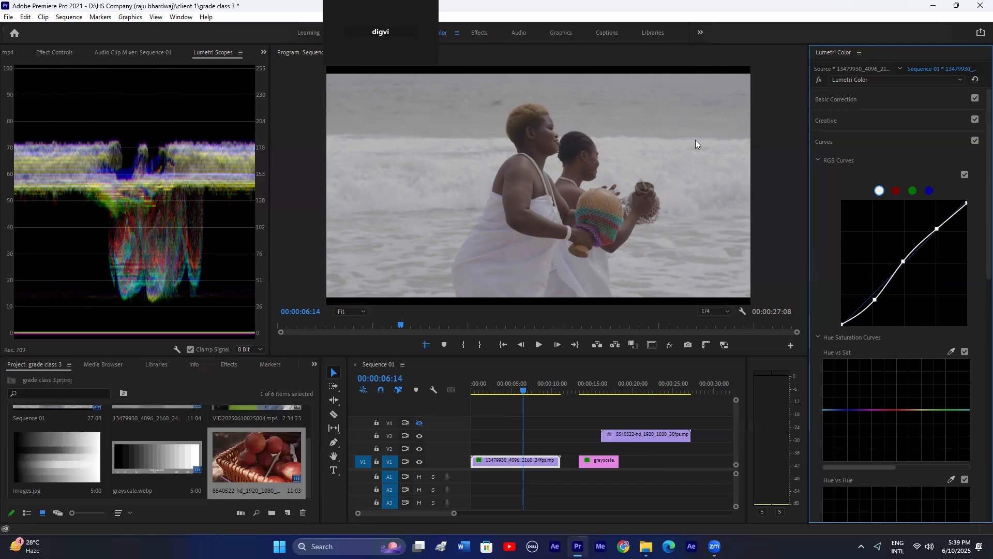
Step: Toggle the Curves section off and on to compare the beach clip with and without the RGB curve
click(975, 142)
click(975, 143)
click(975, 141)
click(975, 142)
Step: Collapse and reopen the Hue Saturation Curves group to examine the Hue vs Sat and Hue vs Hue graphs
scroll(911, 351, down, 1)
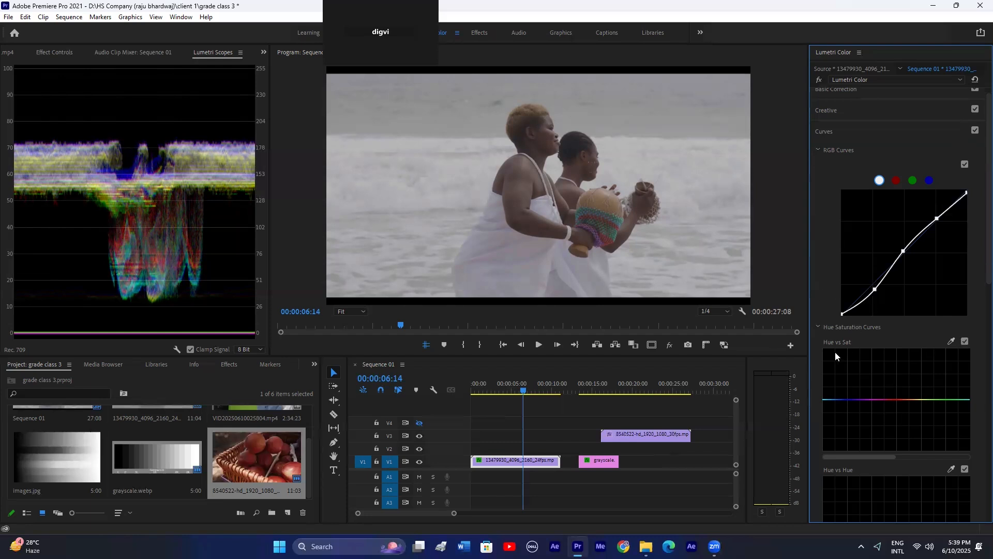
scroll(849, 346, down, 2)
scroll(882, 343, down, 2)
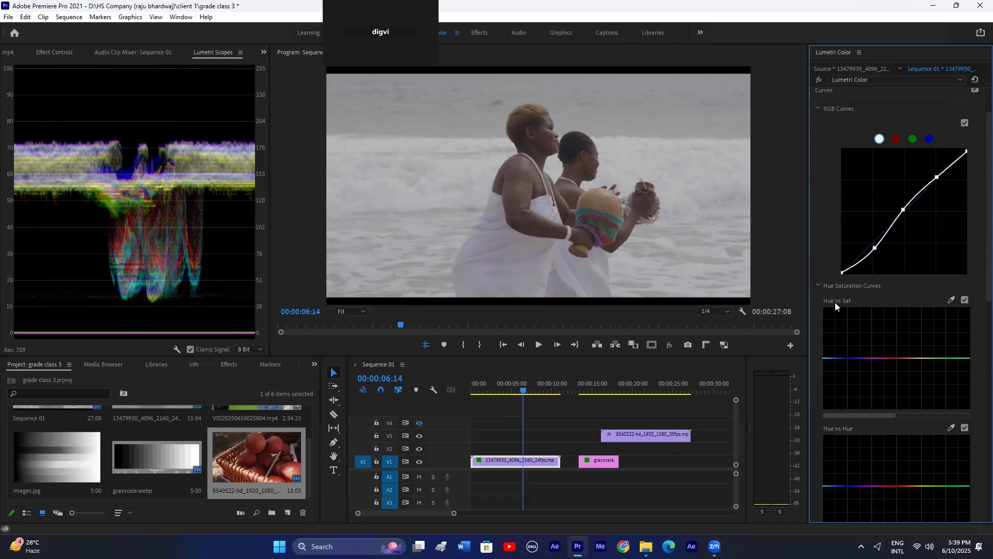
click(818, 285)
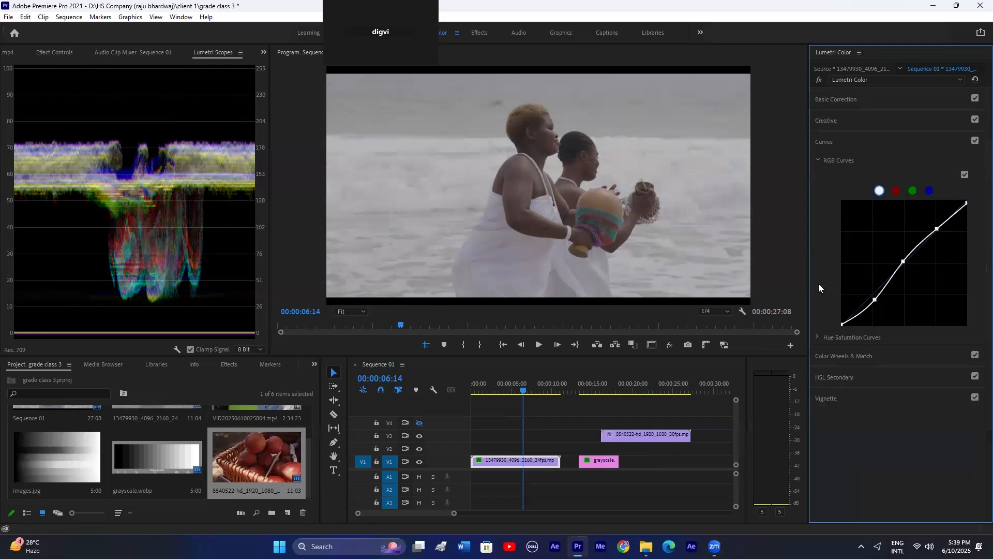
click(817, 338)
scroll(858, 362, down, 2)
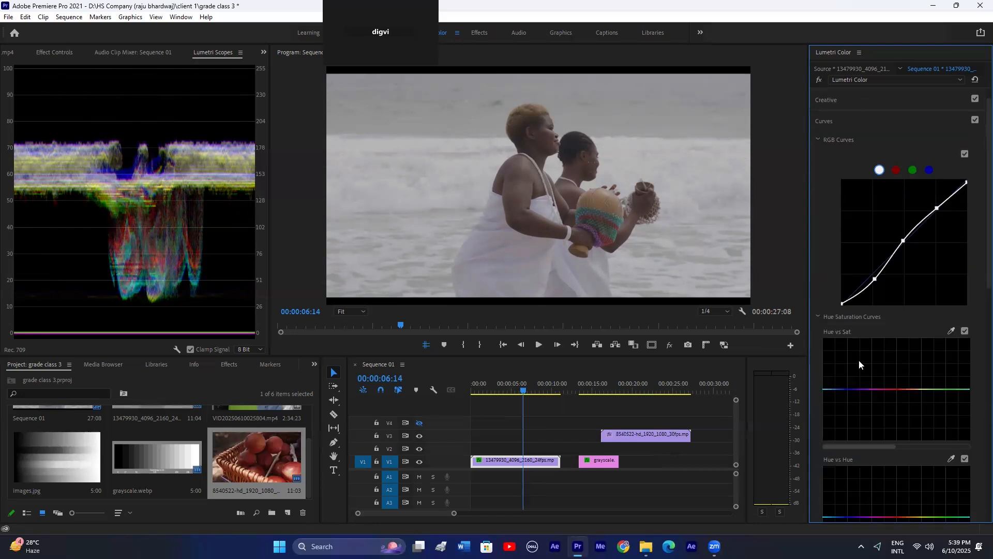
Step: Try raising the whole Hue vs Sat line on the beach clip, and undo the change
scroll(859, 361, down, 2)
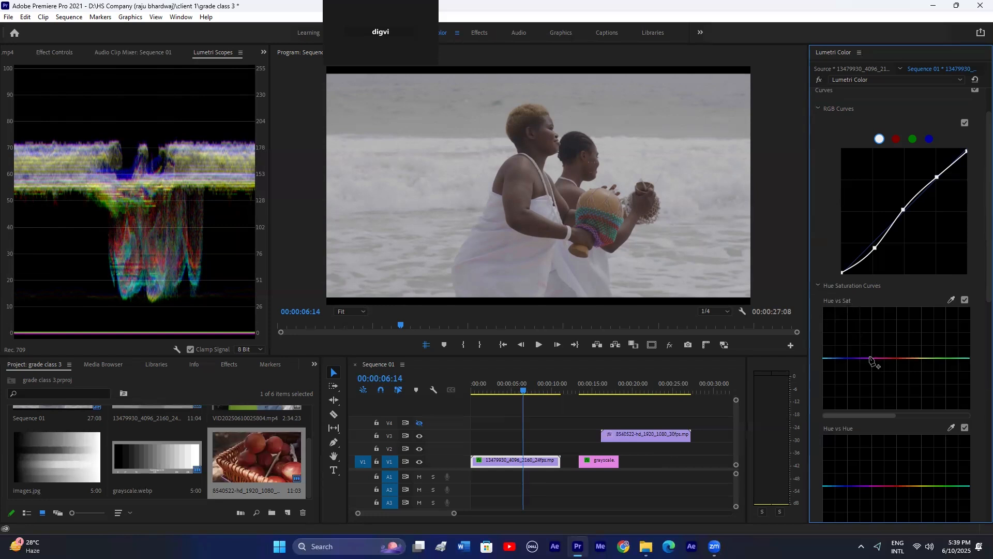
drag(871, 357, 872, 334)
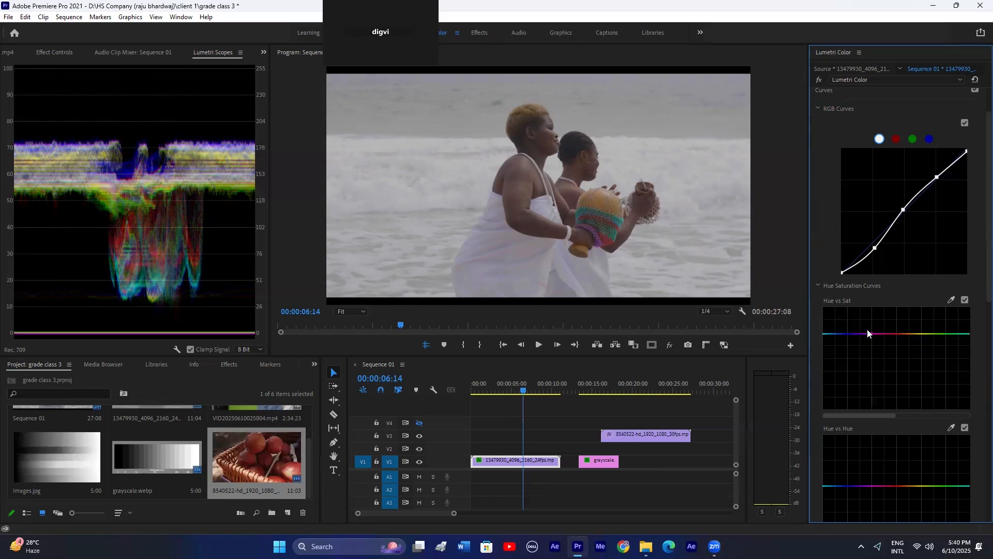
key(ctrl+z)
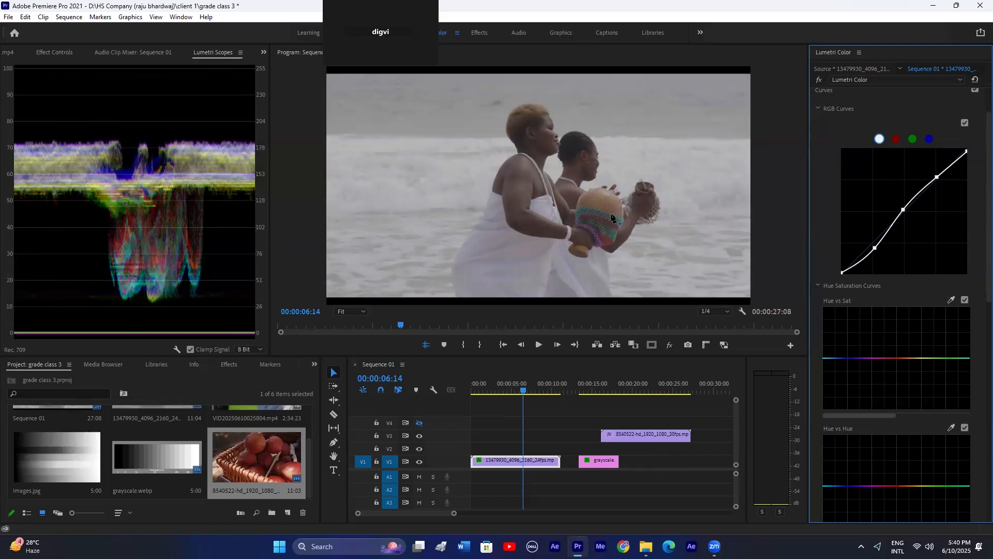
Step: Sample the gourd's green for Hue vs Sat, try raising and then lowering that hue's saturation, and reset the curve
click(951, 299)
click(956, 358)
drag(957, 359, 956, 325)
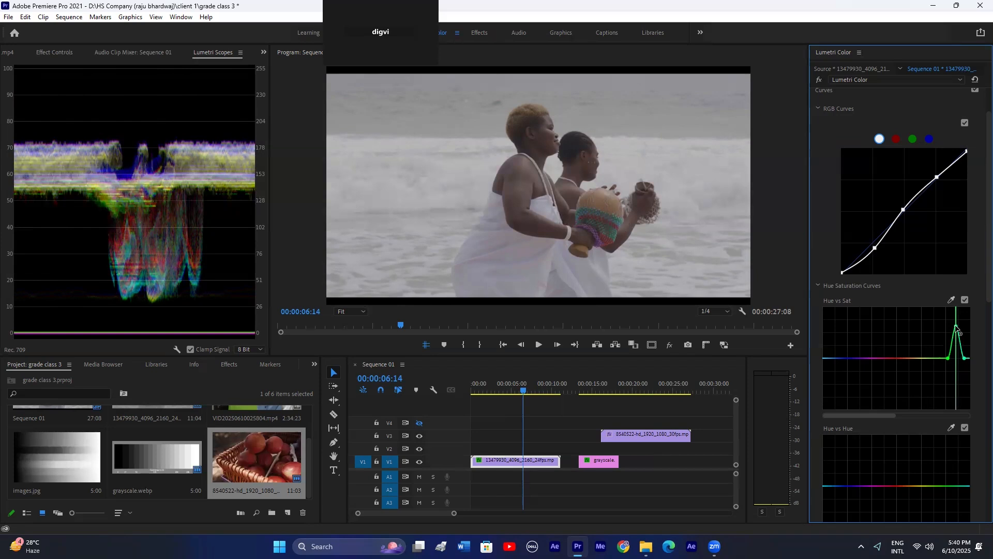
drag(948, 359, 960, 394)
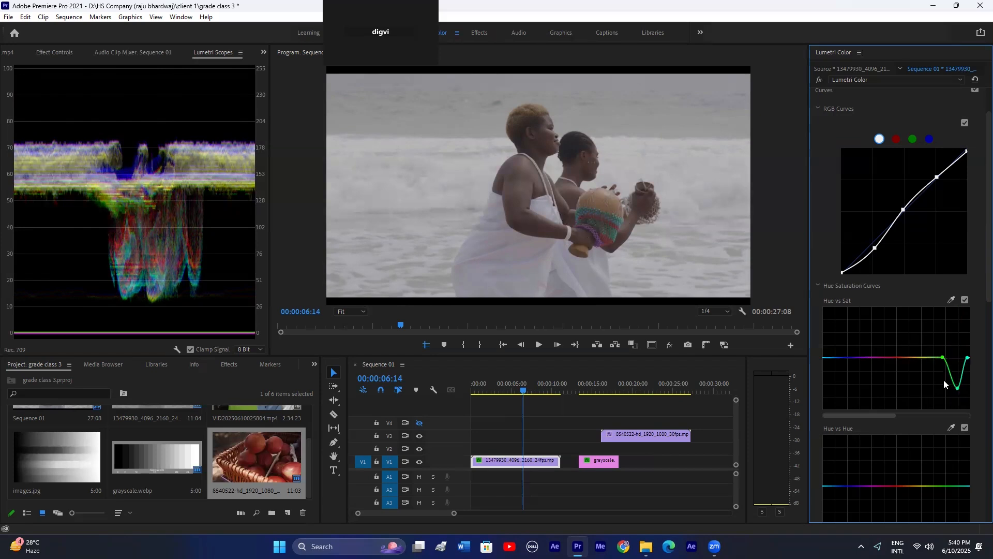
double_click(956, 386)
Step: Try boosting the yellow-to-green range of the beach clip's Hue vs Sat curve between two anchor points, and reset the curve
drag(876, 414, 930, 414)
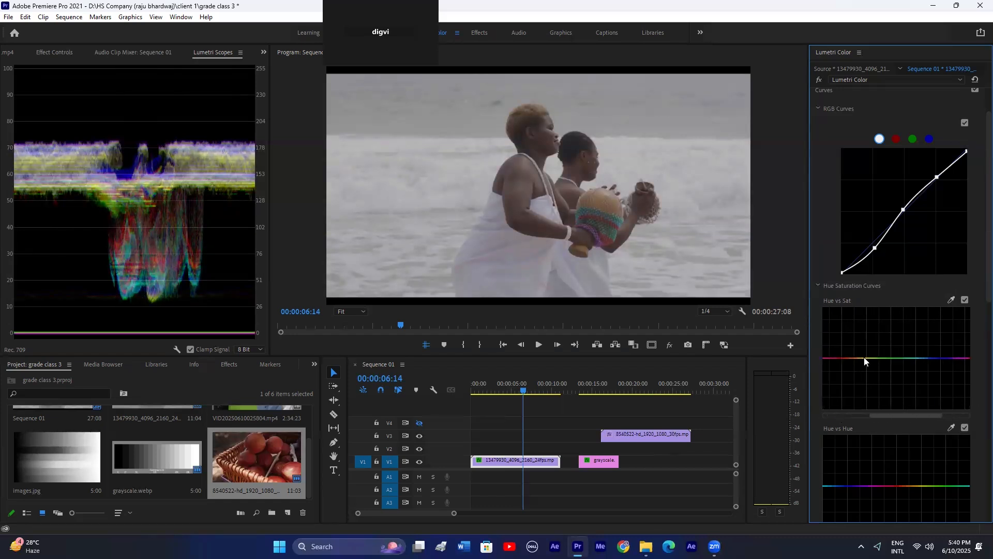
mouse_move(870, 359)
mouse_down()
mouse_move(870, 367)
mouse_move(877, 336)
mouse_move(870, 359)
mouse_up()
click(907, 358)
drag(886, 358, 891, 321)
mouse_move(888, 317)
mouse_down()
mouse_move(897, 316)
mouse_move(863, 315)
mouse_move(914, 322)
mouse_move(896, 317)
mouse_up()
double_click(900, 320)
Step: On the fruit clip, try raising and then lowering the greens in Hue vs Sat, and reset the curve
click(657, 392)
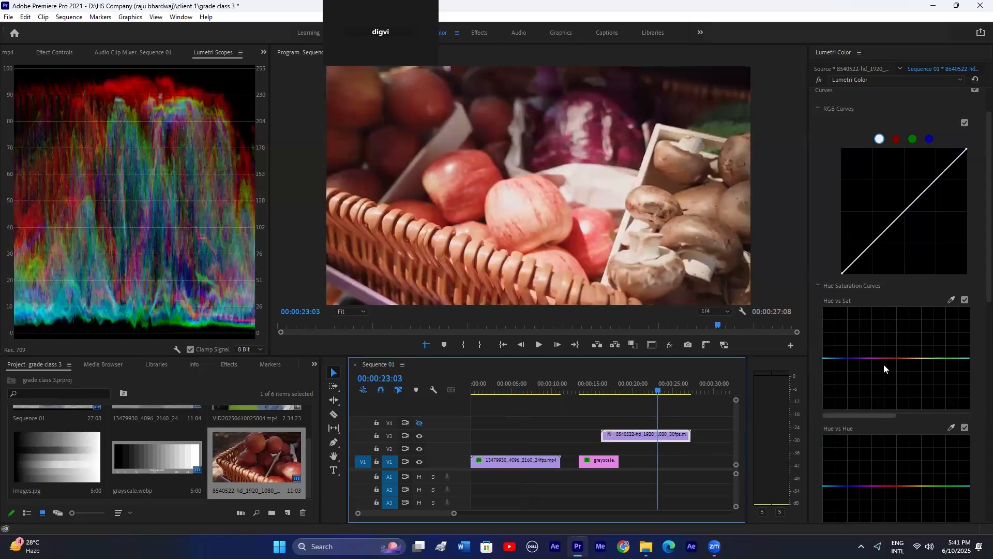
click(898, 419)
drag(897, 416, 934, 416)
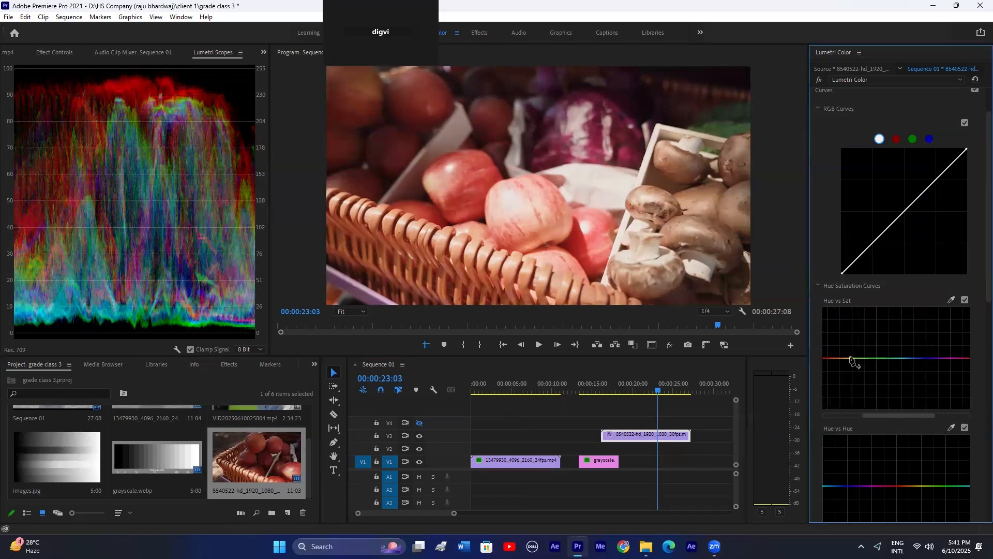
click(874, 358)
drag(874, 358, 874, 314)
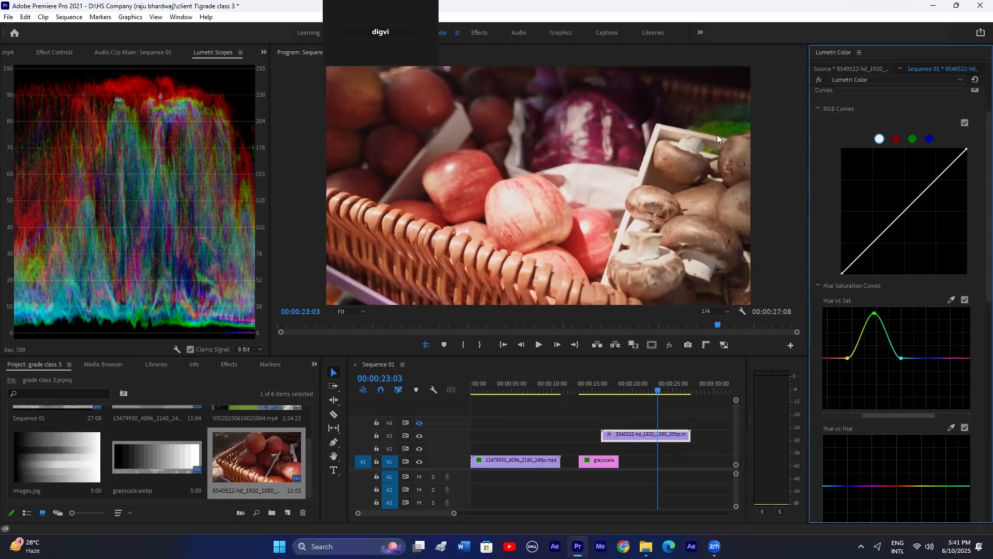
drag(875, 317, 868, 411)
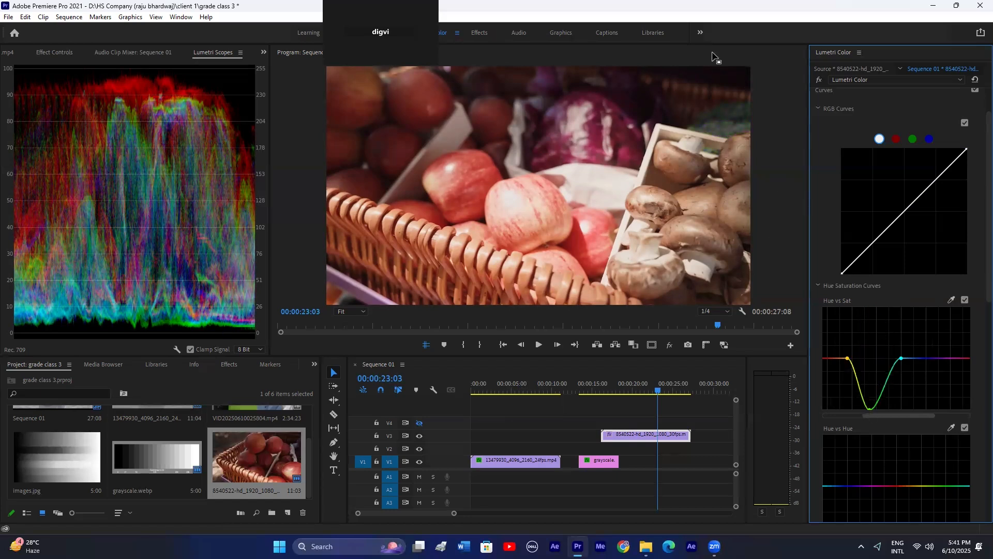
double_click(852, 363)
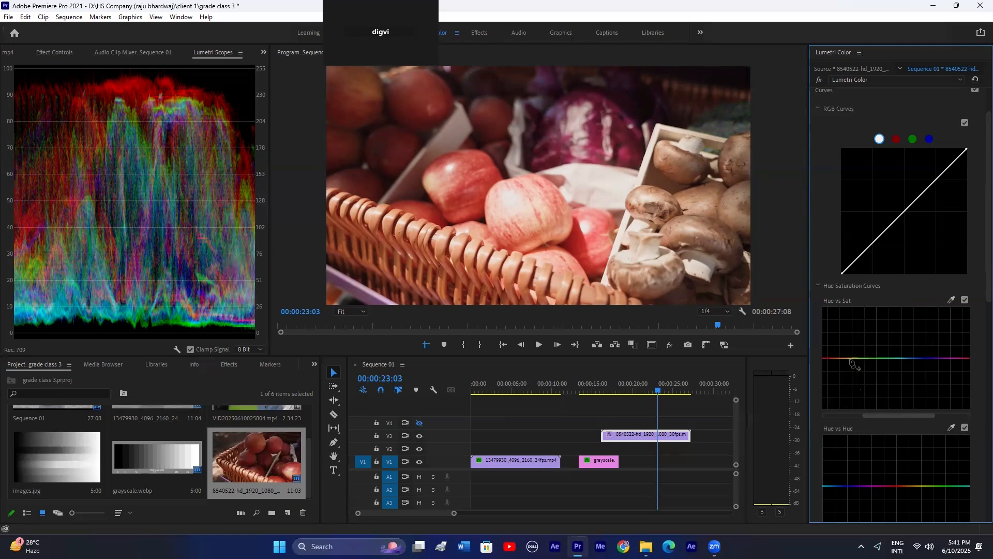
Step: Return to the beach clip, sample the pale background above the waves for Hue vs Sat, and clear the resulting points
click(531, 391)
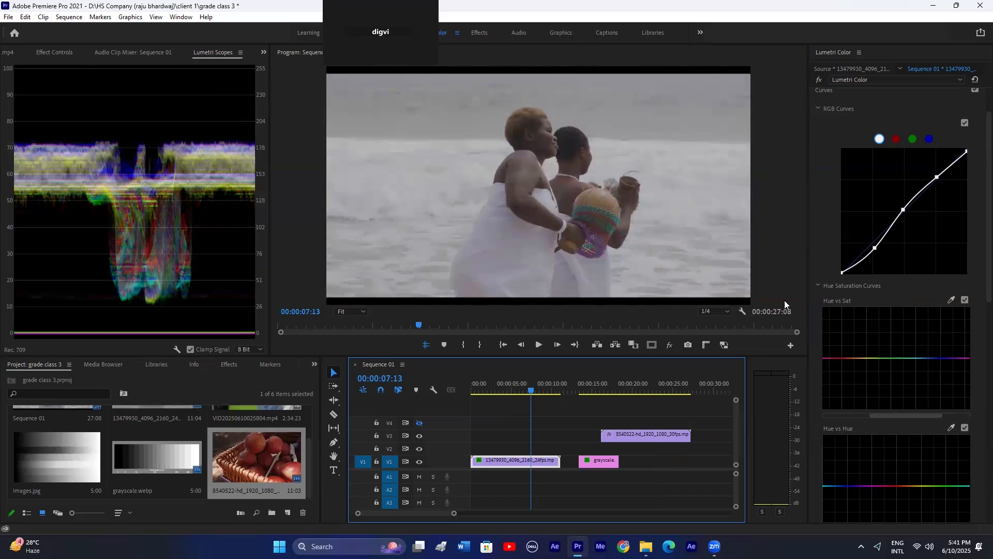
click(950, 300)
click(681, 130)
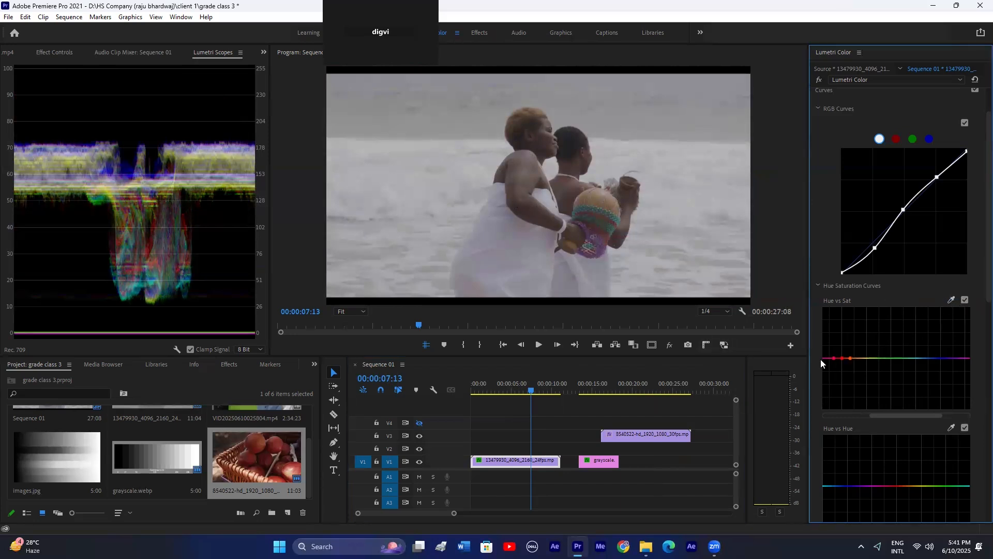
double_click(844, 358)
Step: Try raising the Hue vs Hue line on the beach clip, and reset the curve
scroll(876, 344, down, 2)
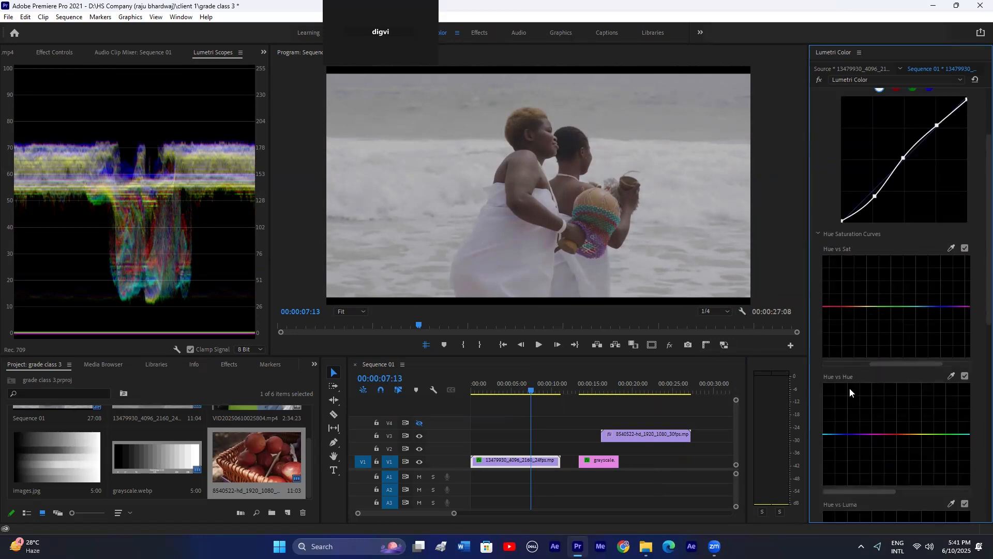
scroll(849, 387, down, 2)
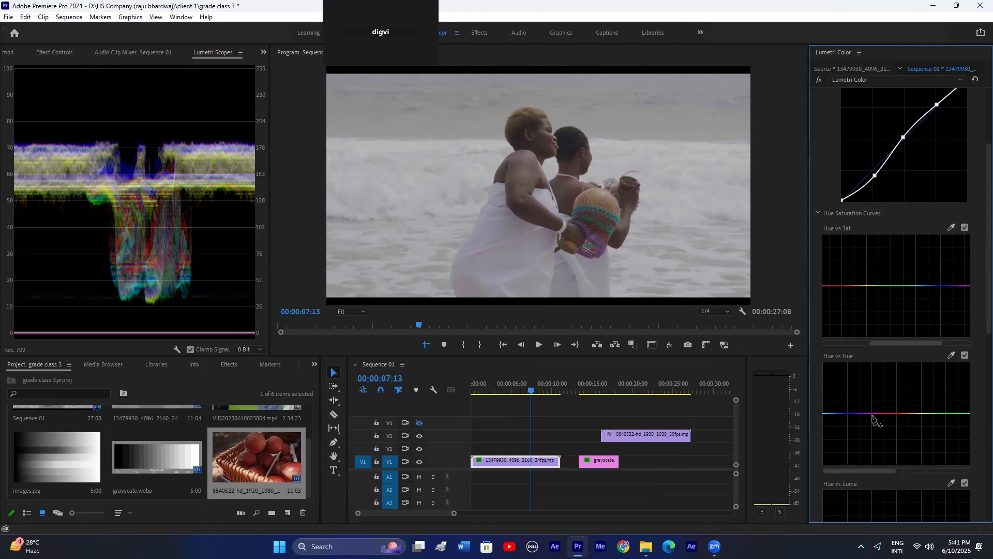
drag(873, 414, 874, 381)
mouse_move(875, 393)
mouse_down()
mouse_move(873, 406)
mouse_move(873, 396)
mouse_up()
double_click(872, 392)
Step: On the fruit clip, try shifting the reds to green by lowering Hue vs Hue between magenta and orange, and reset the curve
click(644, 391)
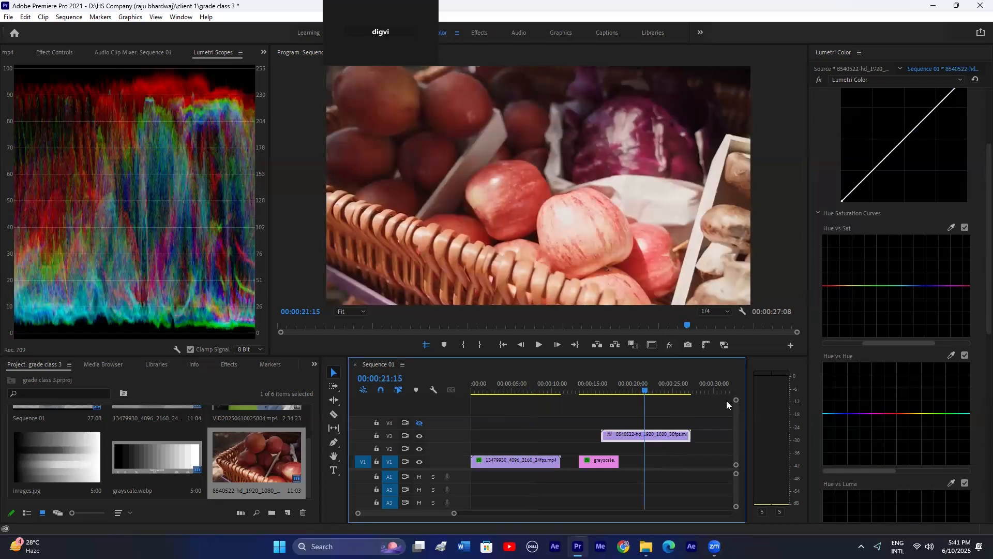
click(873, 413)
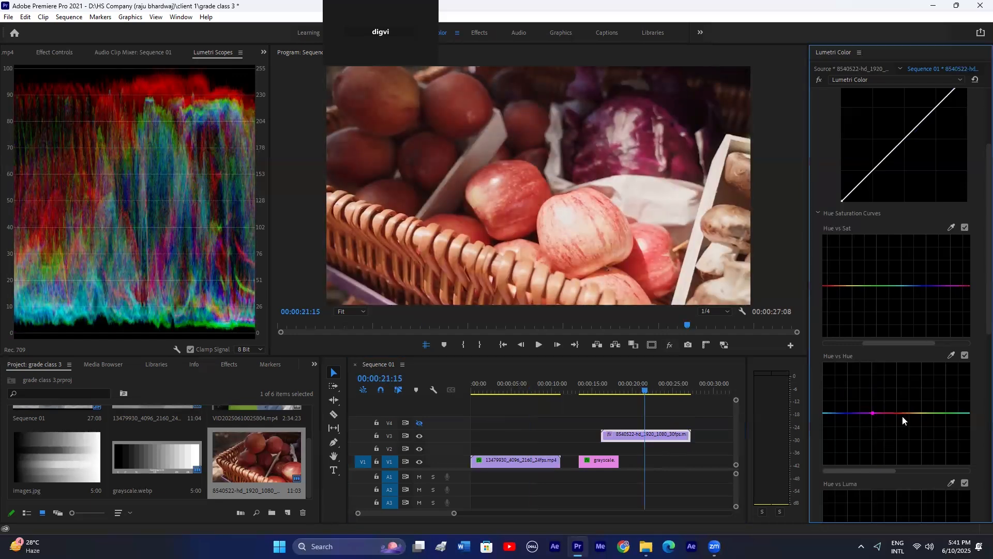
click(909, 413)
drag(891, 414, 890, 444)
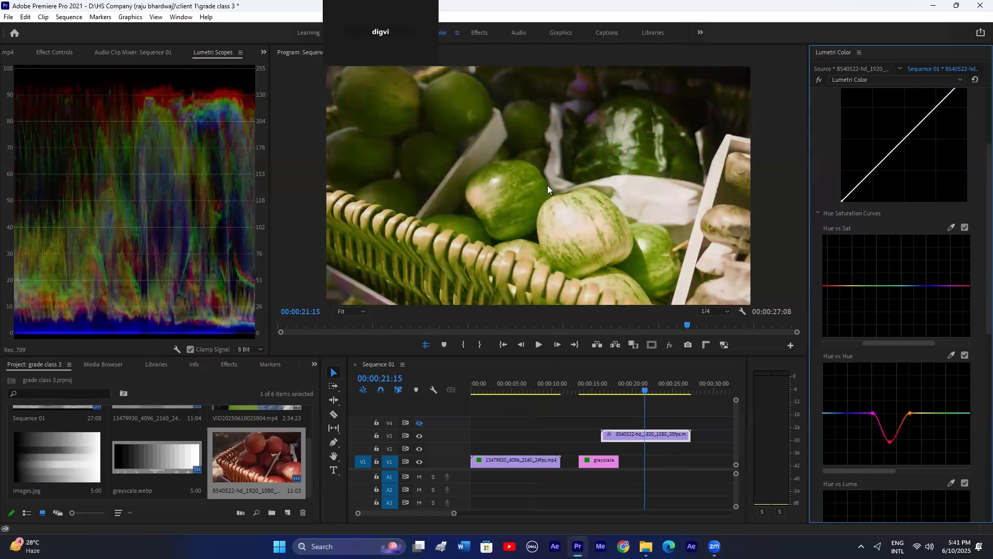
double_click(912, 415)
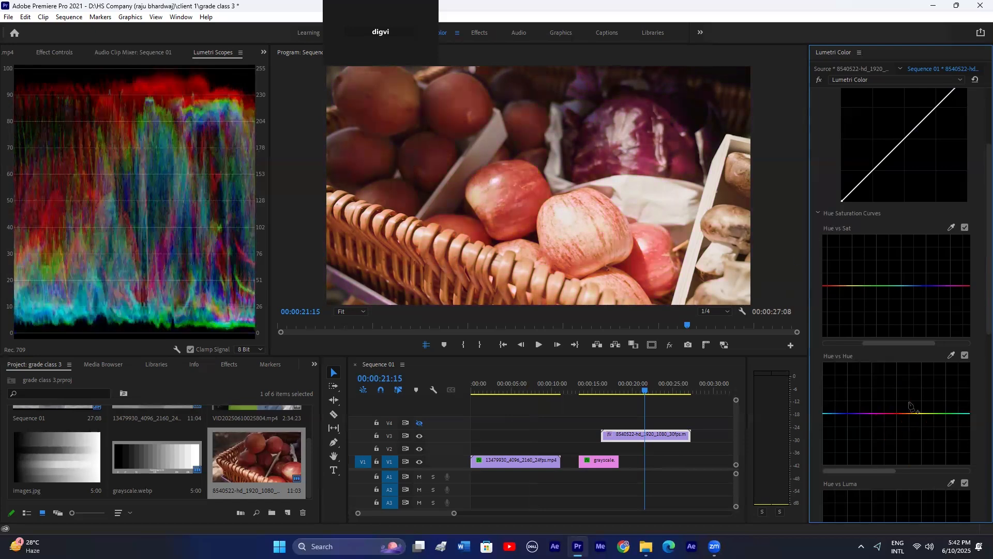
Step: Try lowering the Hue vs Luma line on the fruit clip, and reset the curve
scroll(900, 396, down, 2)
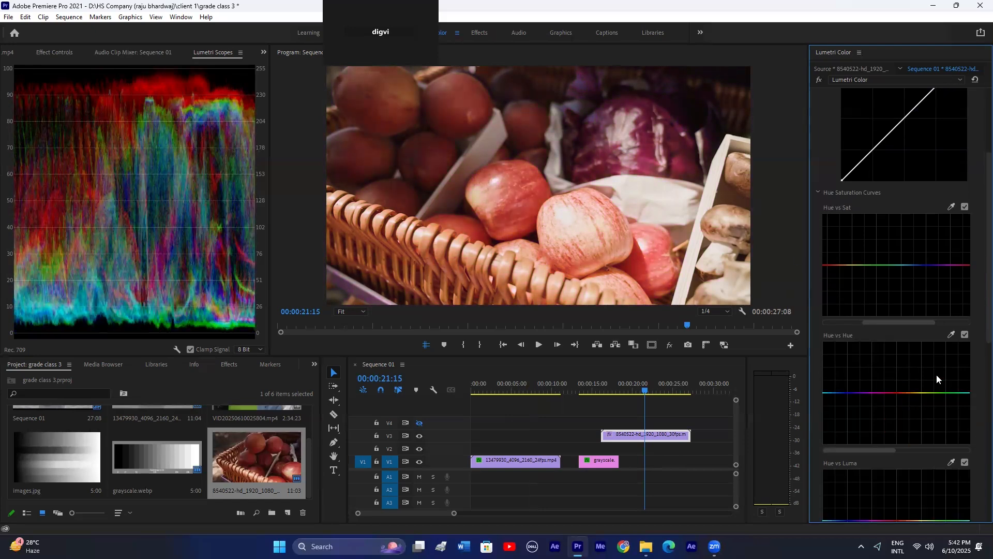
scroll(902, 376, down, 3)
scroll(903, 380, down, 3)
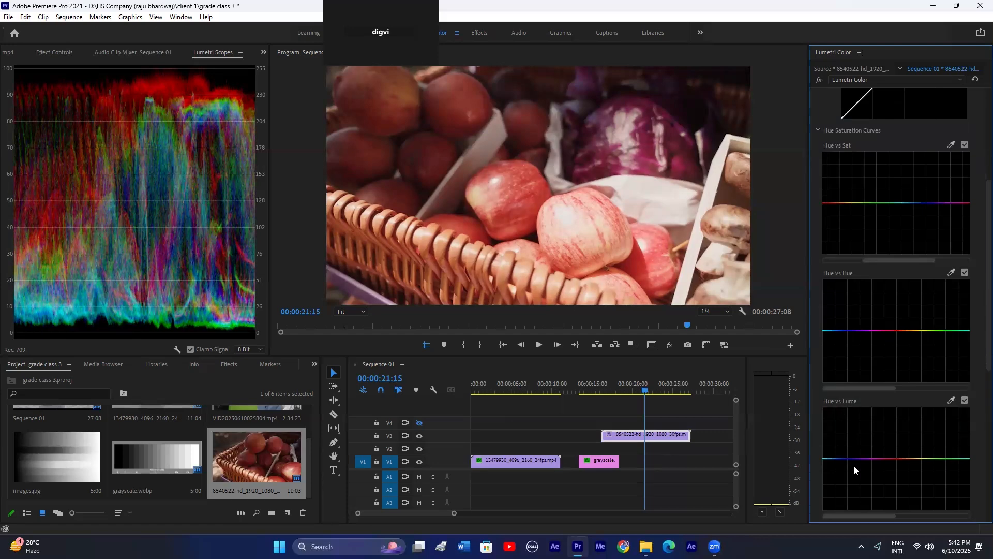
scroll(860, 436, down, 4)
drag(870, 417, 871, 445)
double_click(870, 445)
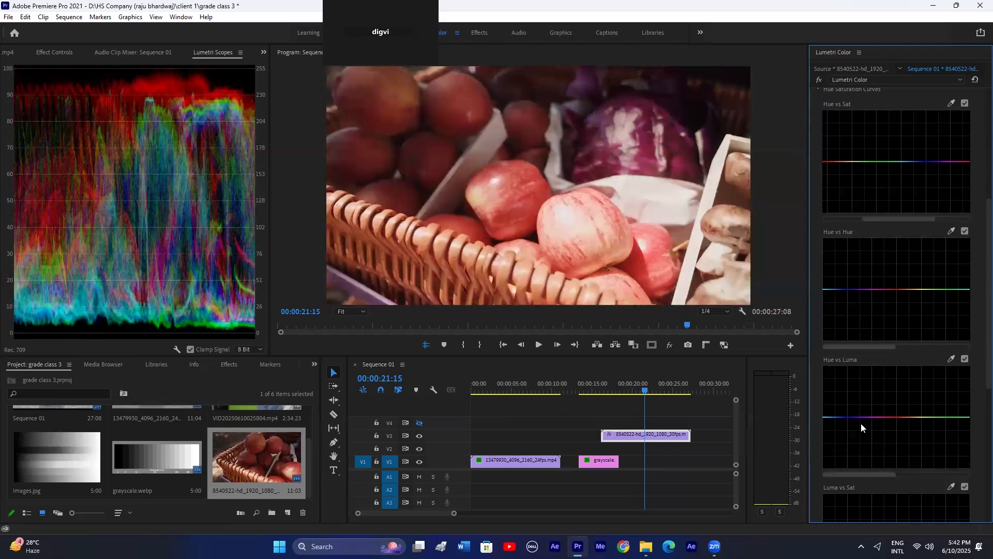
Step: On the beach clip, try the Hue vs Luma color picker and a slight lowering of the curve, and reset it
click(523, 383)
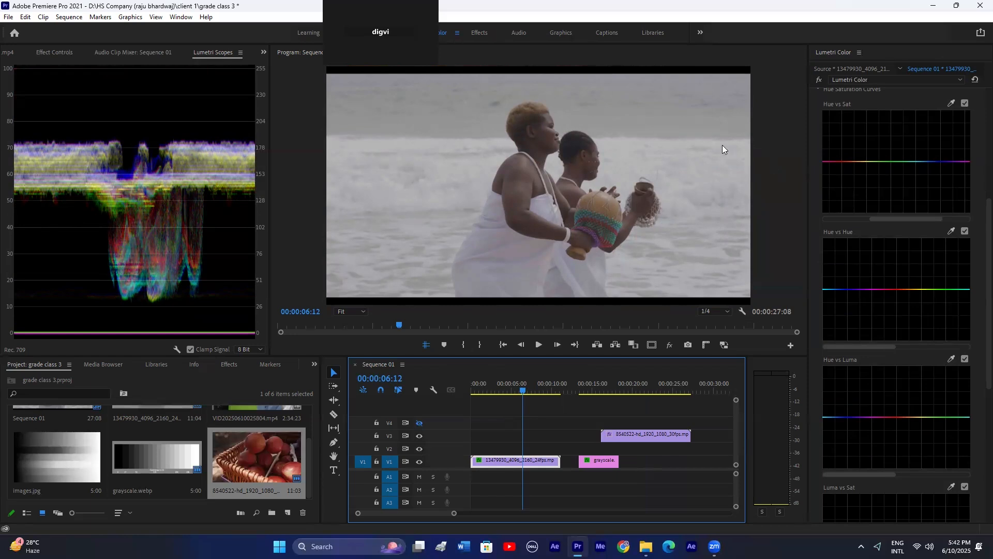
click(951, 358)
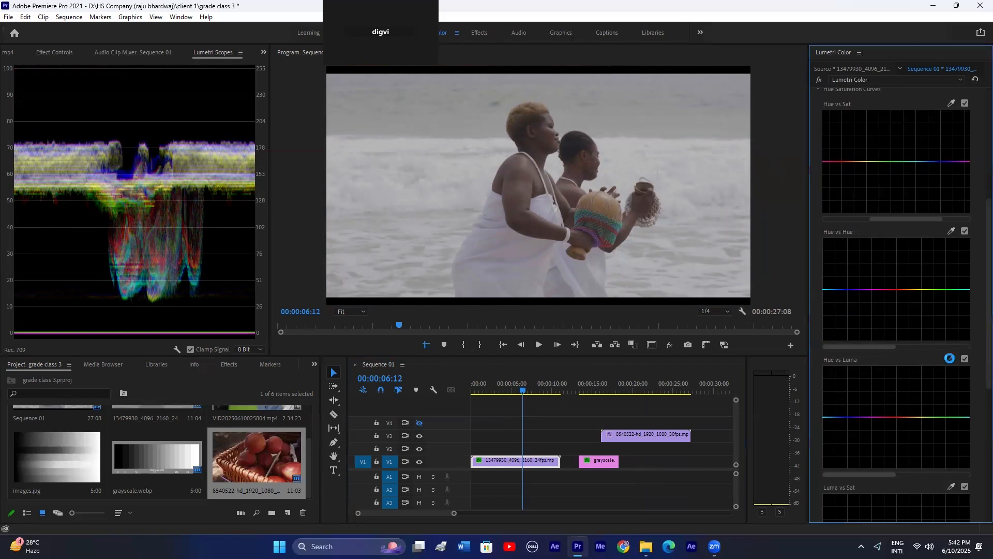
mouse_move(896, 417)
mouse_down()
mouse_move(897, 448)
mouse_move(898, 396)
mouse_move(898, 422)
mouse_up()
double_click(903, 425)
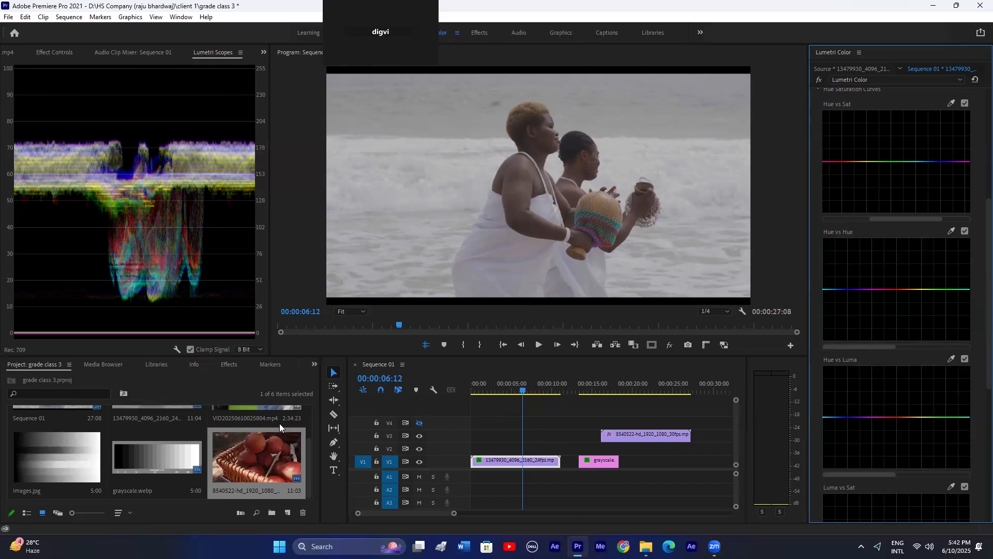
Step: Place VID20250610025804.mp4 on track V4 of Sequence 01 and turn on that track's output
scroll(279, 423, up, 2)
drag(255, 442, 563, 389)
click(419, 422)
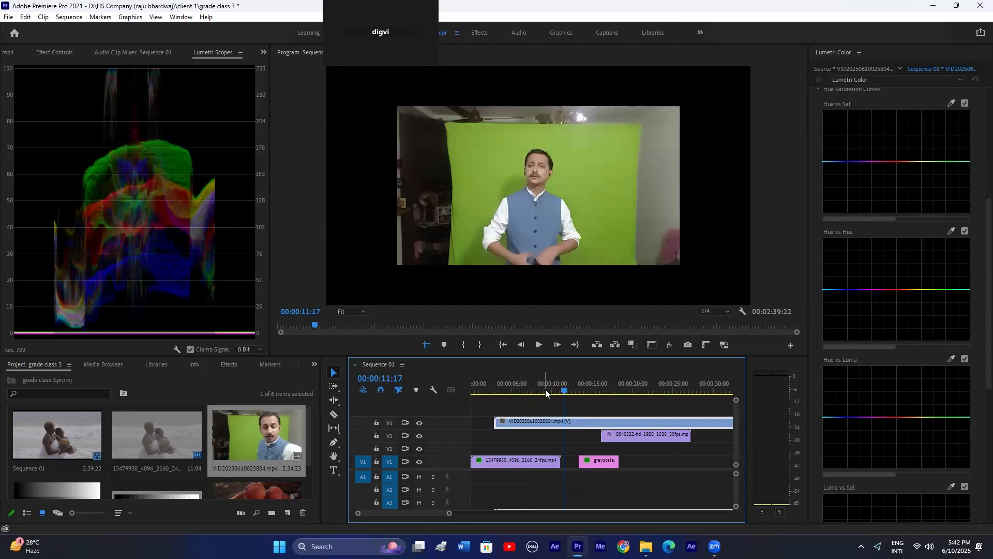
Step: Scale the green-screen clip to 149 and collapse the Curves section
click(62, 52)
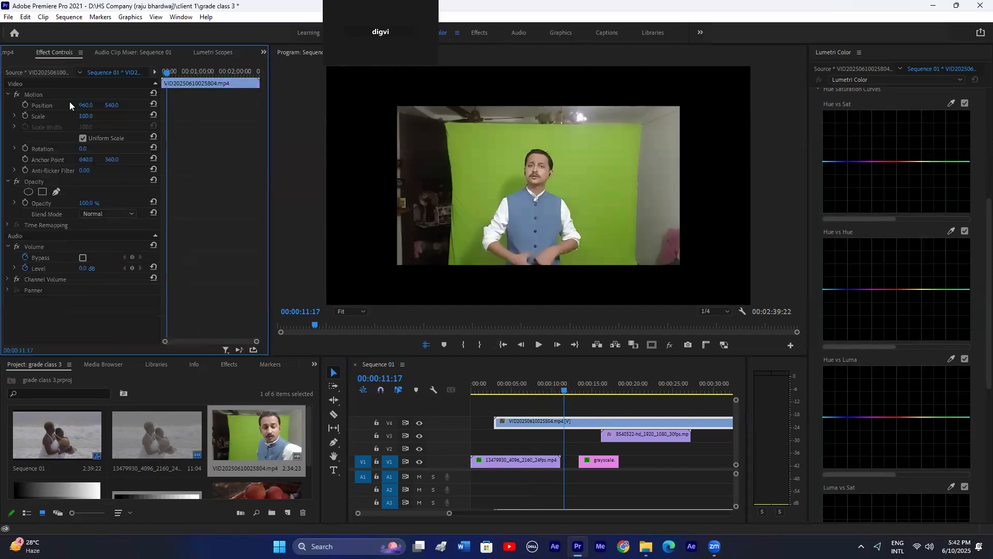
drag(86, 116, 111, 116)
scroll(848, 144, up, 5)
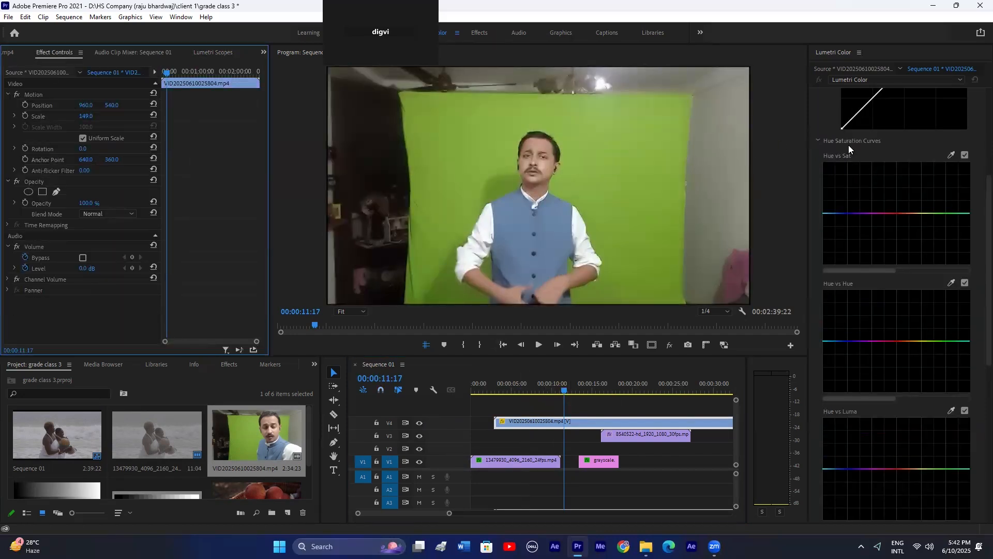
scroll(843, 160, up, 3)
click(828, 124)
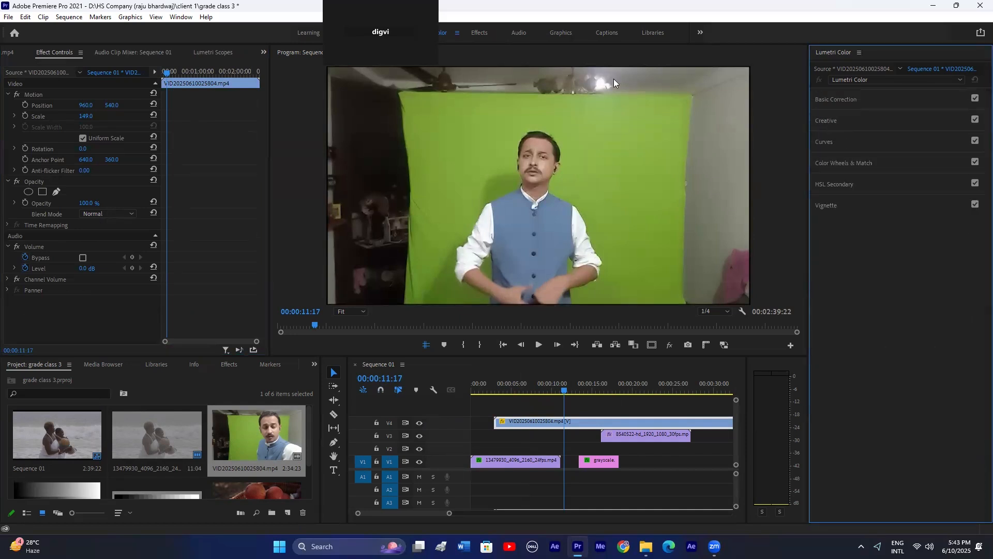
Step: With the Lumetri Scopes open, set the green-screen clip's Contrast to 47.8, Highlights to 10.9, Shadows to -60.9 and Blacks to about 16
click(115, 49)
click(212, 53)
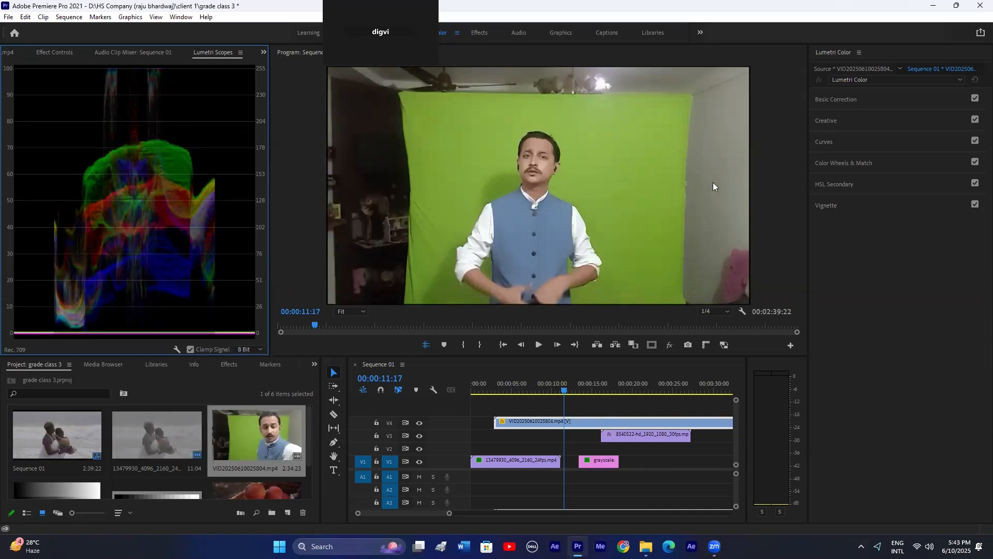
click(844, 101)
drag(913, 214, 920, 274)
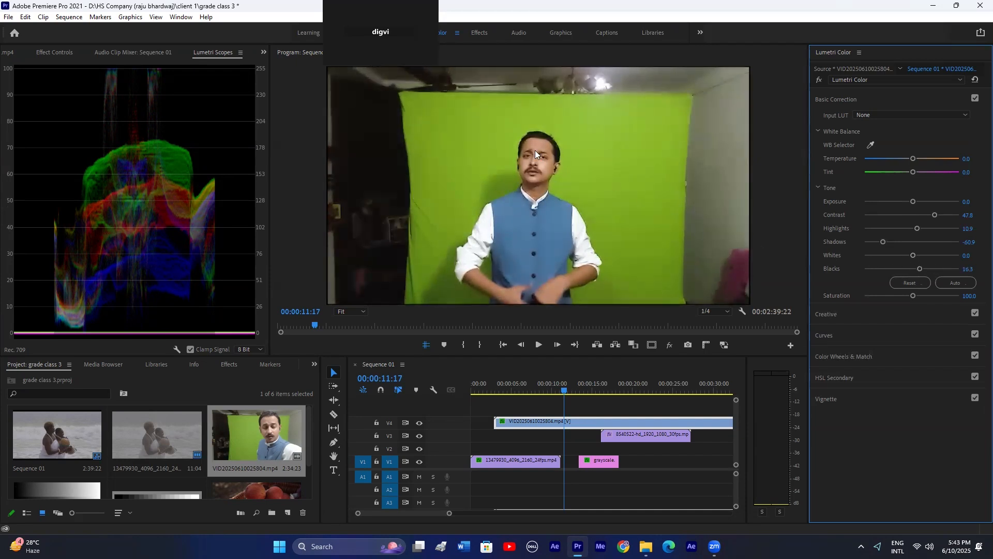
Step: Toggle the Lumetri Color effect off and on to compare the green-screen clip before and after the basic correction
click(821, 81)
click(821, 80)
click(821, 81)
click(821, 81)
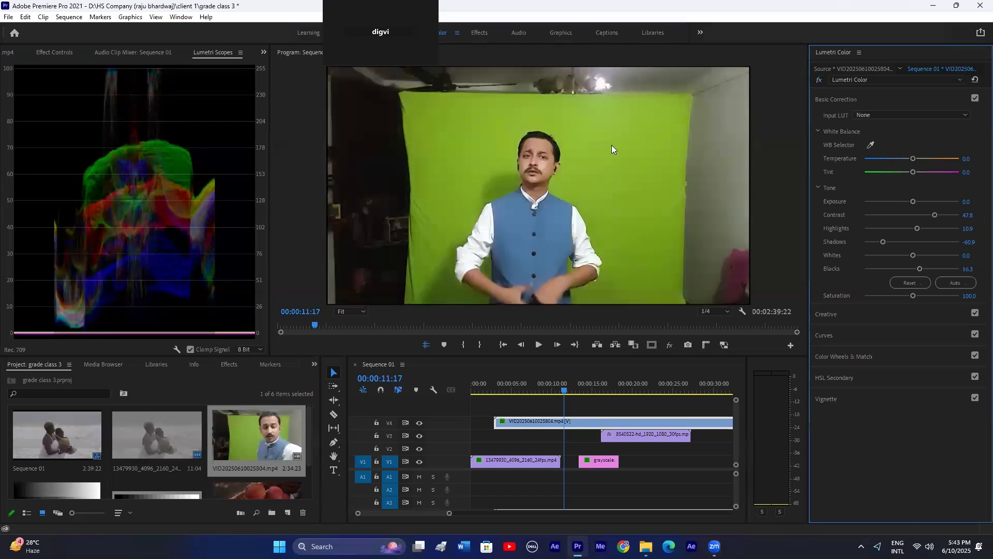
Step: Shape the green-screen clip's RGB curve with a midtone point and a slightly lowered shadow point
click(834, 334)
click(903, 264)
drag(874, 293, 873, 301)
scroll(914, 254, down, 1)
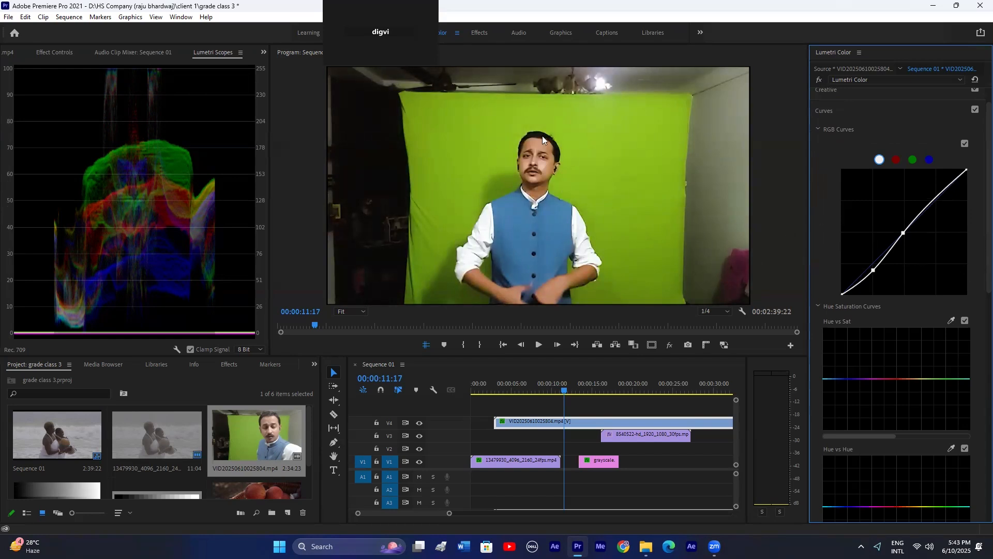
Step: Try brightening the sampled skin tone with a raised peak on the green-screen clip's Hue vs Luma curve, and reset the curve
scroll(911, 237, down, 1)
scroll(912, 237, down, 4)
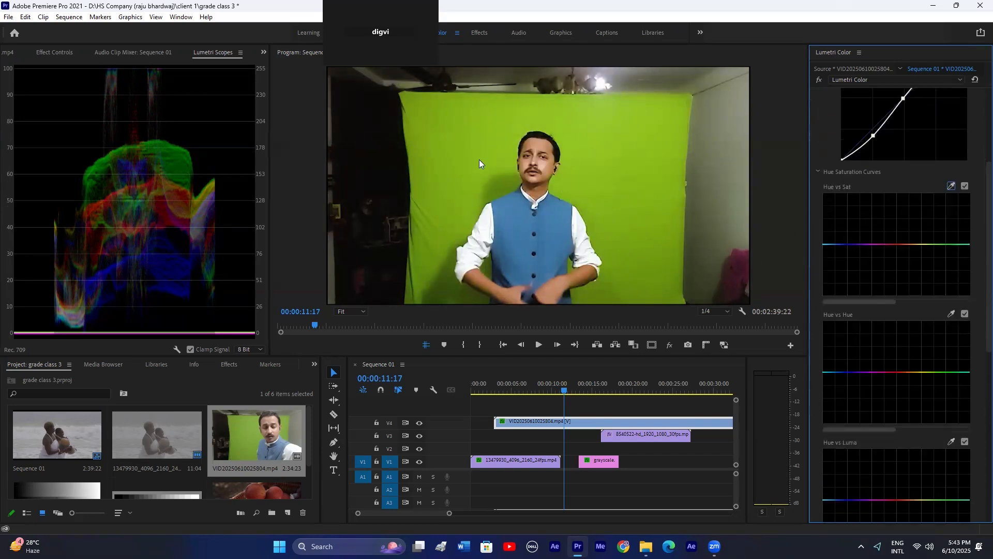
scroll(694, 213, down, 3)
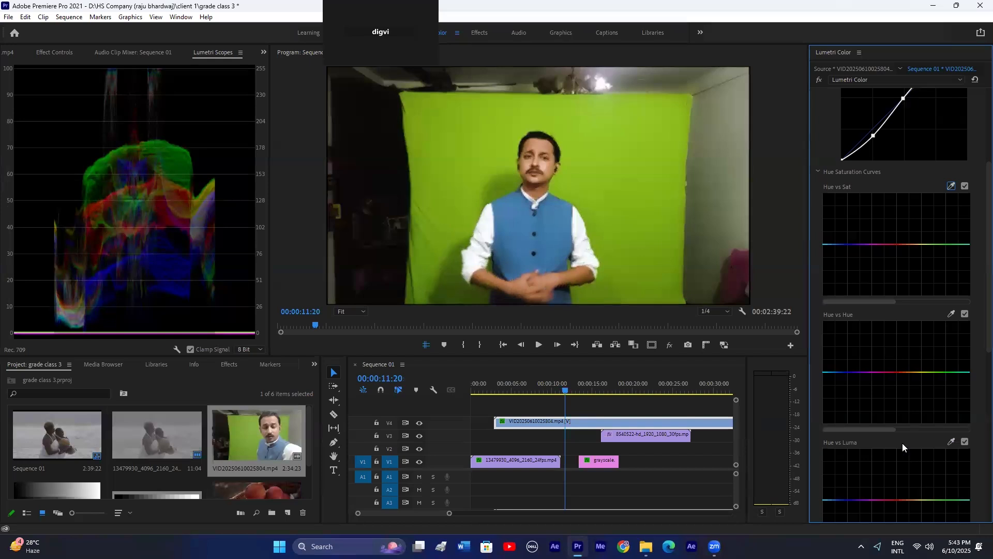
scroll(877, 252, down, 1)
scroll(905, 342, down, 1)
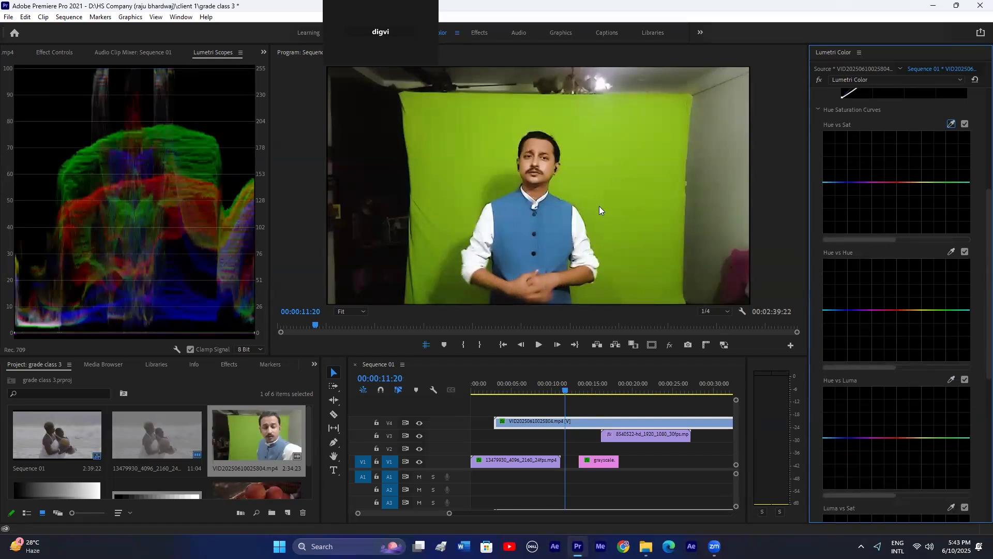
click(949, 379)
drag(905, 438, 905, 424)
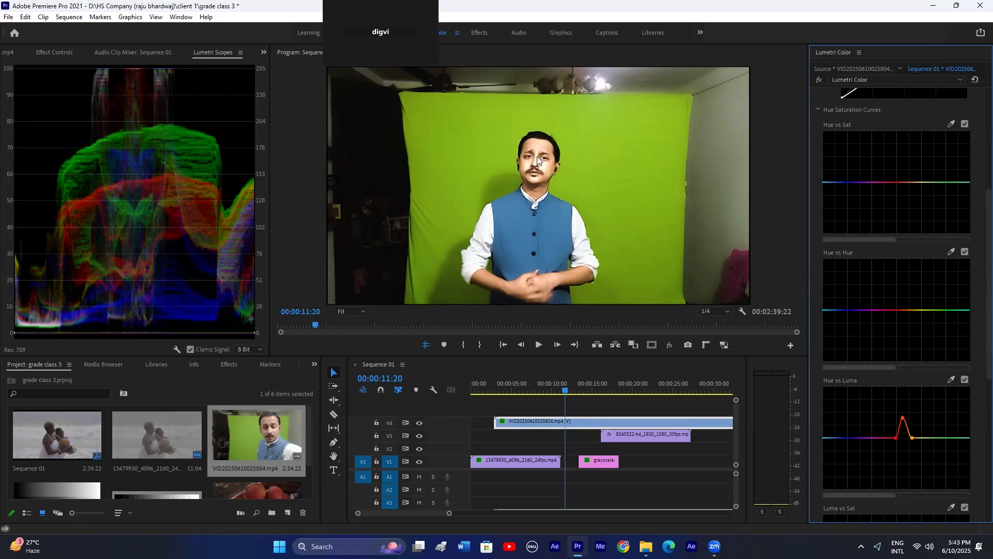
drag(902, 417, 909, 440)
double_click(909, 440)
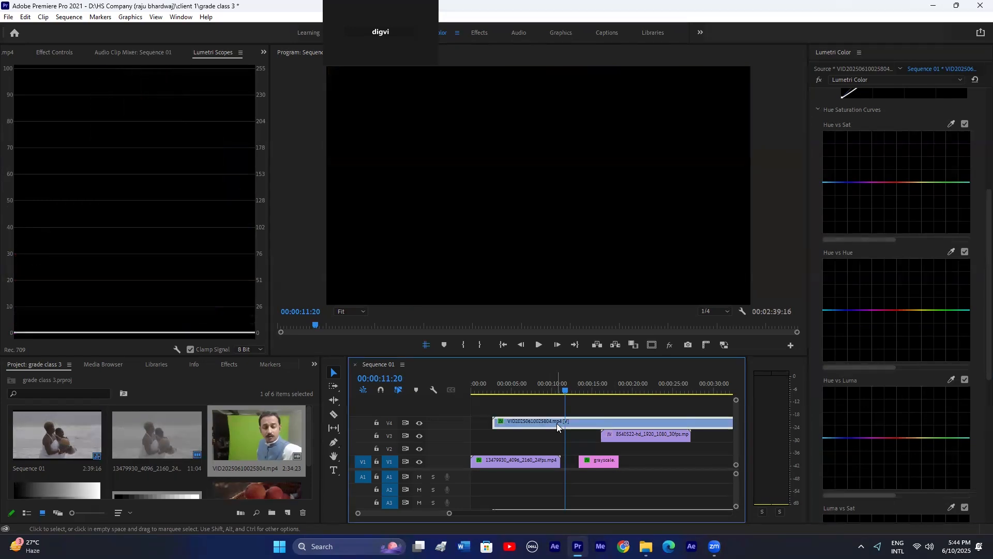
Step: Delete the green-screen clip from V4 and show the beach clip at 00:00:08:06 with a wider Lumetri Color panel
key(Delete)
click(539, 385)
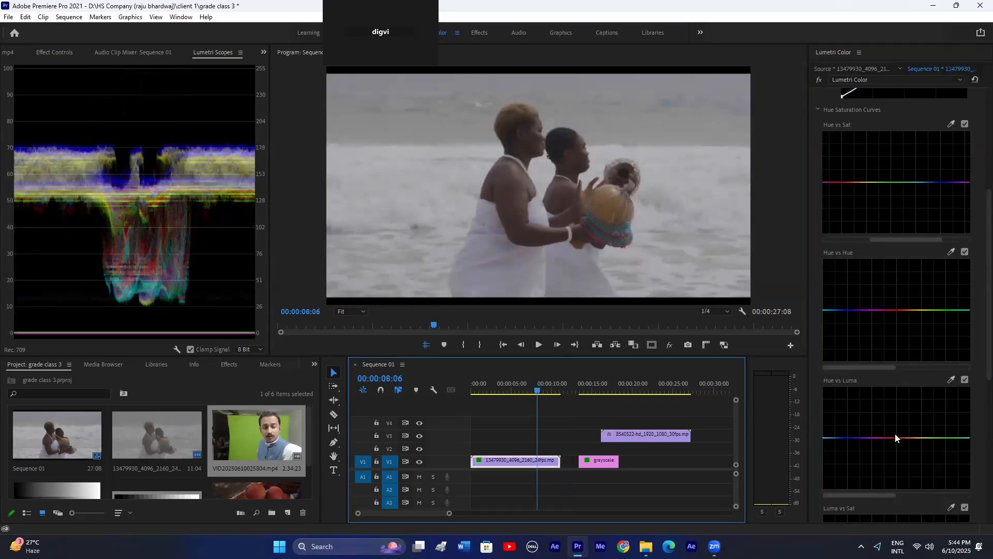
drag(807, 339, 687, 330)
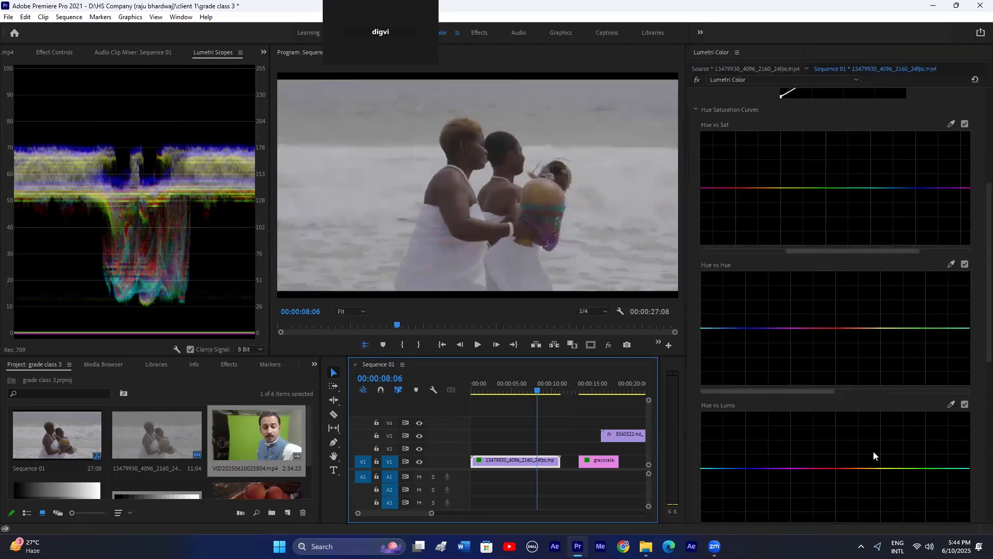
Step: Raise a peak between red and orange on the beach clip's Hue vs Luma curve and spread its outer points wider
scroll(873, 451, down, 2)
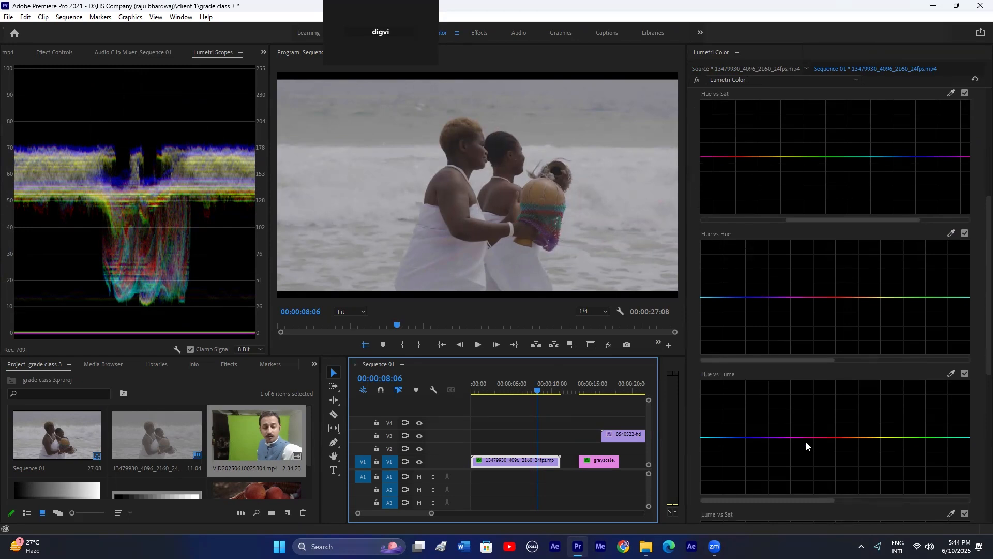
scroll(827, 434, down, 1)
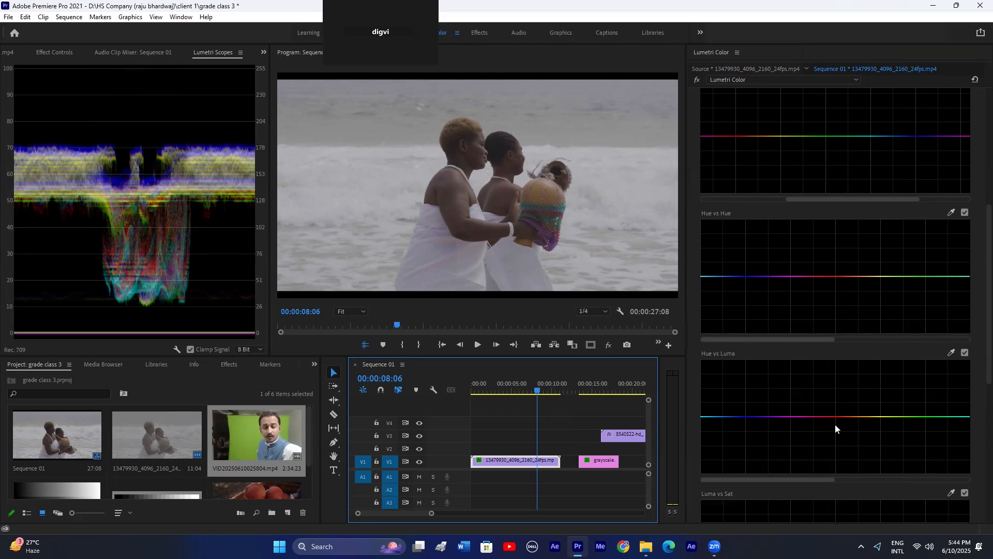
click(831, 416)
click(859, 416)
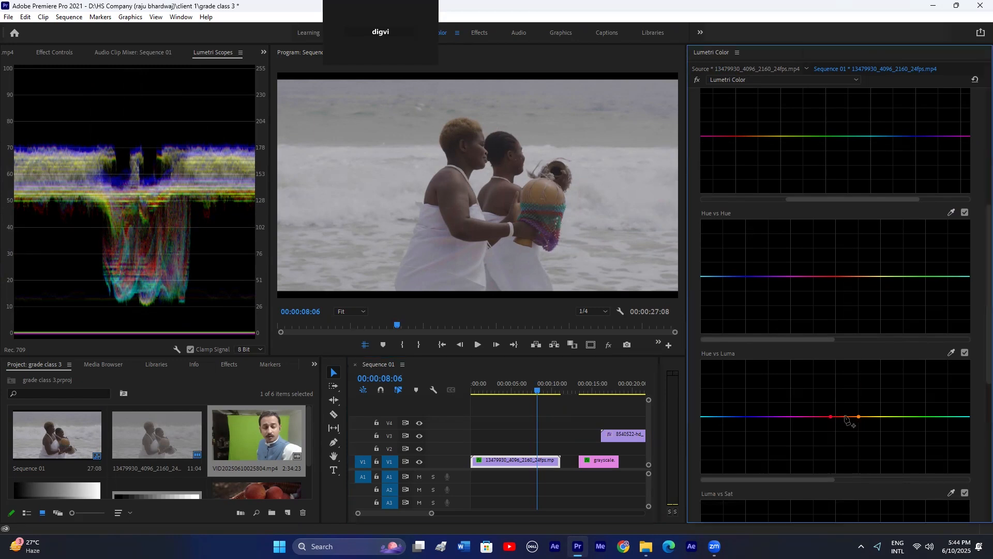
mouse_move(845, 417)
mouse_down()
mouse_move(846, 392)
mouse_move(850, 403)
mouse_up()
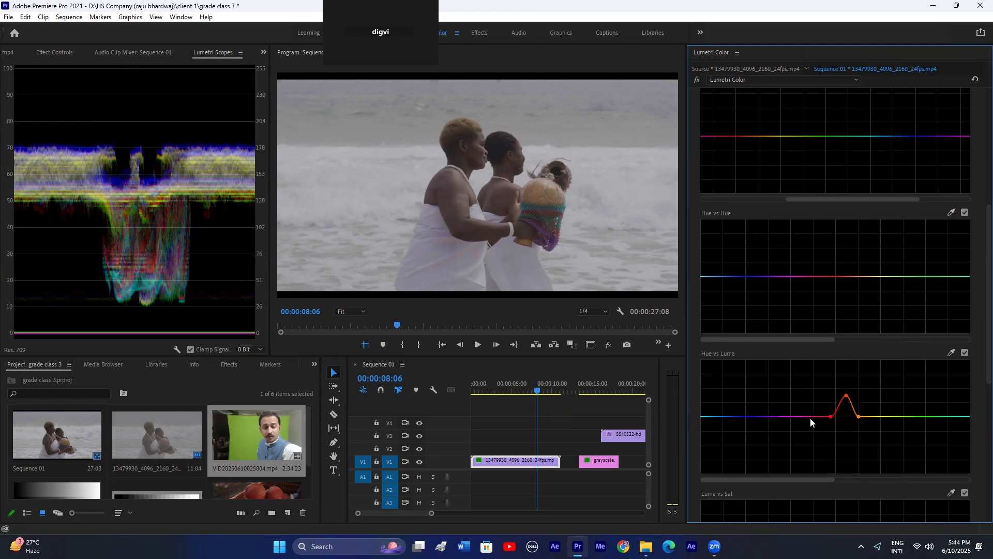
drag(830, 417, 868, 416)
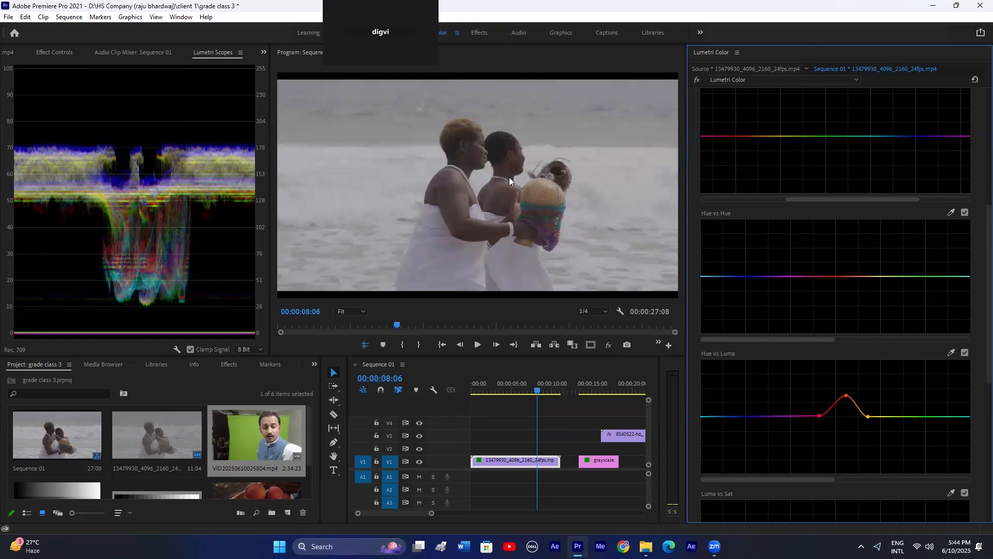
Step: Switch the Hue vs Luma curve off and on to compare the skin tones, and reset the curve
click(965, 353)
click(964, 353)
double_click(847, 396)
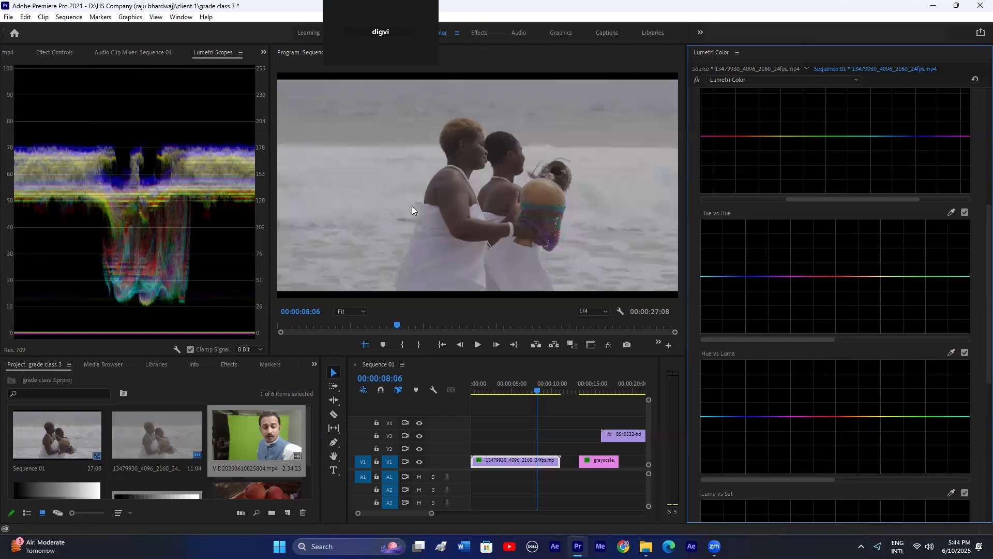
Step: Examine the Luma vs Sat and Sat vs Sat curves of the beach clip
scroll(788, 185, down, 1)
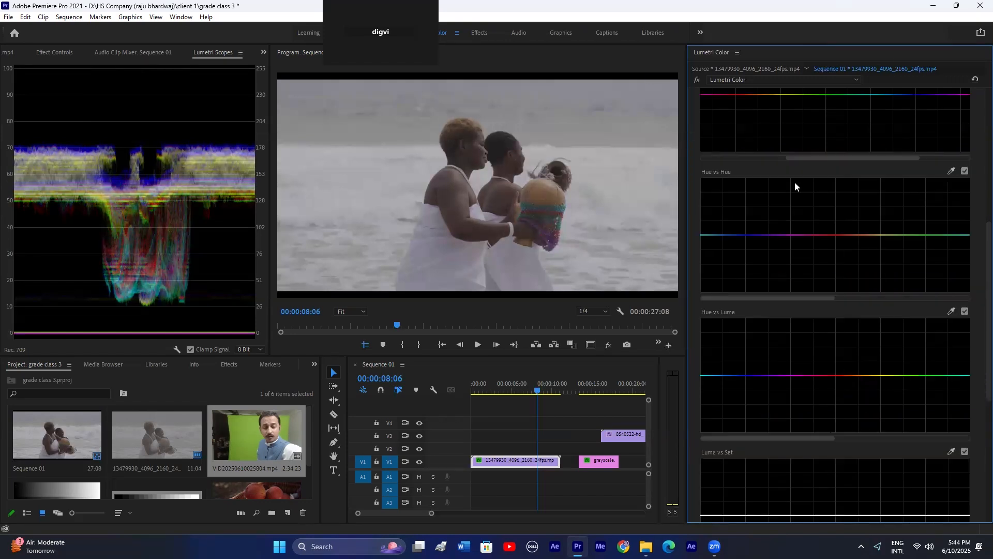
scroll(804, 271, down, 2)
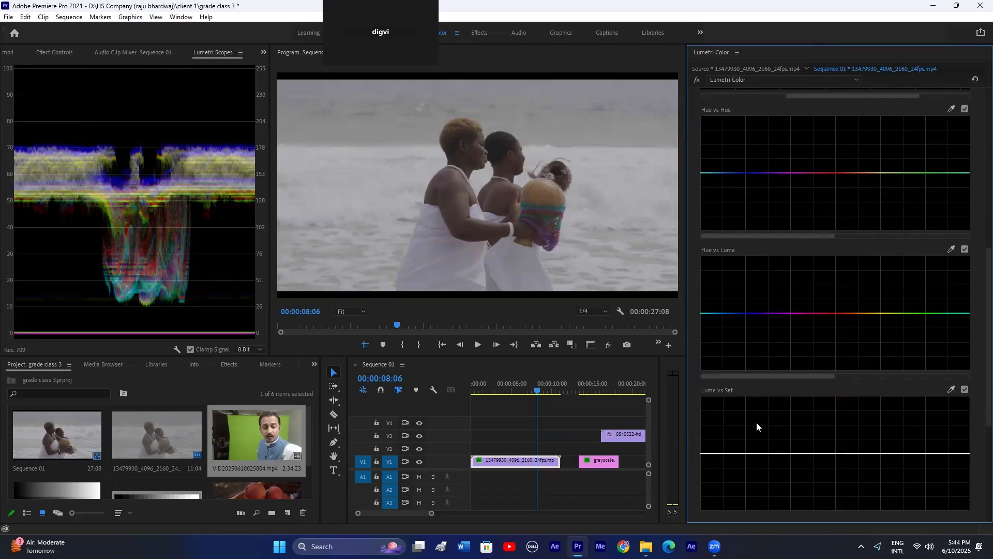
mouse_move(754, 454)
mouse_down()
mouse_move(756, 428)
mouse_move(753, 483)
mouse_move(773, 453)
mouse_up()
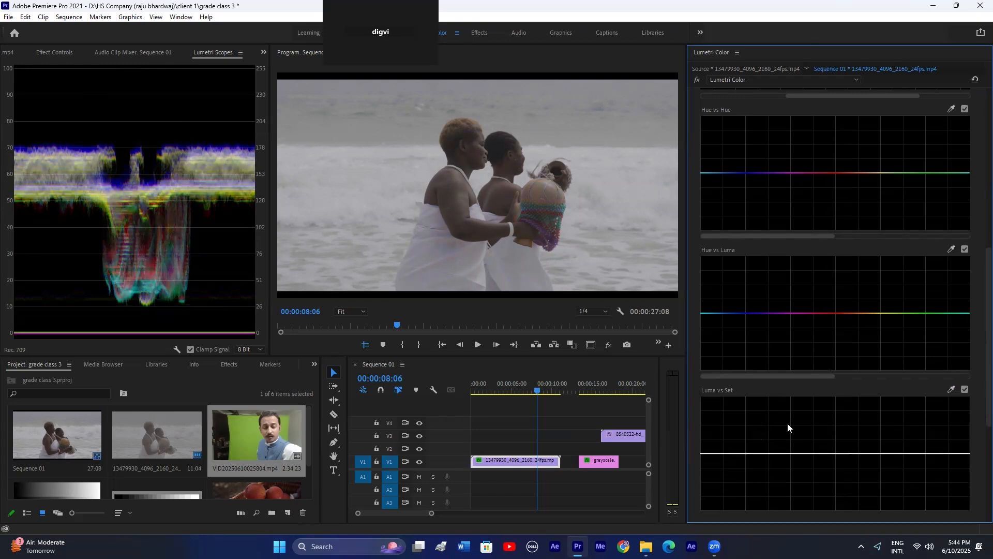
scroll(787, 424, down, 1)
scroll(787, 423, down, 2)
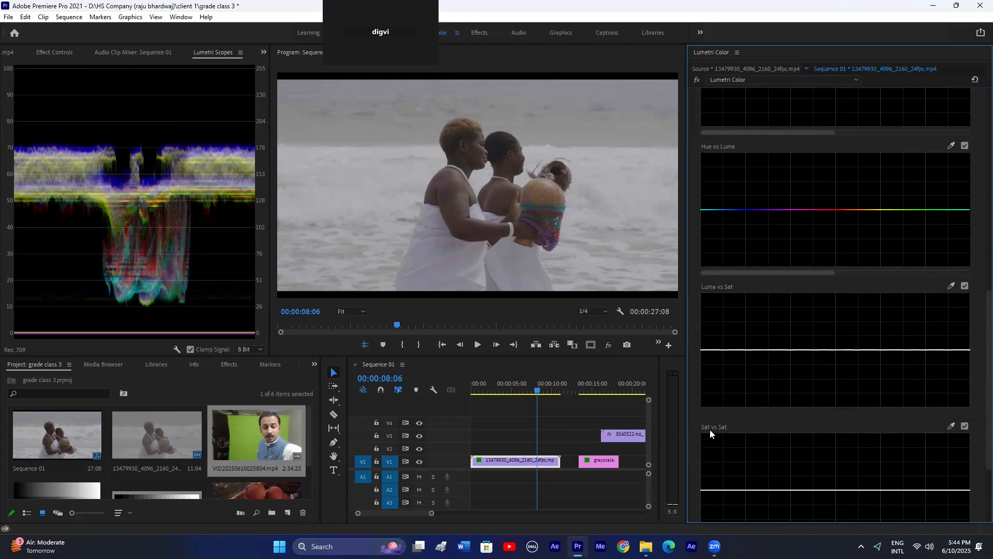
mouse_move(751, 490)
mouse_down()
mouse_move(750, 463)
mouse_move(751, 490)
mouse_up()
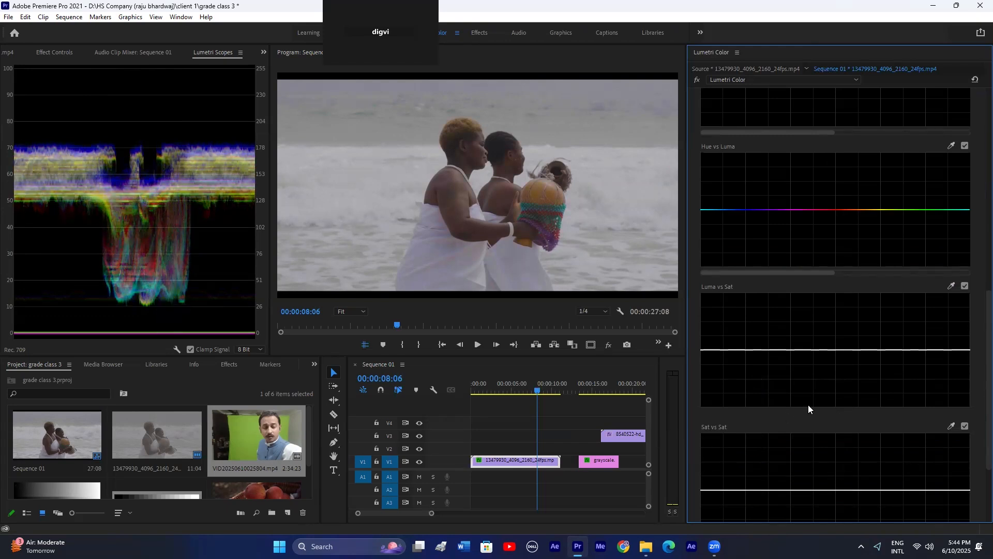
Step: Try lowering the saturation of the sampled face tone on the Luma vs Sat curve, and reset the curve
click(951, 286)
click(537, 187)
drag(802, 350, 802, 373)
double_click(802, 373)
Step: Collapse the Curves section of the beach clip's Lumetri Color effect
scroll(812, 340, up, 2)
scroll(806, 337, up, 5)
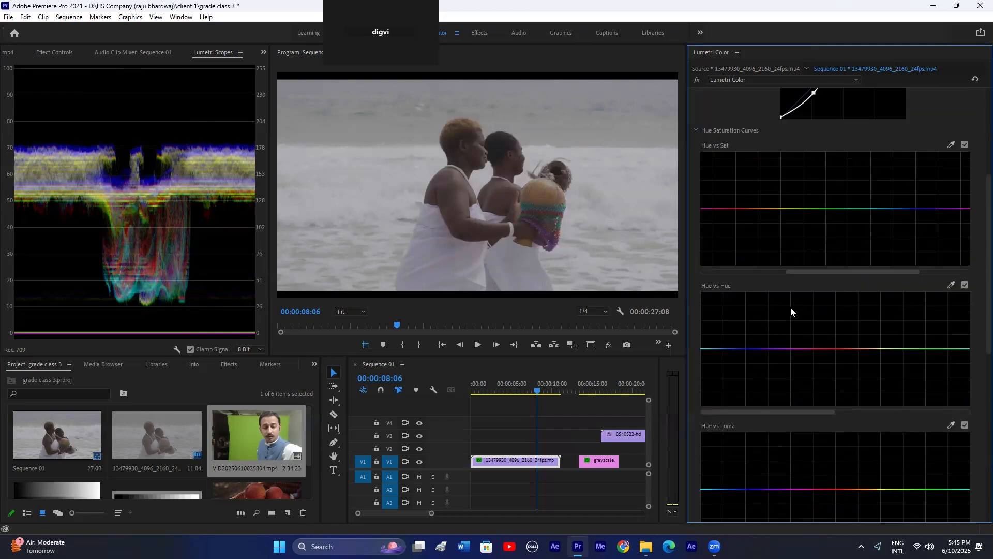
scroll(791, 311, up, 4)
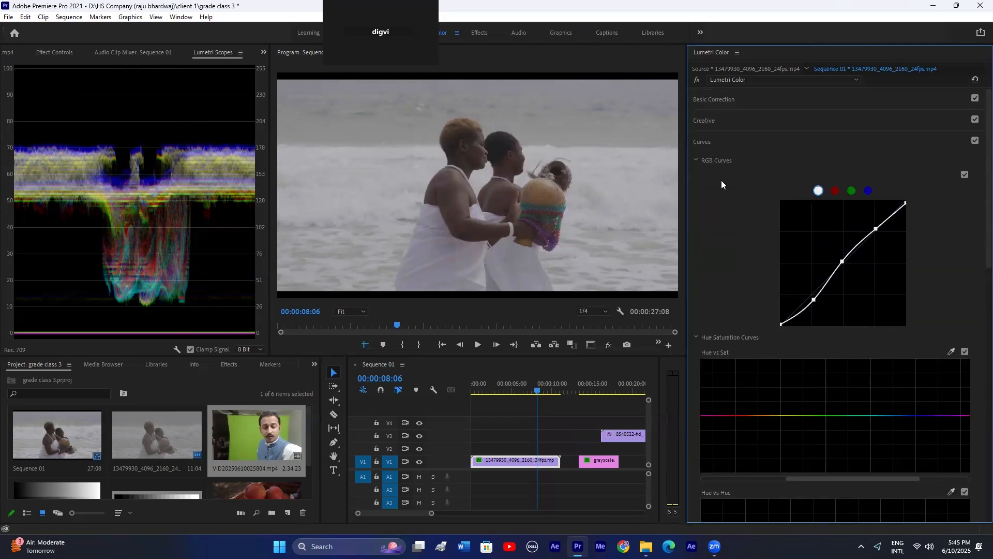
click(713, 139)
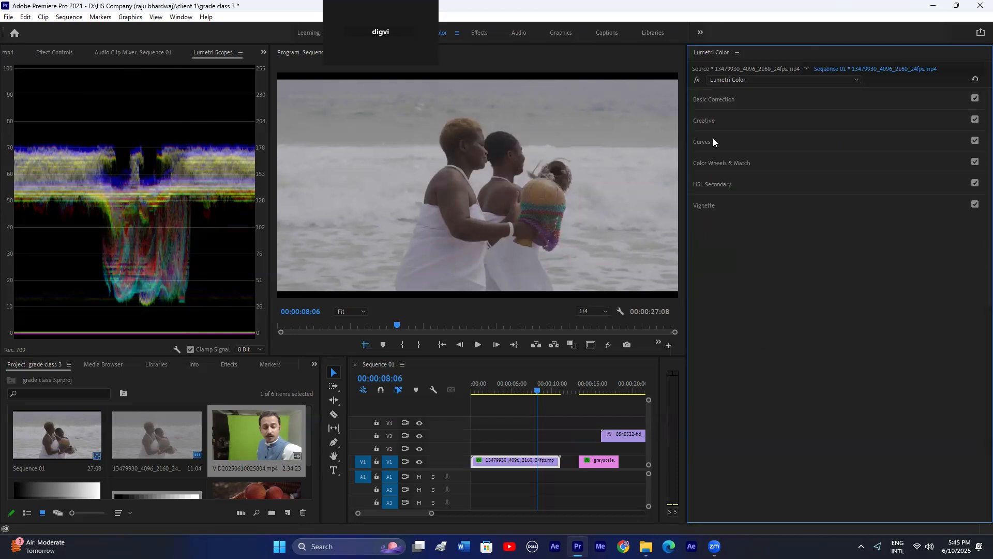
Step: Review the beach clip's Basic Correction and Curves sections, leaving both collapsed
click(716, 98)
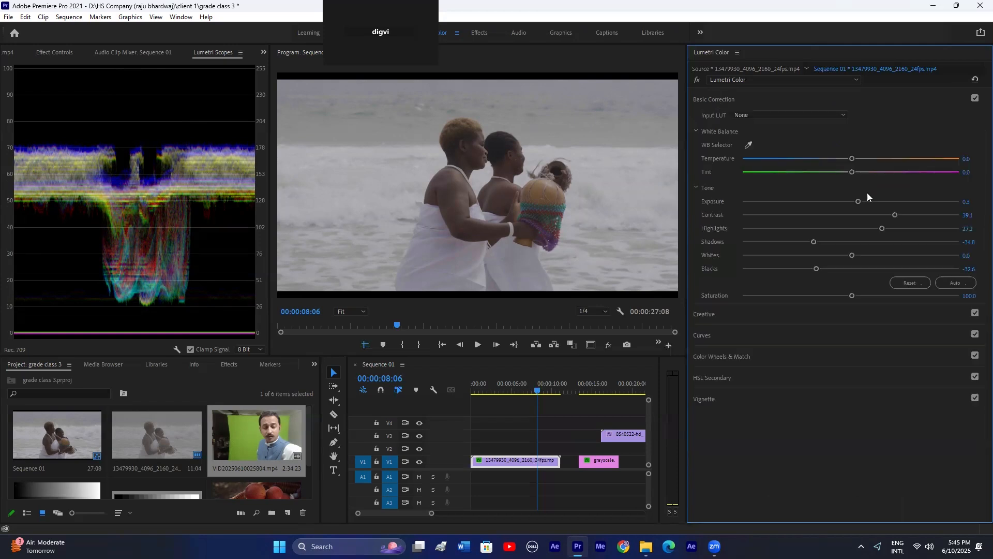
click(716, 97)
click(703, 140)
click(724, 98)
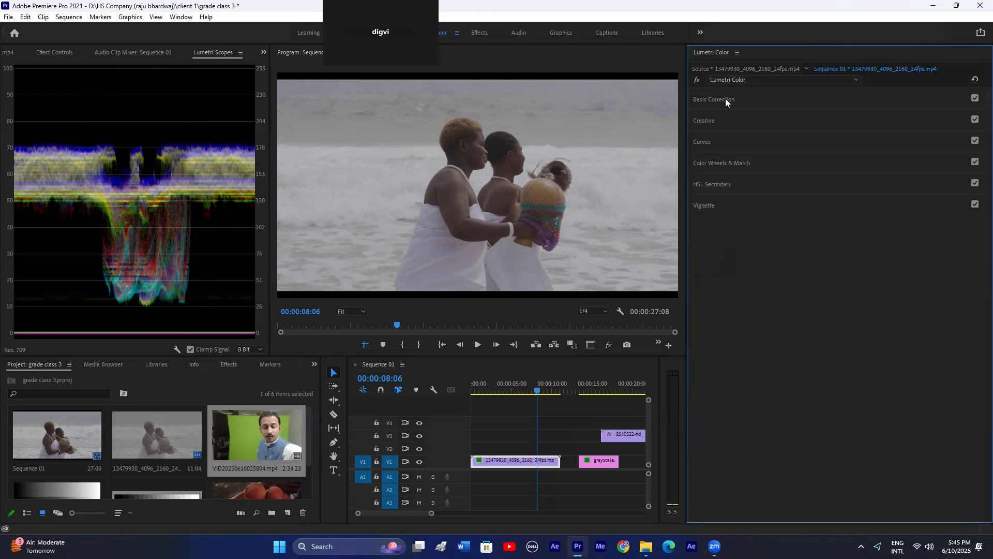
click(725, 101)
click(721, 100)
click(709, 143)
click(709, 141)
Step: Toggle the Lumetri Color bypass repeatedly to compare the beach clip before and after correction
click(699, 80)
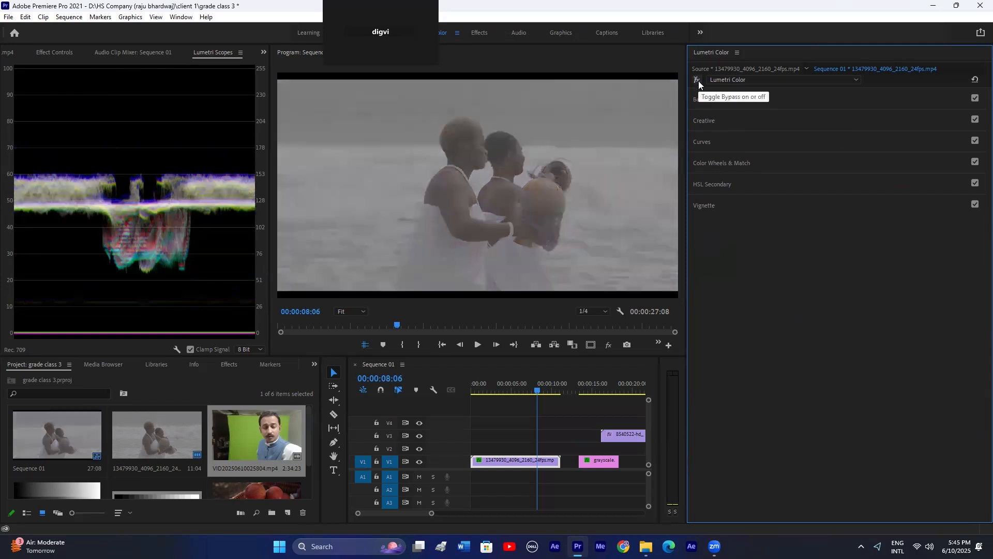
click(698, 81)
click(698, 81)
click(698, 80)
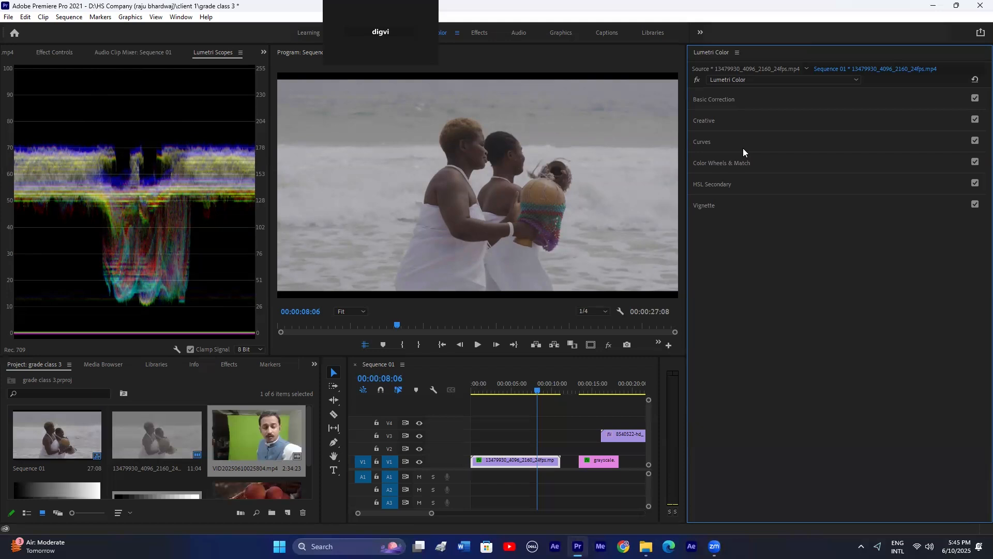
Step: Open Color Wheels & Match and test red, blue, magenta and green tints on the Shadows wheel, finishing with the wheel reset
click(713, 164)
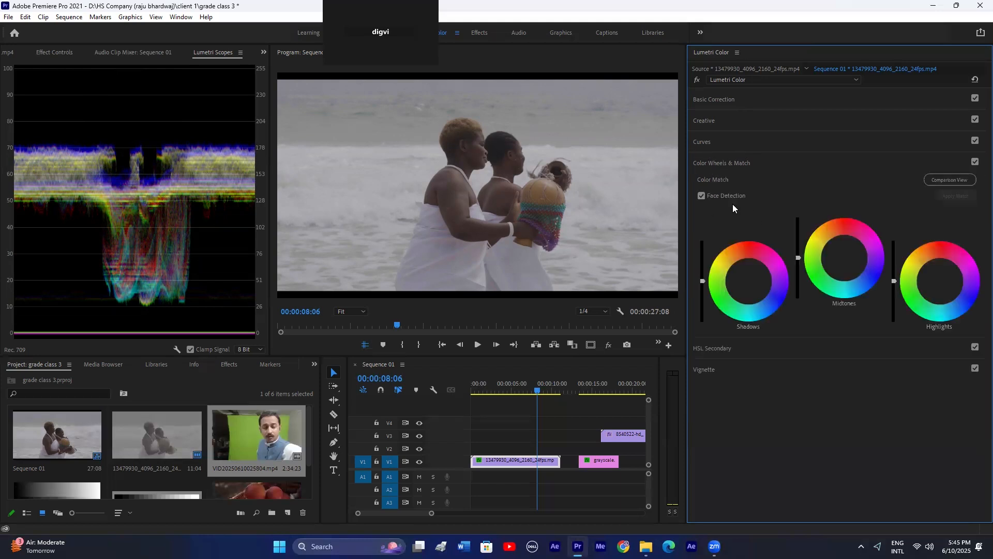
click(745, 255)
click(762, 299)
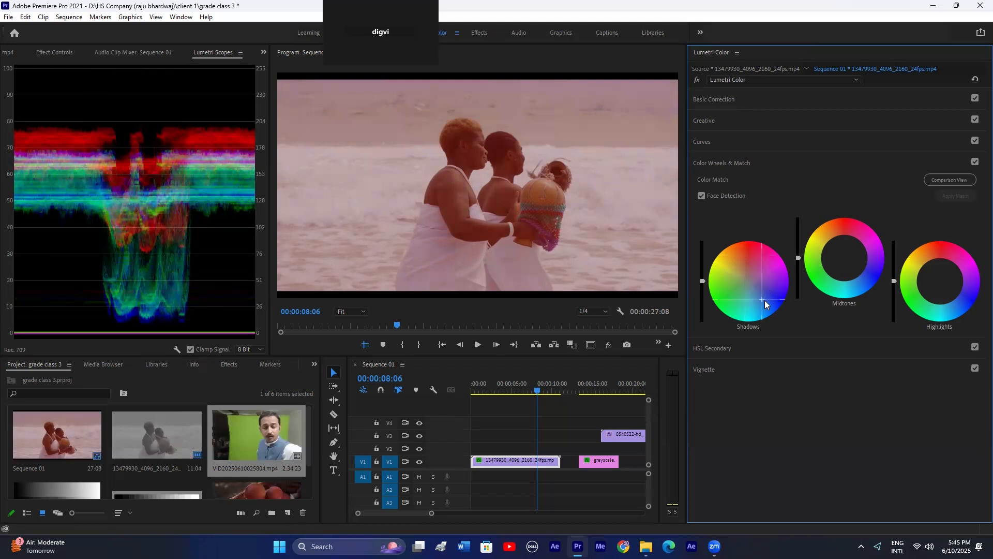
click(772, 261)
click(736, 286)
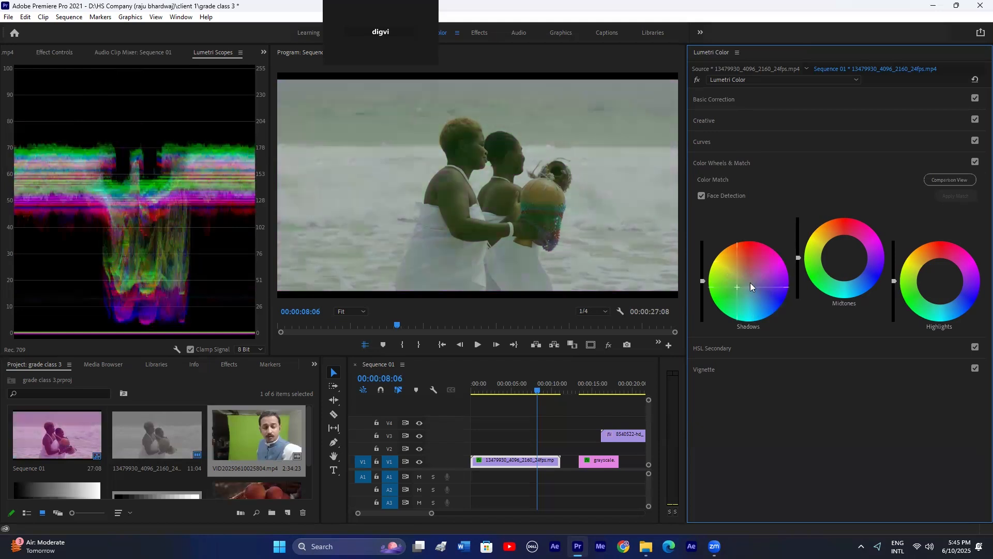
double_click(757, 277)
Step: Switch to Chrome and search Google Images for "color grade"
click(623, 547)
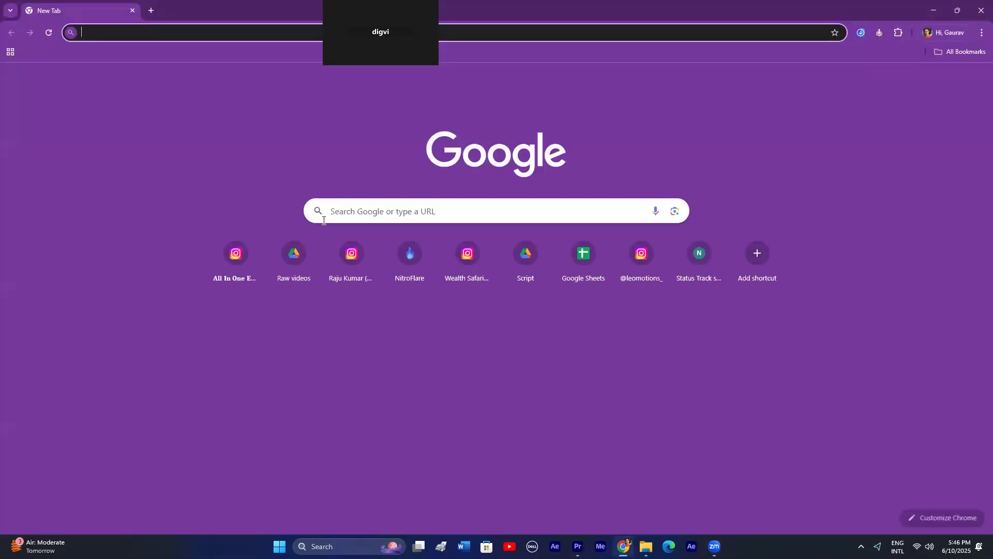
click(356, 213)
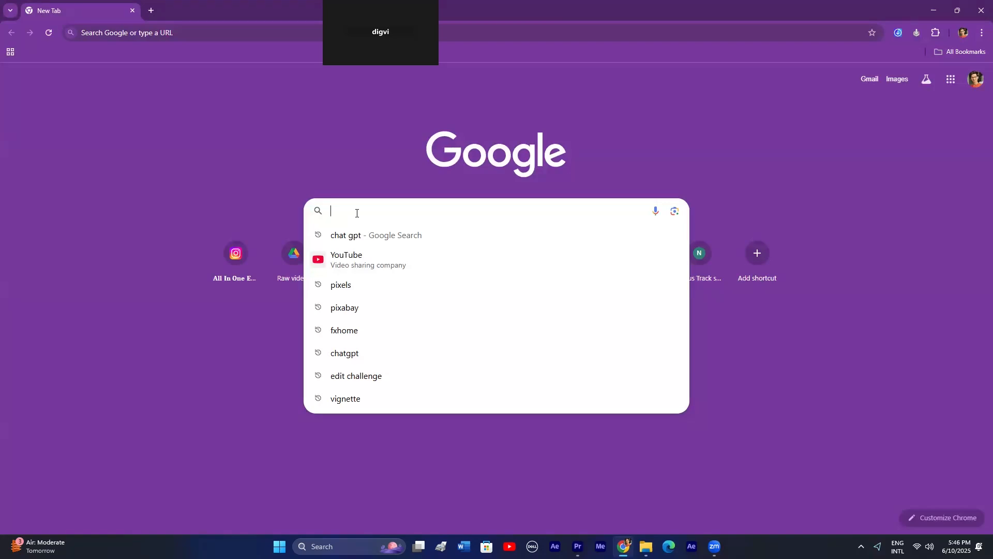
text(color grade)
key(Return)
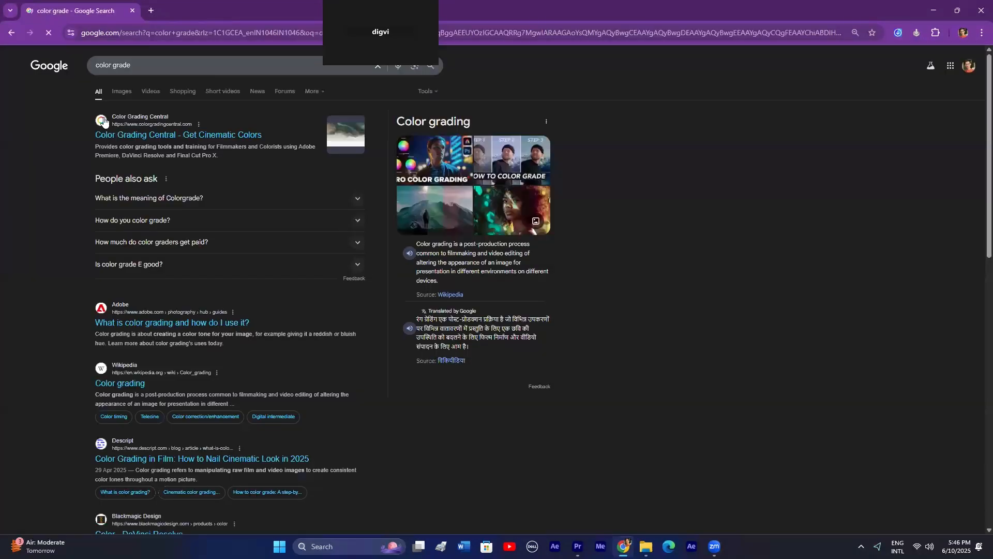
click(120, 89)
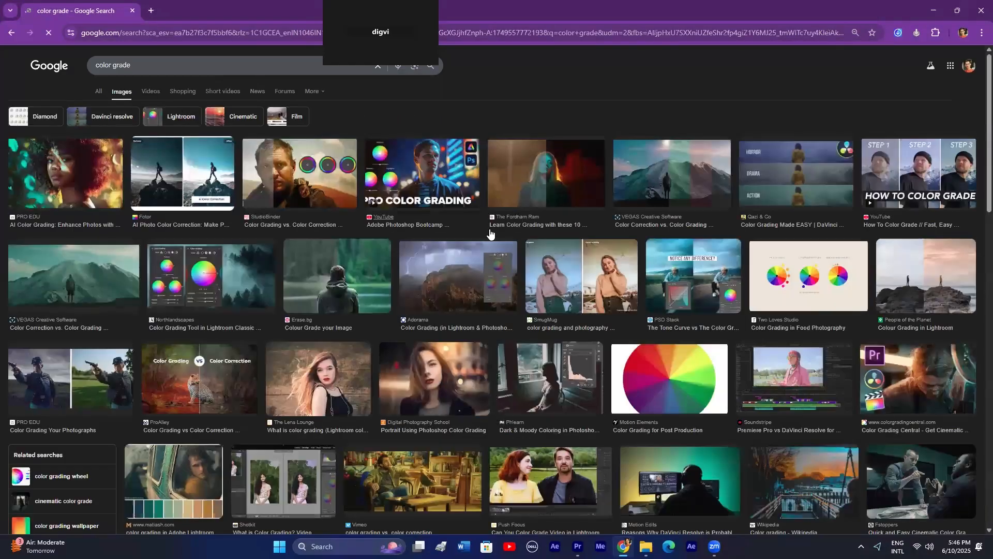
Step: Preview the Color Grading 101 and mobile color grading apps images, and return to Premiere Pro
scroll(551, 281, down, 4)
scroll(552, 281, down, 2)
click(734, 267)
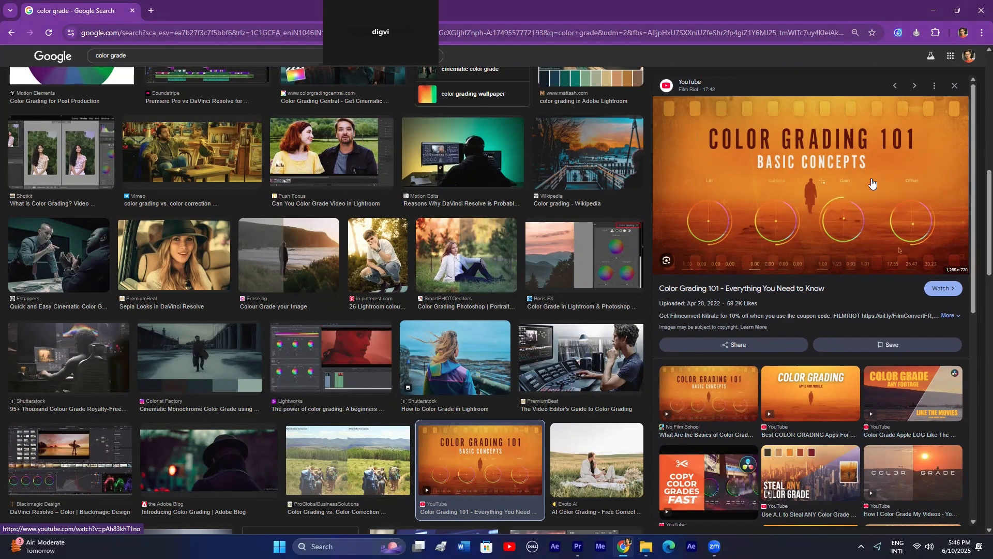
click(802, 399)
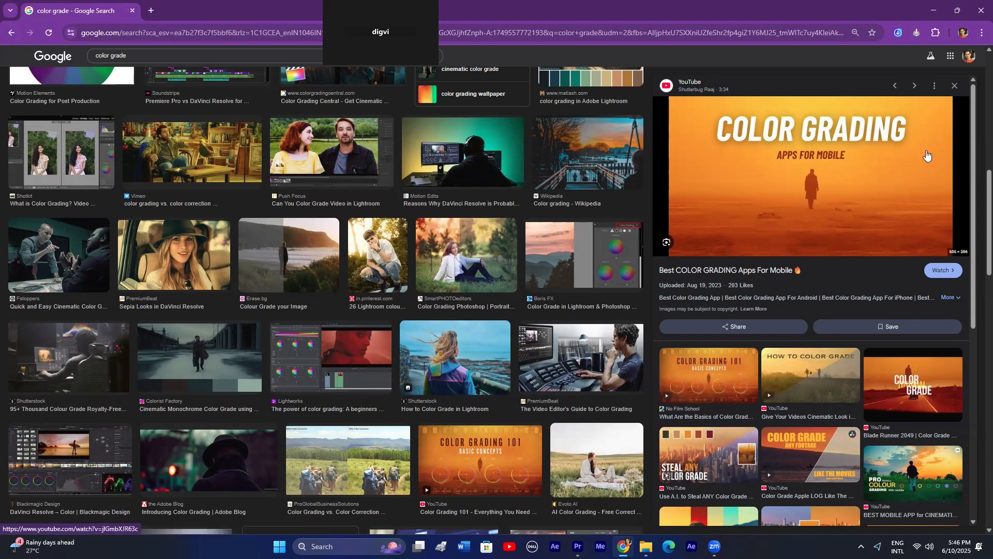
click(588, 494)
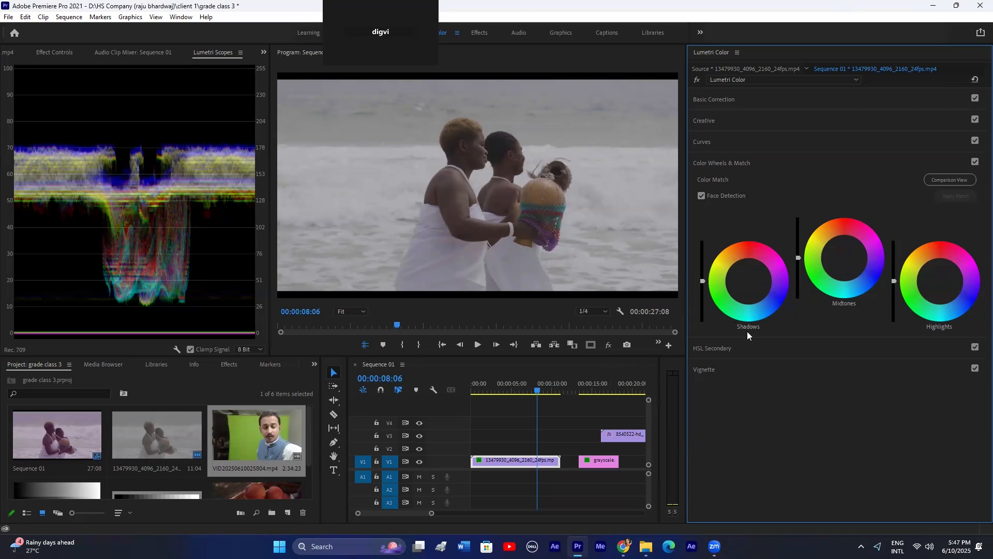
Step: Test a strong red tint and a strong blue tint on the Shadows wheel, resetting the wheel after each
click(752, 247)
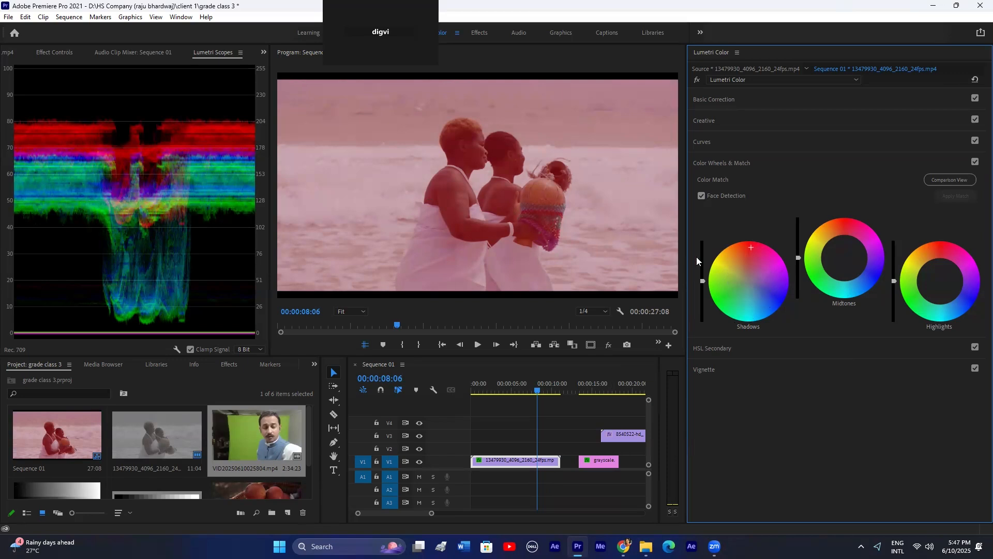
double_click(747, 272)
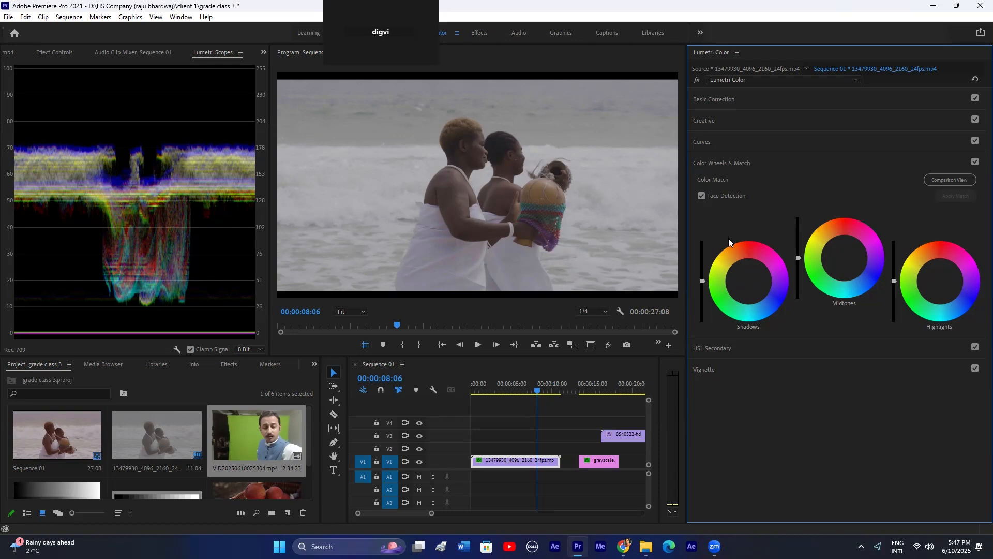
click(770, 301)
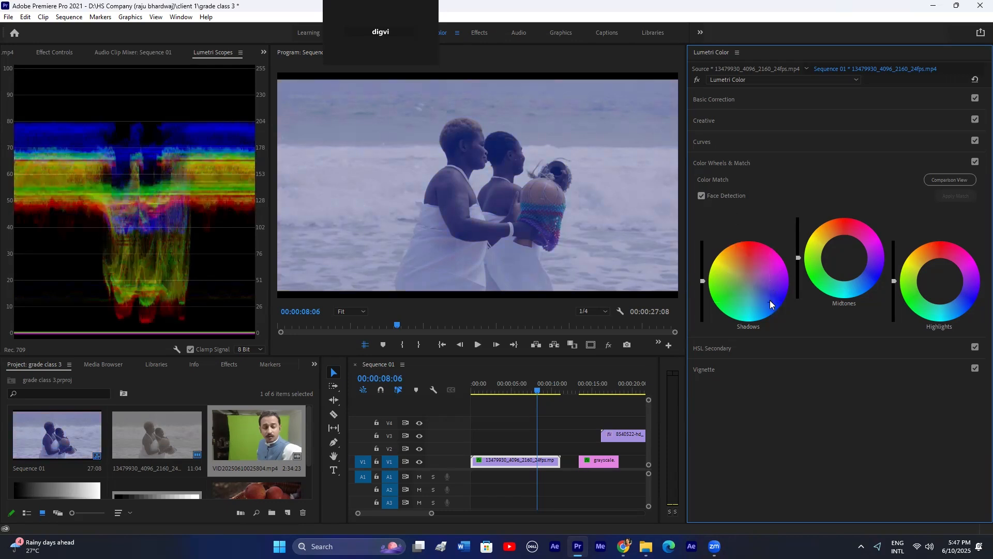
double_click(760, 292)
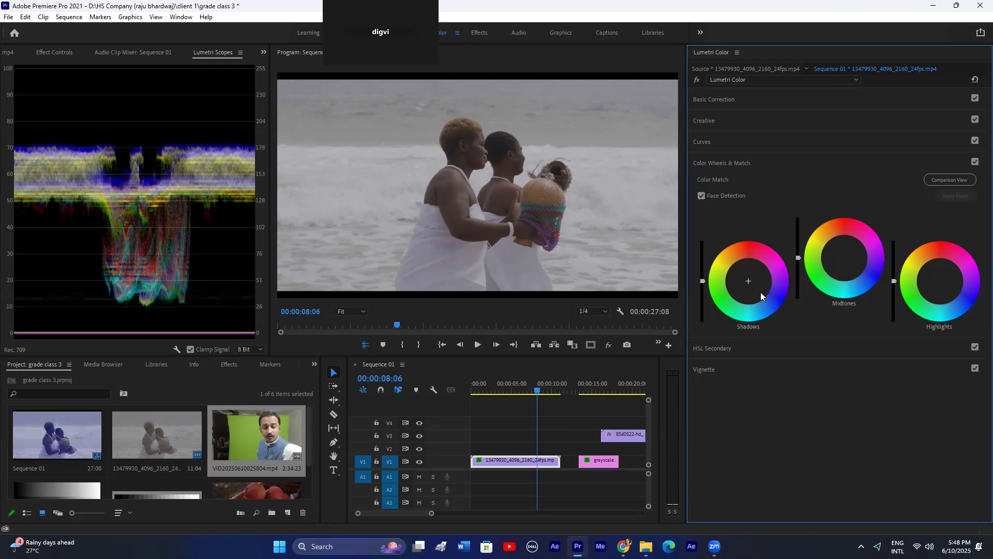
Step: Try a subtle blue tint and a subtle warm red-orange tint on the Shadows wheel, finishing with the wheel reset
drag(747, 280, 753, 288)
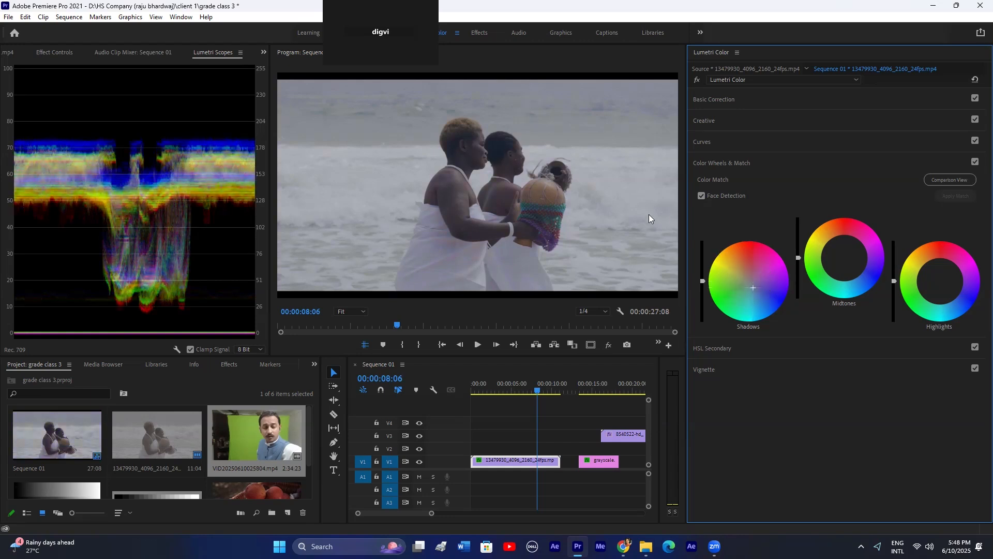
drag(753, 288, 753, 287)
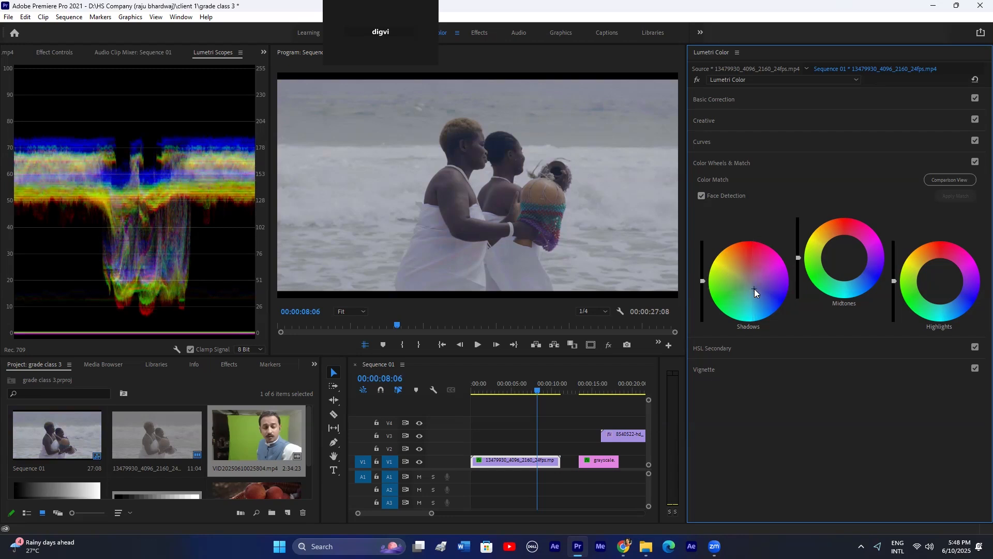
drag(758, 288, 744, 273)
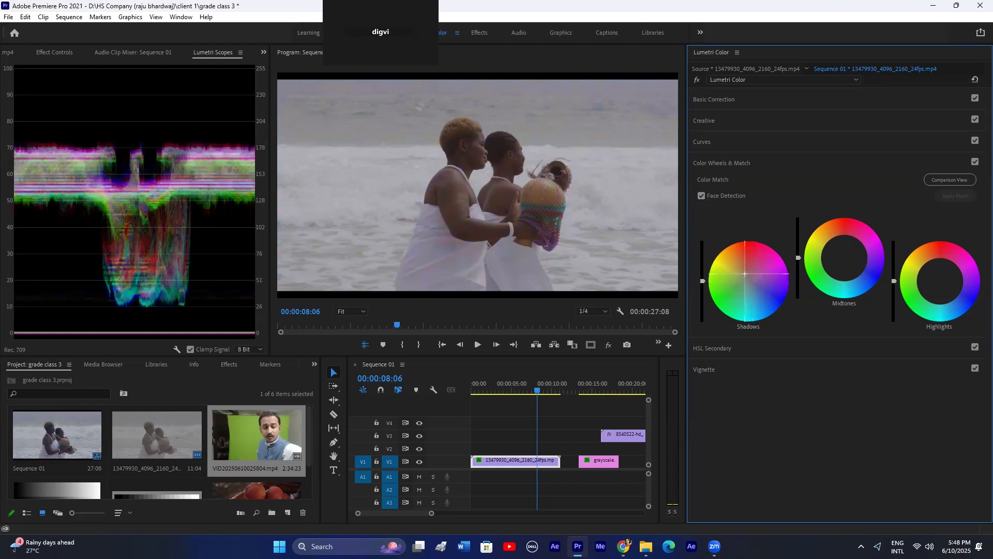
drag(743, 274, 740, 274)
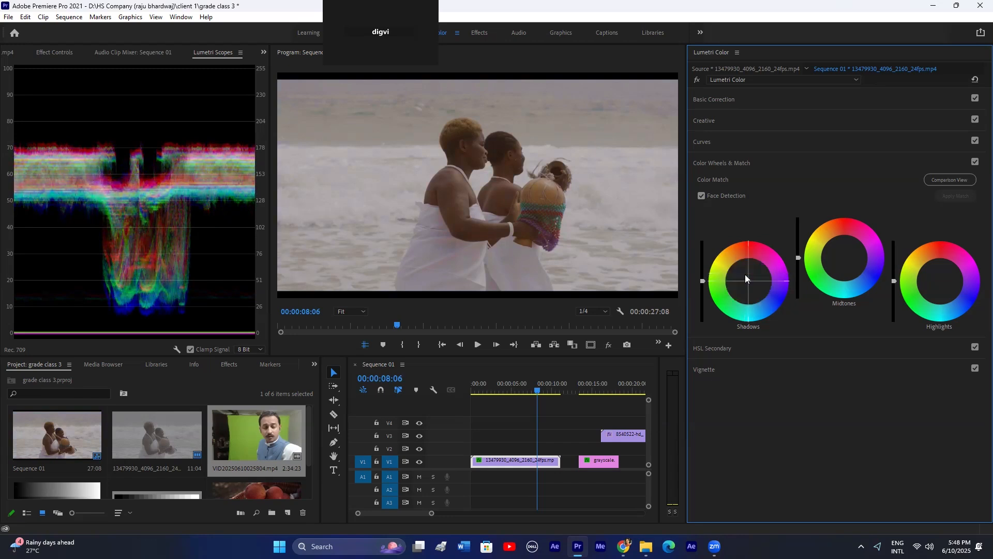
double_click(745, 274)
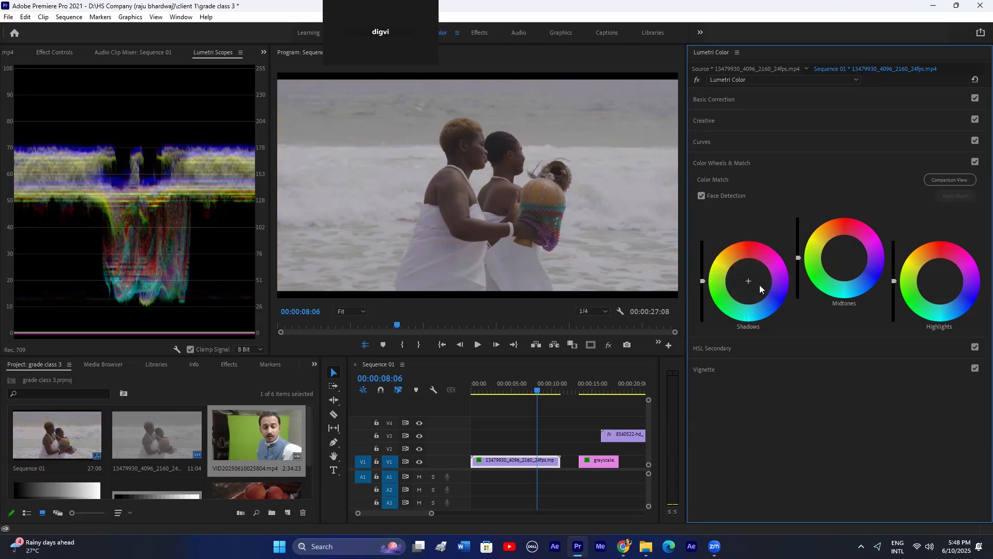
Step: Shift the Shadows wheel slightly from its centre toward red to warm the beach clip's shadows
mouse_move(749, 281)
mouse_down()
mouse_move(746, 272)
mouse_move(746, 284)
mouse_up()
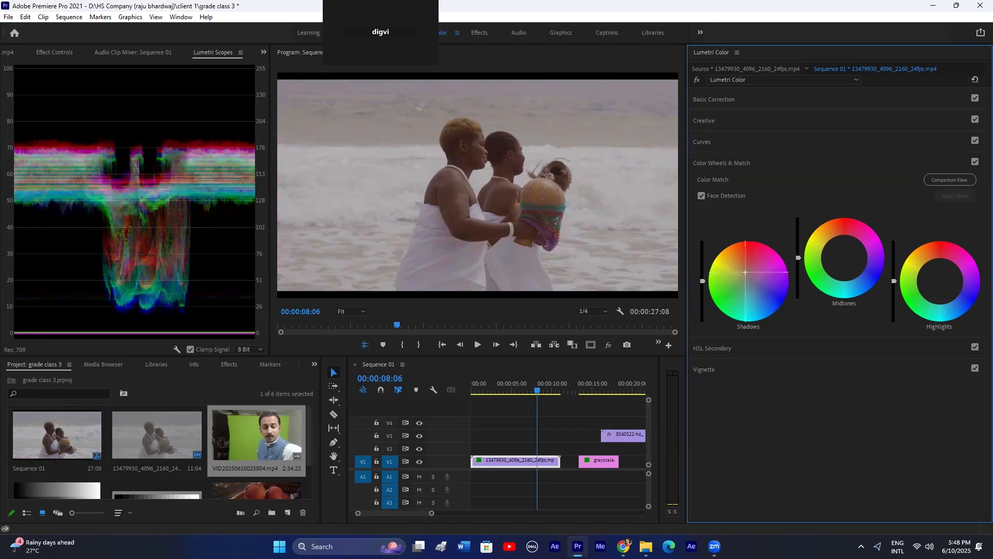
Step: Reset the shadows wheel, and tint the shadows, midtones and highlights wheels slightly toward orange-red
double_click(746, 280)
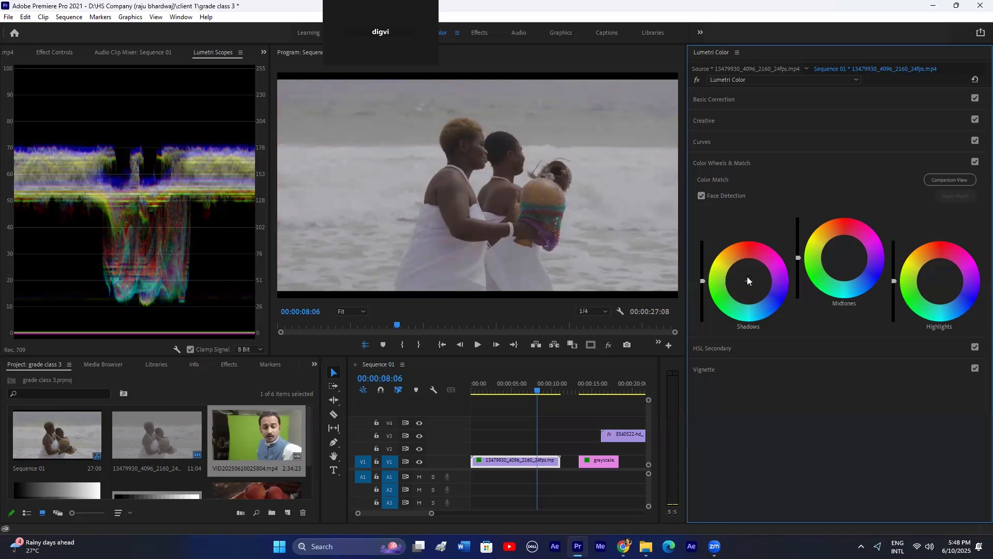
drag(748, 280, 748, 278)
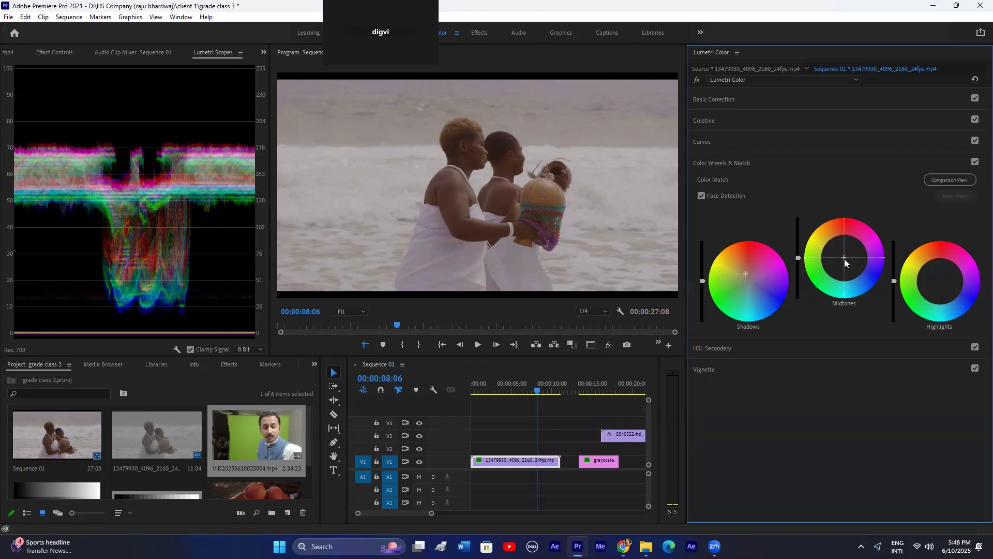
drag(844, 257, 844, 256)
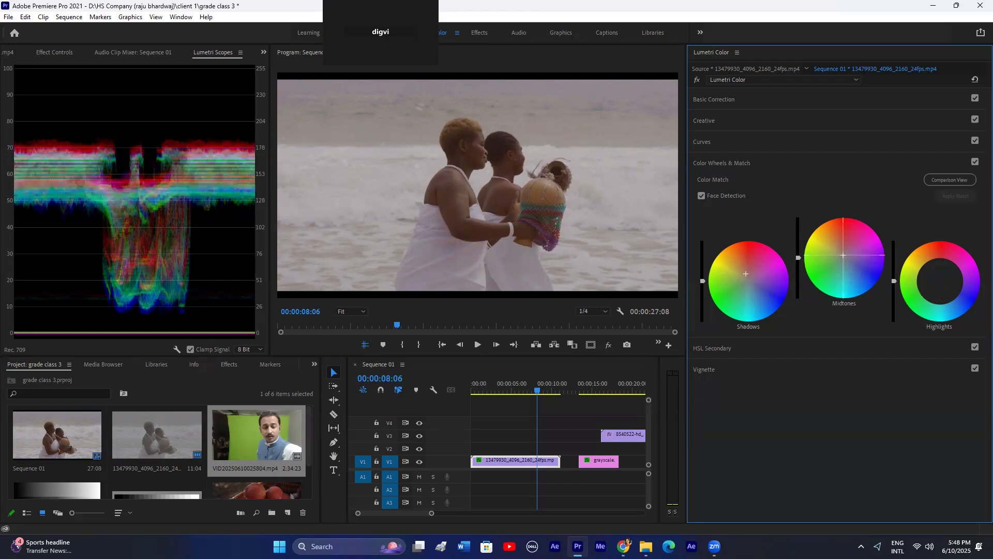
drag(937, 280, 938, 278)
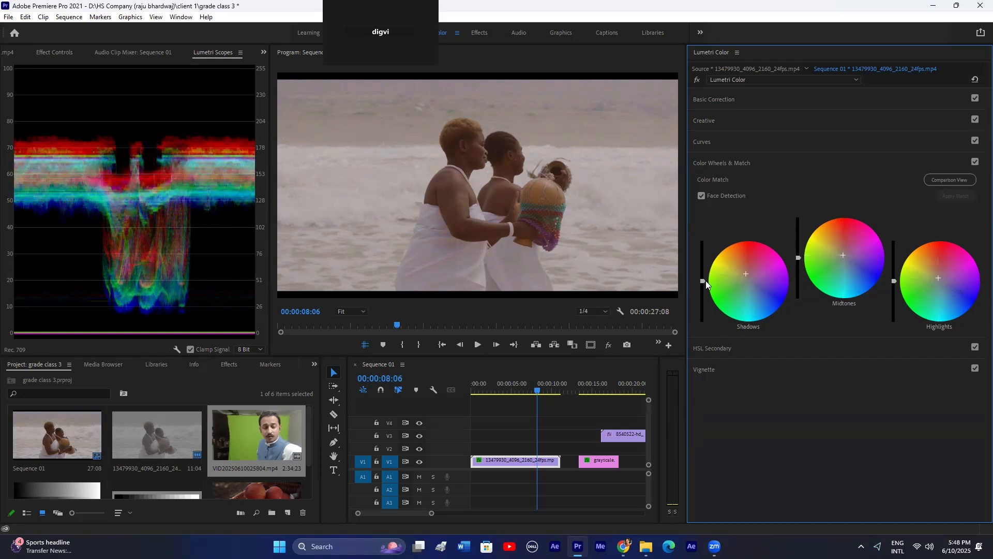
Step: Slightly lower the shadows level and raise the midtones level, trying a higher highlights level and resetting it
drag(703, 281, 703, 285)
click(799, 257)
drag(798, 254, 798, 249)
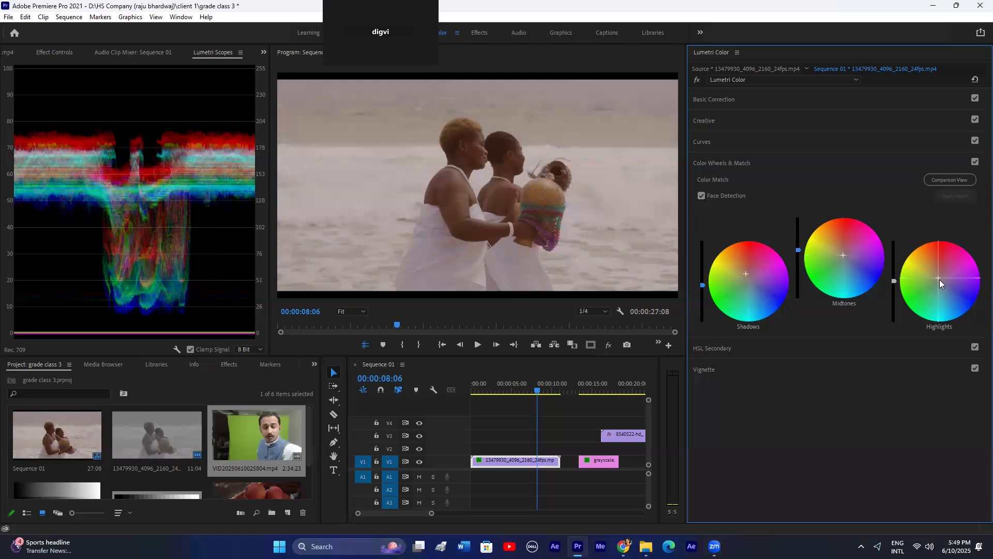
drag(894, 280, 894, 276)
double_click(894, 283)
Step: Reset all three color wheels and the shadows and midtones level sliders to their defaults
double_click(848, 257)
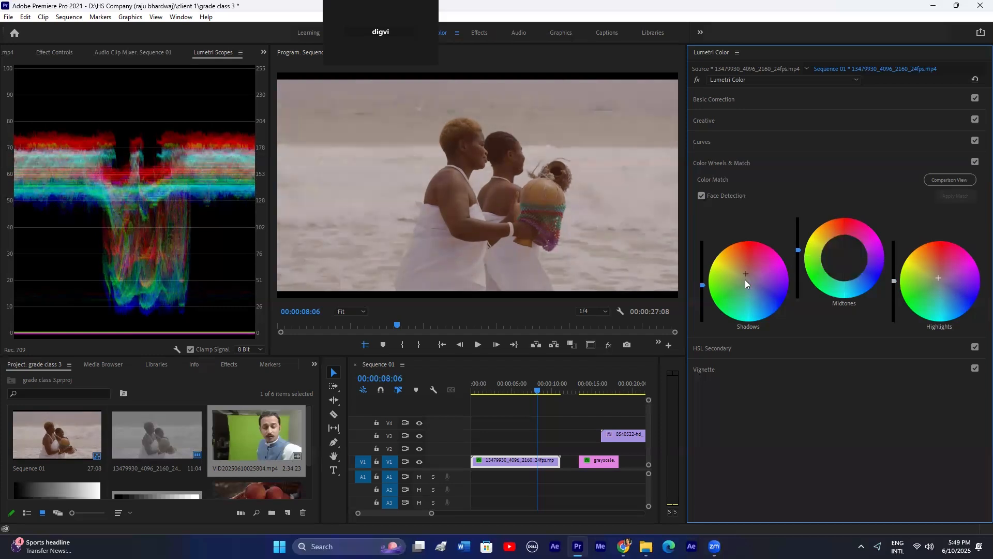
double_click(745, 280)
double_click(937, 280)
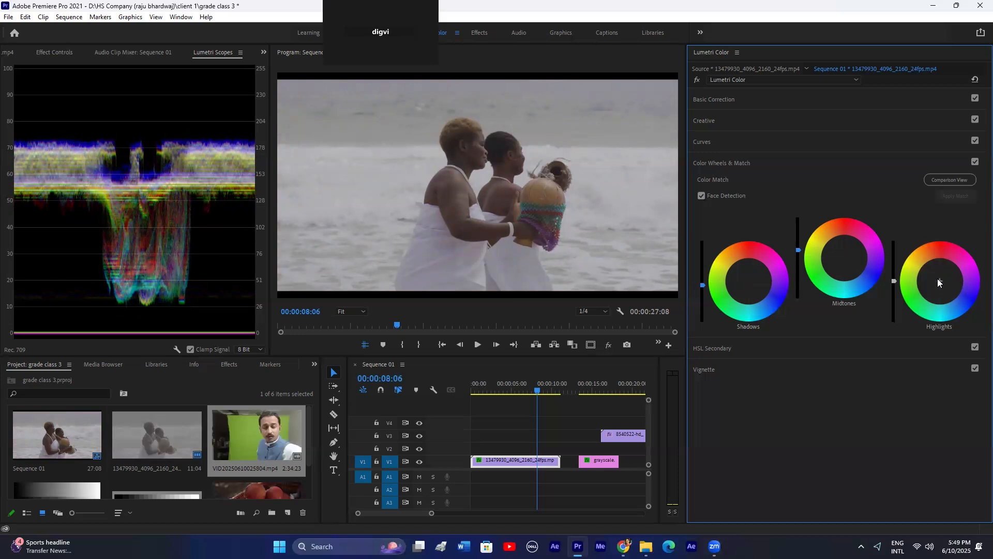
double_click(703, 284)
double_click(797, 250)
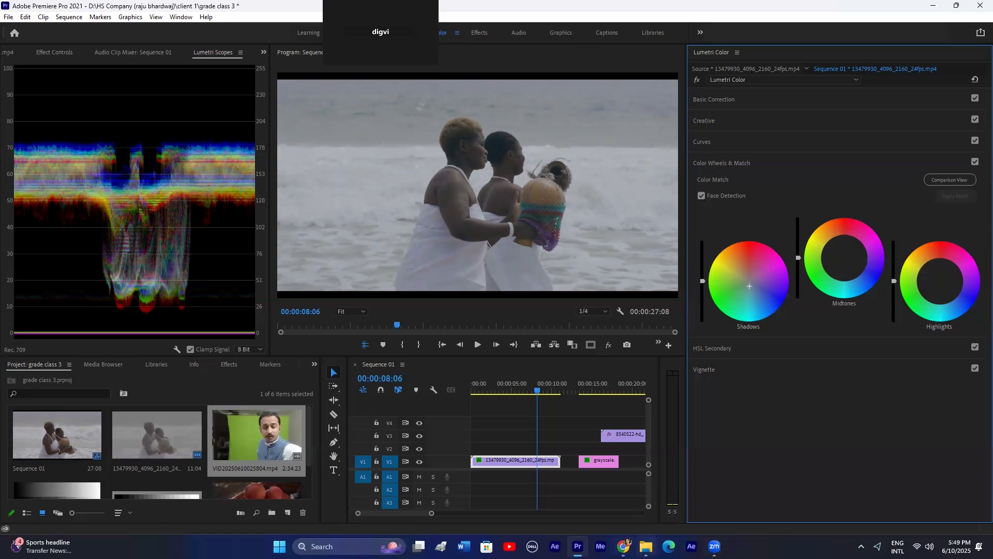
Step: Try a strong orange cast by pushing the shadows, midtones and highlights wheels well toward orange
click(625, 545)
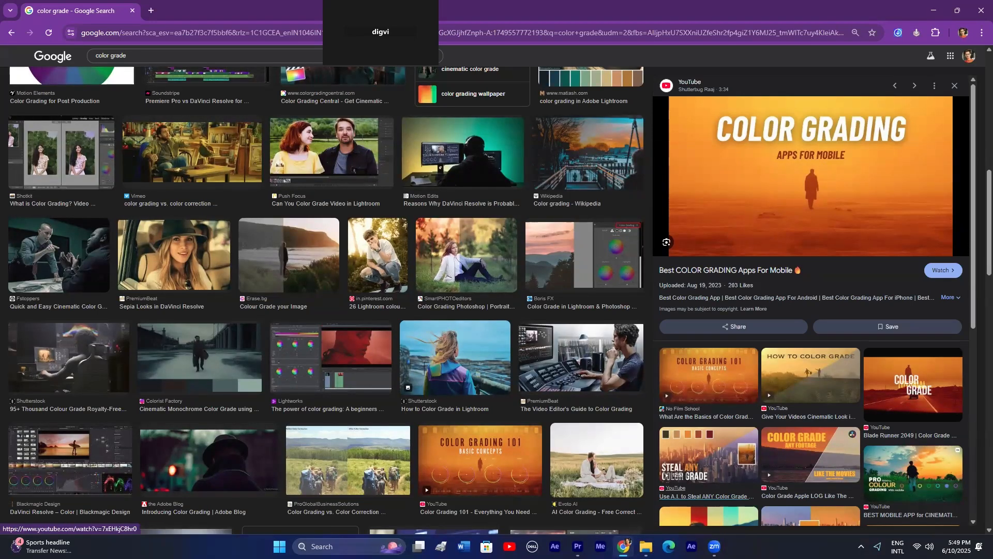
click(624, 546)
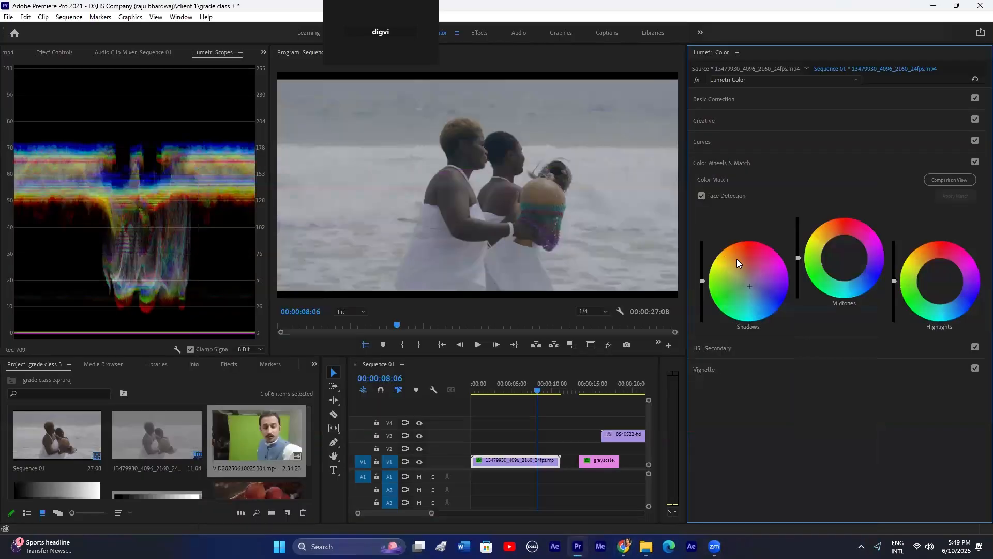
drag(736, 259, 749, 251)
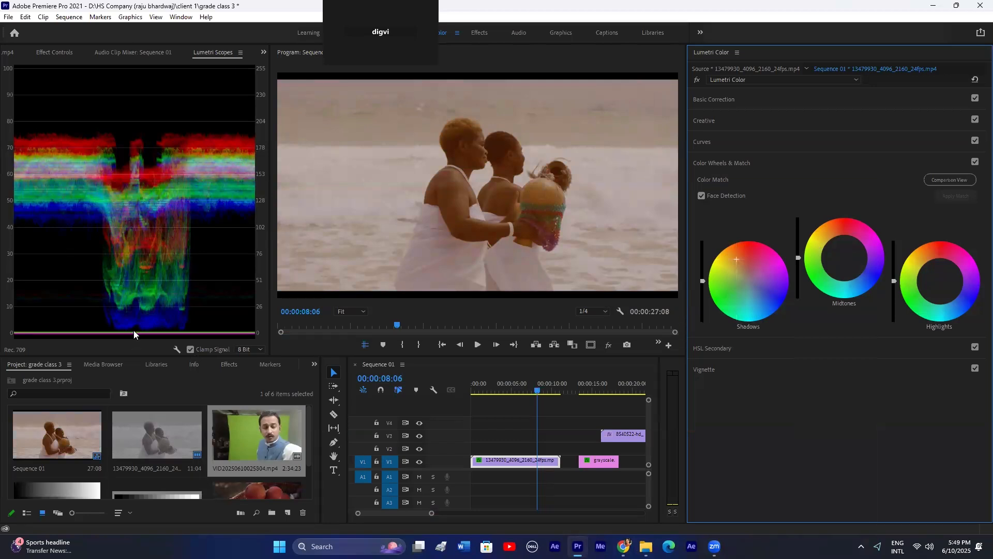
click(837, 237)
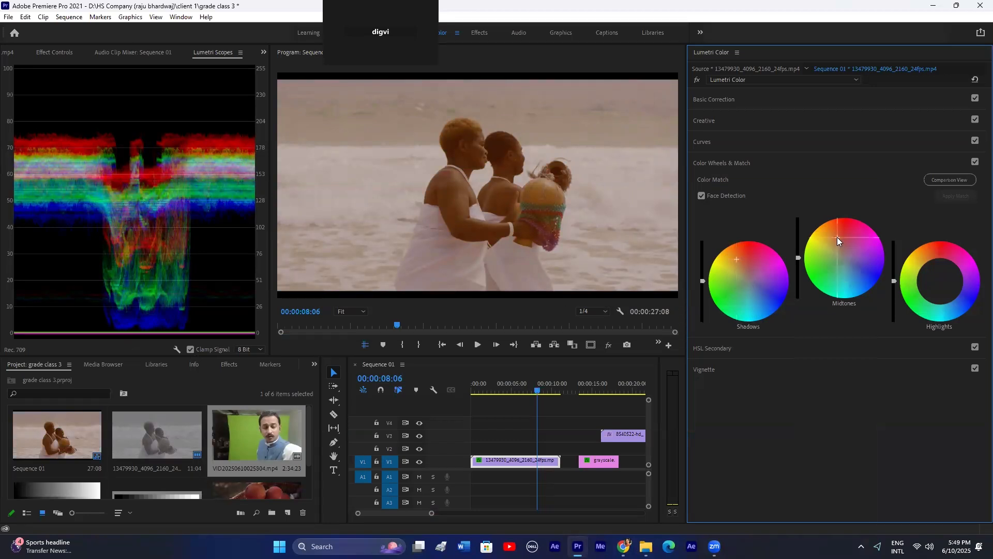
click(933, 254)
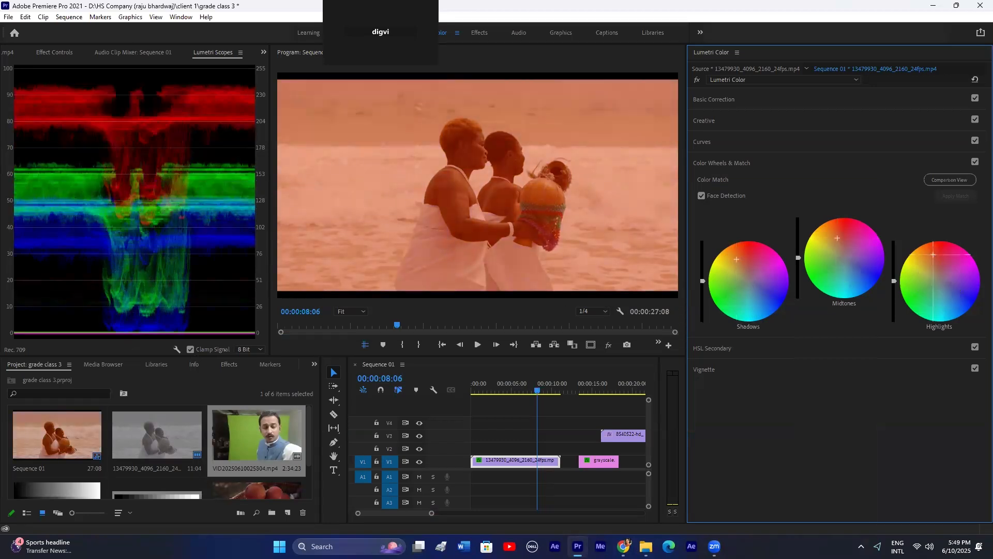
drag(933, 253, 932, 258)
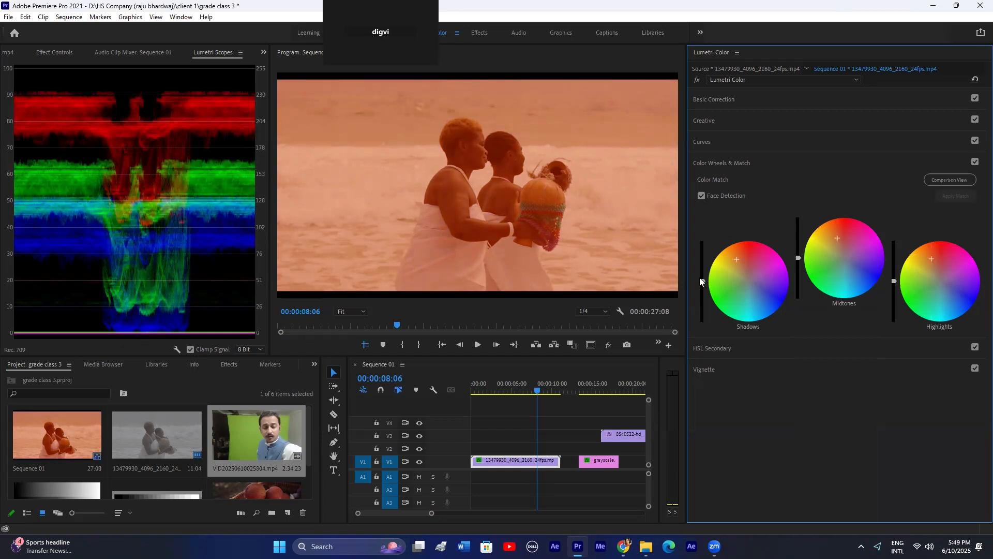
Step: Lower the shadows level slightly, and raise the midtones and highlights levels a little
drag(702, 281, 702, 284)
drag(798, 257, 798, 253)
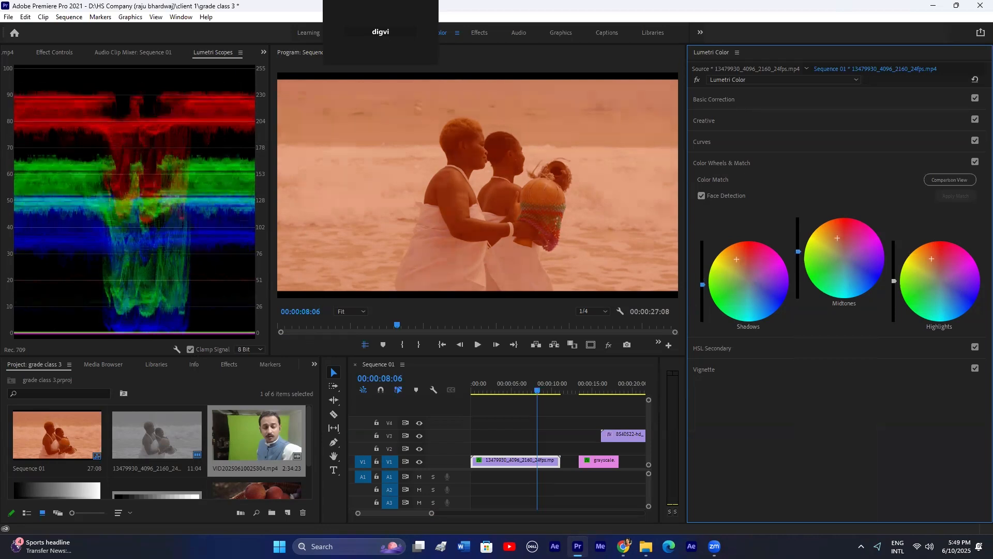
drag(893, 281, 893, 280)
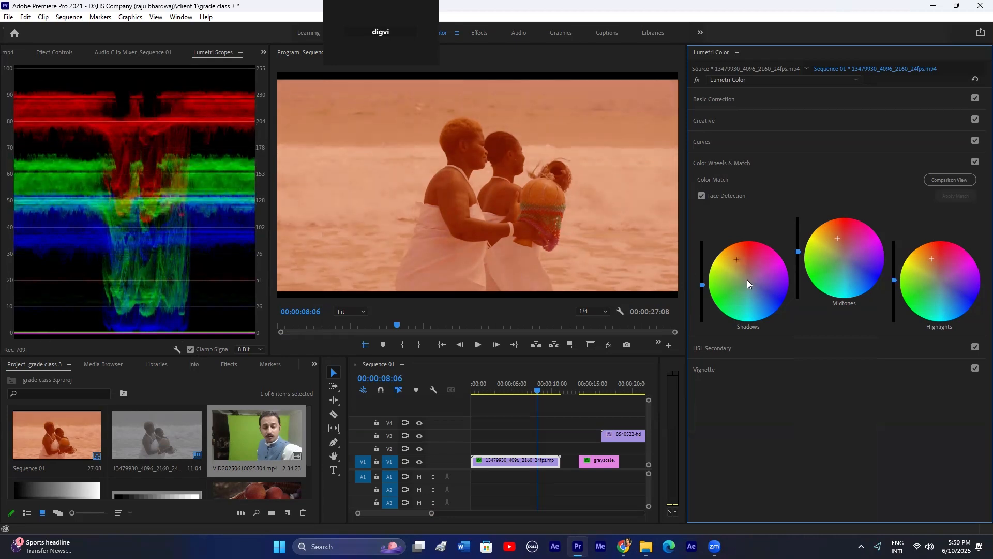
Step: Reset the tints of the shadows, midtones and highlights wheels to neutral, keeping their level sliders
double_click(747, 279)
double_click(845, 258)
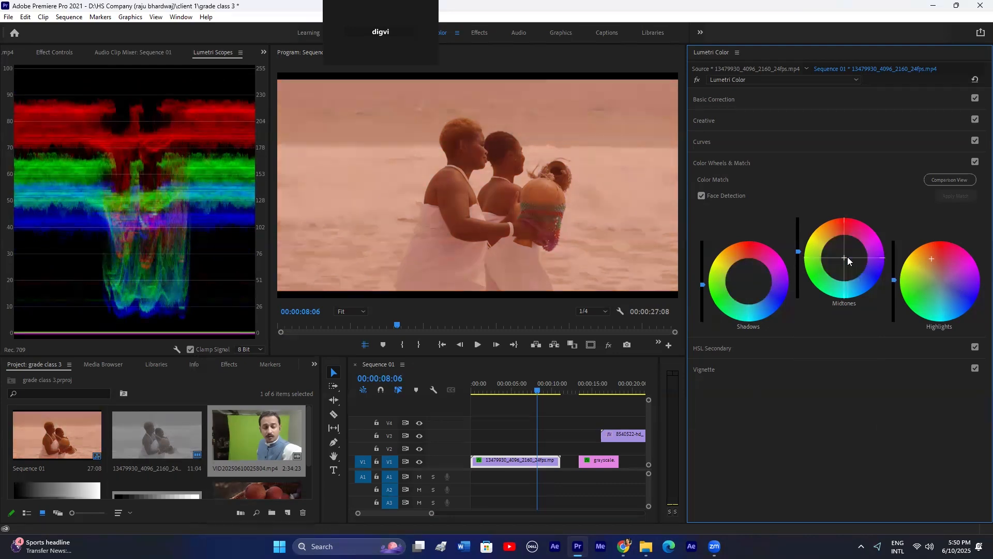
double_click(942, 281)
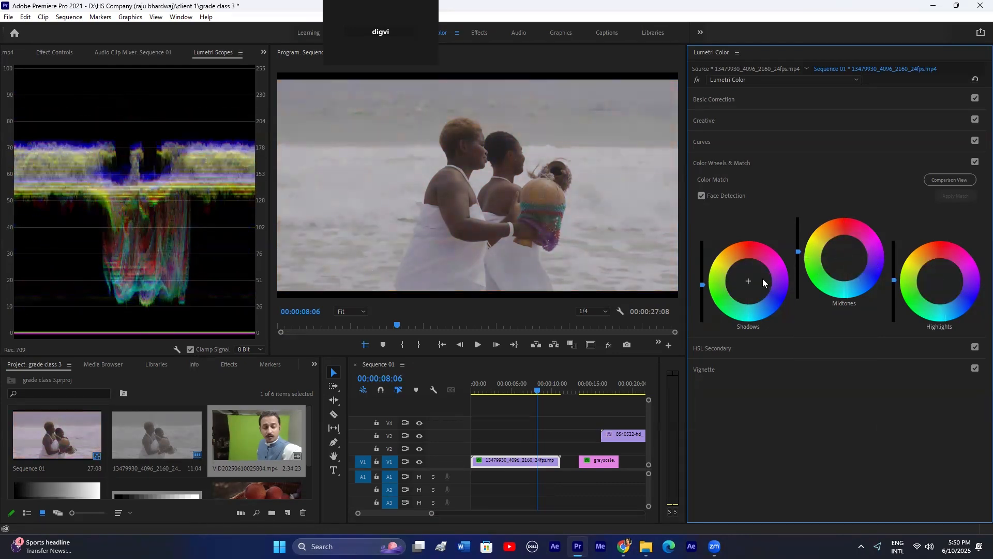
Step: Tint the shadows toward teal, midtones slightly orange and highlights slightly blue, with a little lower shadows level and higher midtones level
drag(748, 281, 749, 283)
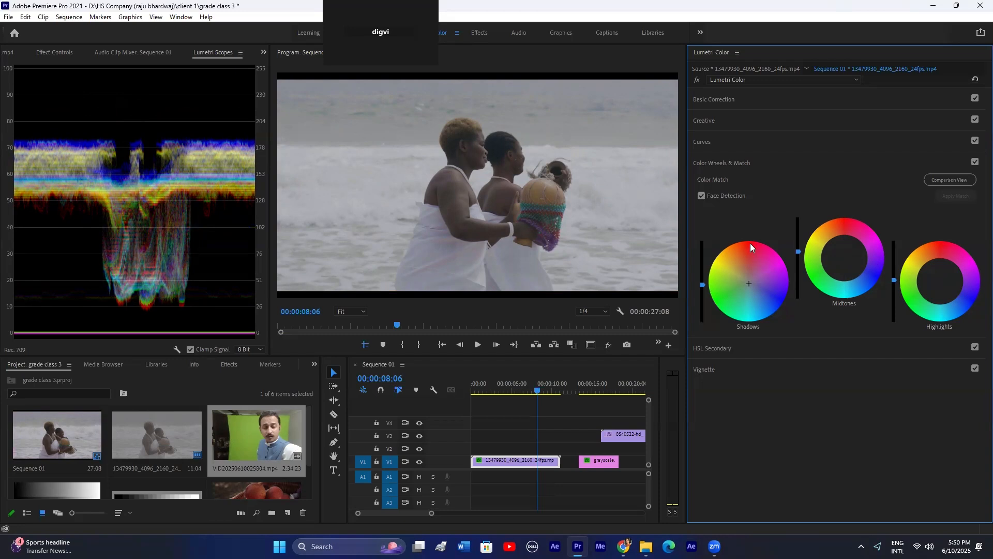
drag(746, 278, 752, 288)
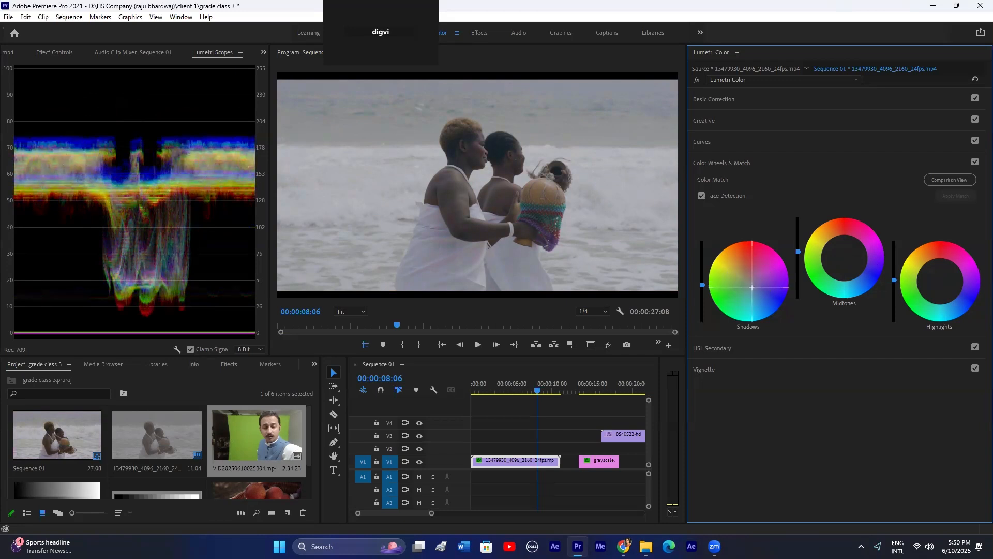
drag(852, 266, 842, 253)
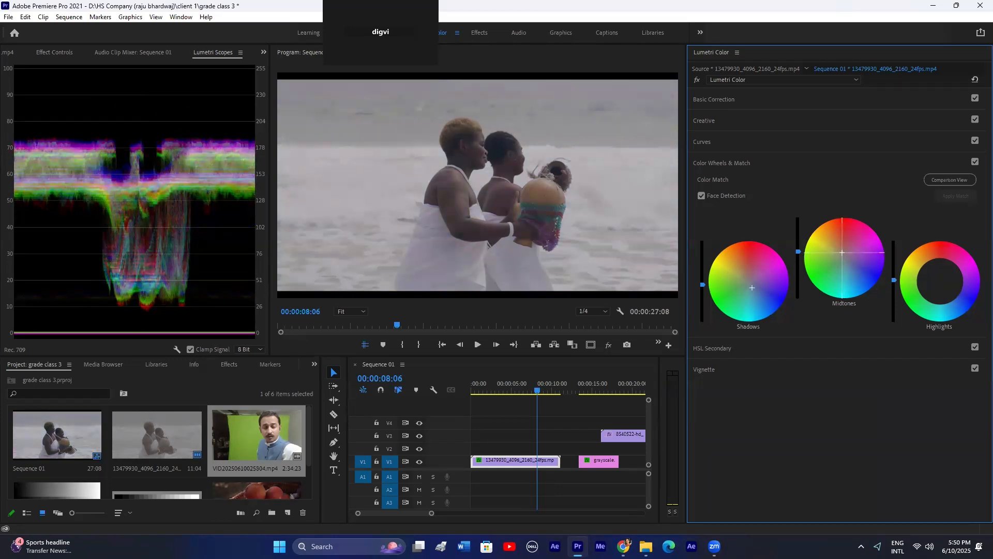
drag(842, 253, 842, 252)
drag(940, 283, 942, 285)
drag(752, 288, 746, 290)
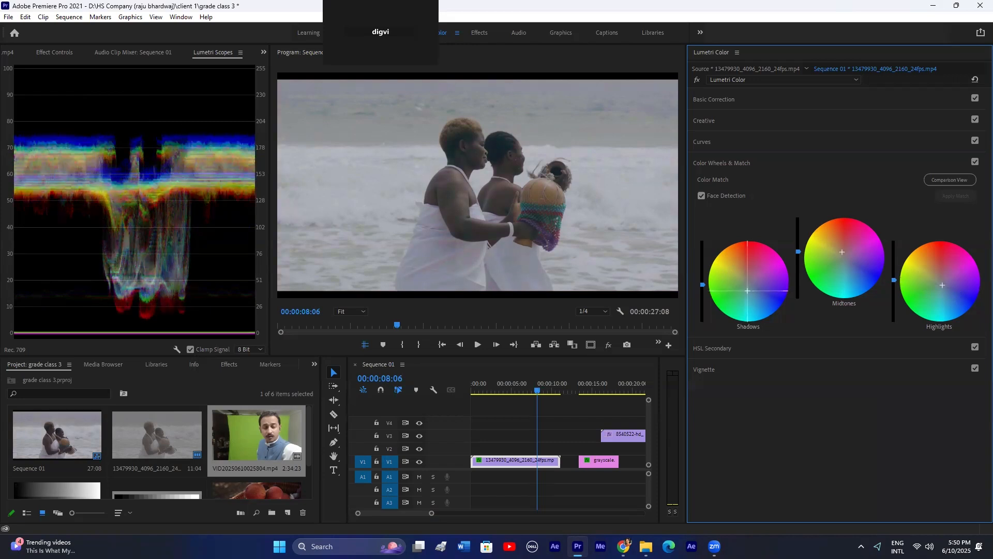
drag(702, 284, 702, 285)
drag(799, 250, 800, 249)
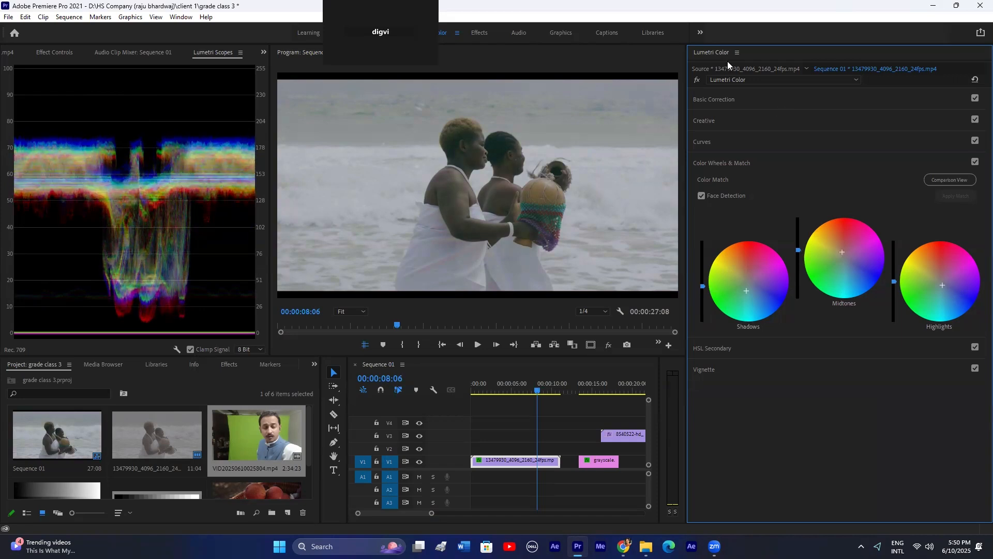
Step: Set the clip's white balance in Basic Correction to Temperature -1.4 and Tint -2.4
click(725, 100)
drag(852, 160, 848, 171)
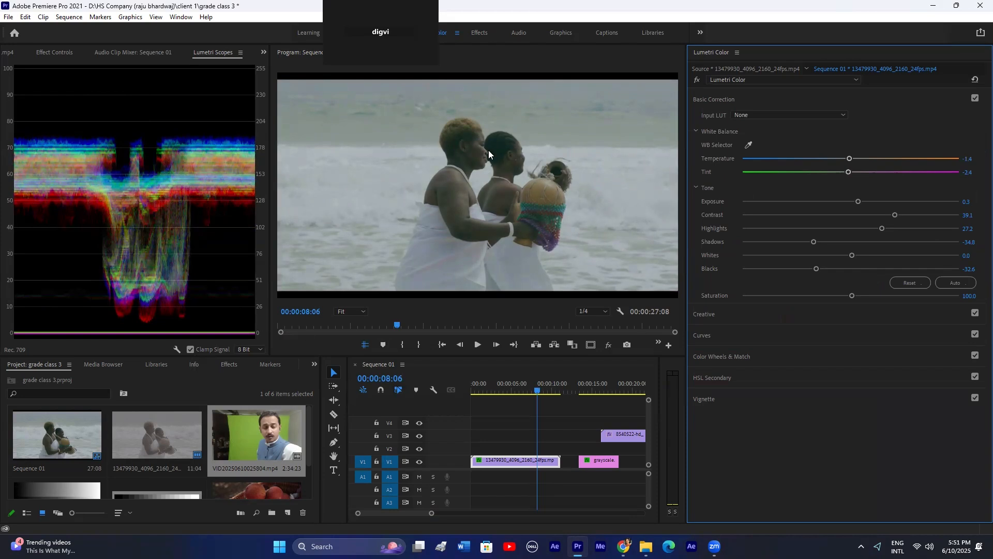
click(714, 100)
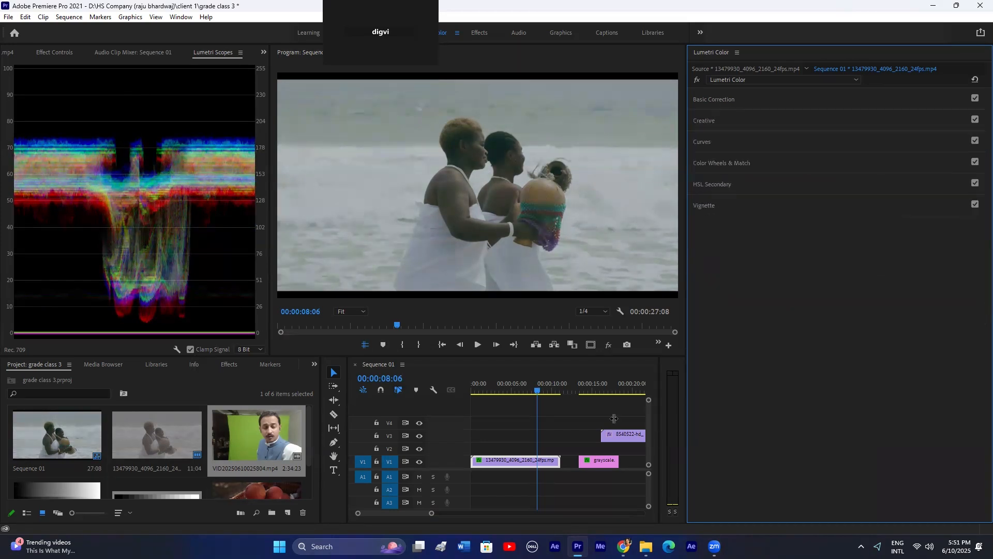
Step: Examine the HSL Secondary key, refine and correction controls, and review the Color Wheels & Match settings
scroll(88, 450, down, 2)
scroll(88, 450, up, 2)
click(718, 184)
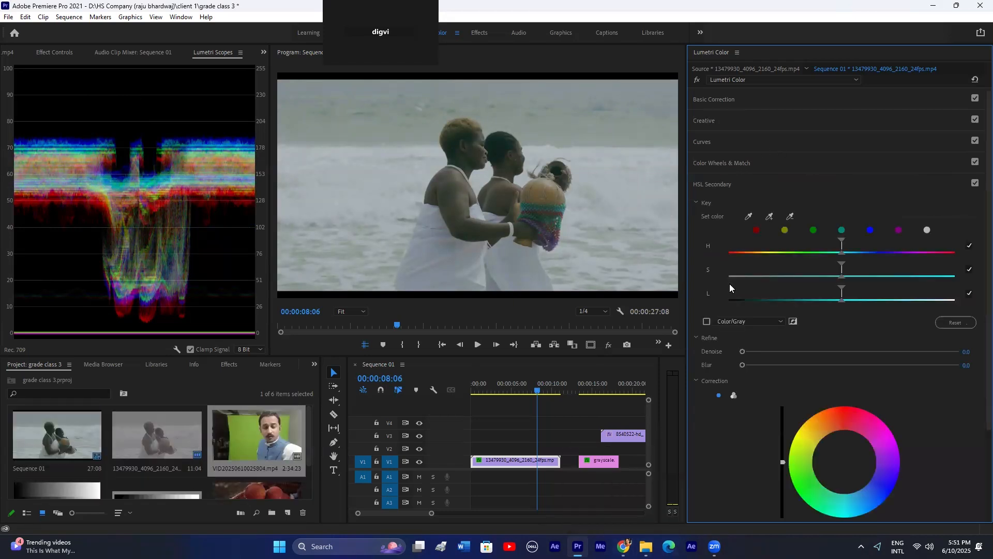
click(711, 184)
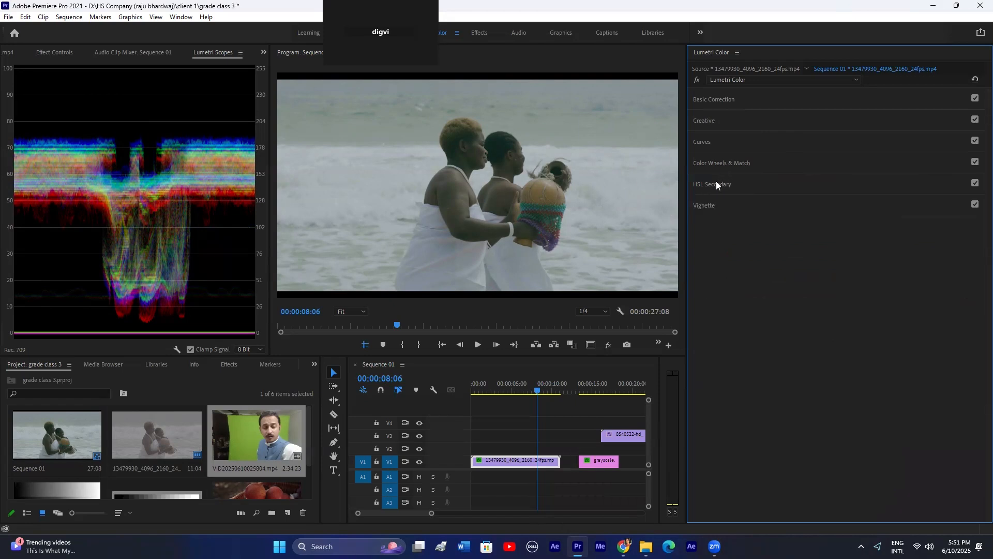
click(717, 184)
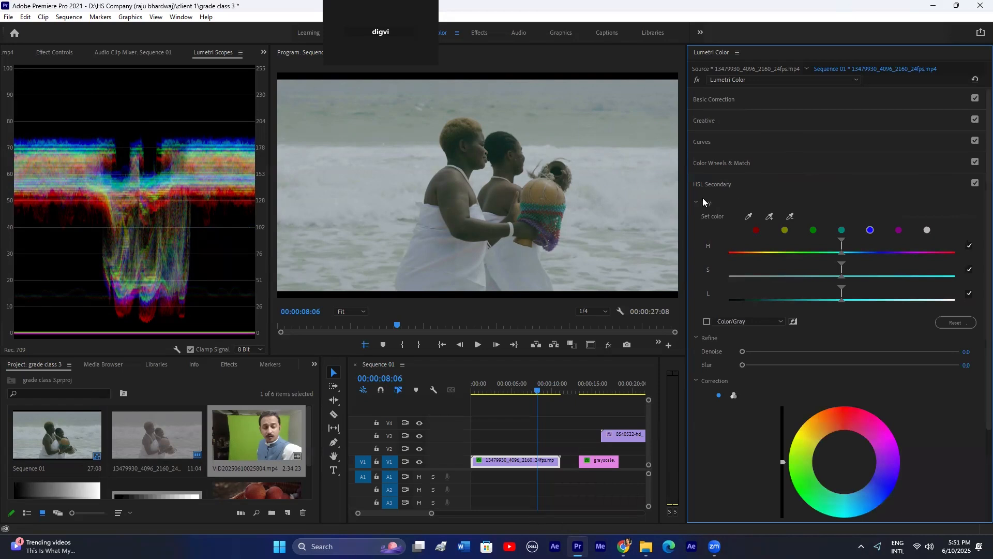
click(716, 185)
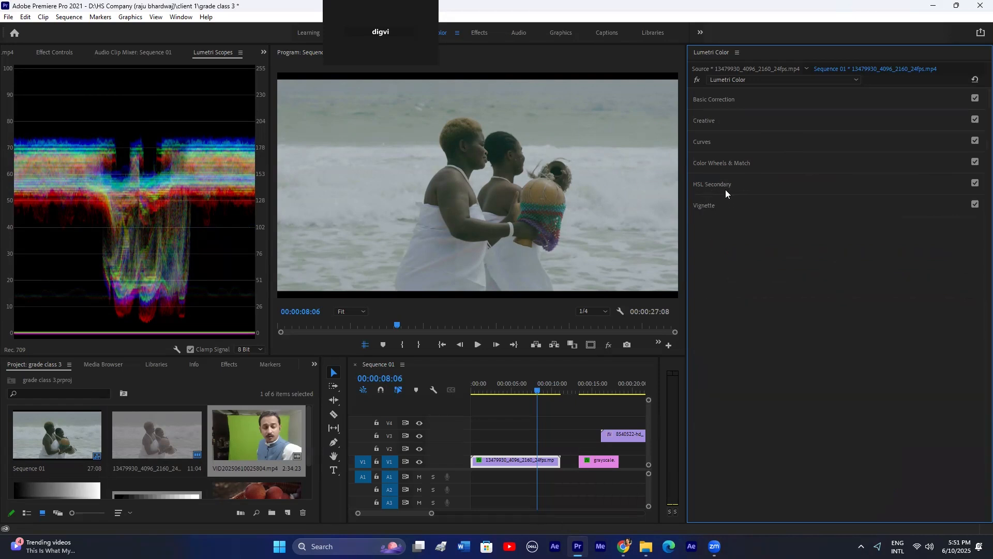
click(723, 187)
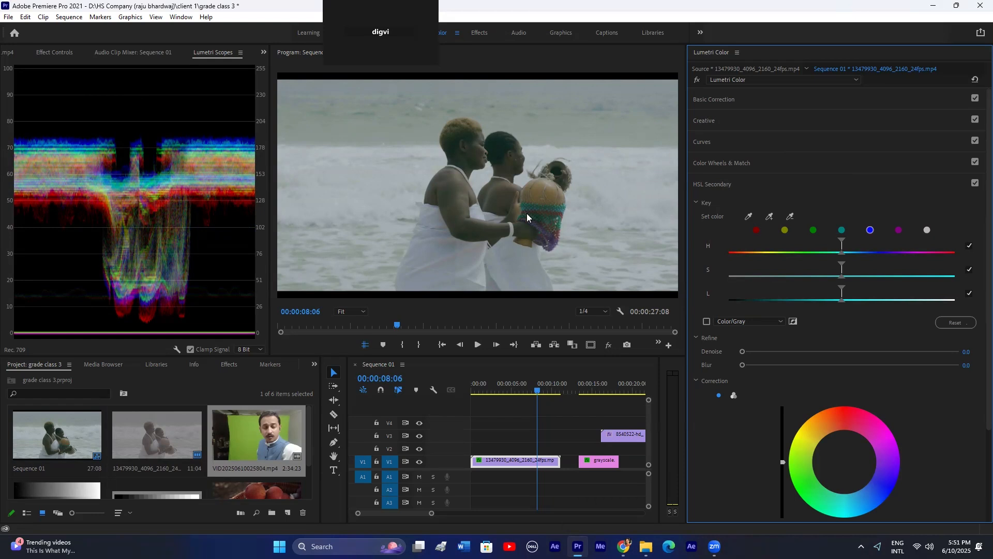
scroll(788, 308, down, 1)
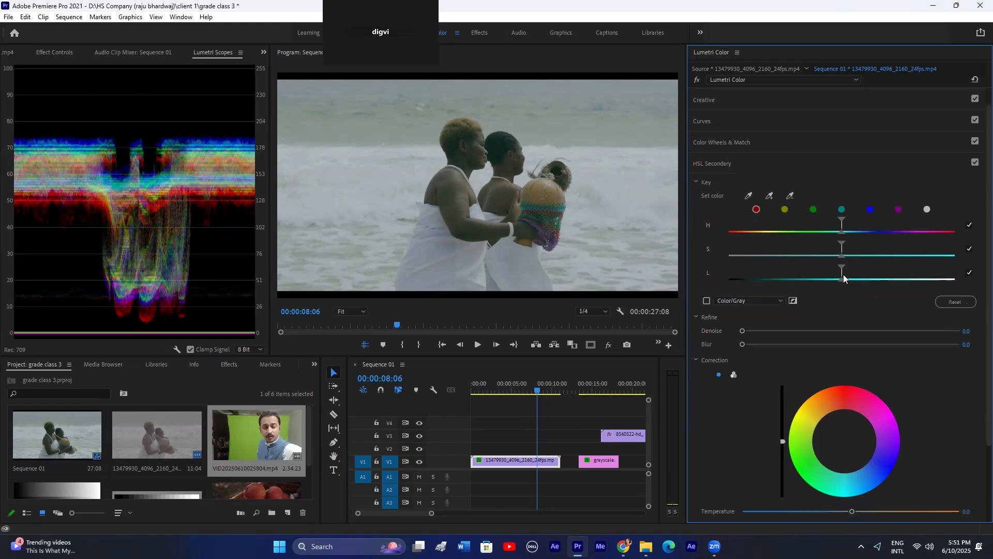
click(706, 121)
click(703, 119)
click(714, 163)
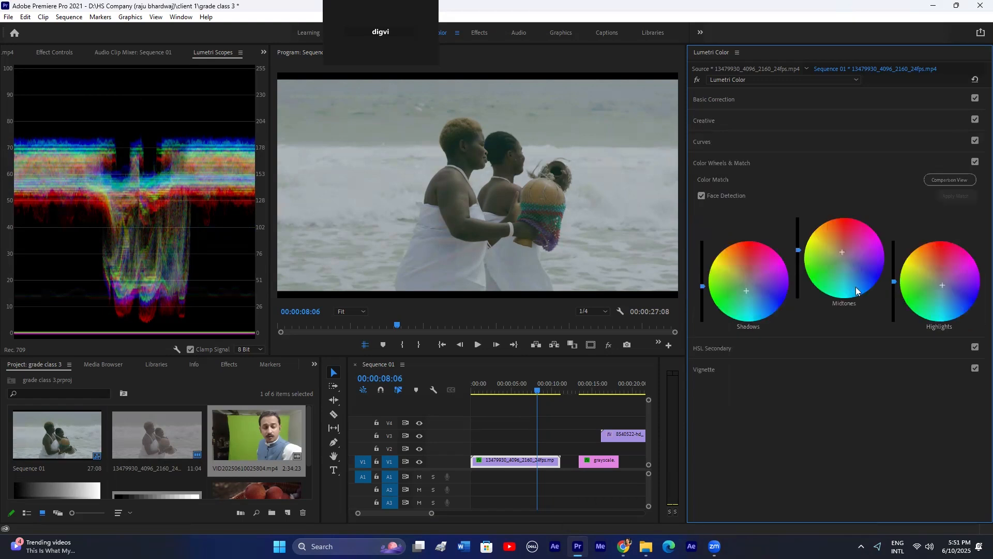
click(724, 164)
click(715, 186)
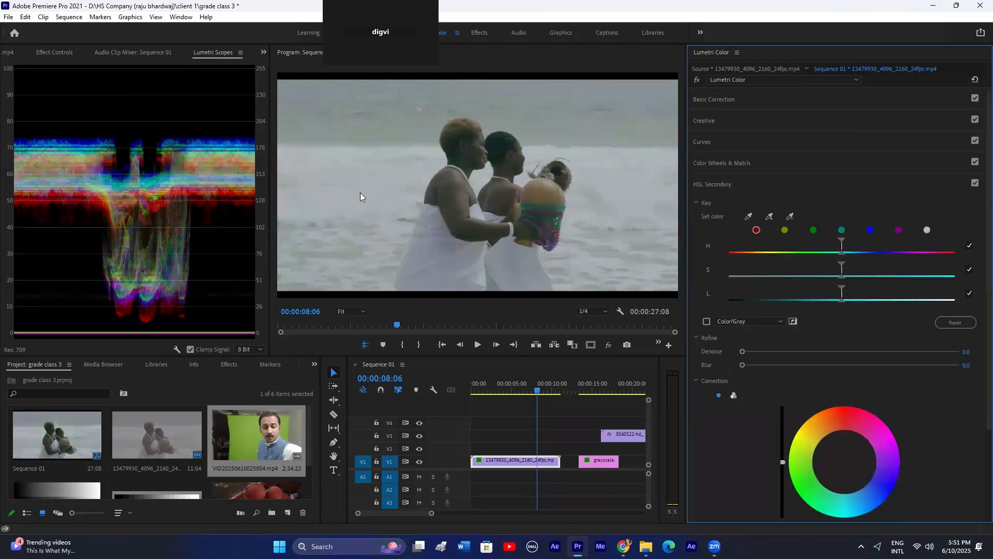
Step: Try the histogram and the Vectorscope HLS beside the RGB waveform in Lumetri Scopes, removing each one again
right_click(194, 95)
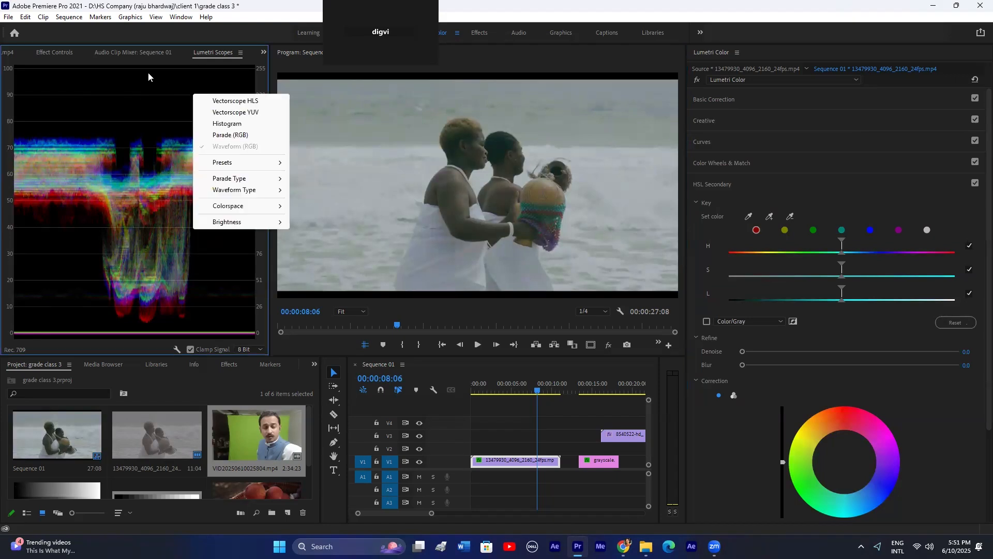
right_click(153, 89)
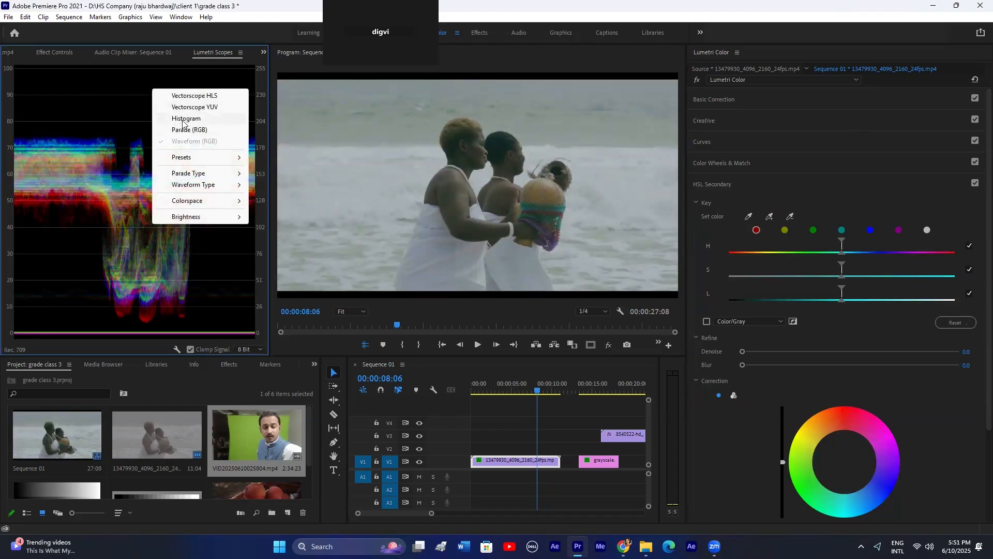
click(181, 122)
right_click(159, 108)
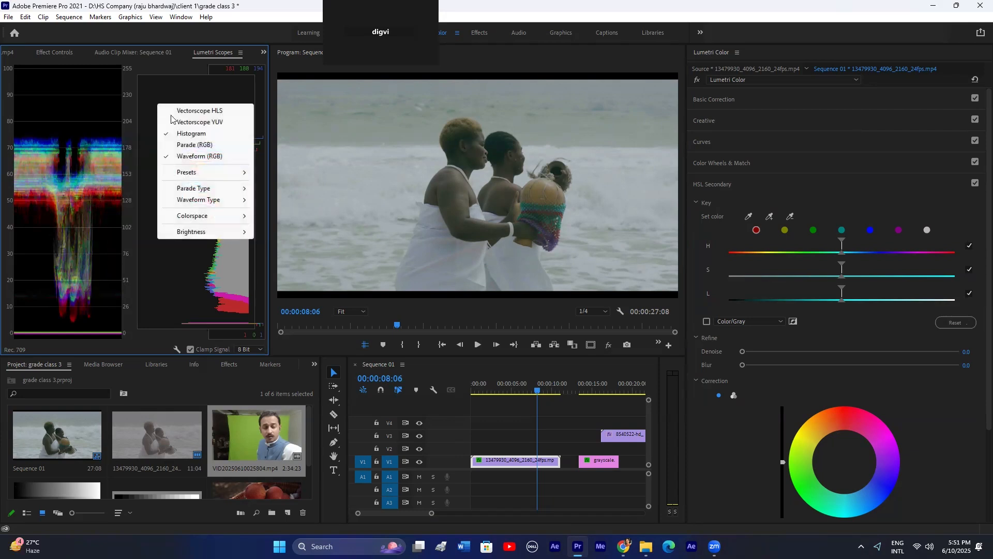
click(184, 133)
right_click(176, 117)
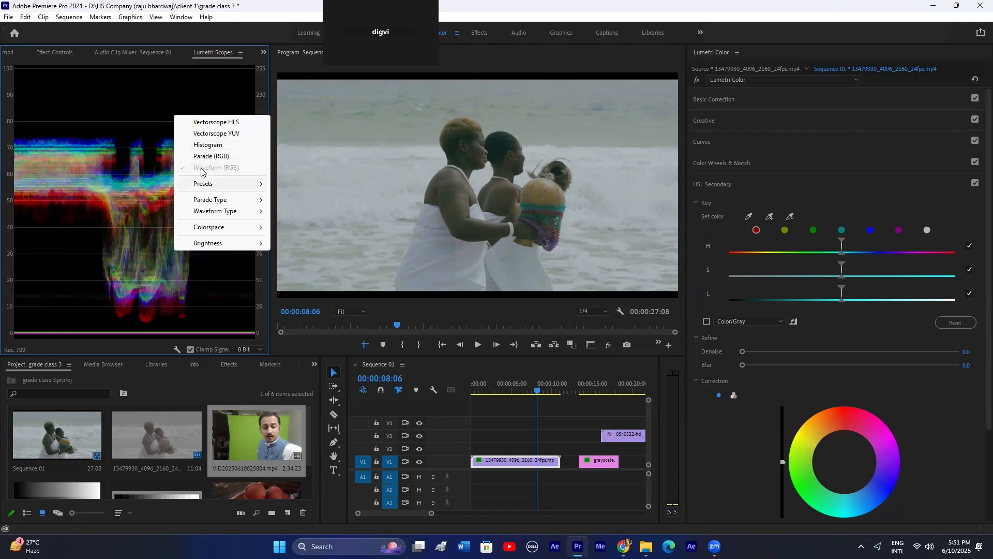
click(210, 124)
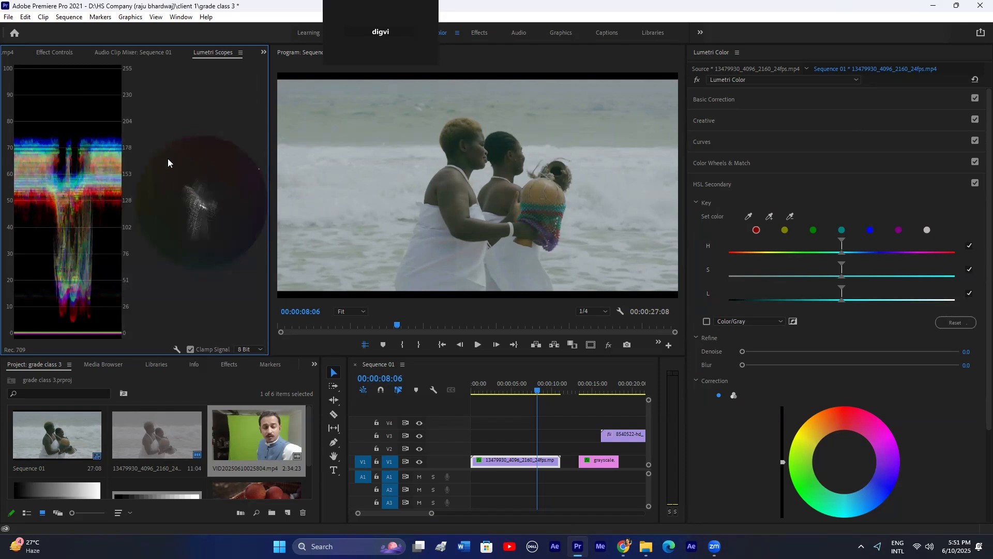
right_click(162, 153)
click(170, 159)
Step: Add the Vectorscope YUV beside the RGB waveform in Lumetri Scopes
right_click(163, 149)
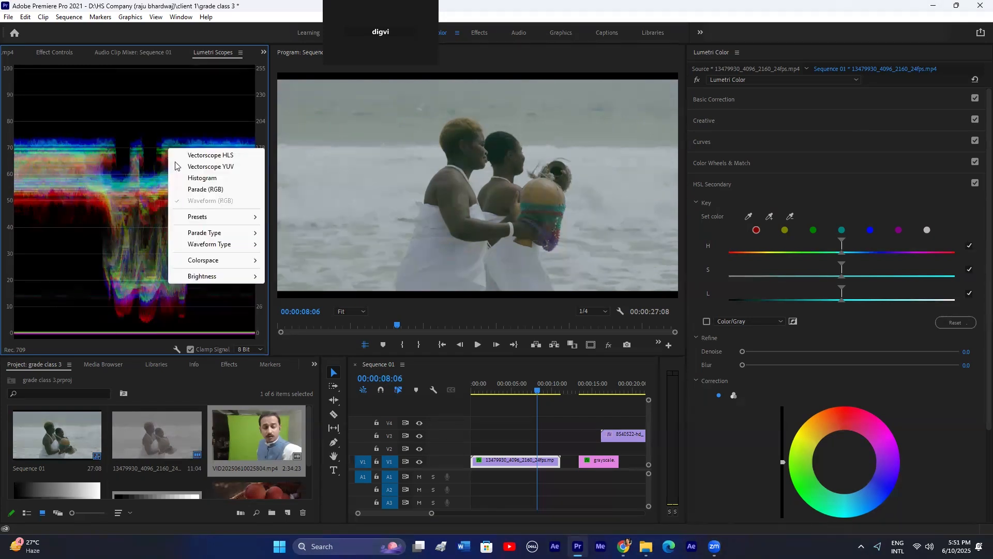
click(185, 169)
right_click(156, 135)
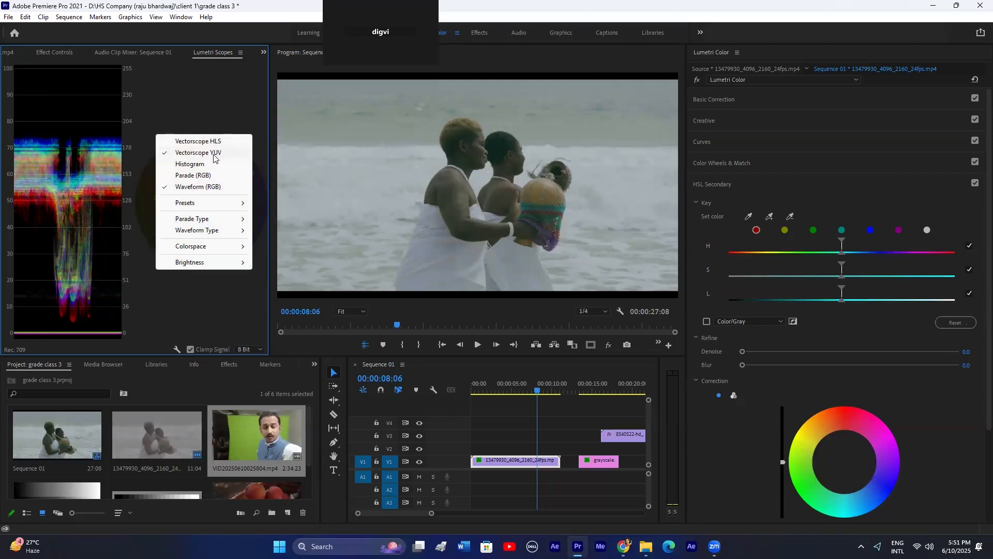
click(215, 120)
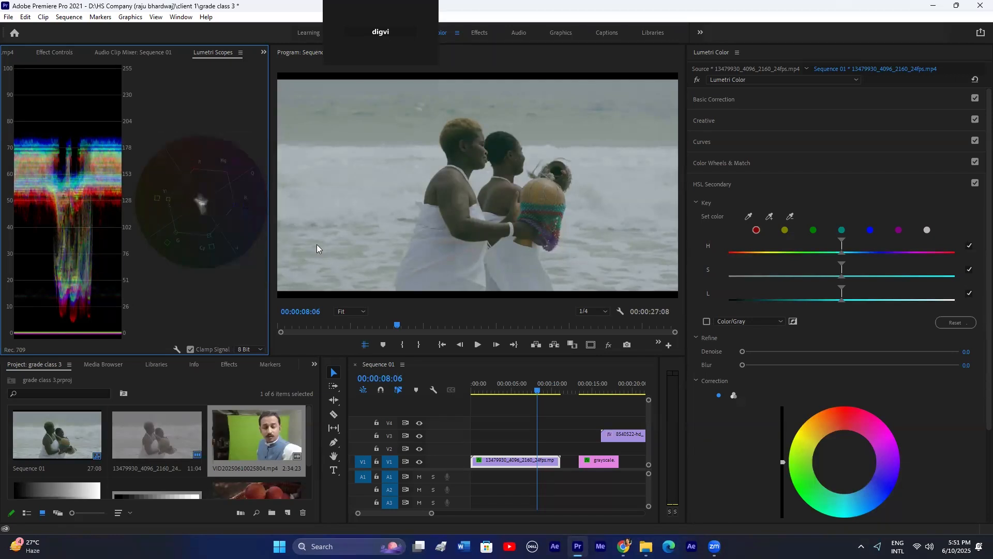
Step: Return the playhead to the start of the sequence and reopen the HSL Secondary controls after viewing Curves
click(478, 190)
key(Home)
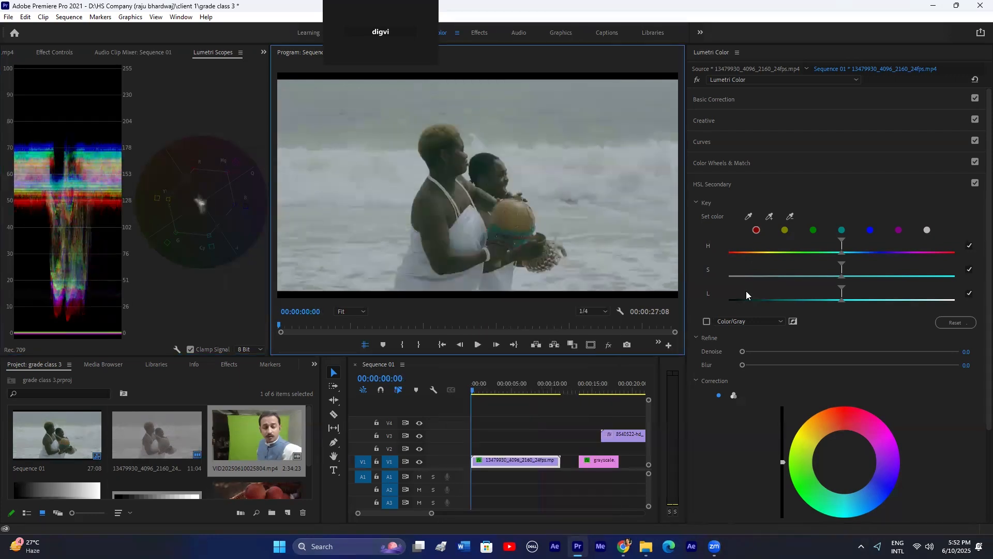
click(714, 146)
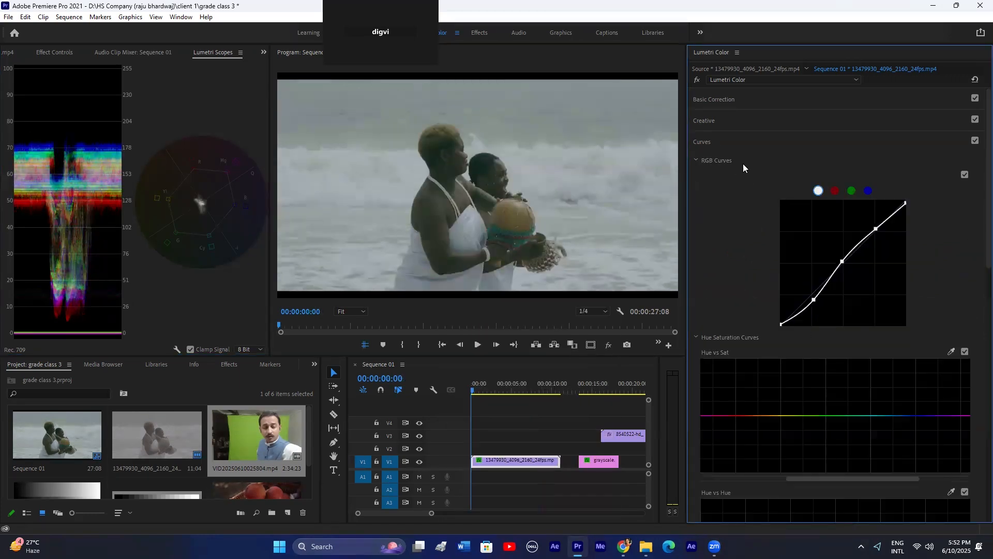
click(723, 145)
click(715, 182)
scroll(801, 393, down, 2)
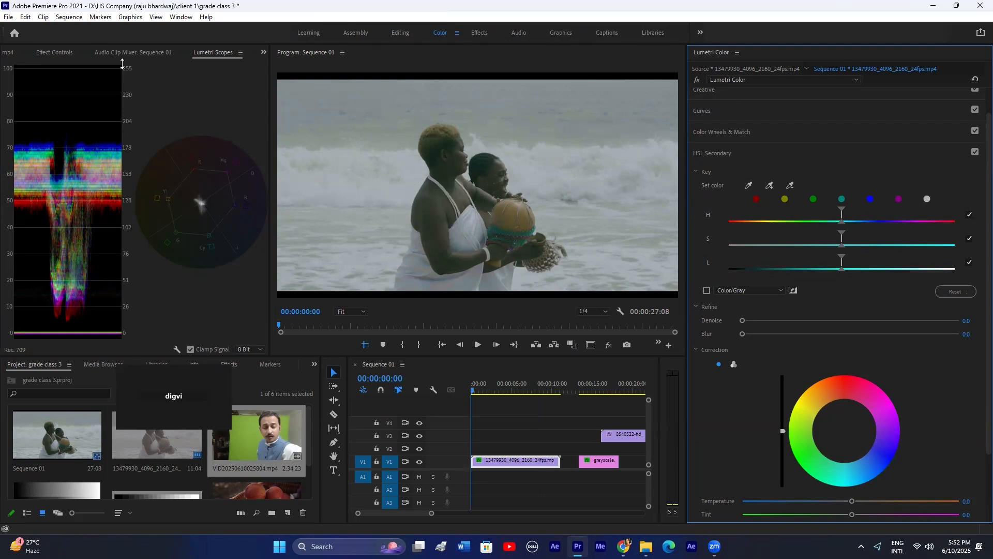
Step: Draw a small triangular opacity mask on the front woman's upper arm with the Pen tool and set its Mask Feather to 0.0
click(68, 52)
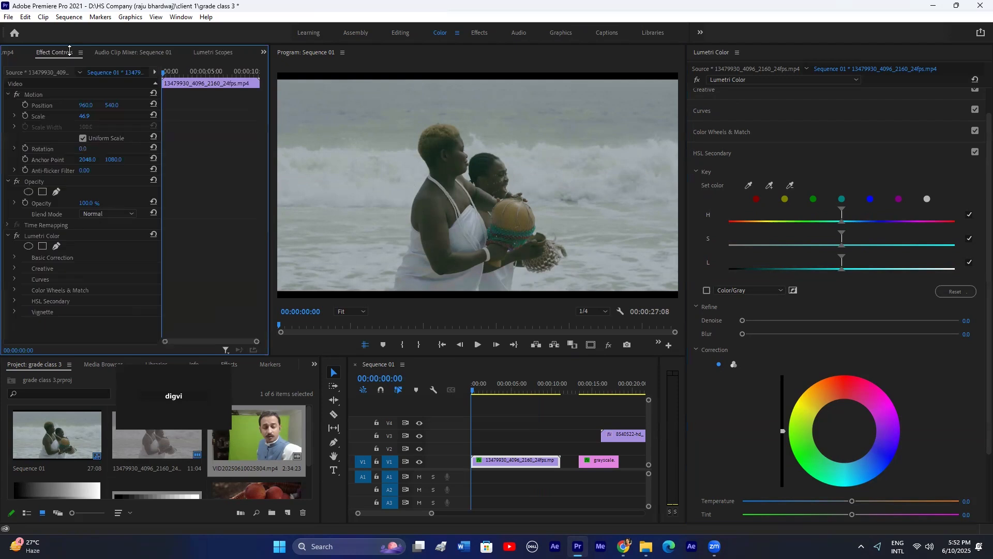
click(54, 192)
click(430, 200)
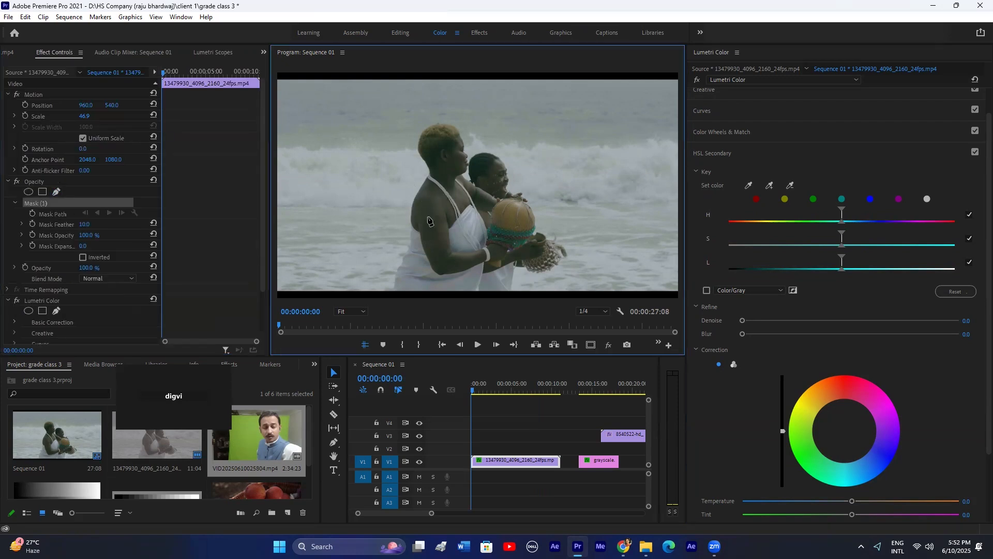
click(427, 220)
click(443, 219)
click(429, 200)
drag(85, 224, 73, 225)
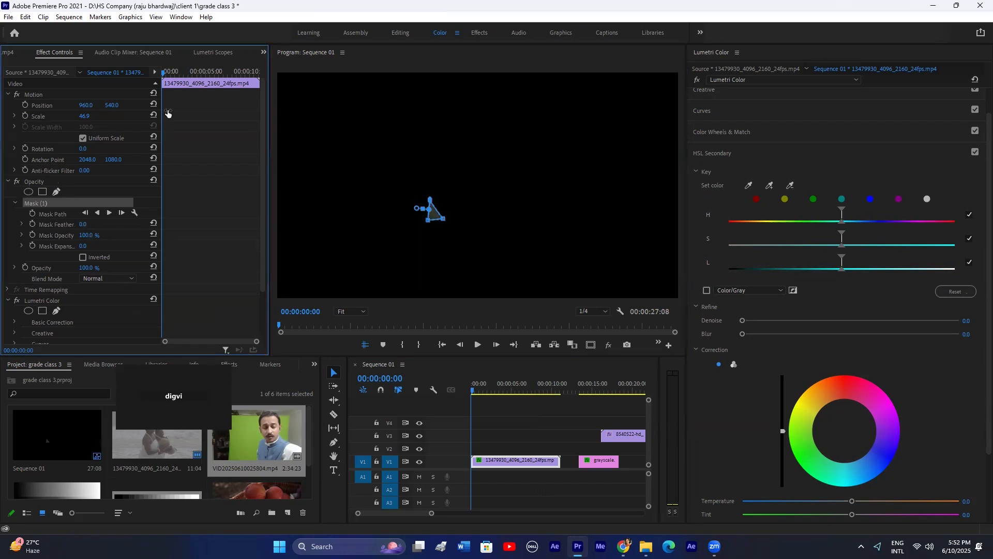
Step: Turn off the beach clip's Opacity effect to show the full frame, and check the Lumetri Scopes
click(209, 52)
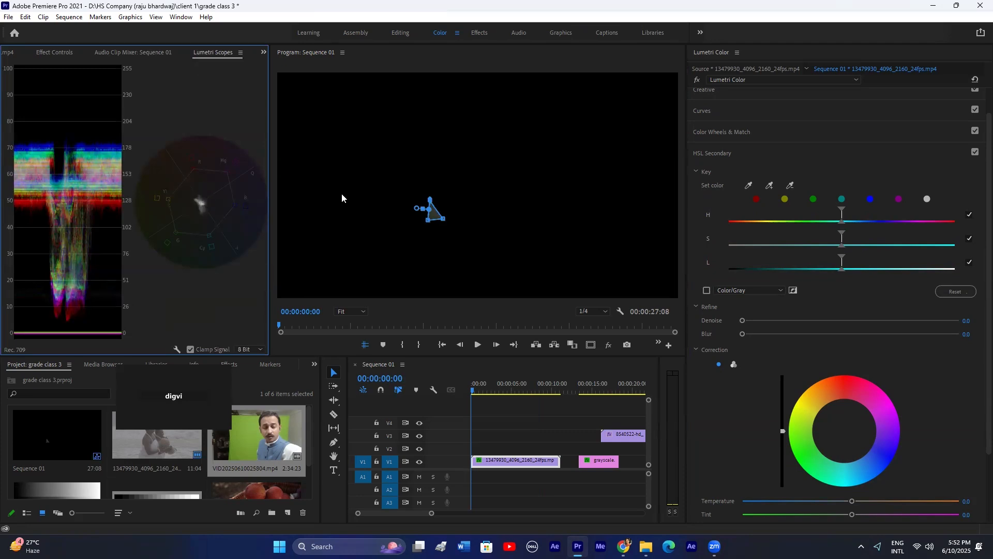
click(14, 56)
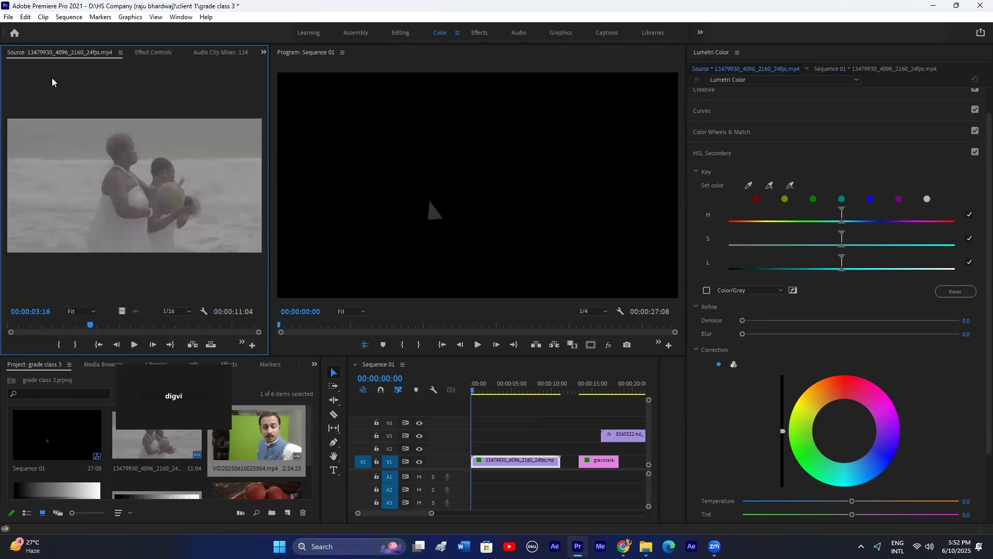
click(172, 56)
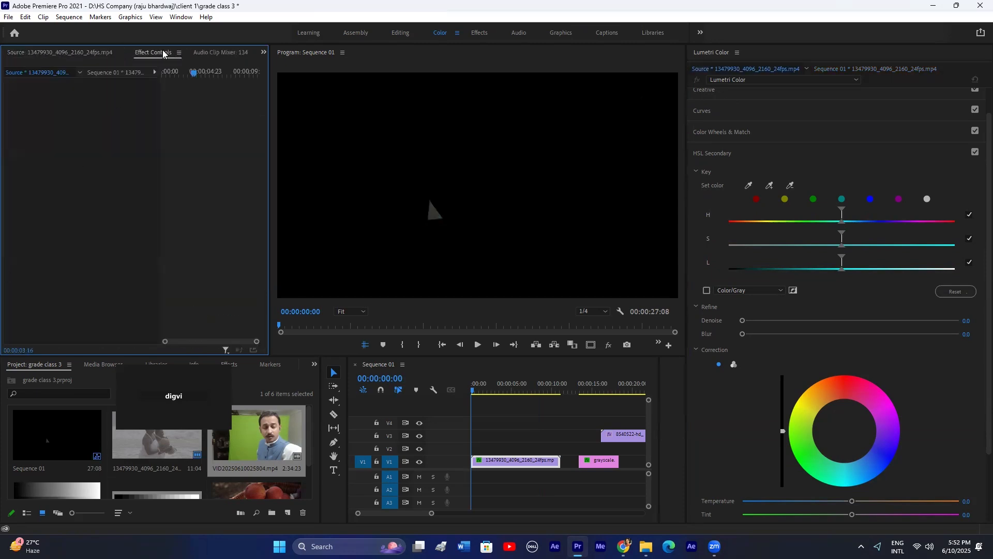
click(205, 56)
click(504, 462)
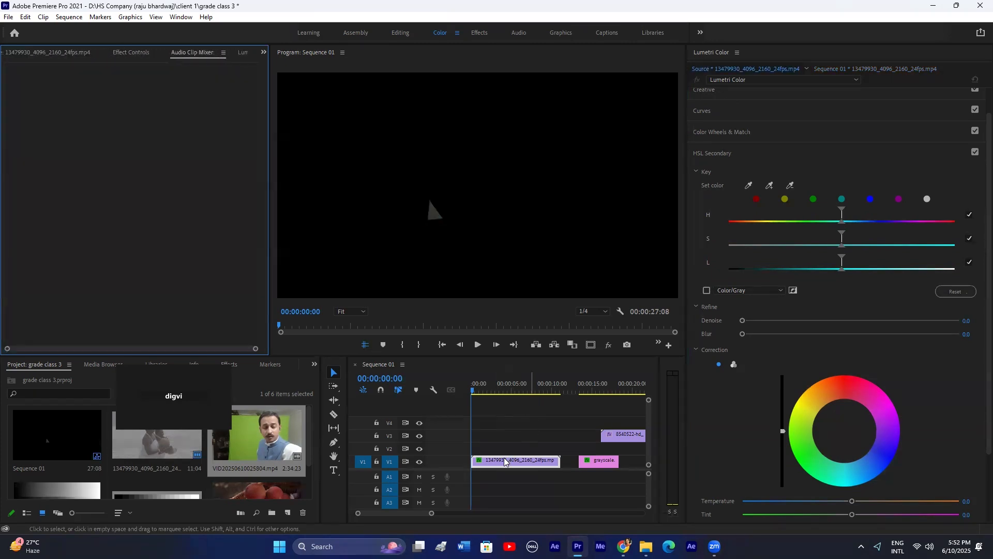
click(504, 462)
click(101, 52)
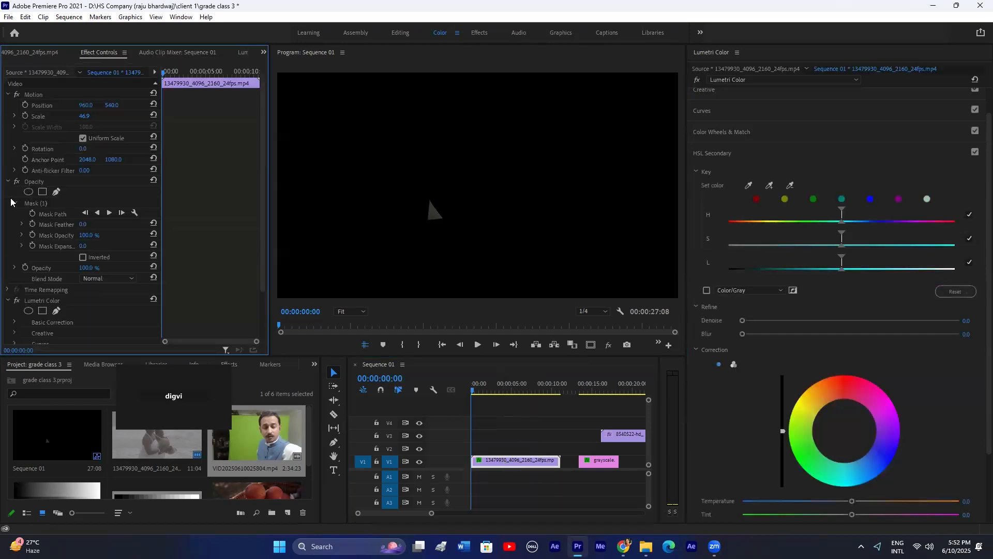
click(16, 181)
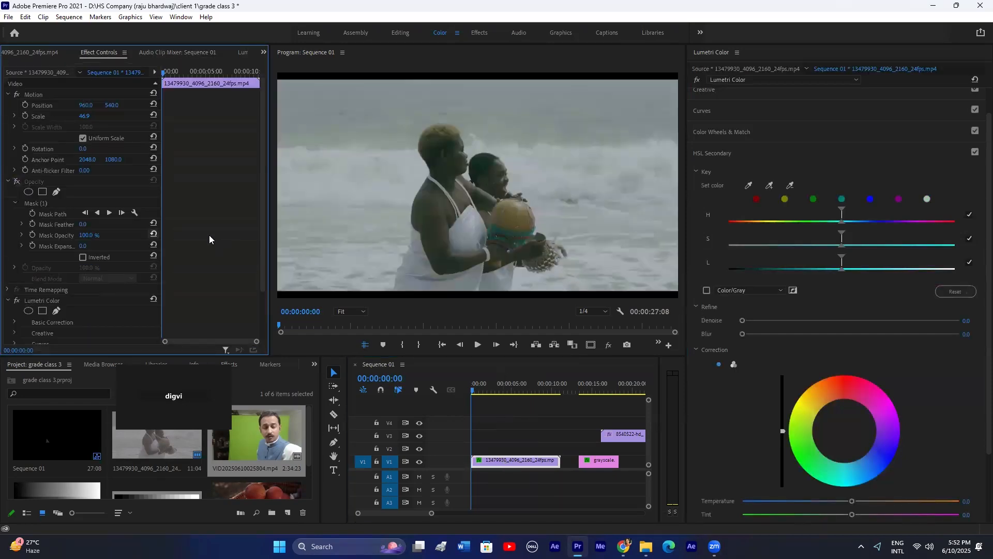
click(242, 53)
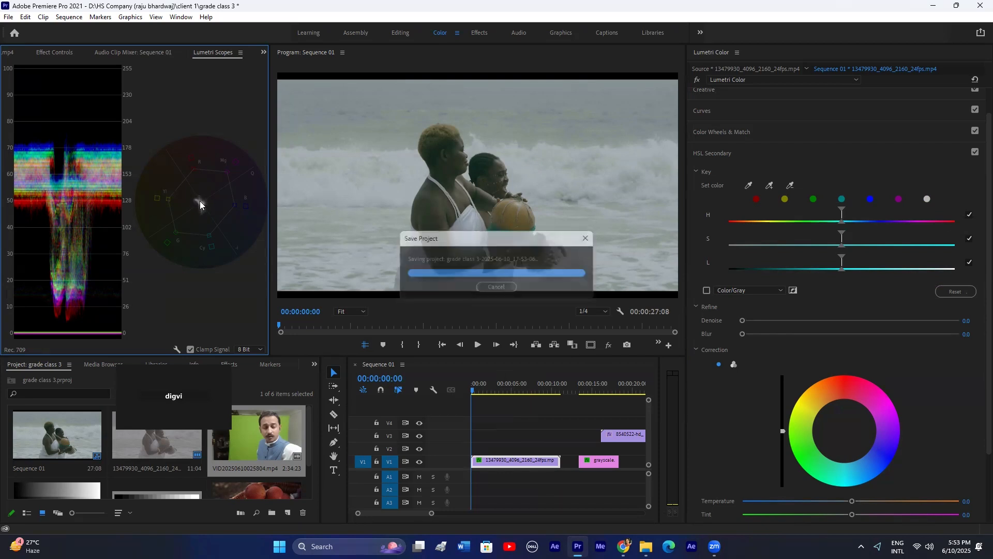
Step: Turn the beach clip's Opacity effect back on so only the masked skin patch shows
click(12, 53)
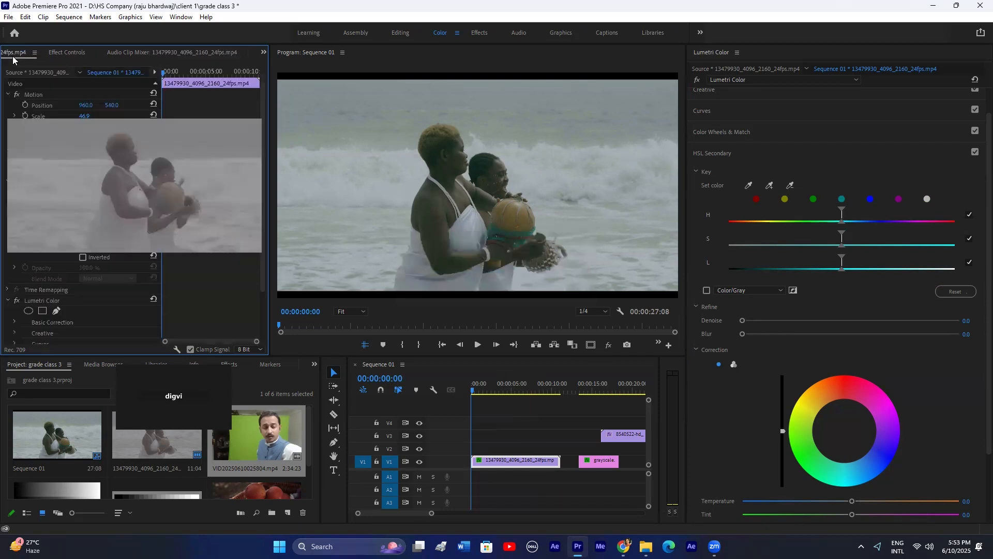
click(150, 52)
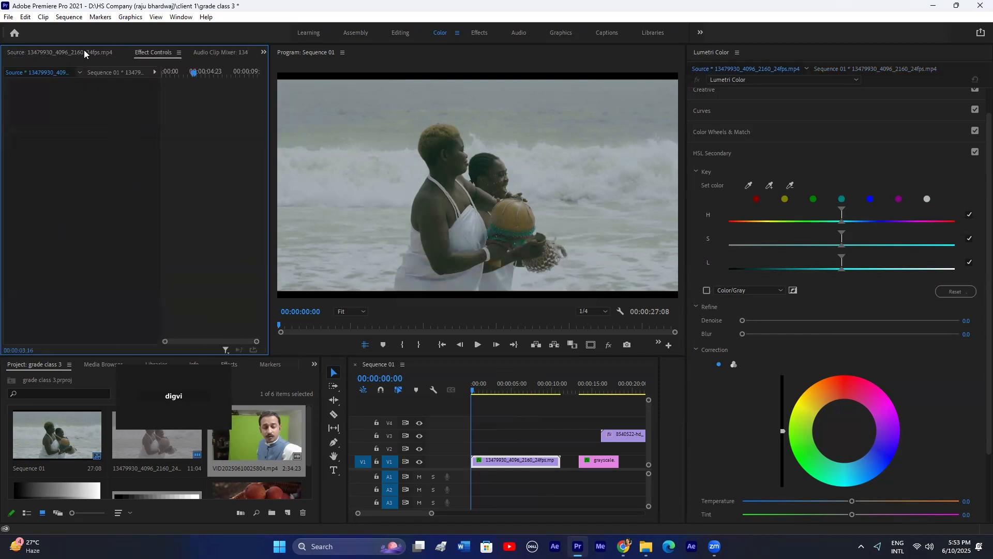
click(512, 462)
click(546, 436)
click(544, 462)
click(35, 187)
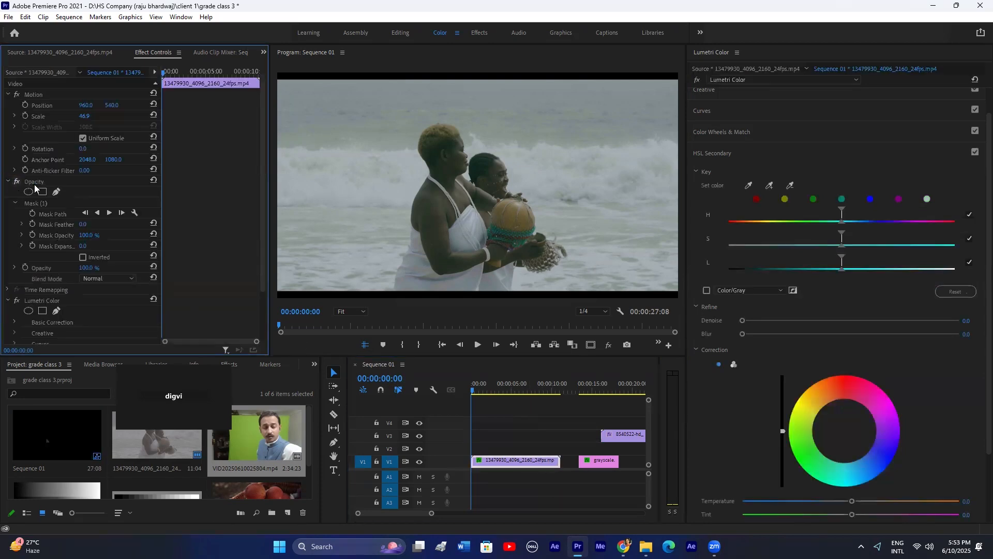
click(204, 52)
click(264, 53)
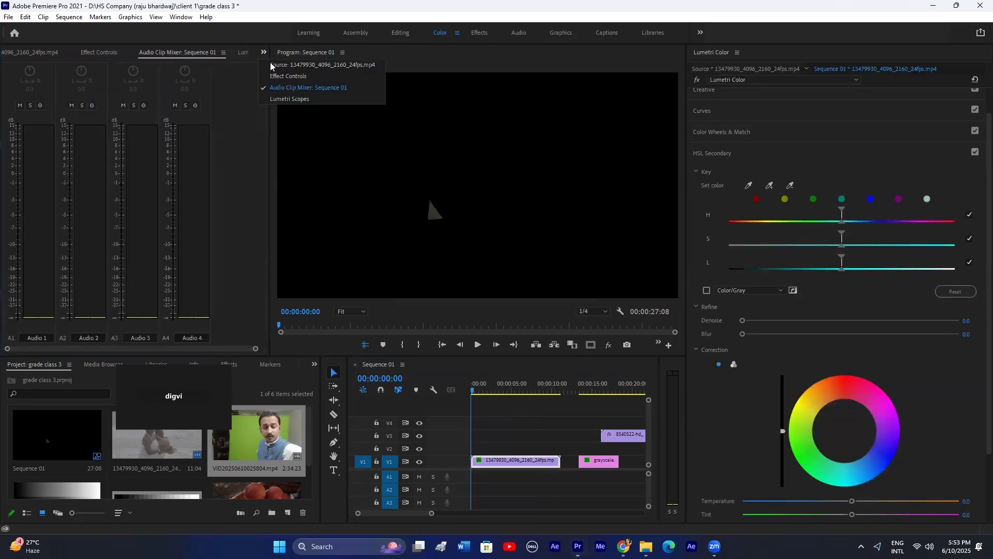
click(281, 76)
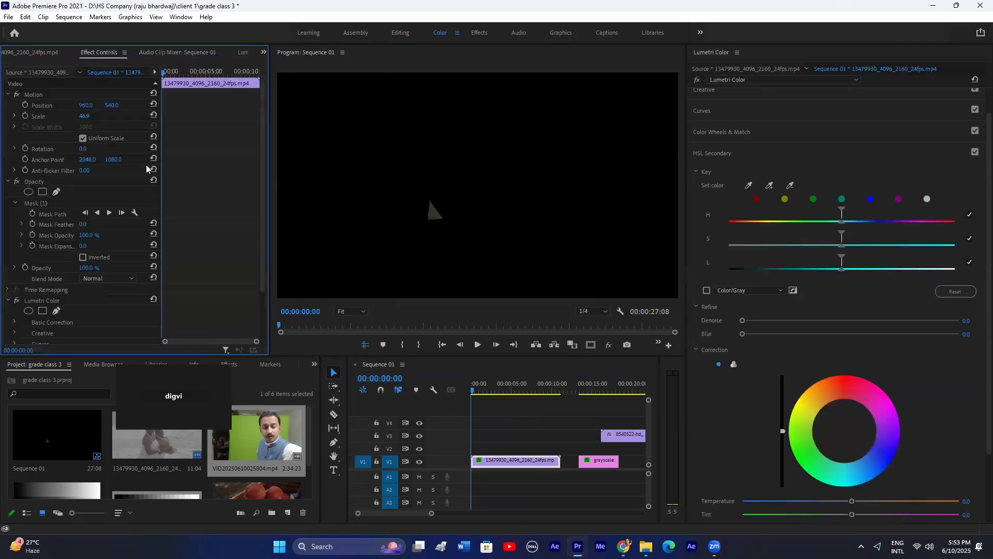
Step: Check the scopes and sample the masked skin patch as the HSL Secondary key color
click(237, 52)
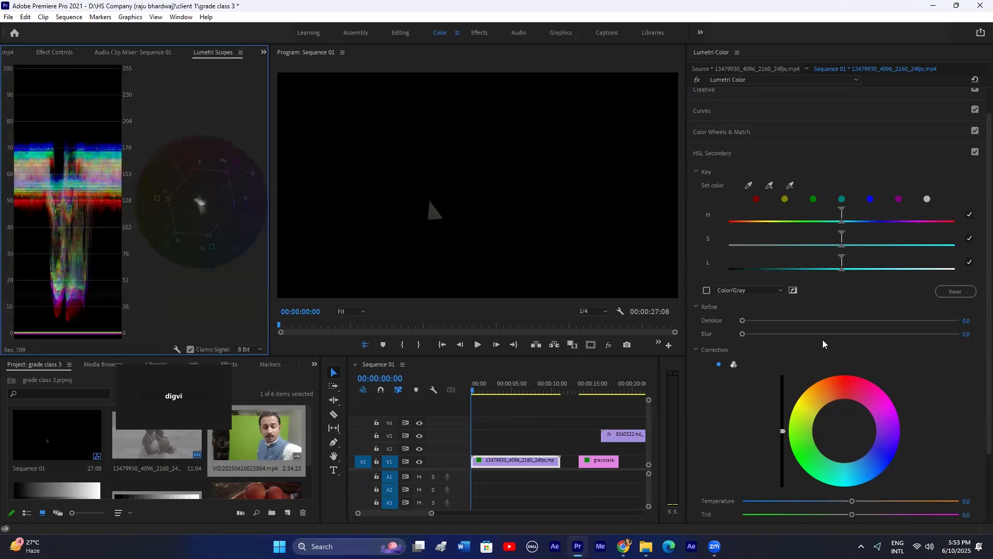
click(750, 188)
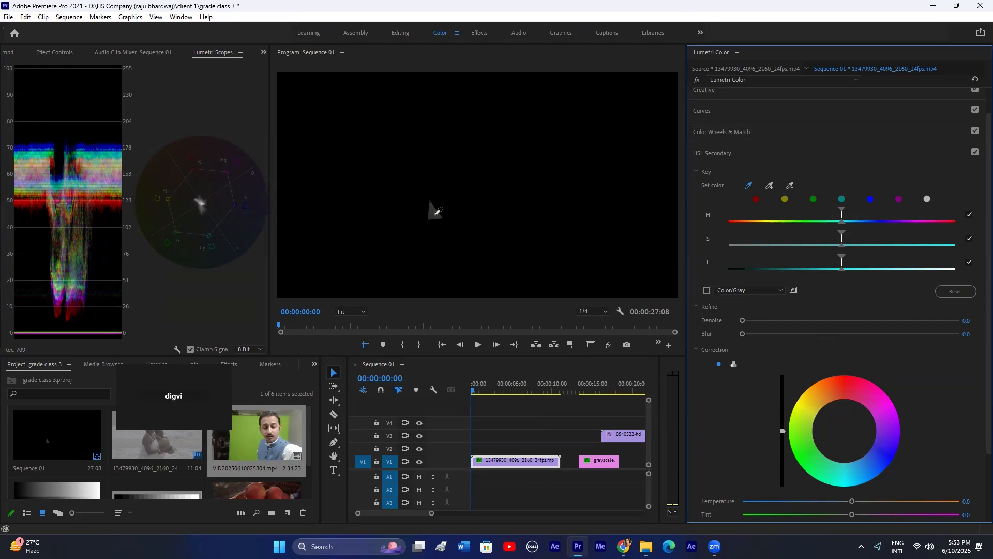
click(433, 214)
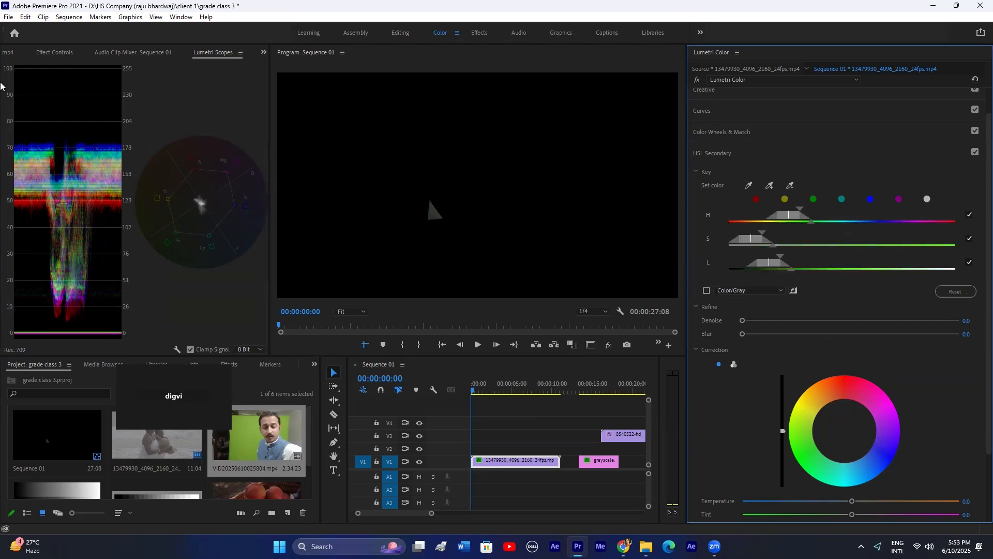
Step: Turn off the beach clip's Opacity effect to show the full frame, keeping the clip selected for grading
click(14, 52)
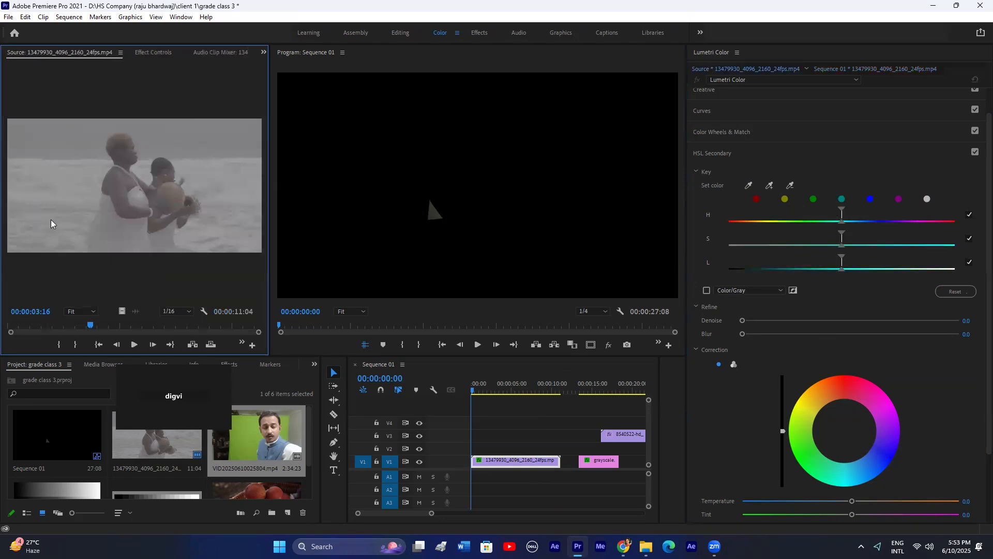
click(146, 54)
click(517, 459)
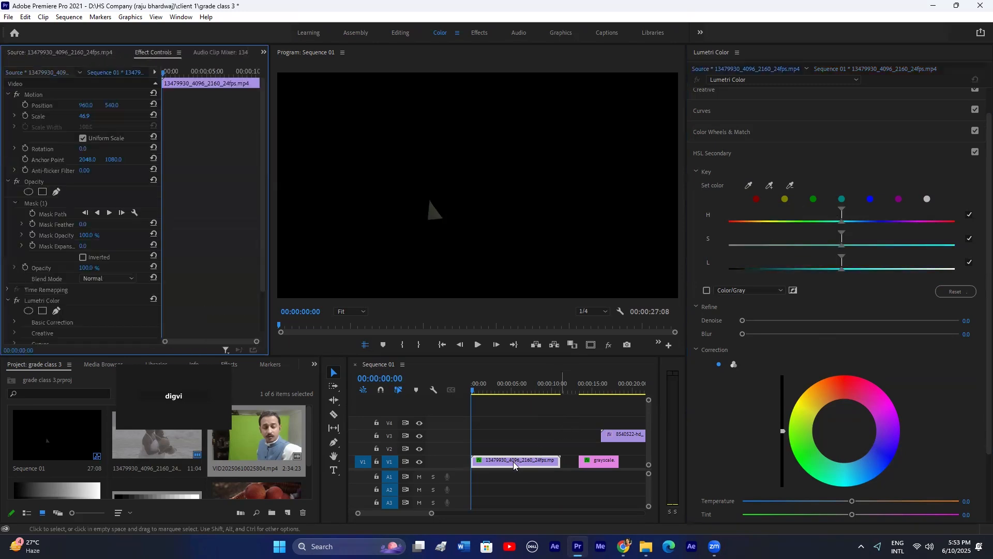
click(517, 450)
click(514, 460)
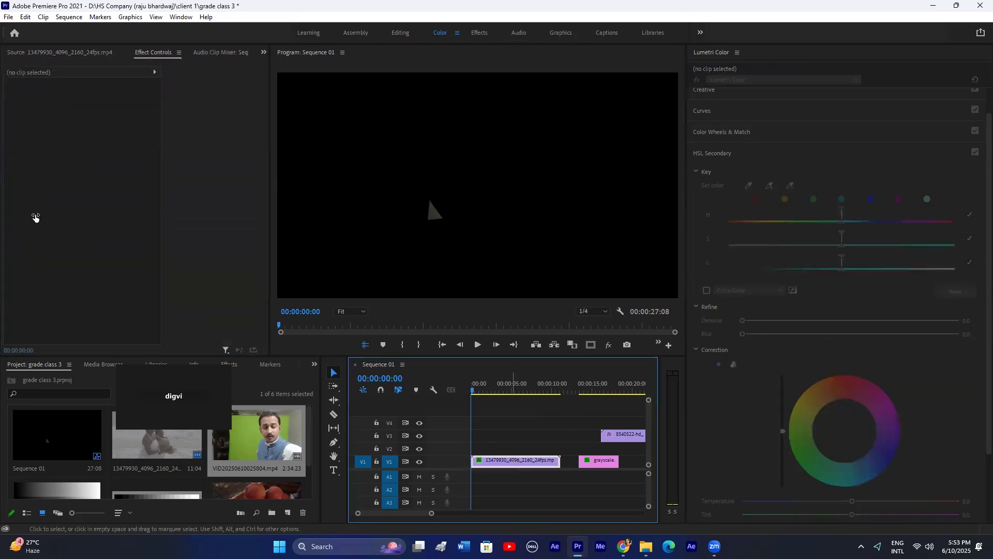
click(16, 182)
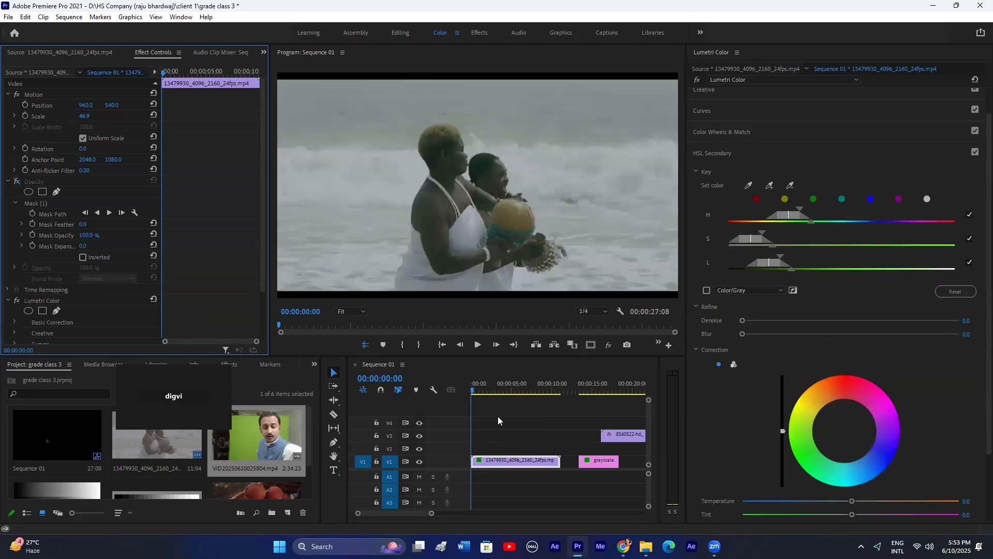
click(512, 434)
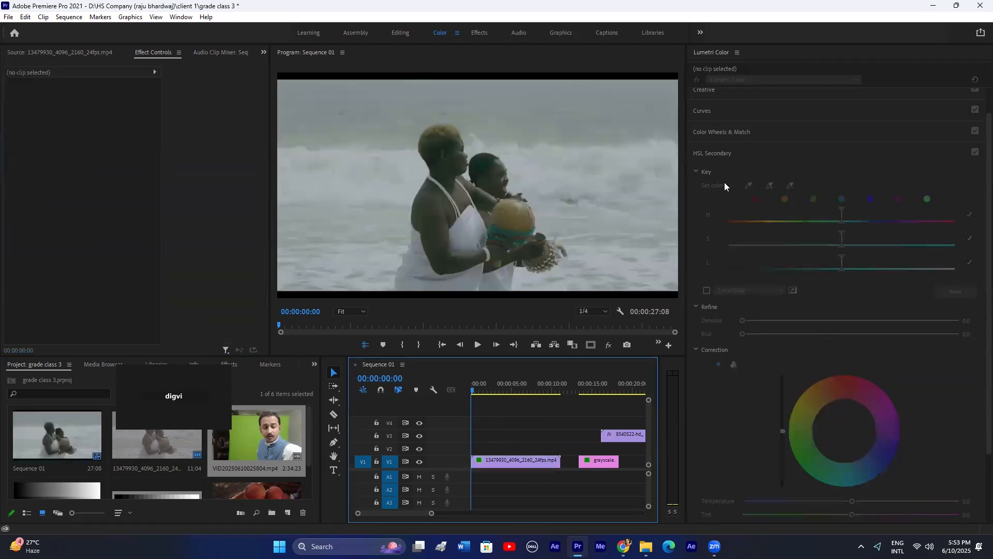
click(514, 459)
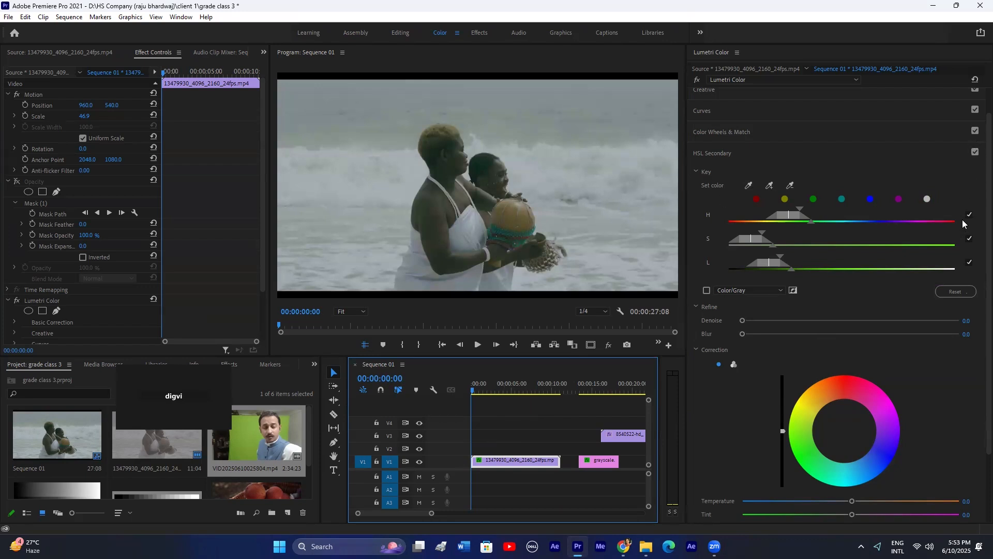
Step: Reset the HSL Secondary key, sample the front woman's upper-arm skin as the new key color and show the Color/Gray mask preview
click(958, 292)
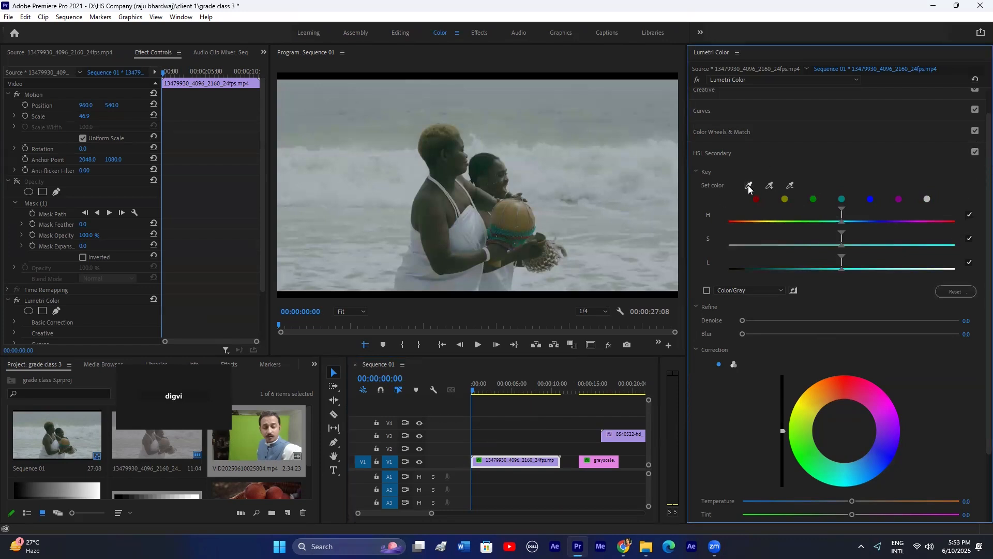
click(748, 186)
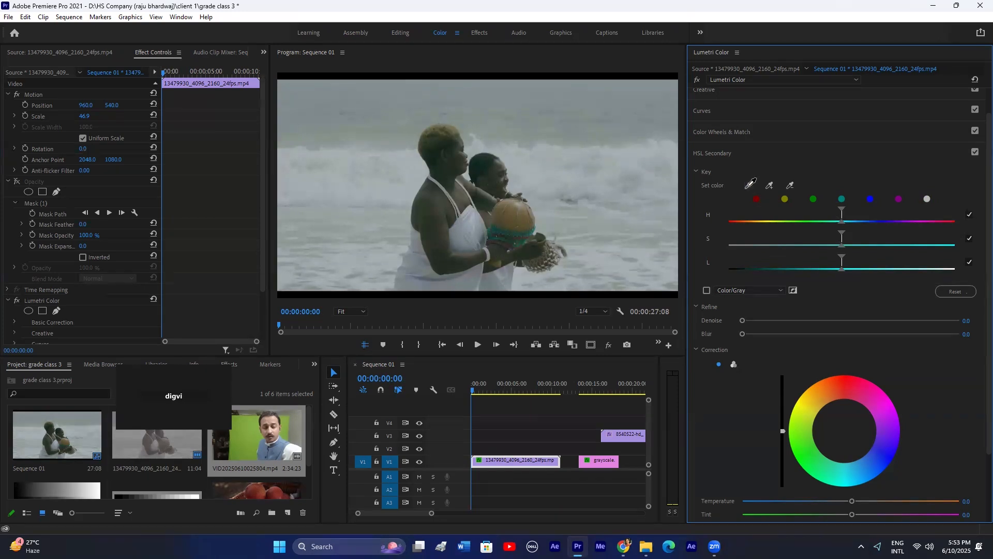
click(437, 207)
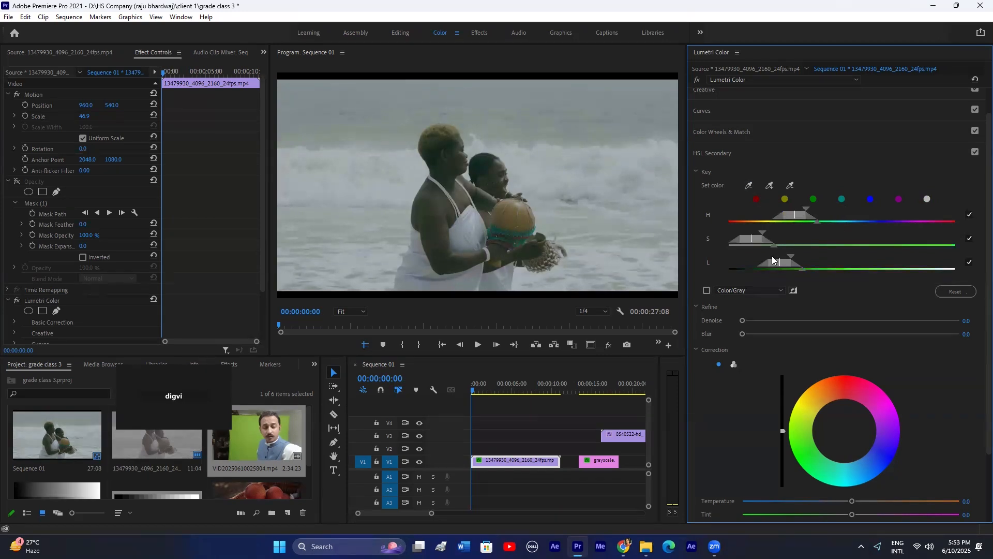
click(706, 290)
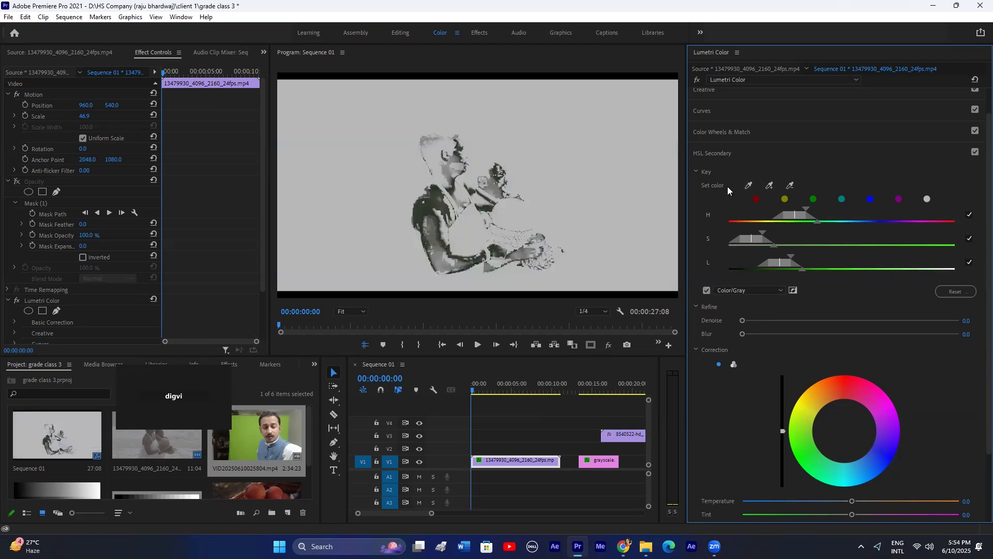
Step: Add more skin tones from the women's arms to the HSL Secondary key, and hide the mask preview
click(770, 187)
click(433, 221)
click(447, 255)
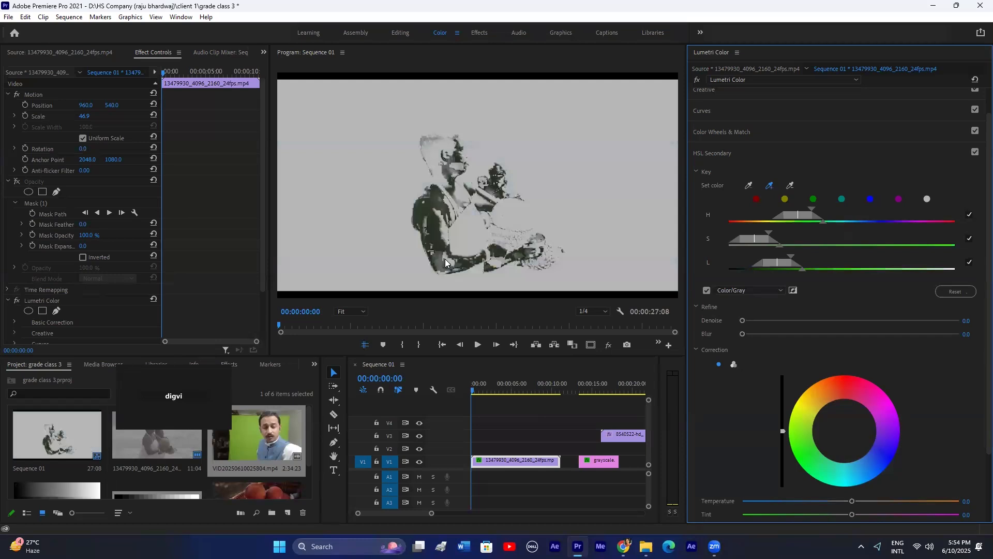
click(444, 217)
click(771, 183)
click(484, 196)
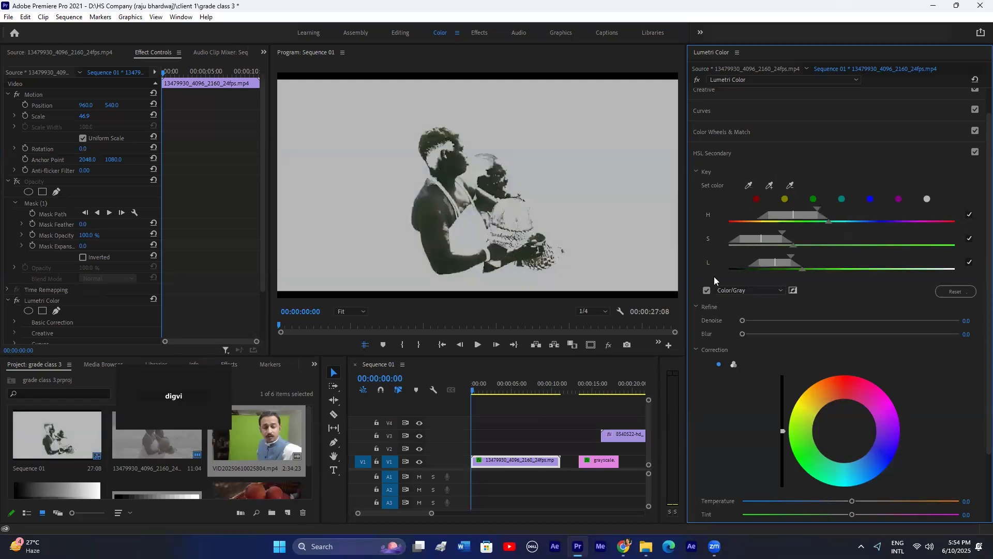
click(706, 290)
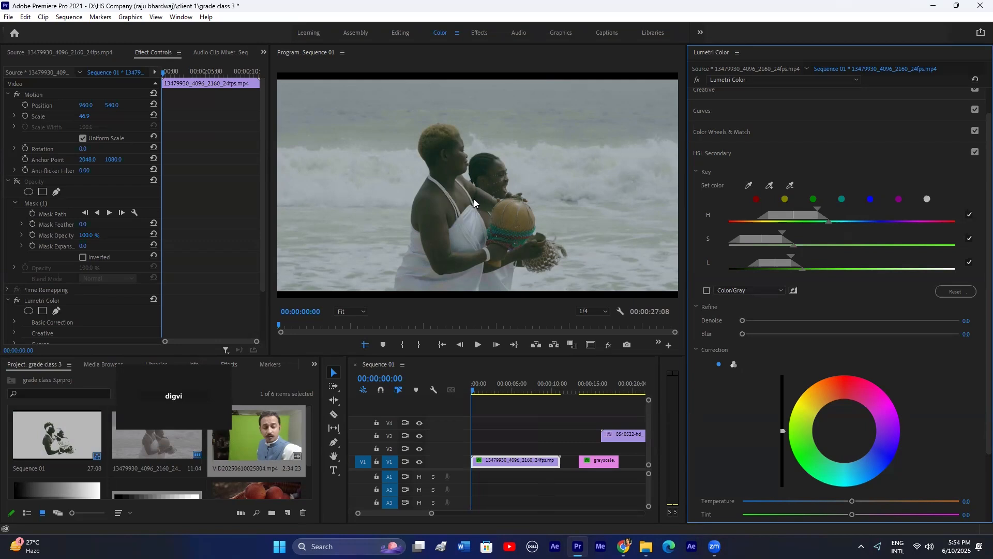
Step: Extend the HSL Secondary key with further skin samples from the women's arms and the front woman's chest, checking the Color/Gray mask
click(770, 185)
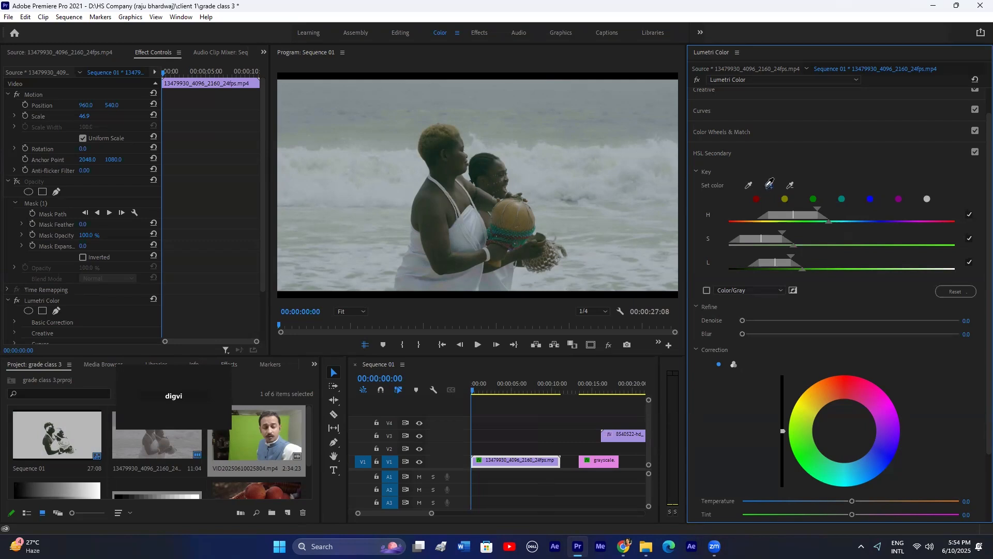
click(474, 198)
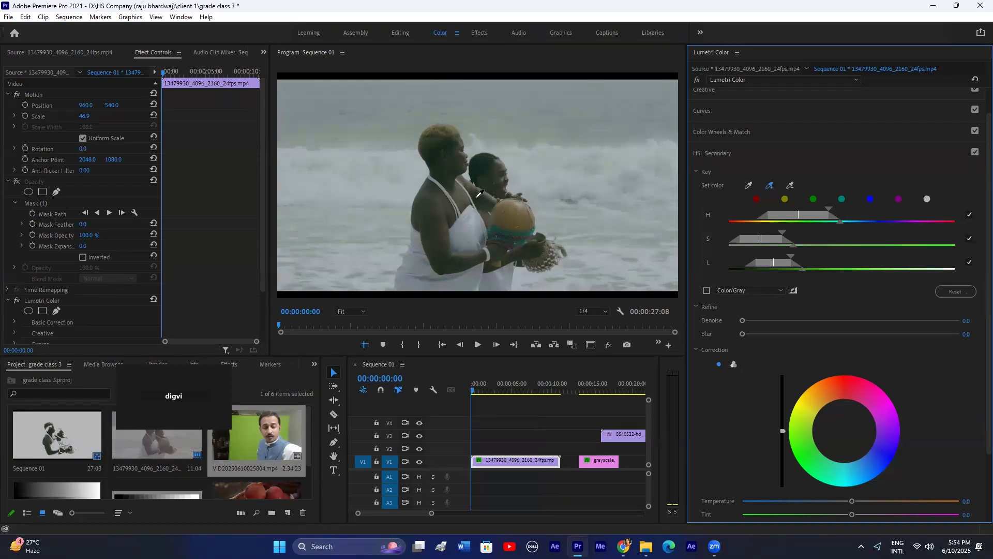
click(707, 290)
click(770, 185)
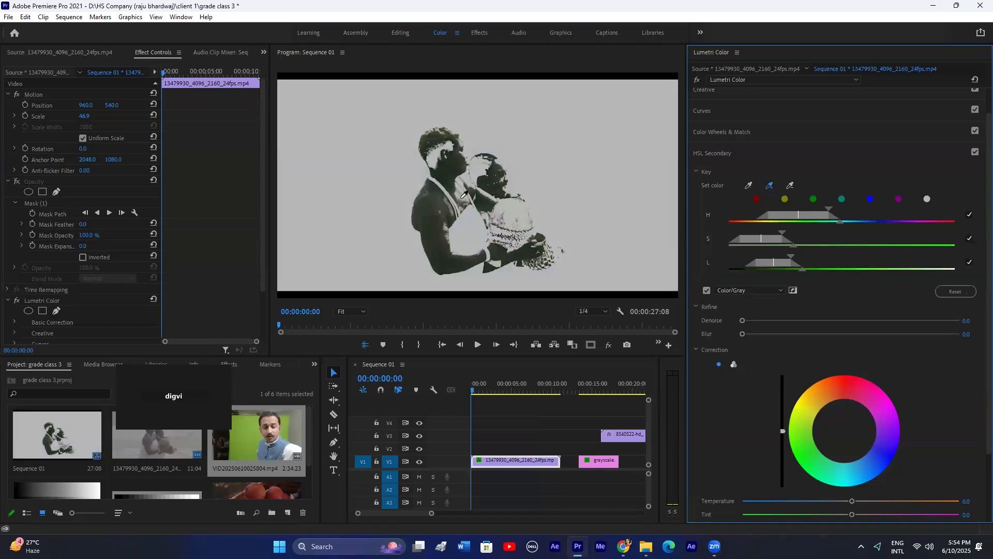
click(461, 197)
click(769, 186)
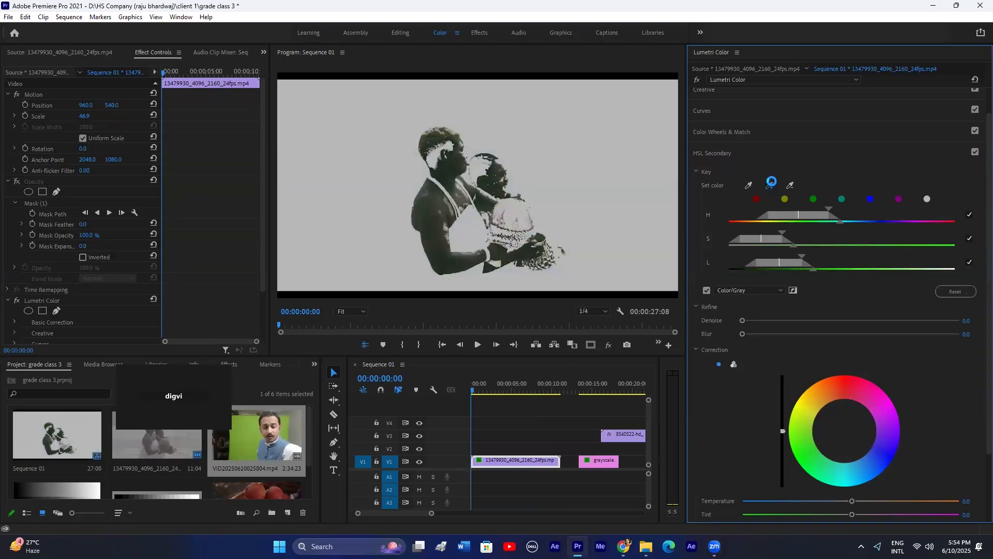
click(459, 190)
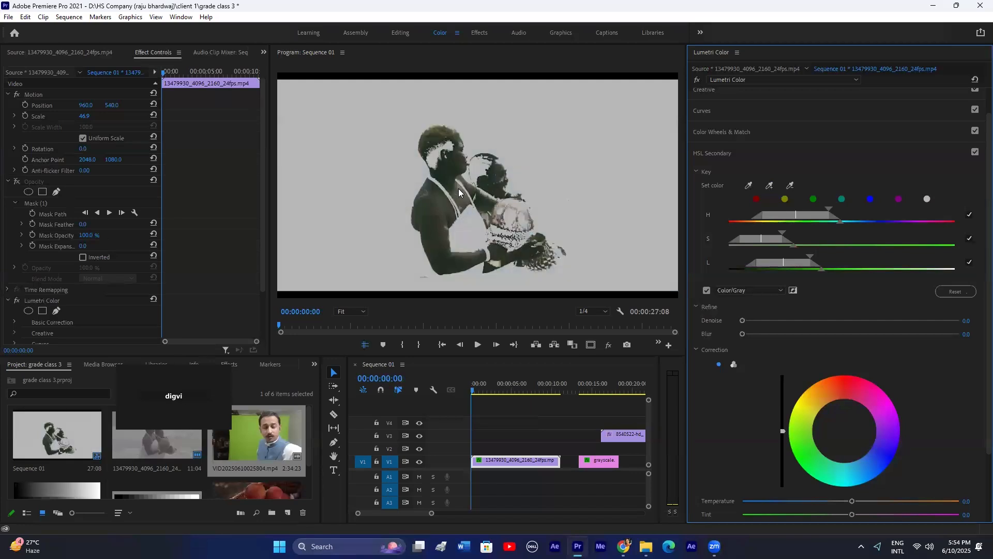
click(769, 186)
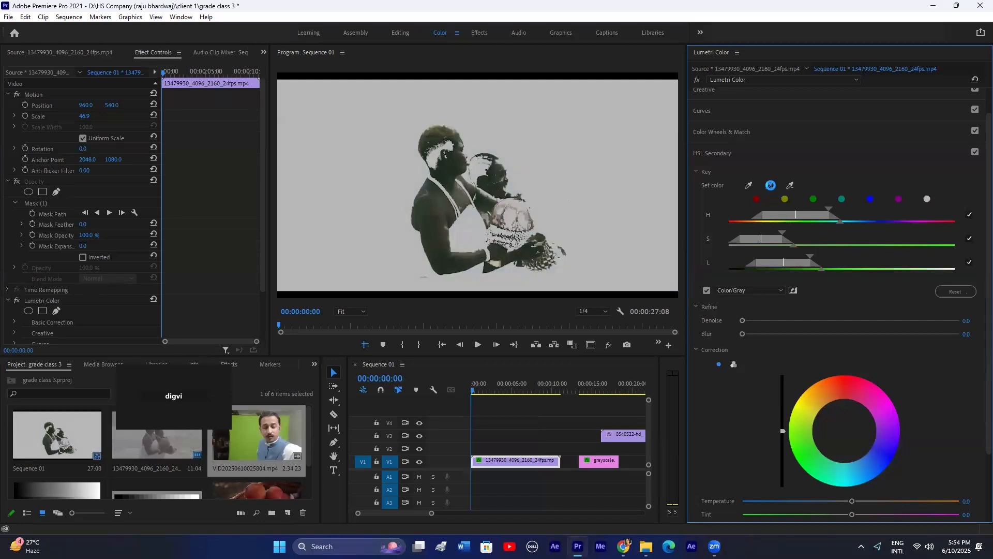
click(444, 225)
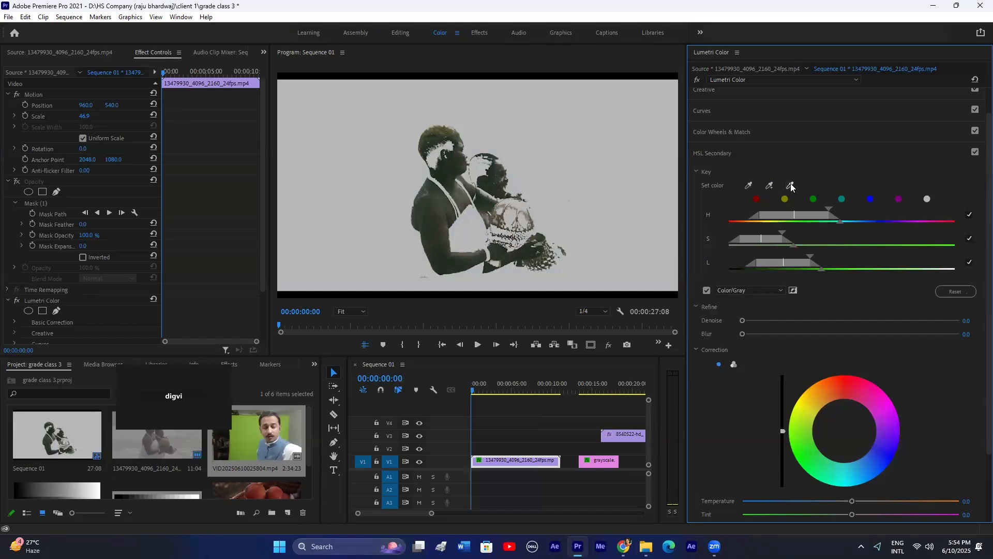
Step: Compare the picture with the mask preview and try to subtract the front woman's hair color from the HSL Secondary key
click(707, 289)
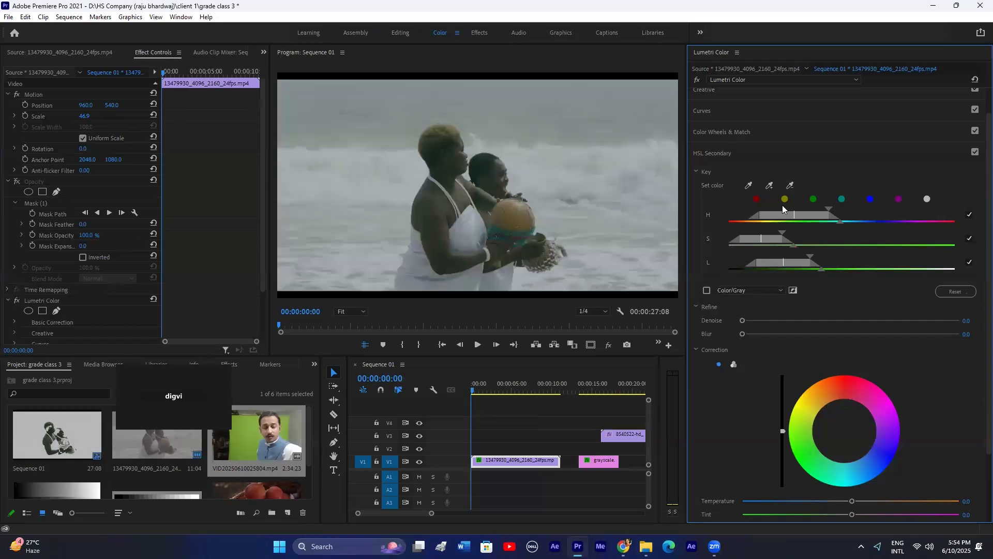
click(707, 290)
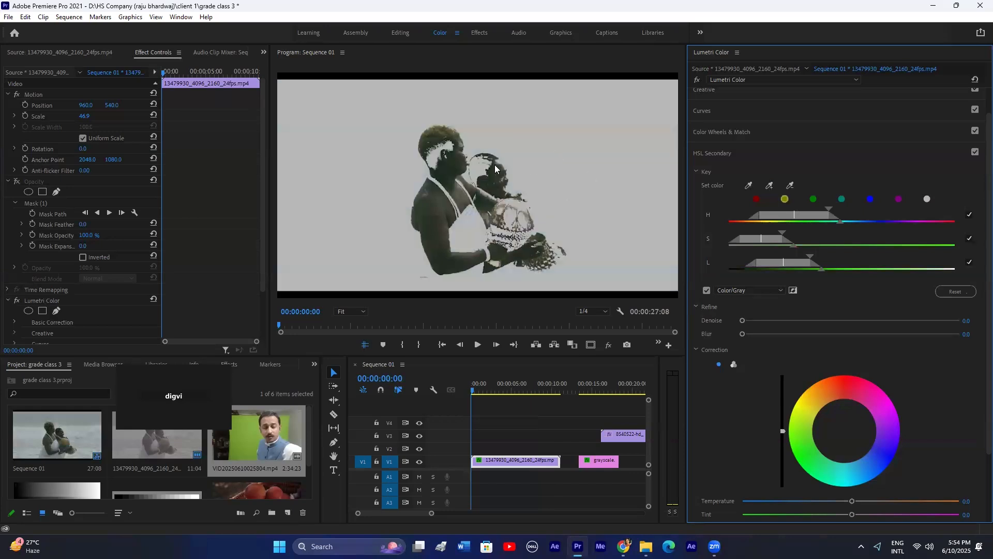
click(789, 185)
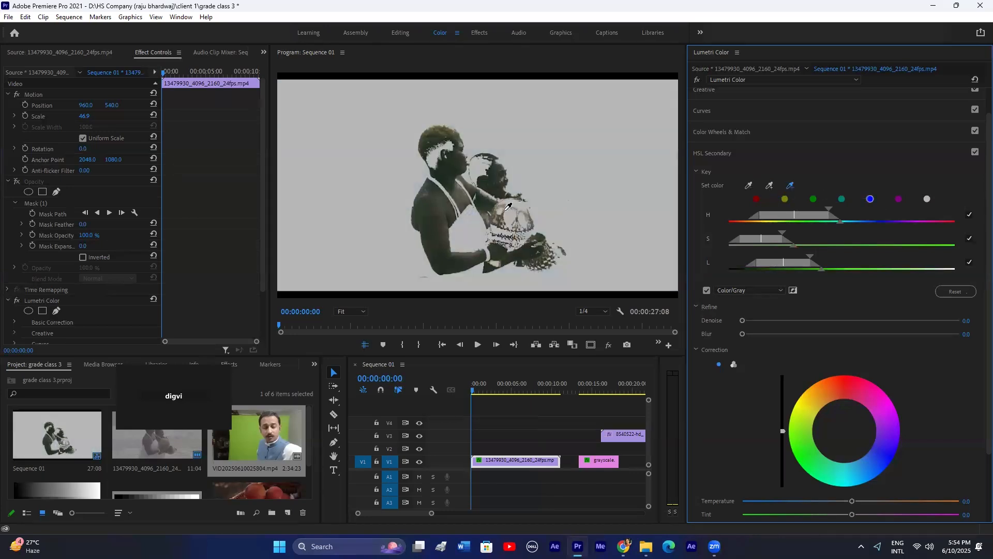
click(441, 128)
Step: Refine the HSL Secondary key with Denoise at 80.5 and Blur kept at 0.0
drag(874, 316, 916, 317)
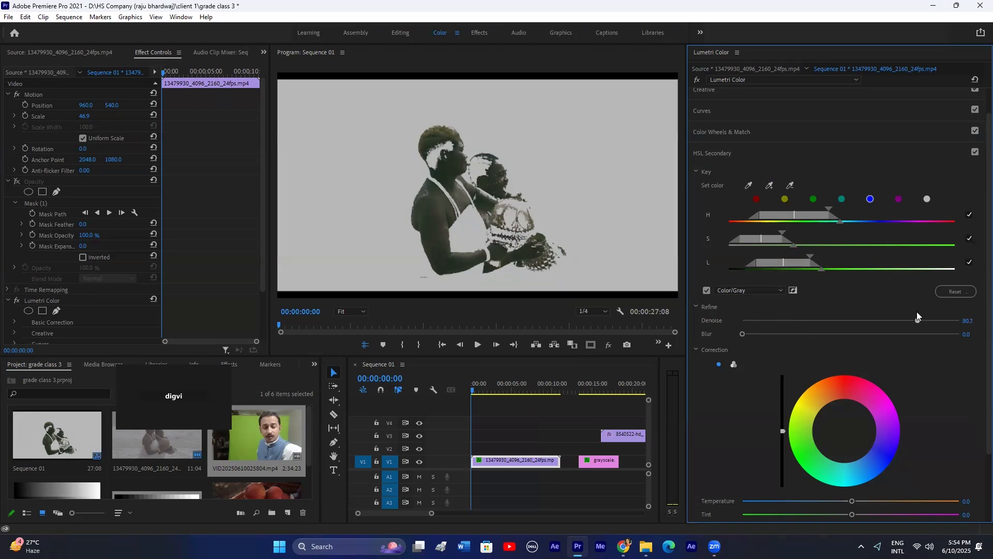
mouse_move(917, 321)
mouse_down()
mouse_move(834, 321)
mouse_move(898, 321)
mouse_up()
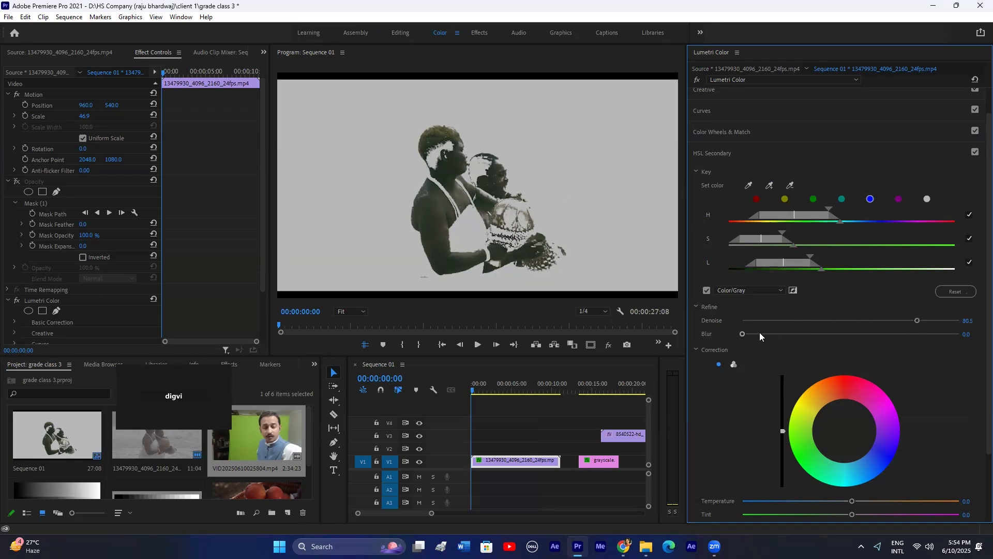
drag(769, 333, 743, 335)
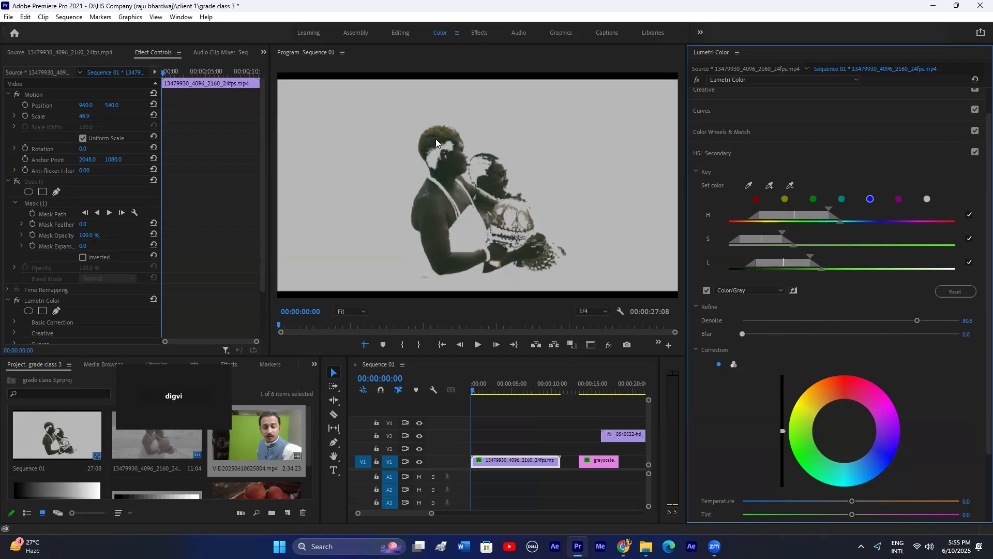
Step: Set the key's Blur to 12.9, checking the keyed area with a temporary red tint and the mask preview
click(707, 290)
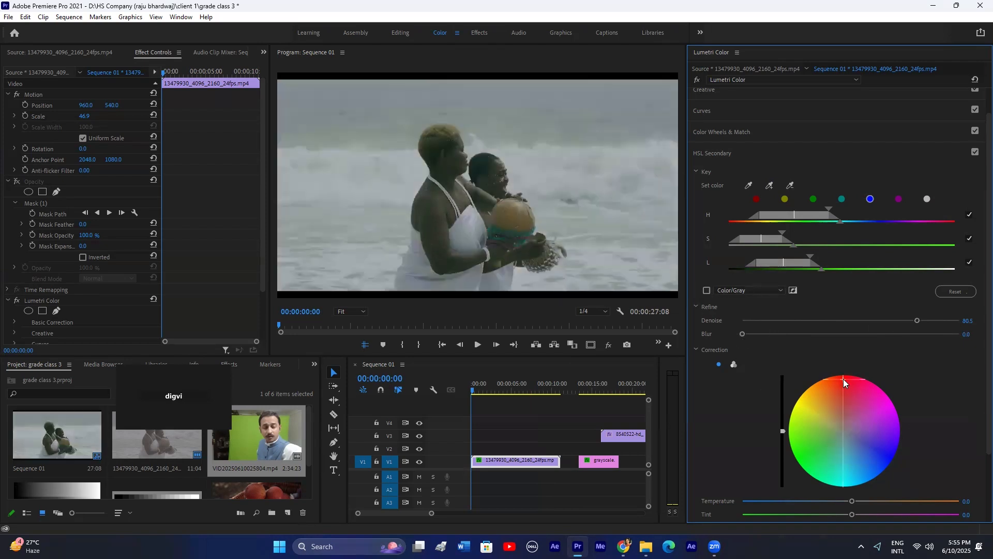
click(843, 380)
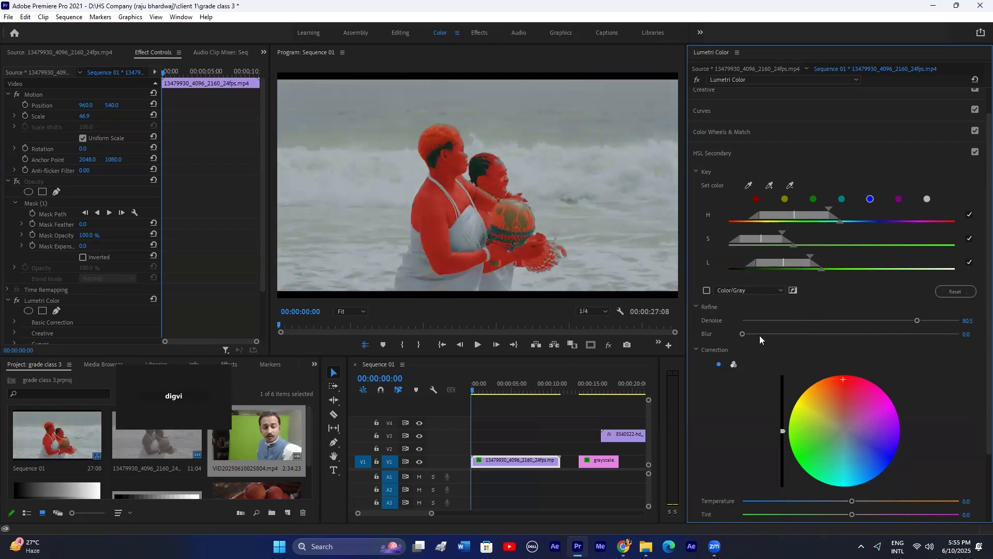
drag(772, 335, 835, 334)
click(706, 290)
double_click(850, 416)
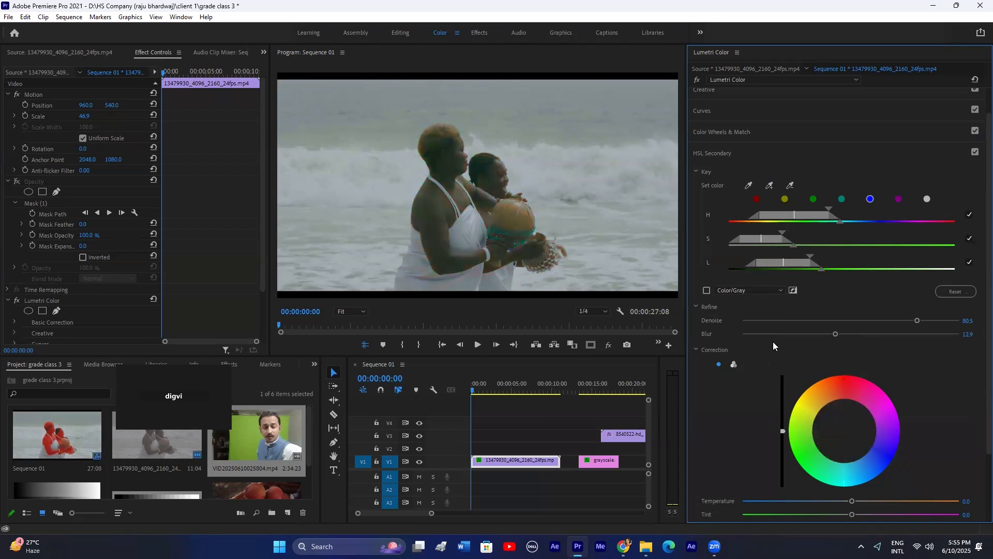
click(707, 290)
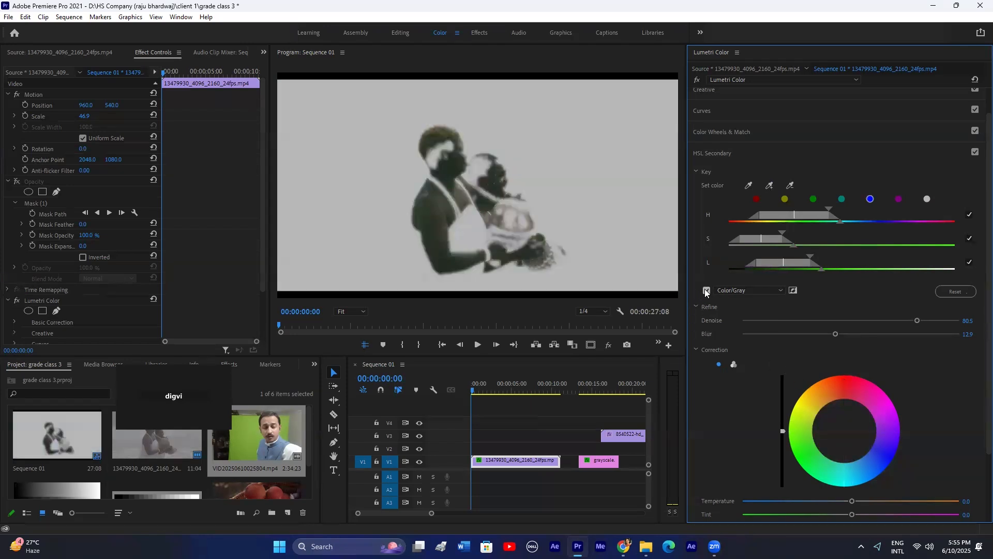
Step: Shift the HSL Secondary correction wheel slightly toward red-orange to warm the skin, and compare the grade with the section off and on
click(844, 430)
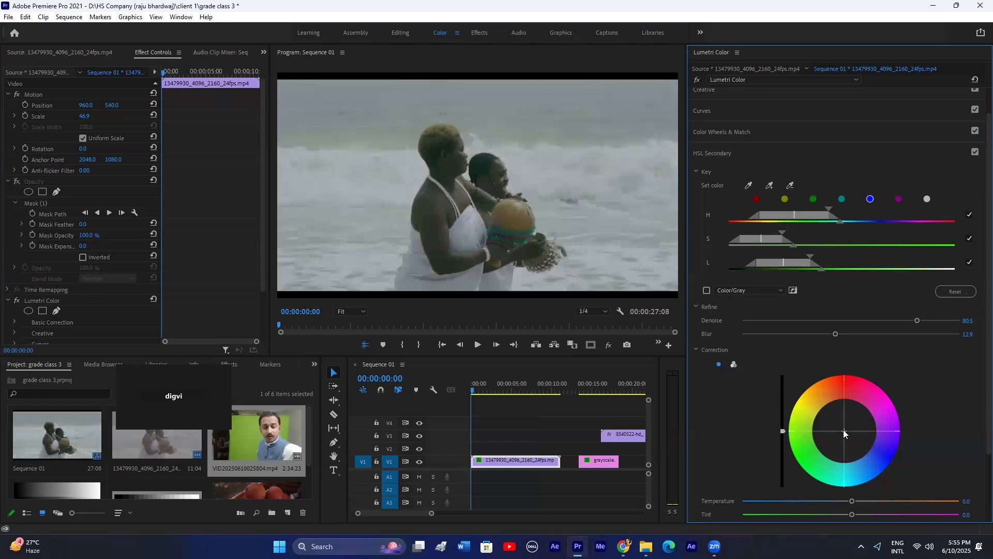
drag(844, 429, 842, 422)
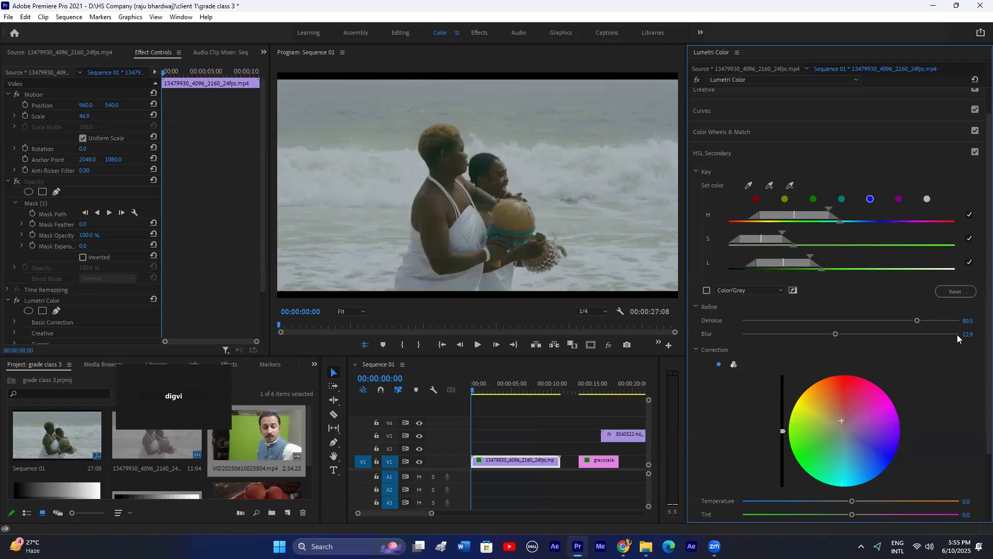
click(976, 153)
click(975, 153)
Step: Brighten the keyed skin slightly with the correction wheel's luminance slider, and compare the result with HSL Secondary off and on
scroll(767, 403, down, 1)
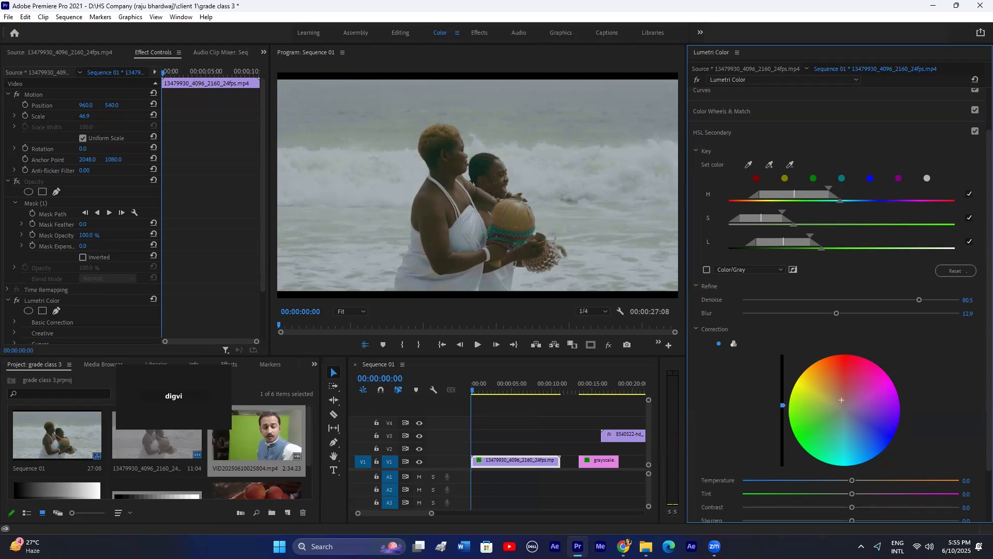
drag(783, 404, 782, 380)
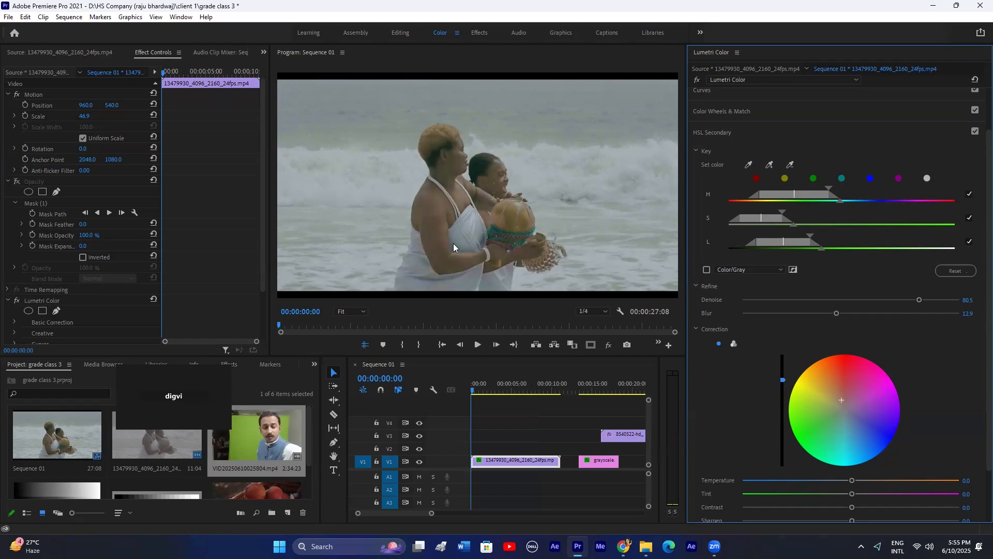
drag(783, 410, 783, 423)
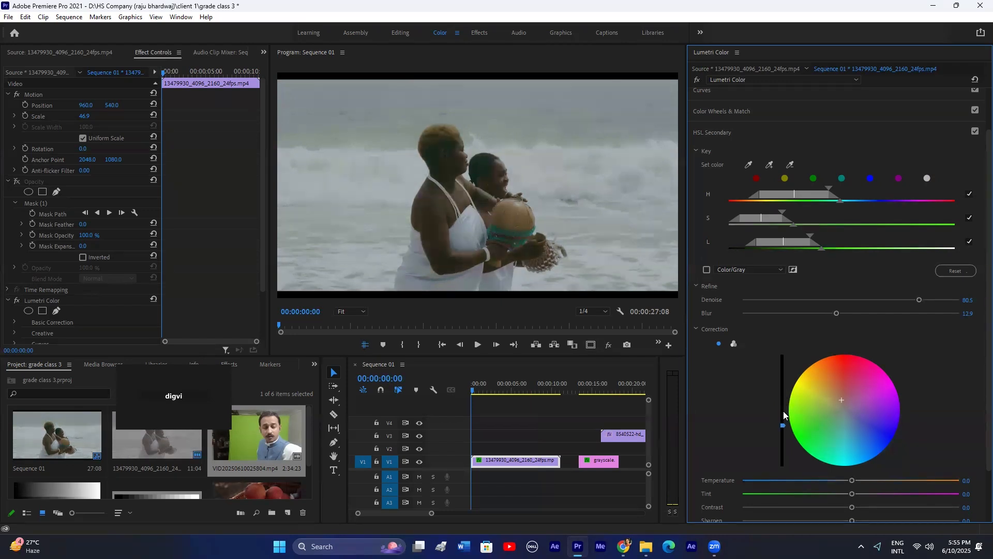
drag(783, 410, 783, 405)
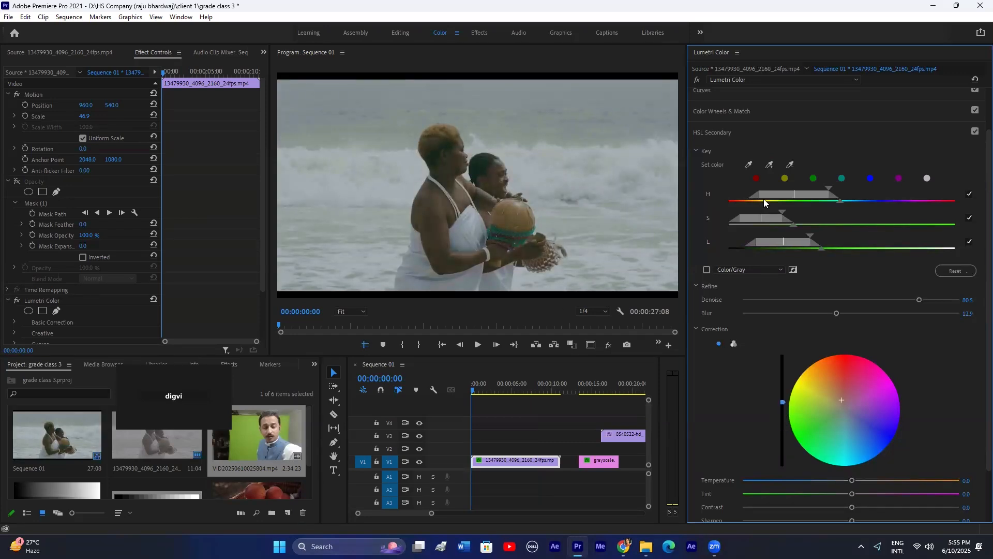
click(975, 133)
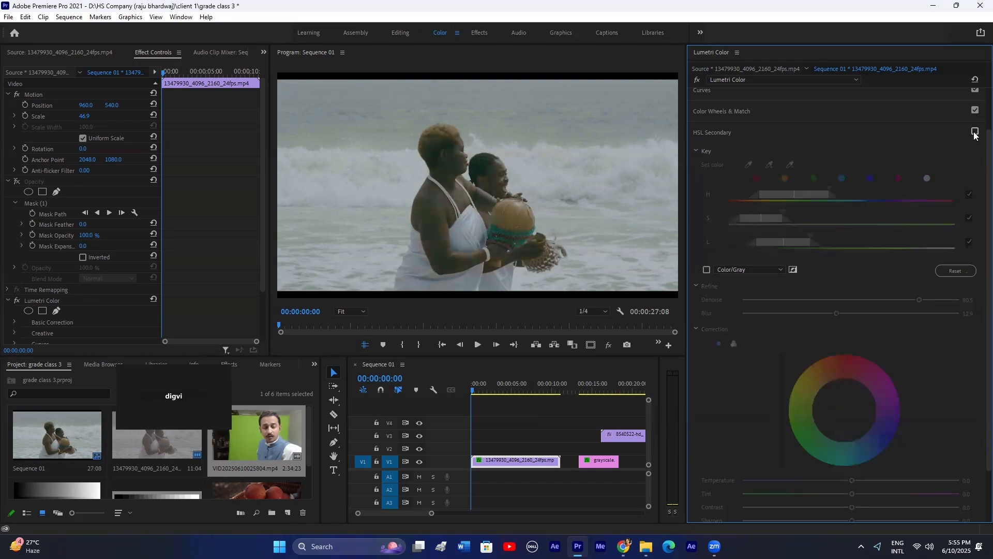
click(975, 132)
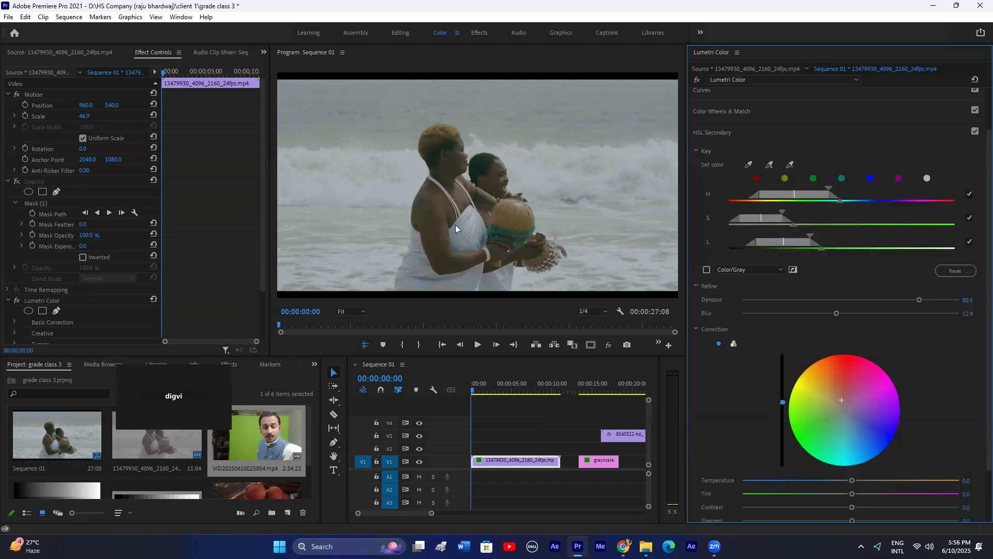
Step: Switch the HSL Secondary correction to three-way color wheels, try a blue tint in the Shadows wheel and reset that wheel
click(735, 343)
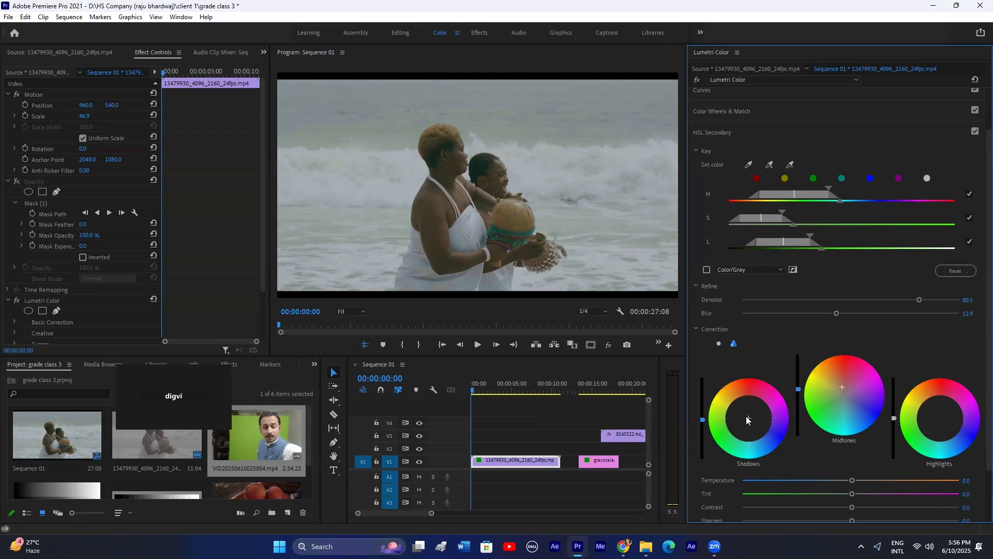
click(763, 435)
drag(763, 433, 764, 435)
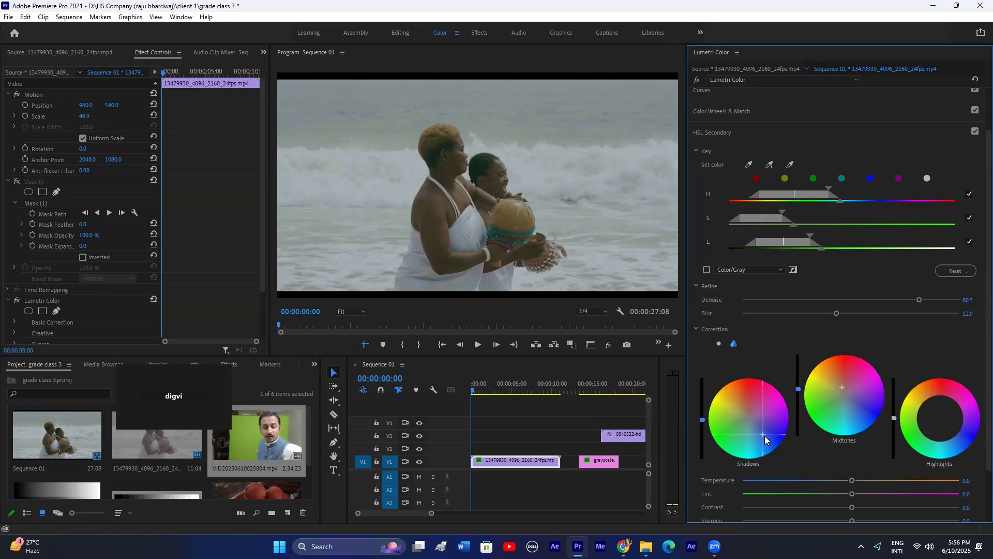
double_click(761, 430)
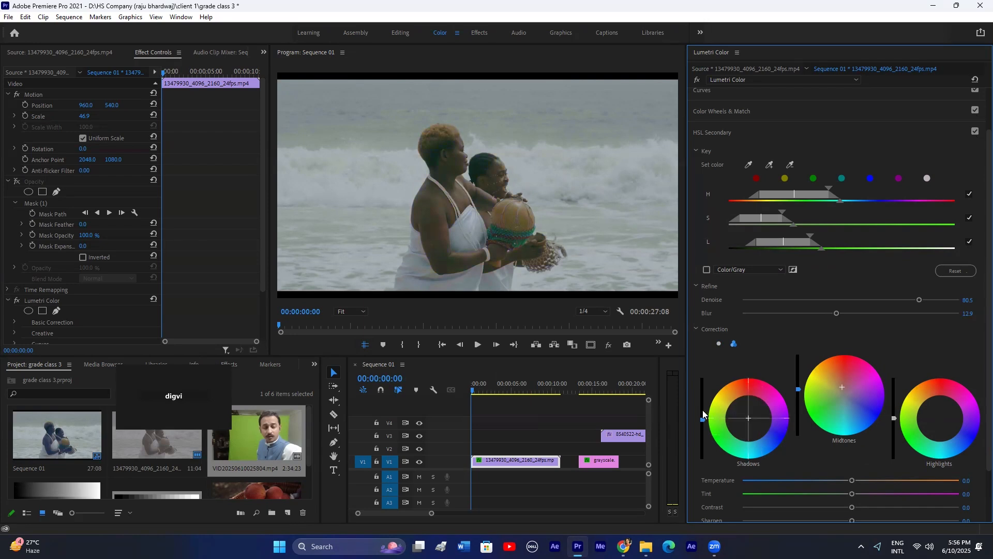
Step: Raise the Highlights wheel's luminance slightly and return the HSL Secondary correction to a single color wheel
drag(893, 418, 894, 414)
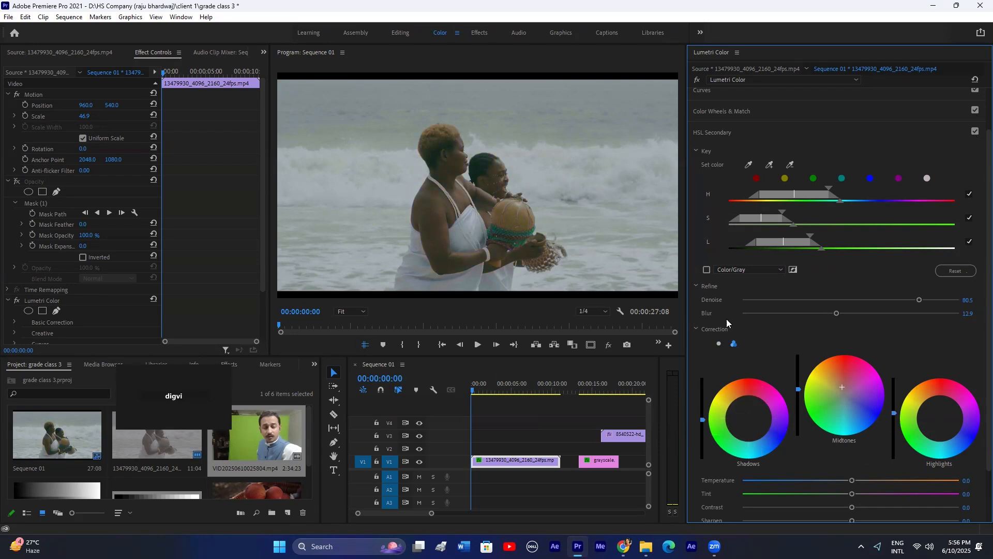
click(718, 343)
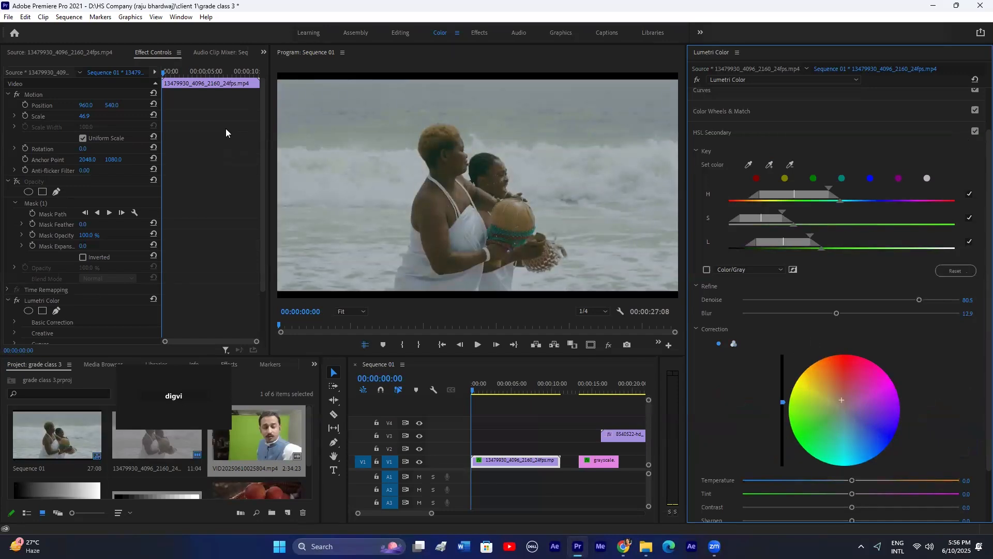
Step: Turn on the beach clip's masked Opacity effect and show the isolated skin patch in Lumetri Scopes
click(18, 184)
click(19, 184)
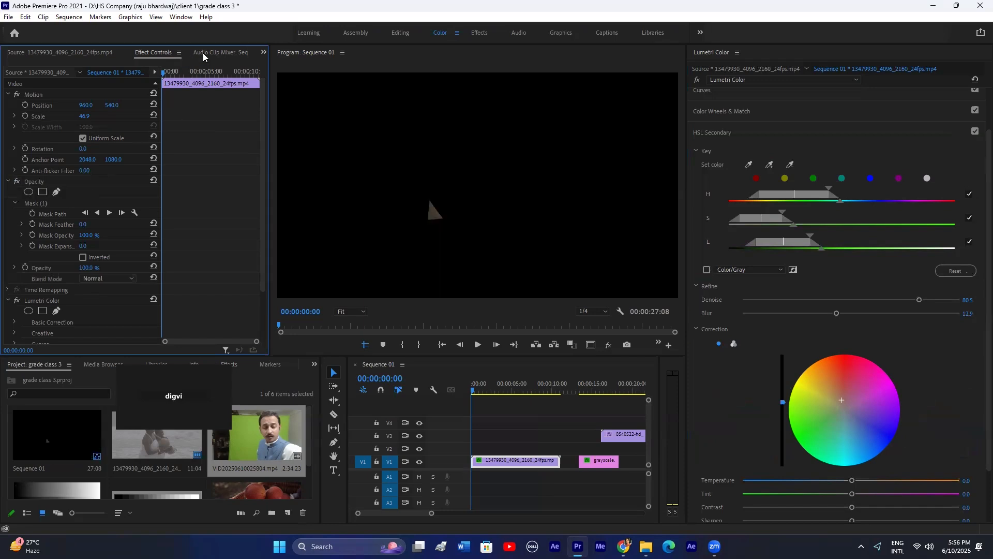
click(264, 52)
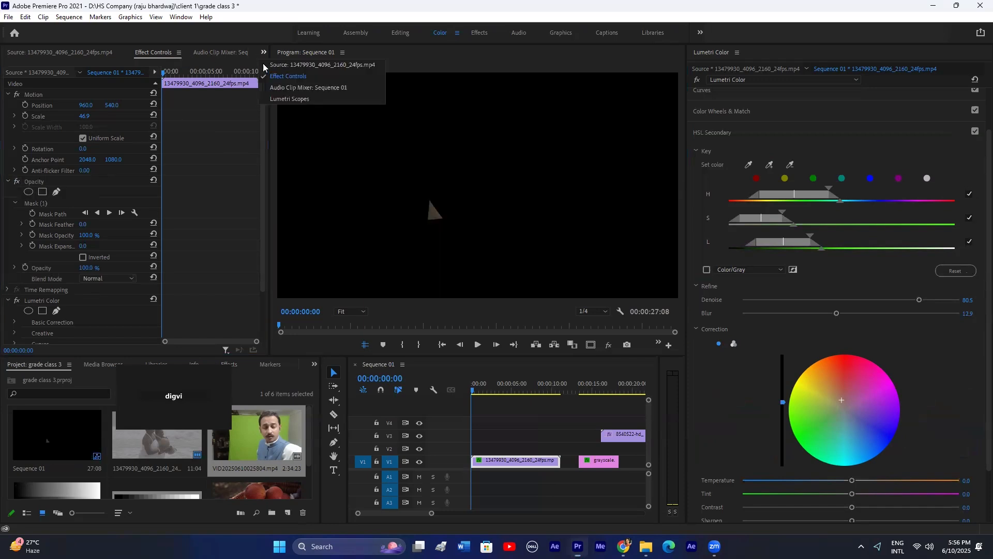
click(287, 88)
click(244, 52)
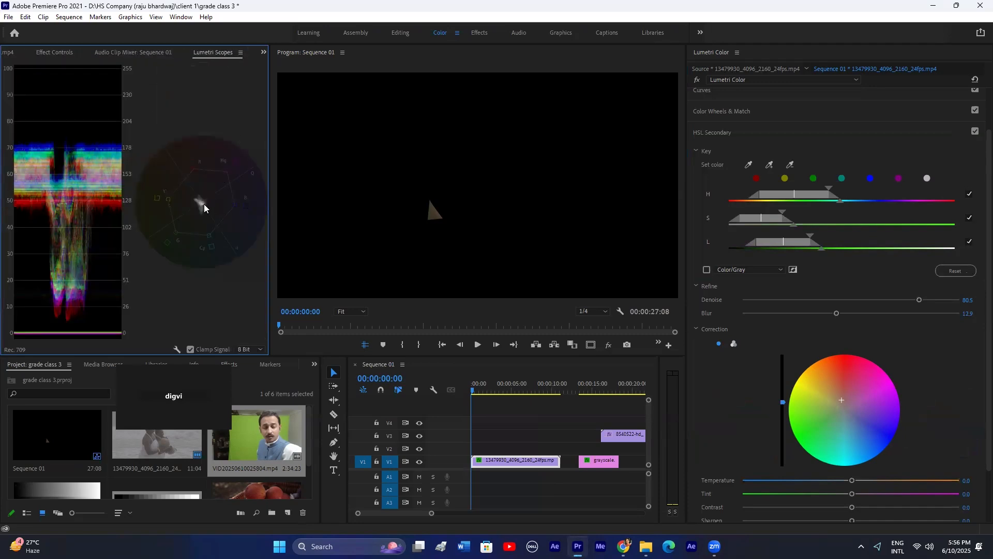
Step: Try a strong red shift on the HSL Secondary correction wheel, reset the wheel and deselect the clip
click(842, 371)
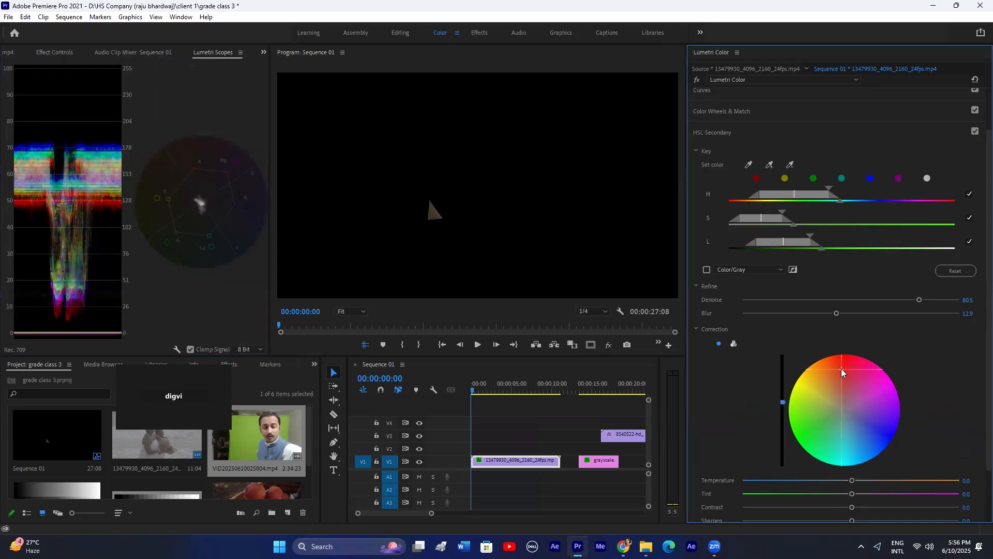
double_click(841, 403)
click(598, 312)
click(592, 343)
click(527, 427)
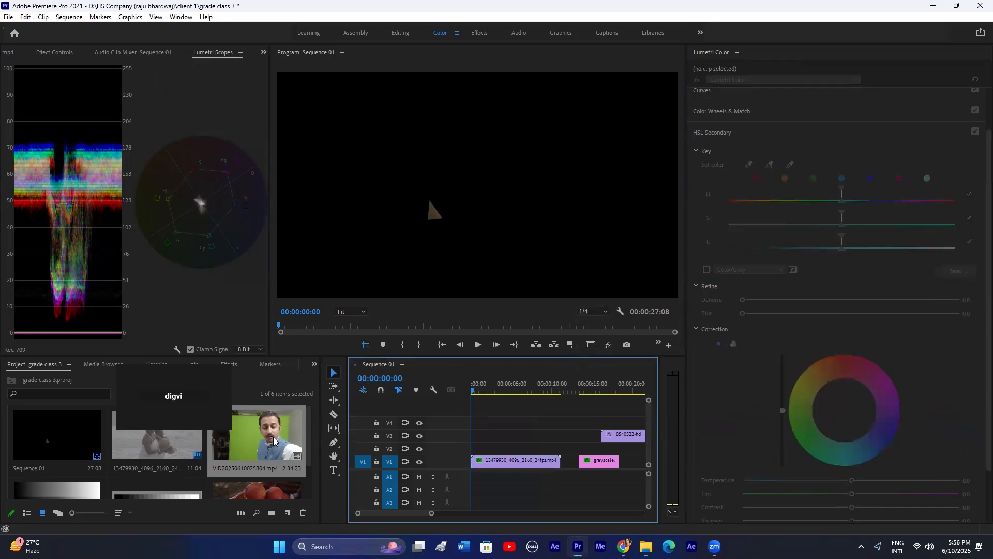
Step: Place the green-screen video VID20250610025804.mp4 on track V4 from the sequence start and return to Effect Controls
drag(258, 441, 491, 423)
click(503, 389)
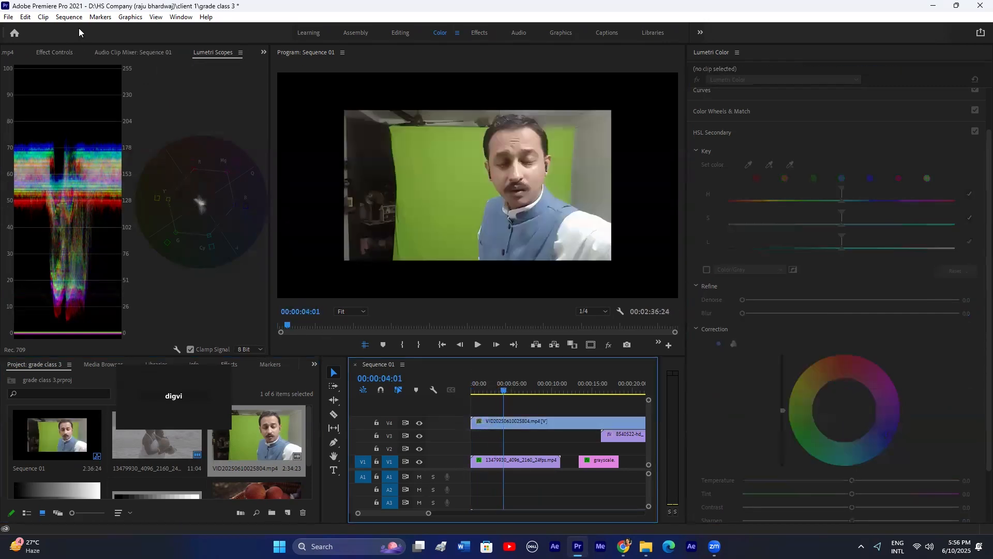
click(9, 52)
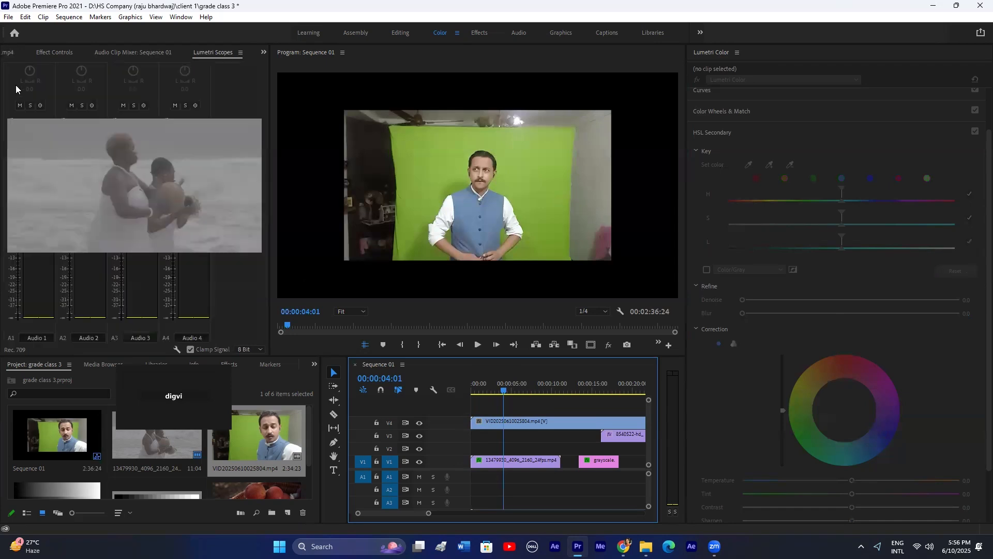
click(147, 53)
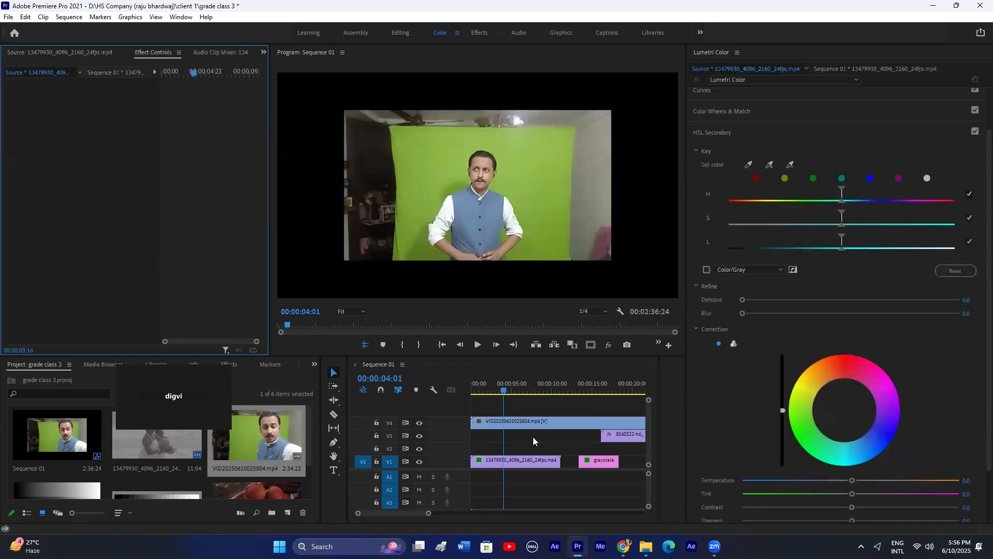
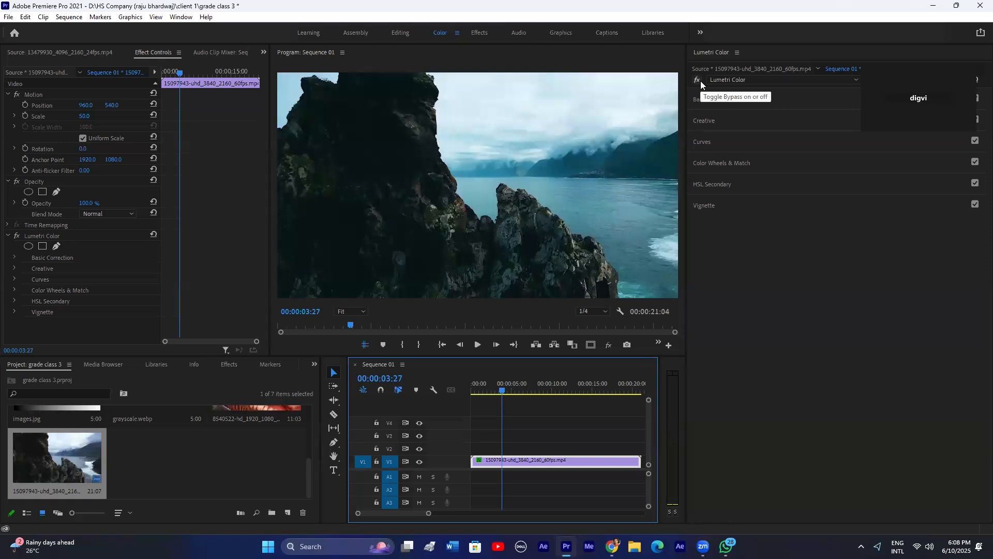
Step: Compare the rocky coast clip with its Lumetri Color grade bypassed and enabled, and enlarge the Program Monitor
click(703, 80)
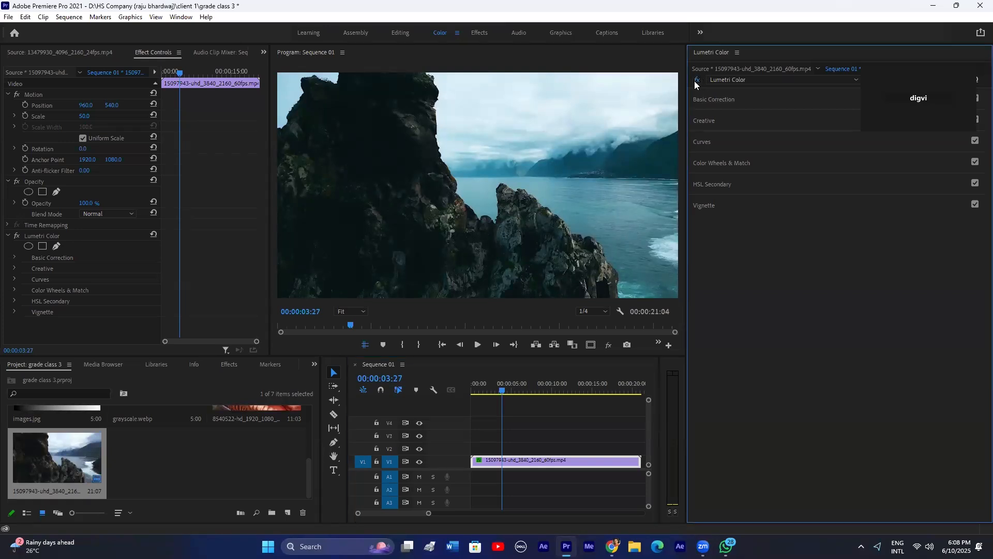
click(695, 80)
click(694, 81)
click(694, 81)
click(695, 80)
drag(687, 121, 826, 119)
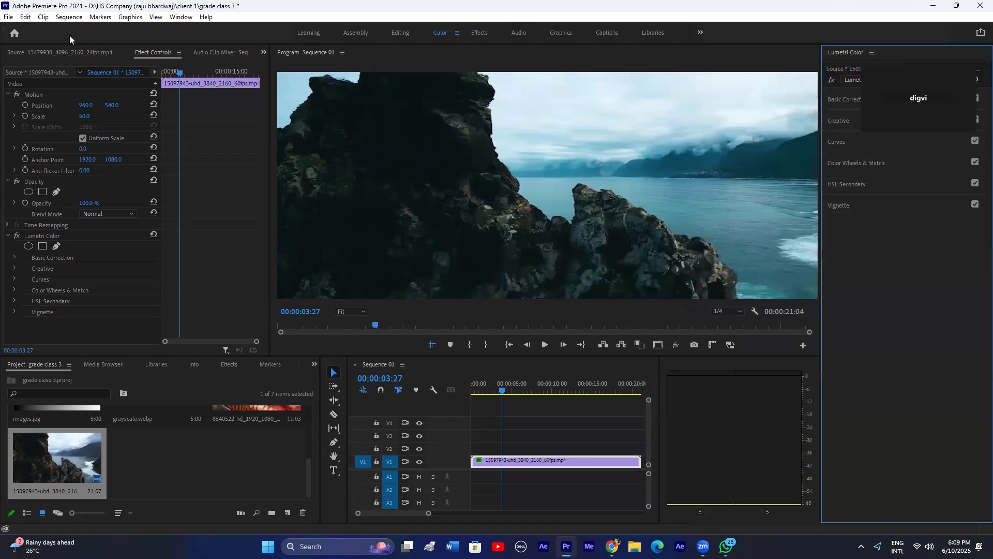
click(540, 445)
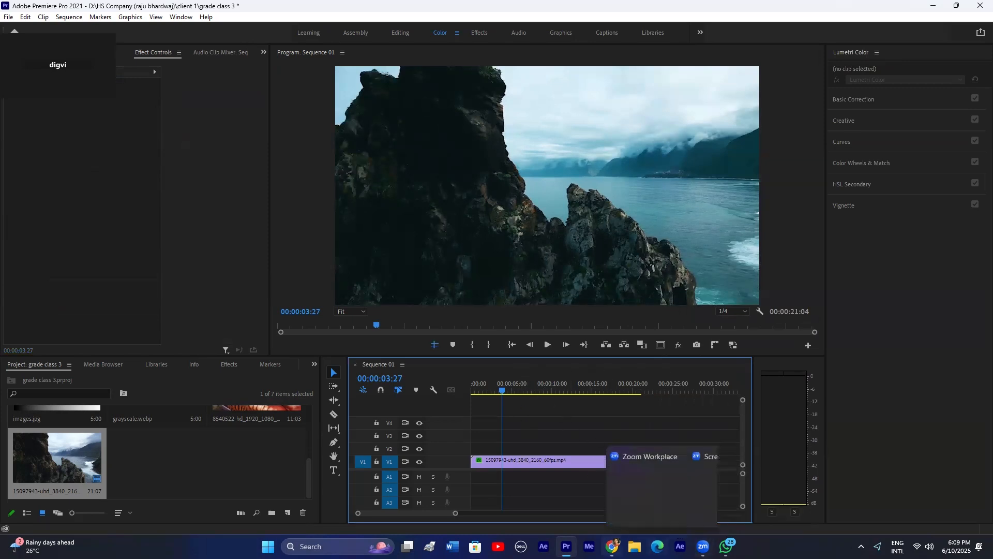
Step: Bring the downloaded village clip 11945028_3840_2160_30fps.mp4 from Chrome's downloads into the Premiere Pro sequence on V2, starting near 00:00:10
mouse_move(612, 547)
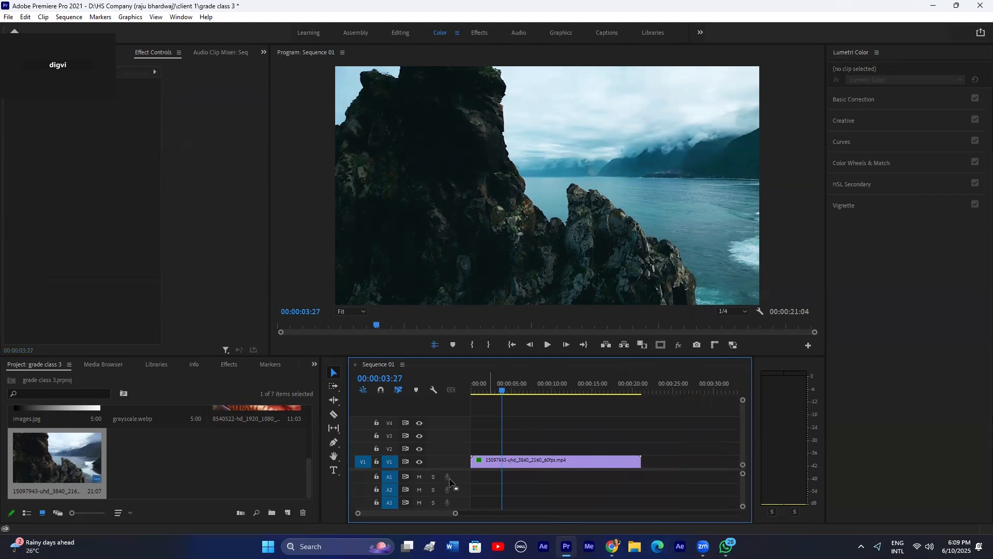
key(alt+Tab)
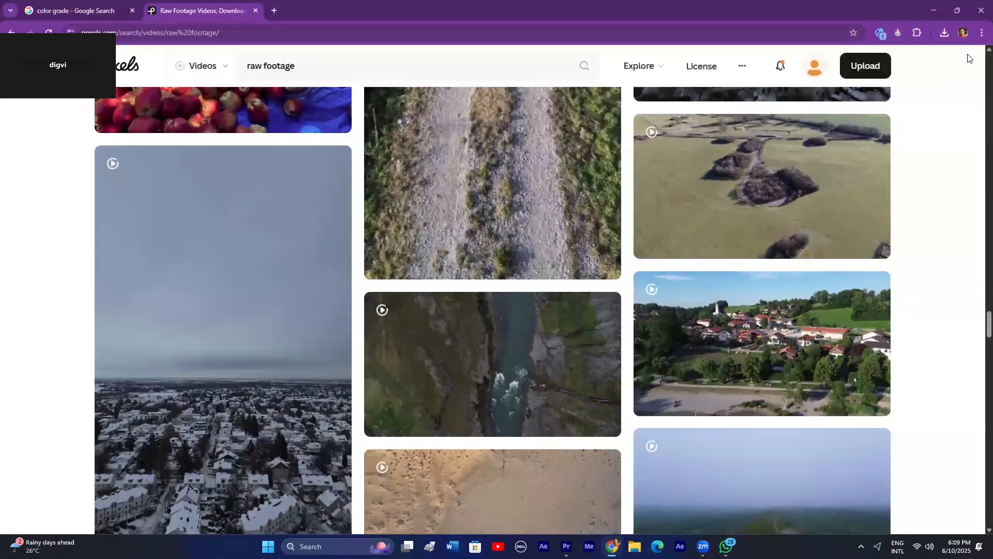
click(945, 34)
drag(635, 493, 552, 448)
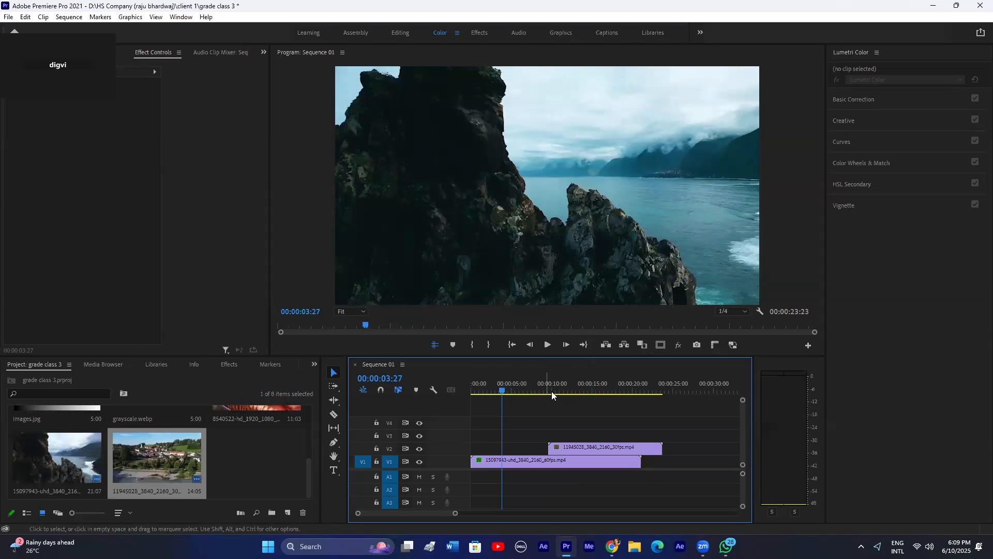
click(570, 384)
Step: Fit the village clip on V2 to the sequence with Set to Frame Size
click(605, 448)
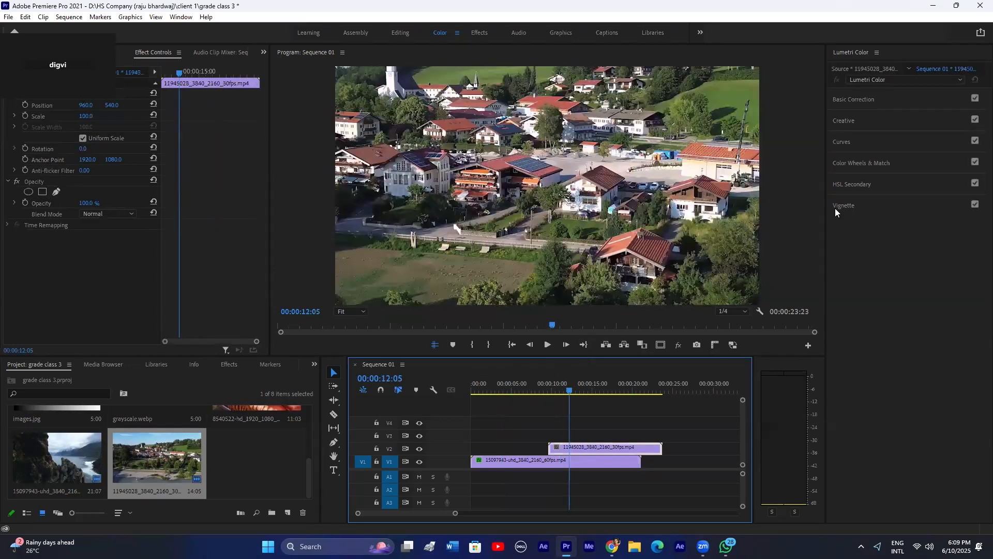
right_click(612, 448)
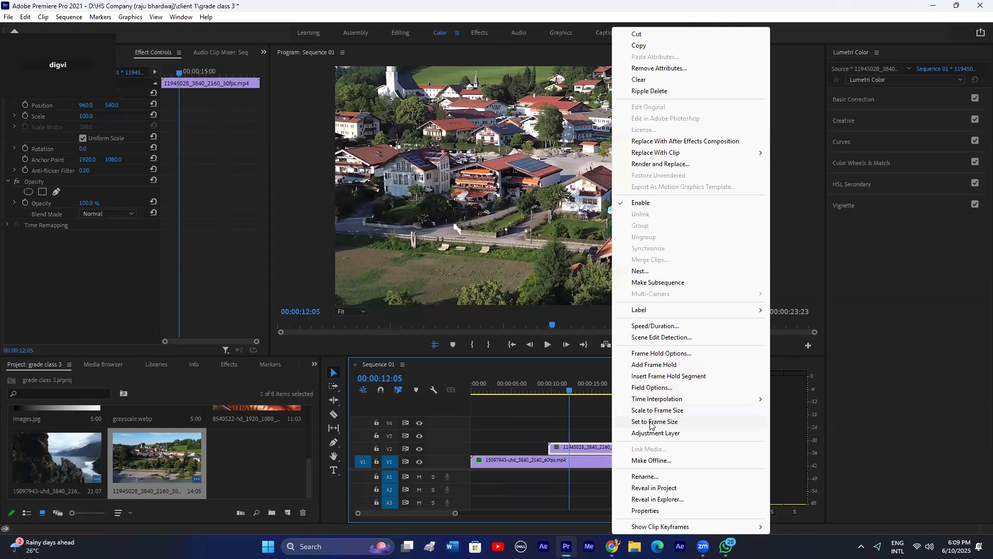
click(650, 422)
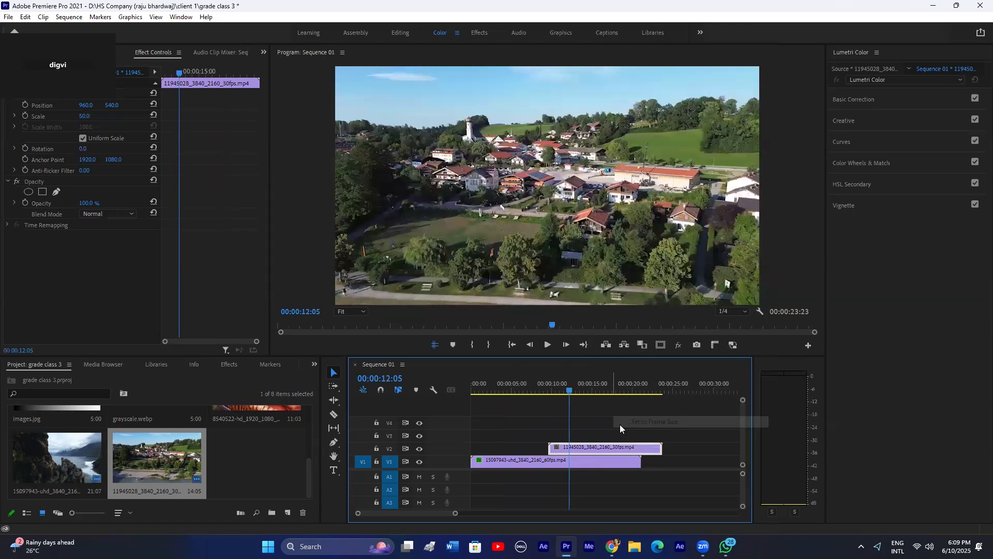
click(616, 436)
click(606, 448)
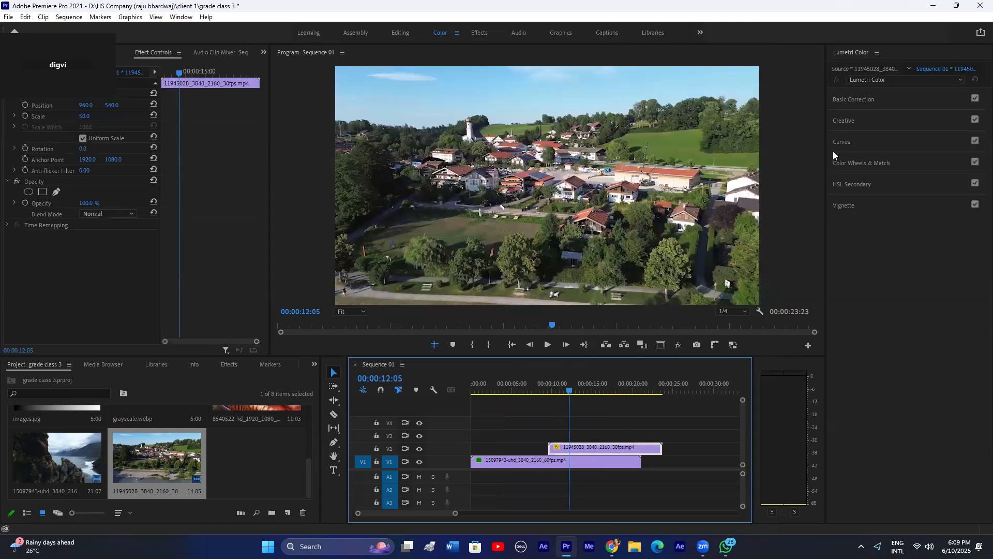
drag(808, 132, 798, 133)
Step: Copy the Lumetri Color effect from the rocky coast clip and paste it onto the village clip
mouse_move(536, 391)
mouse_down()
mouse_move(510, 390)
mouse_move(520, 390)
mouse_up()
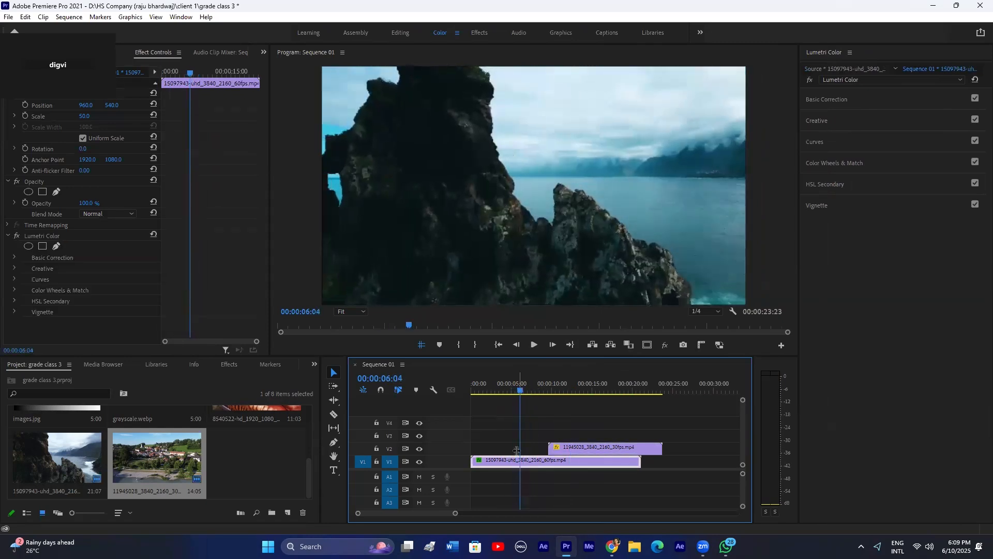
click(45, 238)
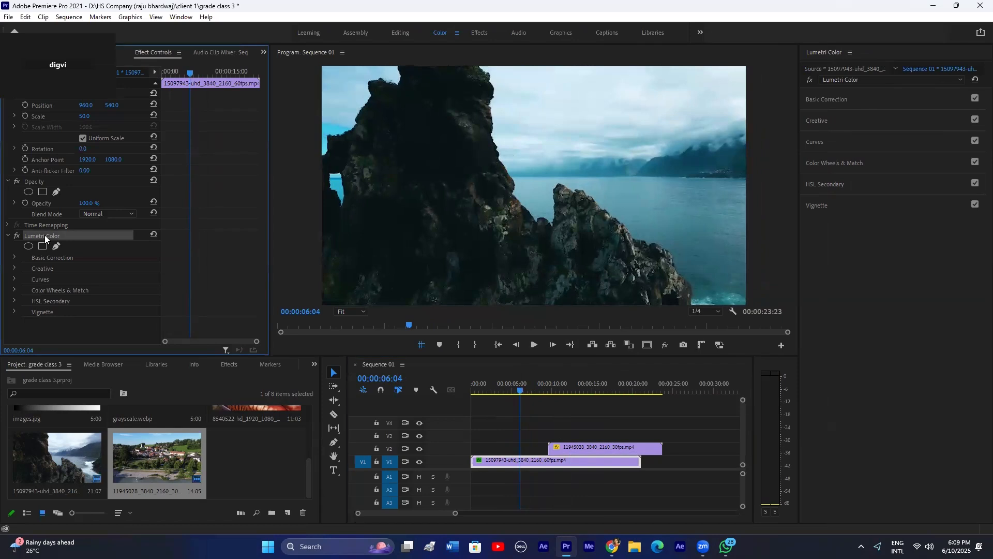
click(552, 390)
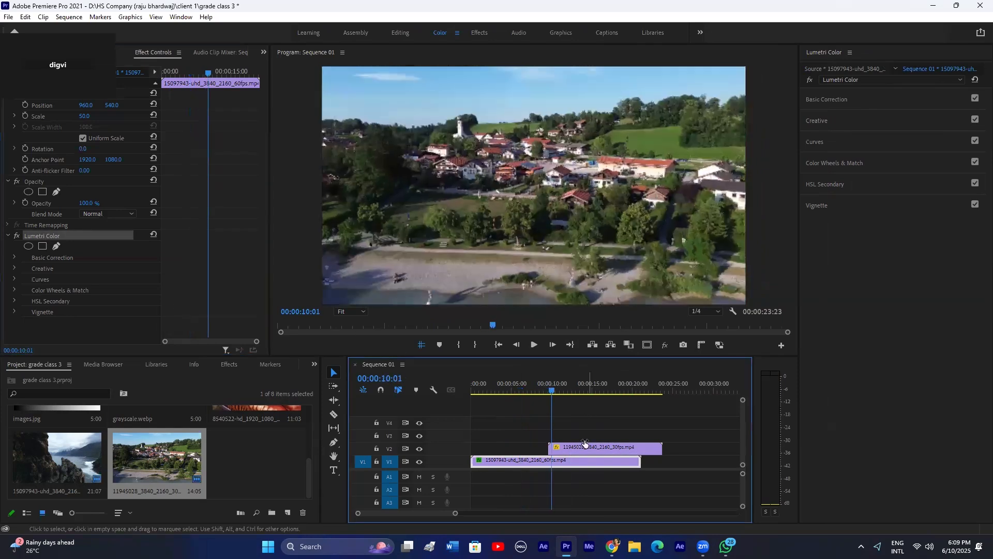
click(575, 448)
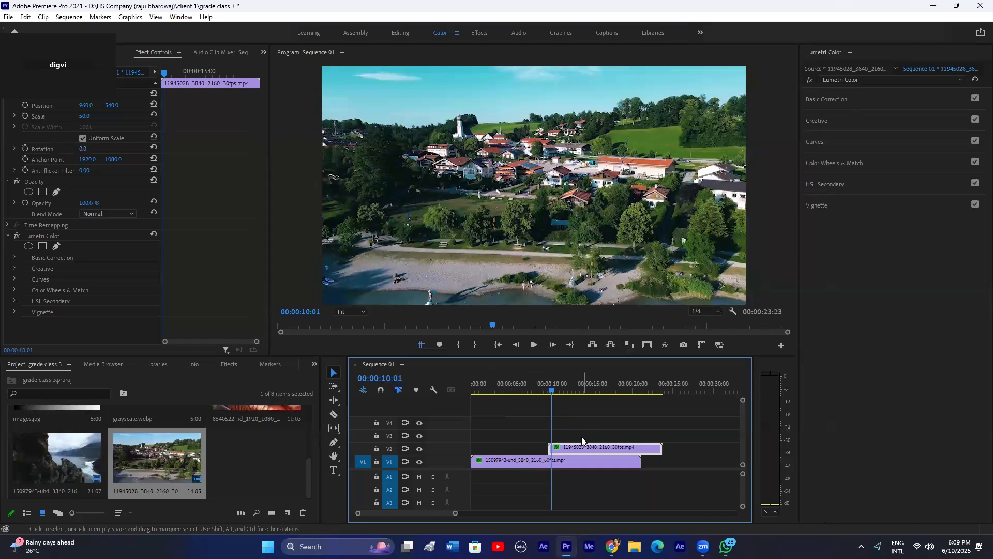
Step: Delete the graded village clip and place a fresh copy on V2 starting at about 00:00:13
key(Delete)
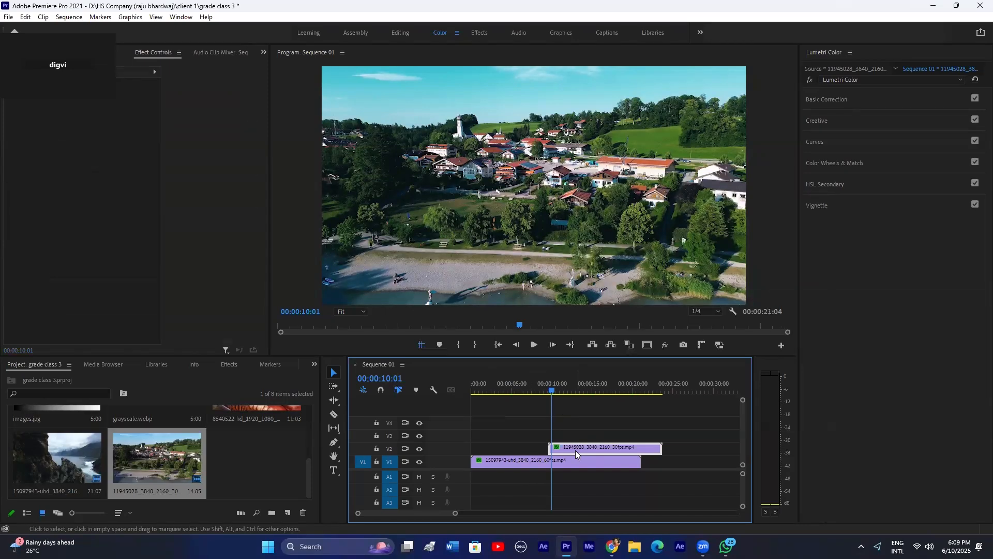
click(567, 458)
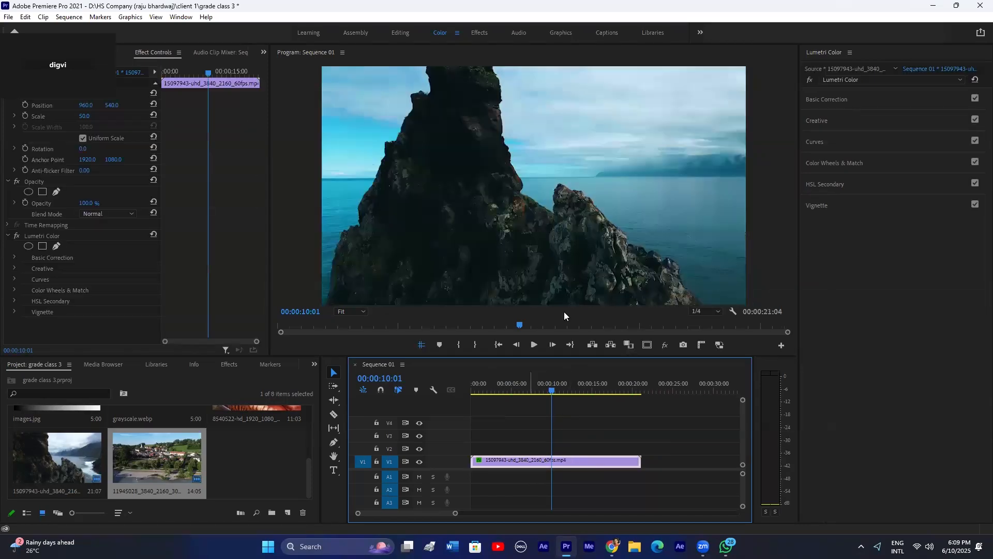
click(833, 163)
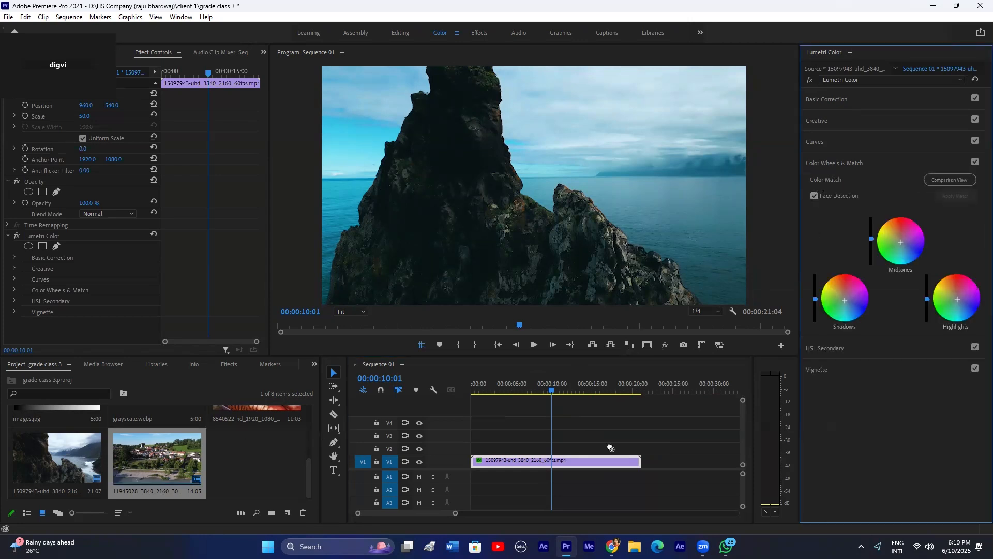
drag(611, 448, 575, 447)
click(572, 386)
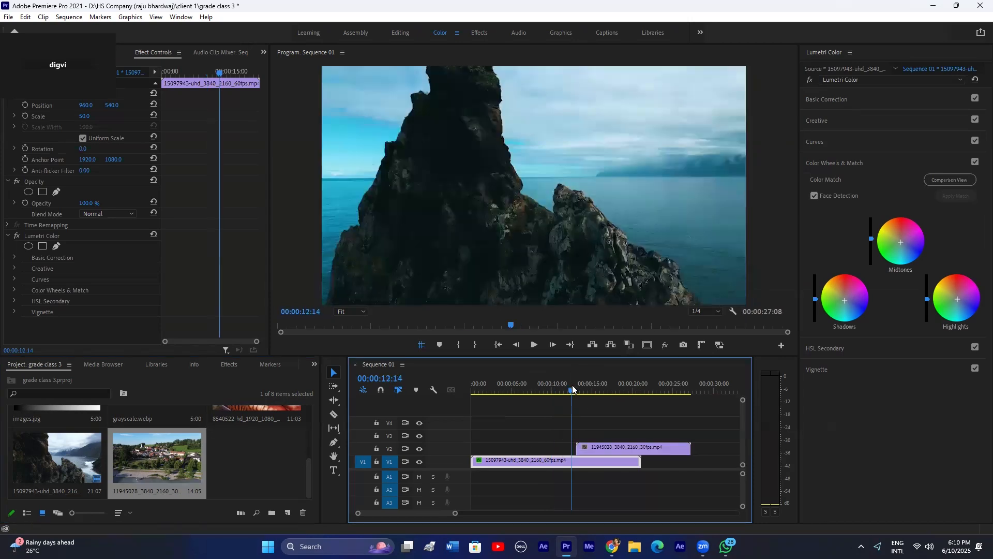
Step: Apply Set to Frame Size to the fresh village clip on V2
drag(572, 386, 597, 389)
right_click(612, 448)
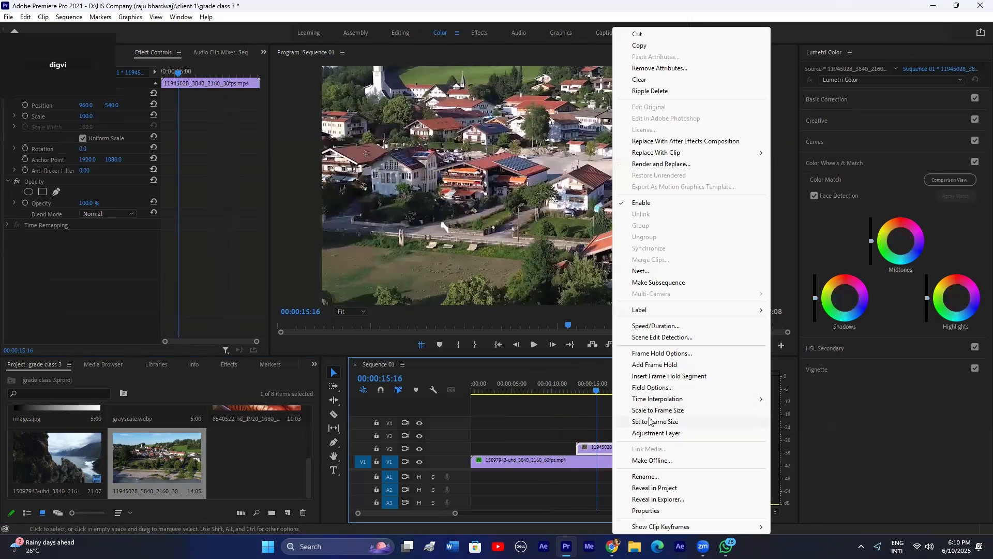
click(649, 421)
Step: Compare the look of the graded rocky coast clip with the ungraded village clip by viewing each in turn
click(560, 388)
click(554, 460)
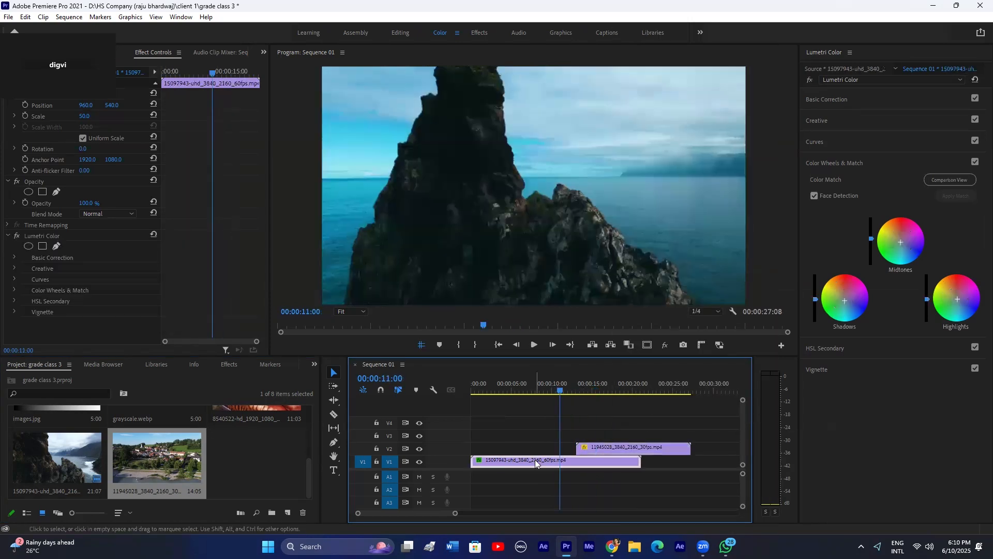
click(606, 445)
click(603, 391)
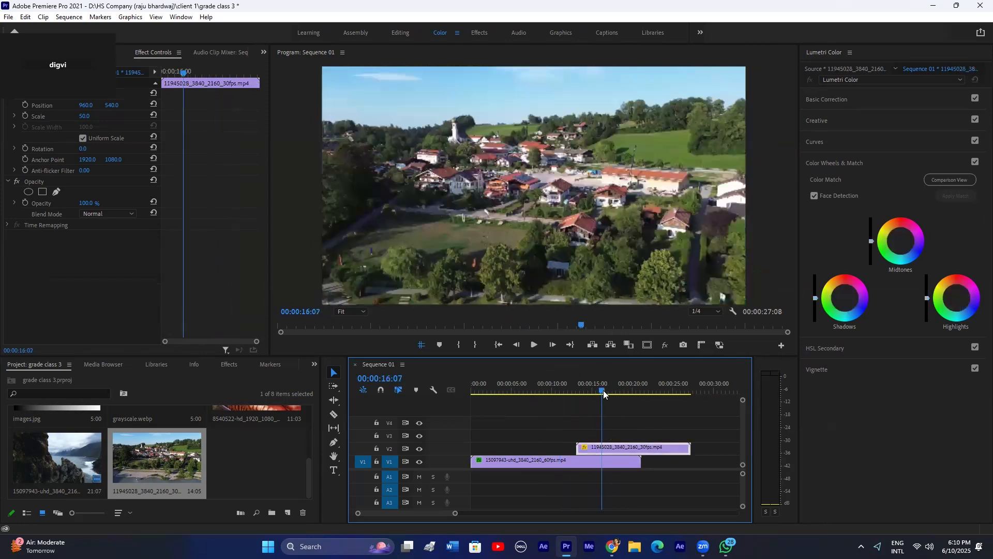
click(551, 389)
click(541, 463)
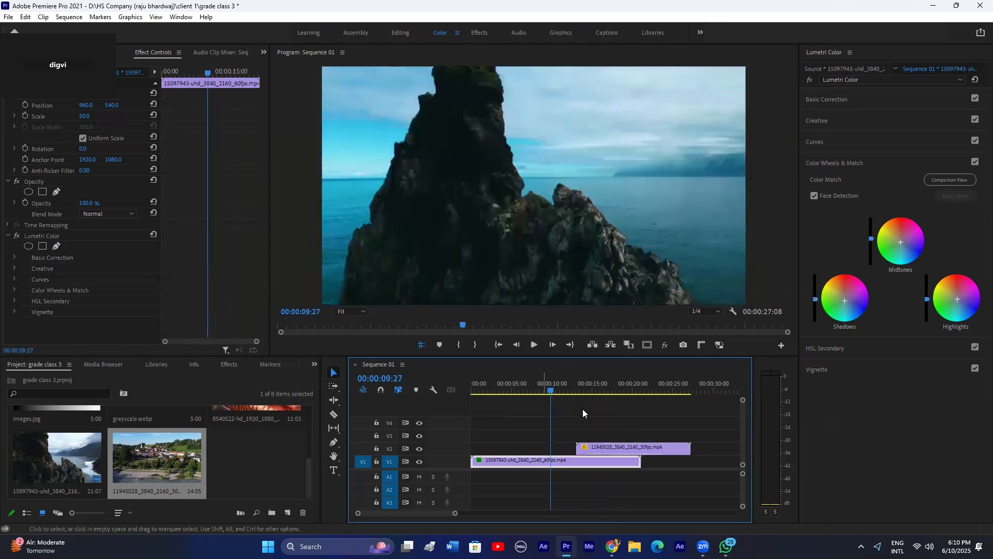
click(599, 390)
click(606, 447)
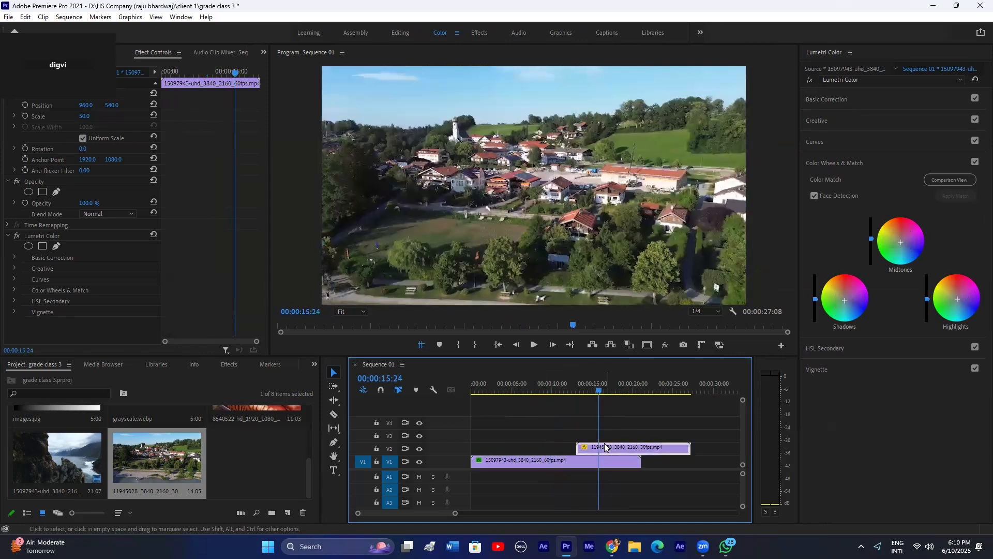
Step: Set the village clip's Basic Correction to Contrast 25.7, Highlights -5.9, Shadows -29.7 and Blacks 5.9
click(826, 99)
drag(915, 214, 911, 267)
Step: Add a midpoint and a shadow point to the village clip's RGB curve and pull the shadow point down
click(824, 333)
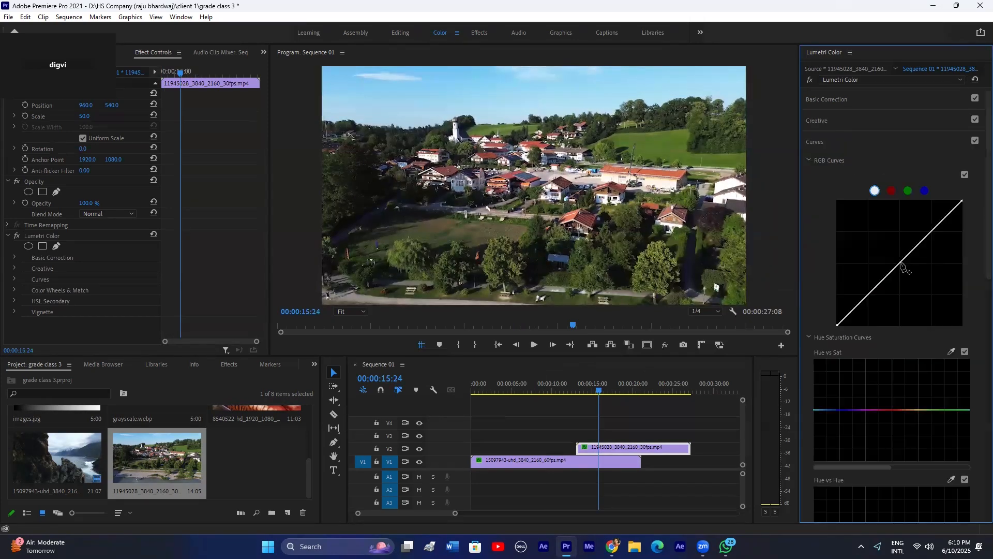
drag(871, 301, 871, 302)
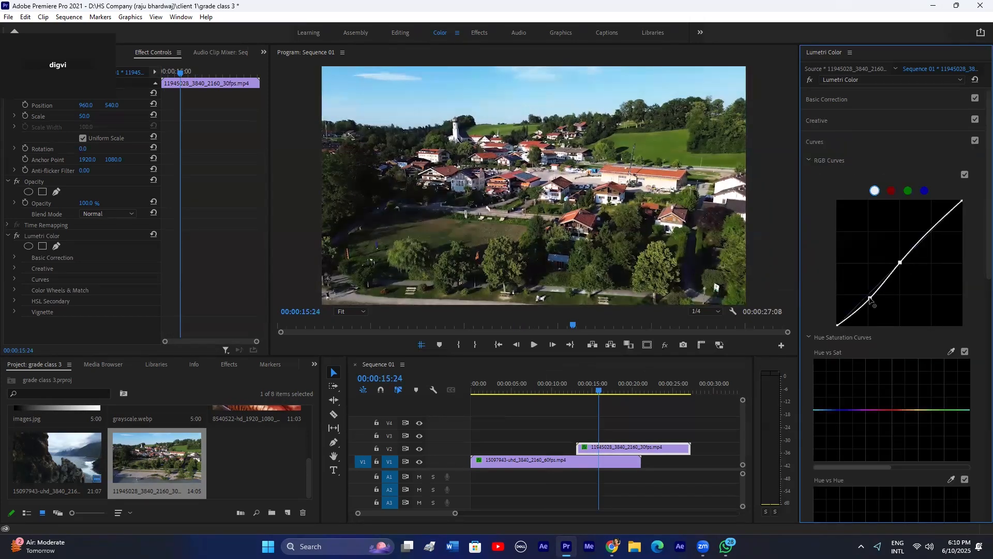
drag(868, 297, 877, 308)
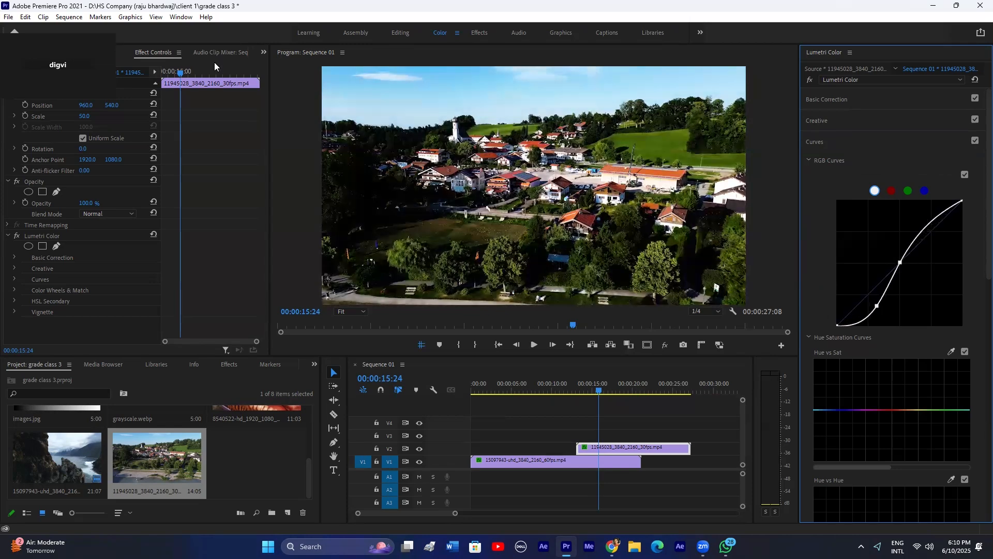
Step: Show the Lumetri Scopes in a wider panel and ease the RGB curve's shadow point back close to the diagonal
click(262, 51)
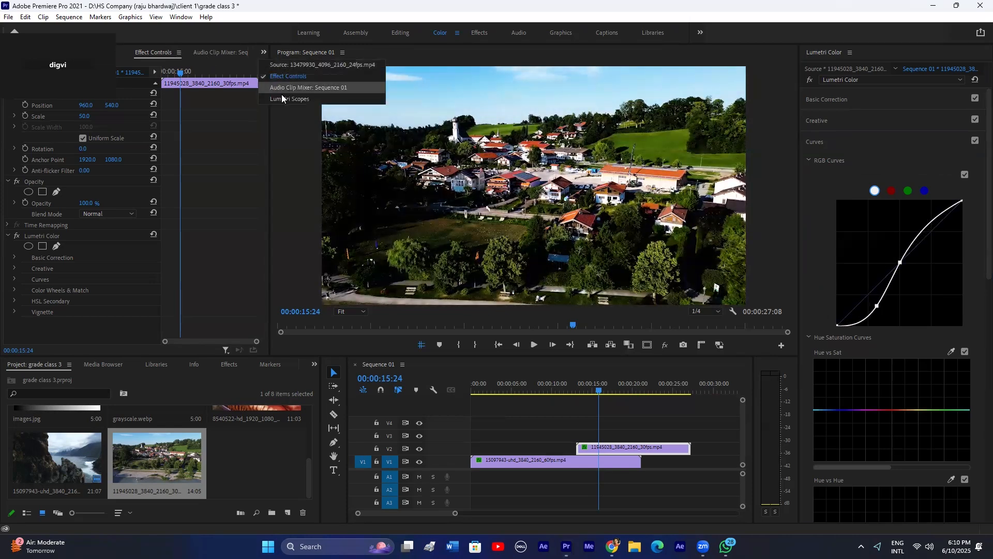
click(264, 91)
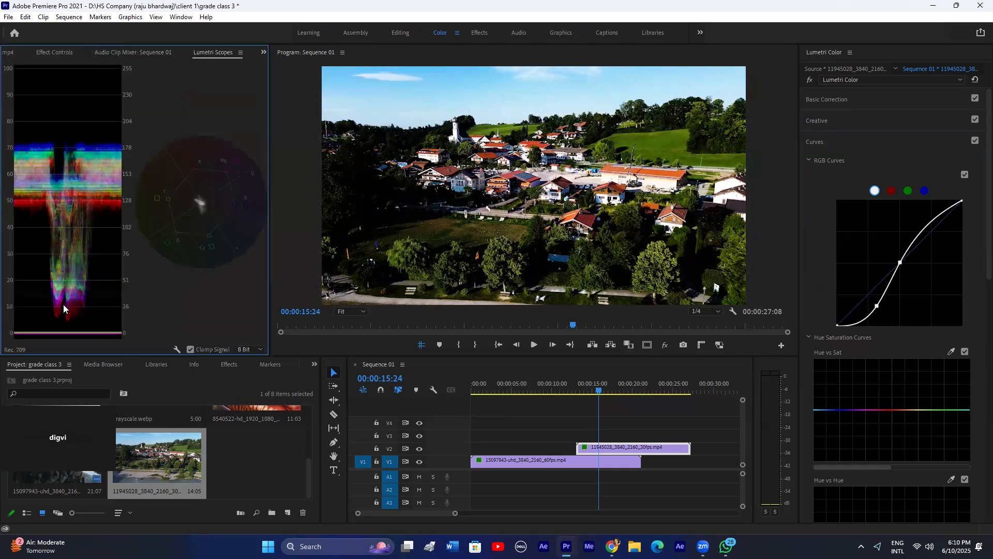
drag(876, 306, 868, 303)
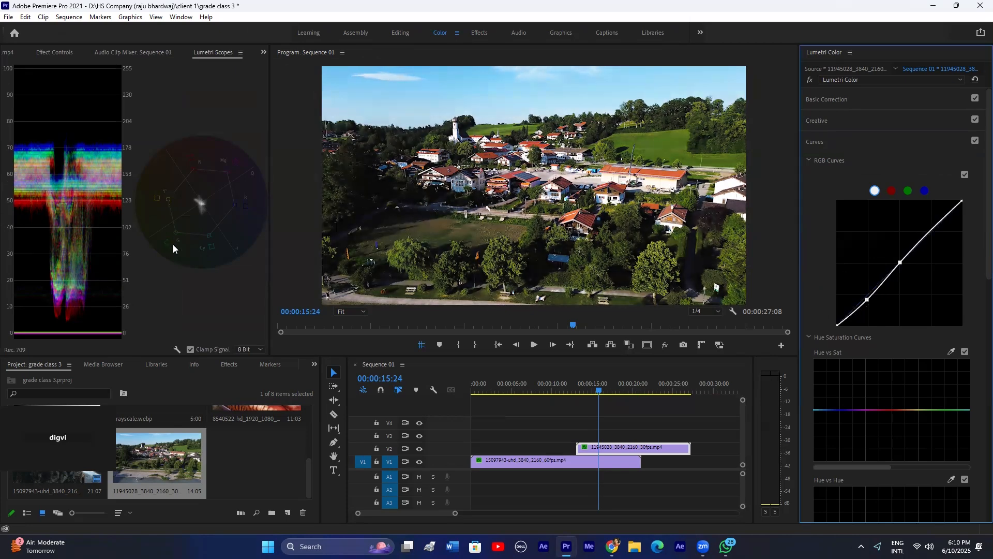
drag(312, 90, 312, 90)
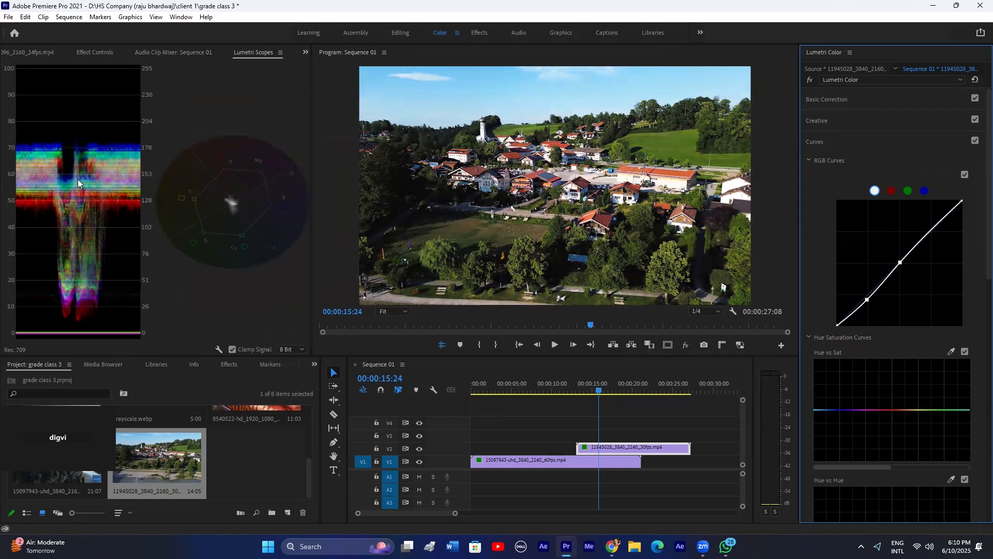
Step: Trim the end of the rocky coast clip to about 00:00:12 and move the village clip down to V1
click(638, 460)
drag(638, 460, 604, 463)
click(831, 143)
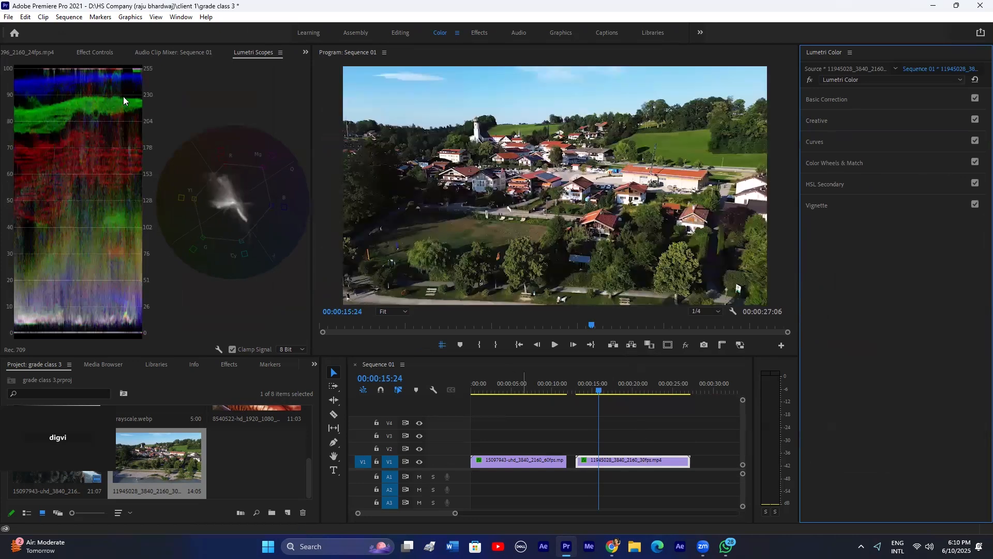
Step: Shape the village clip's RGB curve by raising the shadow and black points, adding a highlight point and lowering the white point slightly
click(839, 99)
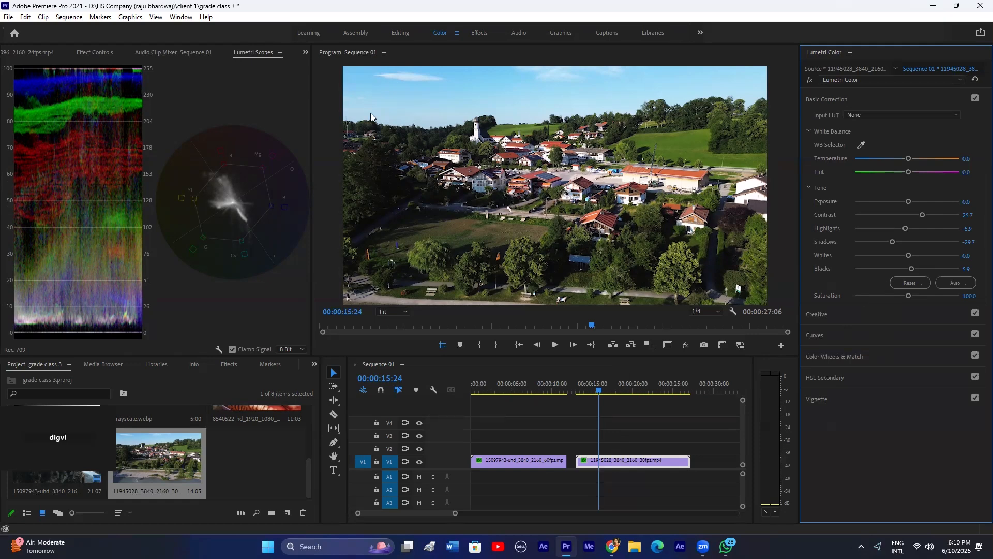
click(826, 335)
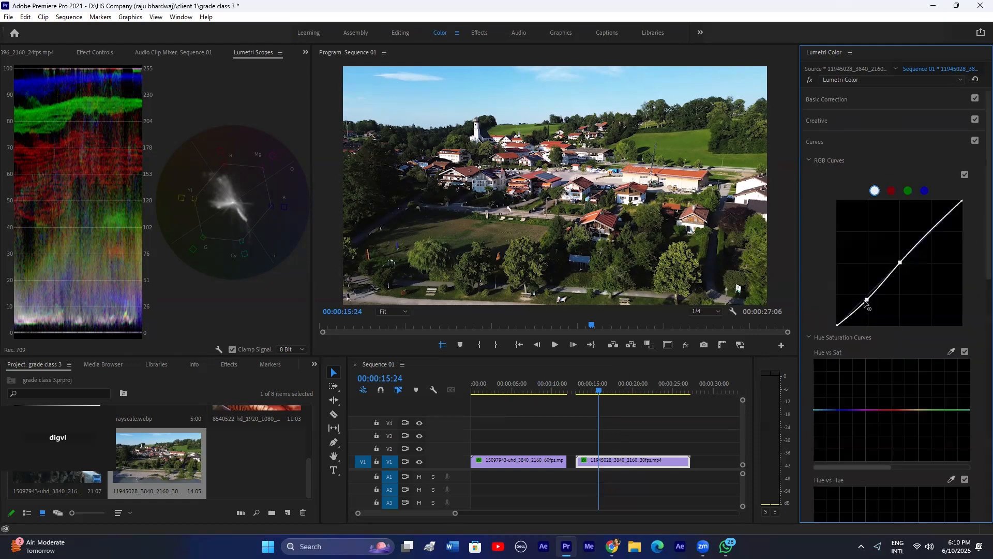
mouse_move(867, 300)
mouse_down()
mouse_move(873, 283)
mouse_move(868, 298)
mouse_up()
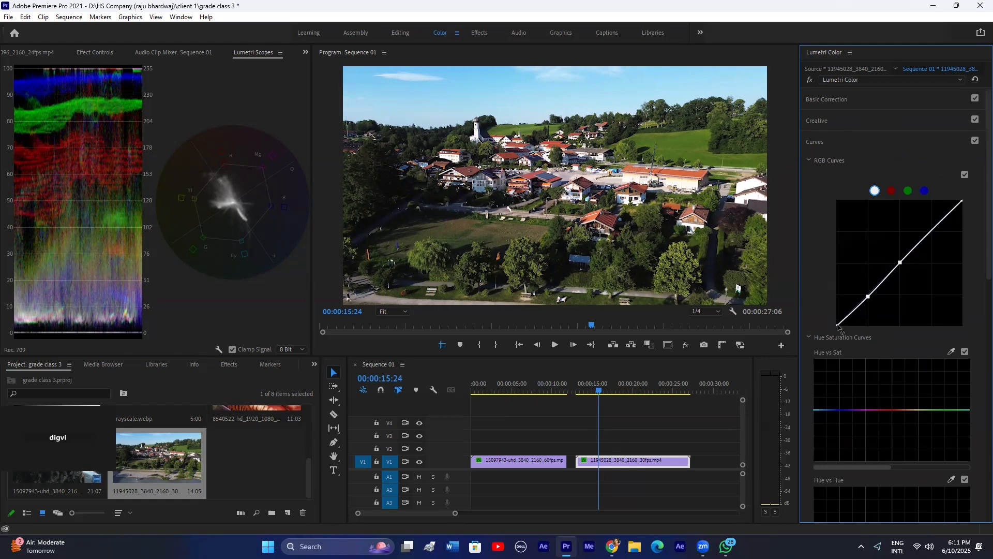
drag(837, 328, 834, 324)
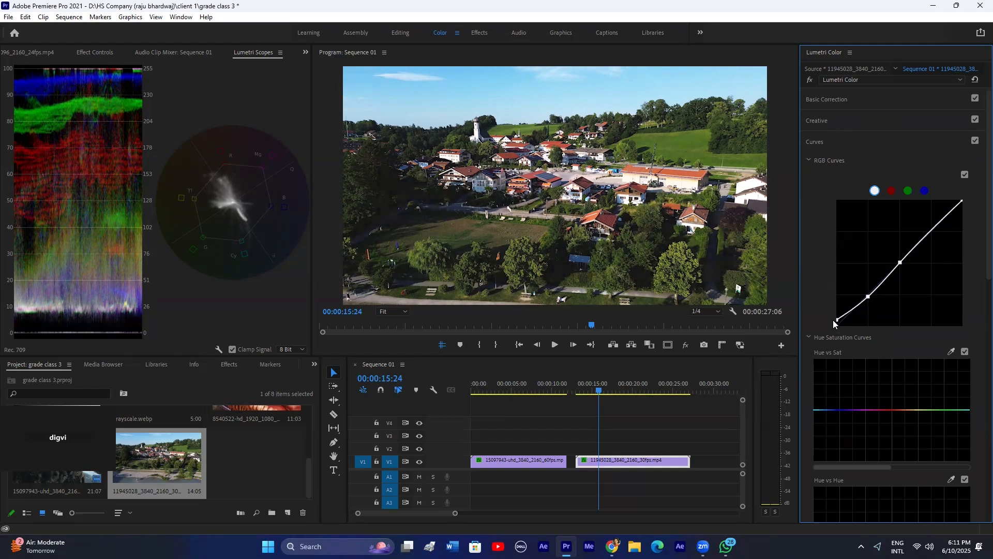
click(934, 228)
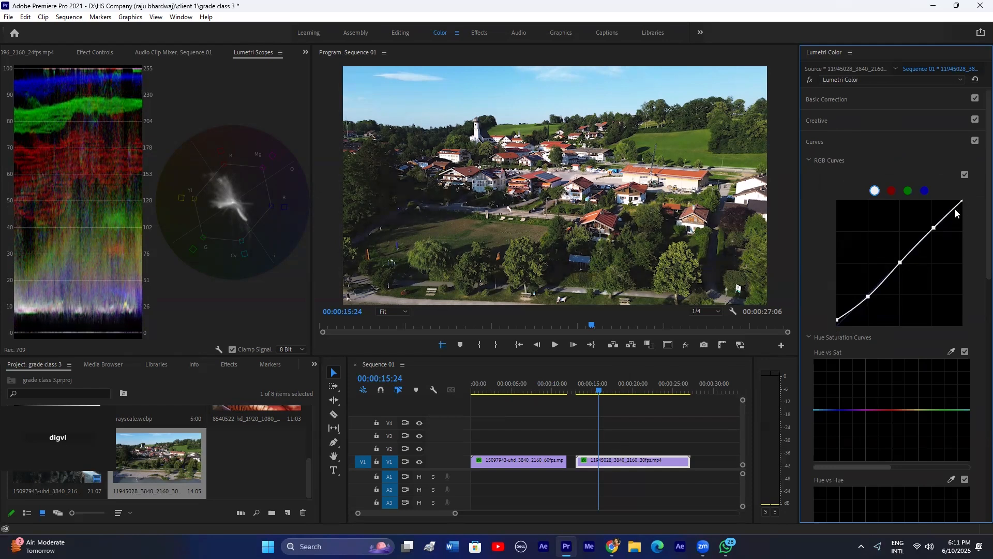
drag(967, 205, 962, 207)
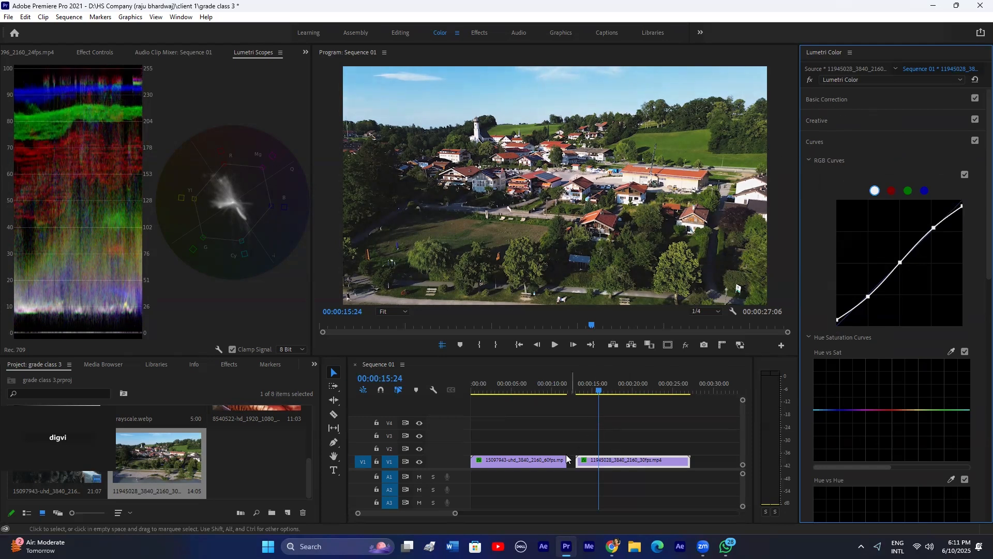
Step: Extend the rocky coast clip's end to meet the village clip and compare the two clips in the viewer and scopes
drag(565, 459, 599, 460)
click(566, 389)
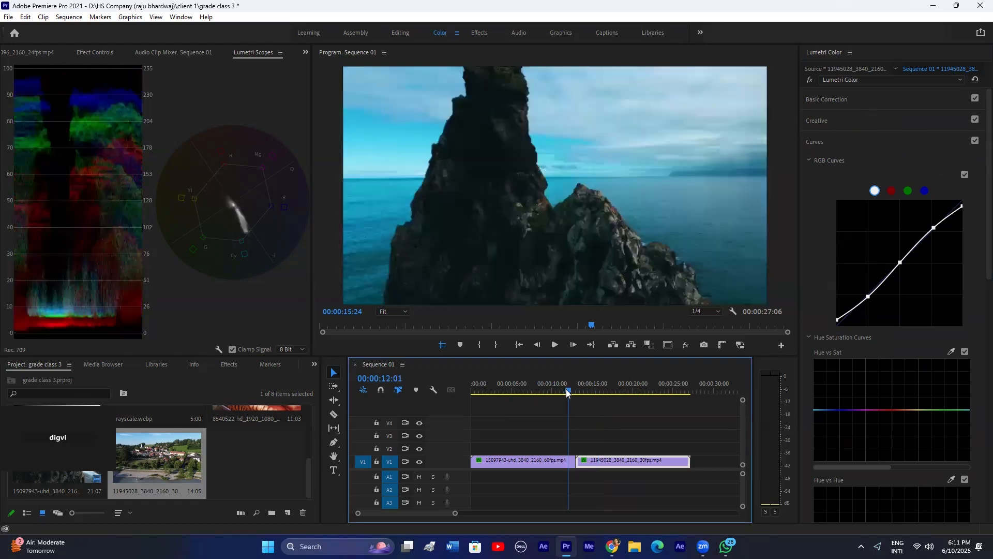
click(500, 389)
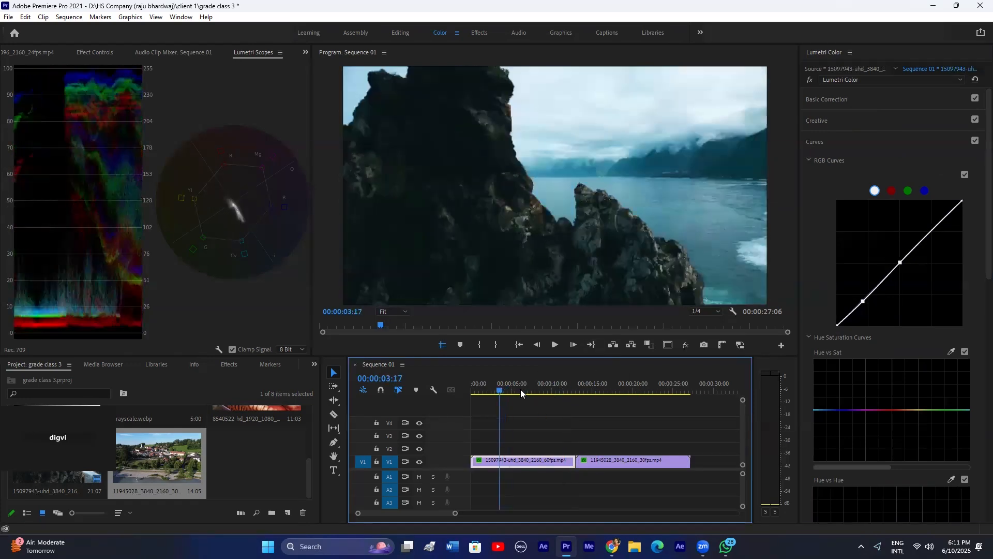
click(596, 389)
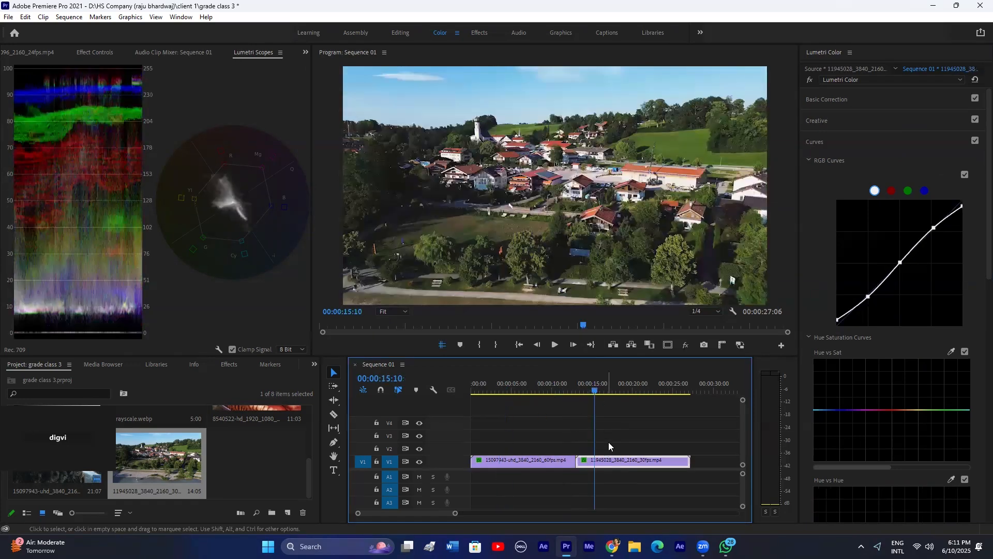
Step: Color-match the village clip to the rocky coast frame at 00:00:00:00 and slightly lower its midtone and highlight levels
click(821, 163)
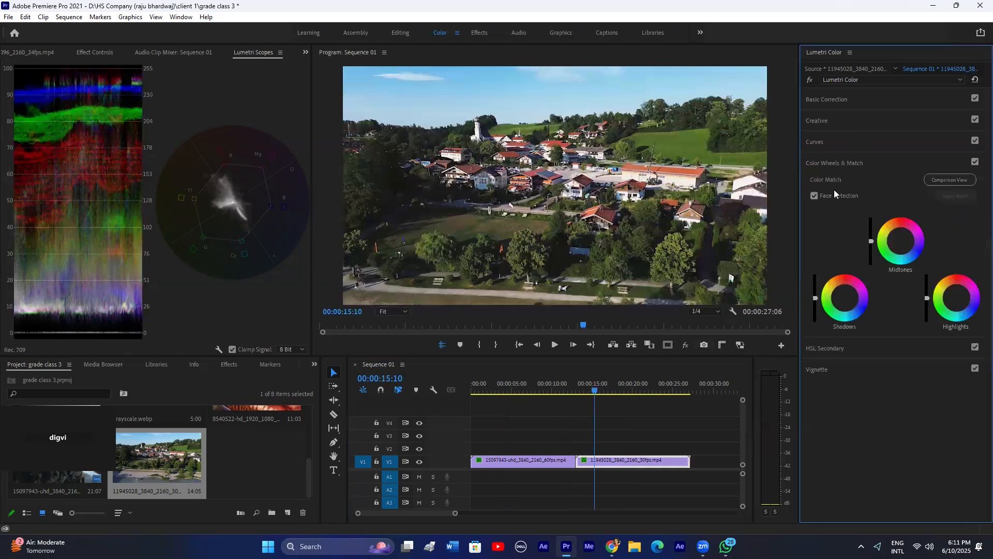
click(947, 179)
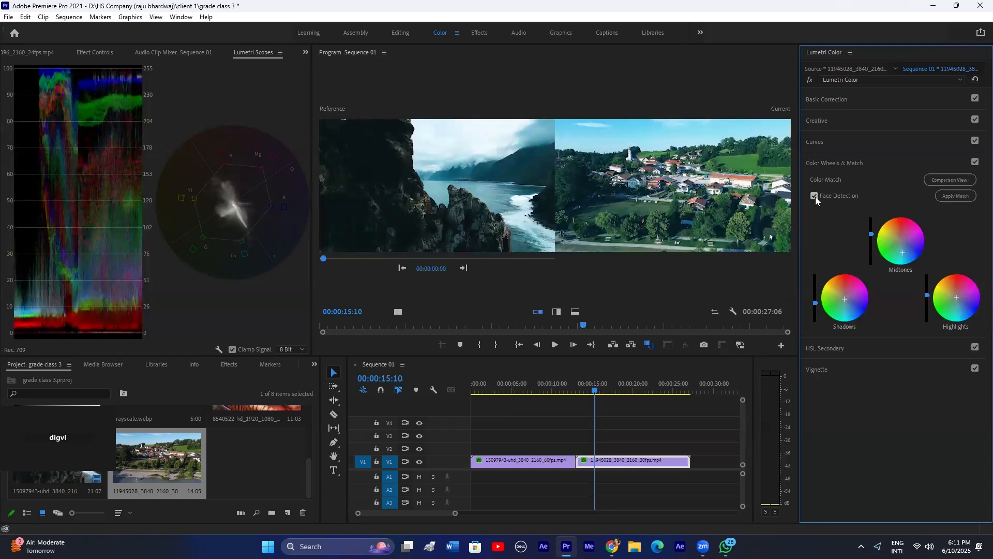
click(954, 180)
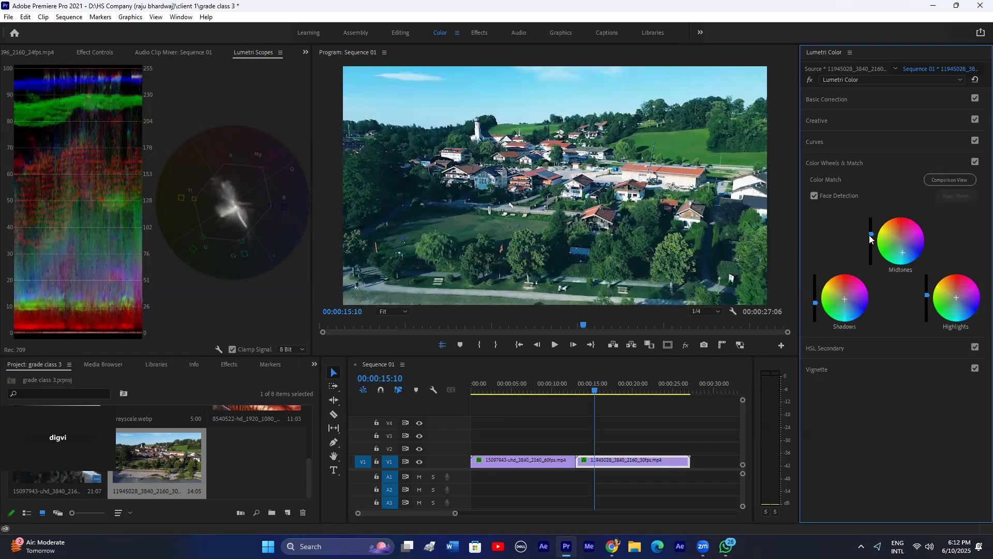
drag(872, 237, 872, 242)
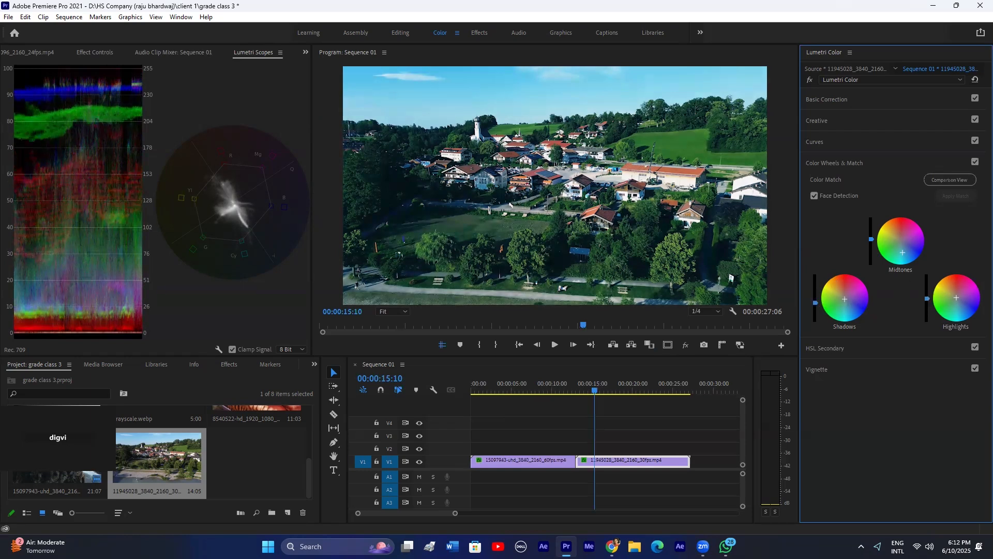
Step: Reset the rocky coast clip's Hue vs Hue curve while viewing the frame at 00:00:01:26
click(556, 389)
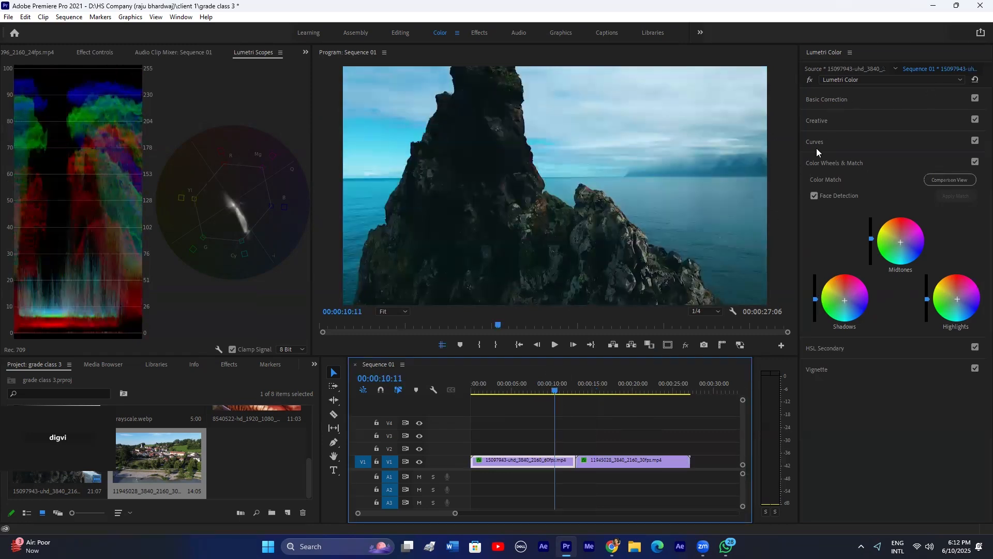
click(824, 162)
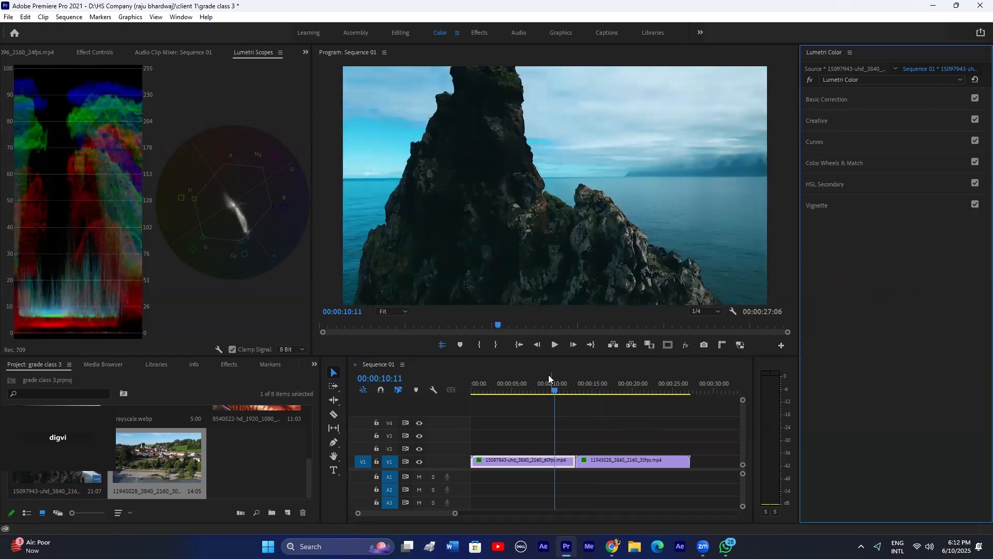
drag(522, 387, 487, 391)
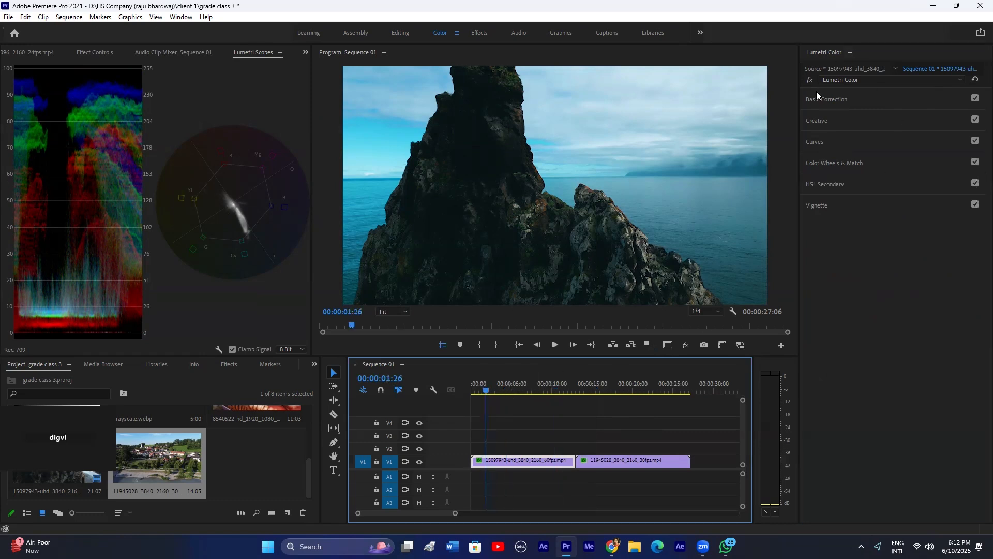
click(819, 139)
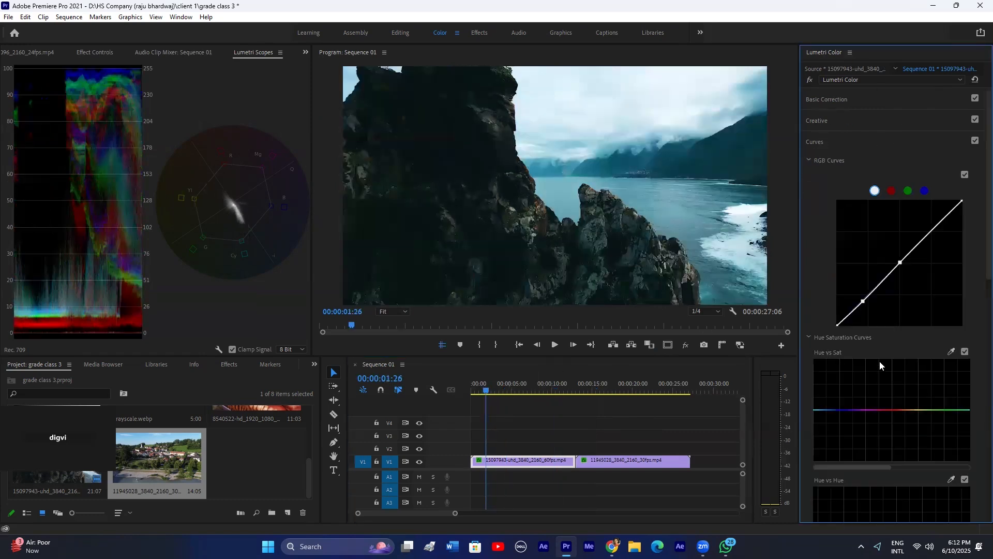
scroll(886, 357, down, 5)
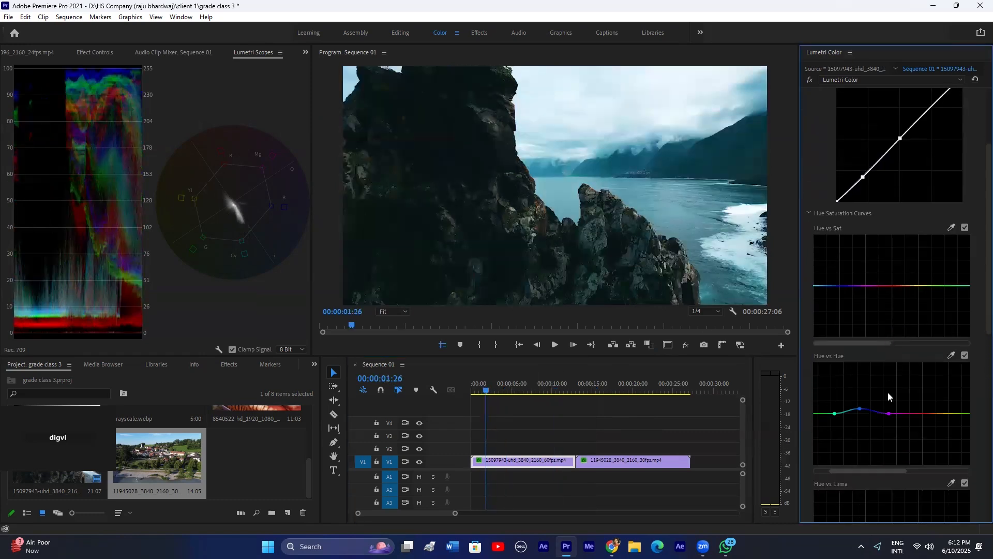
double_click(859, 412)
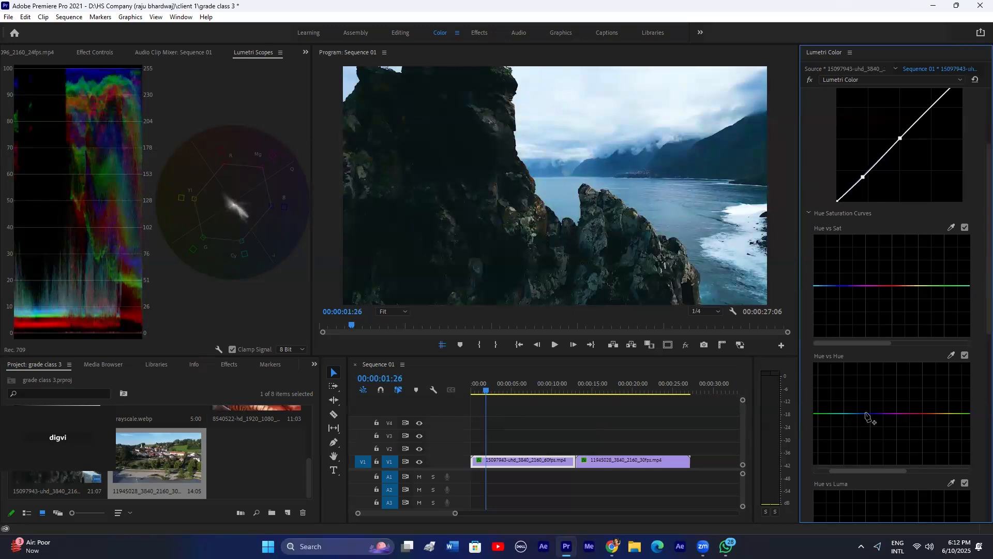
Step: Add cyan, blue and violet points to the rocky coast clip's Hue vs Hue curve and raise the blue point slightly
click(834, 413)
click(879, 414)
drag(858, 413, 855, 430)
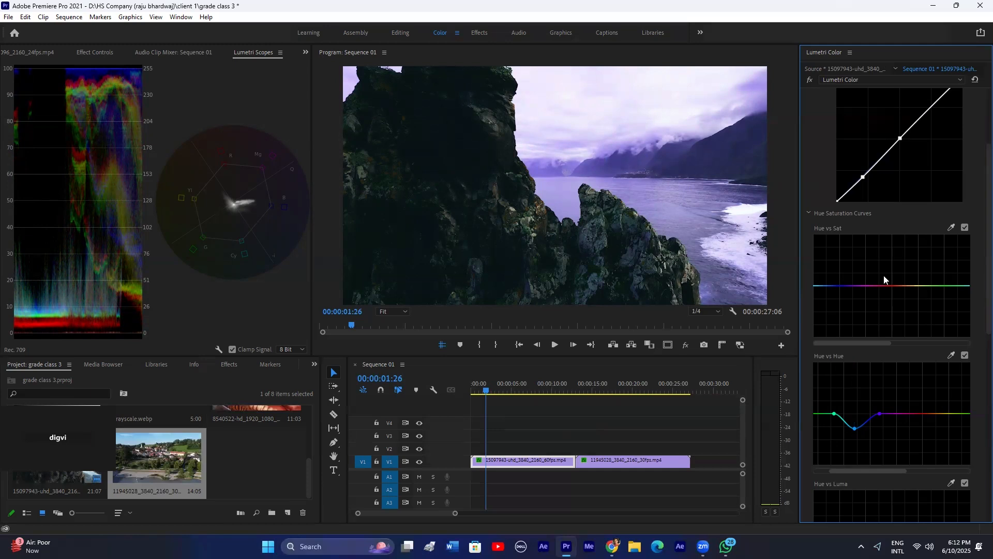
drag(855, 430, 856, 411)
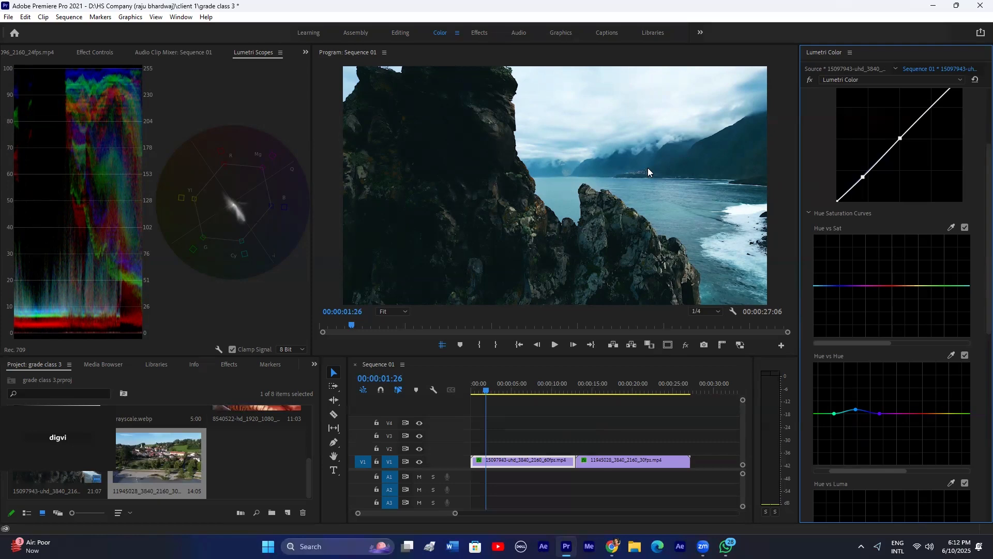
scroll(861, 278, up, 2)
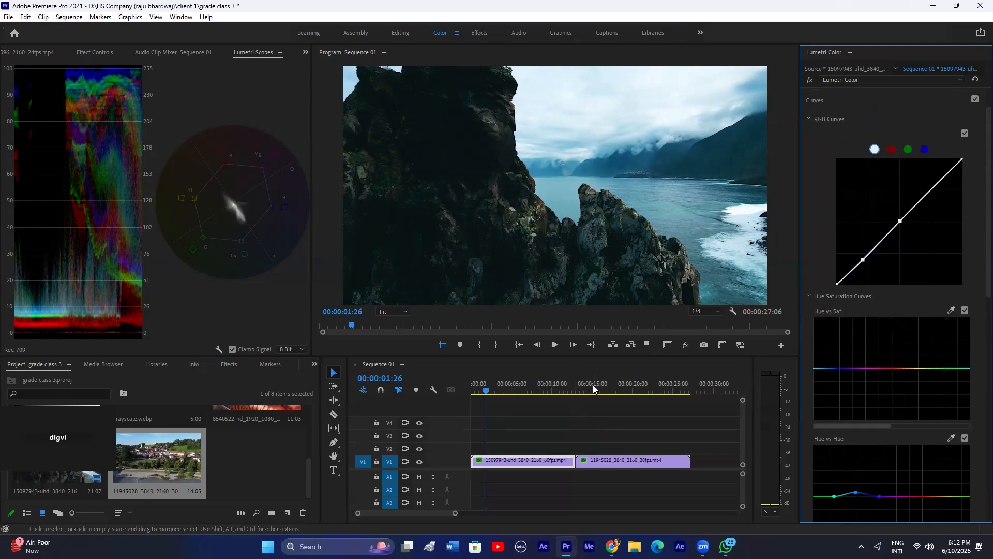
Step: Add cyan, blue and violet points to the village clip's Hue vs Hue curve and raise the blue point slightly
click(592, 453)
scroll(879, 409, down, 2)
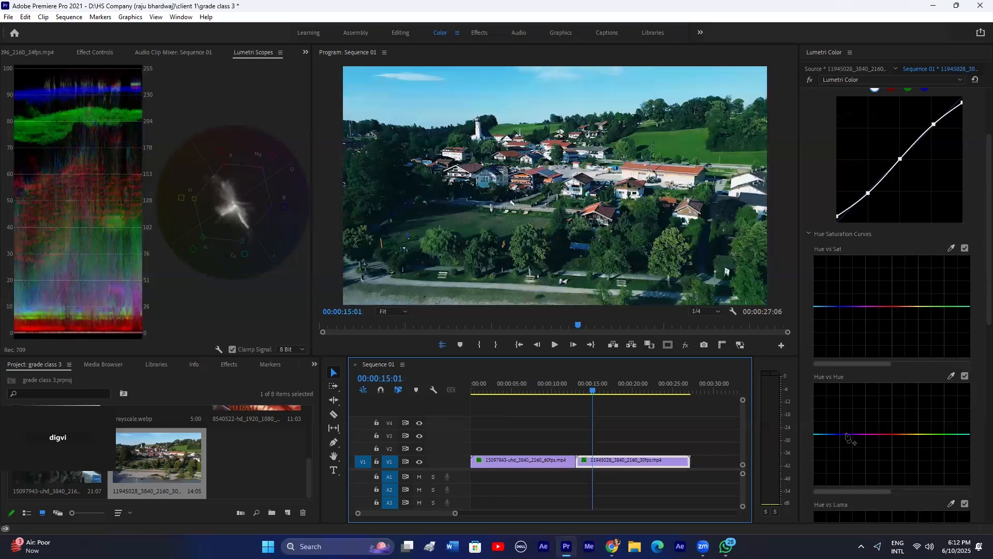
drag(862, 489, 876, 489)
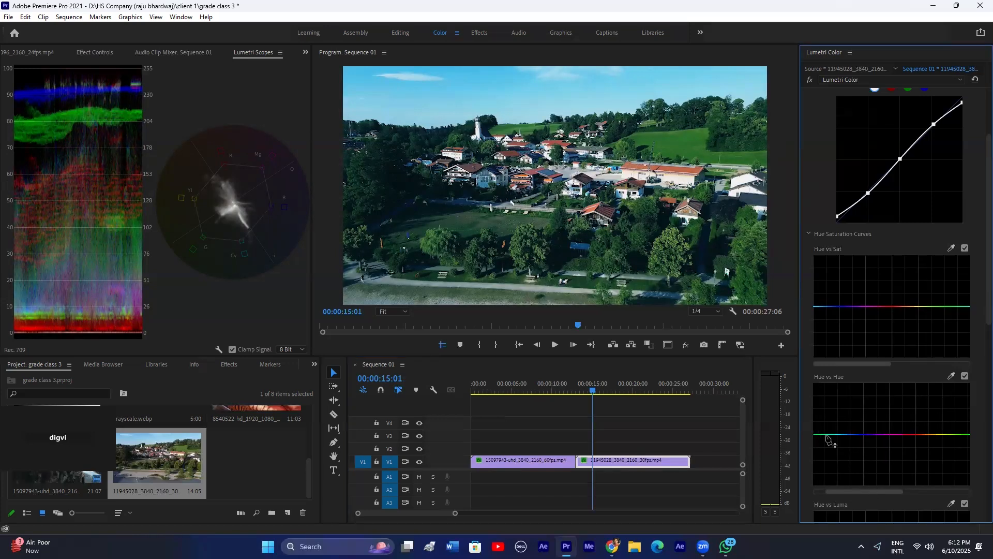
click(827, 434)
drag(848, 435, 850, 431)
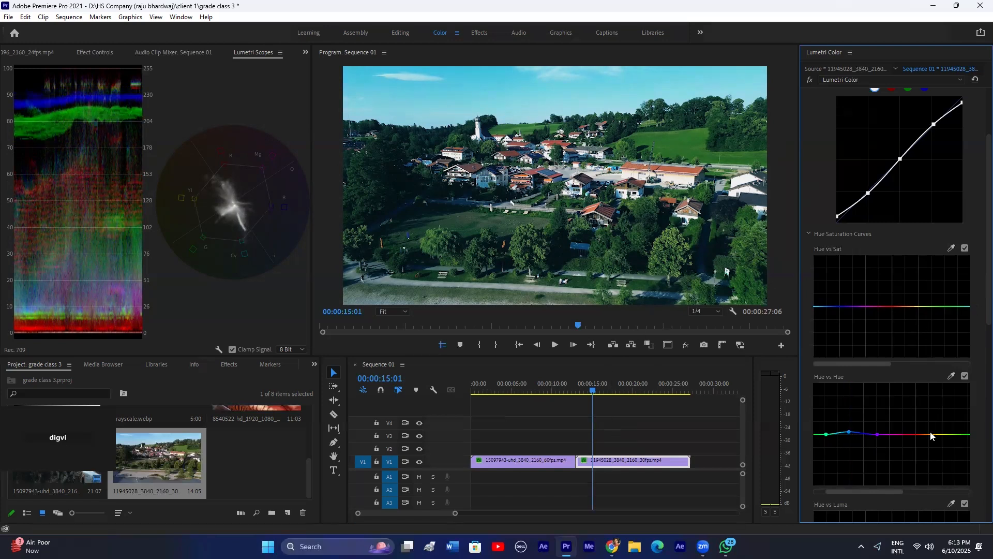
Step: Try to raise the yellow-green range of the village clip's Hue vs Hue curve between new red and green points
drag(872, 492, 909, 491)
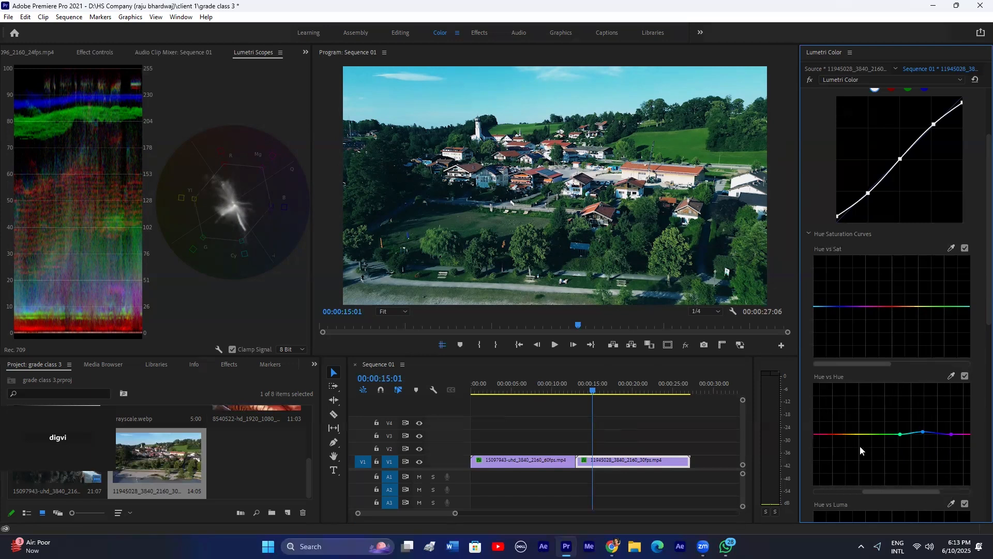
click(833, 434)
click(879, 434)
click(854, 432)
mouse_move(859, 438)
mouse_down()
mouse_move(845, 420)
mouse_move(873, 418)
mouse_up()
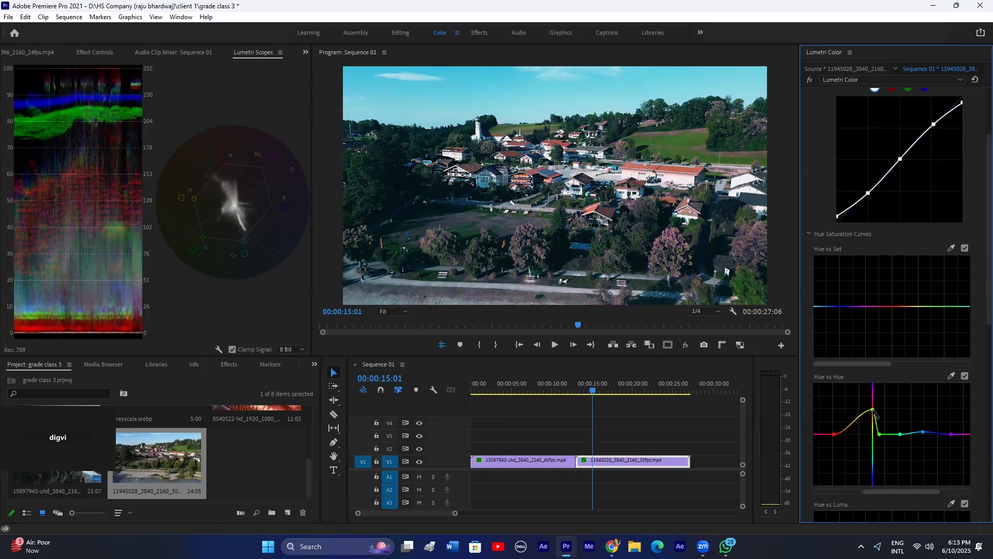
Step: Reset the village clip's Hue vs Hue curve and raise the point between yellow and green to shift the hillside's hue
double_click(886, 446)
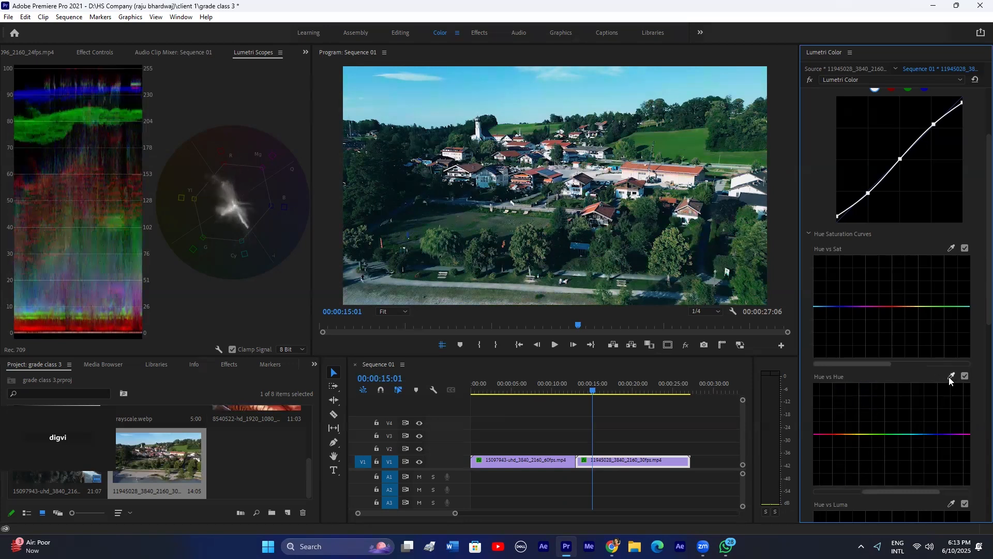
click(874, 435)
mouse_move(874, 434)
mouse_down()
mouse_move(876, 418)
mouse_move(881, 430)
mouse_move(855, 433)
mouse_move(892, 435)
mouse_up()
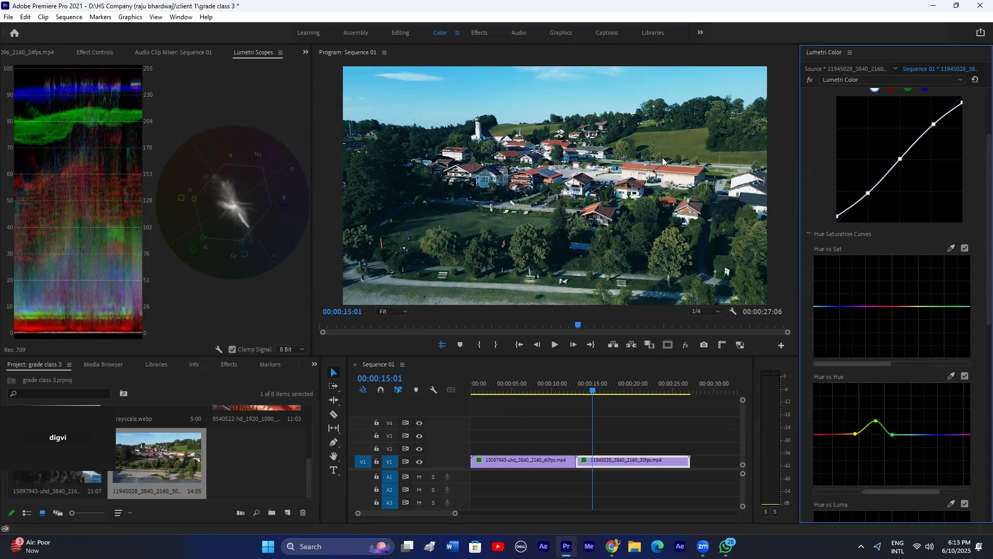
Step: Sample the grassy hillside for the village clip's Hue vs Sat curve, raise its green point, and fine-tune the raised Hue vs Hue point
drag(878, 365, 838, 364)
click(952, 248)
click(689, 151)
mouse_move(934, 307)
mouse_down()
mouse_move(935, 293)
mouse_move(952, 309)
mouse_move(917, 305)
mouse_move(938, 292)
mouse_up()
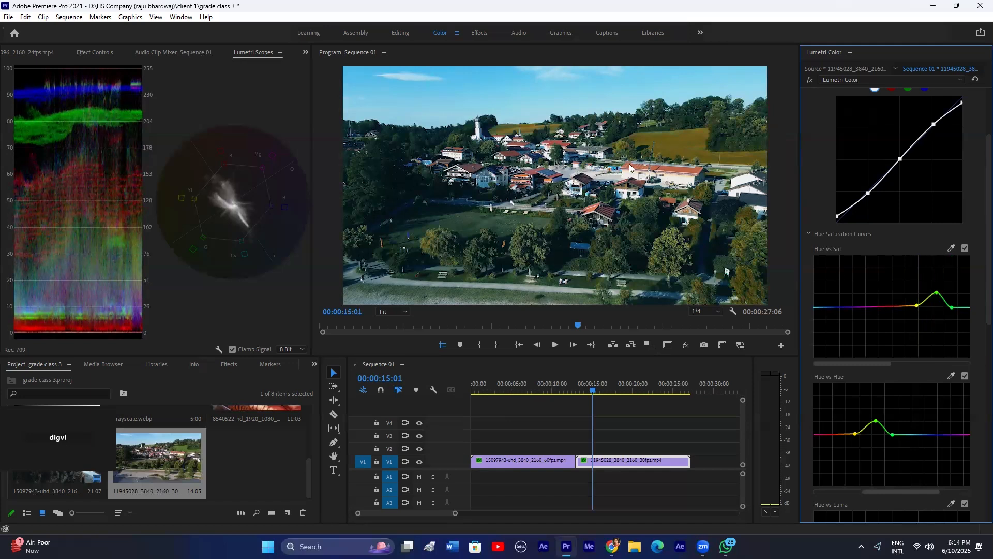
mouse_move(875, 421)
mouse_down()
mouse_move(876, 468)
mouse_move(874, 428)
mouse_up()
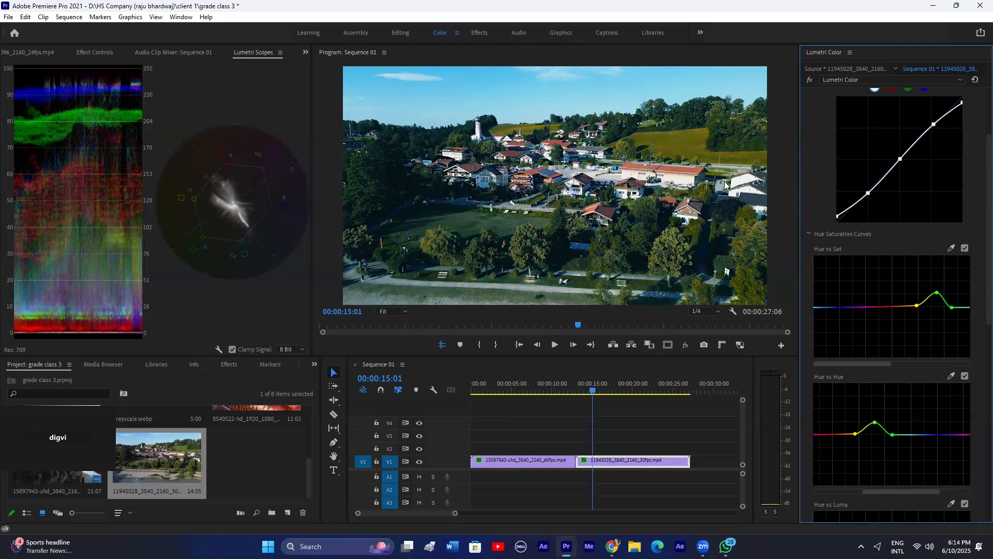
Step: Reset the village clip's midtone and highlight color tints and shift the shadows slightly toward cyan
scroll(875, 227, up, 4)
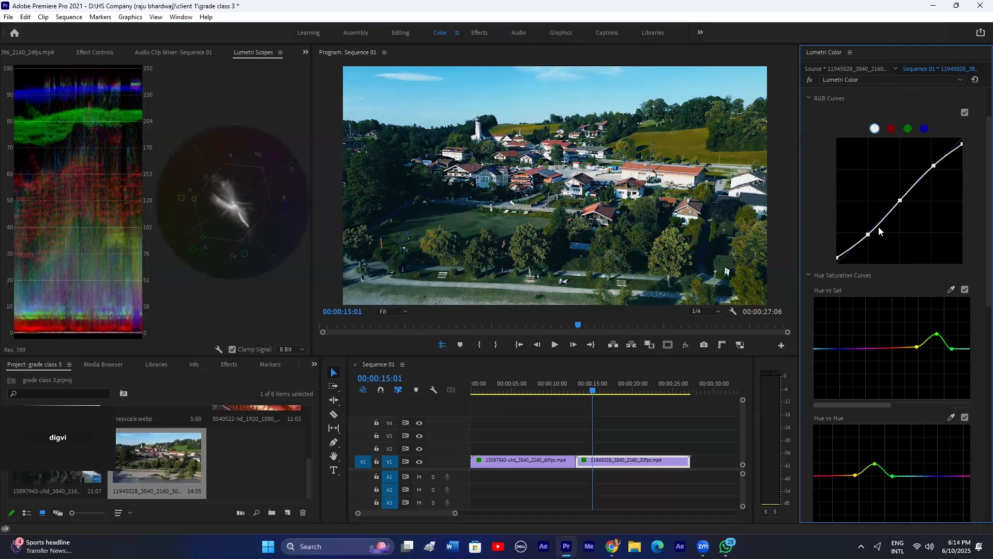
click(825, 122)
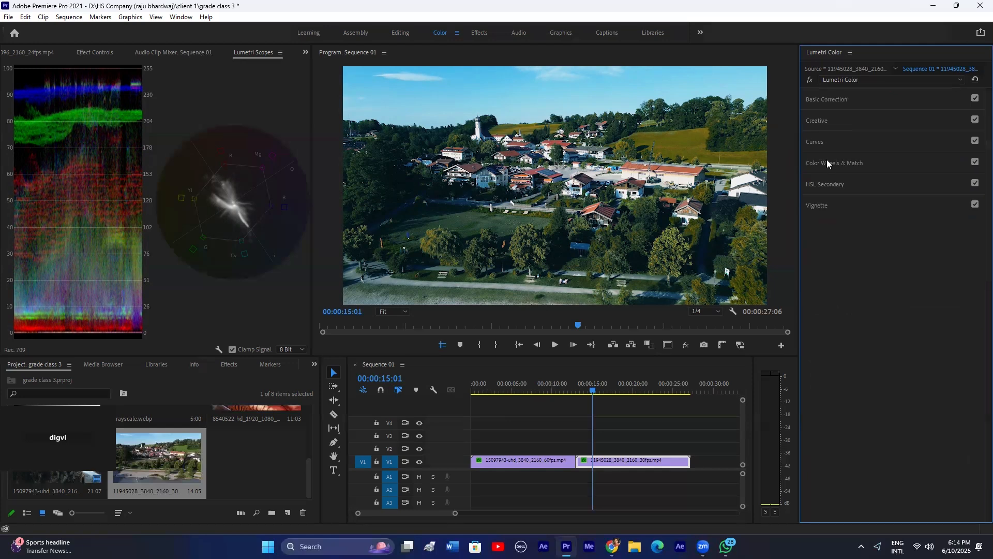
click(826, 159)
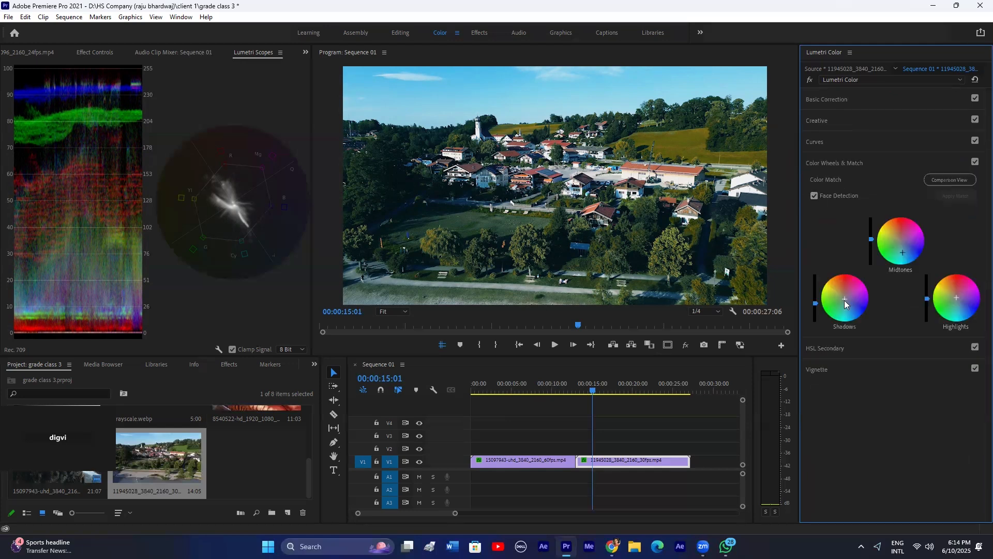
click(958, 295)
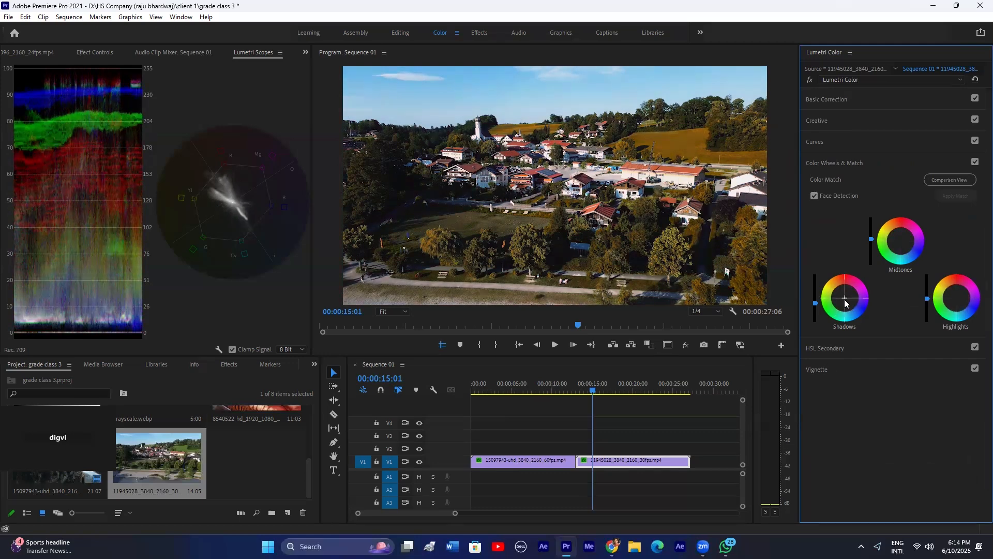
drag(845, 298, 844, 303)
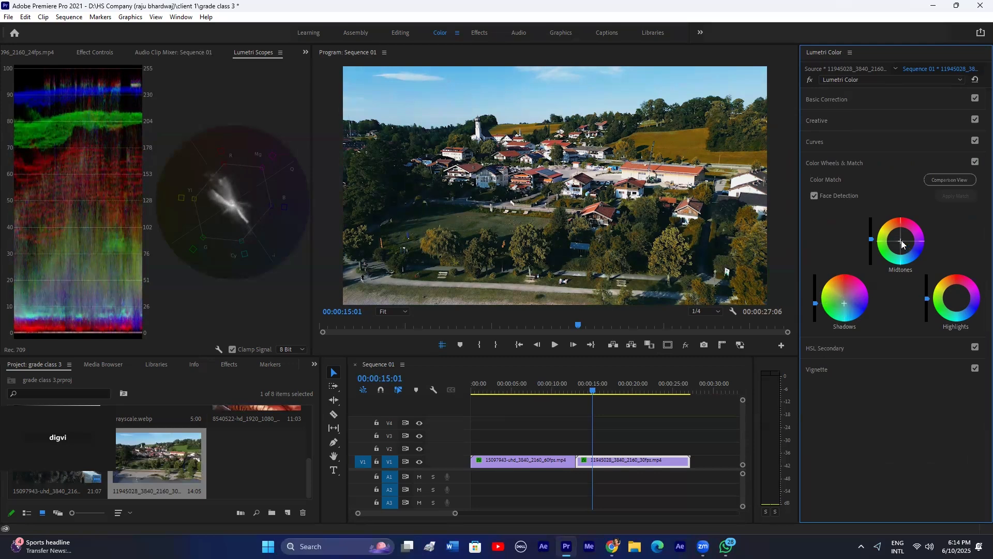
Step: Switch to Chrome to view the Horror, Drama, Action comparison among the color grade images, and return to the curves in Premiere Pro
click(612, 546)
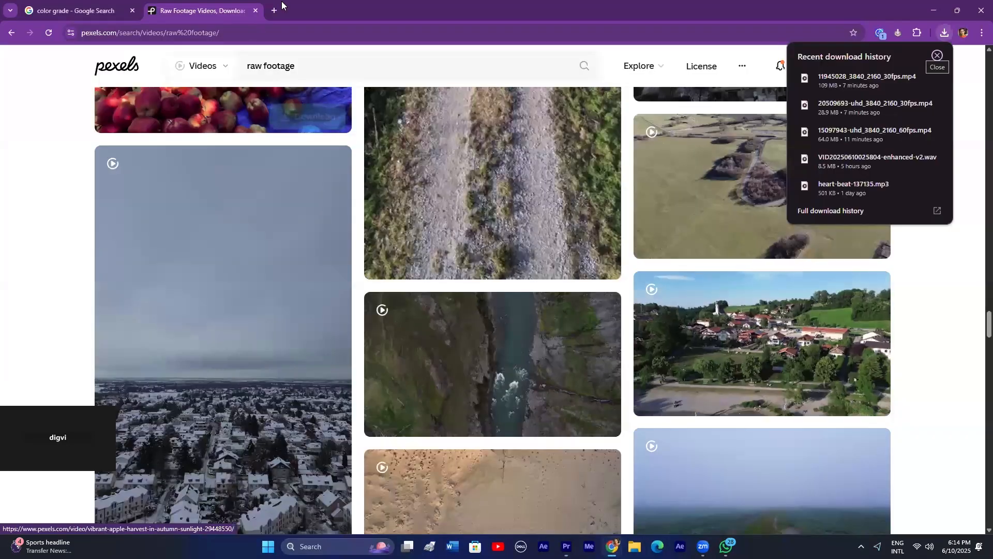
click(44, 7)
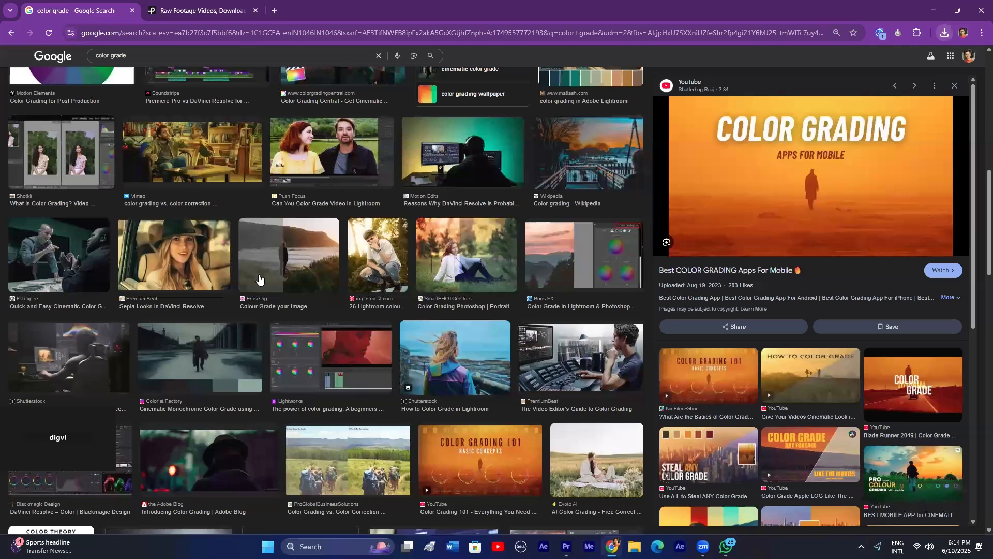
scroll(286, 274, up, 6)
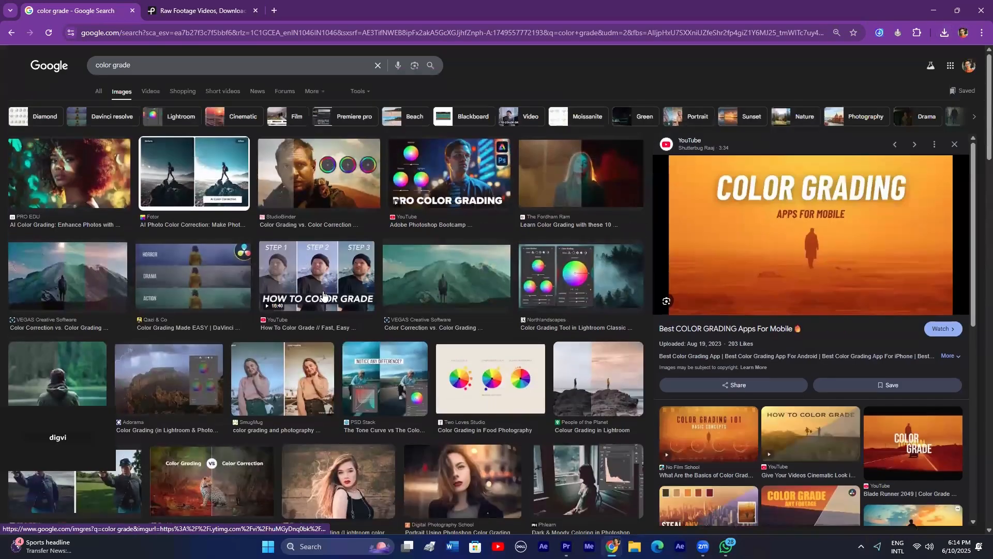
click(217, 265)
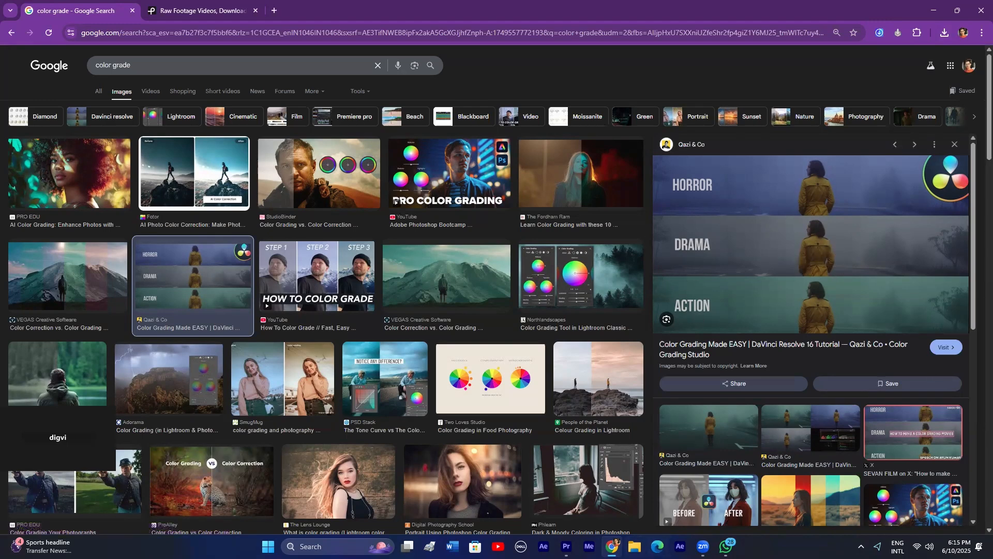
click(566, 546)
click(830, 137)
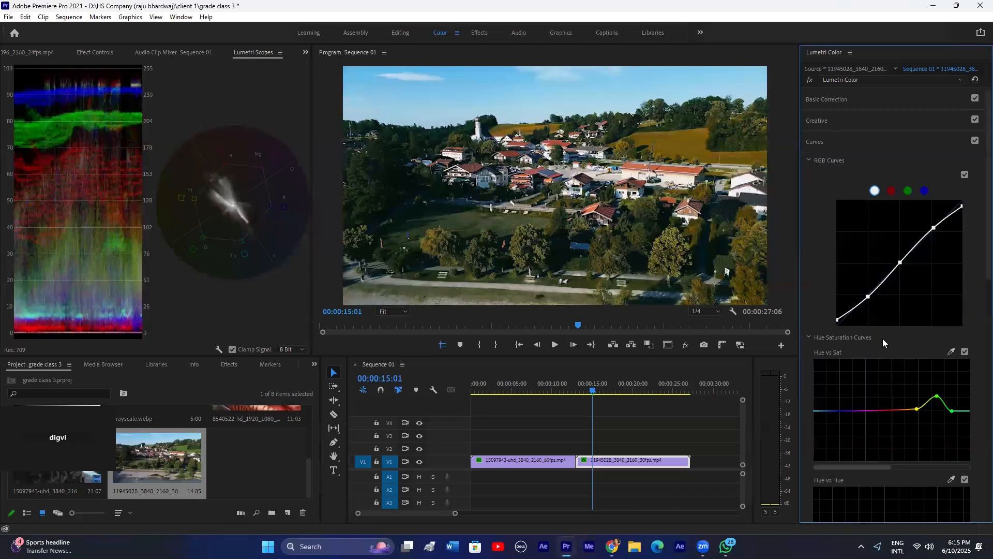
Step: Switch back to Chrome and view the VEGAS mountain comparison and the Lightworks color grading example
key(alt+Tab)
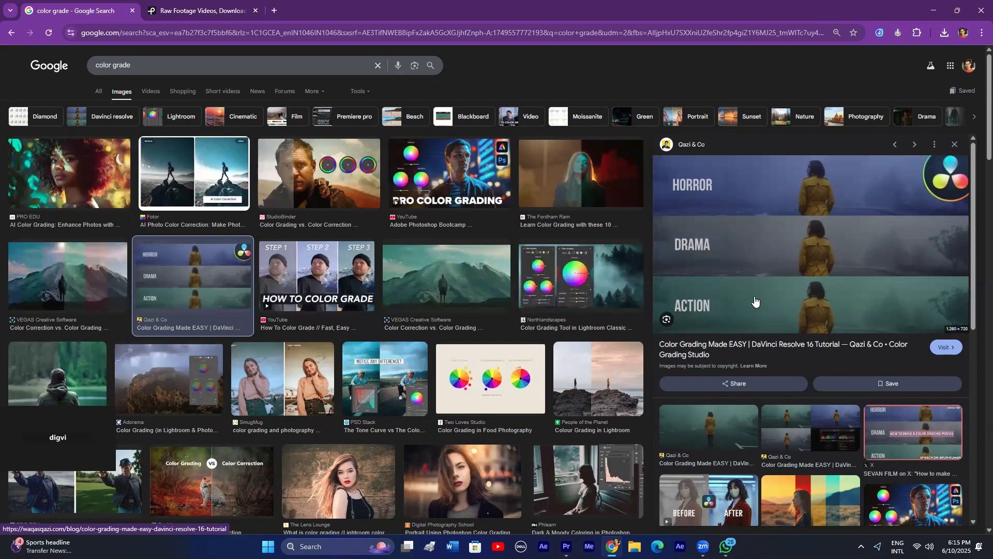
scroll(737, 305, down, 2)
scroll(733, 282, down, 3)
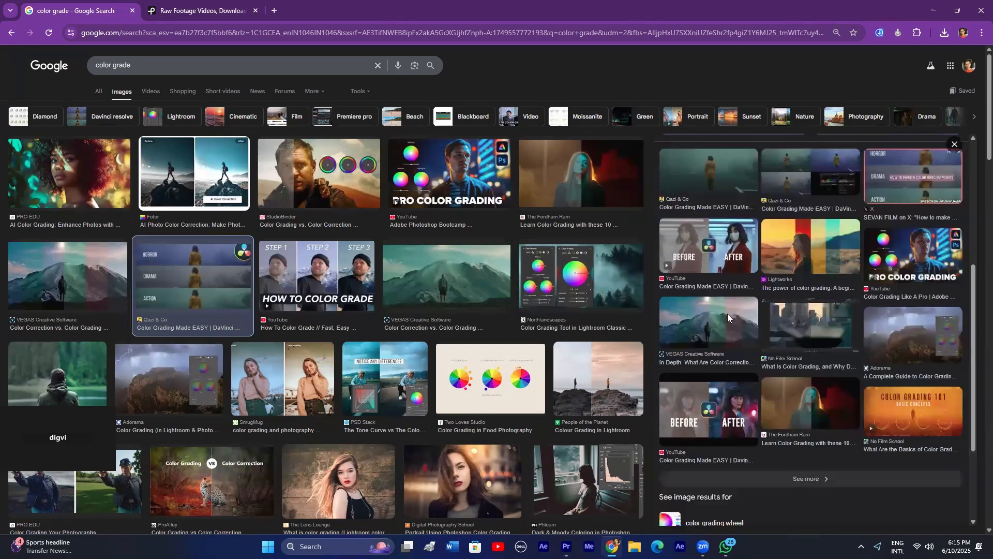
click(722, 316)
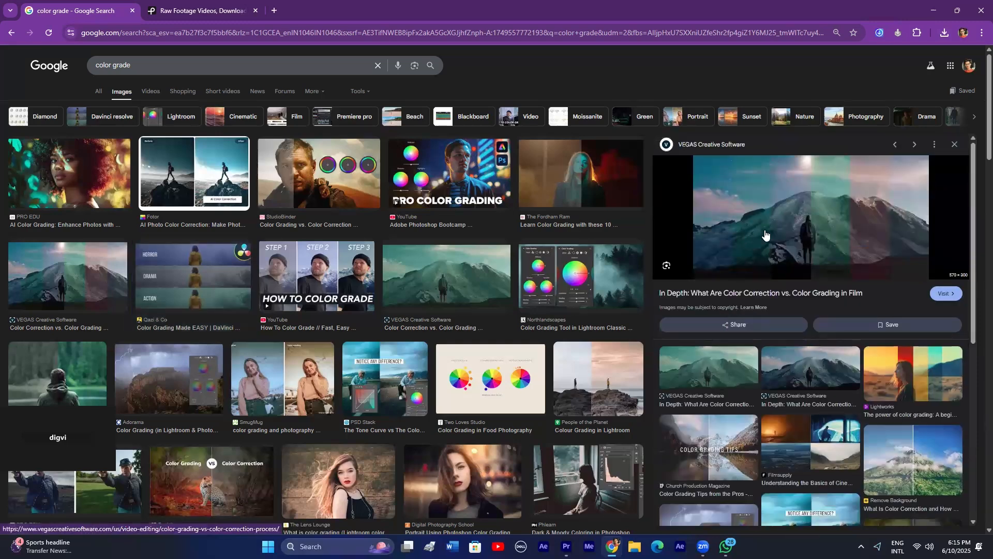
click(897, 364)
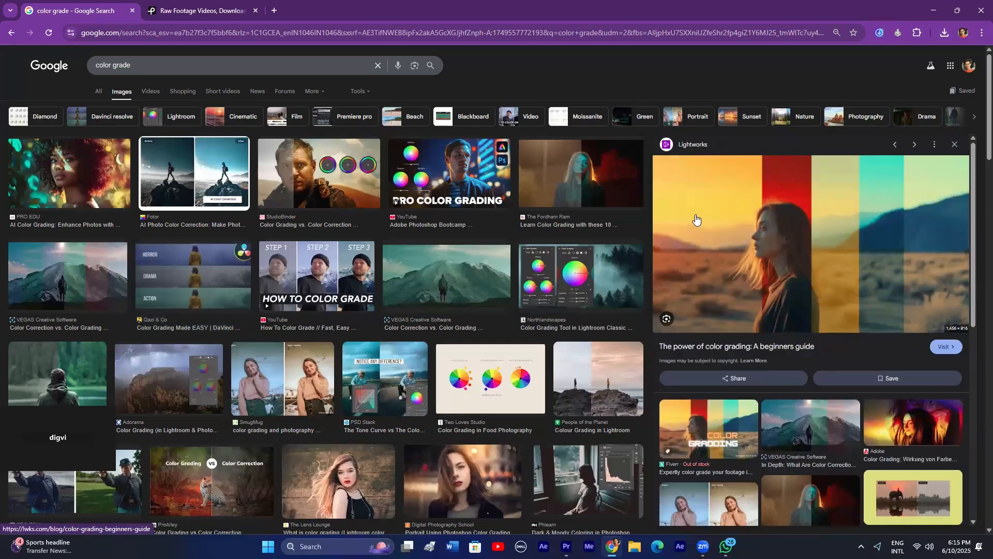
scroll(860, 296, down, 2)
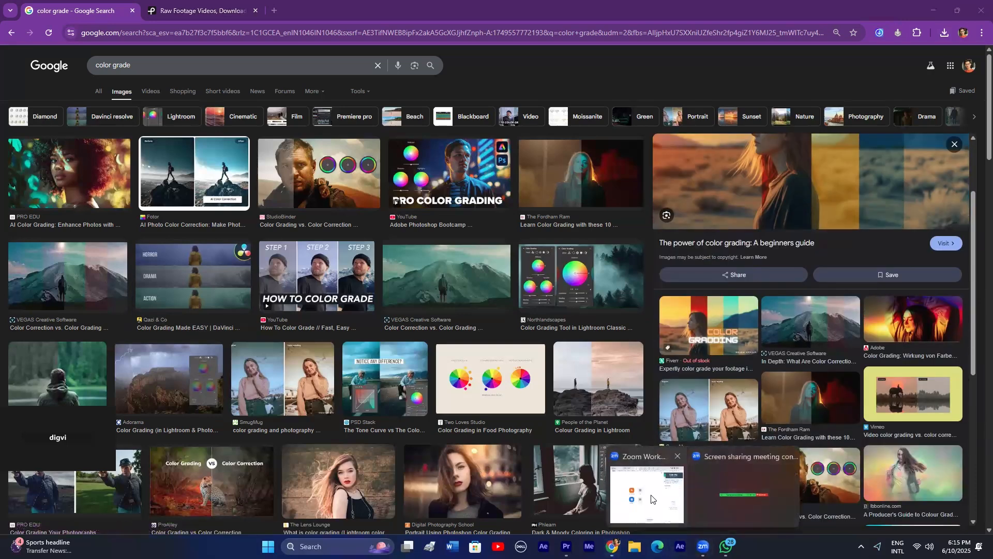
Step: Return to Premiere Pro, move to 00:00:07:05, delete the village clip from the timeline and select the rocky coast clip
click(566, 546)
drag(633, 391, 528, 390)
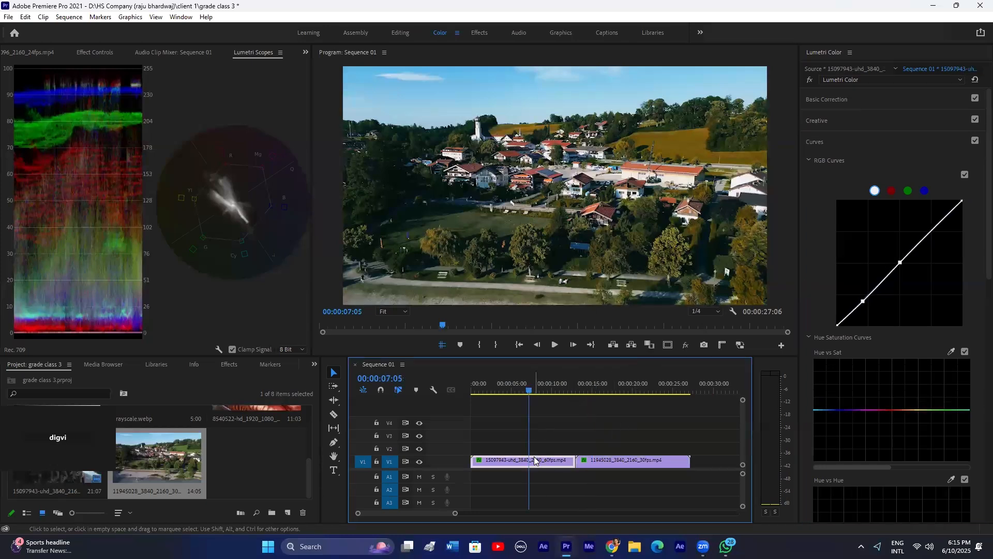
click(610, 465)
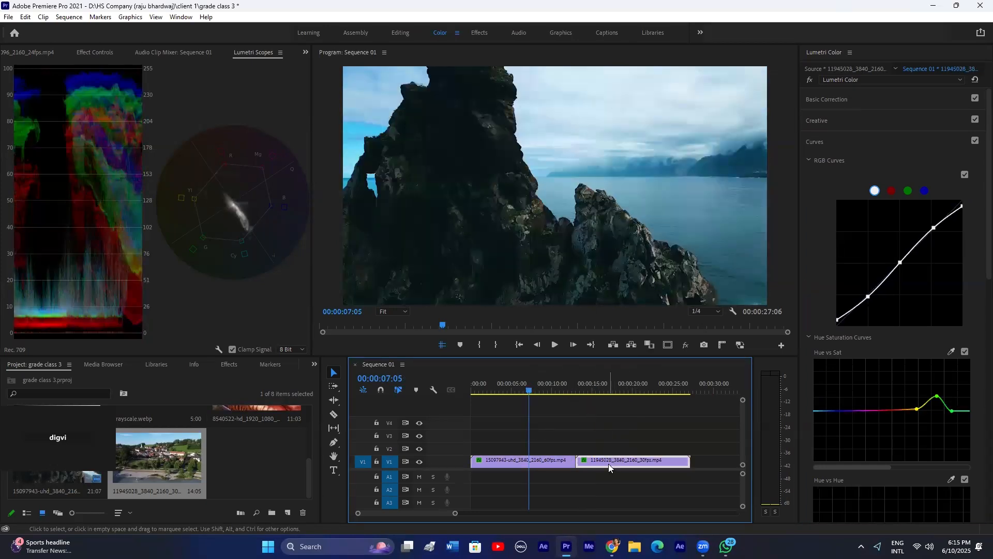
key(Delete)
click(534, 462)
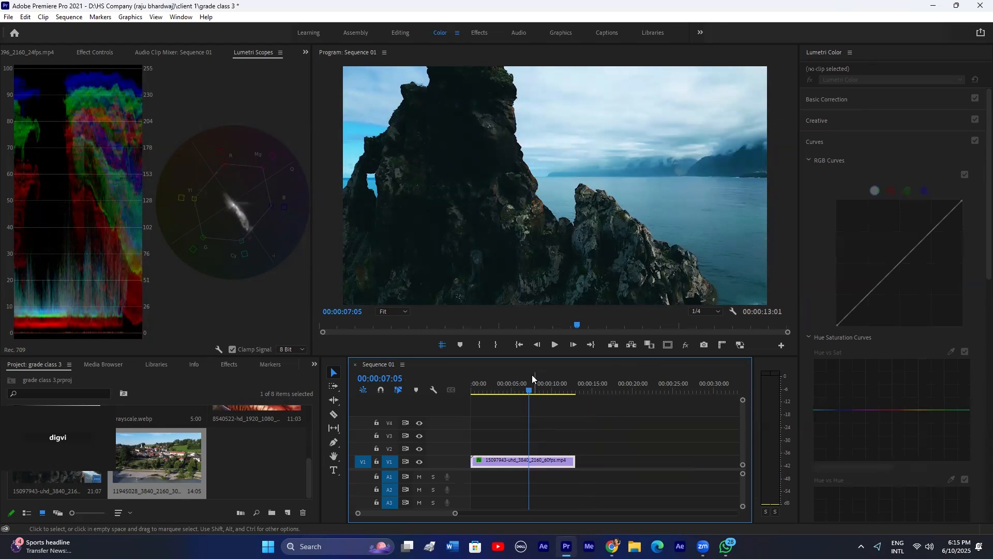
Step: Try lowering the rocky coast clip's creative Sharpen to -100 and reset it
click(816, 138)
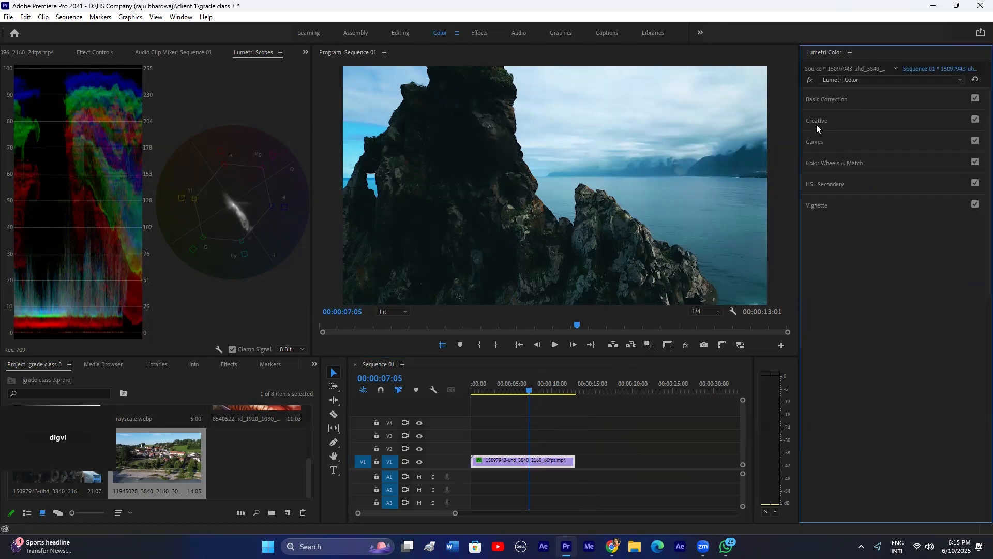
click(816, 123)
drag(907, 283, 838, 282)
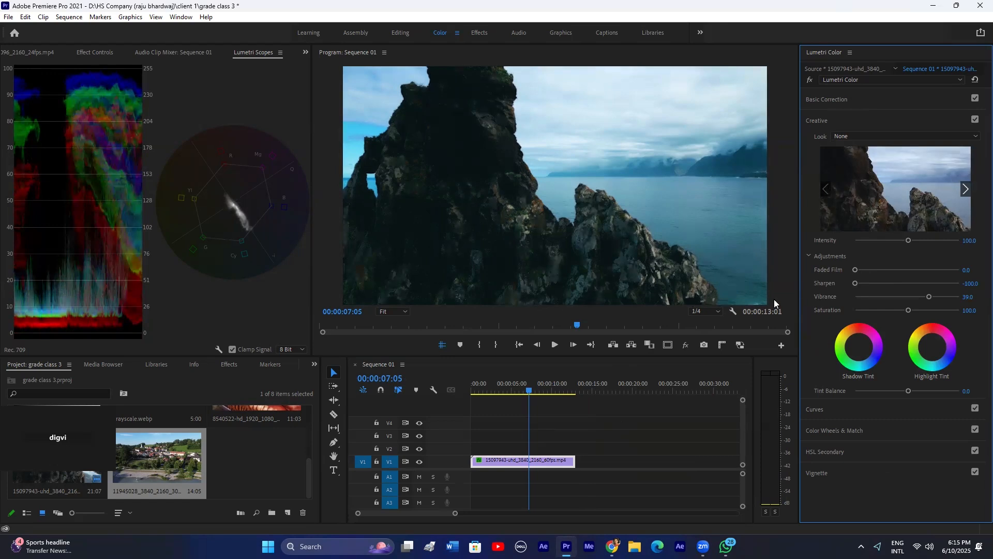
double_click(898, 283)
Step: Add a second Lumetri Color effect to the rocky coast clip
click(837, 81)
click(837, 81)
click(837, 81)
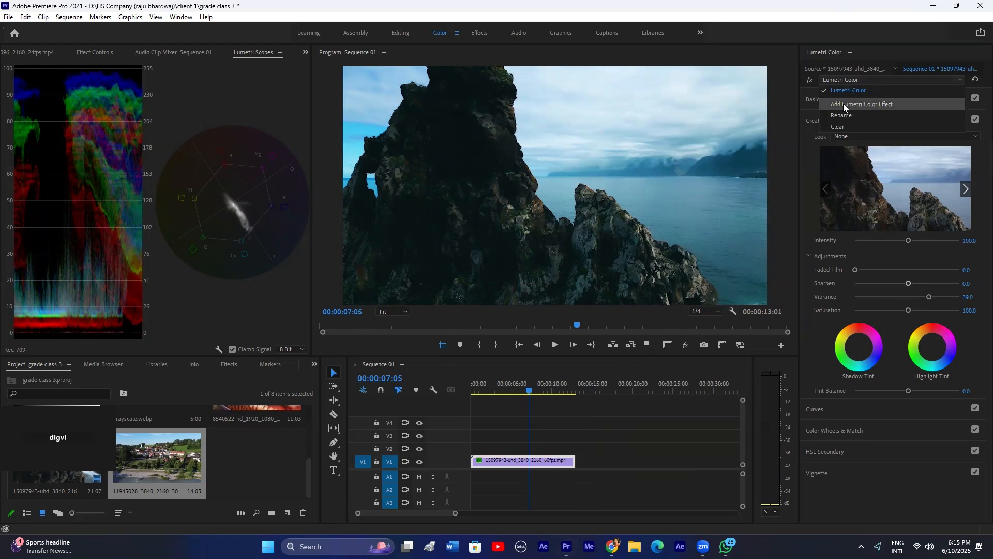
click(843, 103)
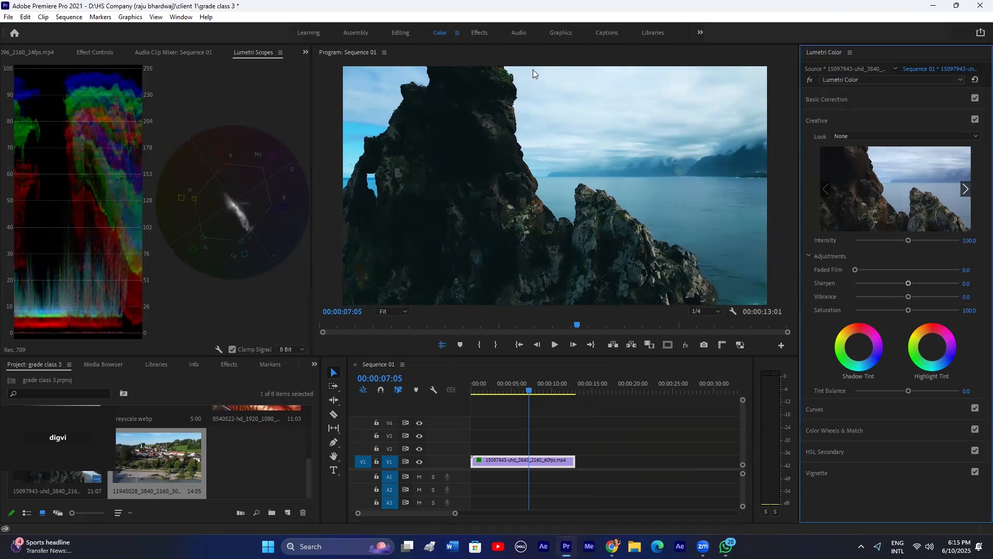
Step: Select the second Lumetri Color effect among the rocky coast clip's effects and collapse the original one
click(104, 52)
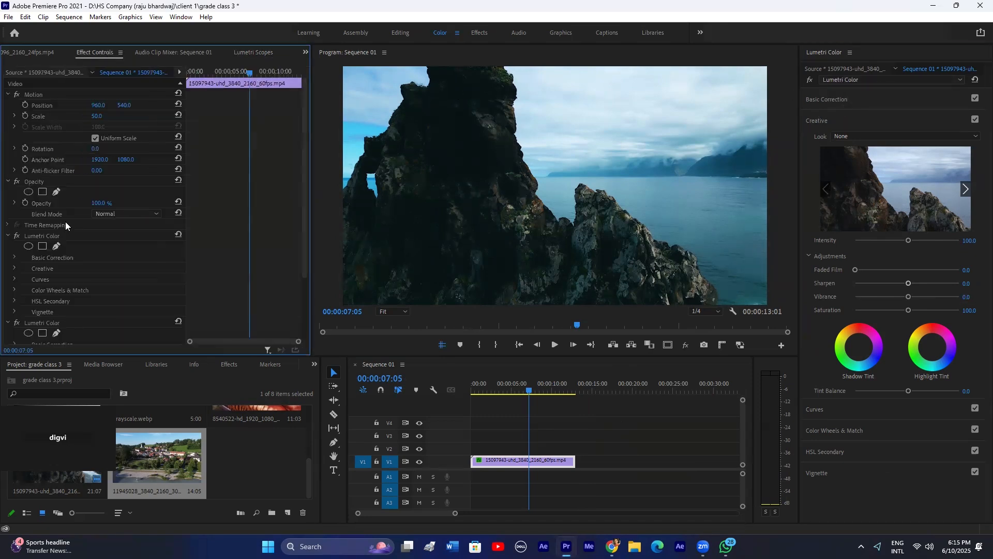
scroll(54, 274, down, 1)
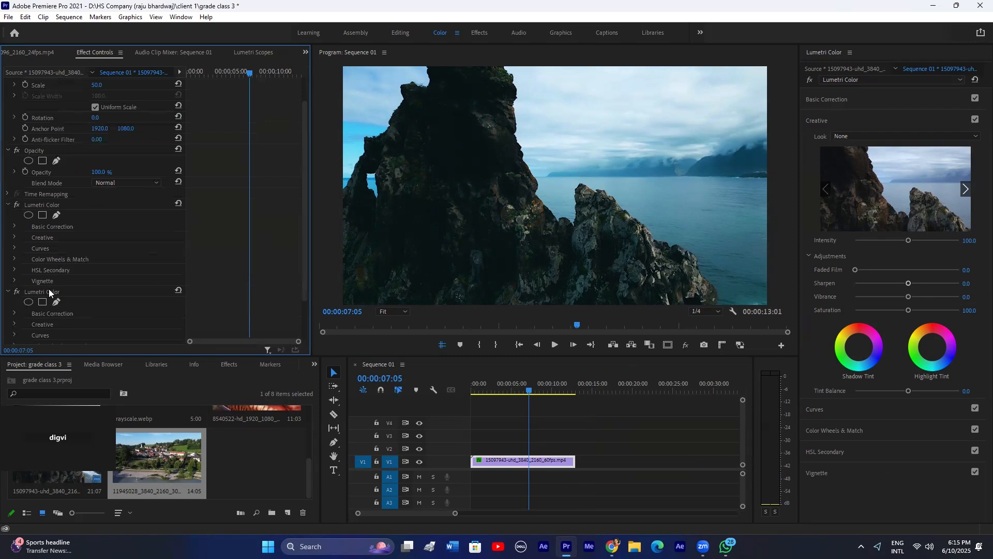
click(48, 291)
click(8, 206)
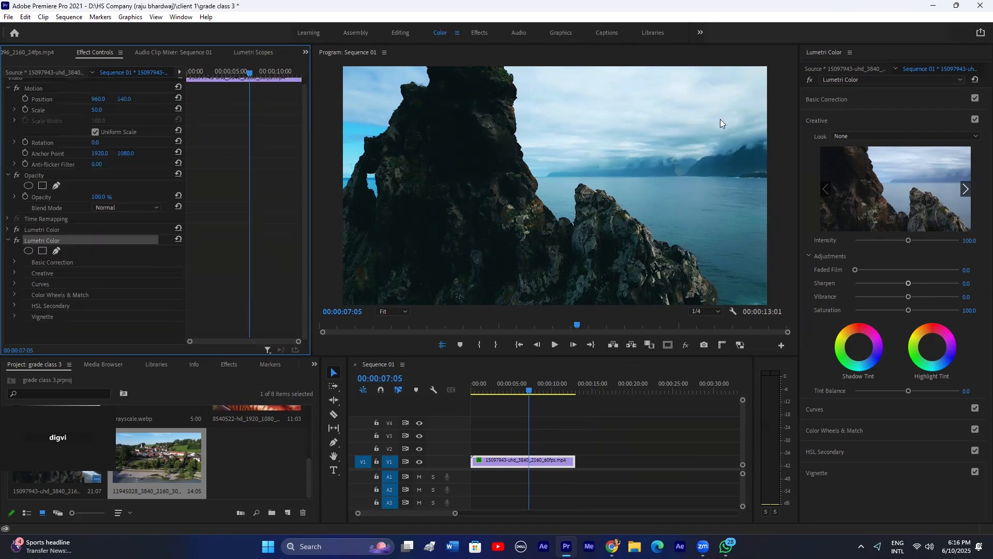
Step: Rename the rocky coast clip's second Lumetri Color effect as 01
click(885, 79)
click(843, 102)
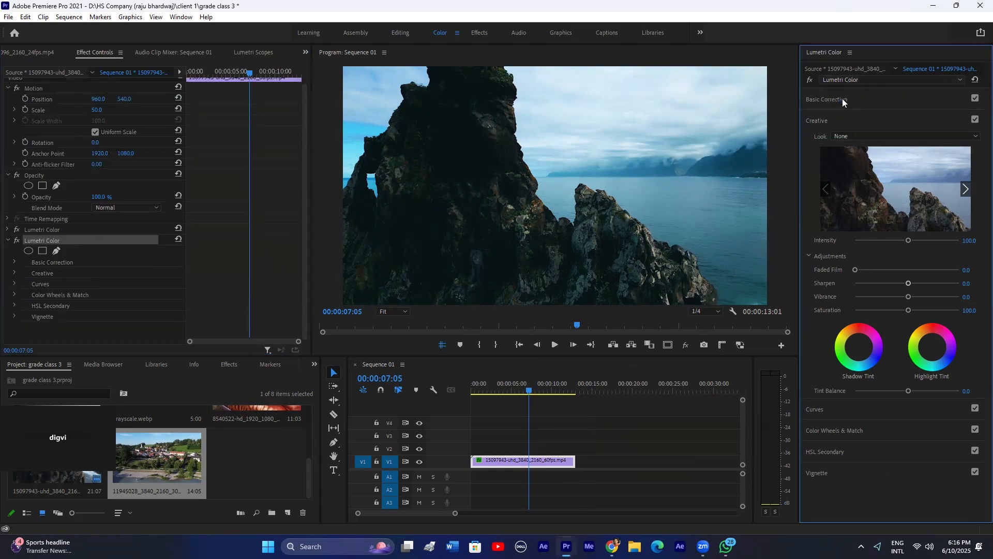
right_click(75, 239)
click(104, 243)
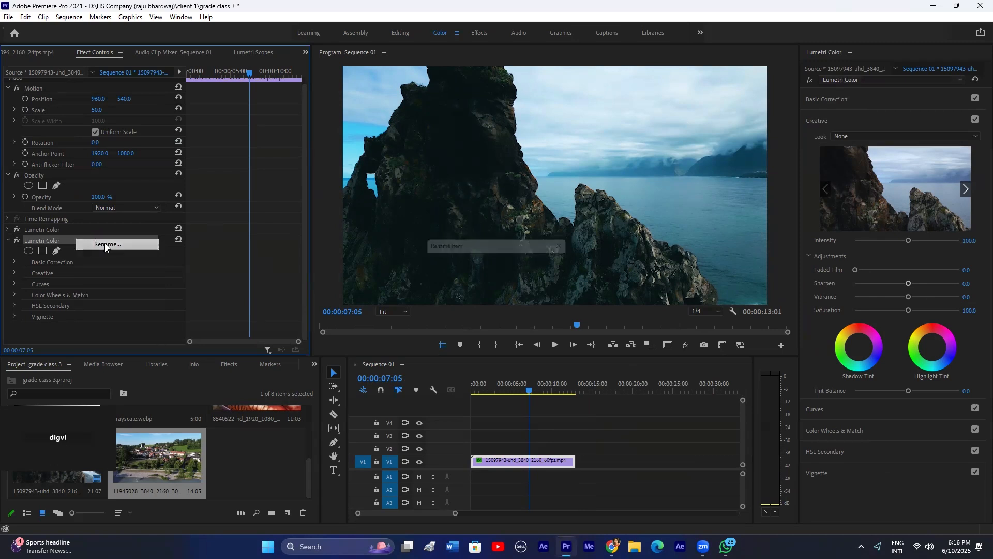
text(01)
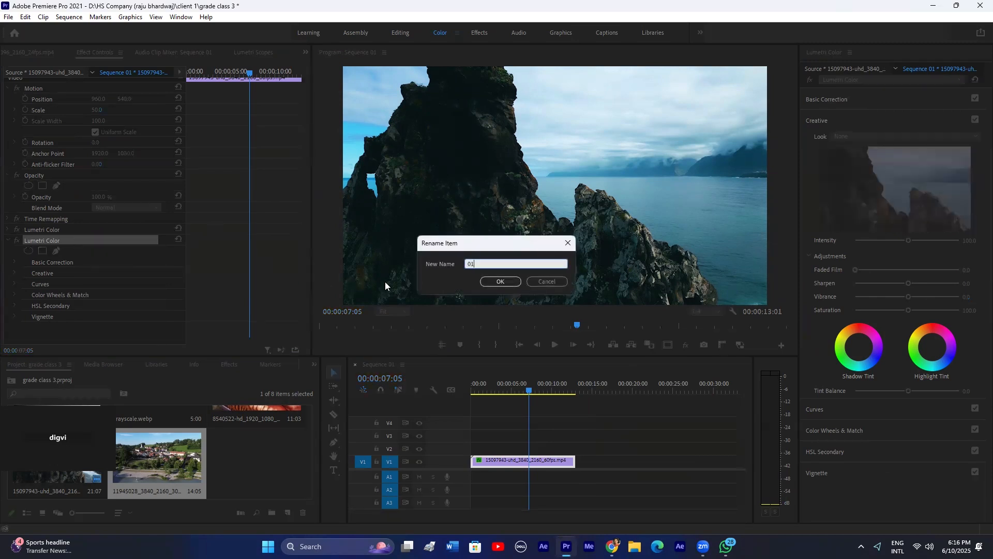
click(488, 285)
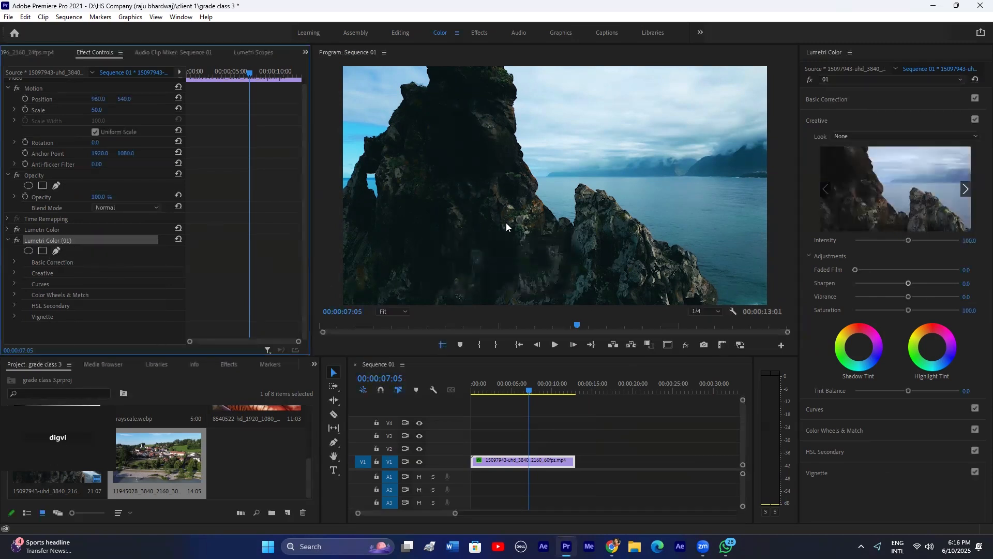
Step: Switch between the clip's two Lumetri effects, then lower the 01 effect's creative Sharpen to -100
click(846, 82)
click(836, 93)
click(838, 82)
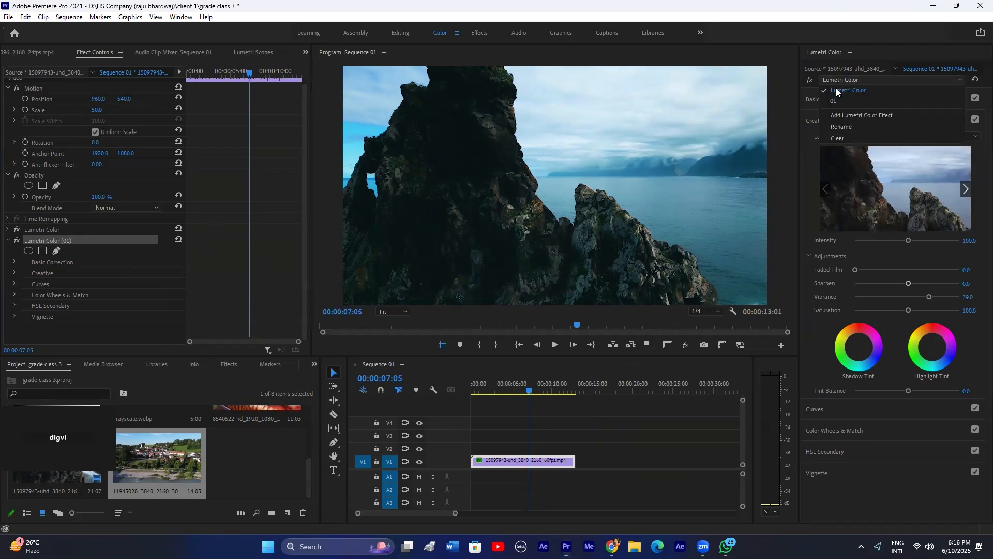
click(836, 101)
drag(906, 283, 799, 278)
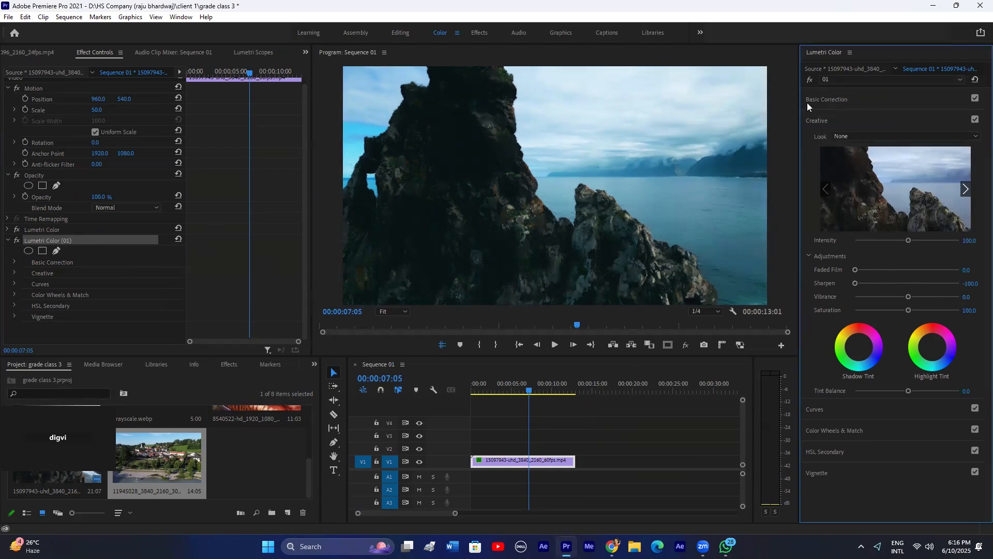
Step: Draw a closed freeform mask around the rocks on the 01 Lumetri effect and set its Mask Feather to 93
click(68, 240)
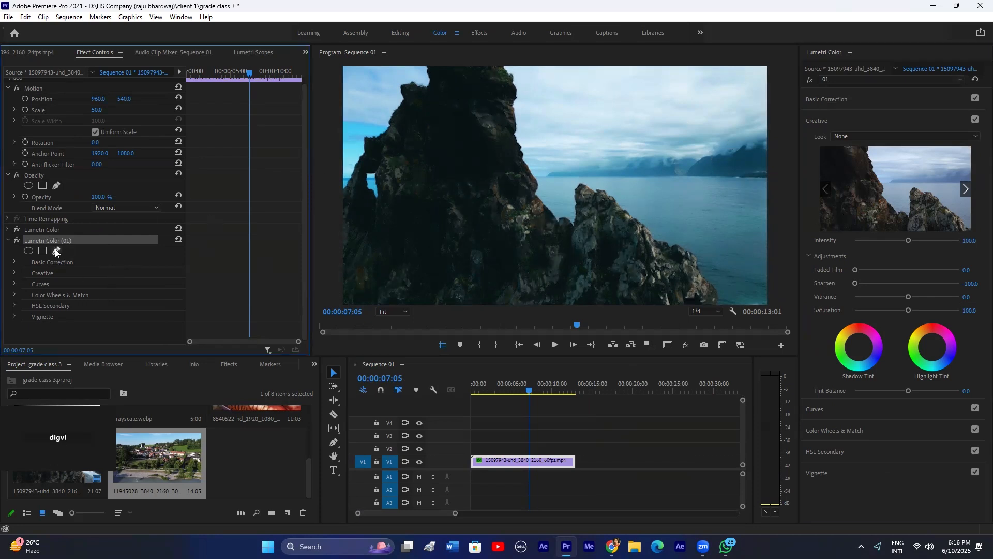
click(716, 302)
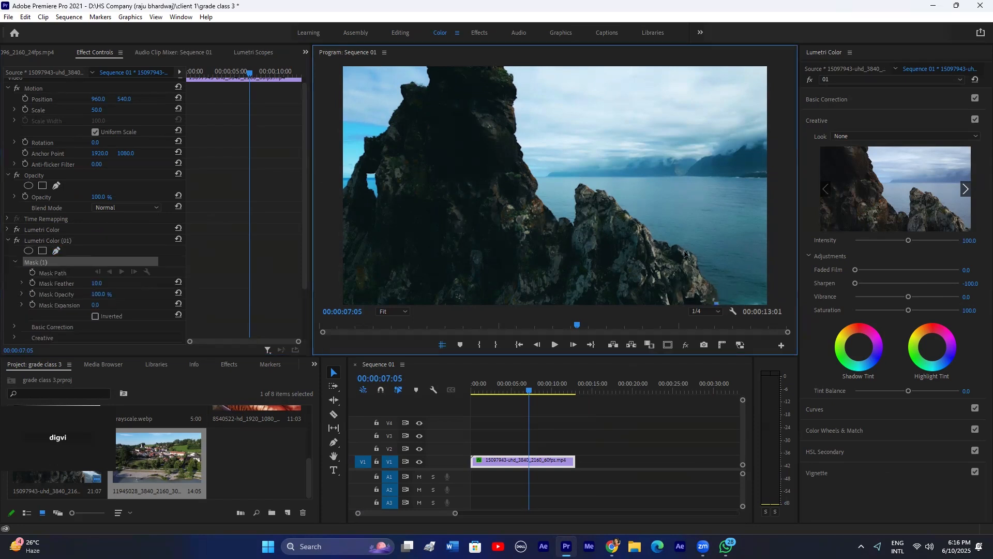
drag(696, 271, 685, 251)
mouse_move(643, 228)
mouse_down()
mouse_move(627, 208)
mouse_move(570, 229)
mouse_move(521, 170)
mouse_up()
drag(498, 67, 484, 57)
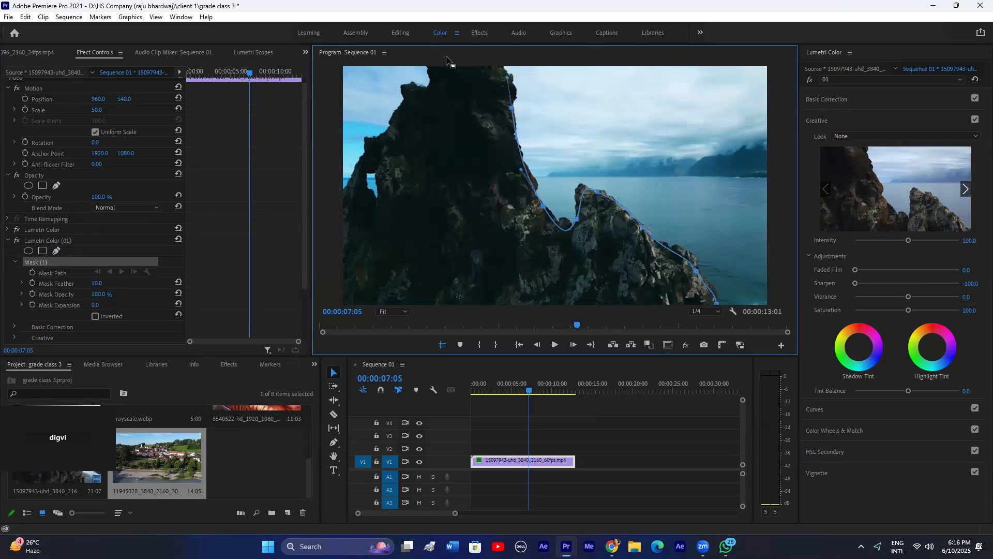
drag(425, 78, 421, 94)
drag(386, 140, 351, 185)
click(716, 303)
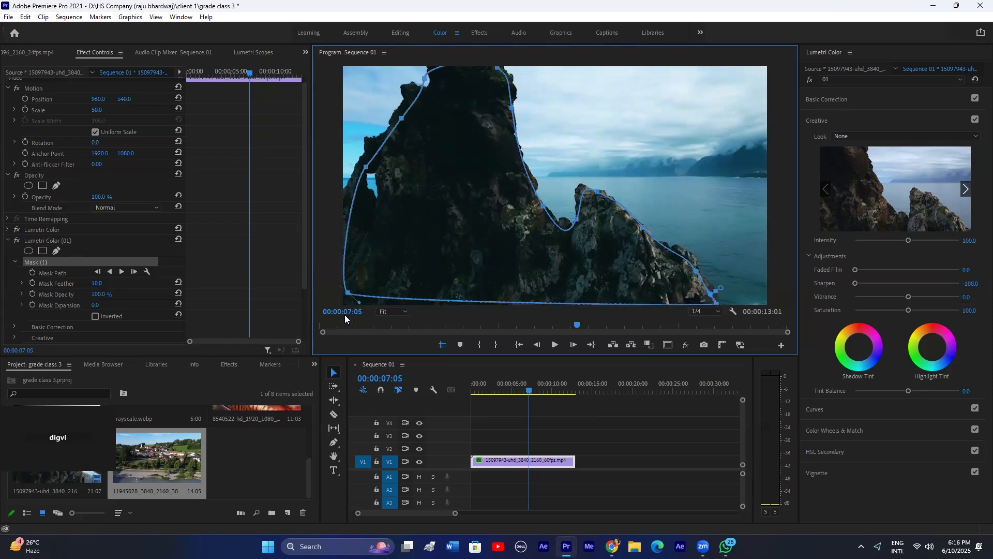
drag(347, 293, 324, 328)
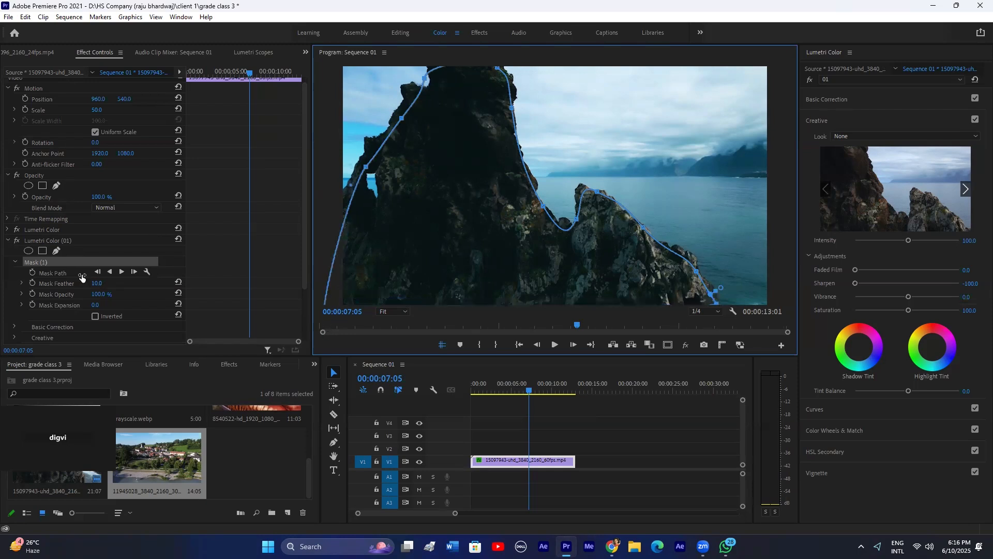
drag(96, 283, 135, 284)
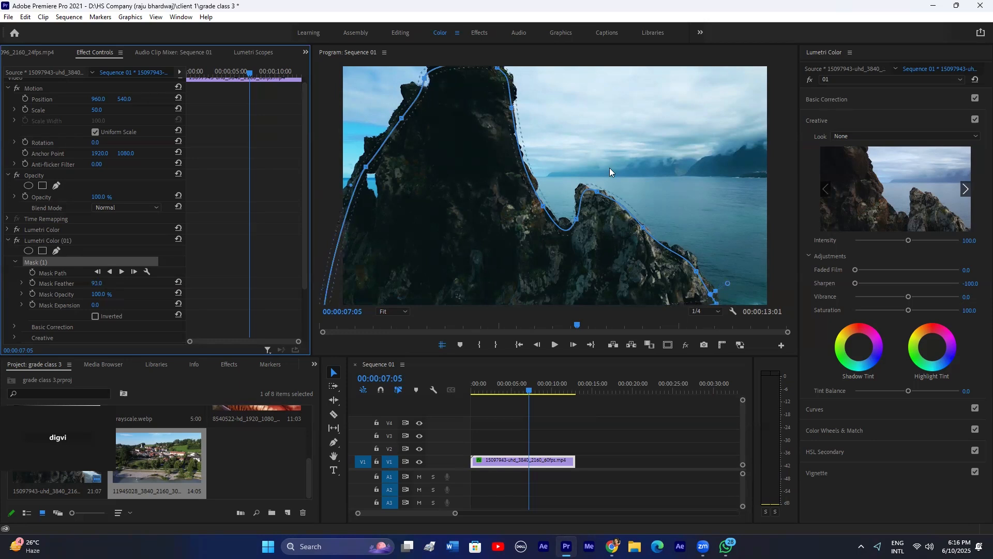
Step: Darken the masked rocks by moving the black point of the 01 effect's RGB curve slightly inward
click(826, 413)
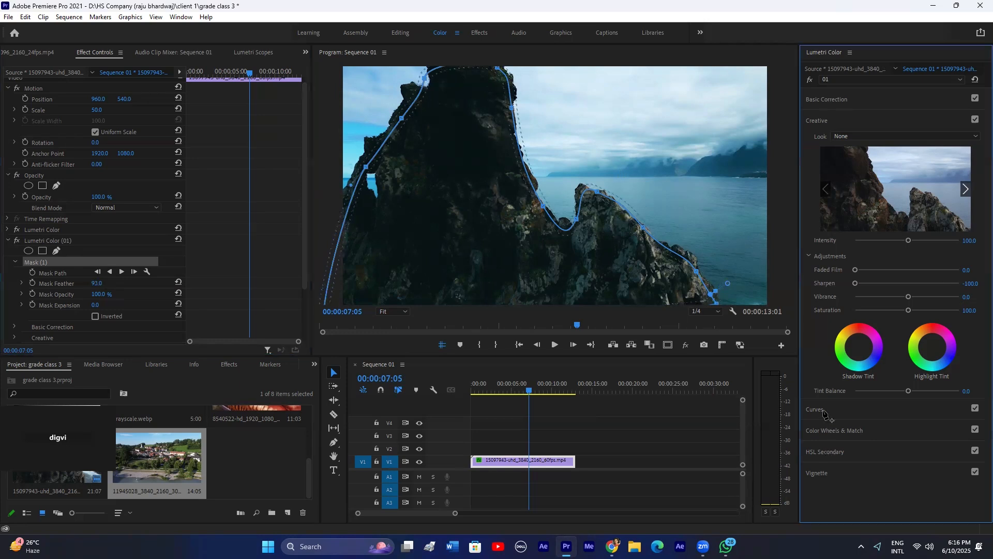
mouse_move(837, 323)
mouse_down()
mouse_move(825, 292)
mouse_move(824, 314)
mouse_move(844, 326)
mouse_up()
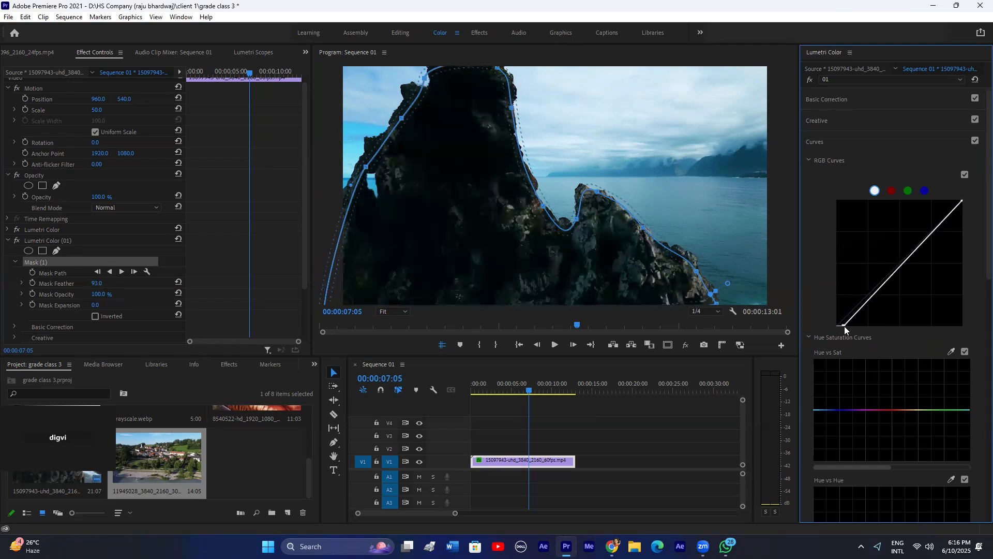
click(818, 141)
Step: Try a red tint on the 01 effect's Shadows color wheel and reset the wheel
click(828, 163)
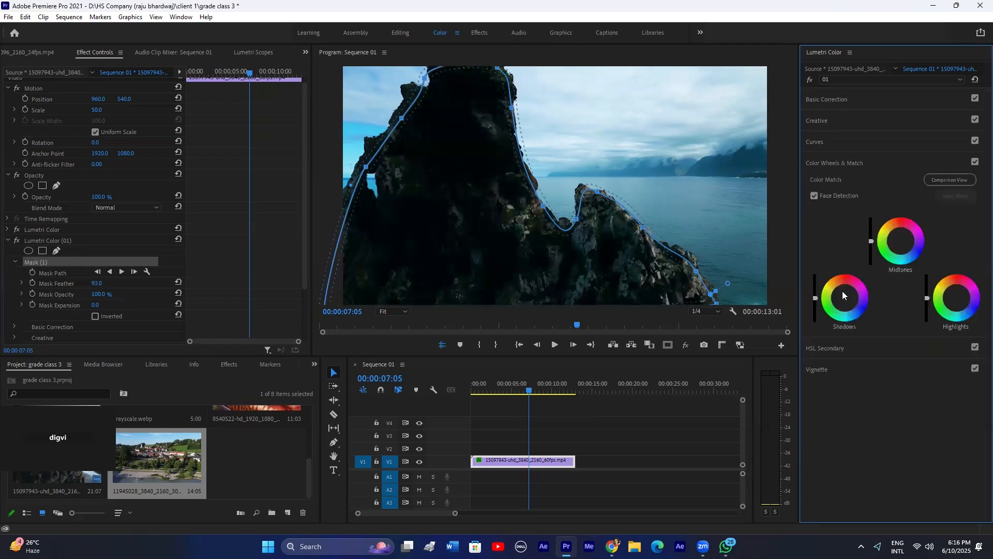
click(838, 284)
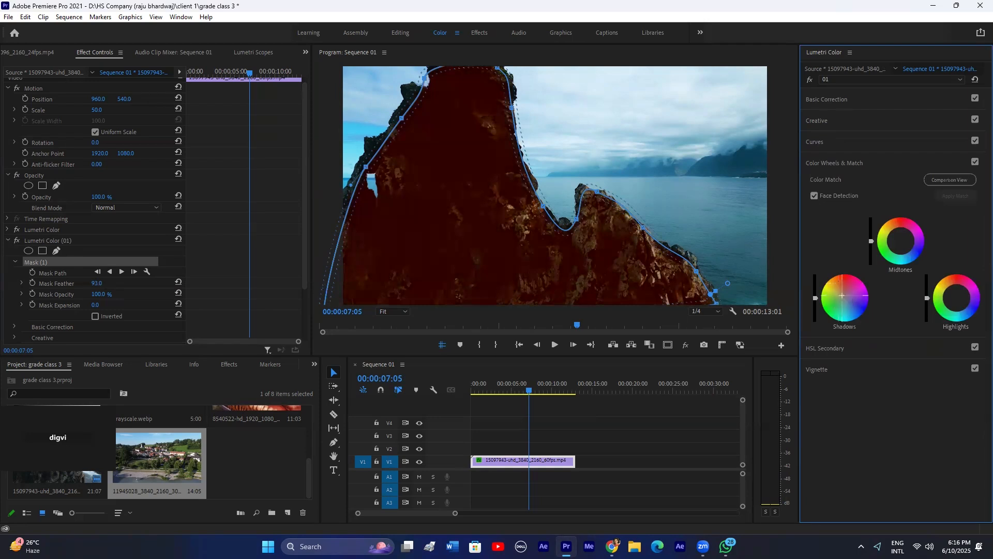
double_click(843, 298)
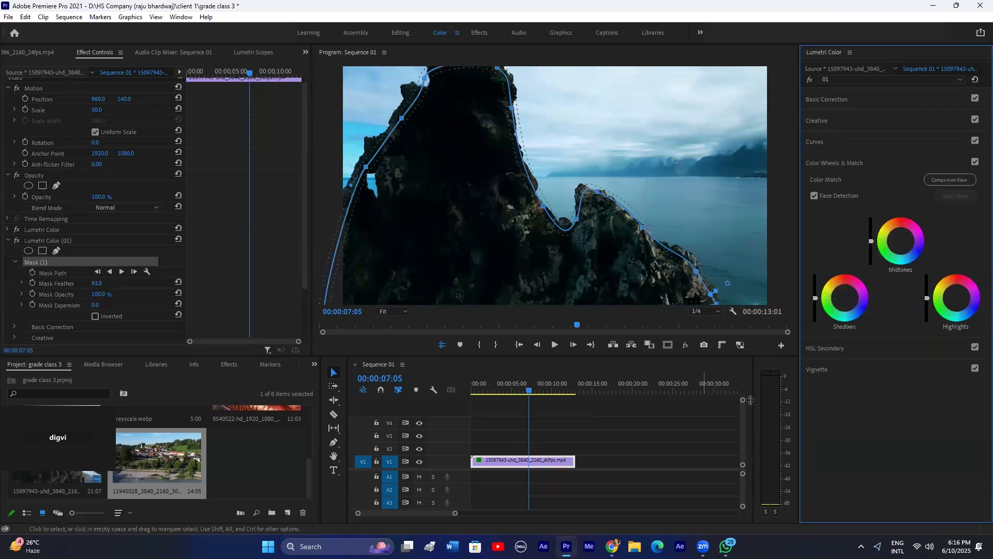
click(831, 162)
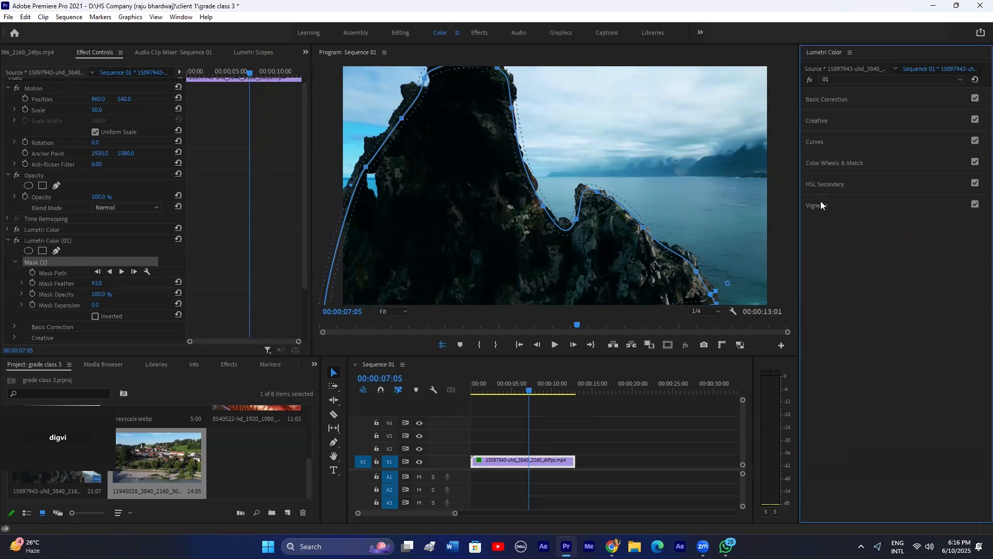
Step: Delete the masked 01 Lumetri effect from the rocky coast clip
click(818, 205)
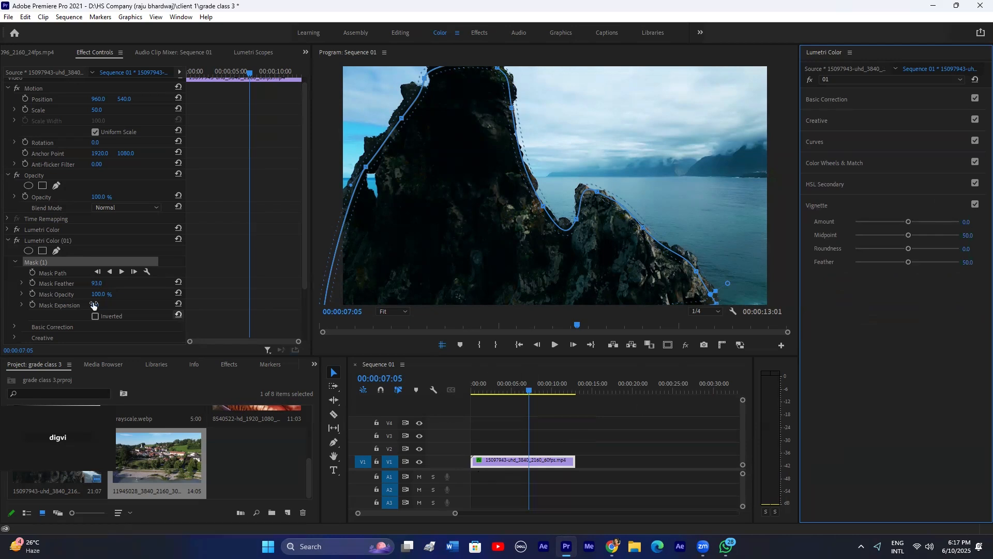
click(50, 241)
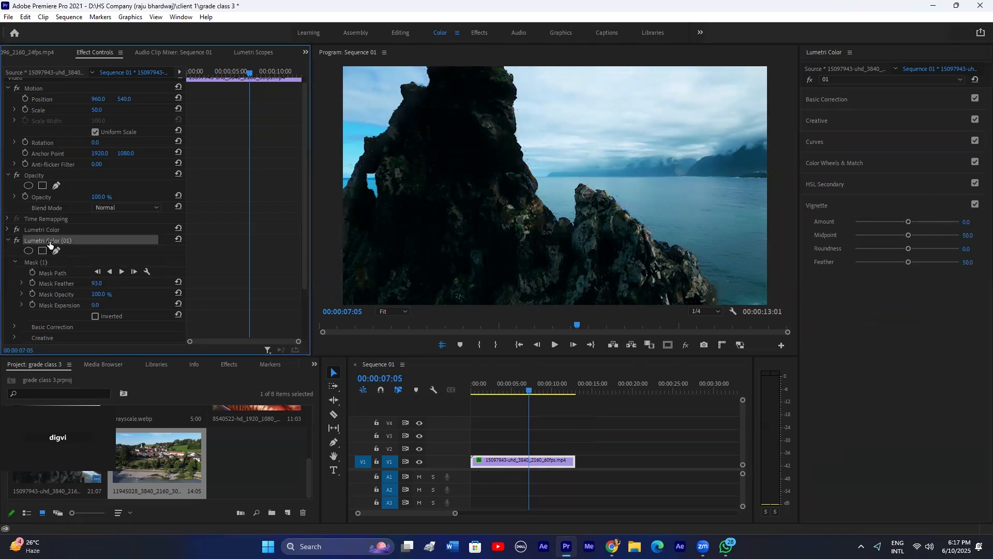
key(Delete)
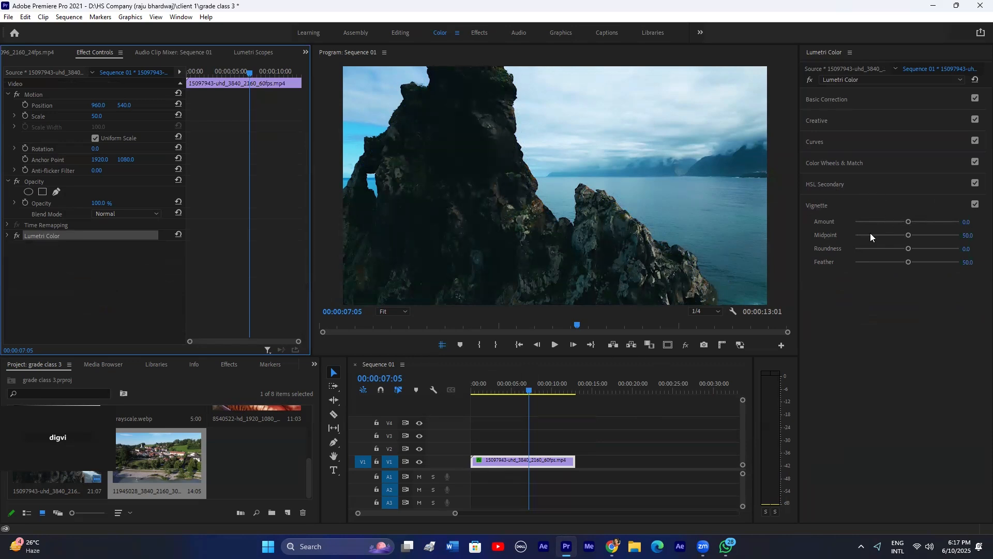
Step: Add a dark vignette to the rocky coast clip with Amount -2.8, Midpoint 14.9, Roundness 17.8 and Feather 100
drag(908, 221, 856, 231)
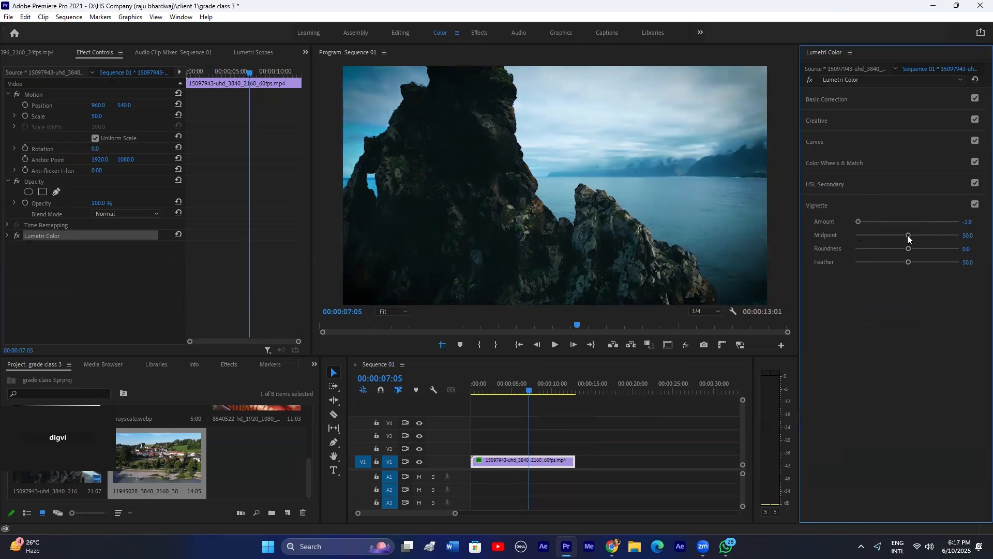
drag(907, 235, 881, 236)
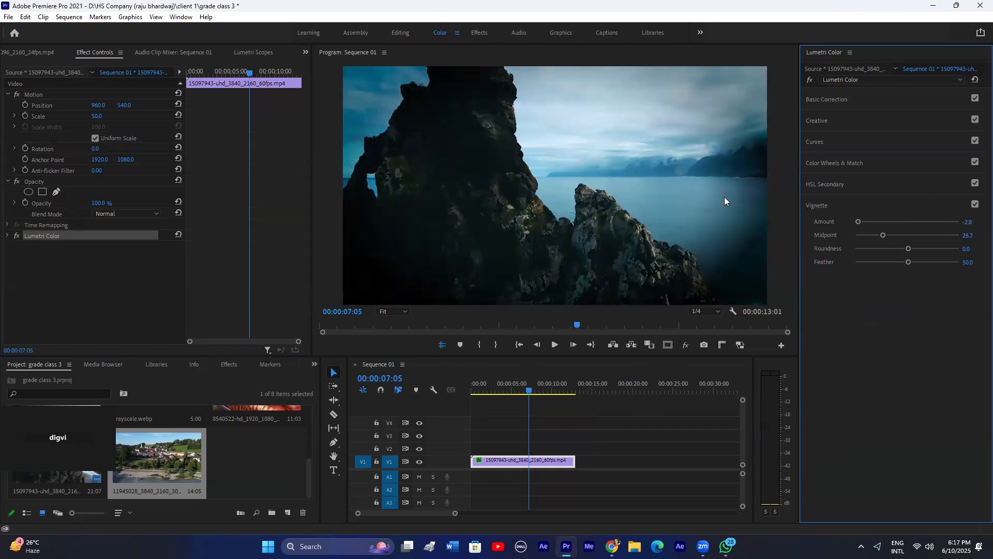
drag(885, 234, 827, 240)
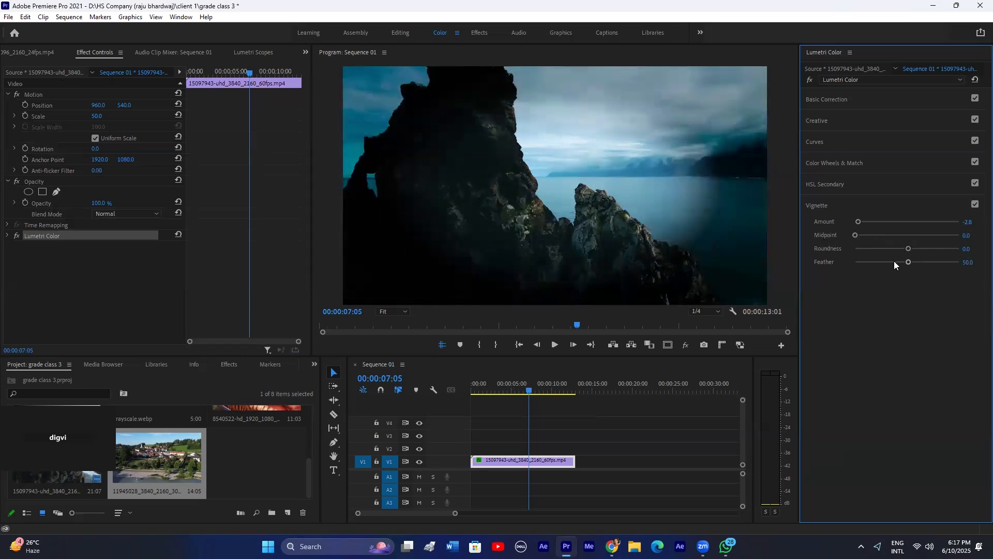
drag(909, 262, 839, 263)
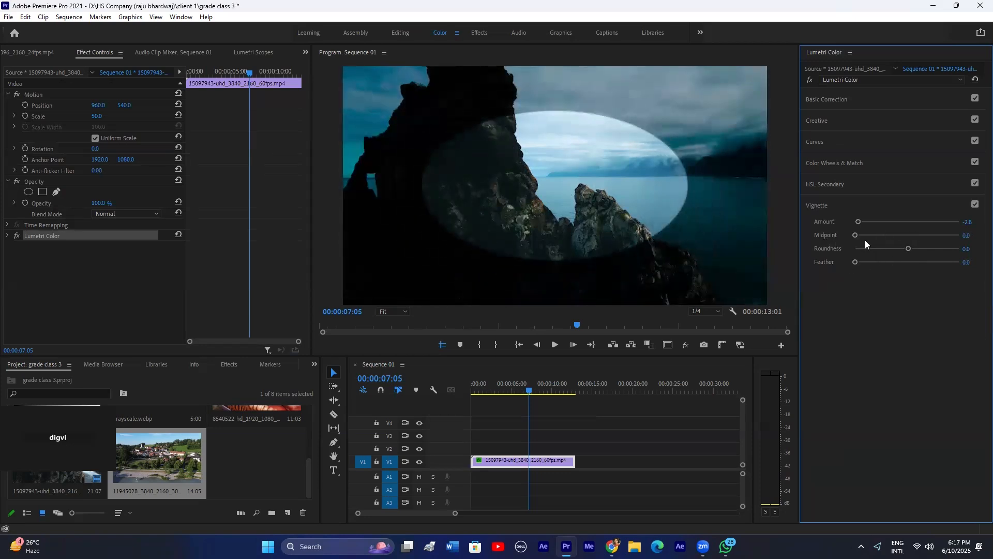
drag(910, 234, 978, 247)
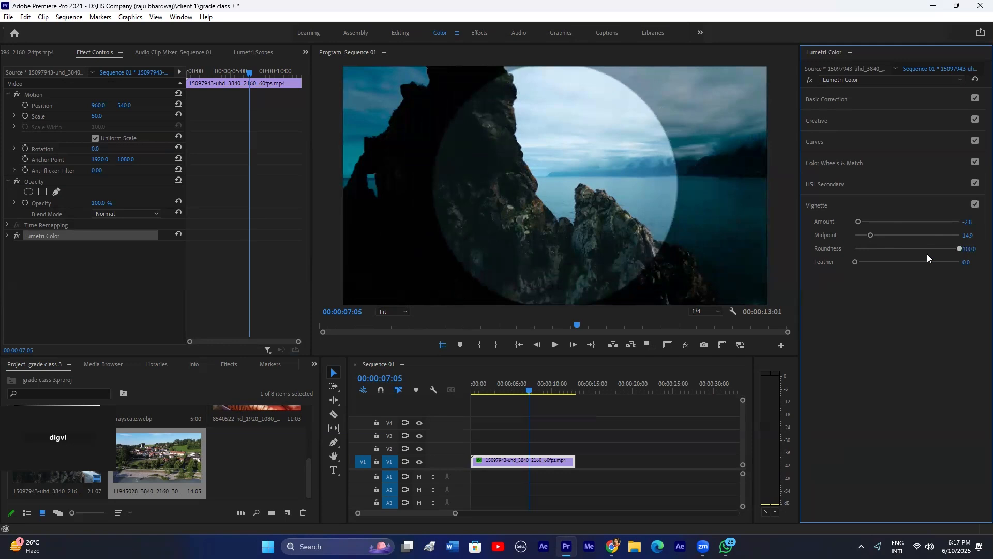
drag(925, 249, 977, 265)
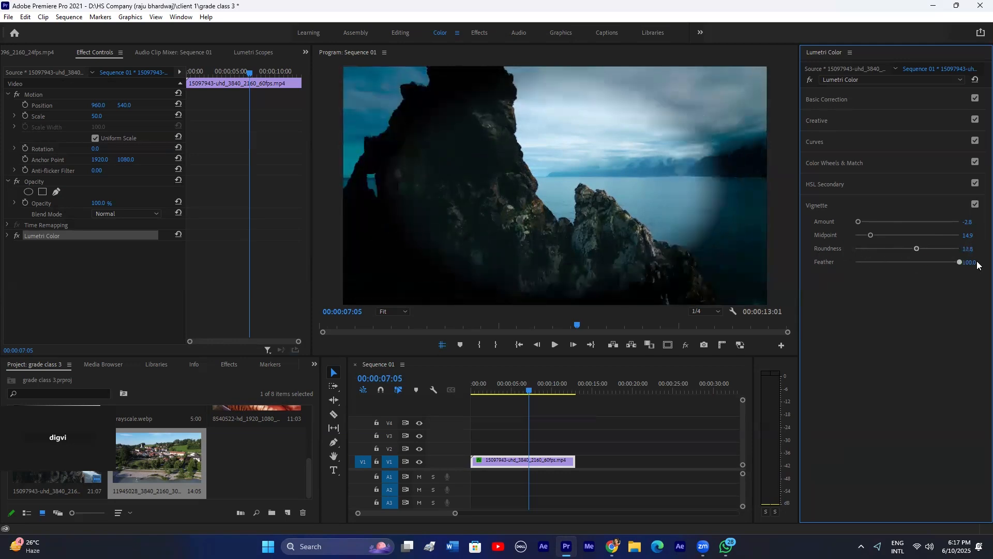
Step: Compare the rocky coast clip with and without the vignette, then with and without the whole Lumetri grade
click(975, 205)
click(975, 205)
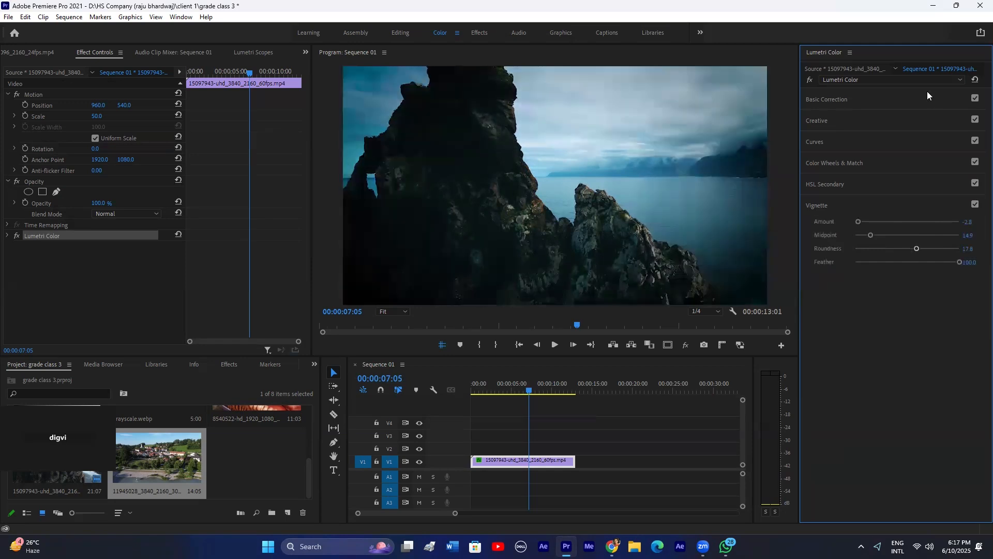
click(809, 81)
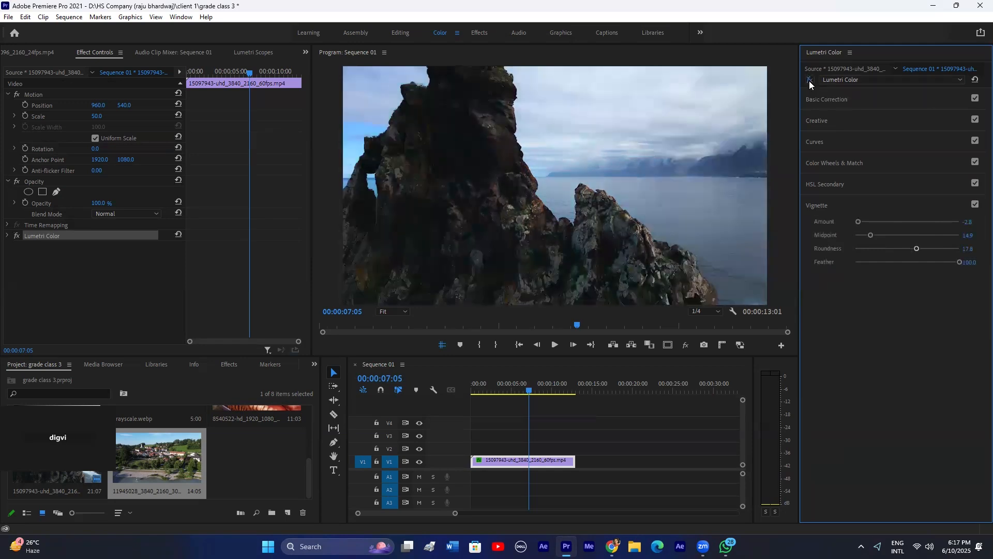
click(809, 81)
click(809, 80)
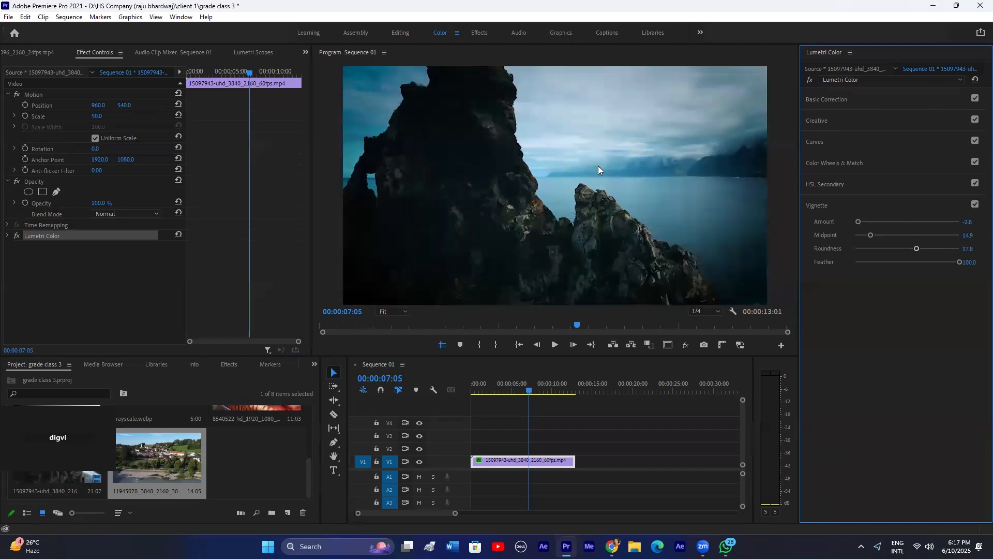
Step: Examine the input LUT choices in the rocky coast clip's Basic Correction settings without changing the selection
click(538, 431)
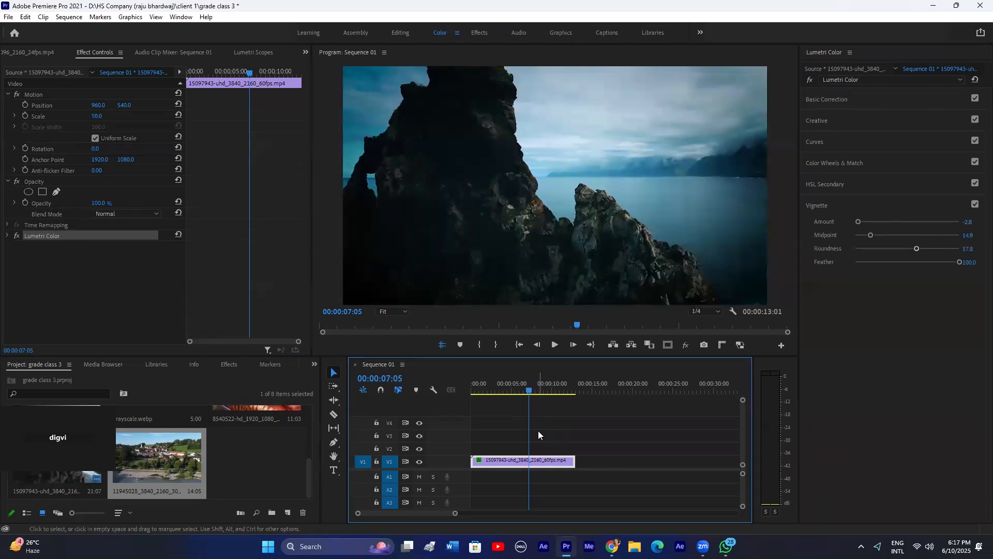
click(501, 459)
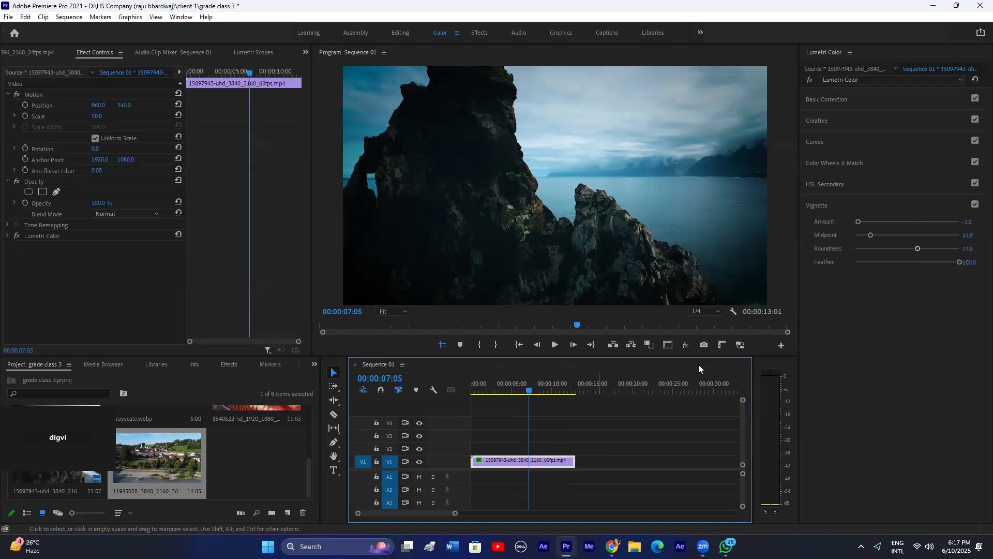
click(825, 204)
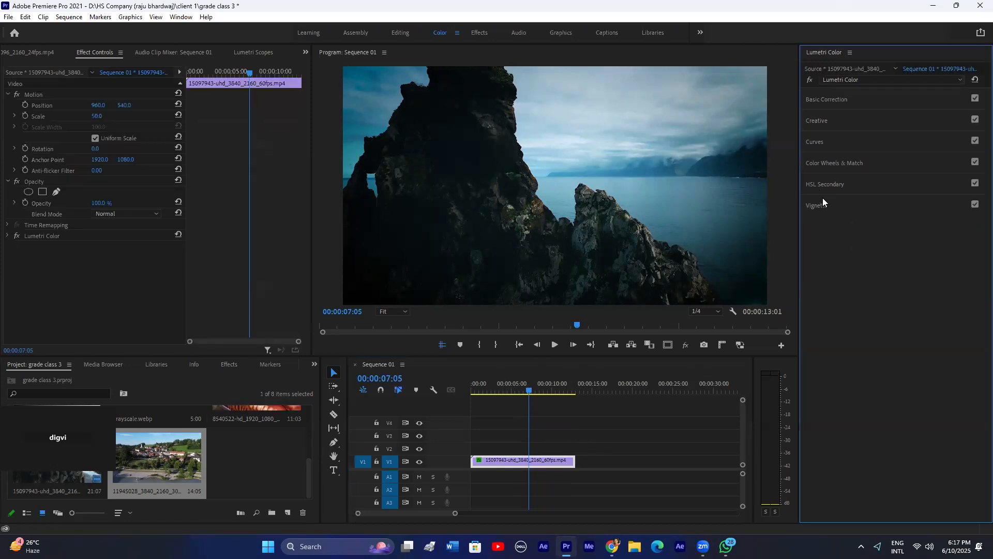
click(835, 101)
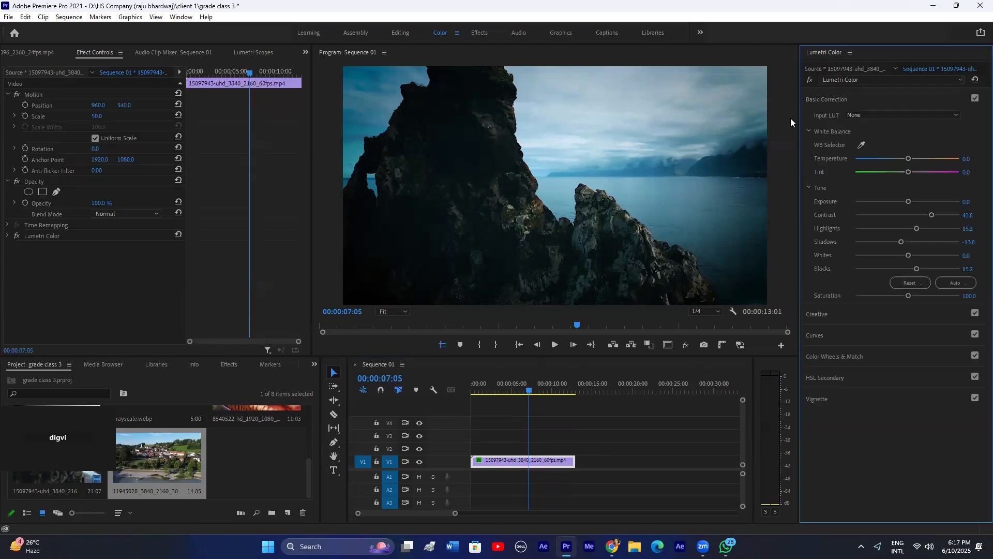
click(867, 114)
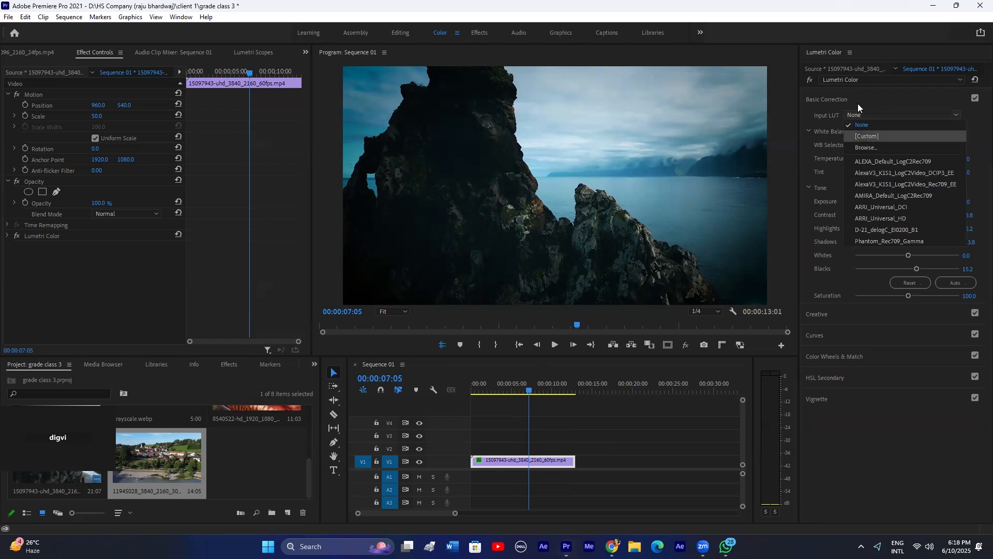
click(857, 103)
click(842, 106)
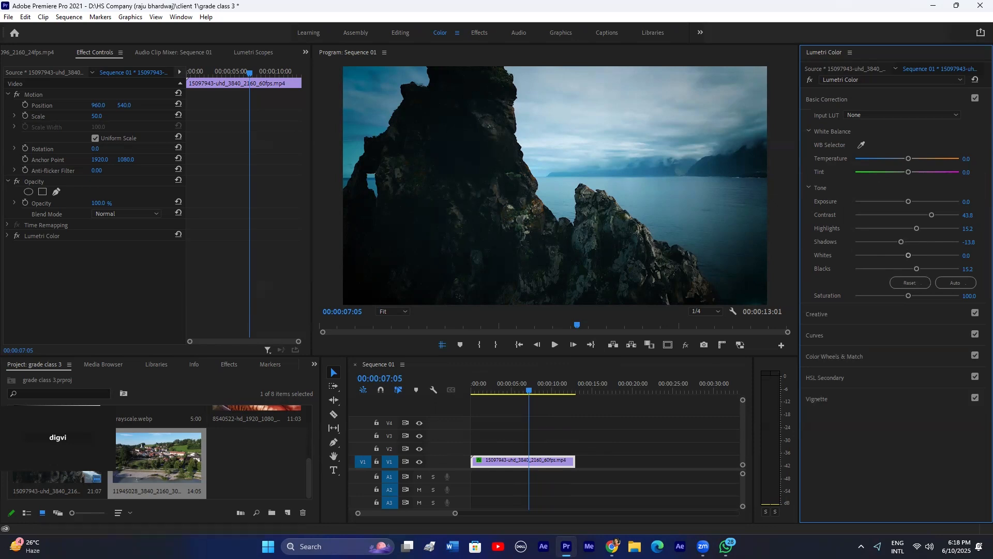
Step: Open the flat beach clip 13479930_4096_2160_24fps.mp4 as source and set its Contrast to 43.6
double_click(173, 439)
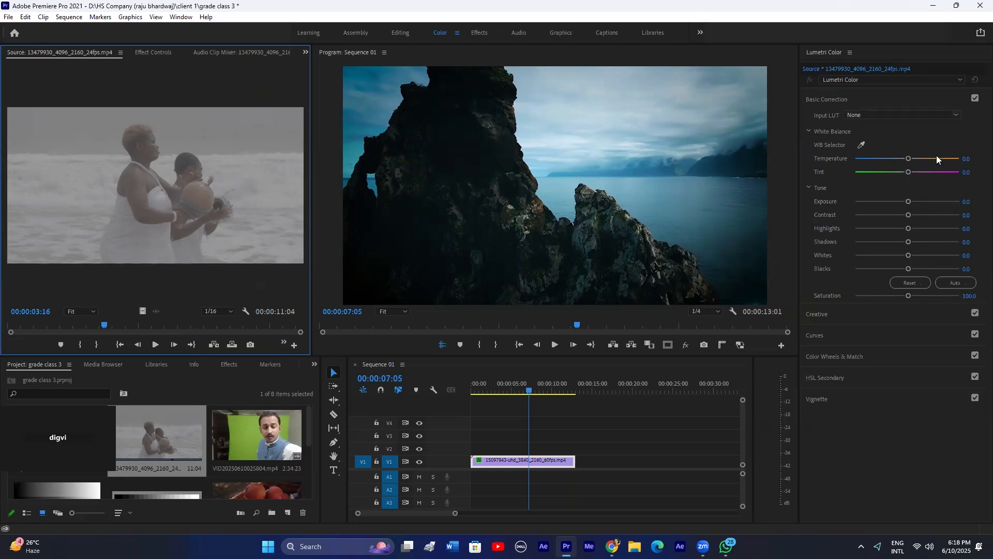
click(929, 215)
Step: Apply IWLTBAP Arapaho - Standard.cube from the LUTs Pack 2 folder as the flat beach clip's input LUT
click(864, 115)
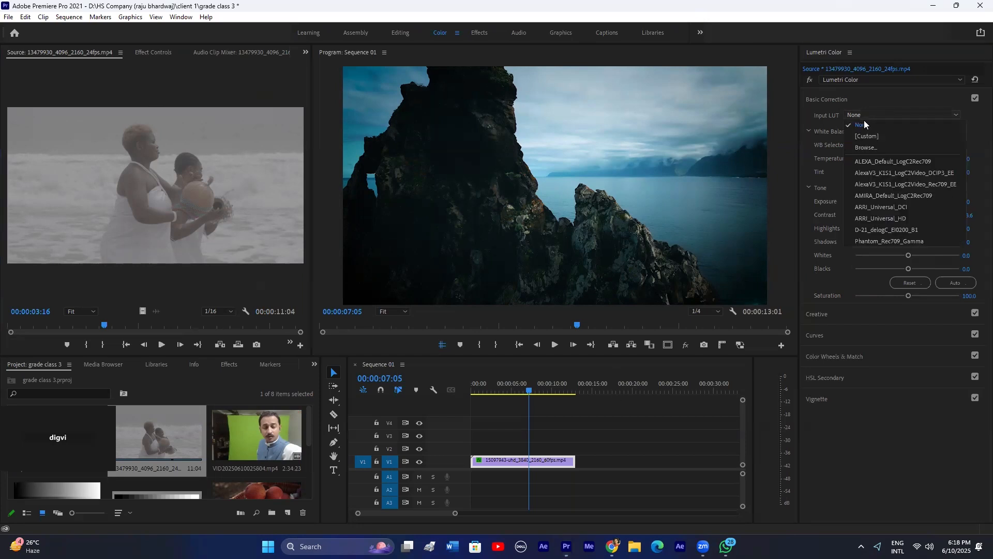
click(868, 147)
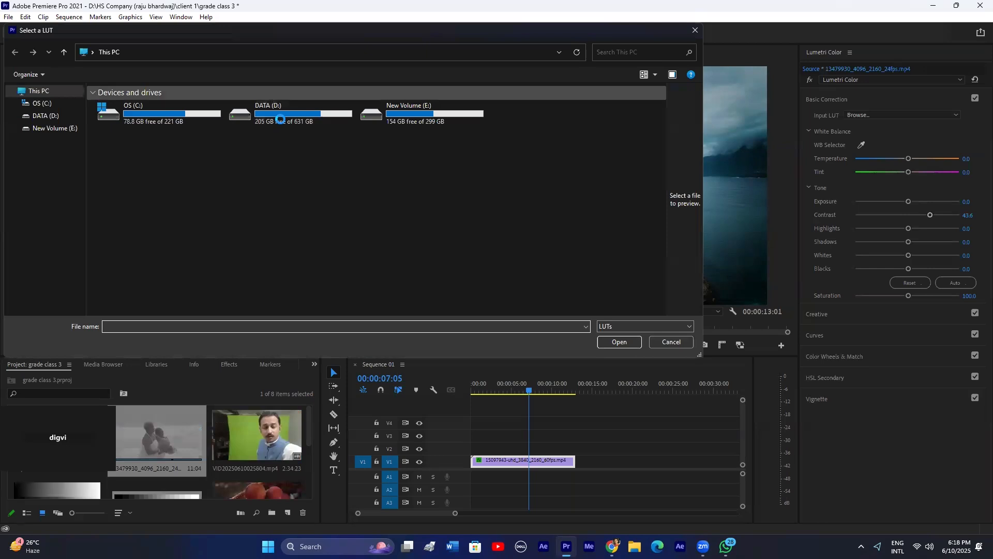
double_click(308, 111)
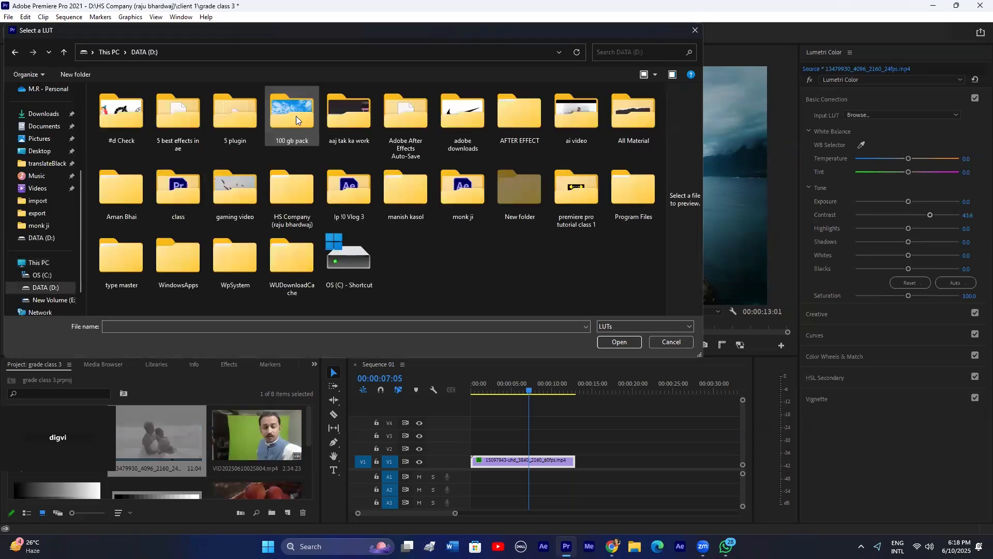
click(629, 120)
double_click(629, 120)
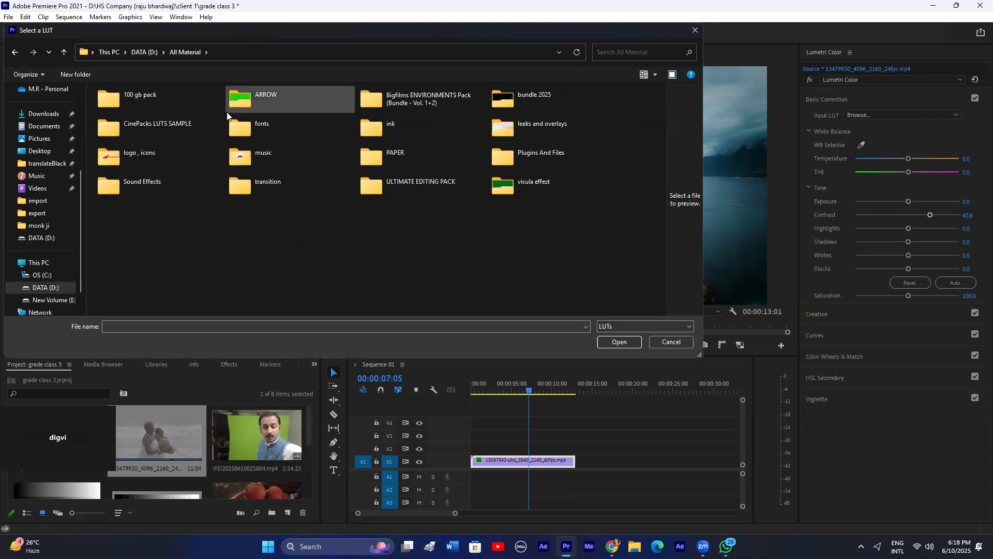
double_click(509, 103)
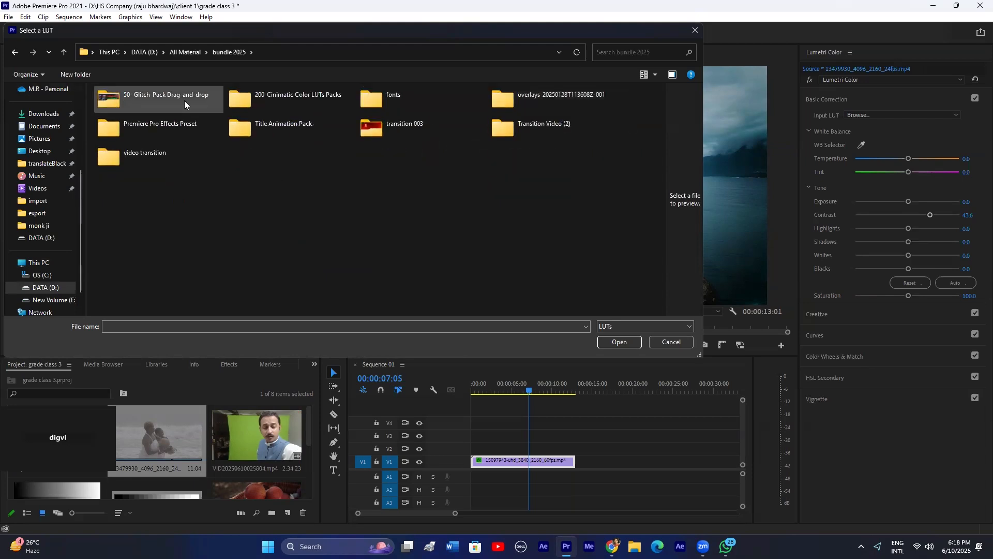
double_click(292, 101)
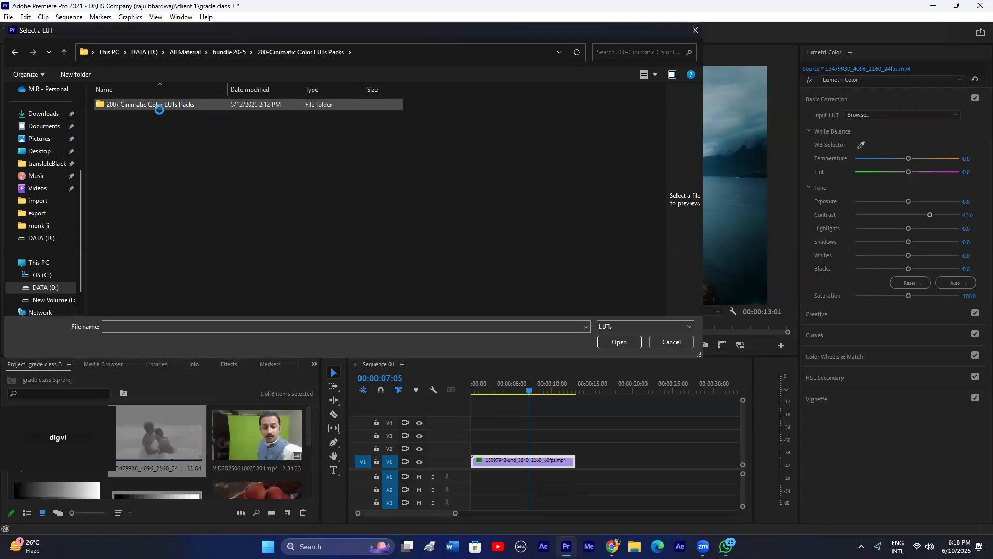
double_click(153, 106)
double_click(130, 112)
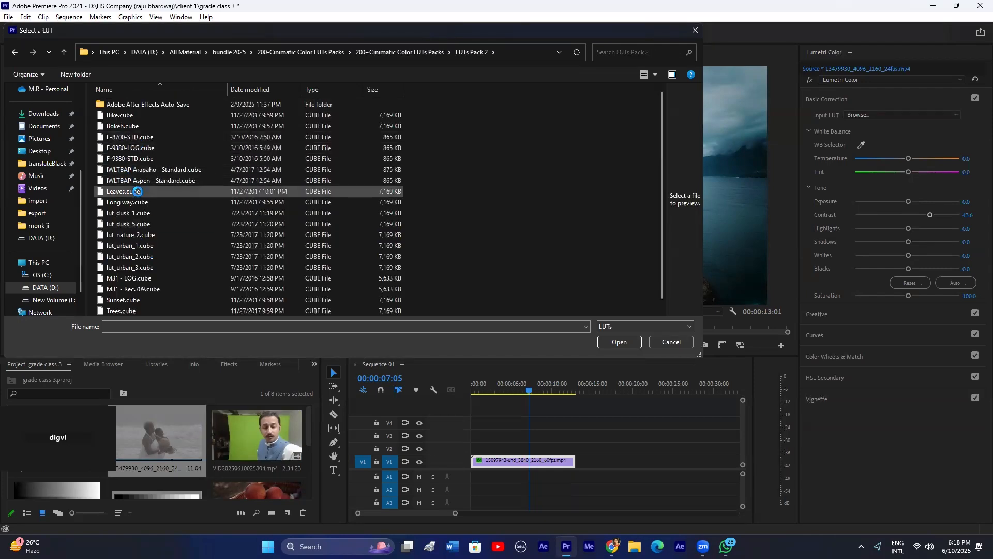
scroll(137, 191, down, 1)
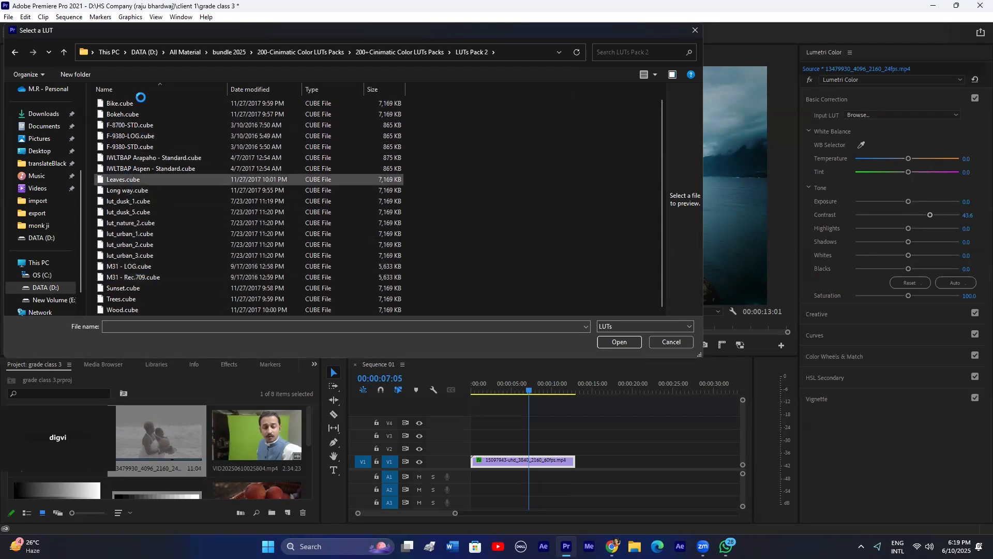
scroll(150, 243, up, 1)
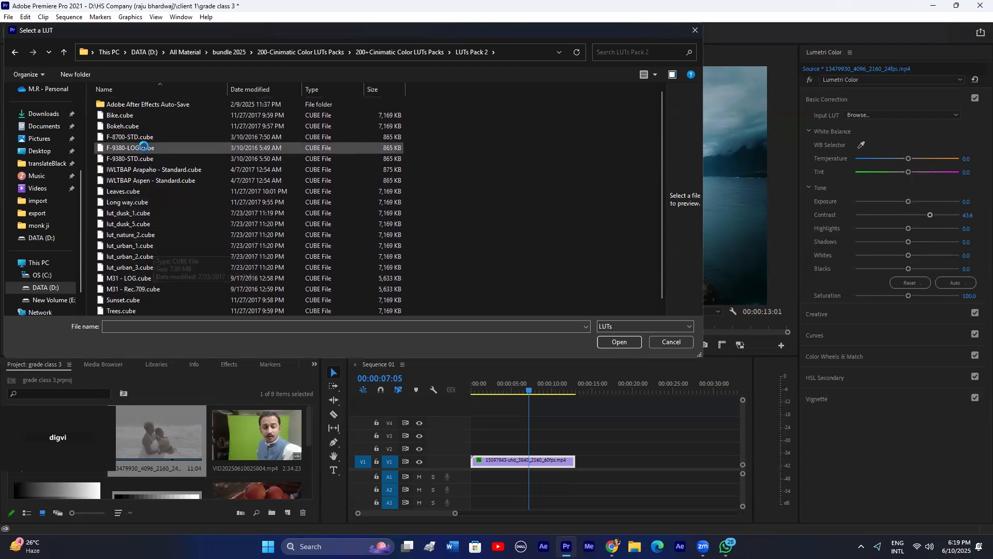
click(140, 169)
click(619, 342)
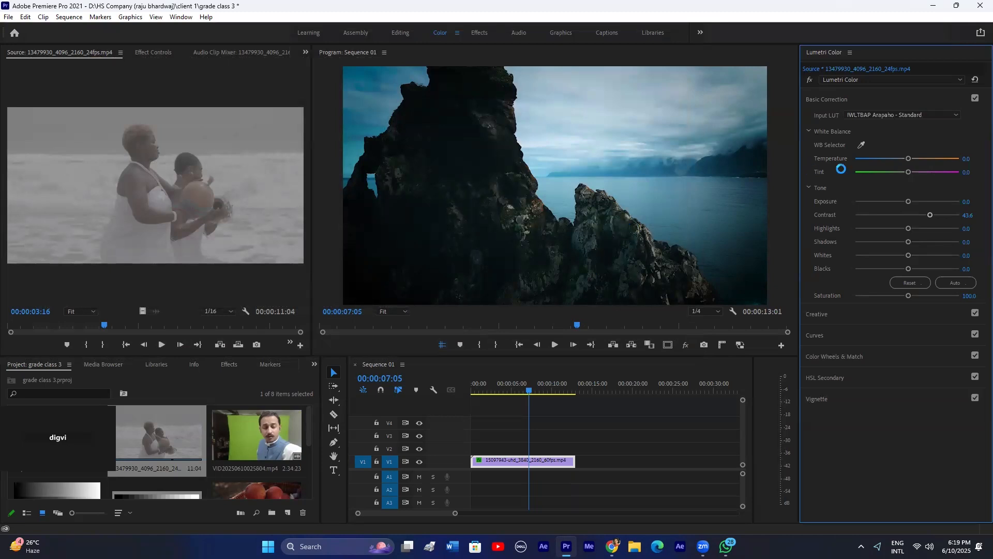
click(879, 116)
click(877, 125)
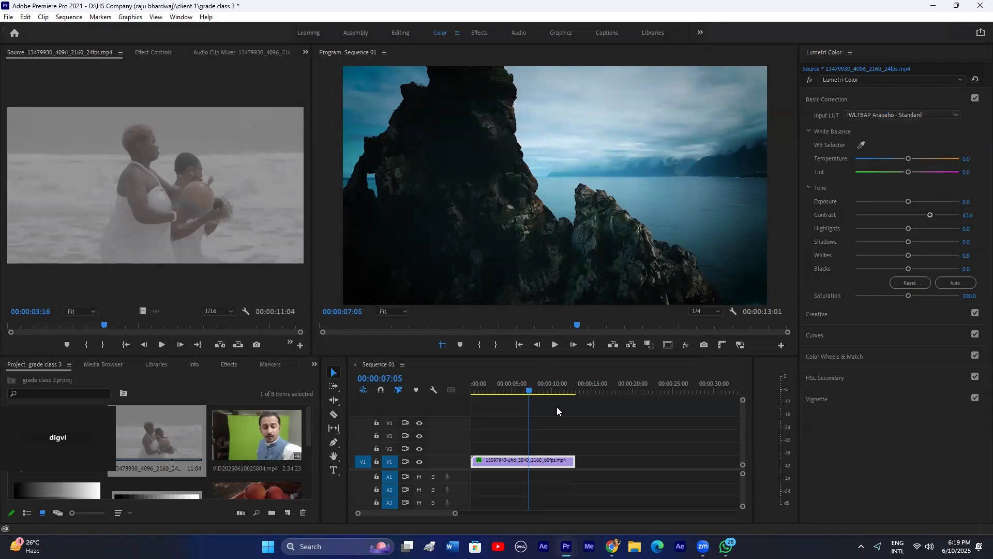
Step: Return to the rocky coast clip in the sequence and review its effects, Basic Correction and Creative settings
click(153, 52)
click(502, 460)
click(502, 460)
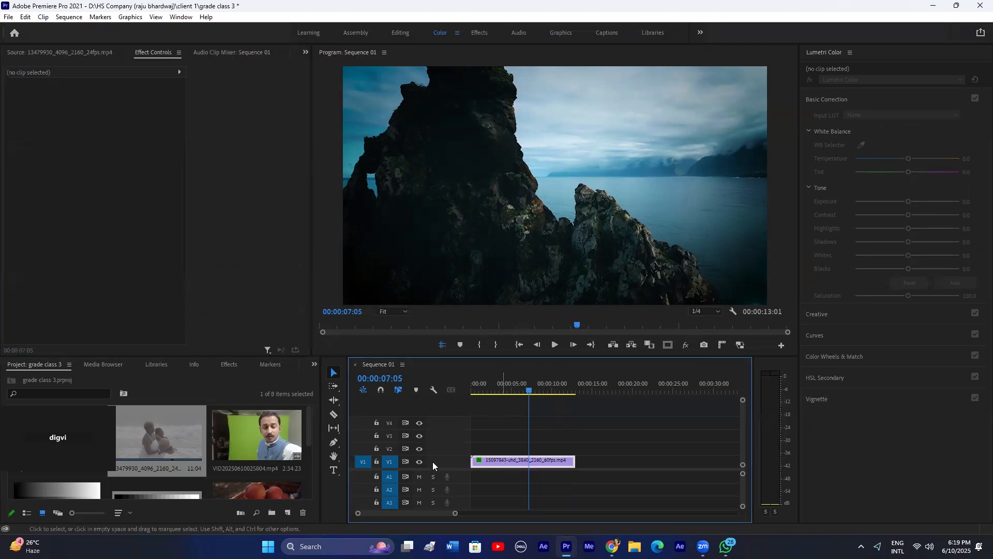
click(53, 233)
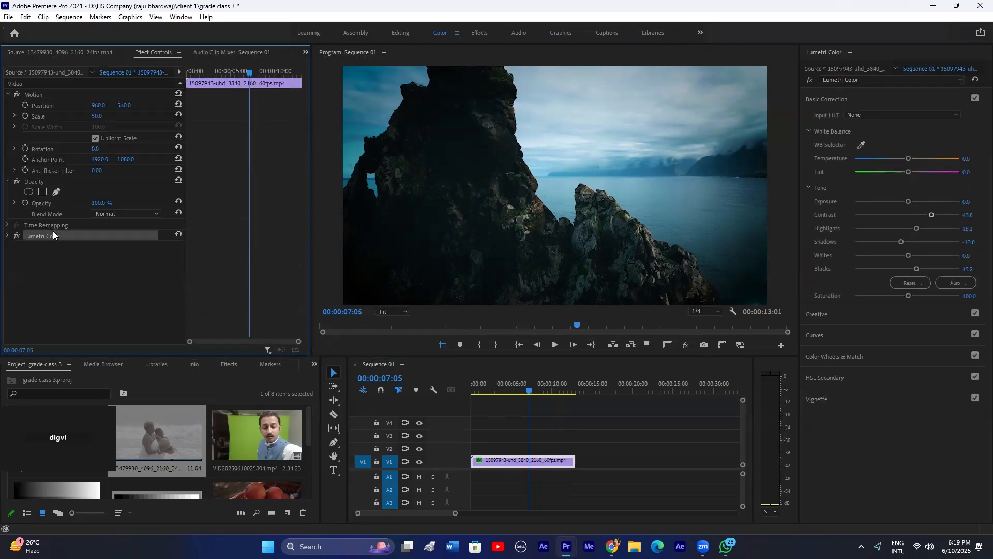
click(513, 418)
click(543, 460)
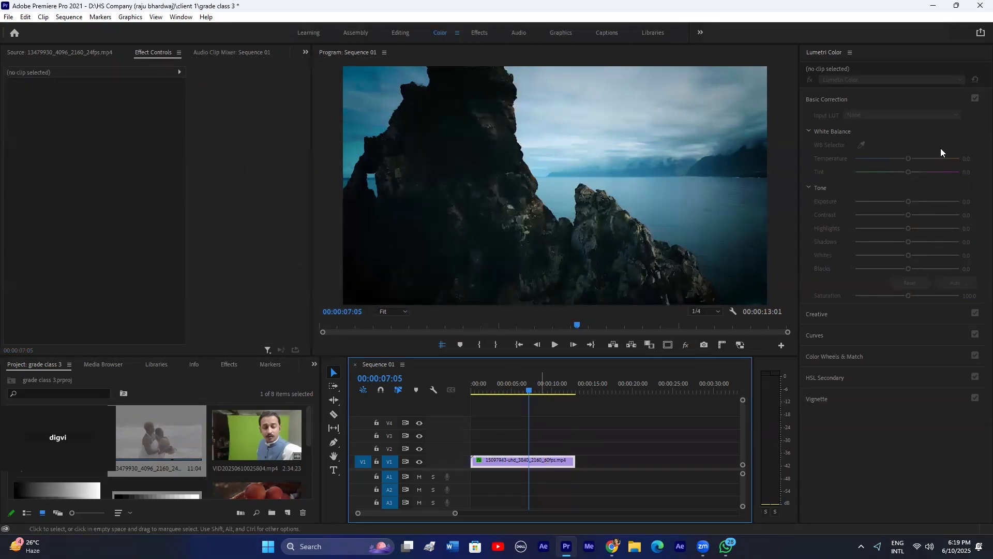
click(830, 97)
click(819, 120)
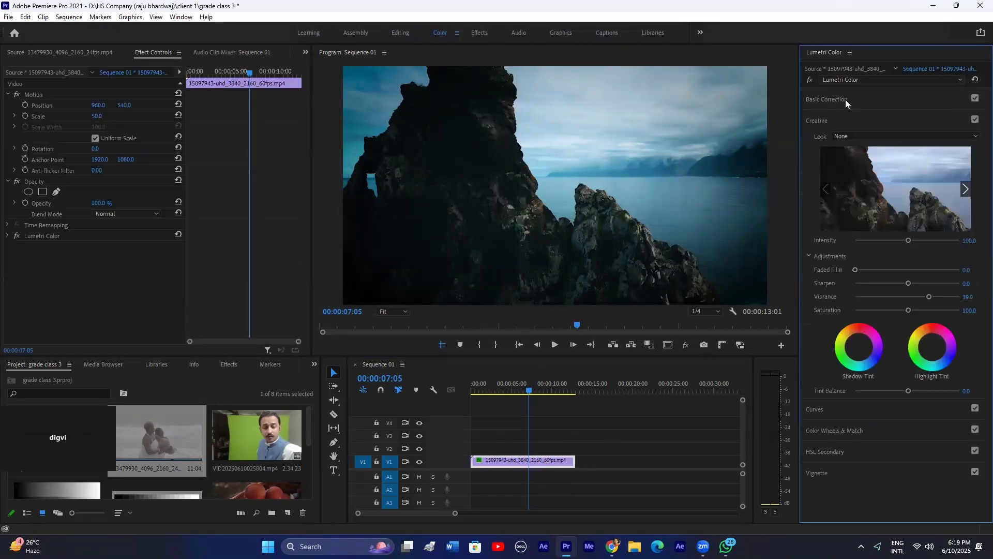
click(845, 100)
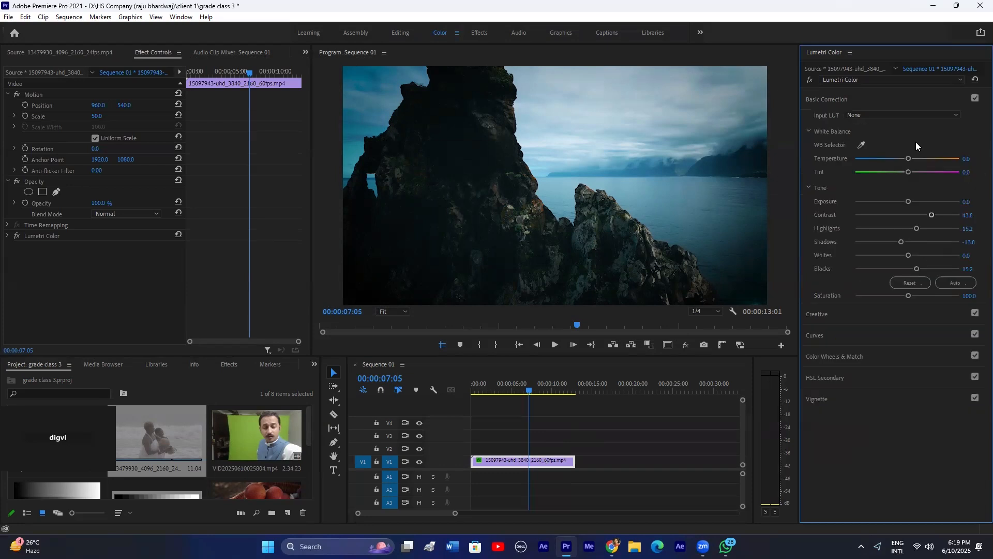
click(837, 101)
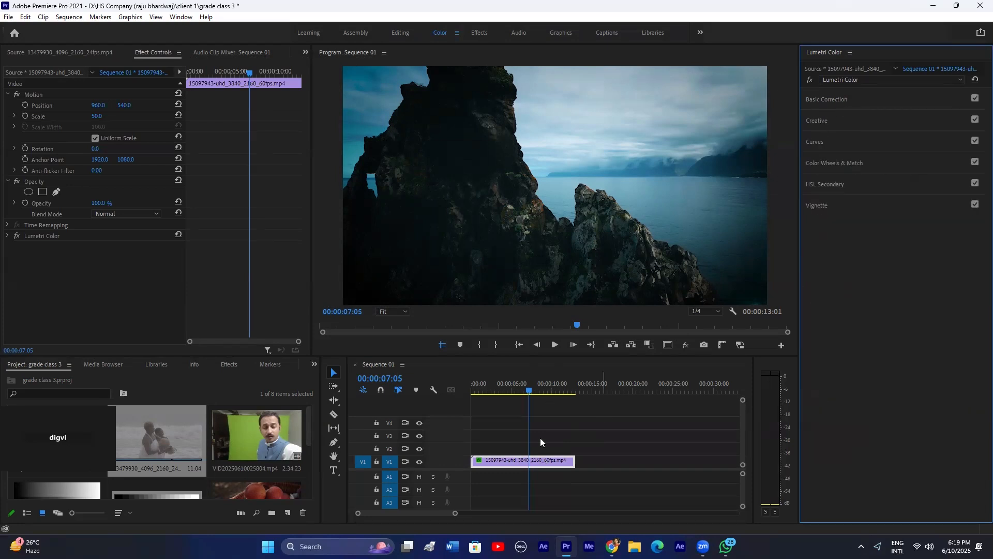
Step: Apply IWLTBAP Arapaho - Standard.cube from the LUTs Pack 2 folder as the rocky coast clip's Creative look
click(824, 119)
click(843, 135)
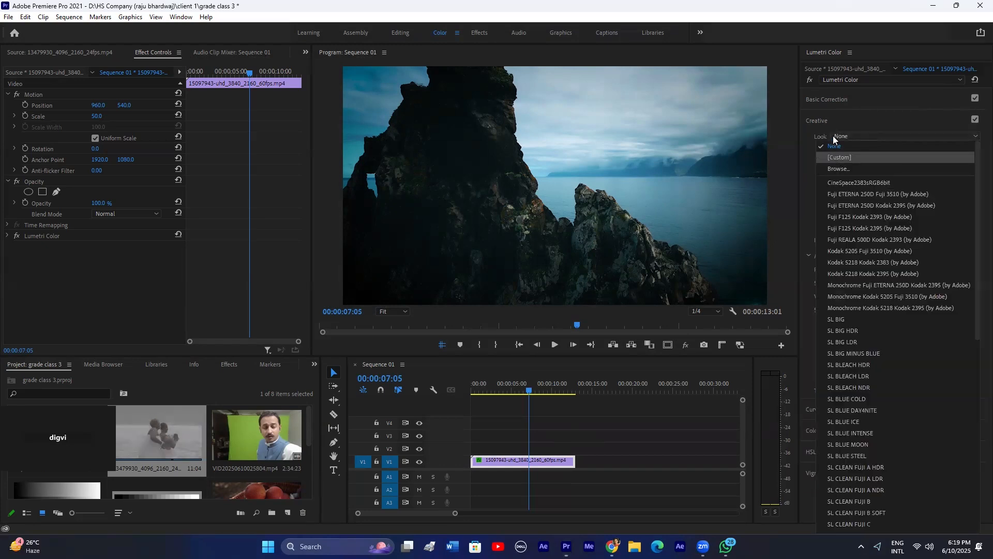
click(822, 122)
click(851, 137)
click(845, 172)
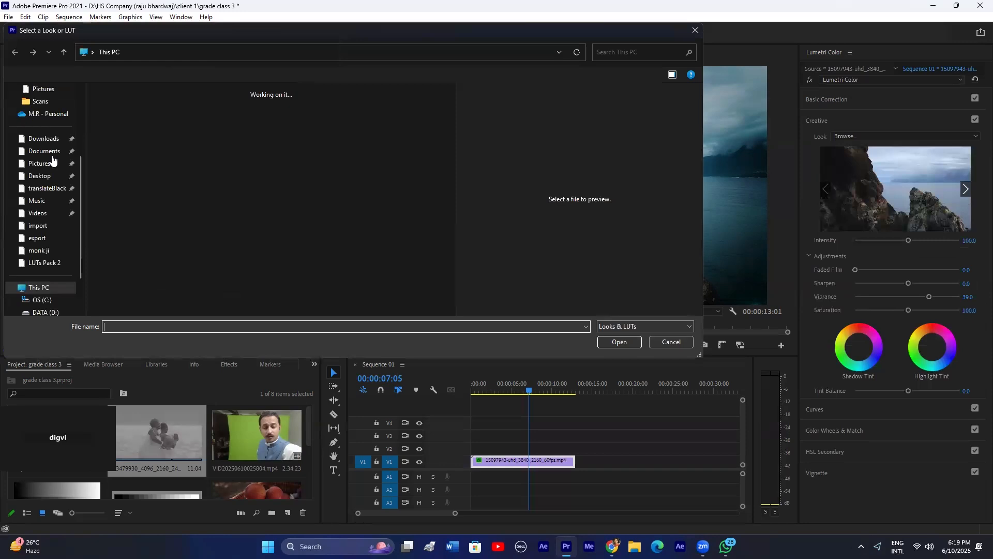
click(295, 112)
double_click(296, 112)
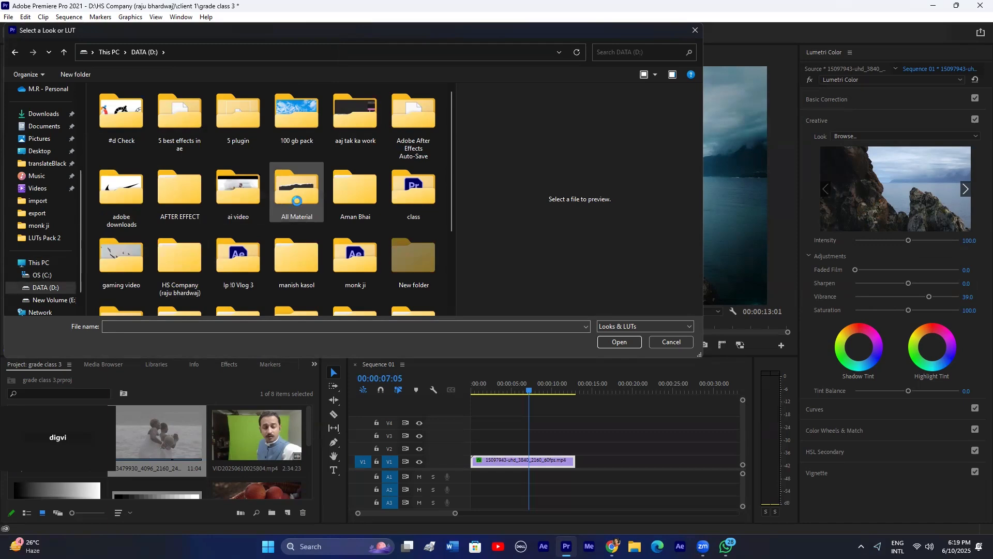
double_click(302, 195)
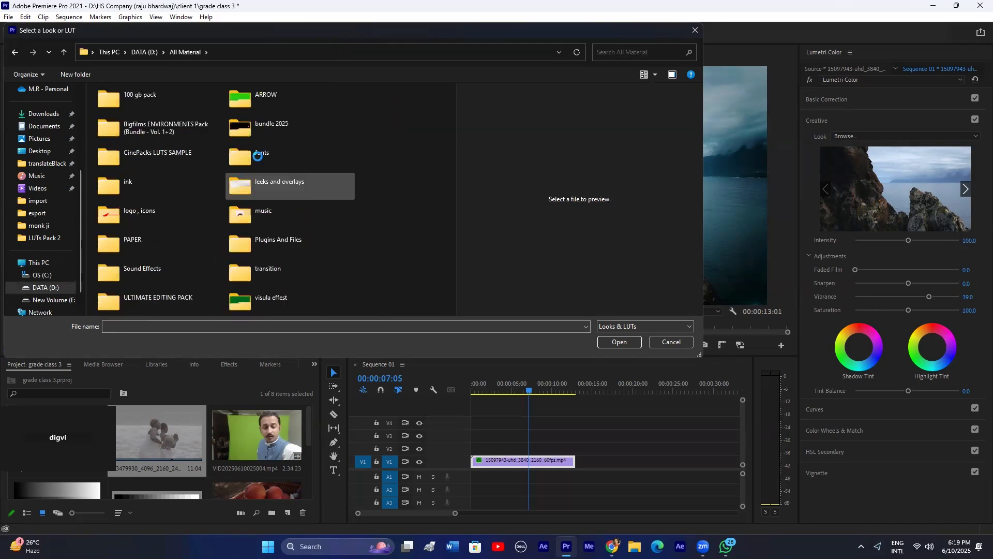
double_click(271, 126)
double_click(275, 100)
double_click(275, 104)
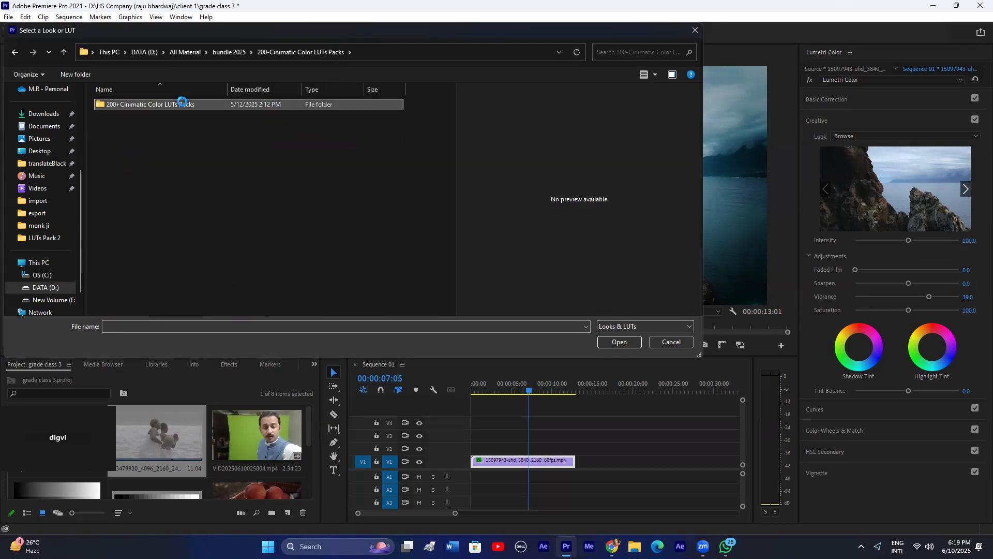
double_click(135, 115)
click(147, 169)
click(620, 341)
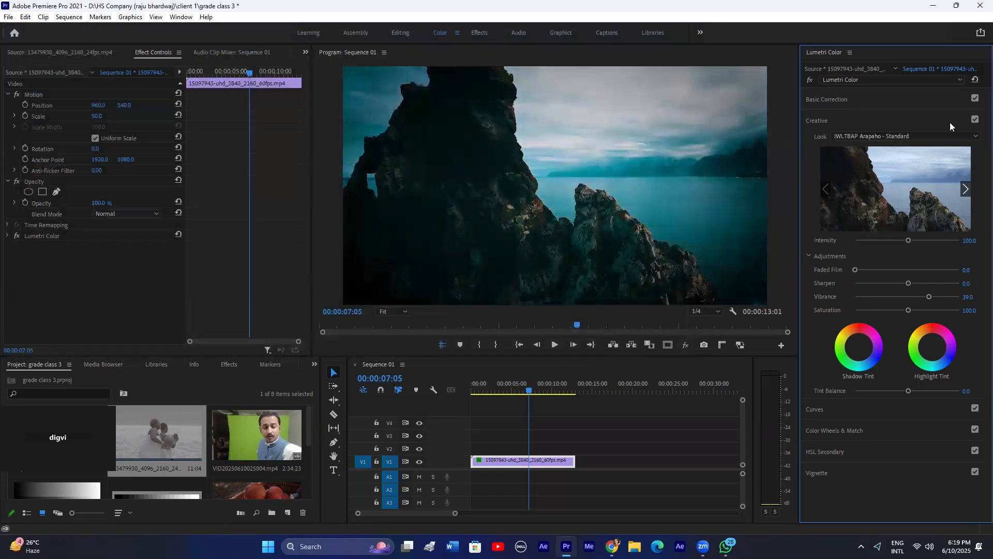
Step: Compare the clip with and without Creative, then disable Basic Correction, Curves, Color Wheels & Match, HSL Secondary and Vignette
click(977, 121)
click(976, 121)
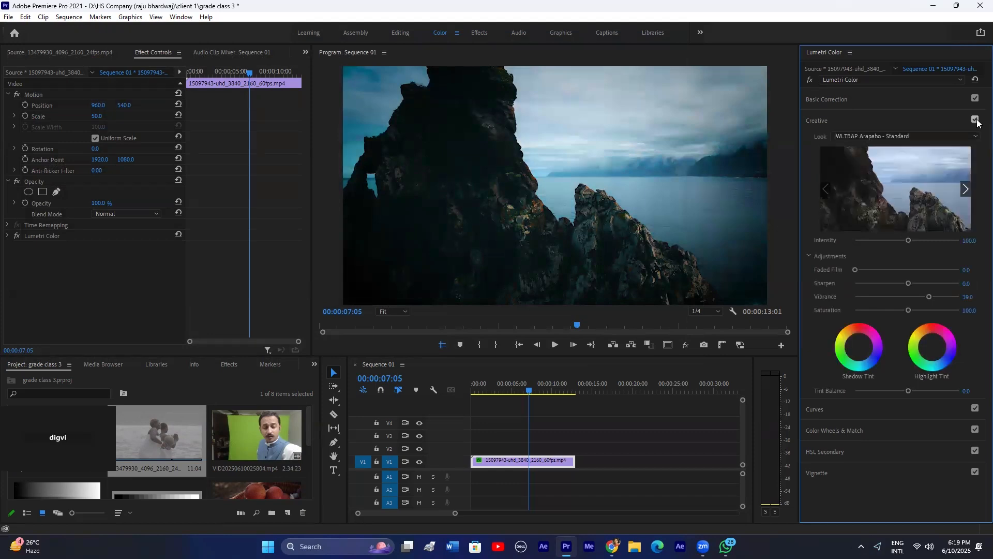
click(975, 98)
click(975, 409)
click(975, 450)
click(975, 429)
click(976, 471)
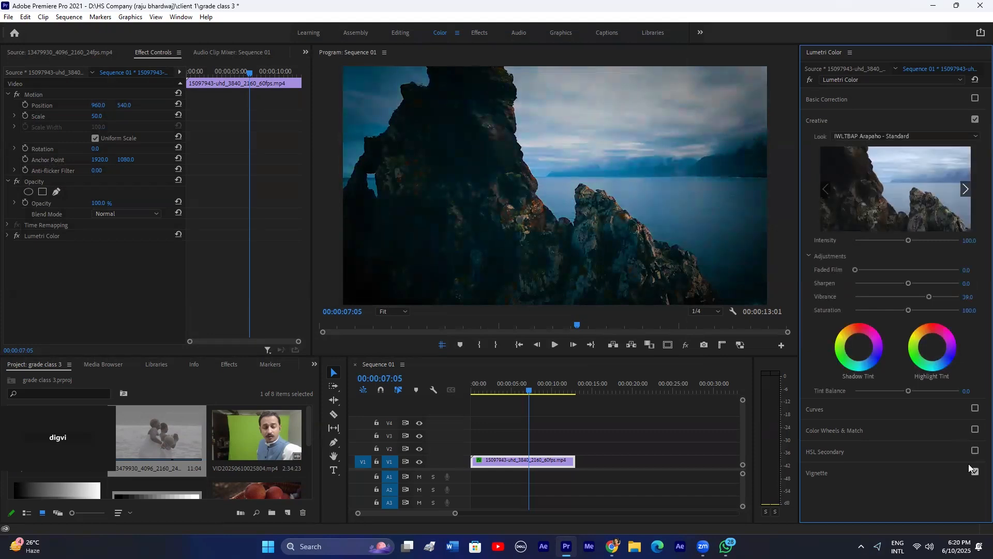
Step: Compare the isolated Creative look on and off, then reduce the Creative Vibrance and the look's Intensity
click(974, 119)
click(975, 120)
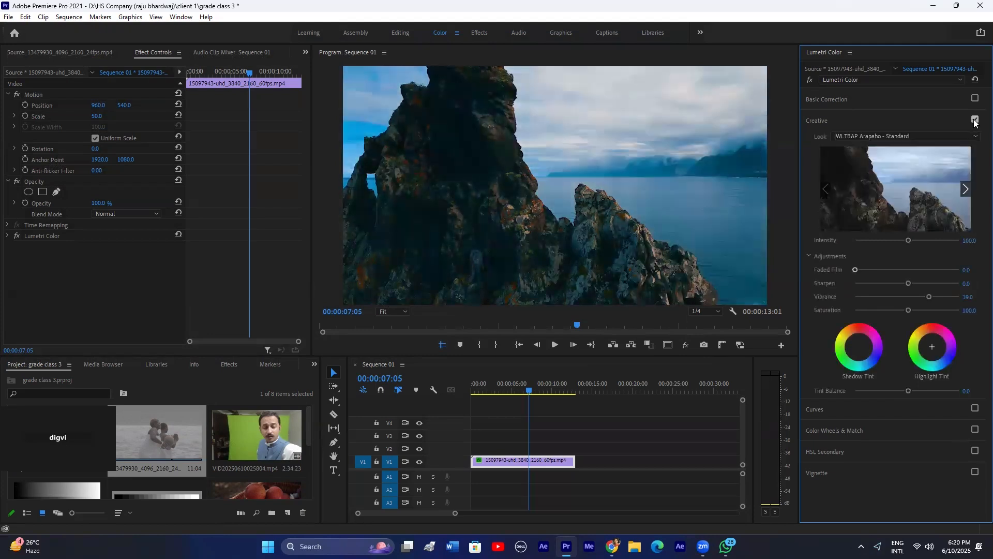
click(975, 120)
click(975, 120)
click(915, 294)
double_click(914, 295)
mouse_move(904, 241)
mouse_down()
mouse_move(862, 241)
mouse_move(944, 235)
mouse_move(875, 238)
mouse_move(894, 240)
mouse_up()
Step: Re-enable Basic Correction, Curves, Color Wheels & Match and HSL Secondary on the rocky coast clip, and open the Vignette settings
click(839, 100)
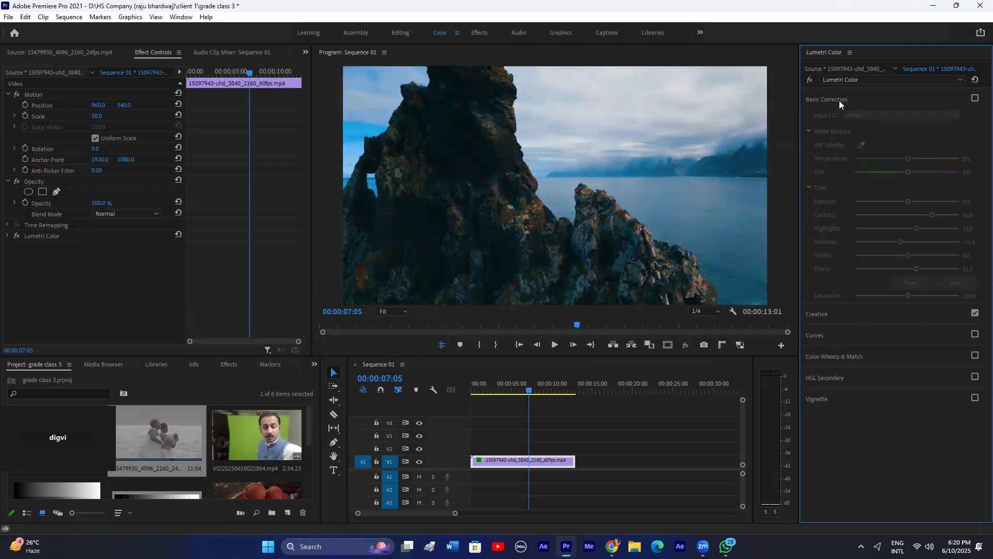
click(975, 98)
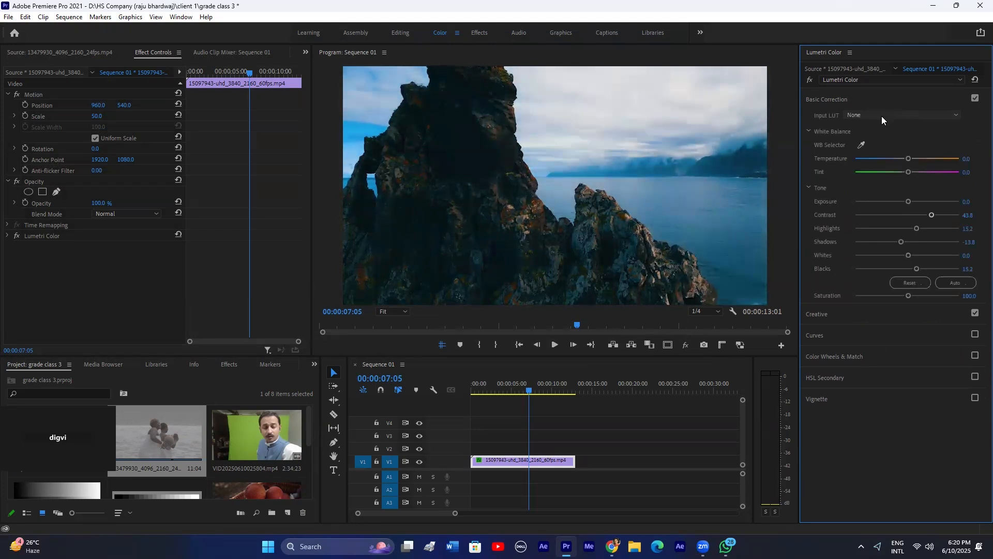
click(845, 99)
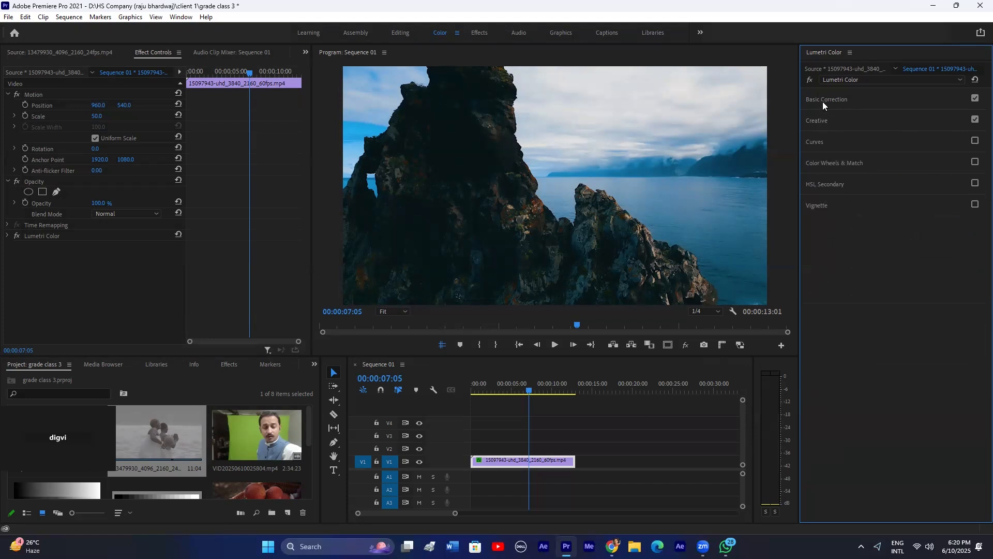
click(974, 142)
click(975, 163)
click(975, 184)
click(975, 203)
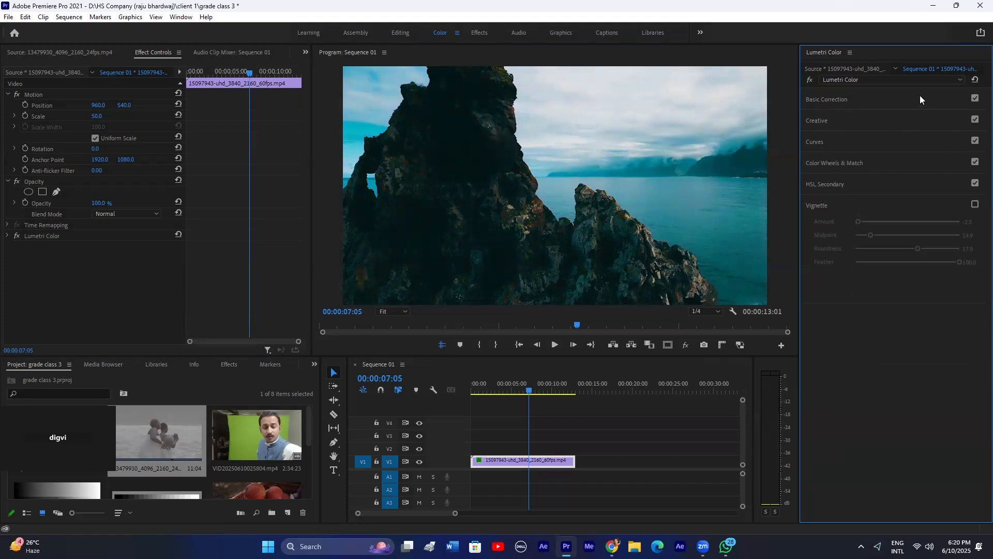
Step: Switch to the rocky coast source clip and add a Lumetri Color effect to it
click(865, 71)
click(861, 80)
click(852, 104)
click(845, 81)
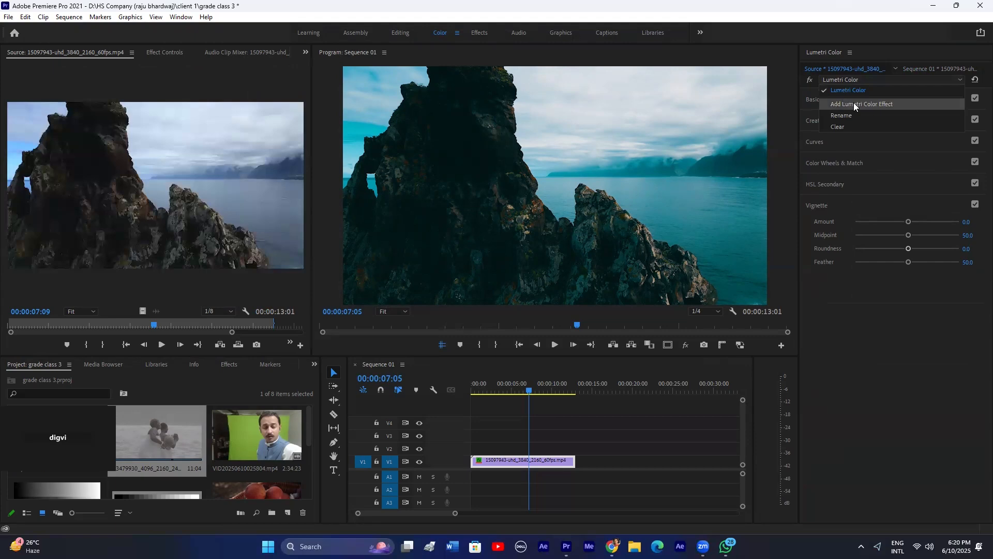
click(853, 103)
click(846, 80)
click(842, 102)
Step: Apply M31 - Rec.709.cube as the source clip's Creative look and open its Basic Correction settings
click(821, 120)
click(922, 136)
click(839, 167)
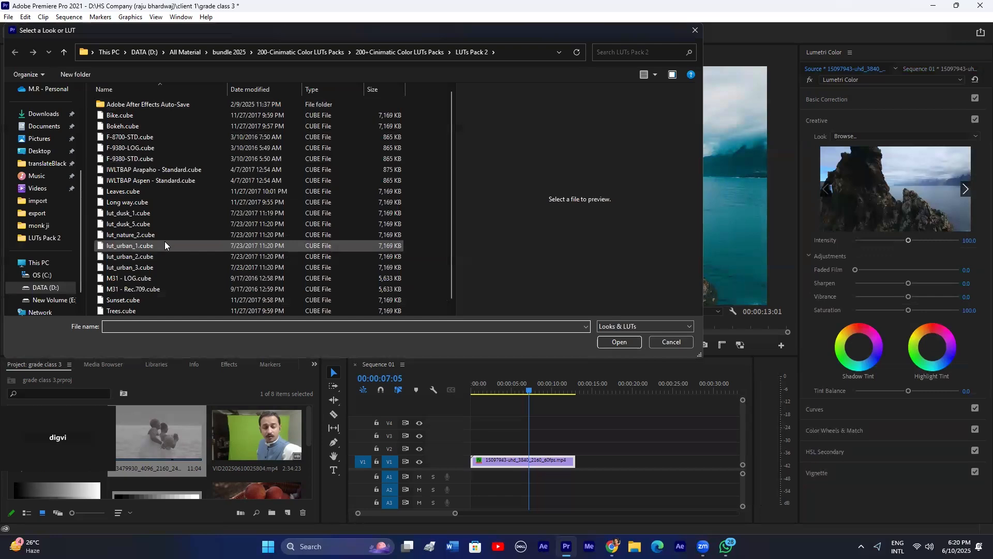
scroll(164, 241, down, 3)
click(137, 277)
click(625, 342)
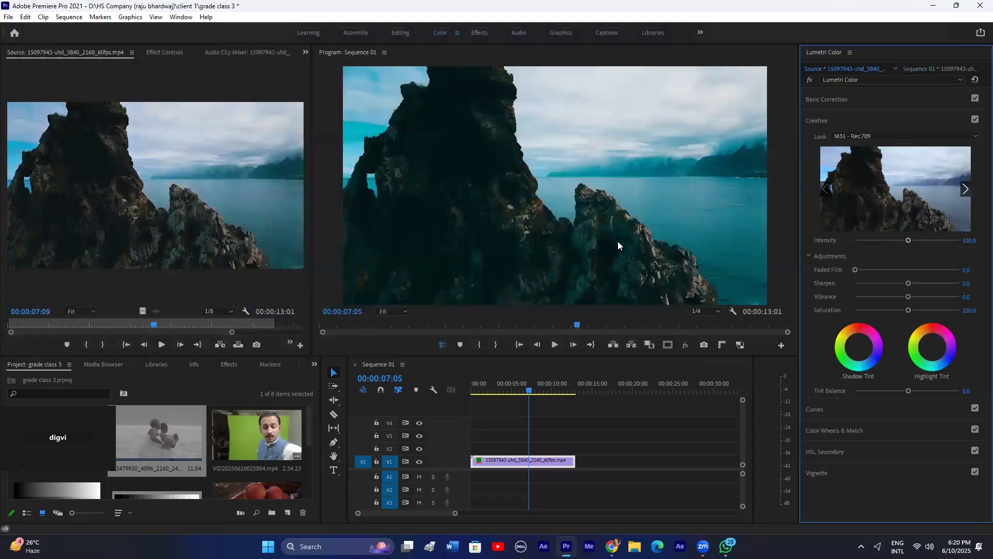
click(832, 100)
click(841, 83)
click(840, 87)
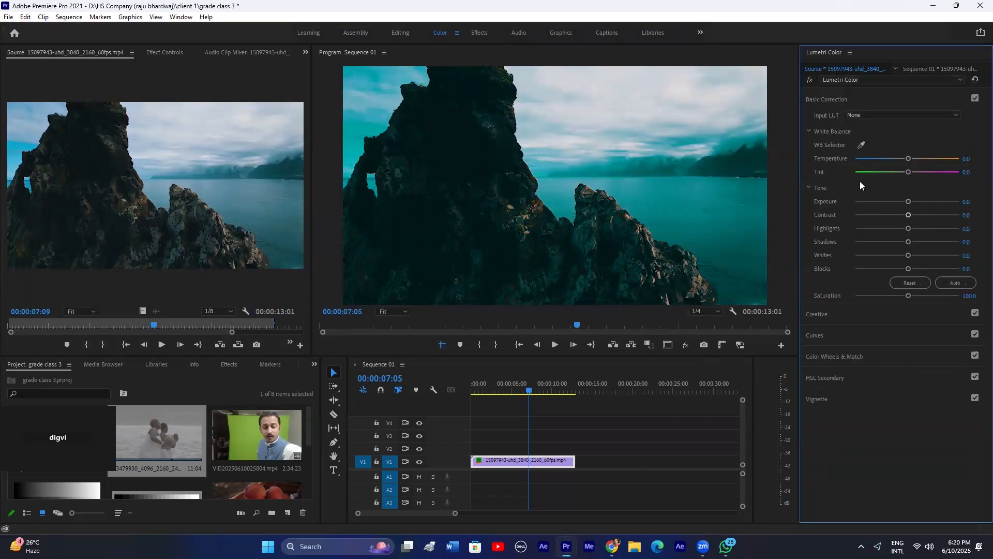
Step: Select the source clip's Lumetri Color effect holding the M31 - Rec.709 look and reduce its Creative Intensity to about 92
click(821, 315)
click(843, 87)
click(840, 90)
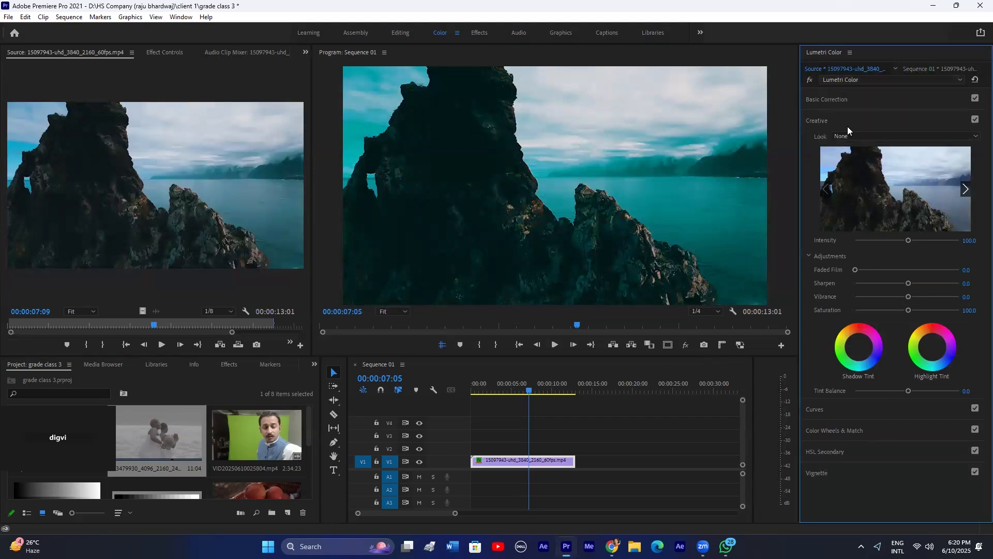
click(818, 118)
click(837, 80)
click(839, 100)
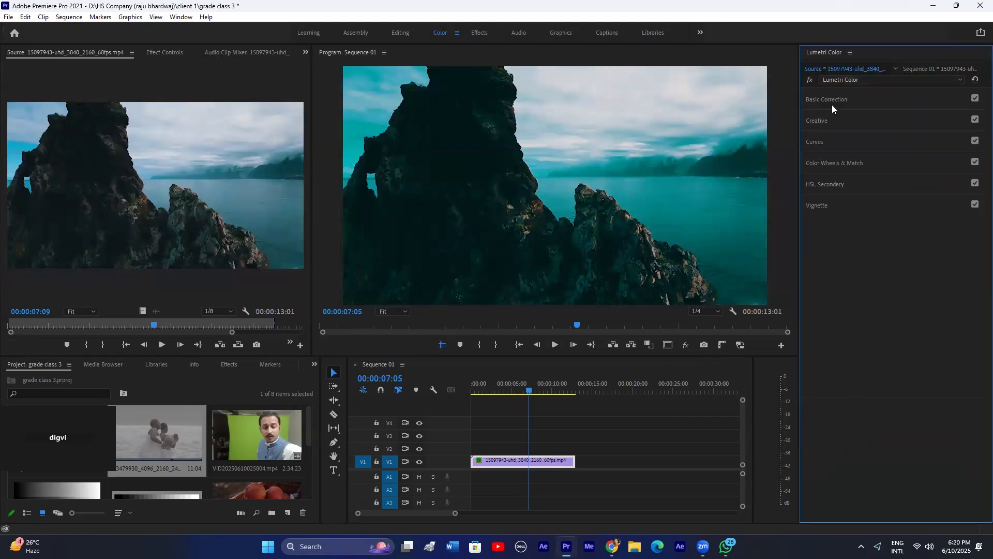
click(818, 121)
mouse_move(908, 240)
mouse_down()
mouse_move(886, 240)
mouse_move(896, 241)
mouse_up()
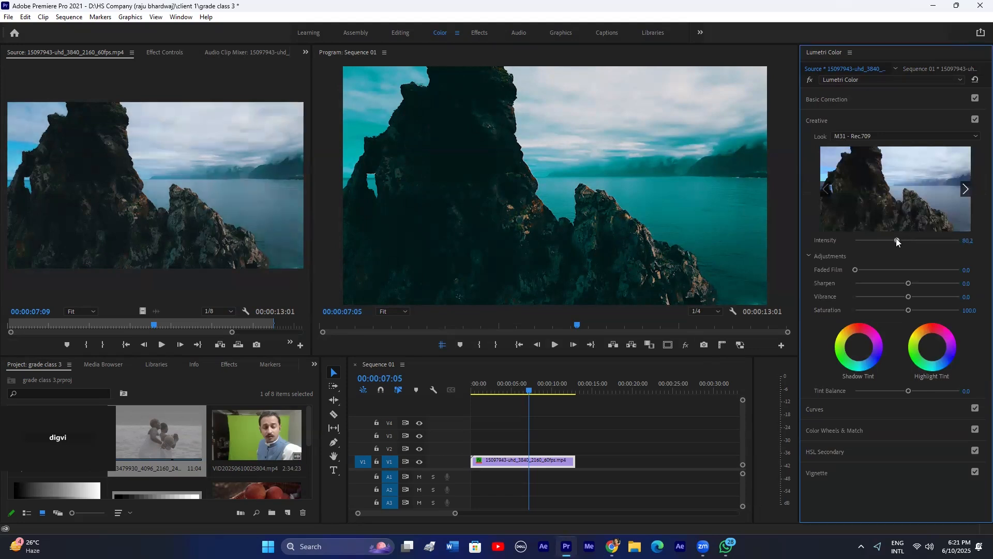
Step: Apply IWLTBAP Aspen - Standard.cube from the LUTs Pack 2 folder as the source clip's Creative look
click(879, 133)
click(854, 157)
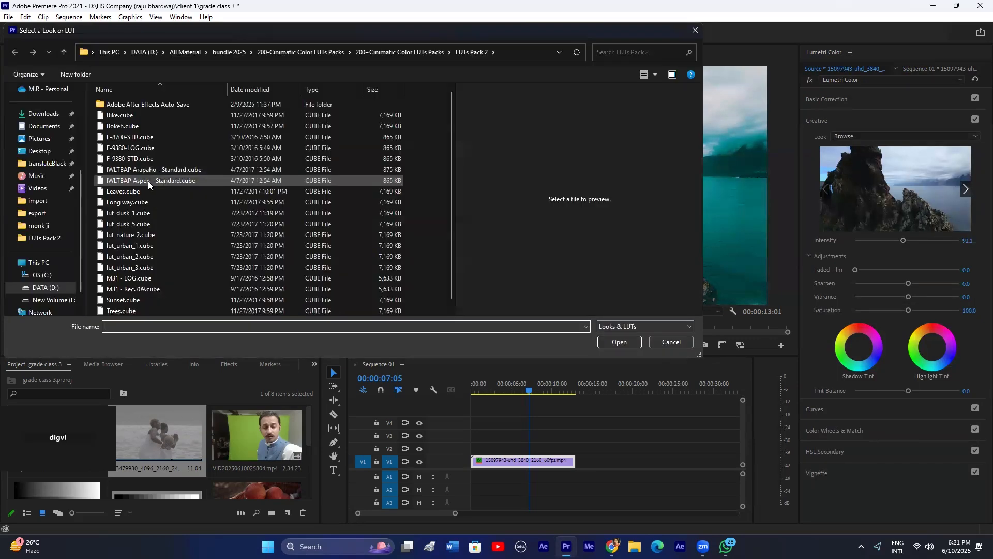
click(148, 180)
click(608, 343)
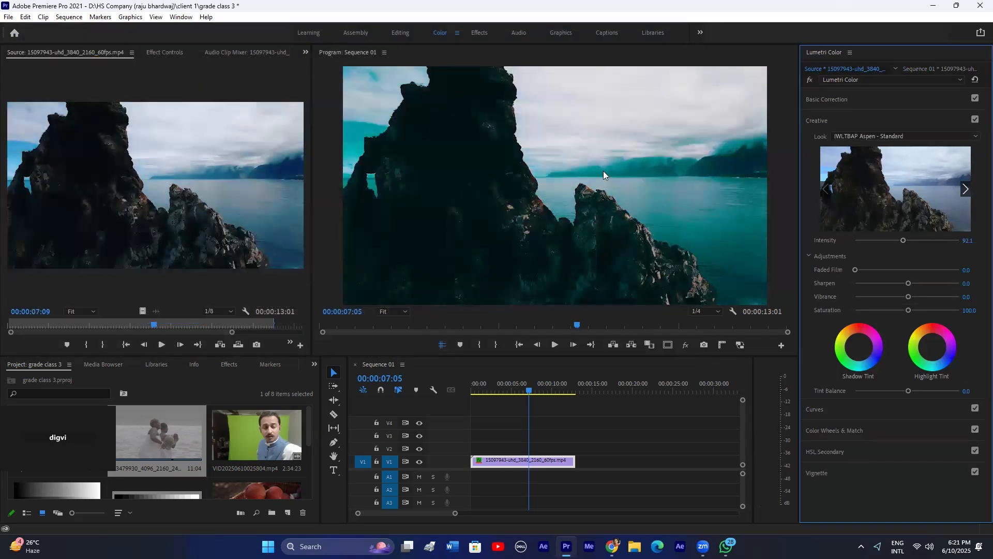
Step: Replace the source clip's Creative look with lut_nature_2.cube from the LUTs Pack 2 folder
click(865, 138)
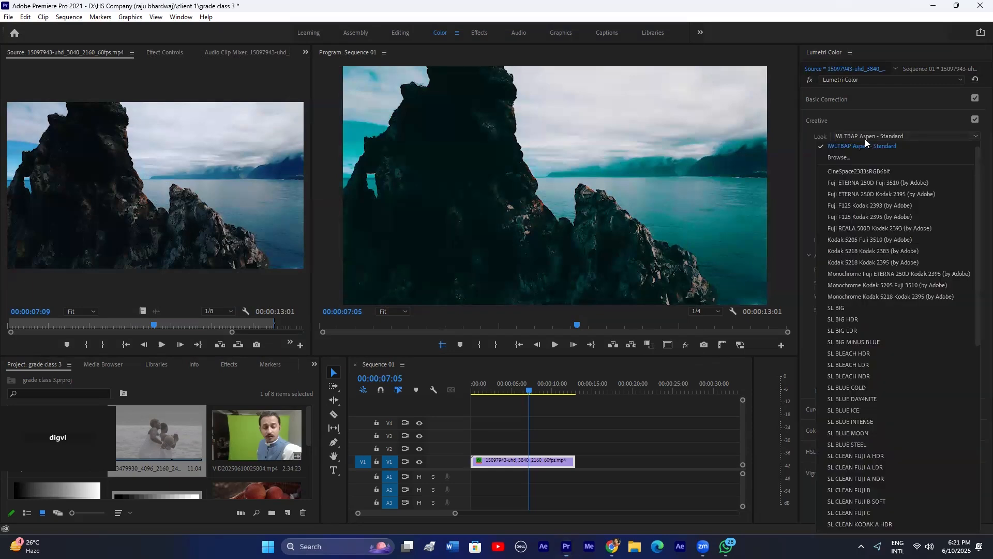
click(865, 156)
scroll(143, 181, down, 1)
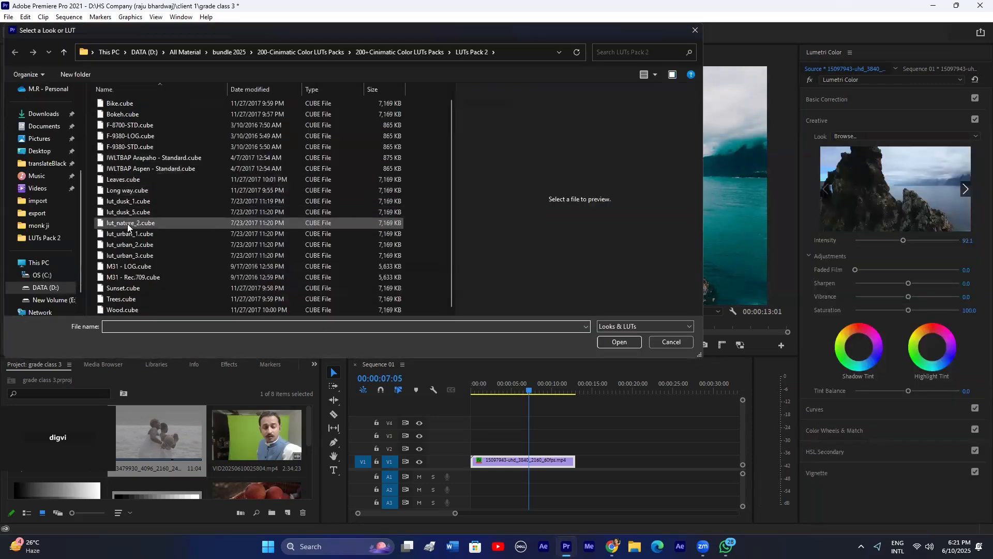
click(130, 223)
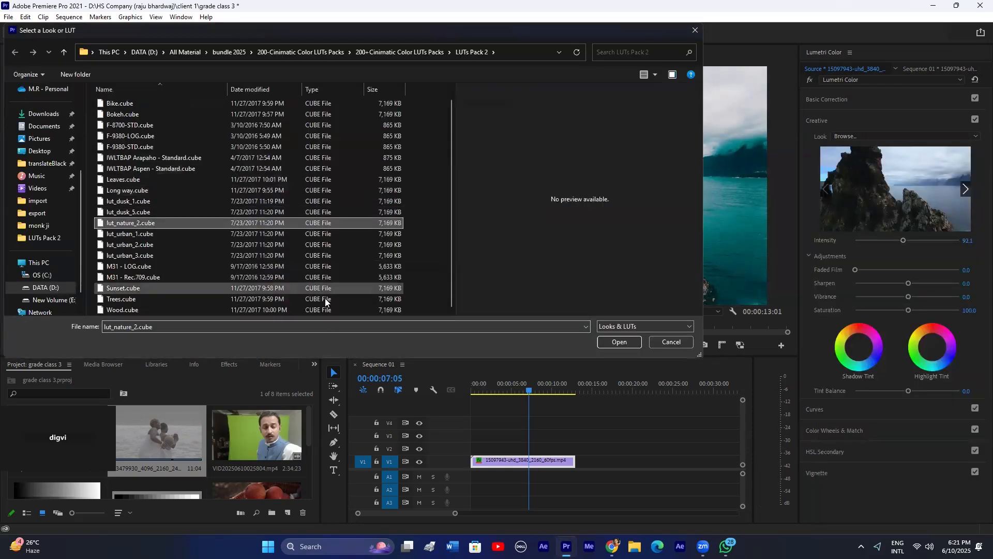
click(629, 341)
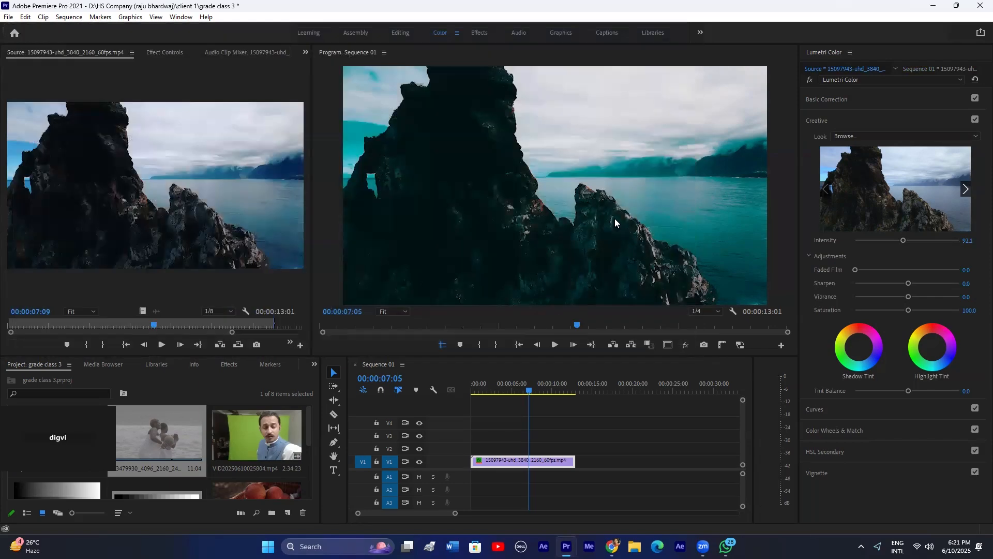
Step: Load the Teal and Orange LUT from LUTs Pack 1 as the creative look for the rocky coast source clip
click(849, 137)
click(844, 158)
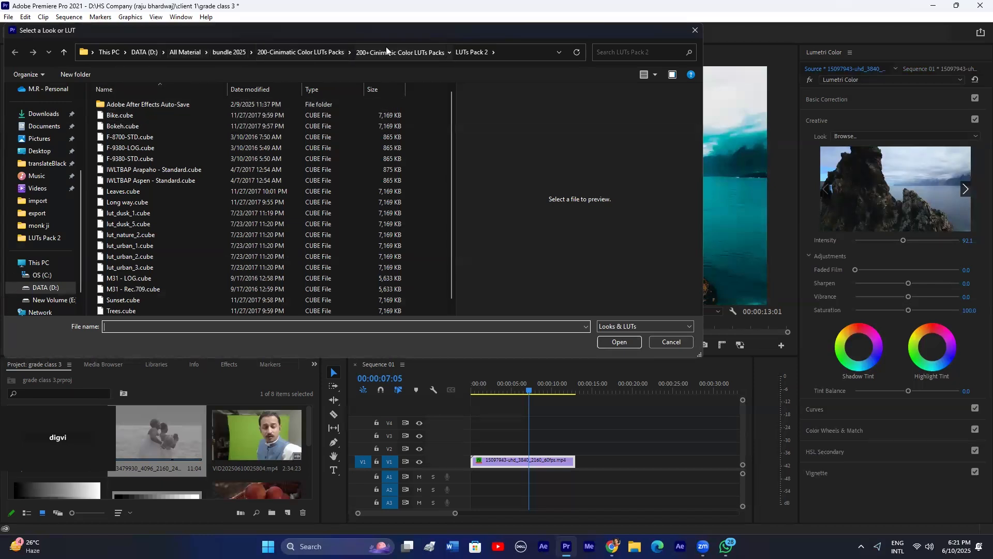
click(386, 52)
double_click(115, 104)
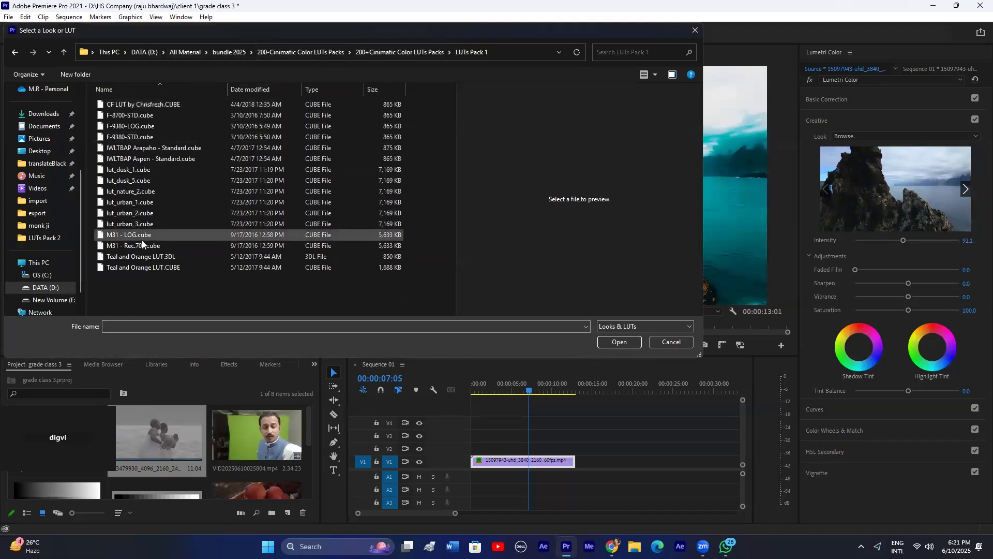
click(139, 258)
click(618, 340)
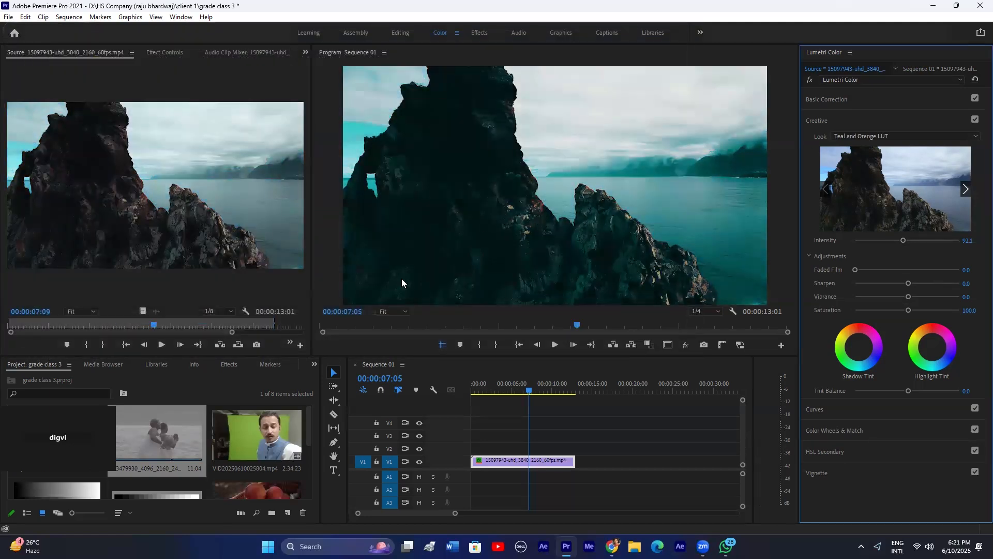
Step: Add the fruit basket video to track V1 right behind the rocky coast clip and park the playhead on it
scroll(194, 428, down, 2)
drag(258, 445, 601, 392)
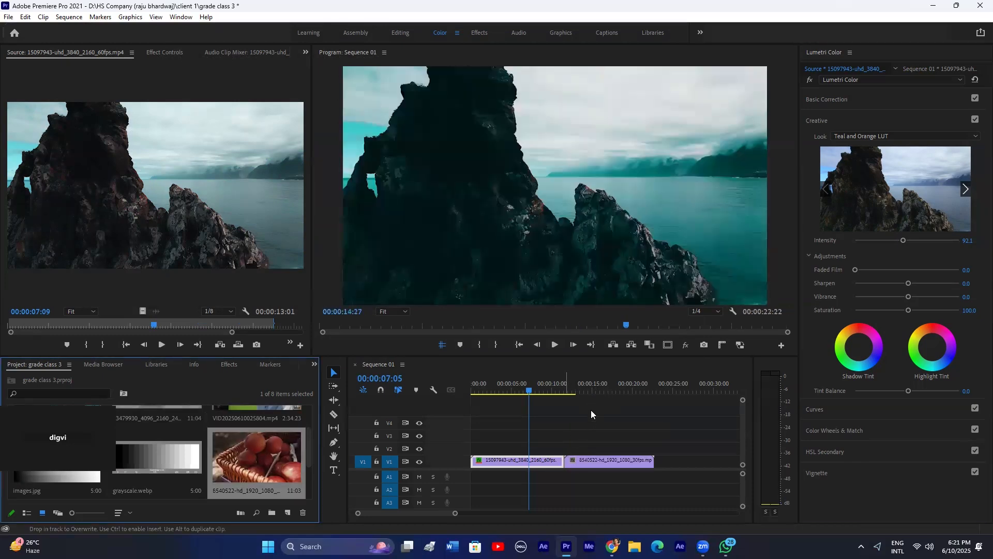
click(595, 389)
Step: Apply the Teal and Orange LUT as the creative look on the fruit basket clip in the sequence
click(614, 462)
click(857, 135)
click(853, 167)
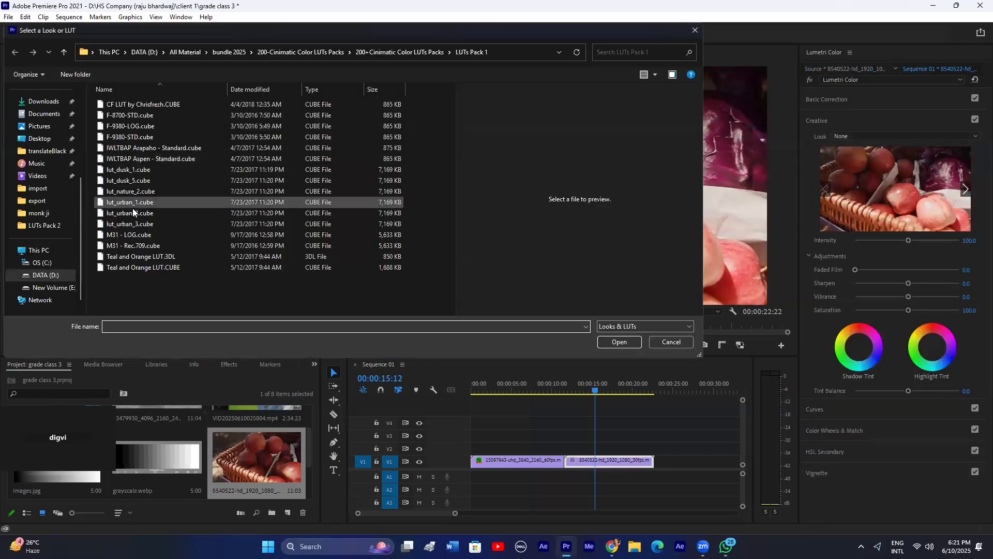
click(133, 255)
click(614, 341)
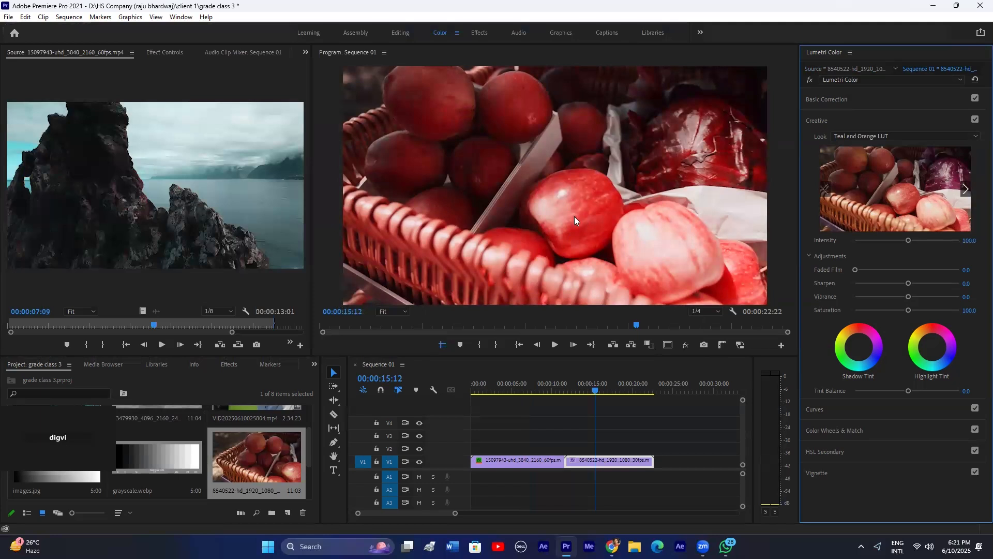
Step: Compare the grading of the rocky coast and fruit basket clips by moving the playhead back and forth between them
click(524, 391)
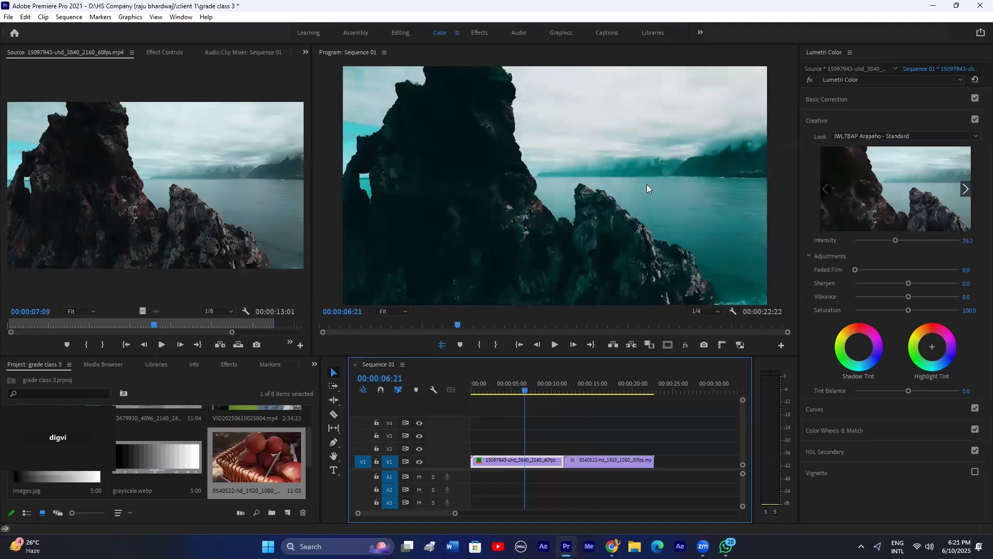
click(587, 391)
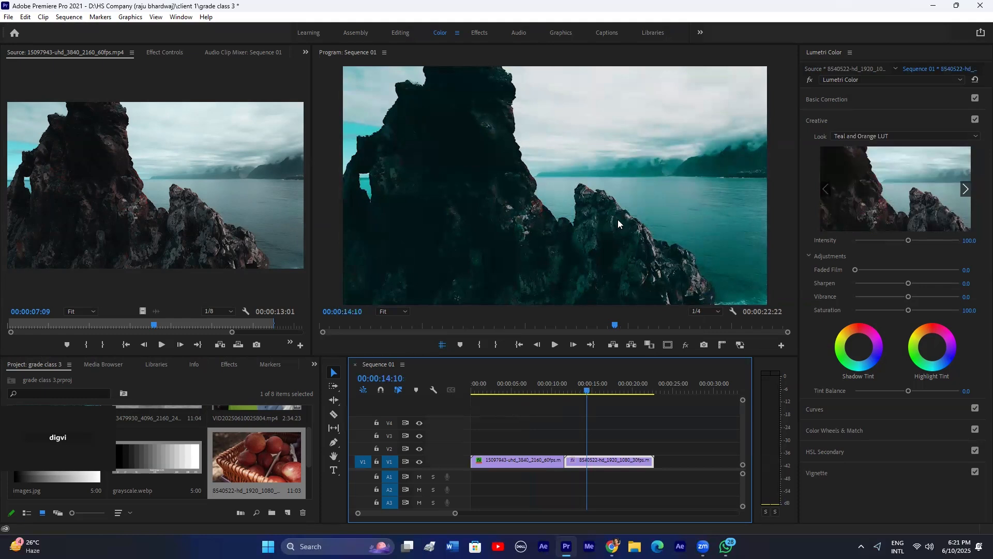
click(537, 390)
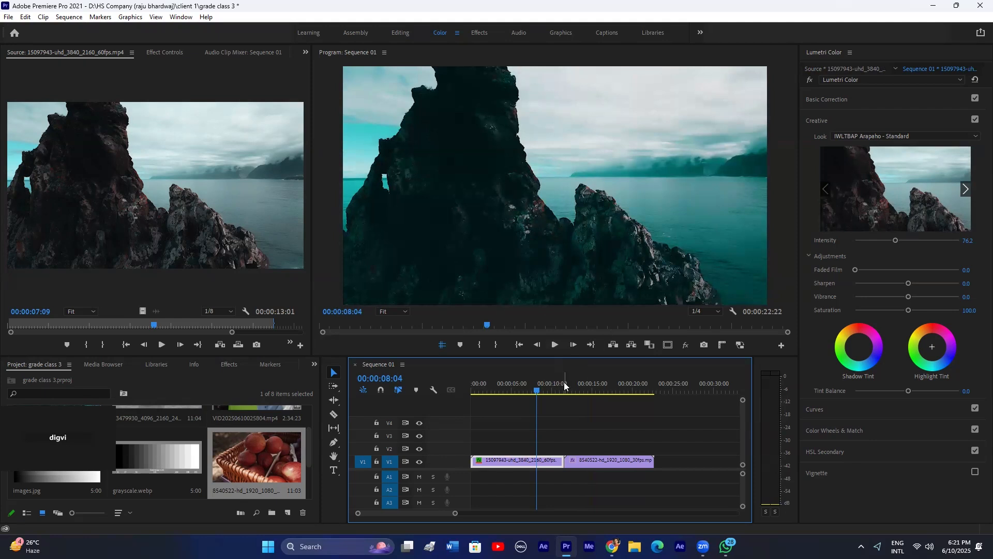
click(589, 387)
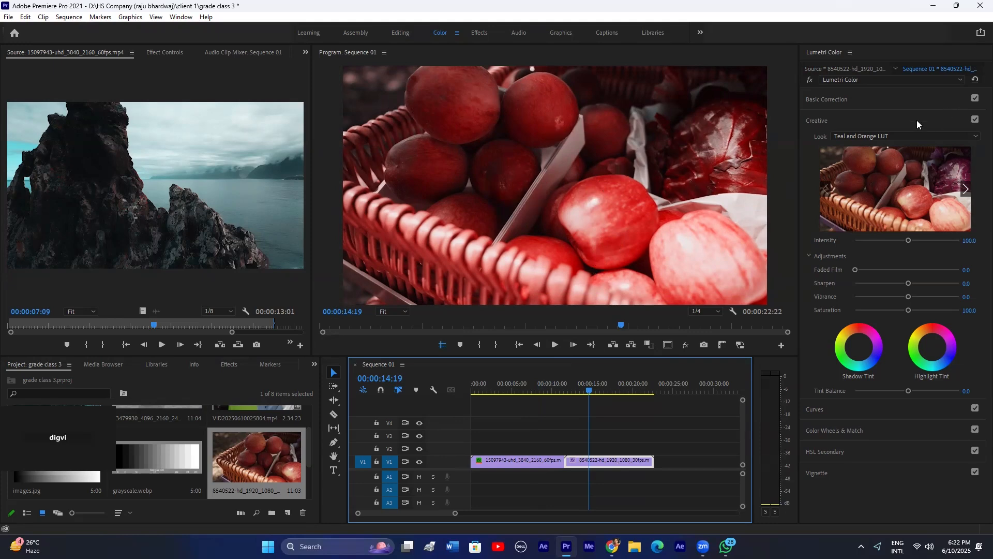
Step: Remove the creative look from the fruit basket clip by setting it to None
click(897, 134)
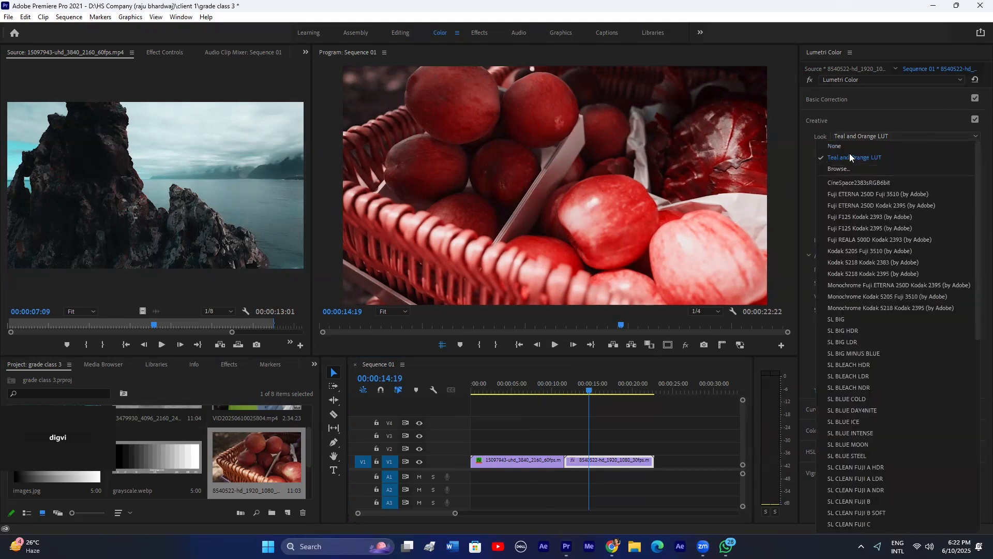
click(852, 146)
click(834, 120)
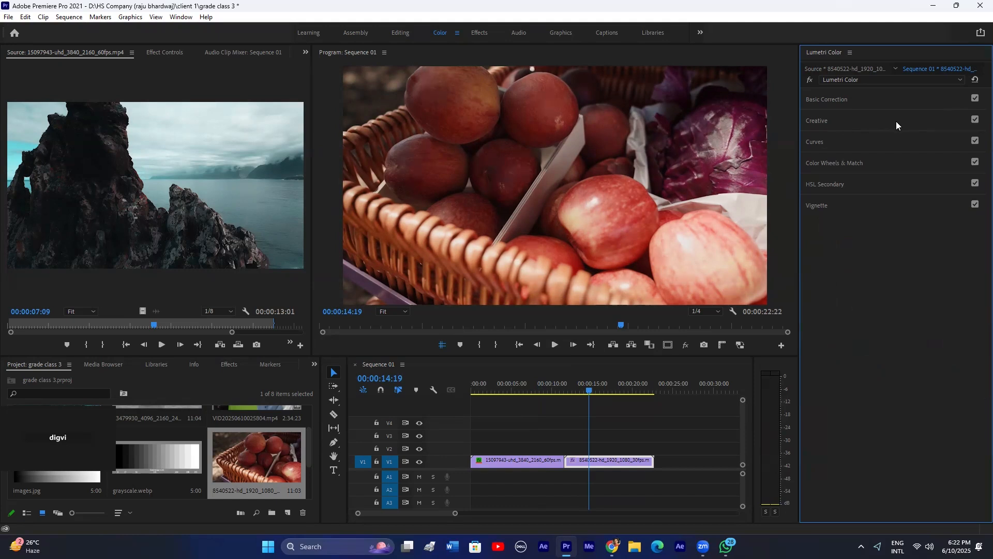
Step: Try tinting the fruit basket clip's midtones and highlights toward blue with the color wheels, and reset them
click(827, 163)
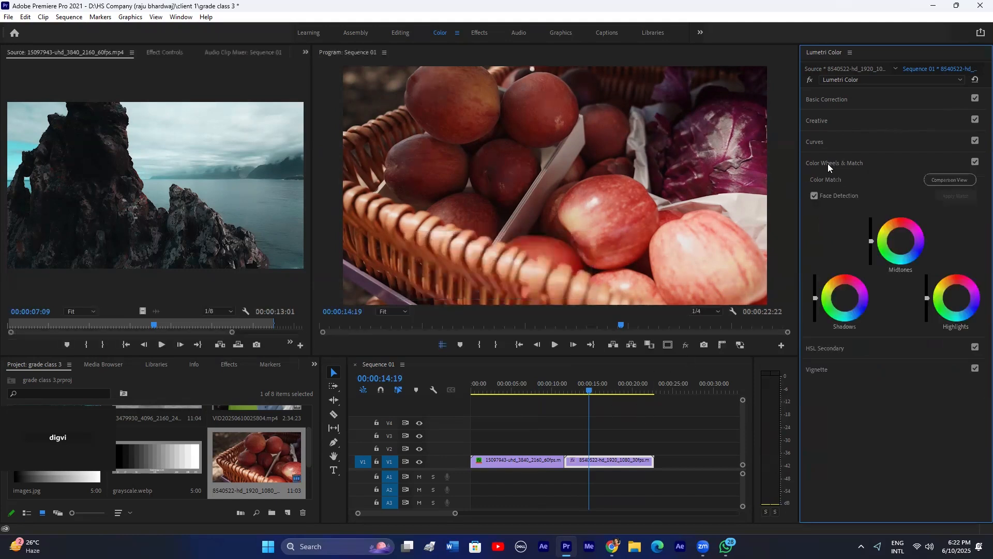
click(899, 257)
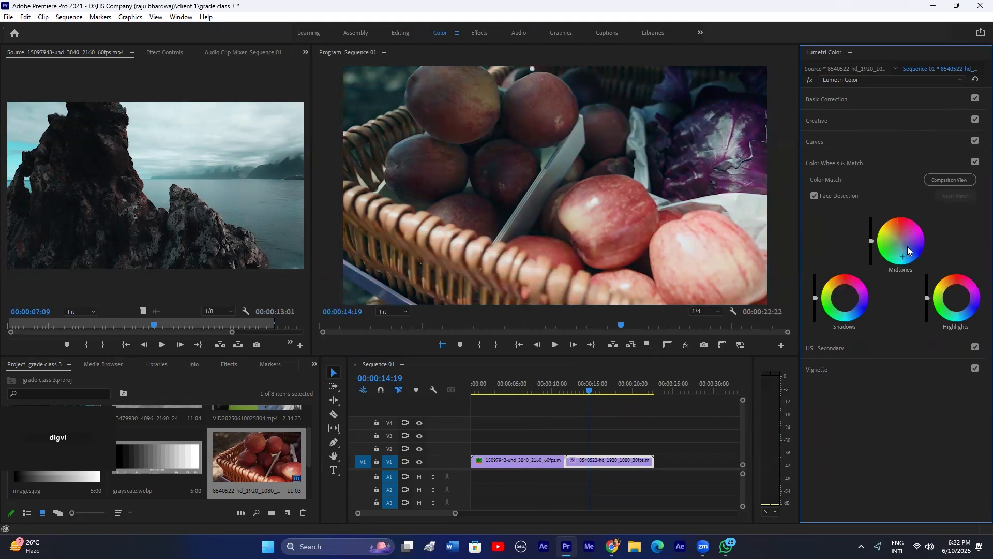
drag(961, 309, 963, 309)
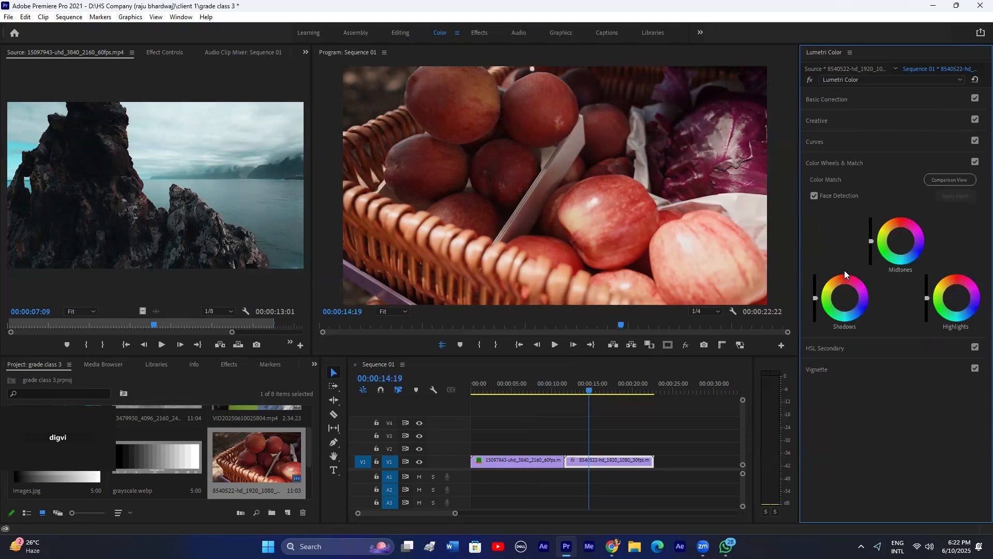
click(836, 159)
click(830, 206)
click(814, 207)
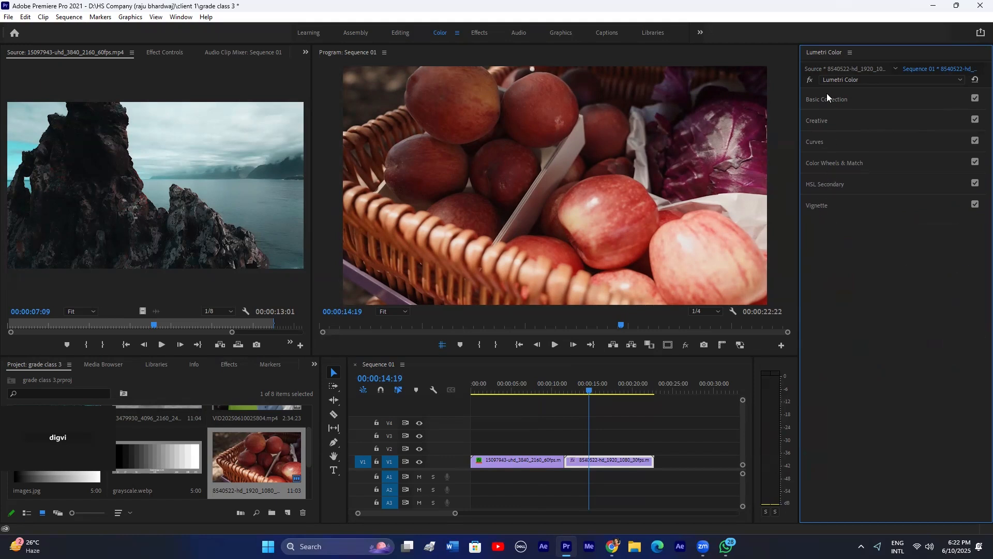
Step: Try correcting the fruit basket clip's white balance by sampling the white paper and shifting the temperature, and reset it
click(826, 94)
mouse_move(908, 158)
mouse_down()
mouse_move(894, 164)
mouse_move(914, 164)
mouse_up()
key(ctrl+z)
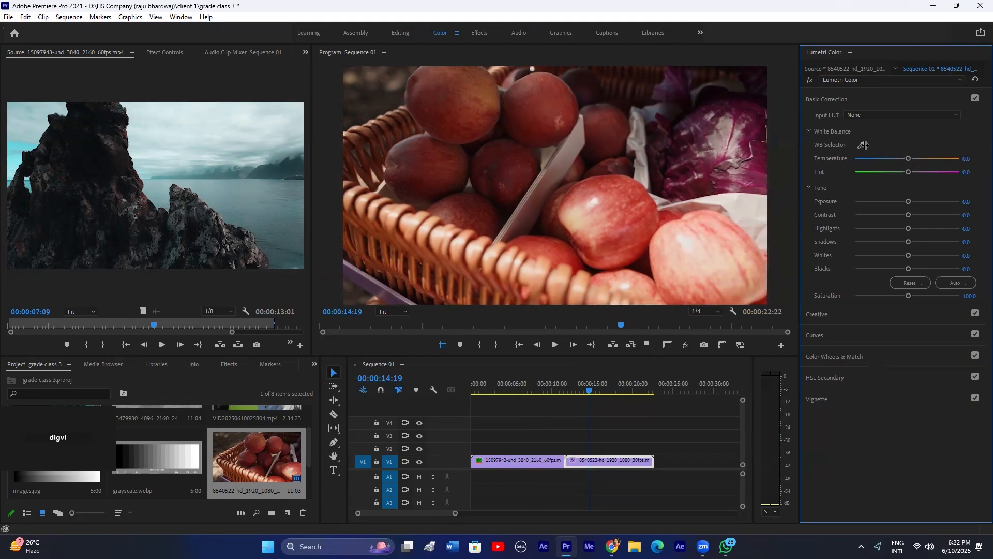
click(758, 204)
double_click(900, 159)
drag(909, 160, 886, 162)
double_click(886, 160)
Step: Raise the fruit basket clip's creative vibrance to 53.5 and its saturation to about 120
click(827, 314)
mouse_move(908, 296)
mouse_down()
mouse_move(934, 300)
mouse_move(918, 309)
mouse_up()
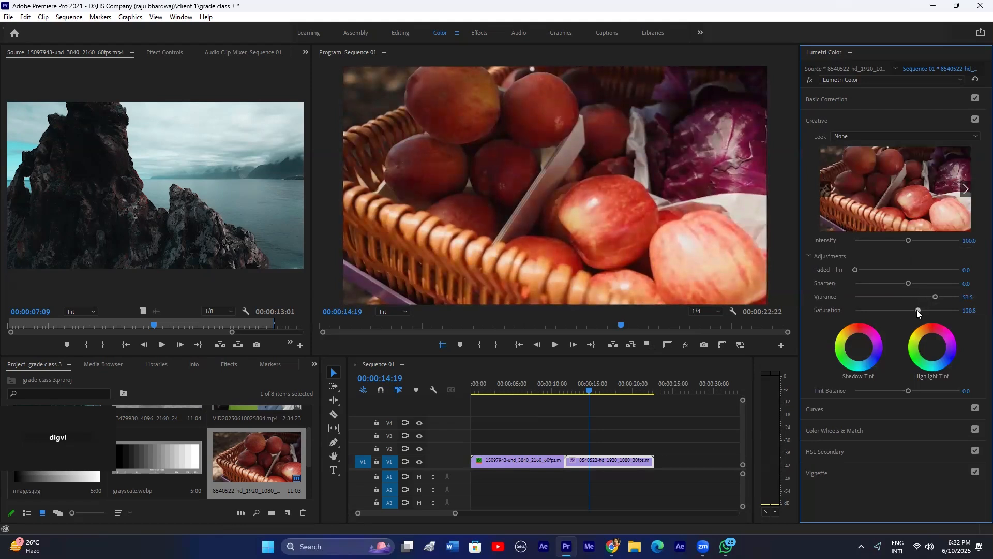
Step: Shape the fruit basket clip's master RGB curve into a gentle S with lower shadows and lifted upper tones
click(823, 407)
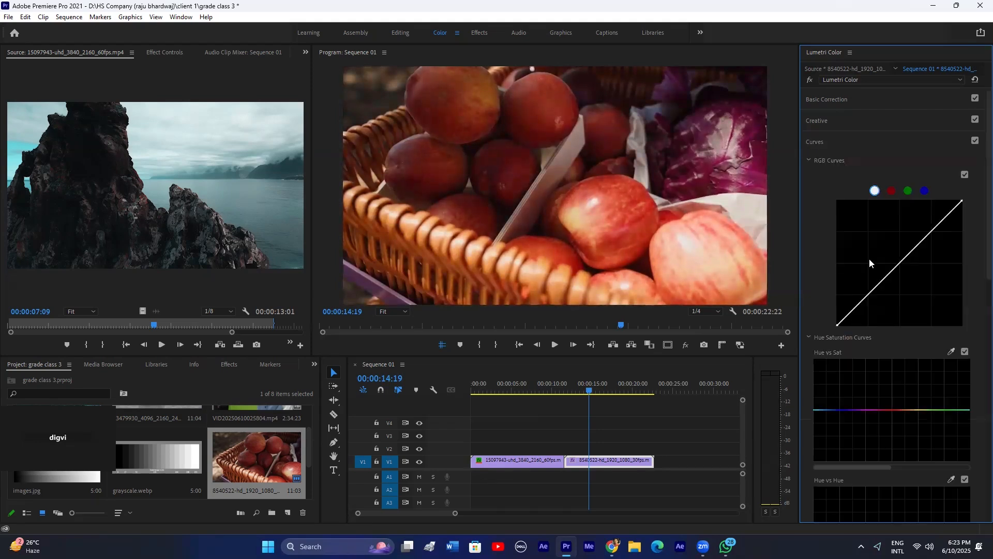
click(869, 299)
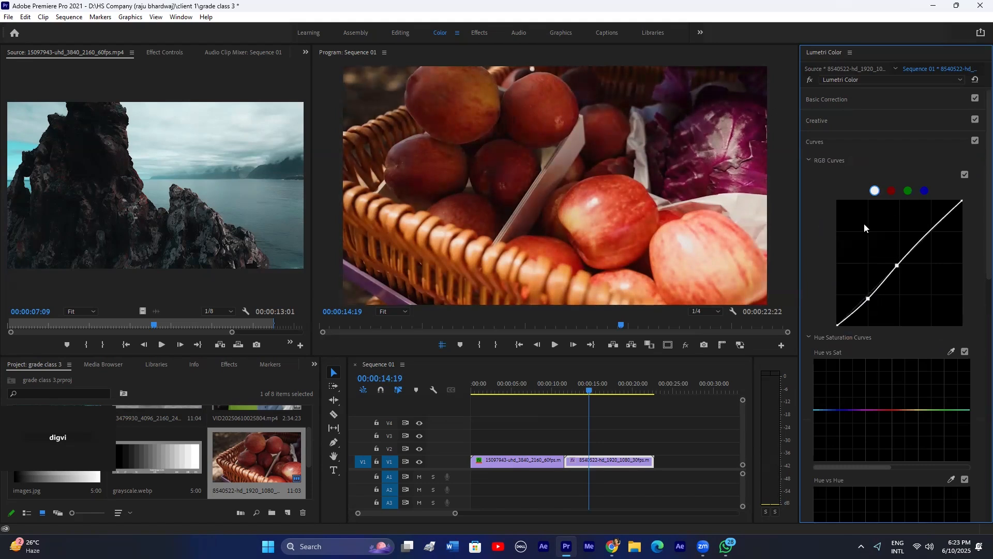
scroll(863, 223, down, 1)
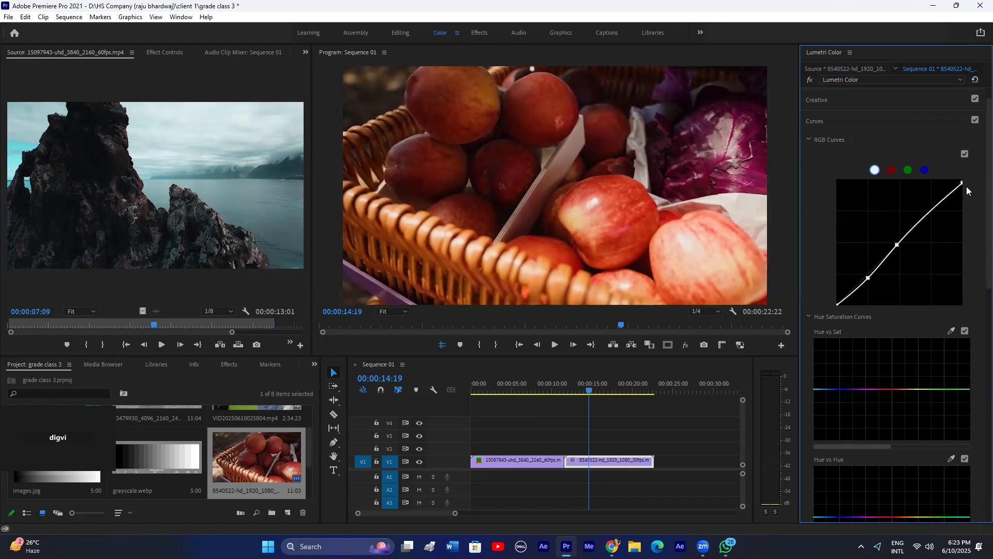
click(928, 213)
Step: Try changing the fruit basket clip's color intensity with the Hue vs Sat curve, and undo the change
scroll(936, 282, down, 4)
click(875, 271)
drag(876, 287, 876, 311)
key(ctrl+z)
scroll(866, 382, down, 2)
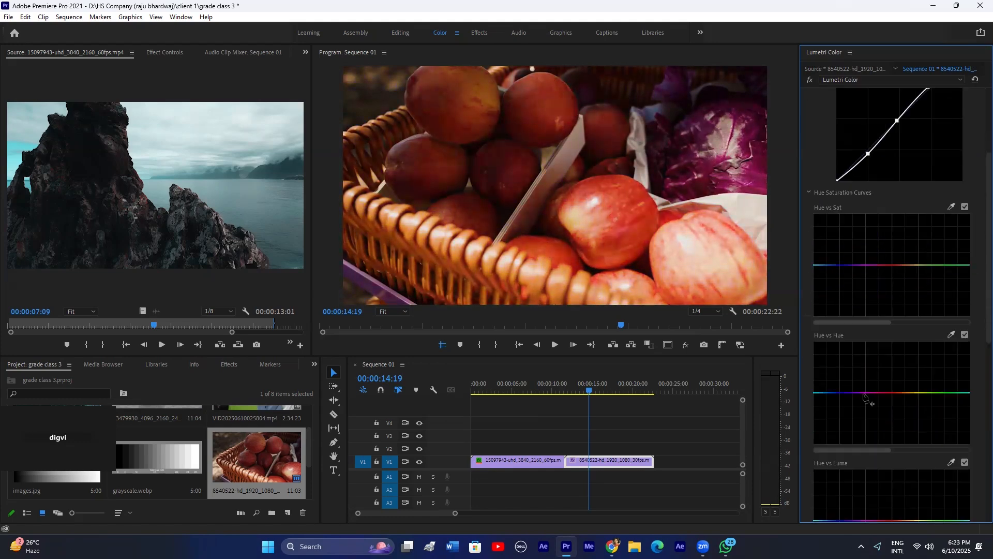
Step: Try recoloring the fruit to green by shifting the Hue vs Hue curve, and reset the curve
click(854, 392)
drag(853, 368, 860, 408)
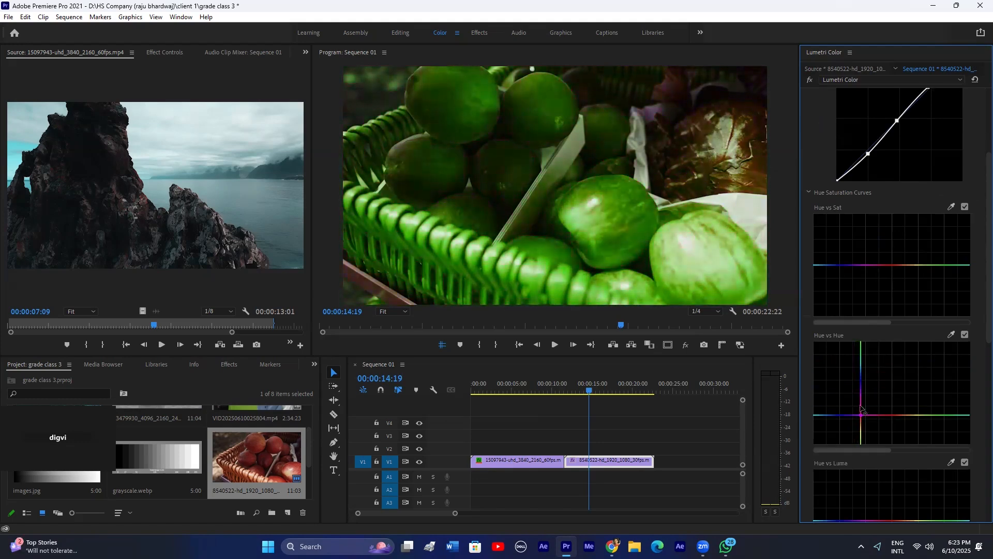
double_click(880, 377)
scroll(880, 377, down, 4)
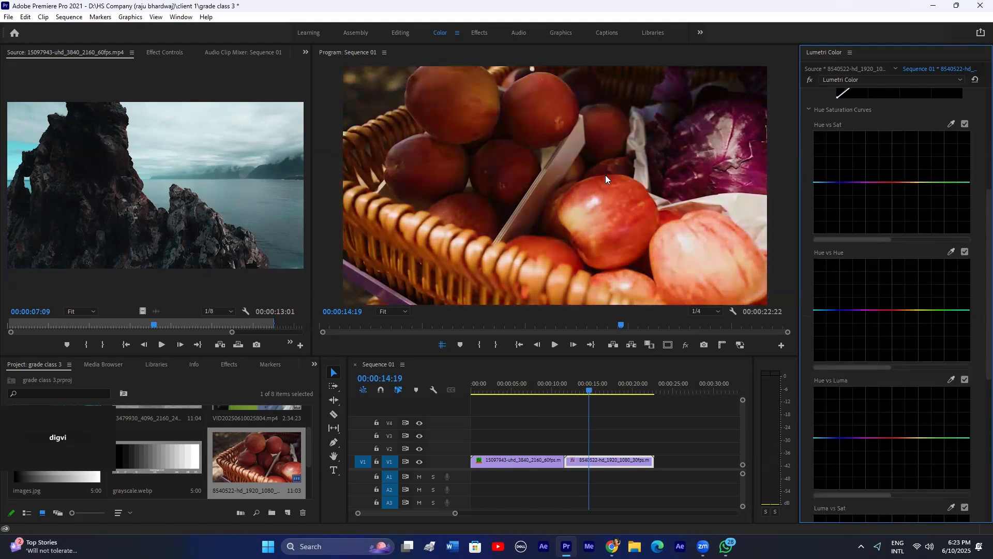
Step: Delete both the rocky coast and fruit basket clips from the timeline
click(610, 417)
drag(619, 442, 540, 464)
key(Delete)
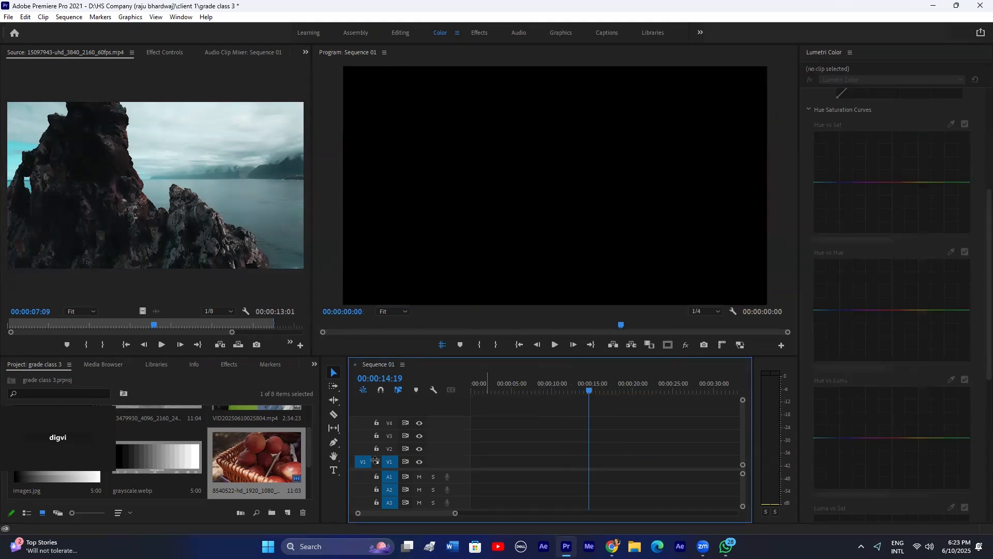
Step: Draw a rectangle shape covering the program frame, move its graphic clip near the sequence start, and show its effect controls
click(333, 442)
click(372, 451)
drag(347, 70, 772, 309)
drag(591, 462, 481, 461)
click(151, 54)
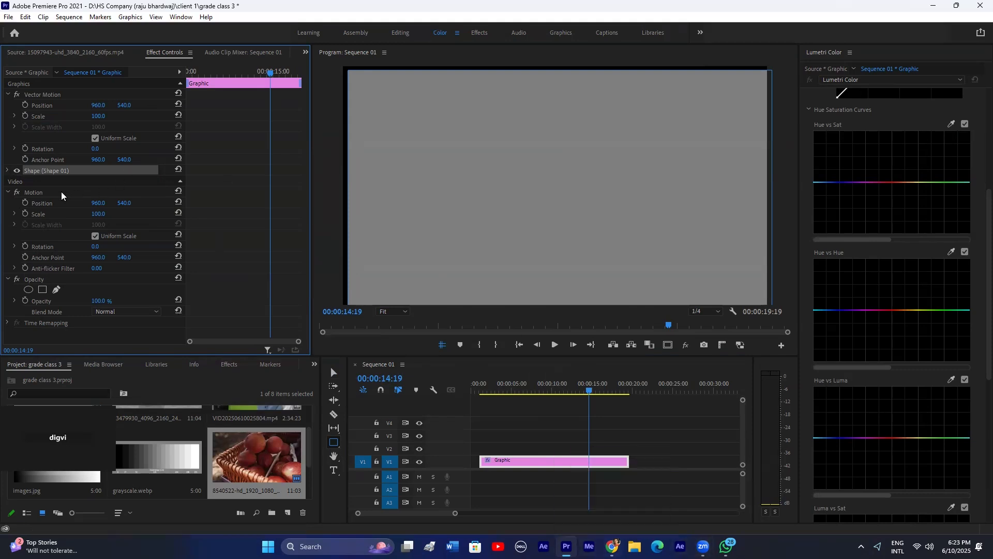
Step: Minimize the open windows and browse in File Explorer to the export folder of client 1 inside HS Company on drive D
key(alt+Tab)
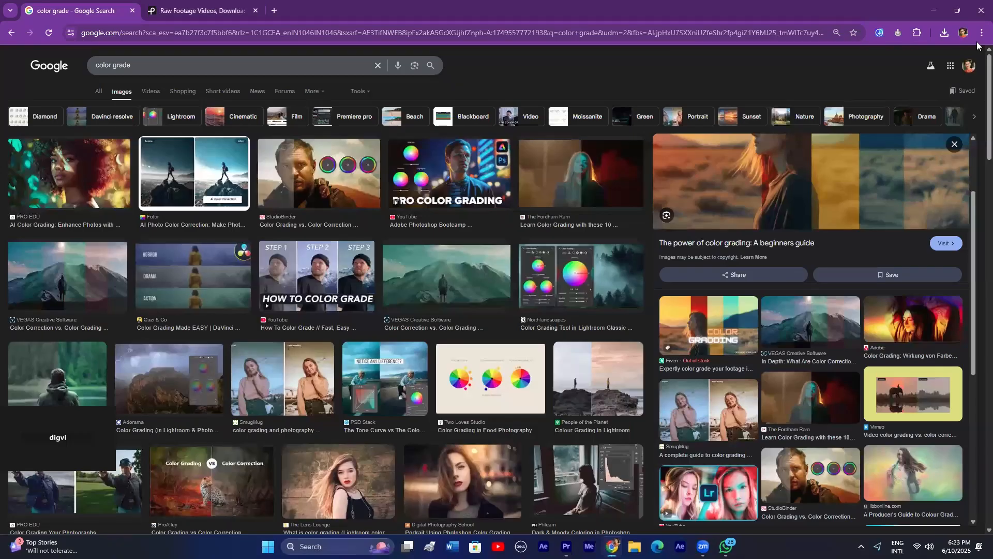
click(933, 10)
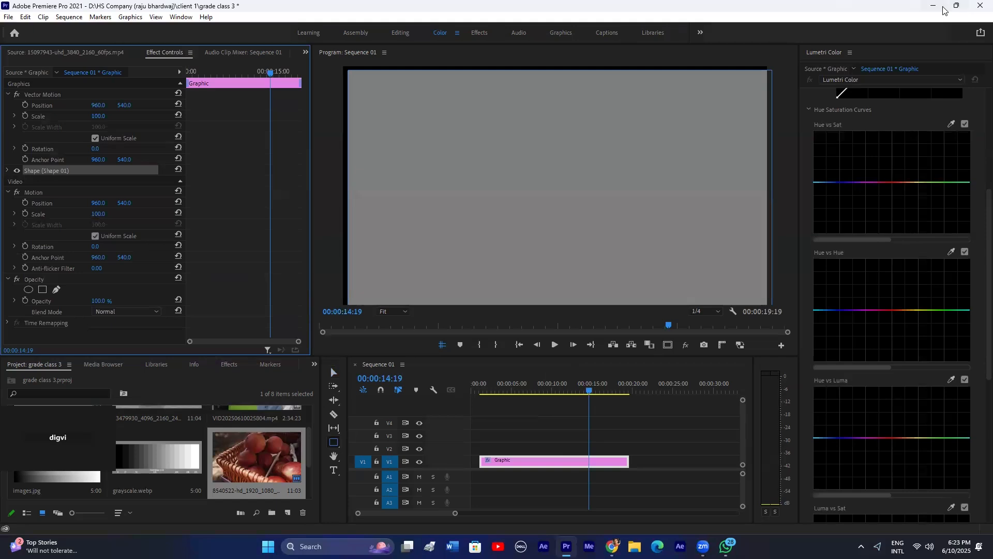
click(942, 8)
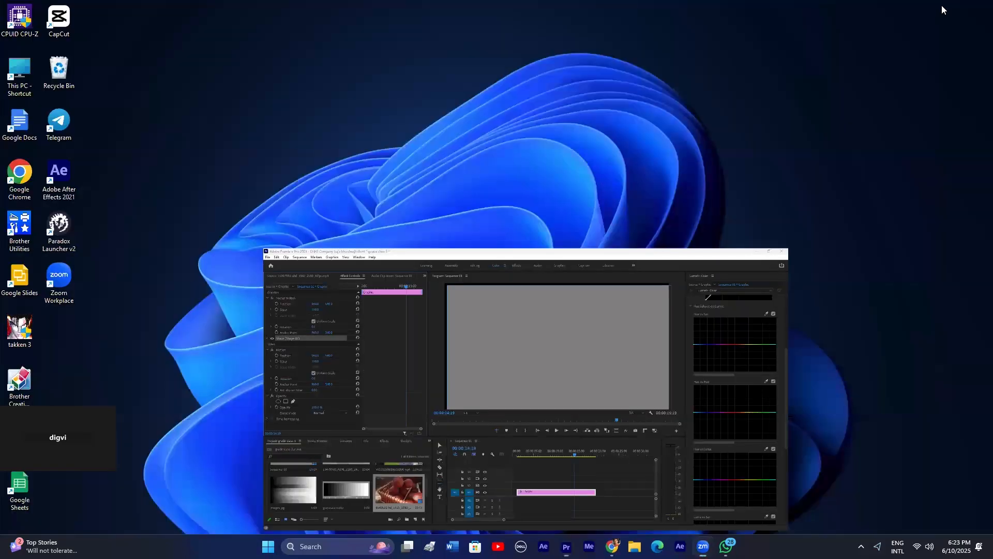
double_click(28, 65)
click(289, 106)
double_click(290, 106)
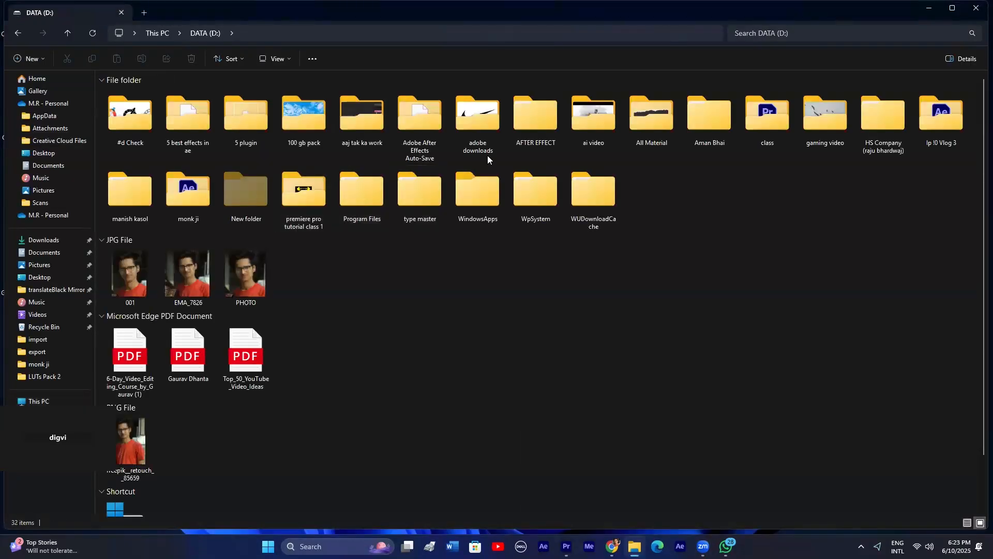
double_click(891, 127)
double_click(145, 88)
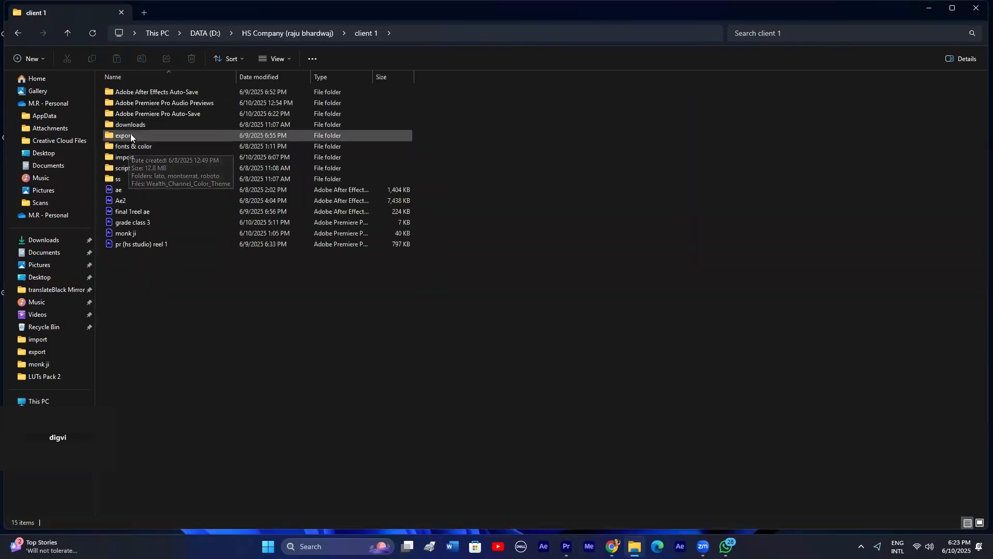
double_click(130, 135)
Step: Open the final 1.0 video, pause it, and scrub through its opening to about the 10-second mark to examine the colors
double_click(131, 111)
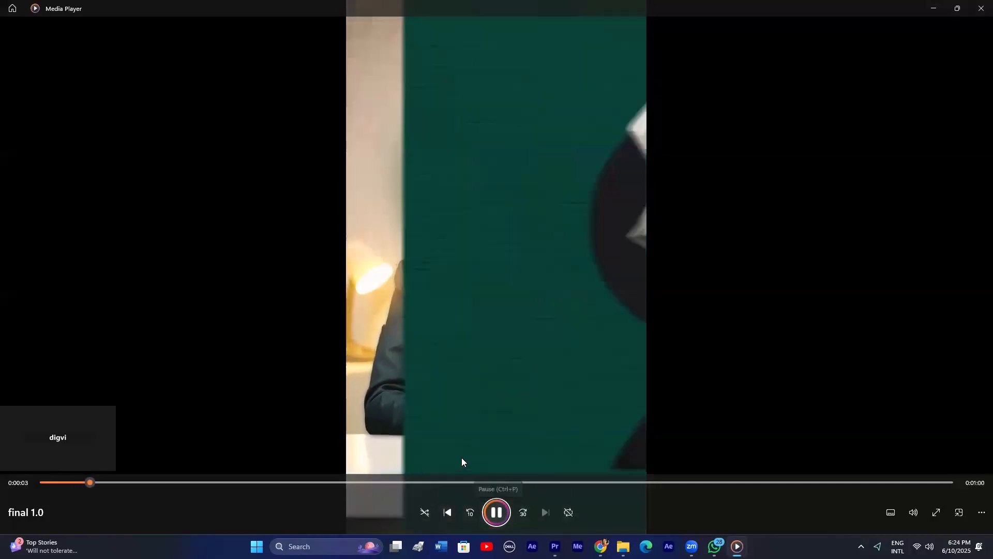
key(ctrl+p)
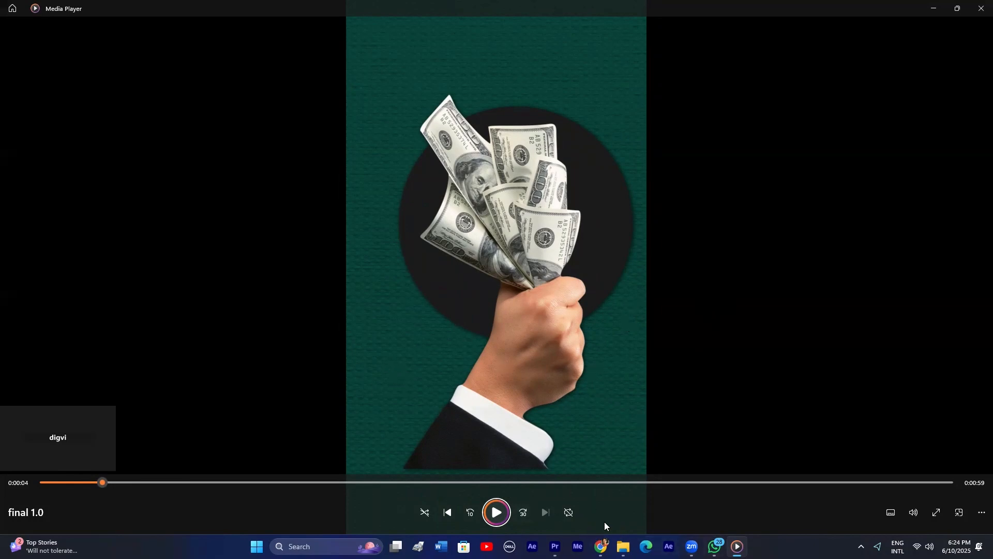
drag(60, 482, 127, 482)
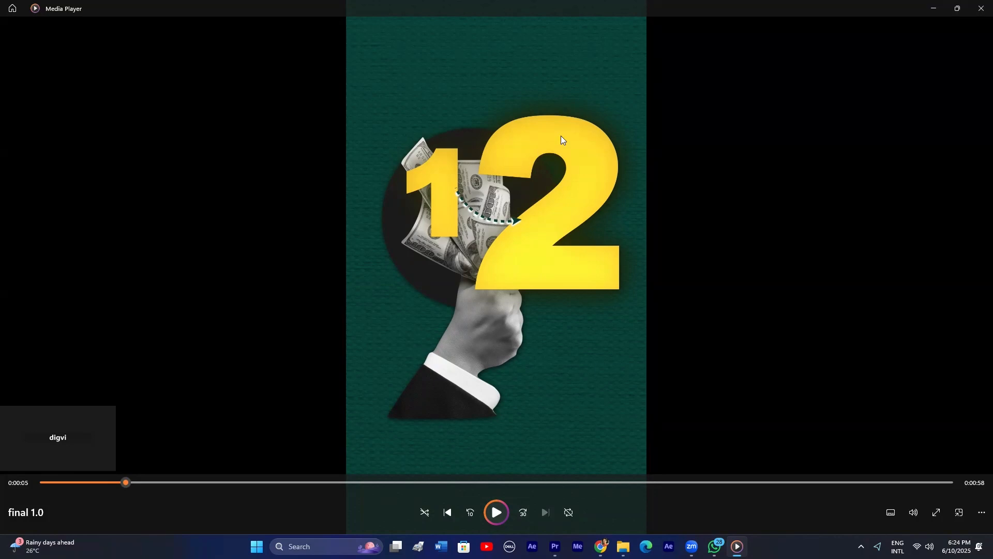
mouse_move(169, 484)
mouse_down()
mouse_move(215, 482)
mouse_move(190, 484)
mouse_up()
click(199, 484)
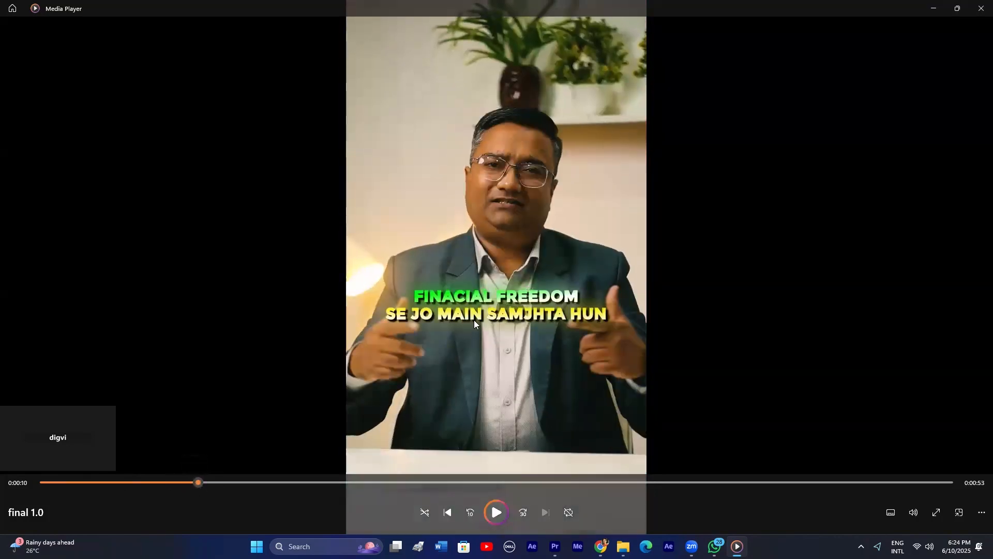
Step: Scrub the final 1.0 video to about 53 seconds, and open Canva's color wheel page in a new Chrome tab by searching "color wheel canva"
drag(210, 480, 800, 478)
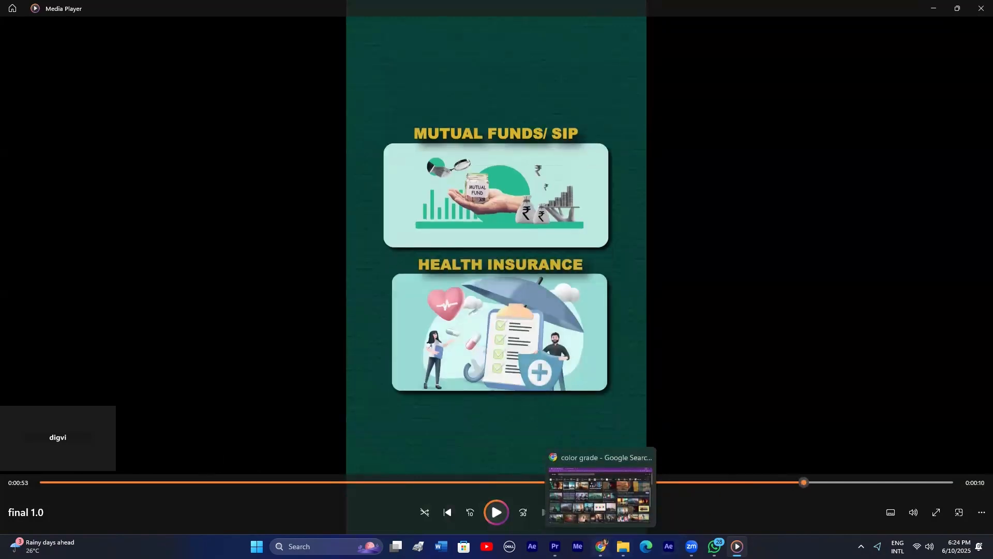
click(600, 546)
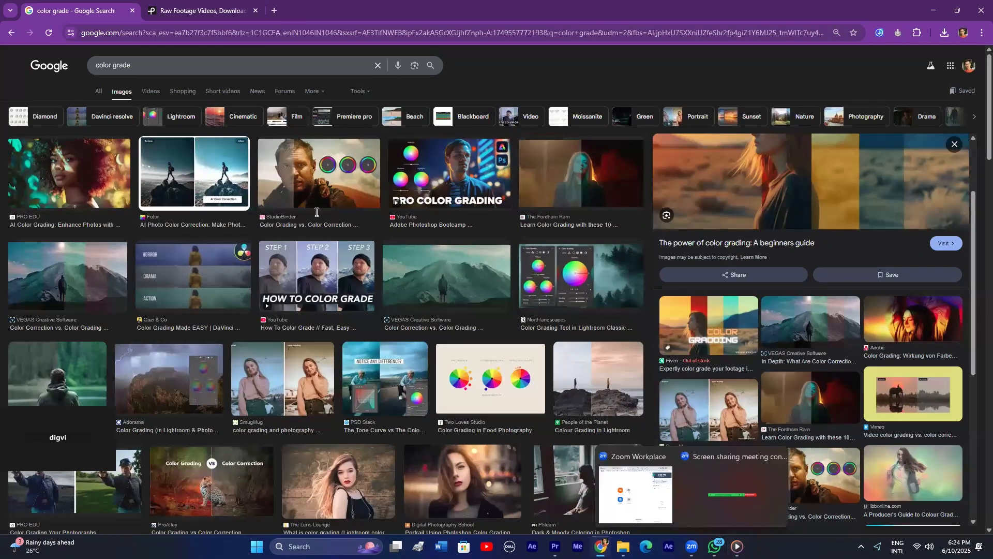
key(ctrl+t)
text(color)
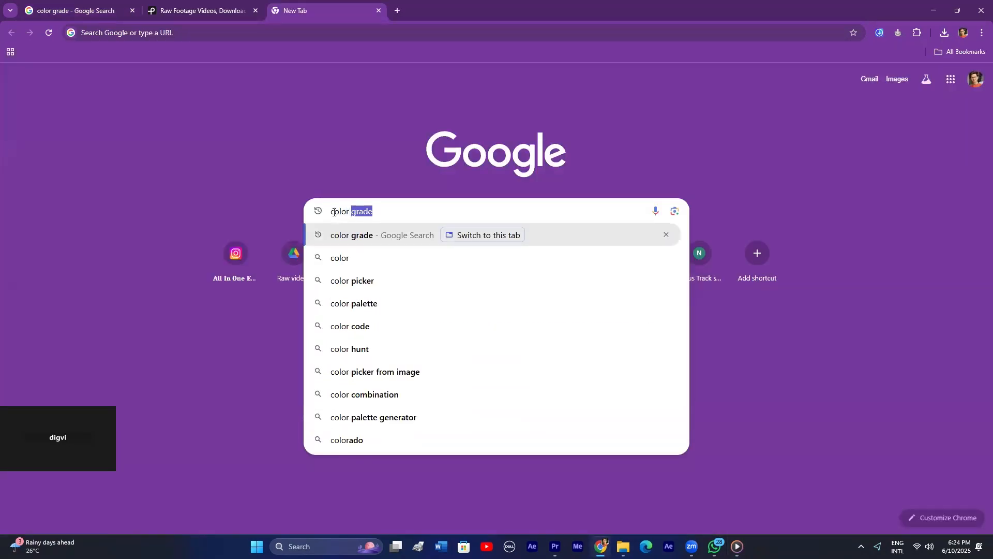
text( wheel)
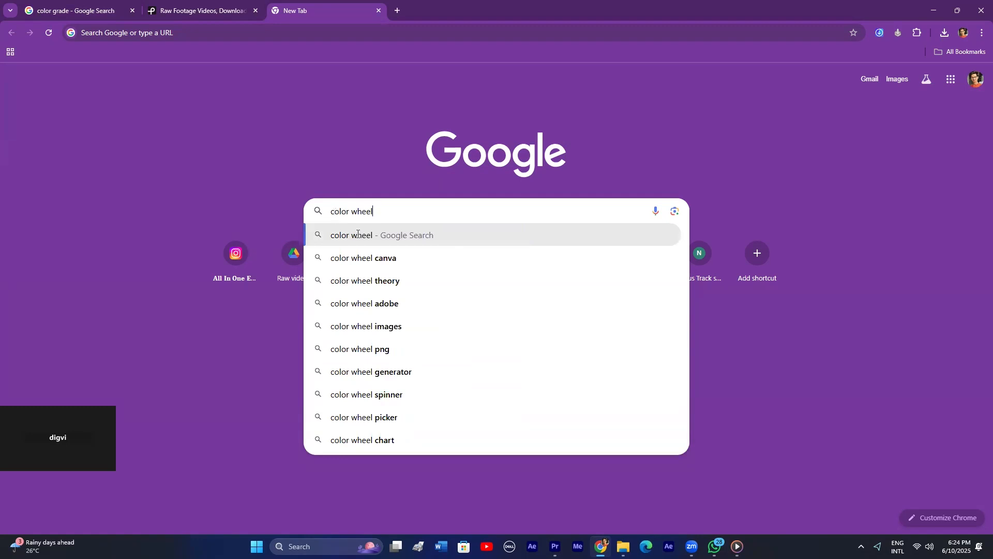
click(373, 258)
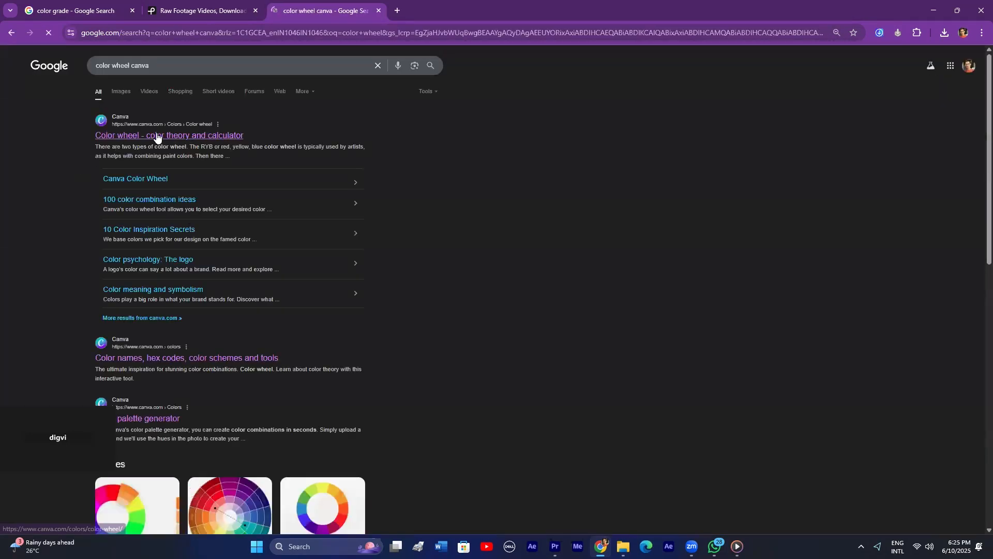
click(157, 136)
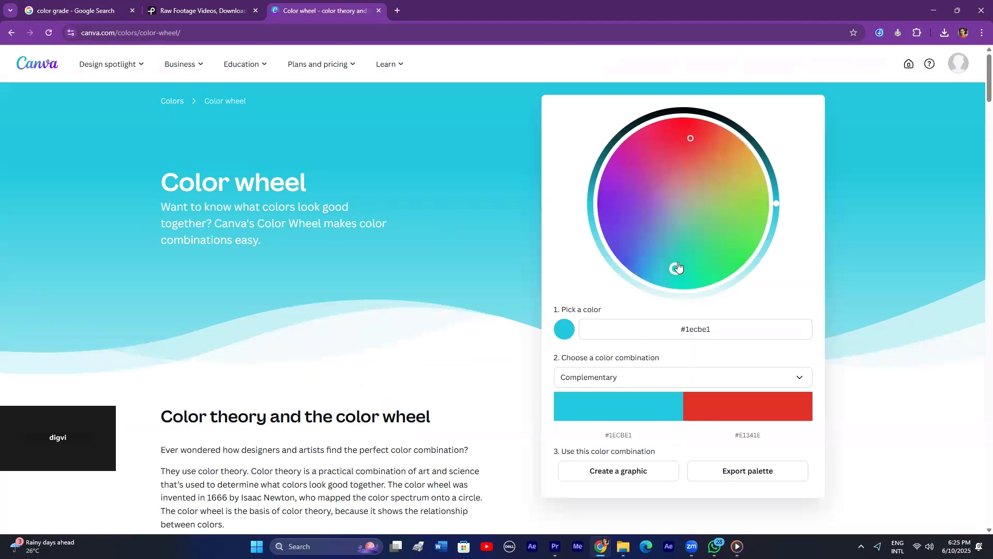
Step: Try base color #3fc092 with the Monochromatic combination, and settle on the Triadic combination with base color #04fbc3
drag(675, 269, 699, 243)
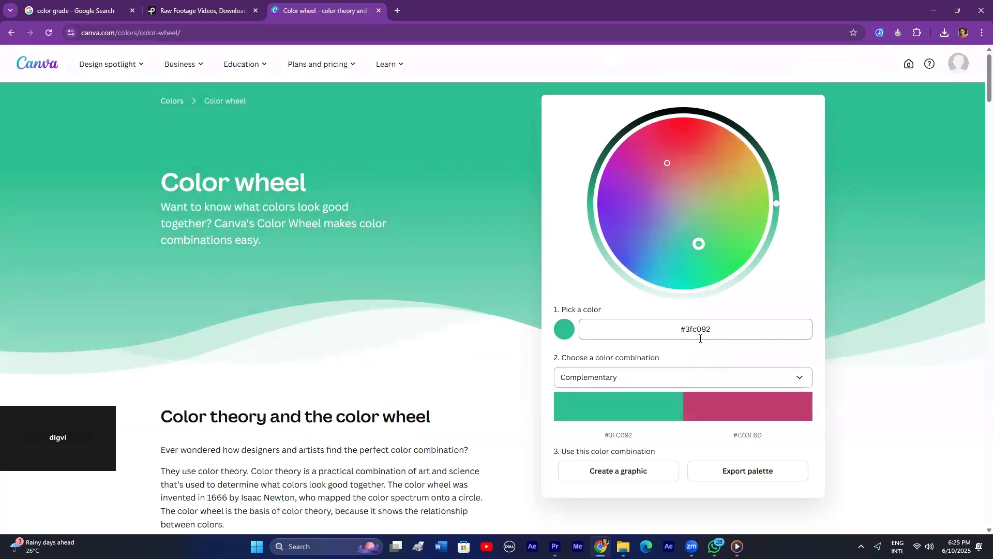
click(643, 376)
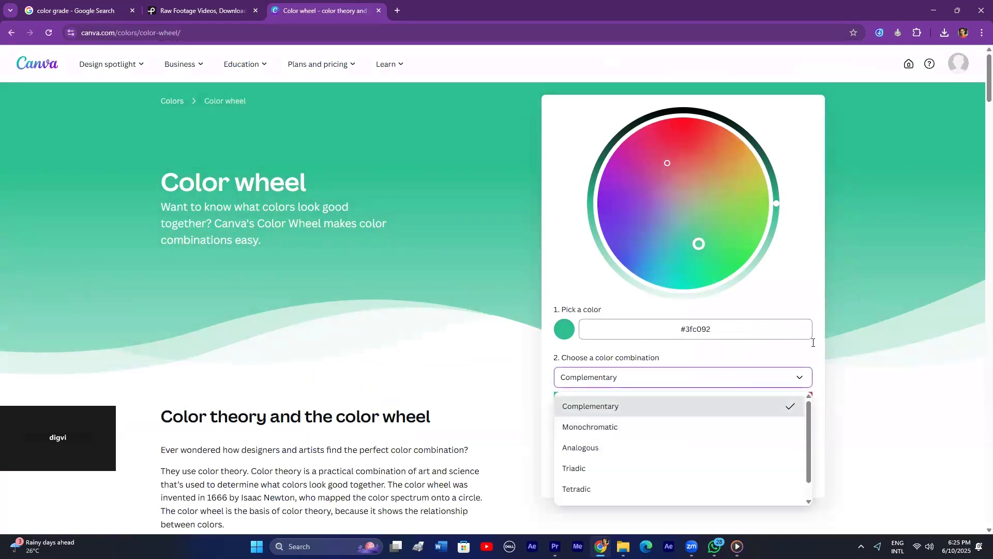
click(794, 403)
click(687, 381)
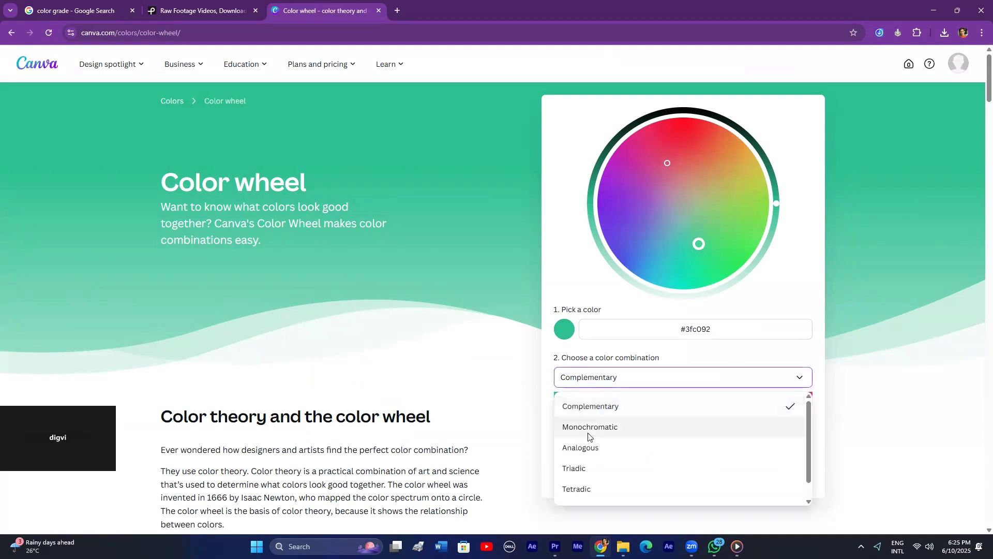
click(598, 428)
click(643, 377)
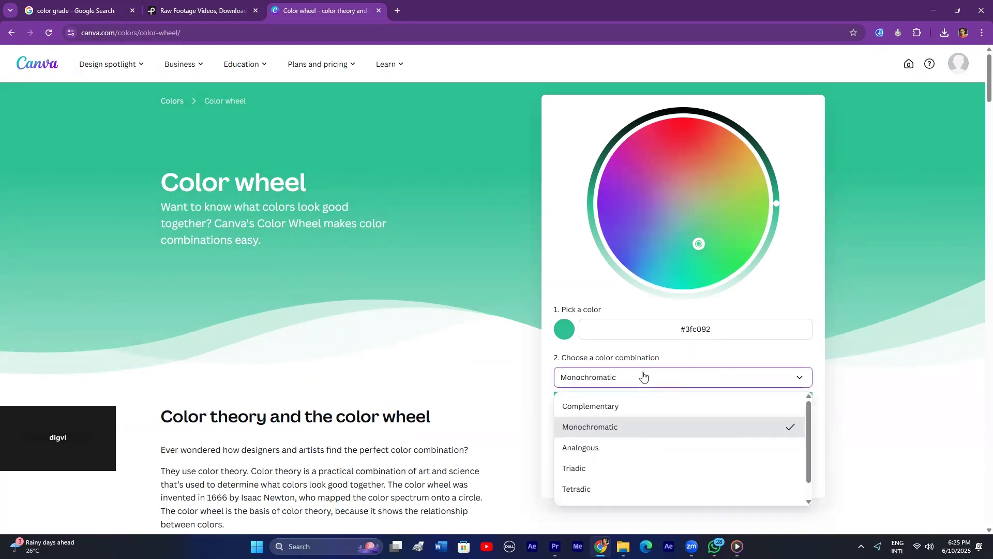
click(579, 469)
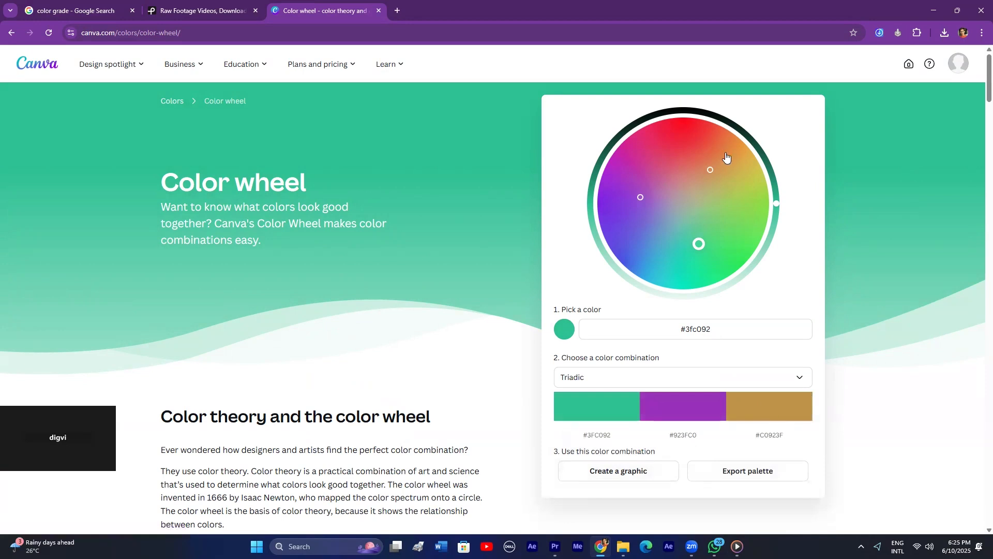
drag(699, 244, 703, 284)
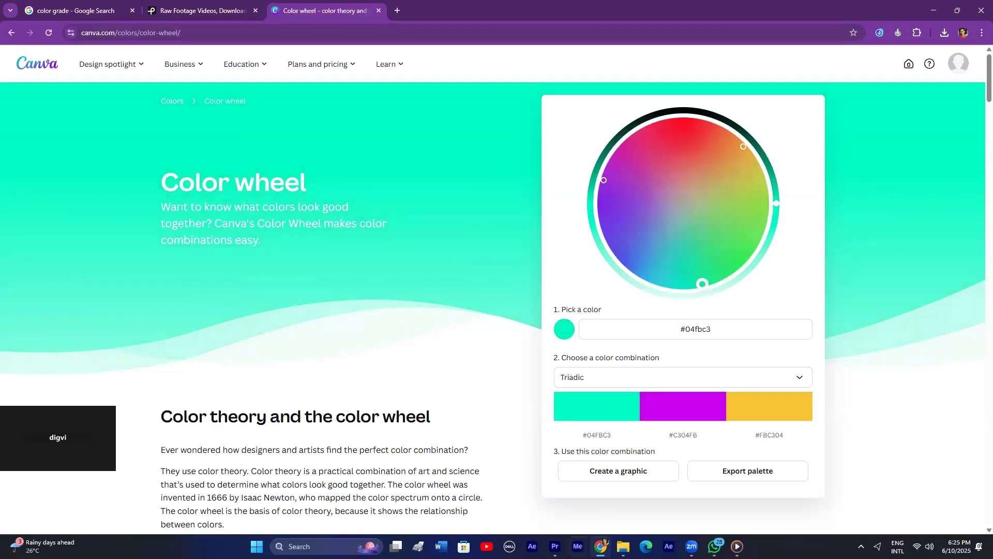
Step: Switch to Premiere Pro and set the rectangle shape's fill to a dark green with a hue of 153°
click(555, 546)
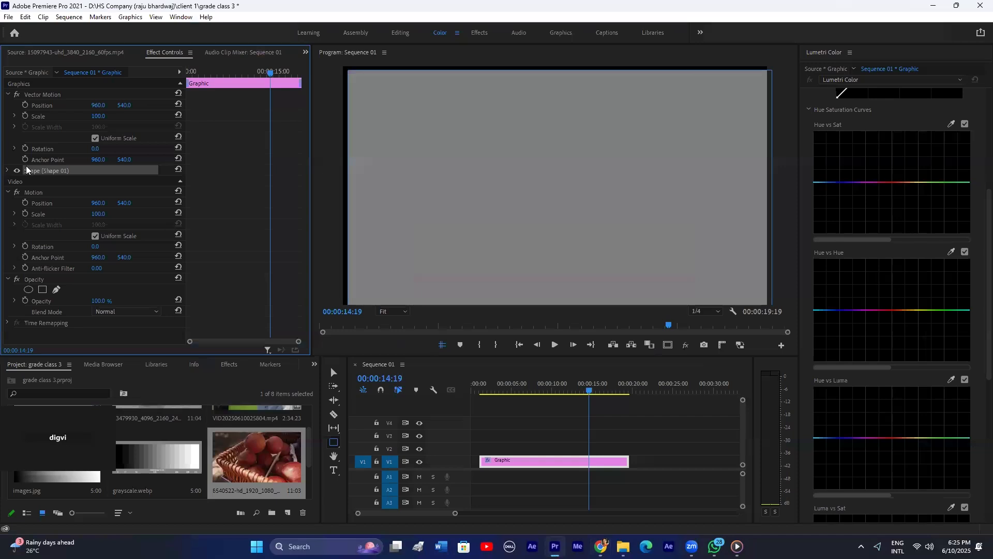
click(6, 170)
click(52, 217)
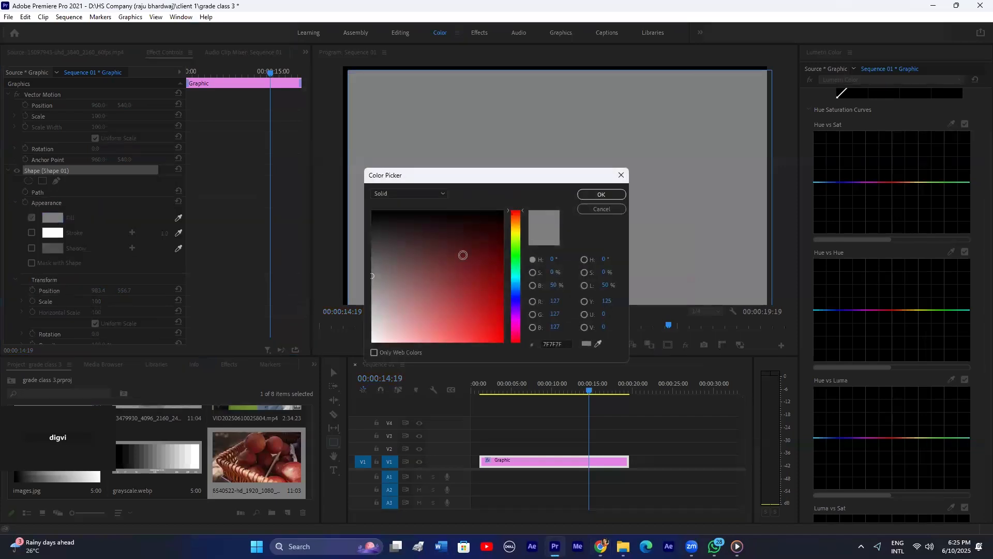
click(518, 265)
click(481, 268)
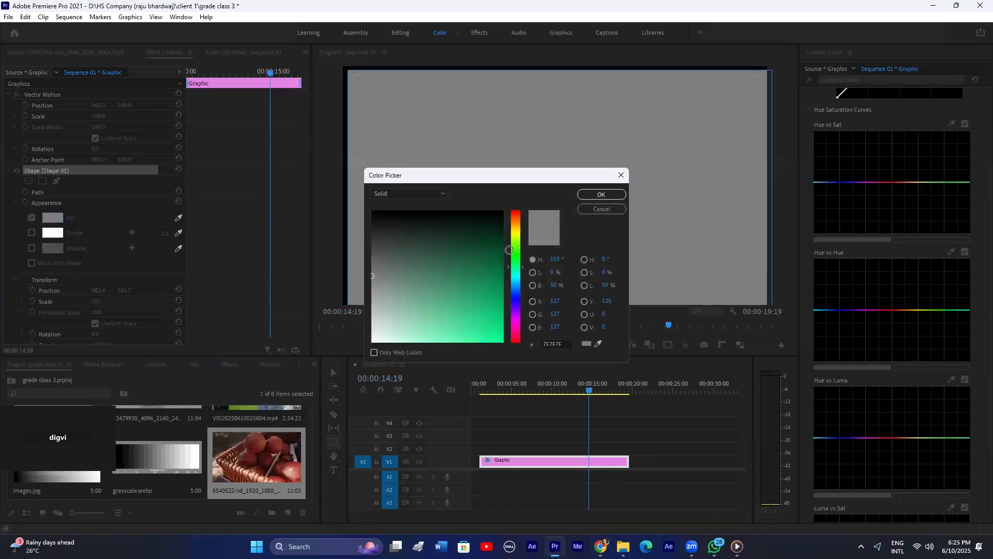
click(602, 195)
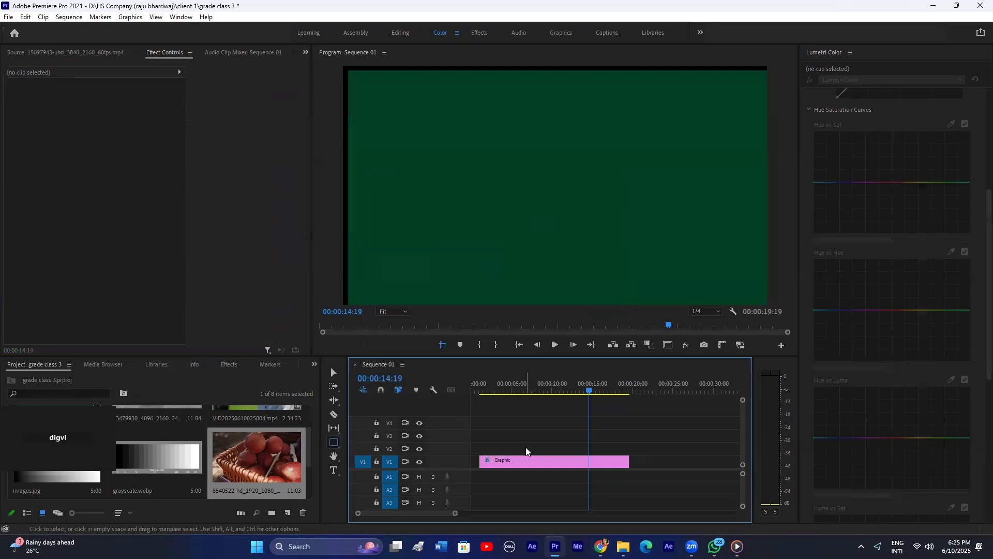
Step: Try to add a first-name text over the green background and give it a different fill color
key(t)
click(545, 218)
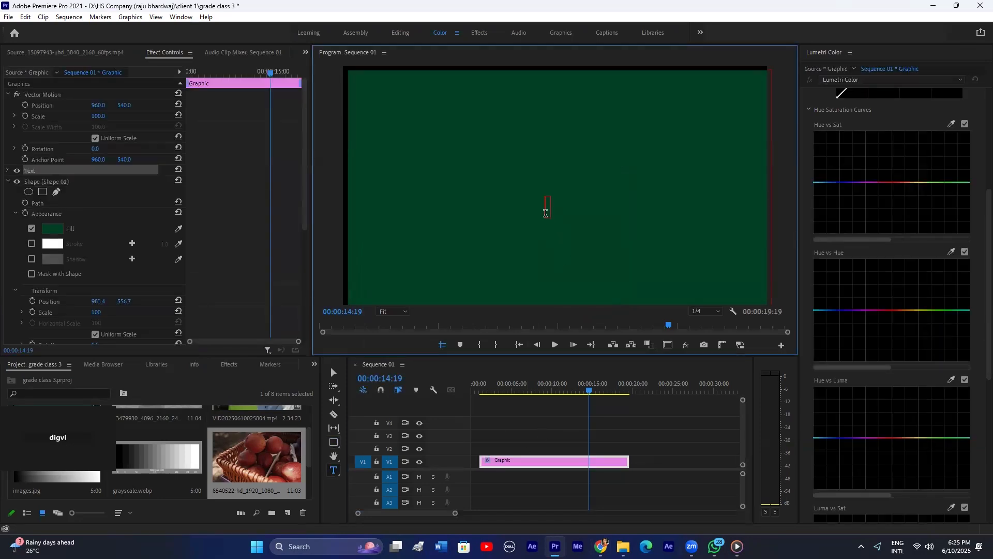
text(tanmay)
key(ctrl+a)
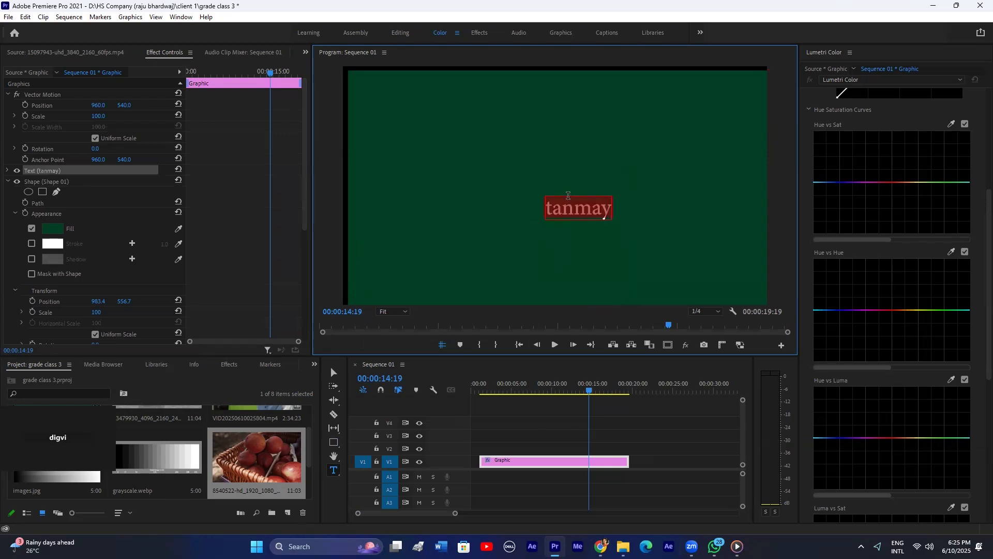
click(52, 229)
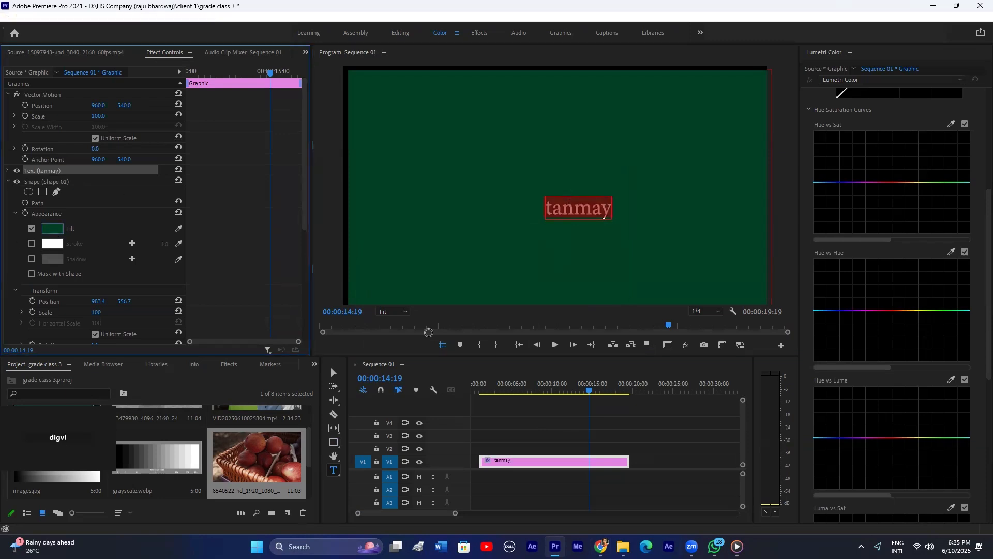
drag(513, 239, 514, 238)
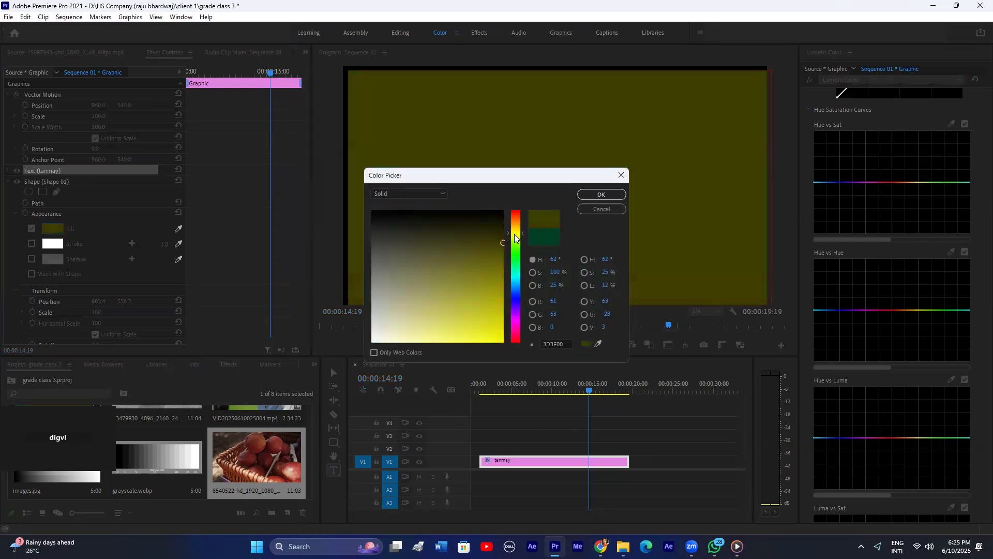
click(602, 209)
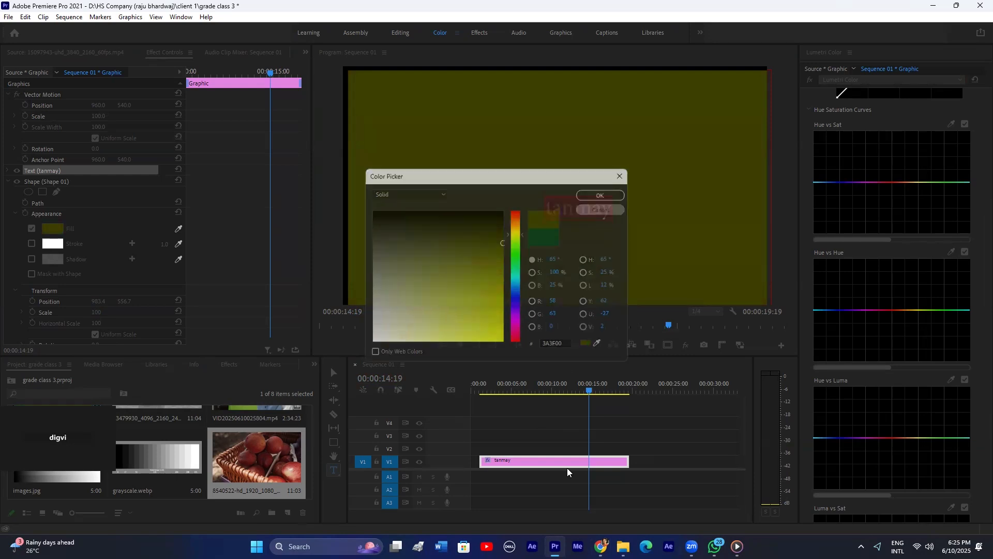
Step: Add a text layer with a person's first name near the centre of the green background
click(532, 442)
click(530, 461)
click(544, 212)
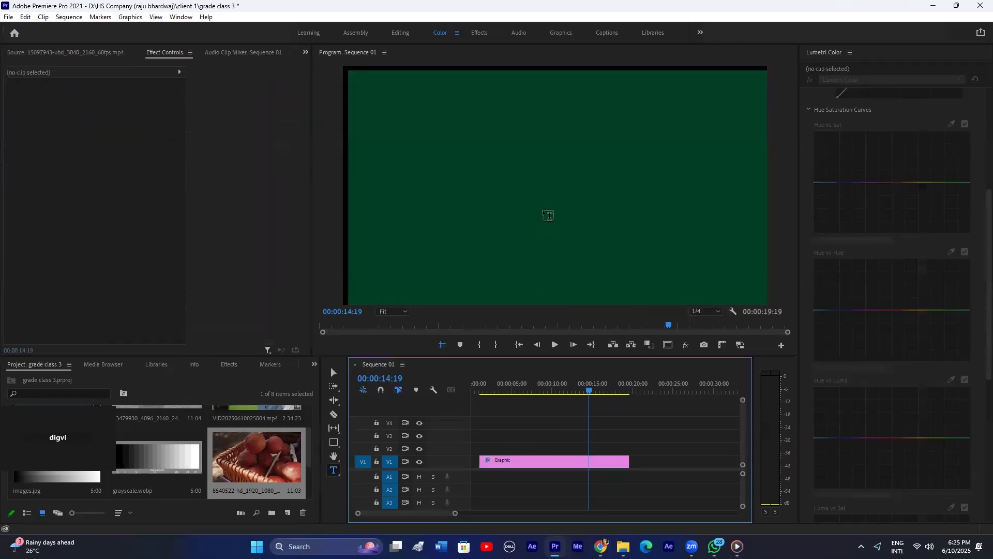
text(t)
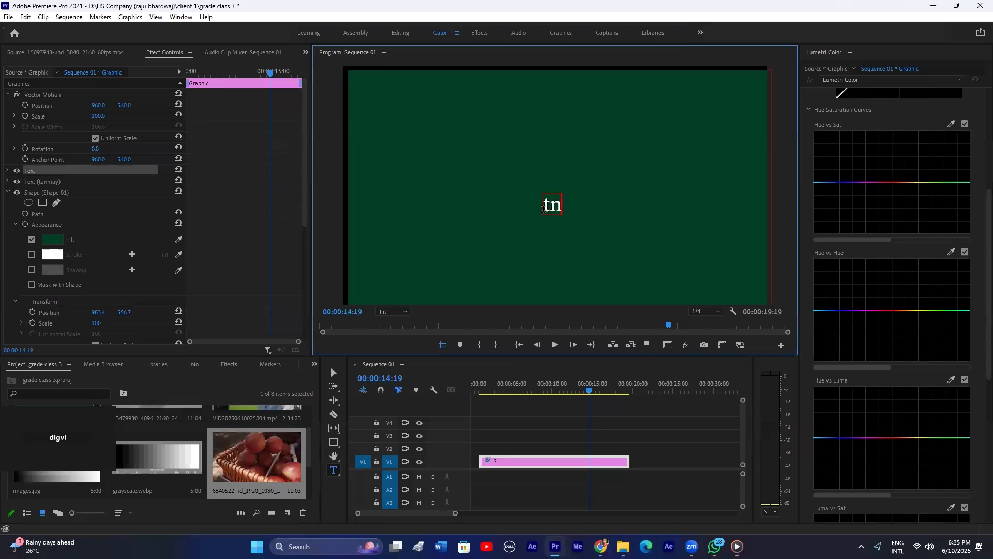
text(anmay)
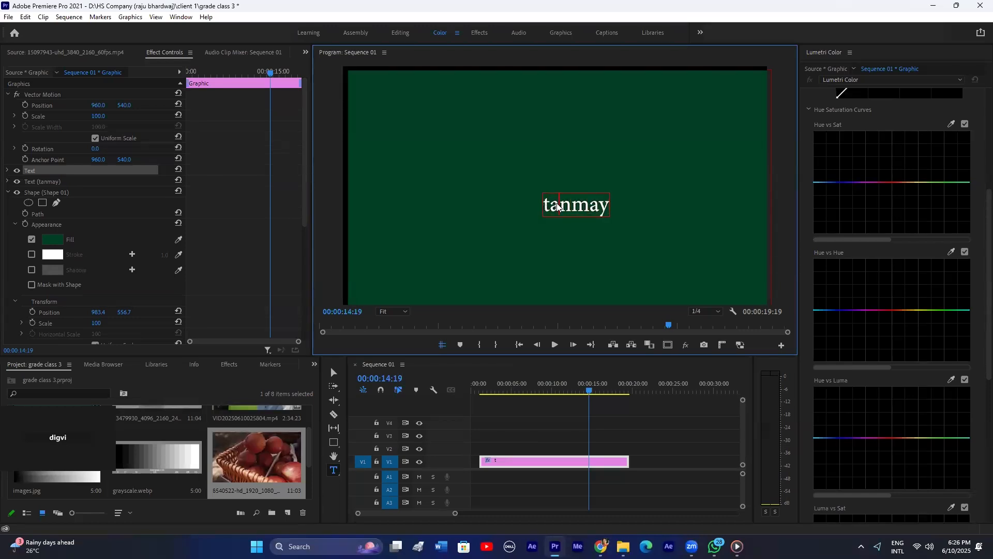
Step: Change the font of the name text to North Face
double_click(558, 207)
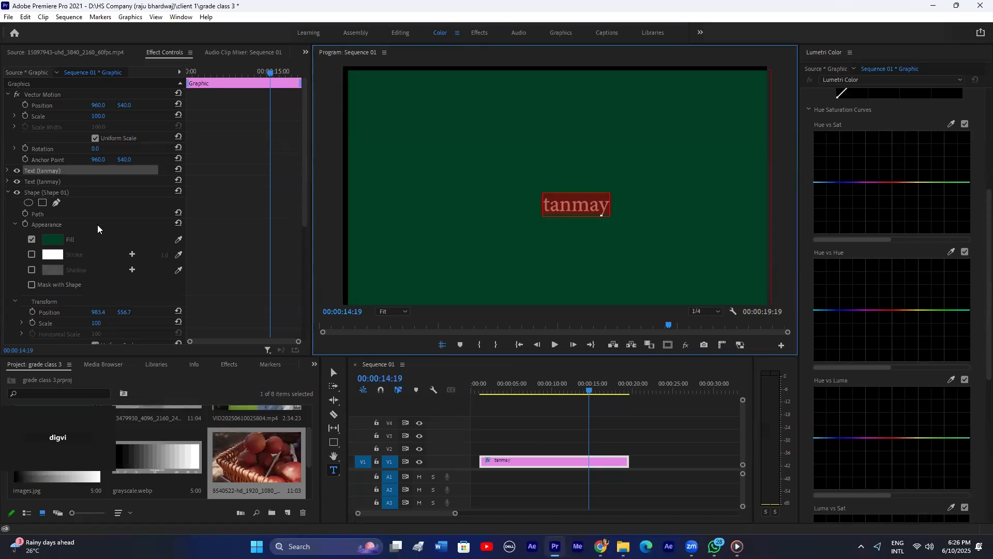
click(7, 171)
scroll(103, 313, down, 3)
scroll(98, 310, up, 3)
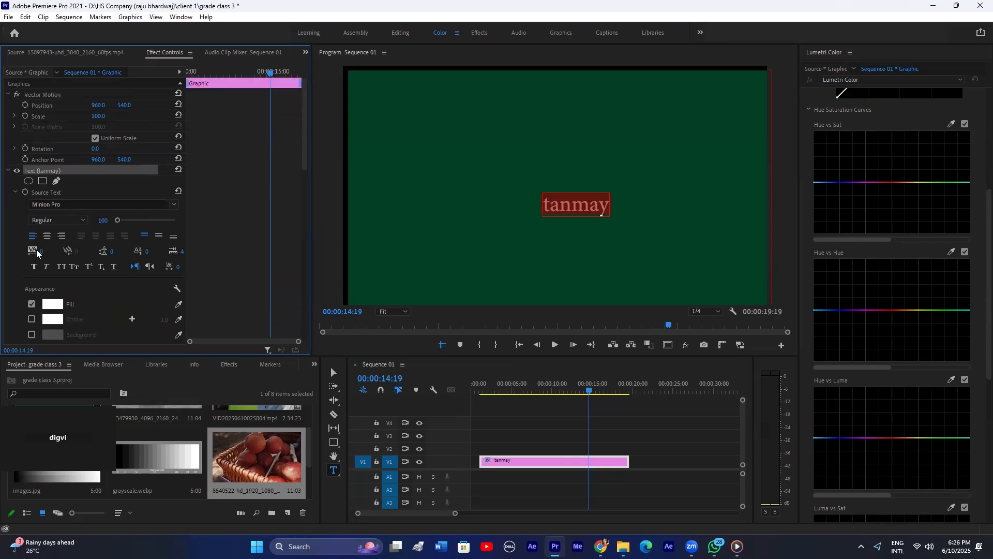
click(175, 206)
scroll(140, 310, down, 10)
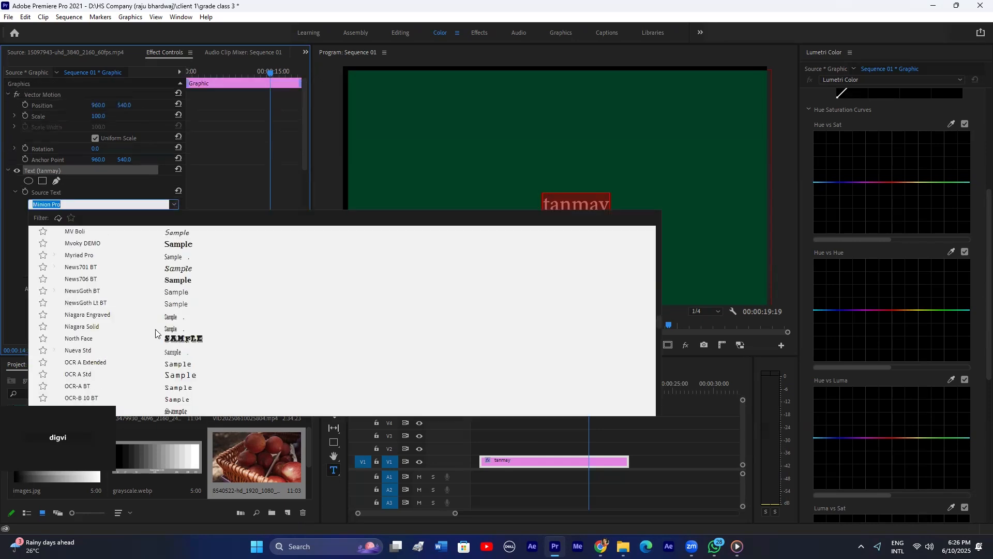
scroll(175, 342, down, 2)
click(175, 265)
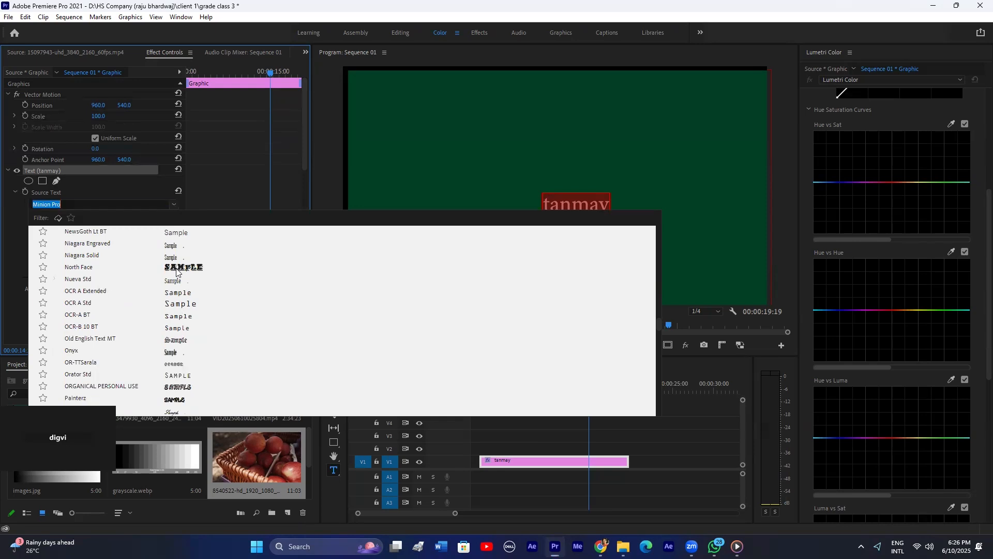
click(554, 444)
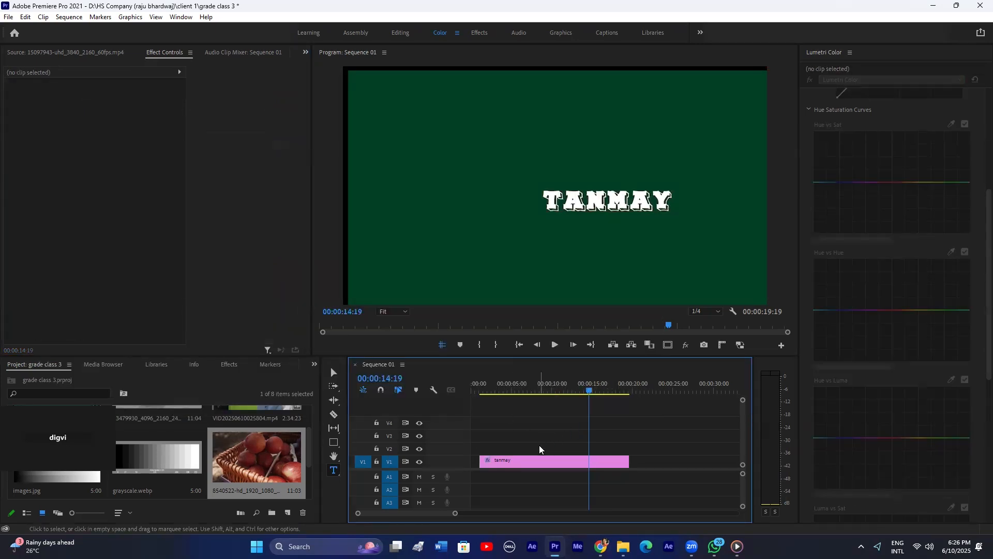
Step: Extend the graphic clip's start to the beginning of the sequence and set the text's font to ORGANICAL PERSONAL USE
drag(480, 460, 470, 460)
click(497, 461)
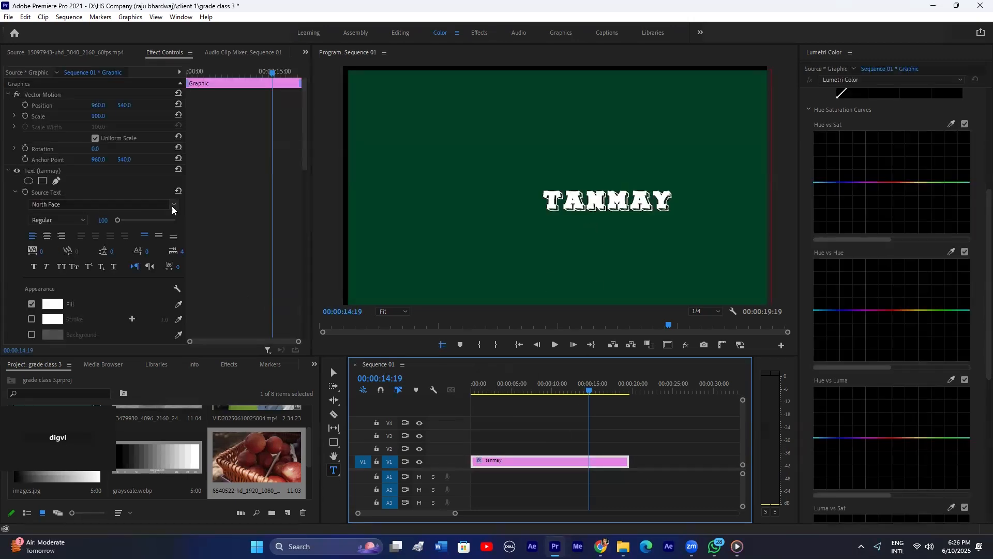
click(173, 206)
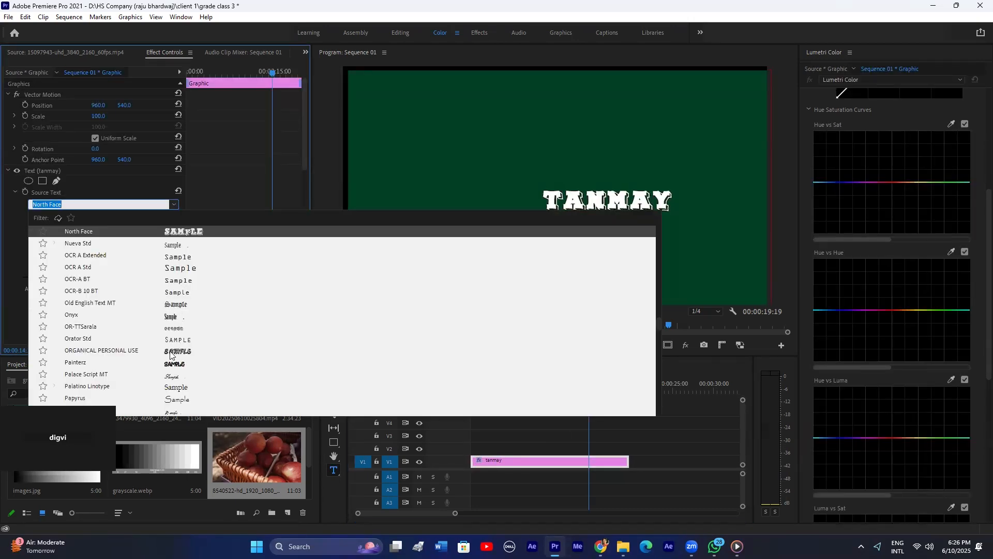
click(170, 353)
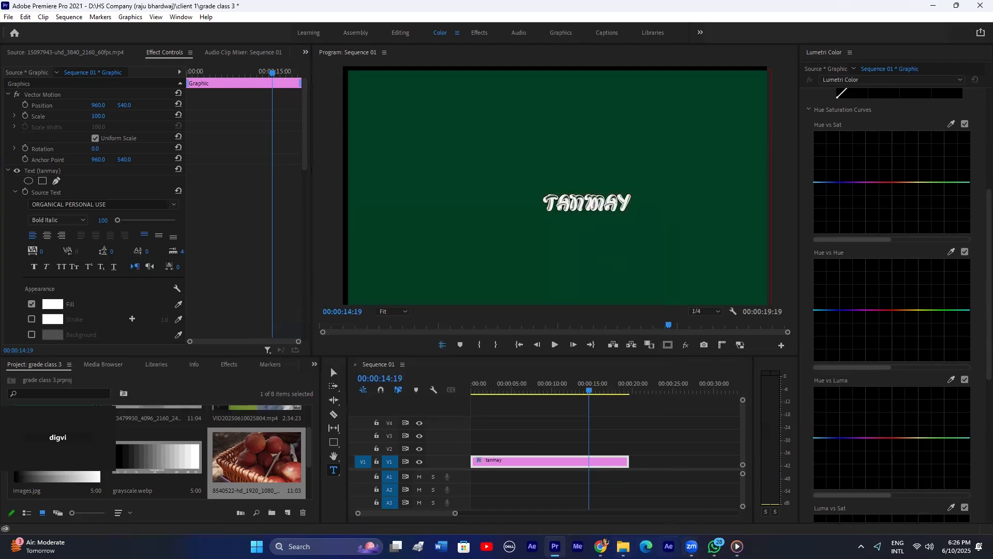
Step: Review the green and gold frame of the final 1.0 video in Media Player and return to Canva's color wheel in Chrome
click(623, 546)
click(623, 546)
click(623, 547)
click(737, 546)
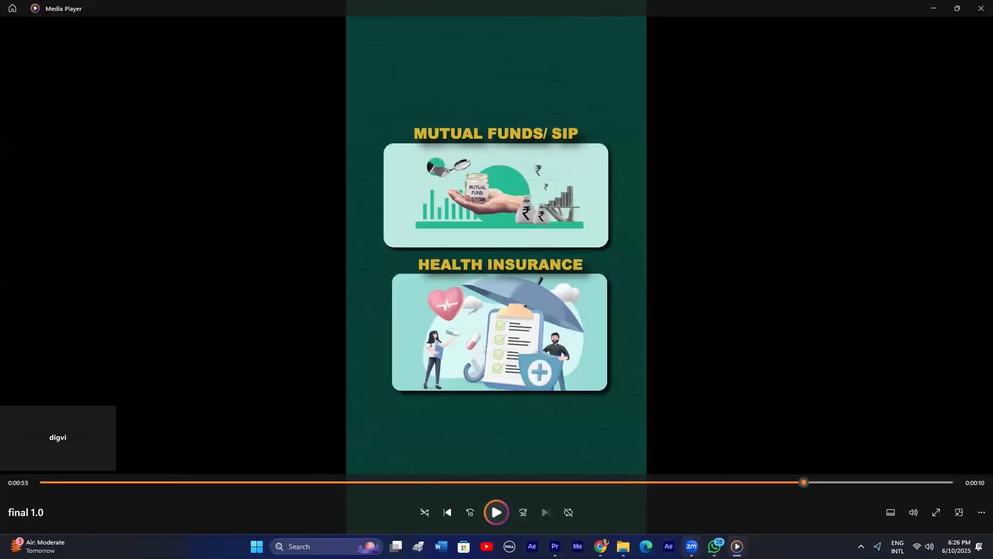
mouse_move(692, 546)
mouse_move(599, 546)
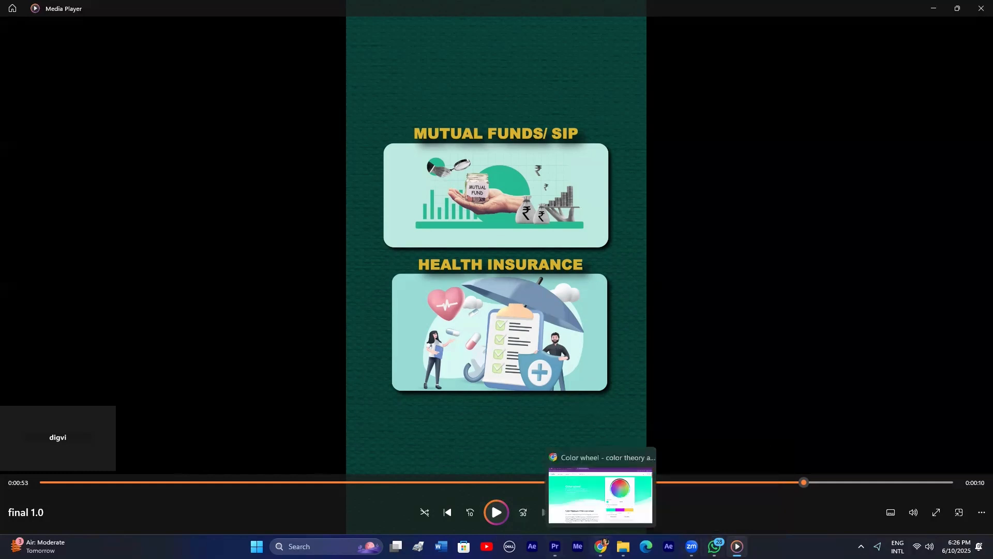
click(600, 546)
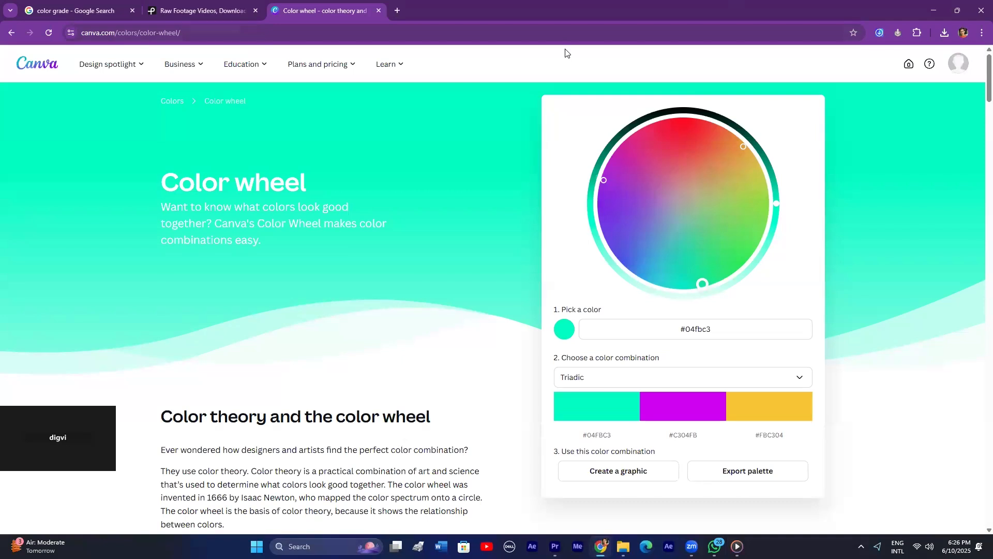
Step: Close the color grade search results, search the web for 1001 fonts, and browse the typefaces on the 1001 Fonts site
click(132, 12)
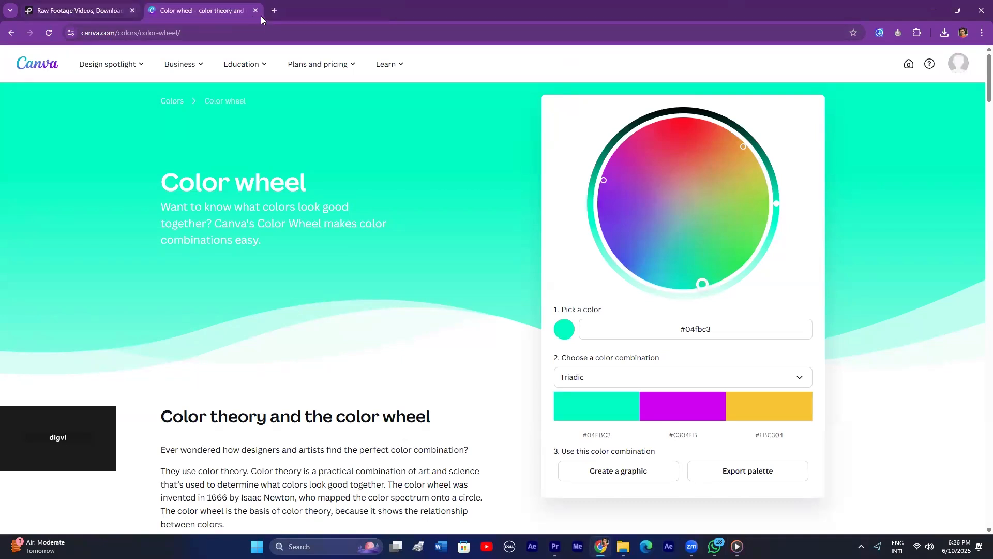
click(274, 11)
click(380, 212)
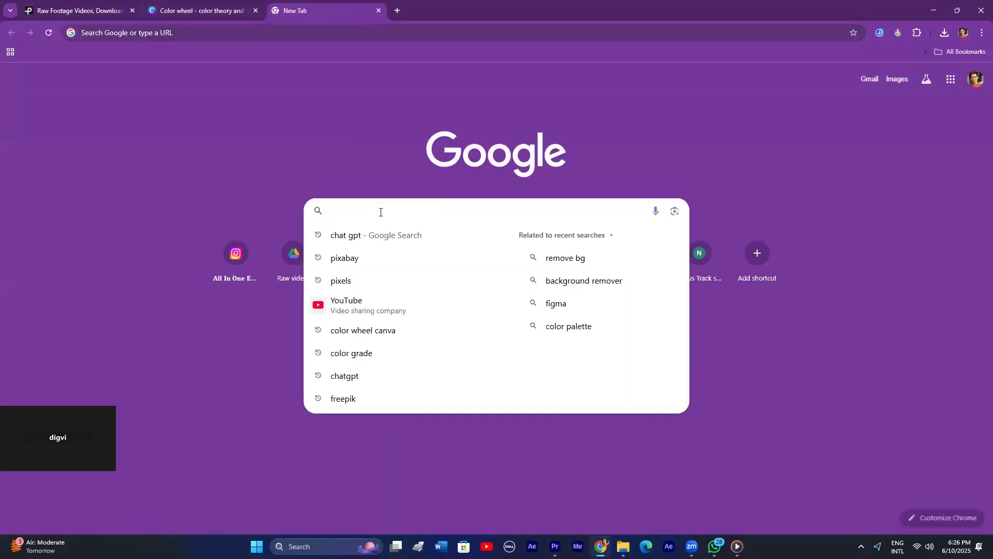
text(1001 fonts)
key(Return)
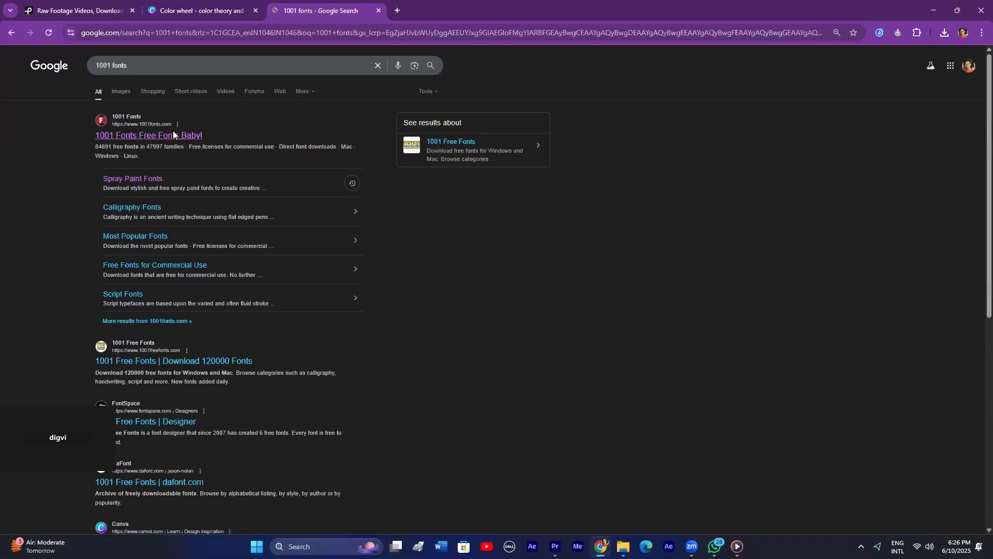
click(180, 136)
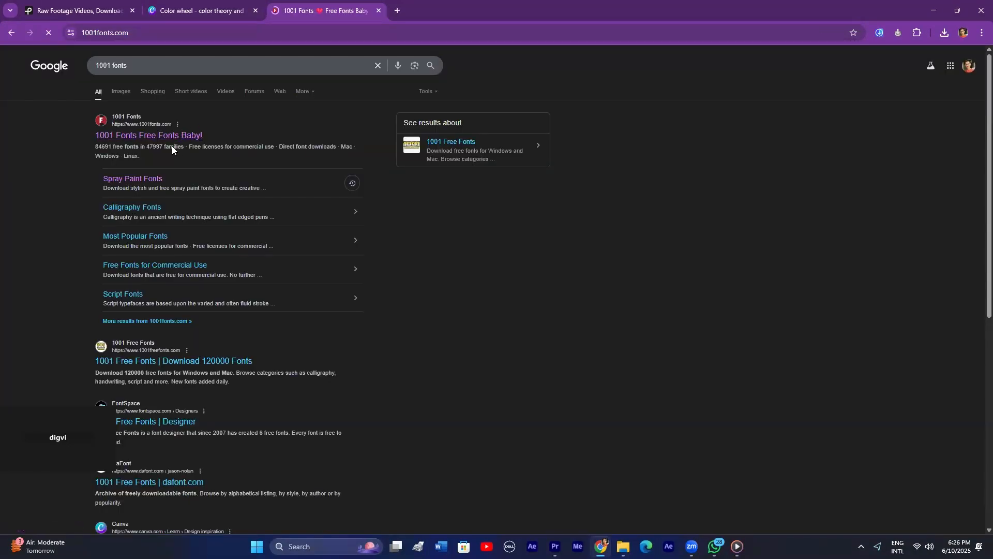
scroll(217, 291, down, 3)
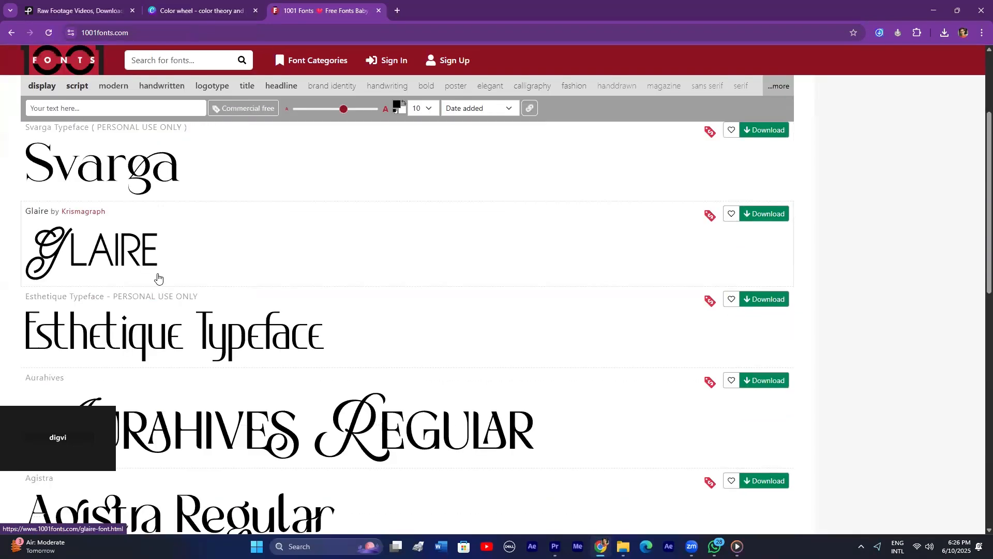
scroll(157, 278, down, 8)
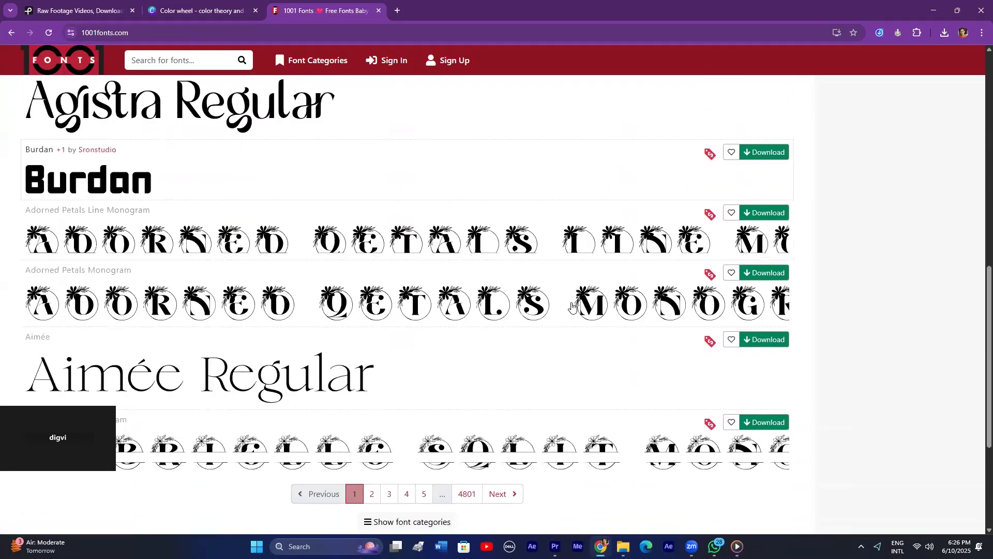
Step: Switch to Premiere Pro and set the fill of the name text to a muted yellow, CCBB30
click(555, 547)
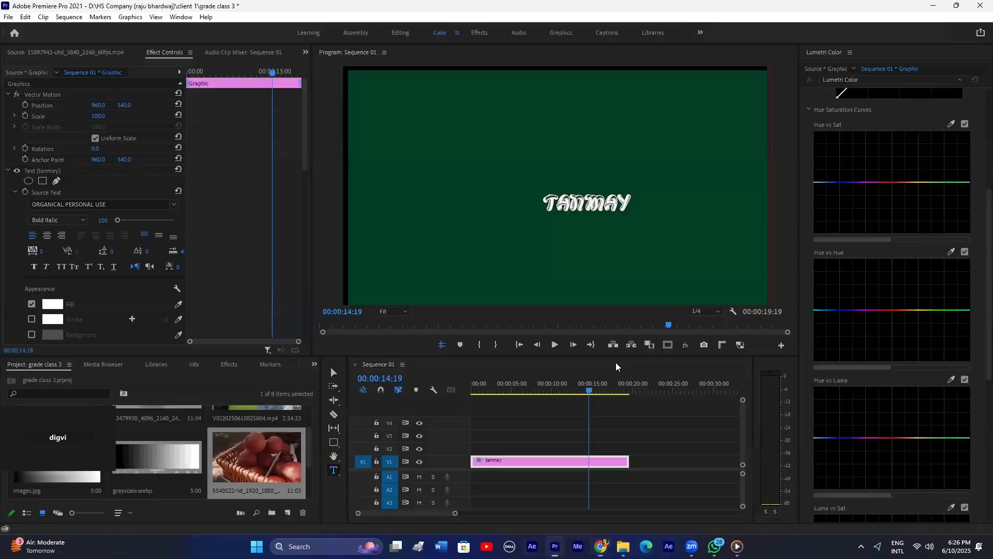
drag(551, 203, 651, 206)
click(60, 309)
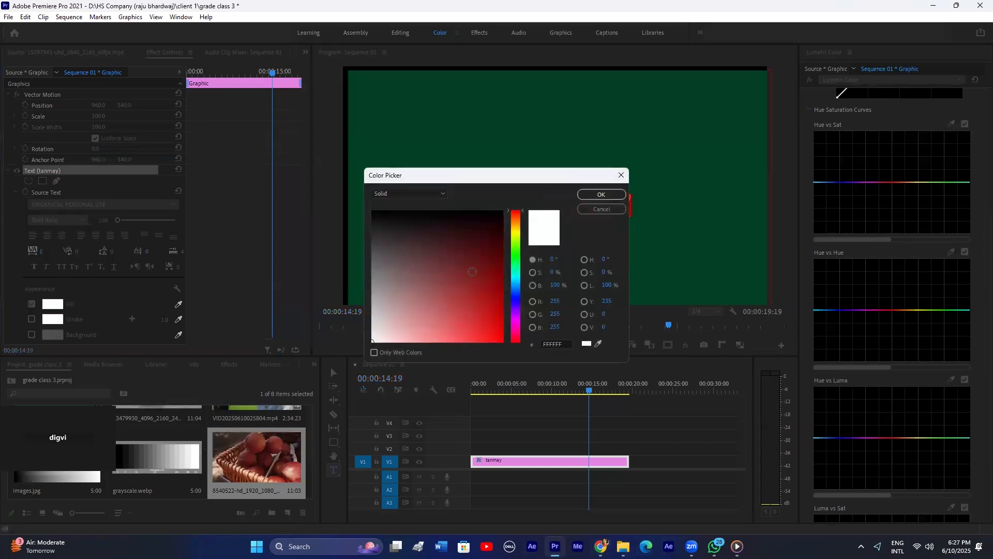
click(515, 240)
click(515, 230)
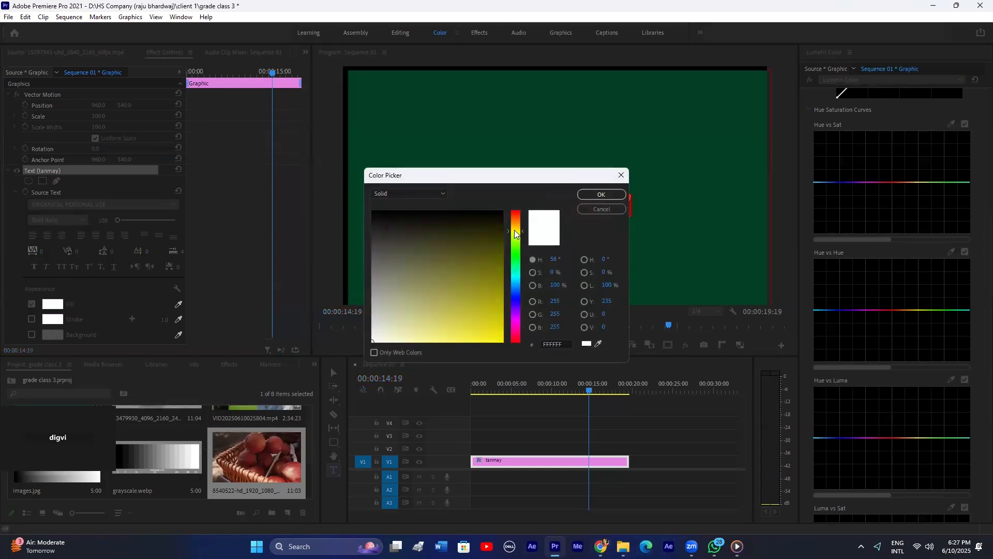
mouse_move(483, 297)
mouse_down()
mouse_move(474, 309)
mouse_move(455, 306)
mouse_move(492, 329)
mouse_move(448, 313)
mouse_move(461, 282)
mouse_move(470, 311)
mouse_up()
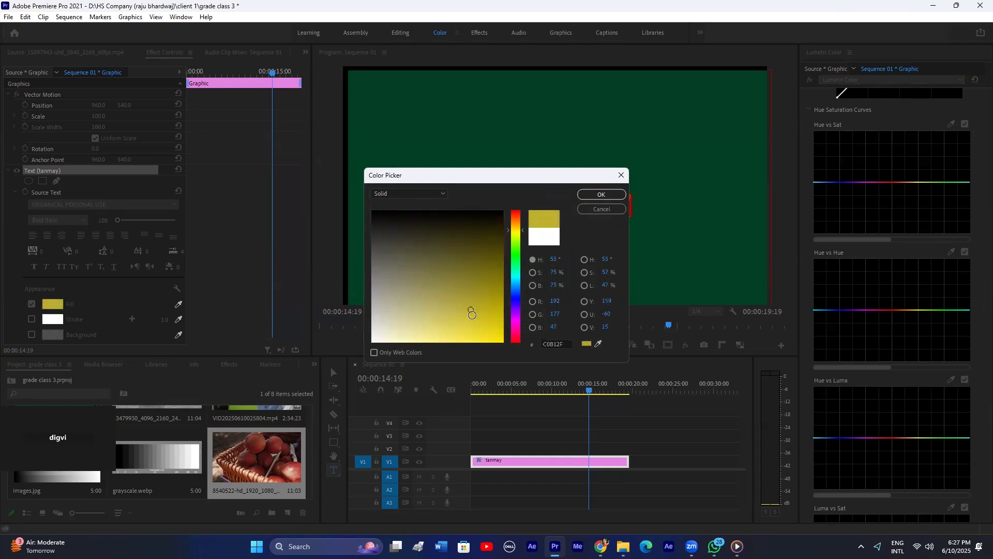
click(600, 194)
click(578, 405)
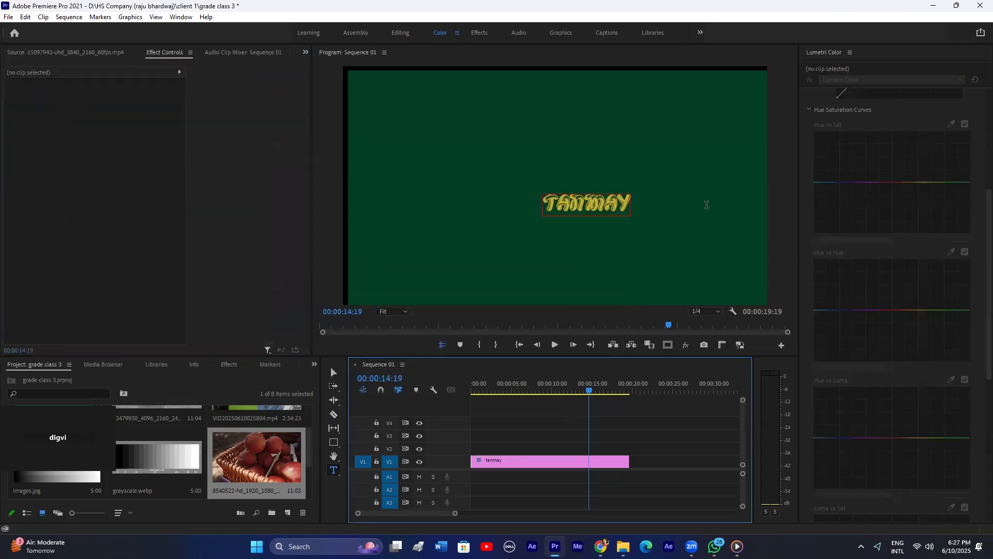
Step: Try to fine-tune the yellow shade of the name text's fill
click(559, 197)
click(52, 303)
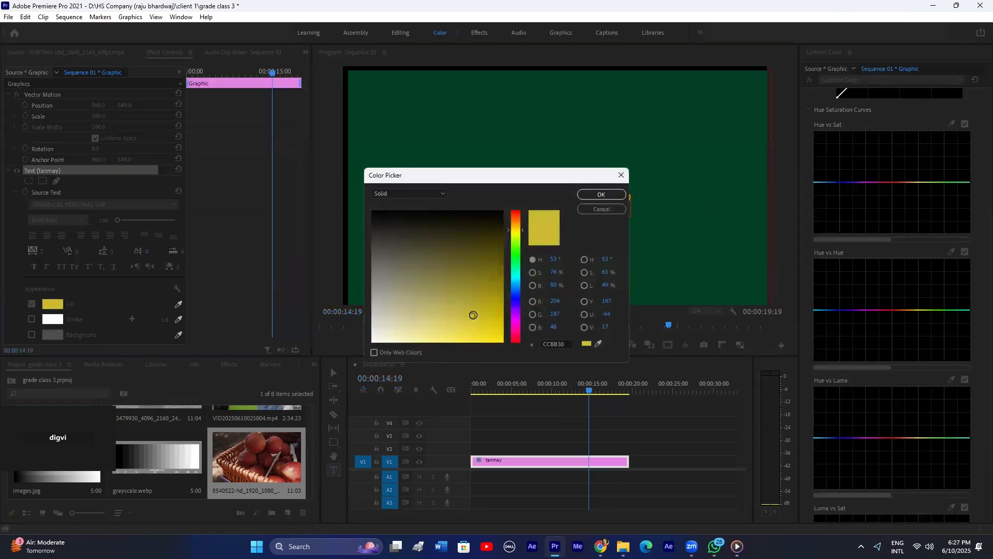
drag(474, 313, 503, 312)
click(600, 195)
Step: Try to change the name text's fill to bright blue 0091ED and recheck the fill color of the graphic clip
click(554, 461)
click(56, 307)
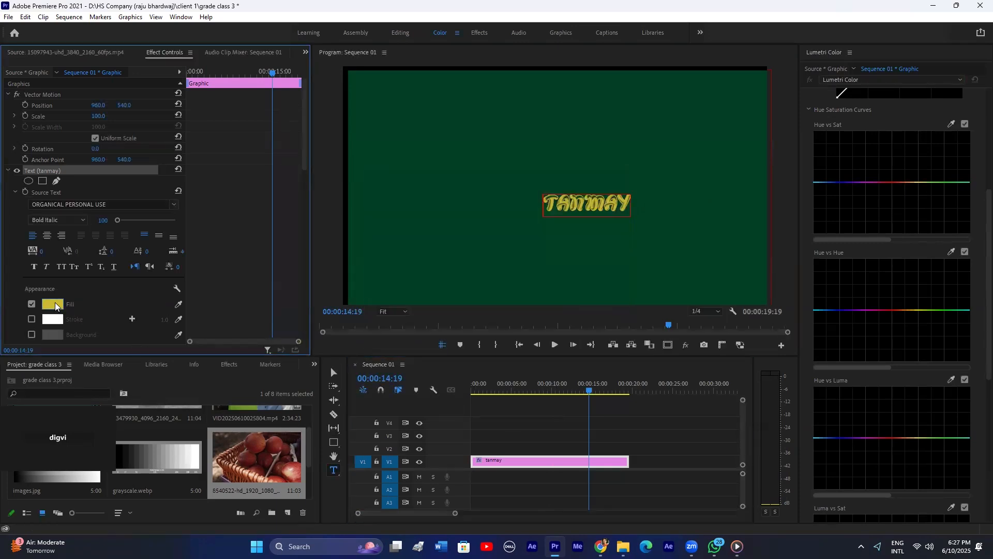
click(518, 284)
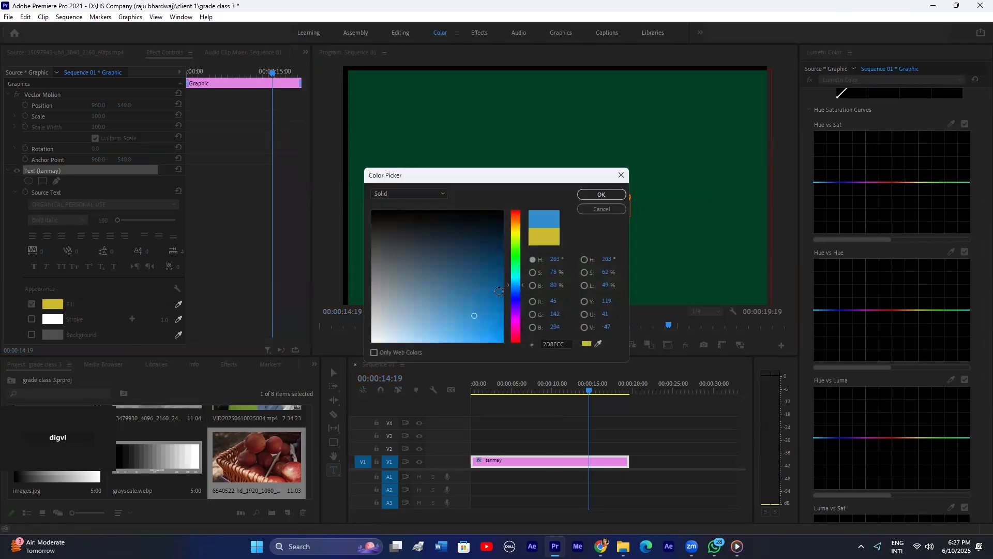
mouse_move(495, 304)
mouse_down()
mouse_move(498, 312)
mouse_move(501, 288)
mouse_up()
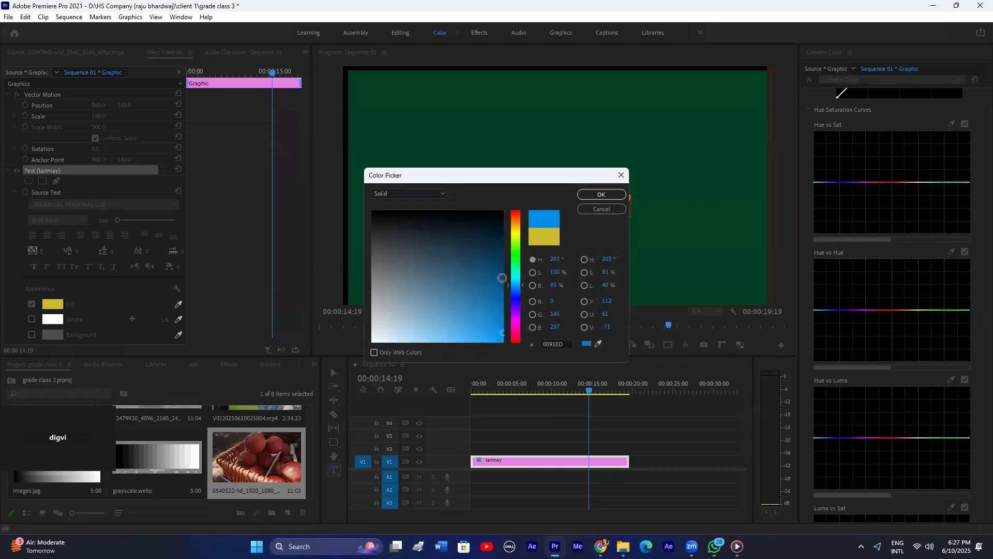
click(600, 194)
click(536, 433)
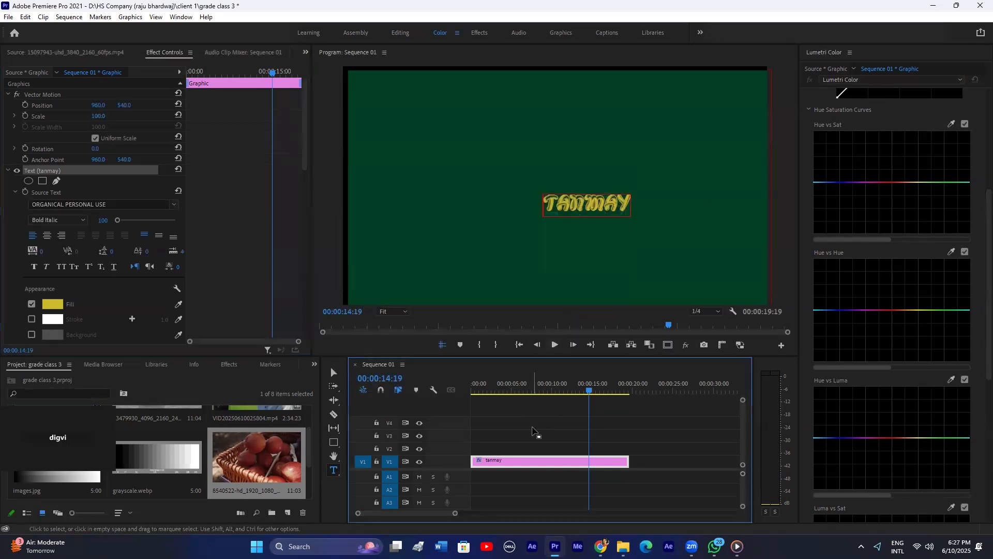
click(531, 462)
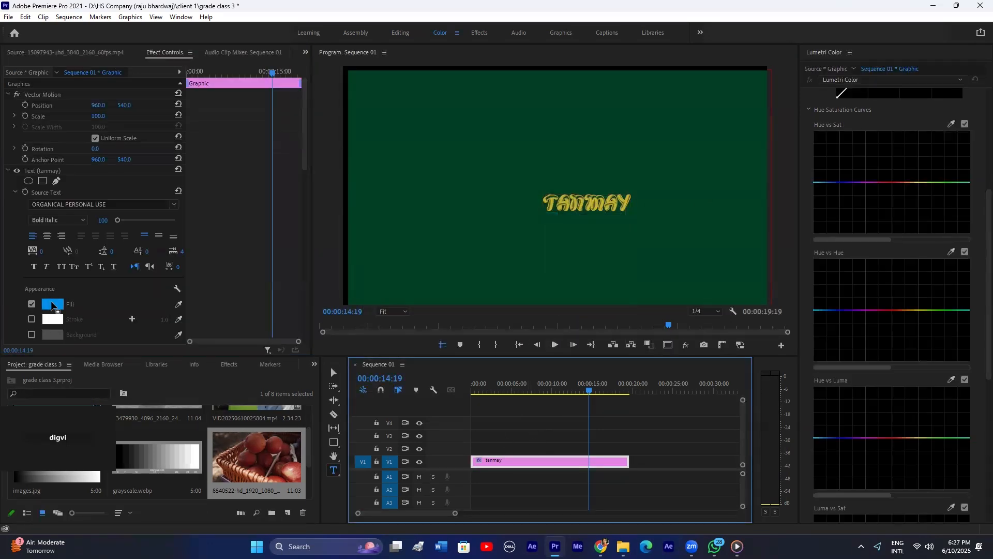
click(53, 304)
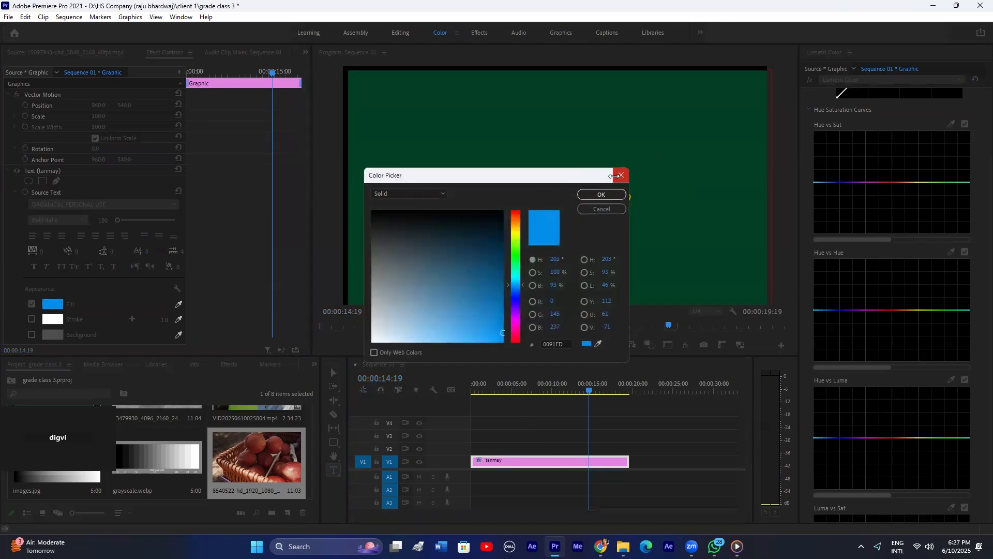
click(621, 175)
Step: Set the name text's fill to blue 3081CC and delete the stray empty text layer from the graphic
click(543, 203)
click(543, 204)
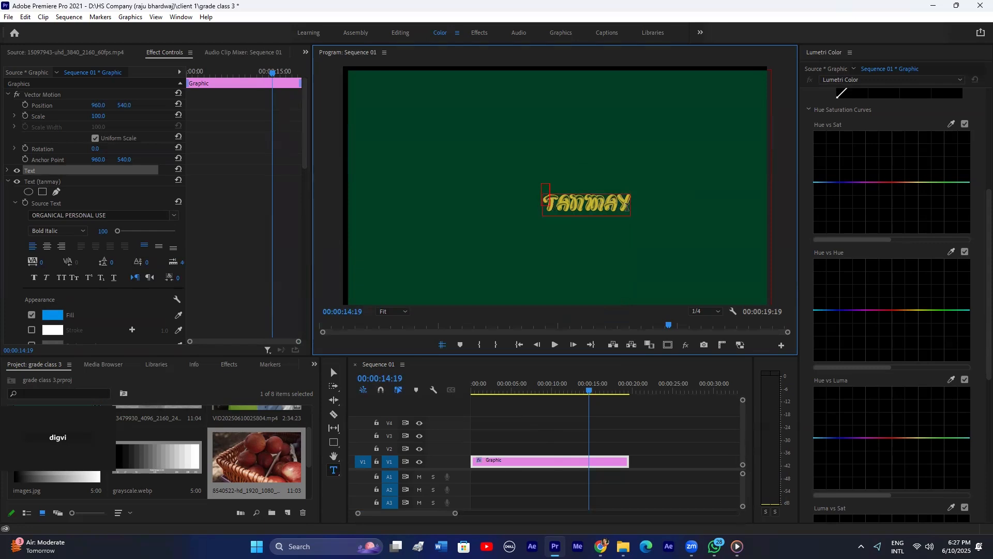
double_click(626, 207)
click(52, 314)
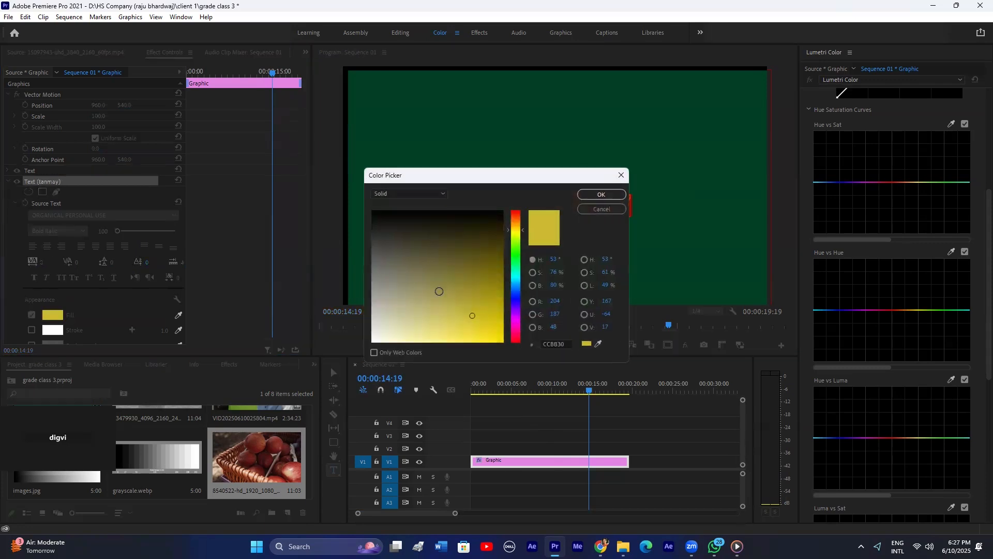
click(514, 288)
click(601, 195)
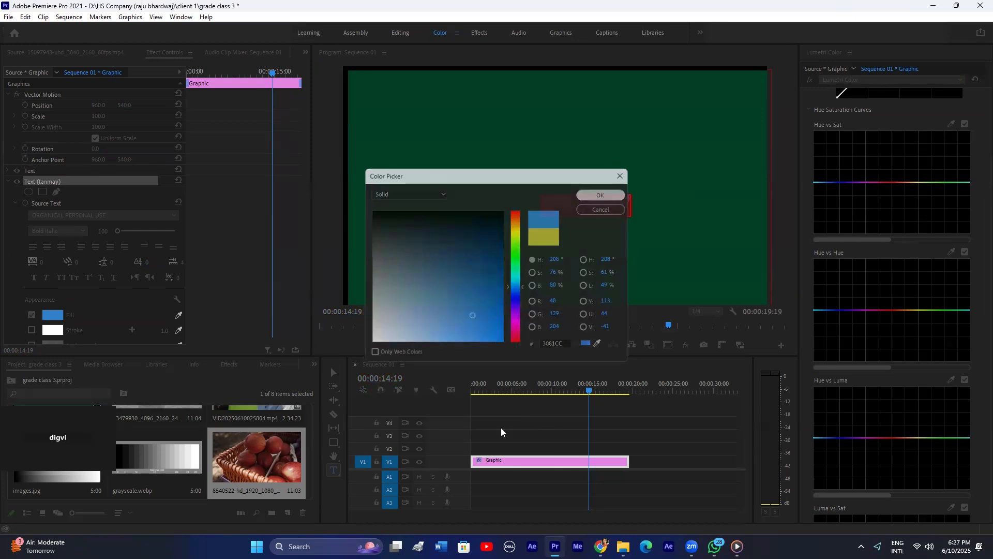
click(512, 432)
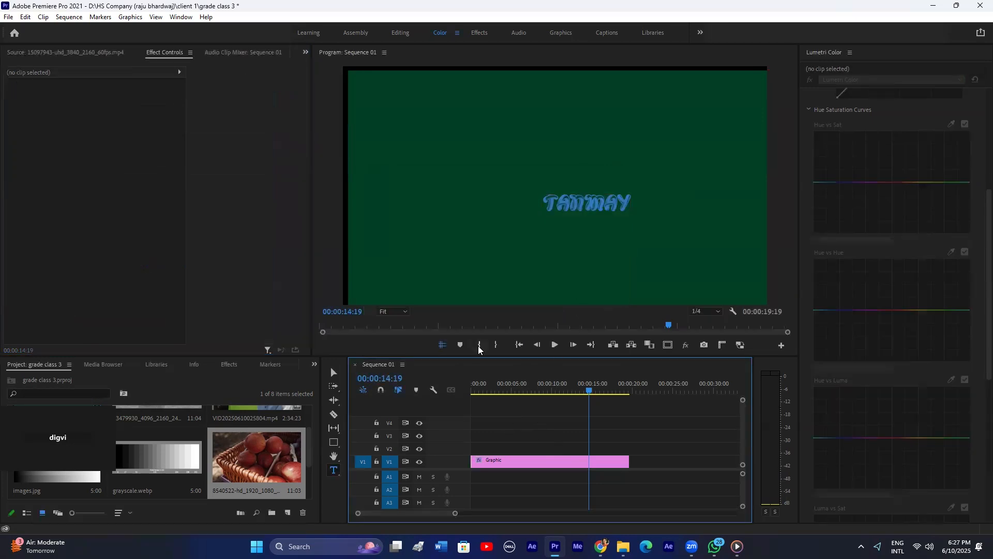
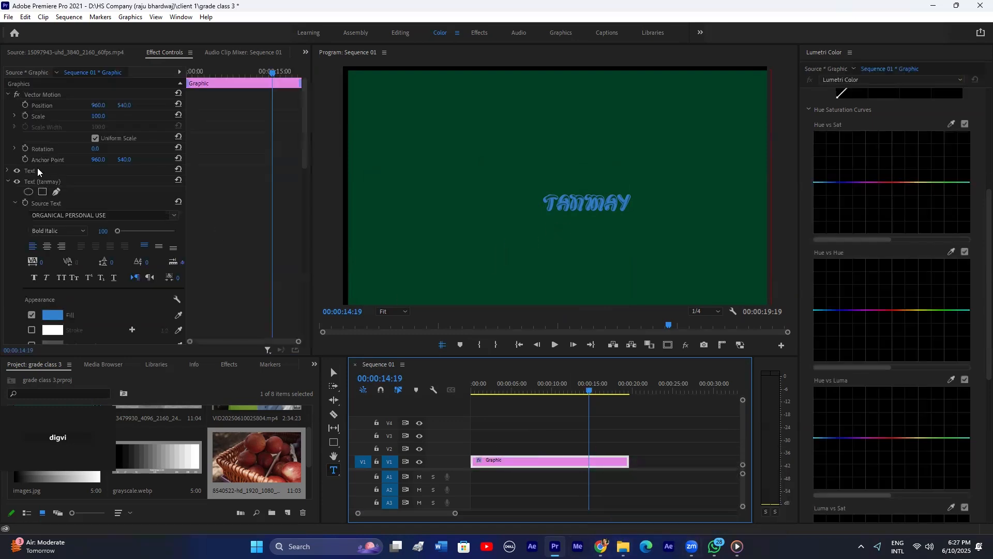
click(37, 170)
key(Delete)
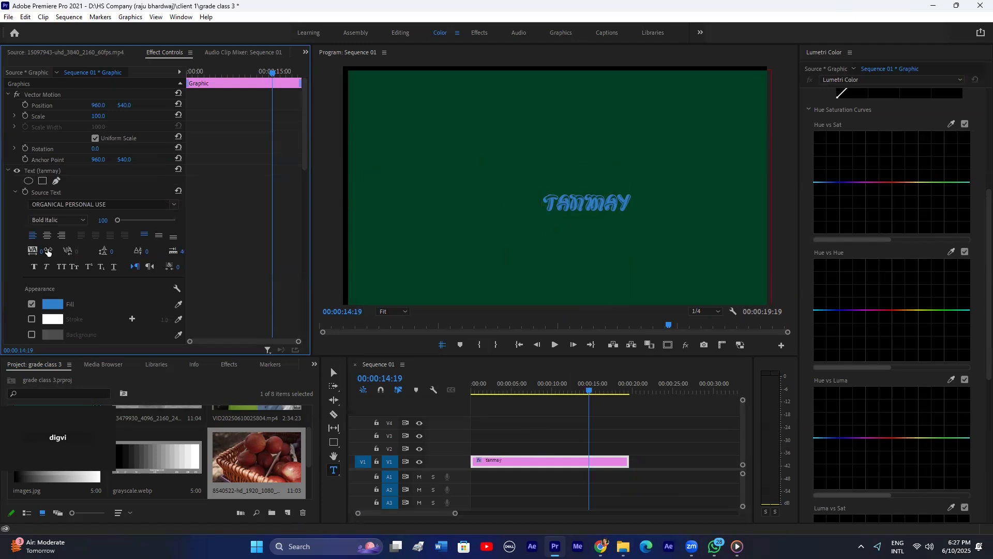
Step: Pick the darker blue 10528F for the name text's fill and select its hex code
click(52, 303)
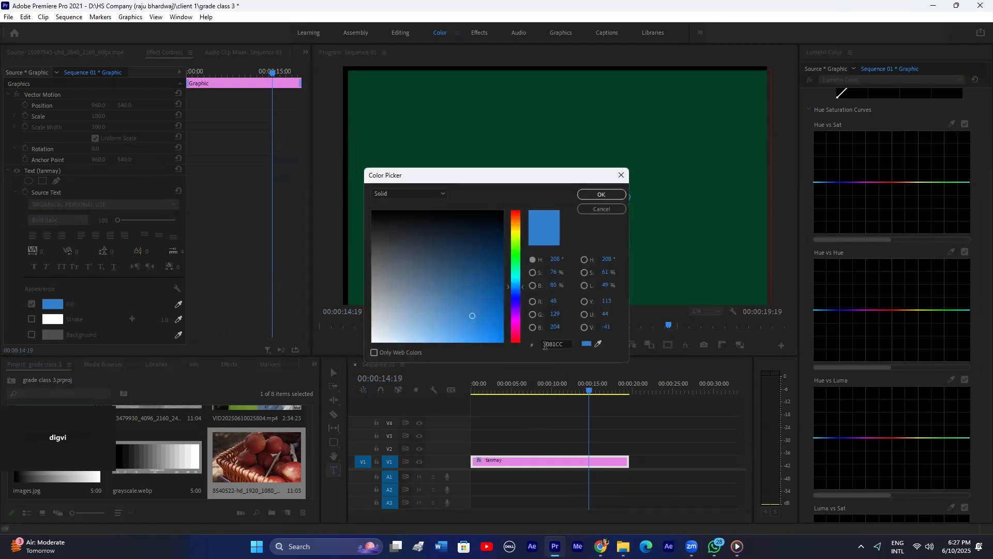
drag(481, 315, 489, 283)
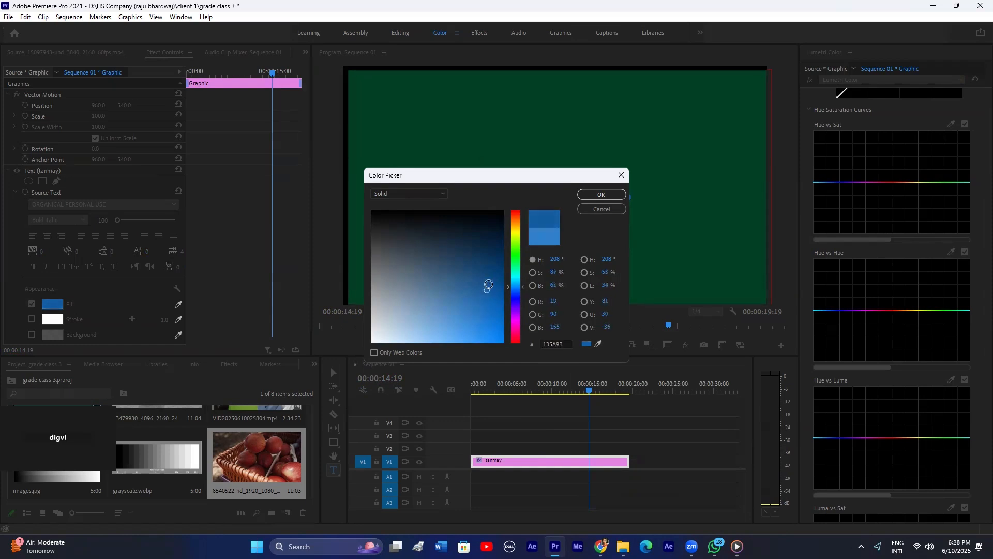
click(565, 344)
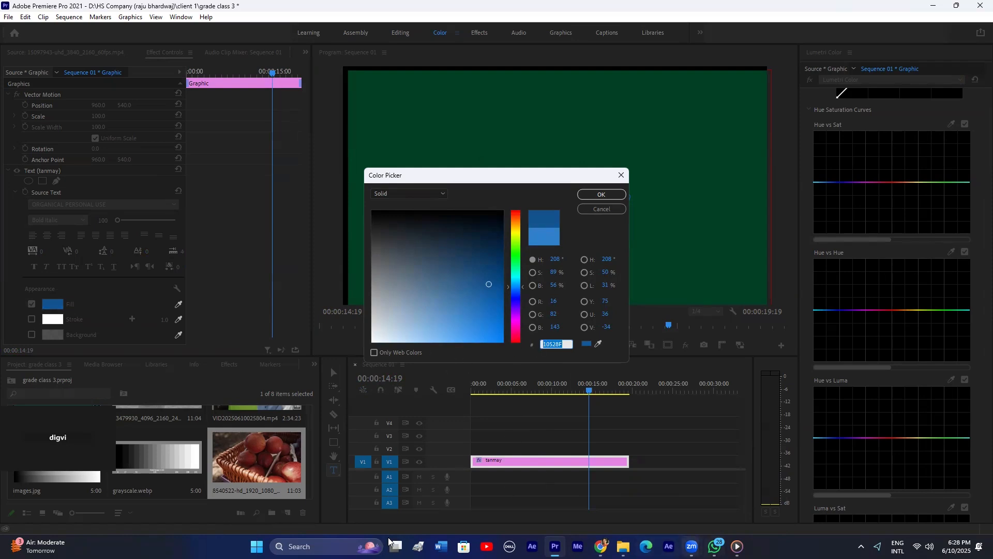
Step: Switch to Chrome, close the raw footage and color wheel pages, and search for chat gpt to open the OpenAI site
click(600, 546)
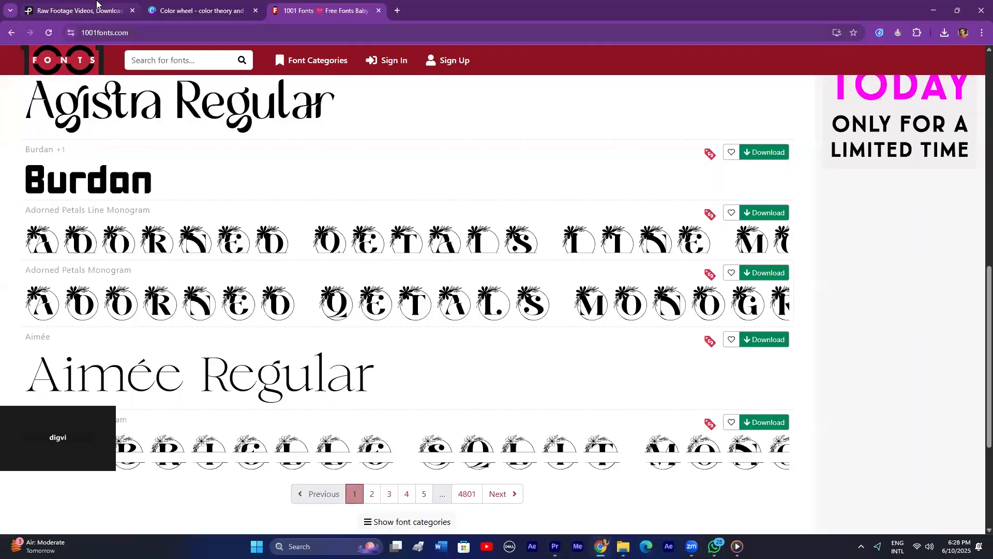
click(132, 10)
click(132, 10)
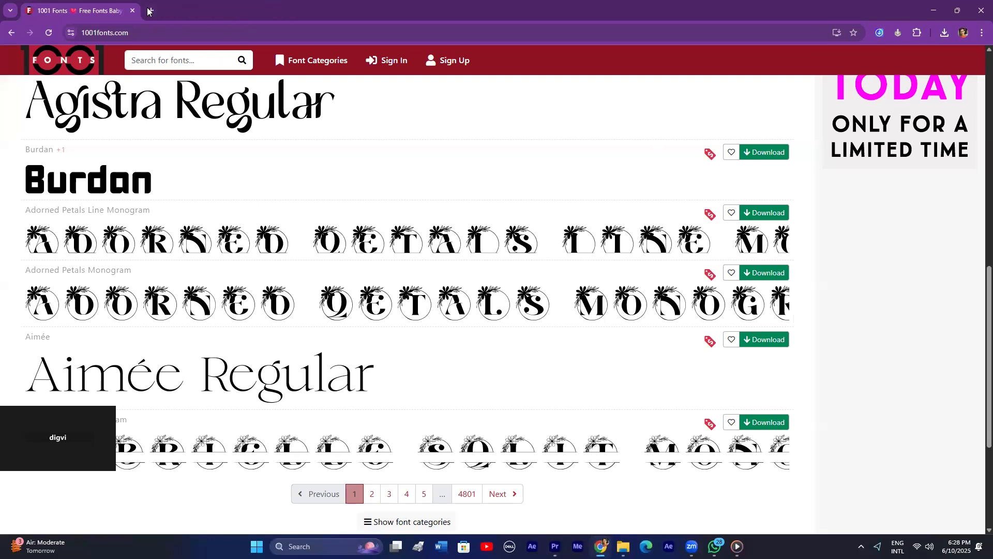
click(149, 10)
click(376, 210)
text(chat gpt)
key(Return)
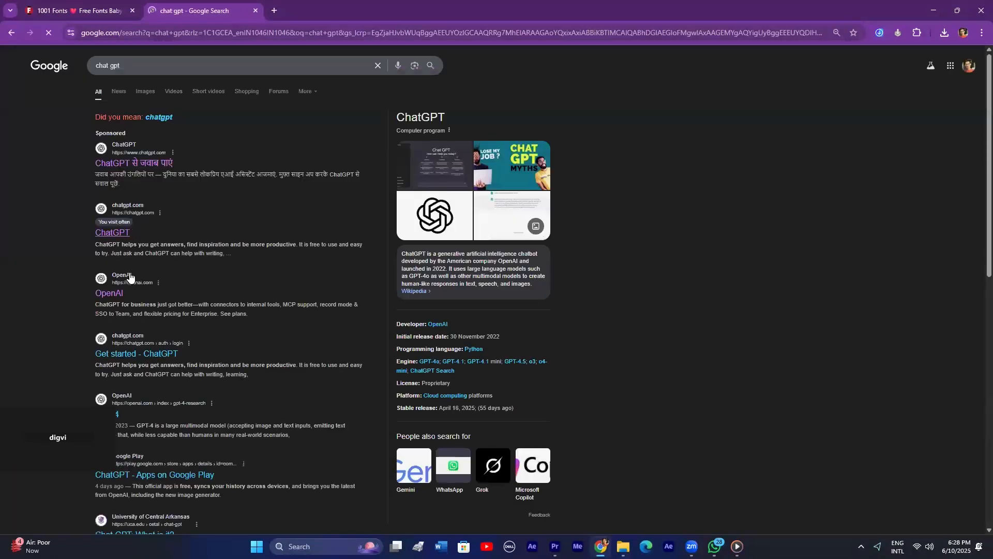
click(109, 293)
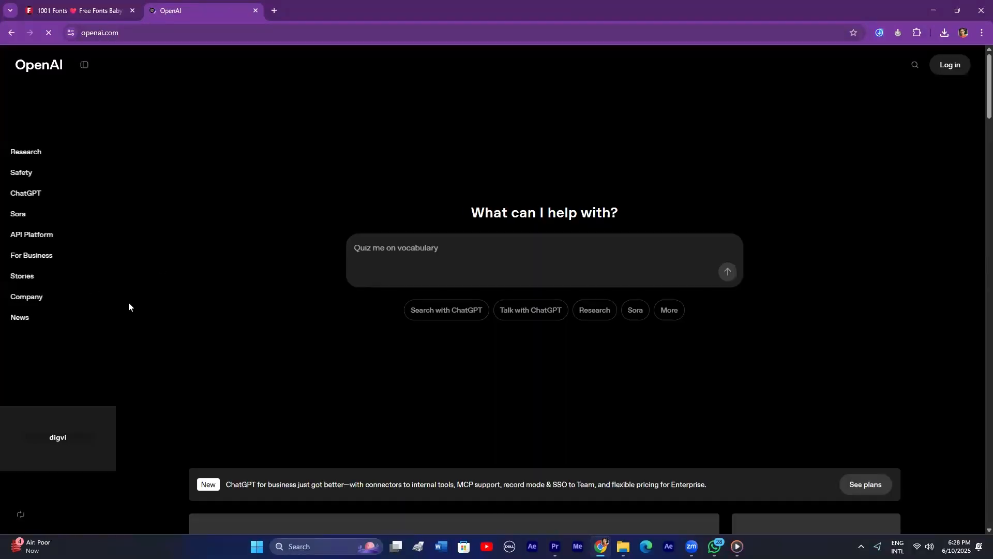
Step: Enter the trial text fdg in OpenAI's prompt, and open ChatGPT from the site's ChatGPT overview page
click(420, 256)
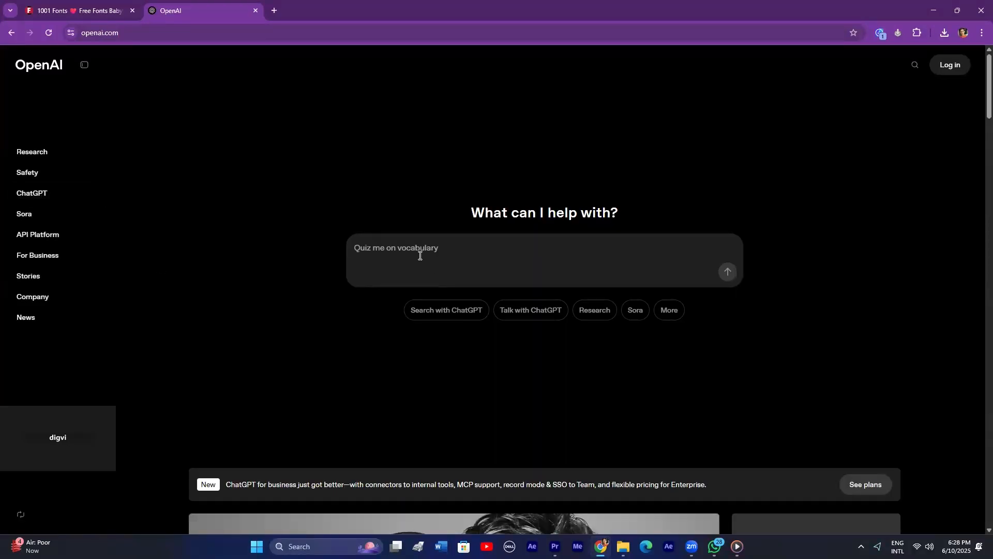
text(fdg)
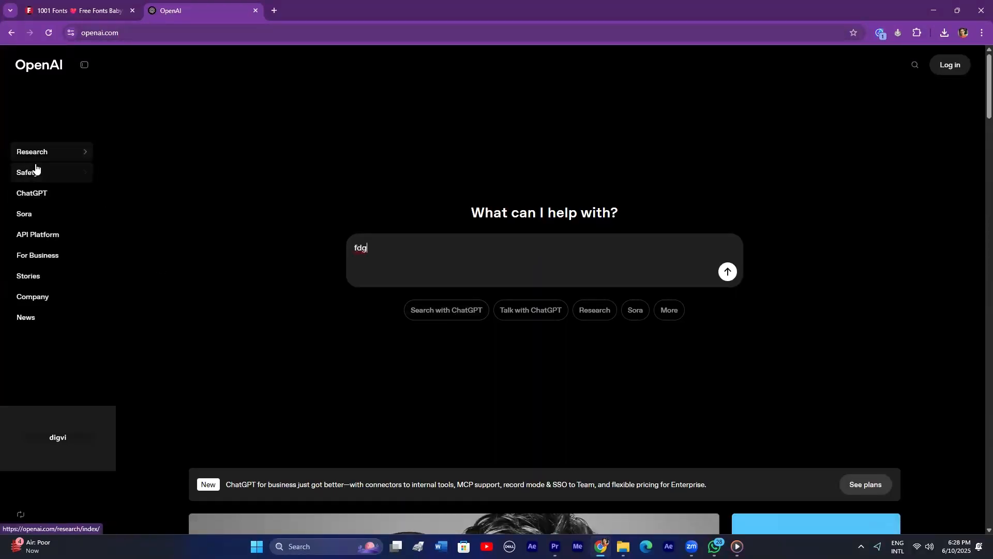
click(33, 196)
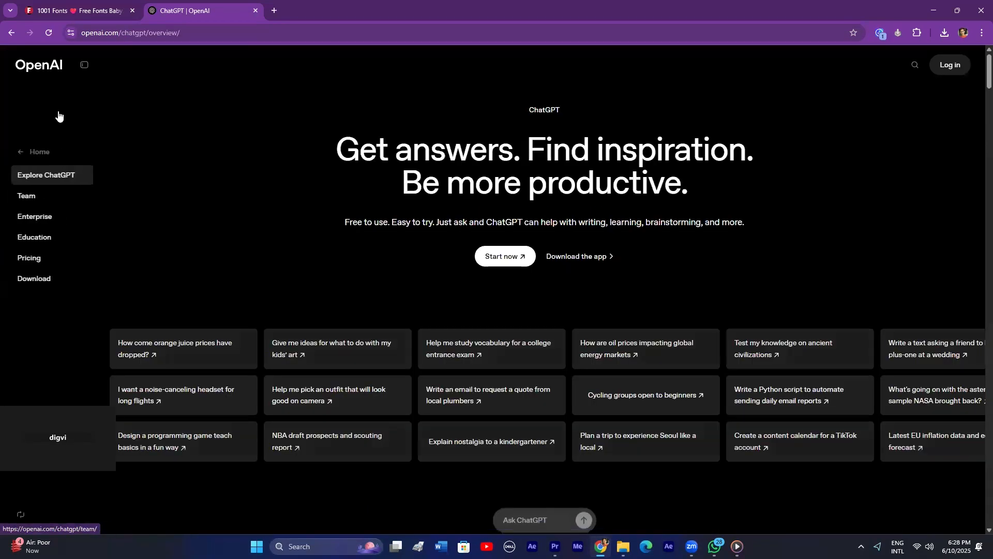
click(502, 256)
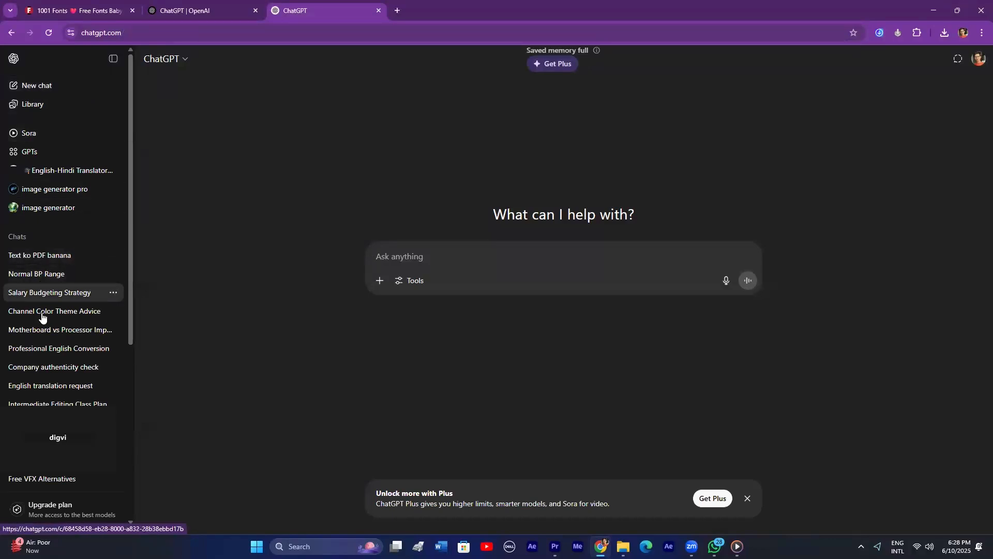
Step: Look through the earlier conversations in ChatGPT's chat history and return to Premiere Pro
scroll(40, 352, down, 1)
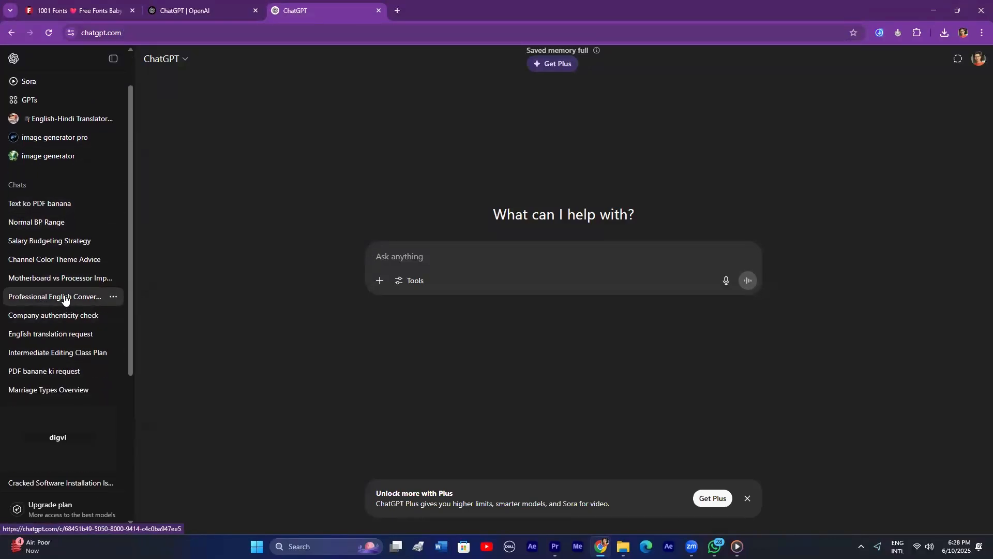
scroll(44, 326, down, 2)
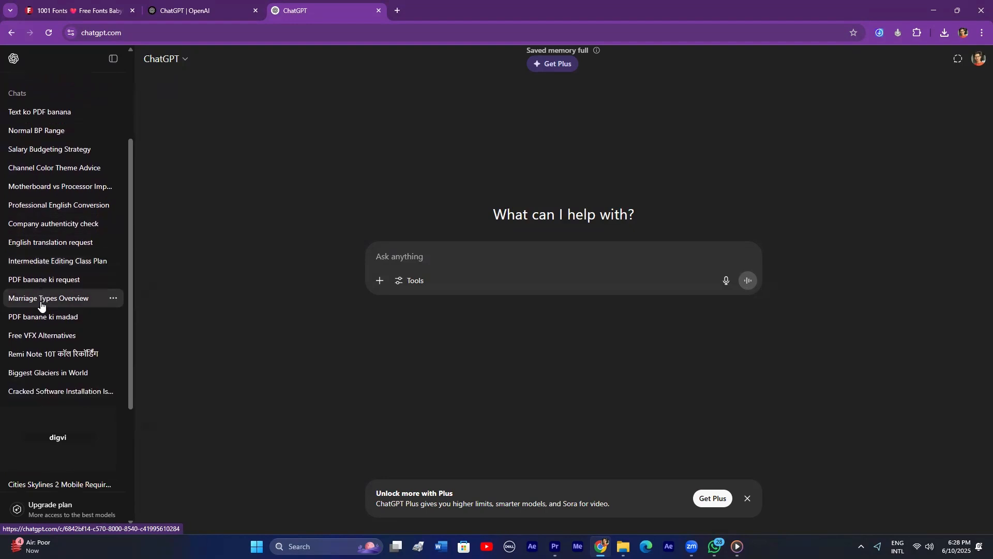
scroll(41, 306, down, 2)
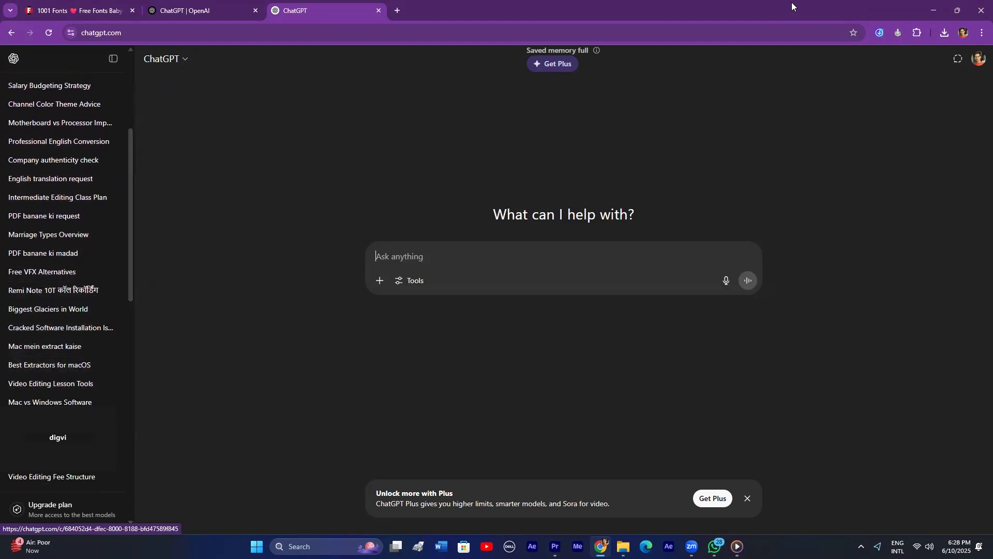
click(934, 10)
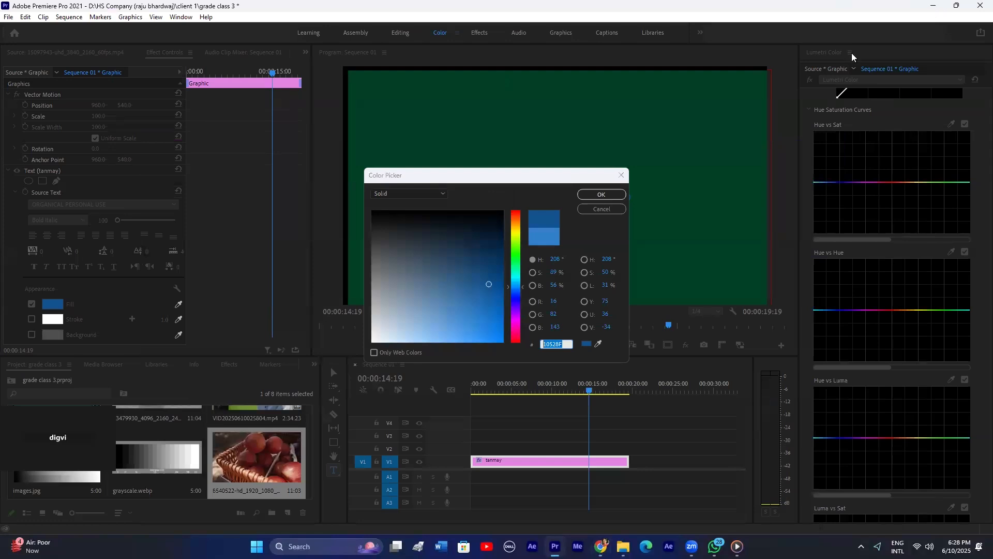
Step: Accept the 10528F fill for the name text and clear away Premiere Pro and Media Player to reach File Explorer
click(601, 195)
click(933, 6)
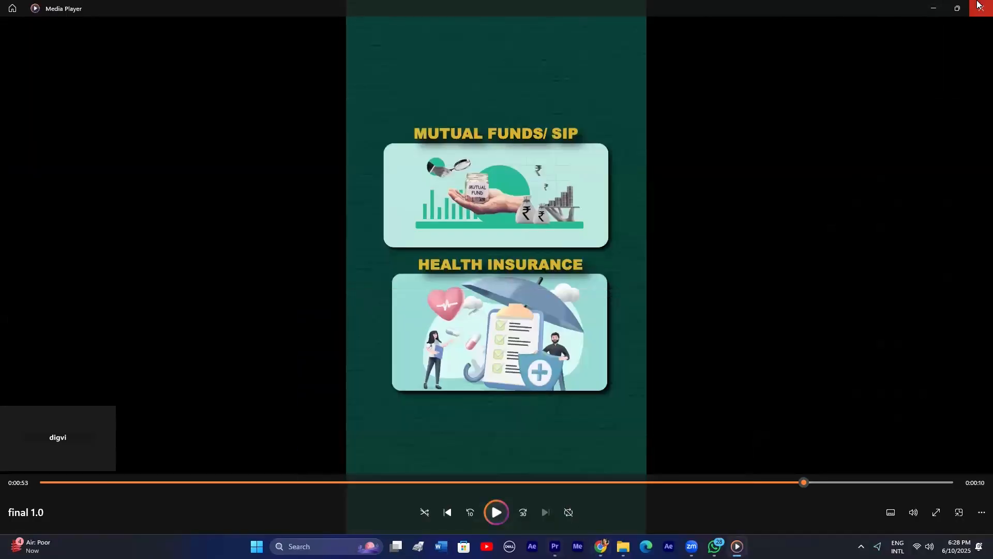
click(957, 8)
click(943, 71)
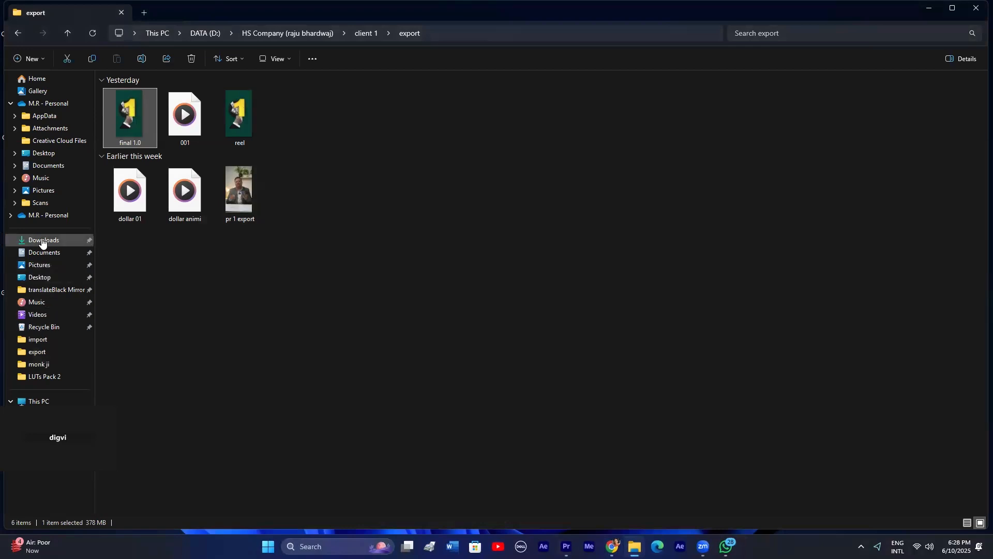
Step: Browse the DATA (D:) drive to the fonts & color folder inside the HS Company client 1 folder
click(37, 401)
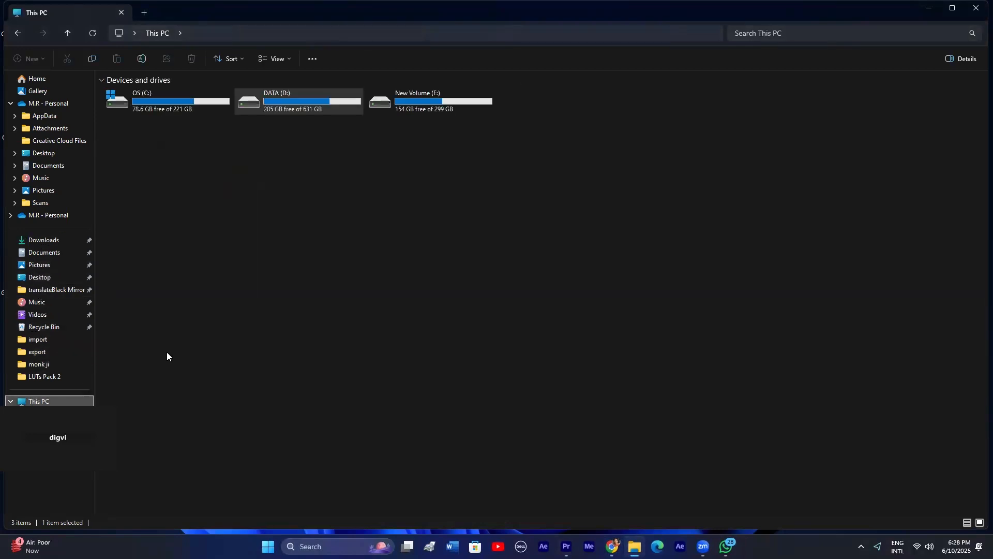
double_click(290, 101)
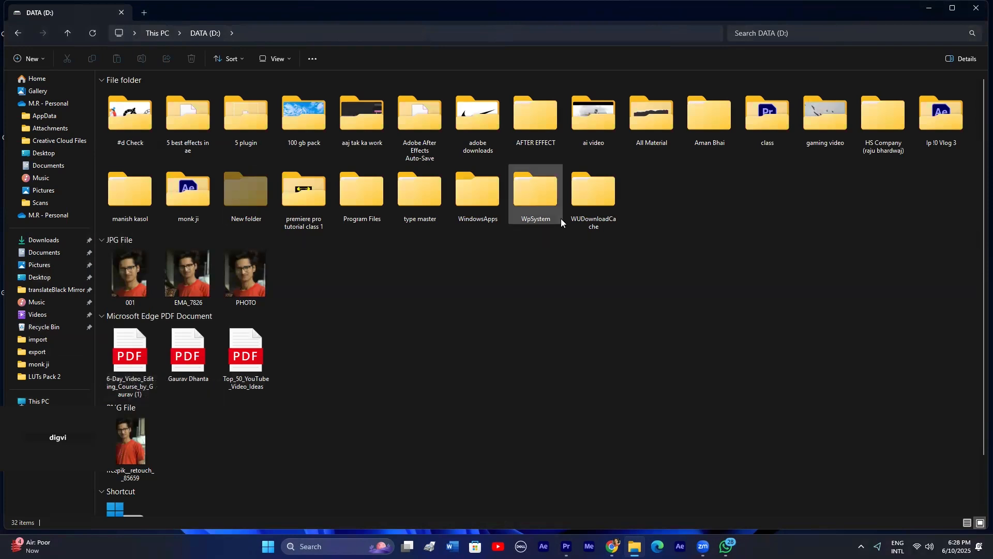
double_click(878, 122)
double_click(142, 89)
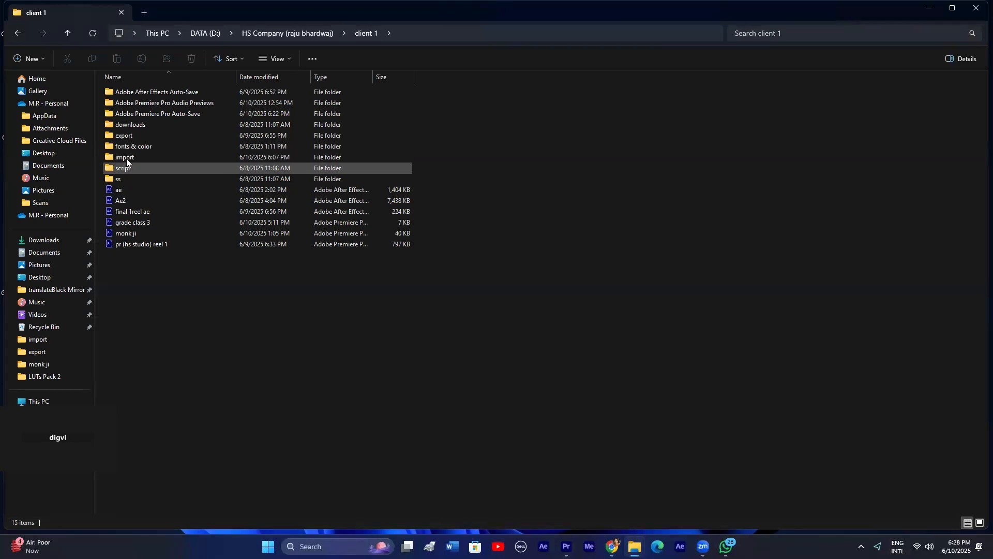
double_click(132, 146)
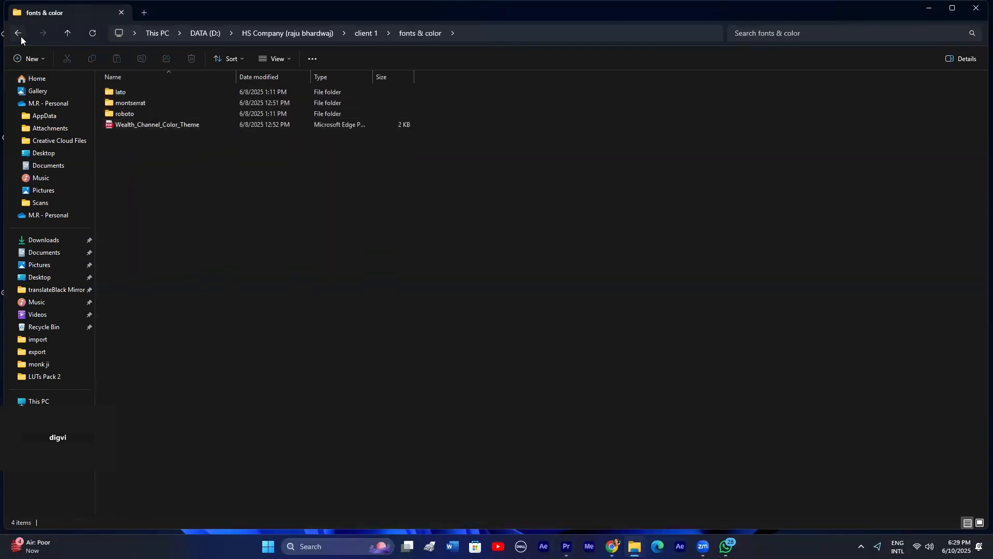
Step: View the lato folder's font files as large thumbnails and return to the fonts & color folder
click(980, 522)
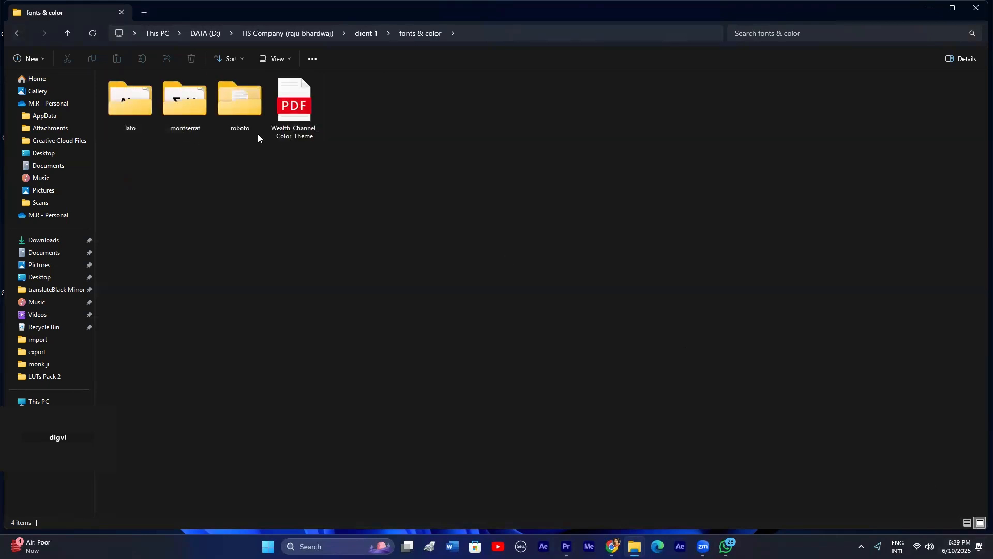
click(141, 110)
double_click(141, 110)
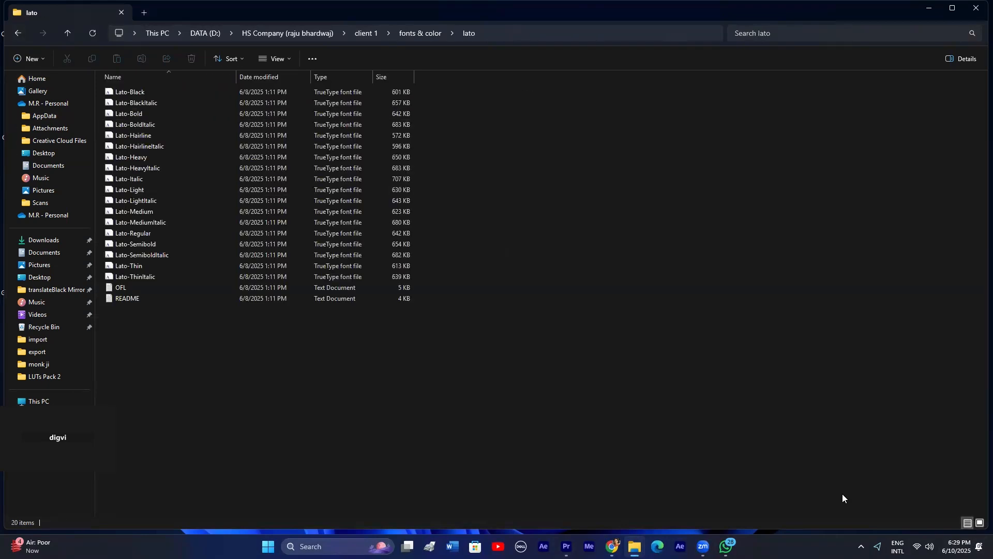
click(979, 522)
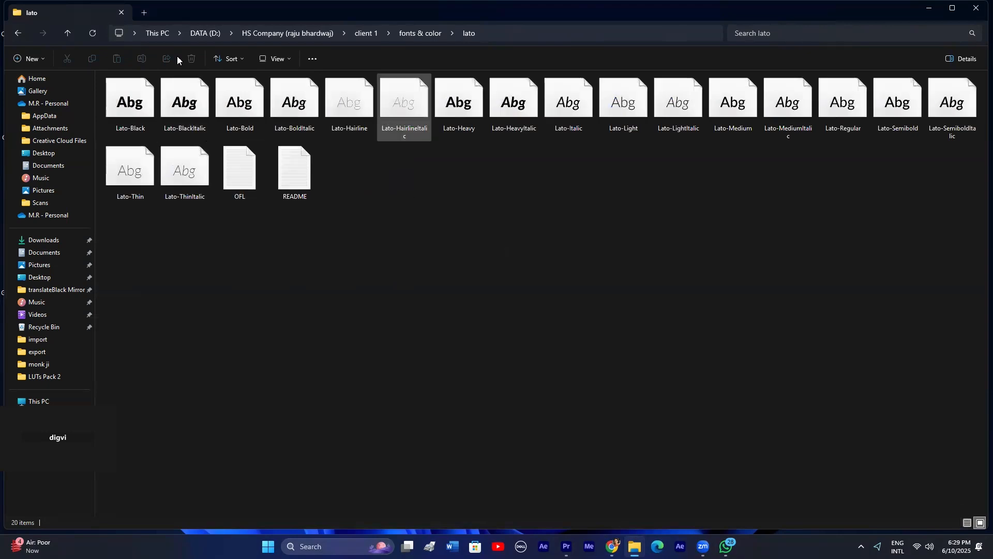
click(16, 33)
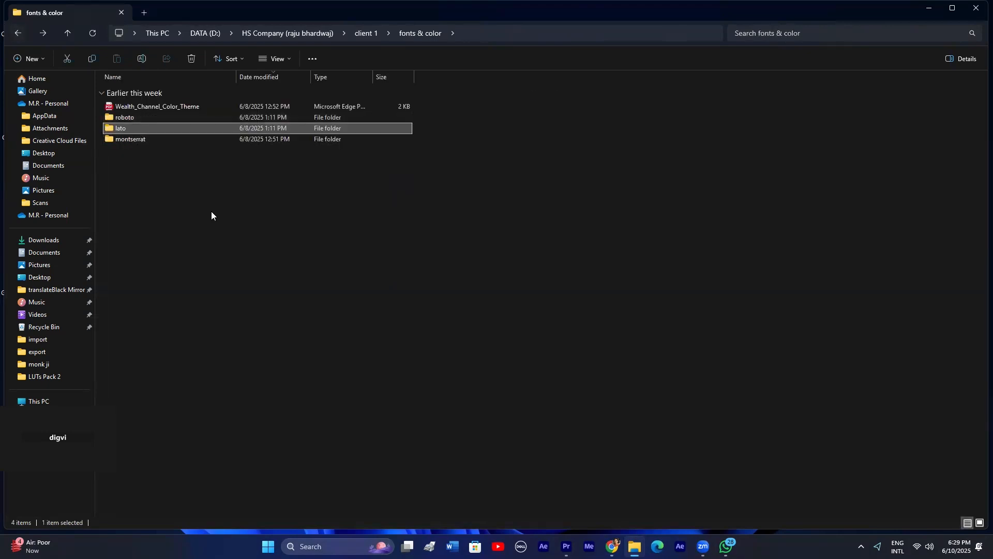
Step: Open the Wealth_Channel_Color_Theme PDF to read its hex codes, and switch back to File Explorer
double_click(134, 105)
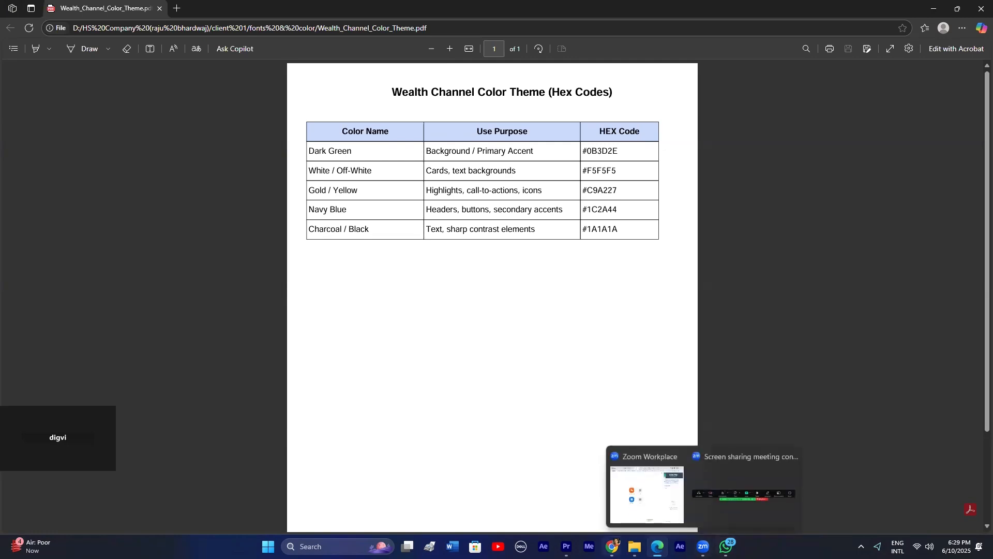
mouse_move(635, 546)
click(634, 491)
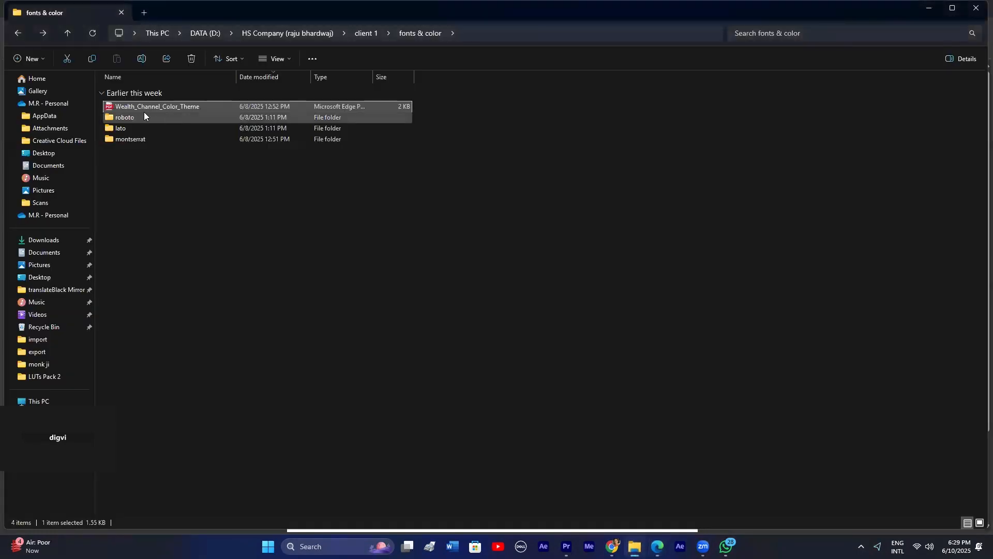
Step: Install the Roboto-Black font from the roboto folder and close its font preview
click(18, 34)
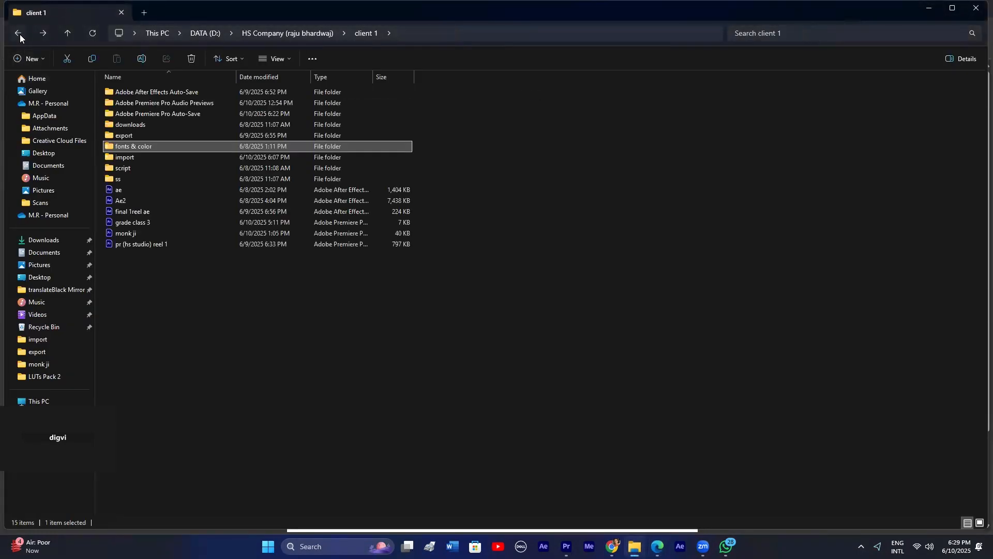
double_click(141, 146)
double_click(131, 117)
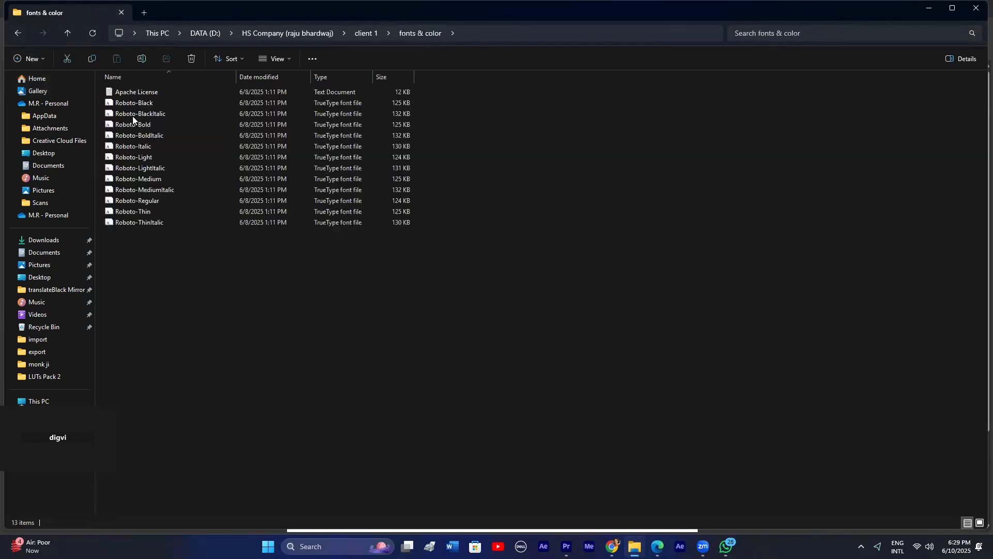
double_click(156, 102)
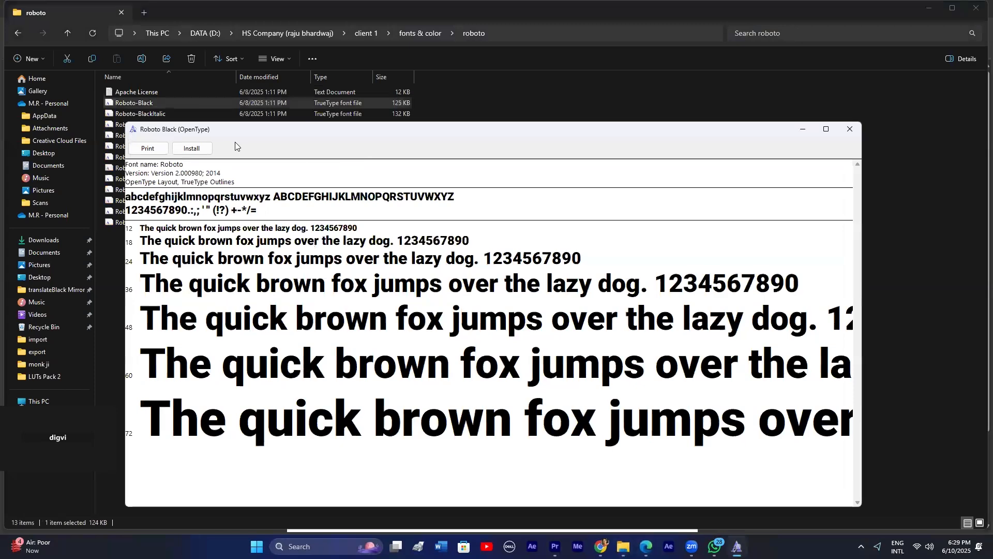
click(192, 149)
click(850, 129)
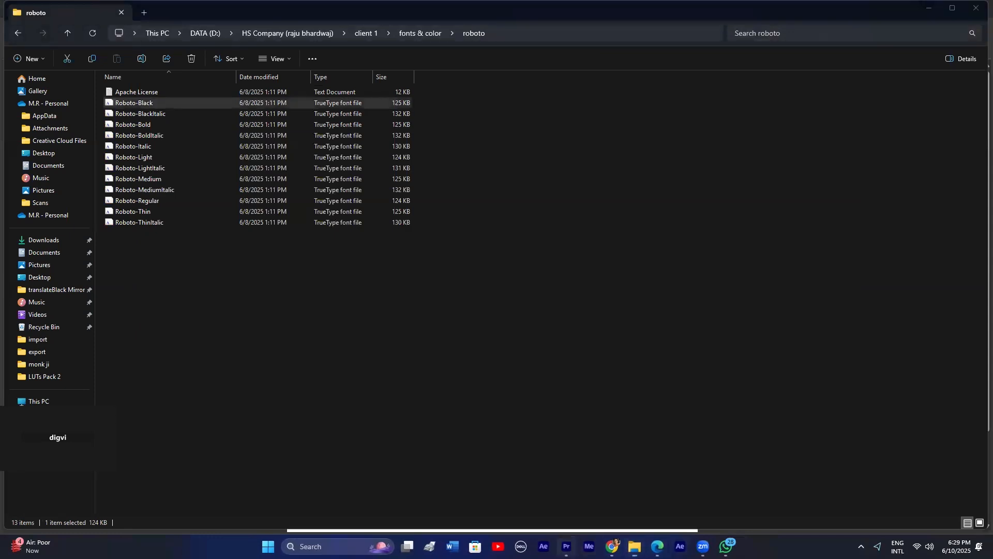
Step: Switch to Premiere Pro and set the name text's font to Montserrat Regular
click(566, 546)
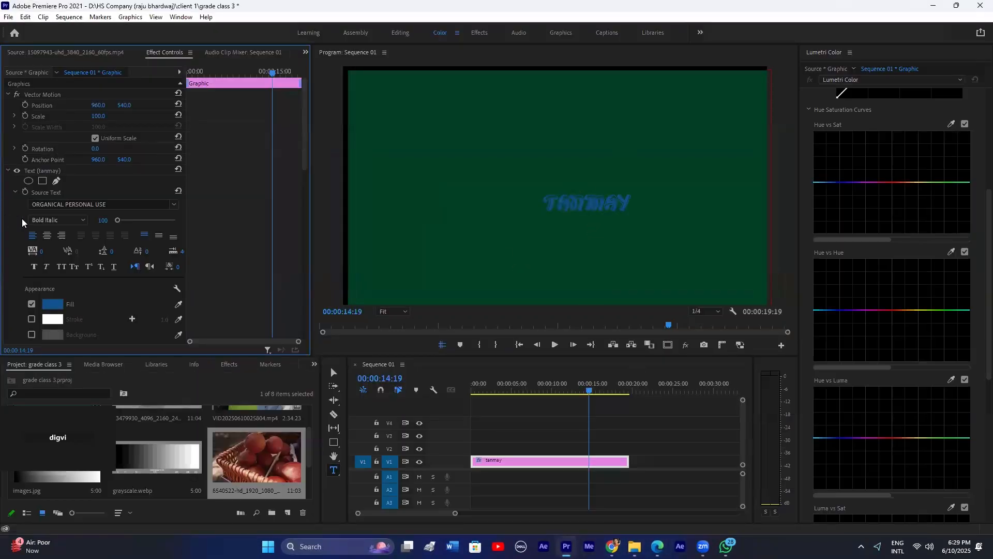
click(112, 202)
text(mon)
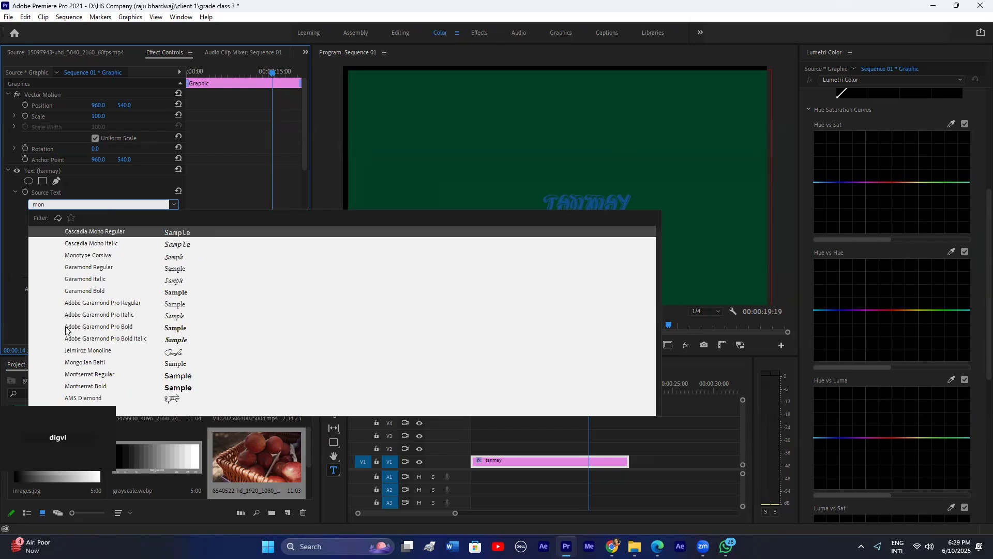
click(91, 375)
Step: Replace the name text with Monstrat and apply faux bold to it
drag(543, 202, 664, 213)
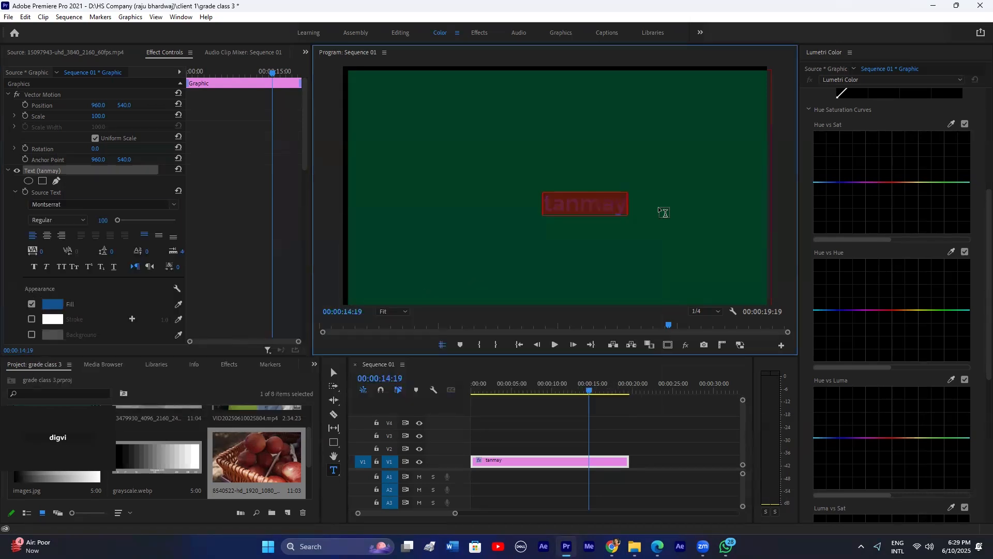
text(Monstrat)
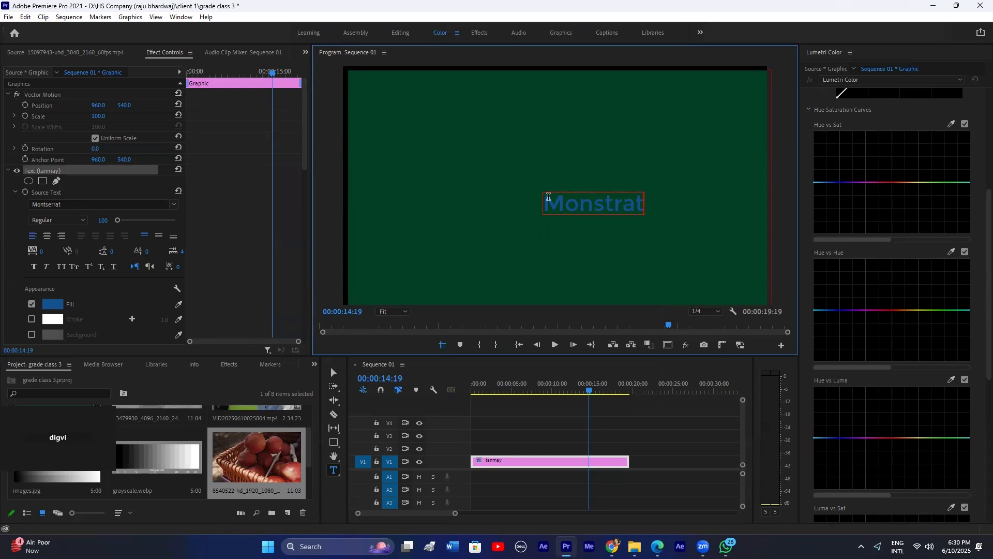
drag(547, 198, 762, 212)
click(34, 267)
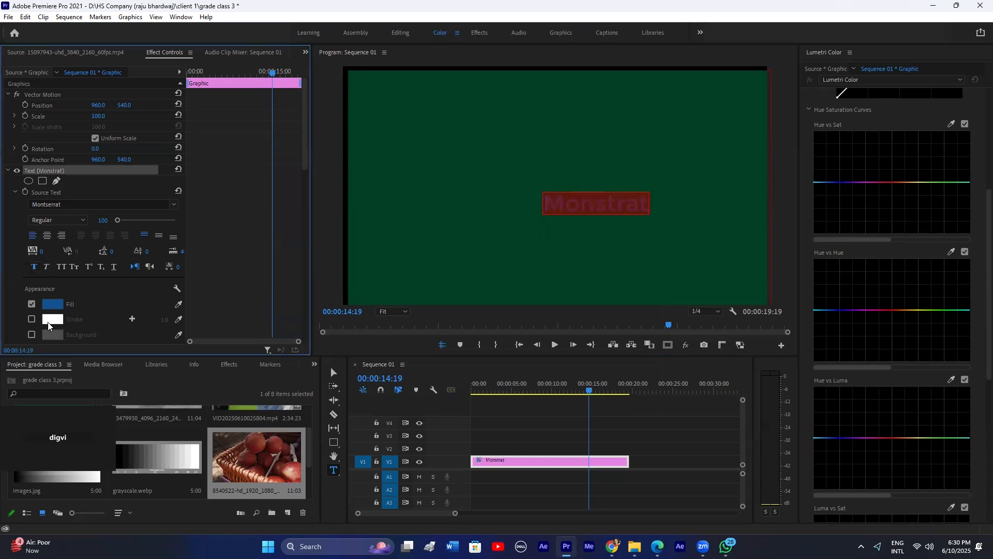
click(501, 395)
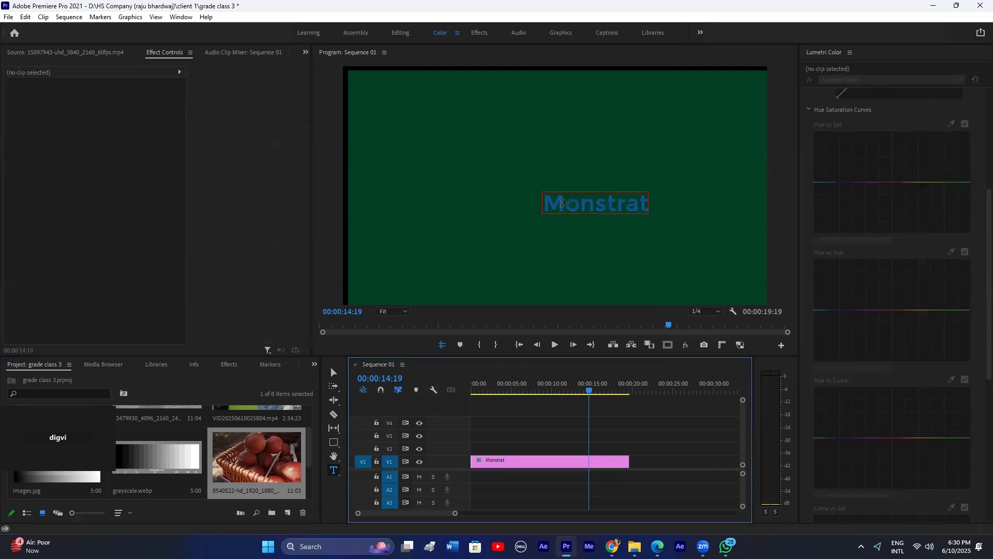
Step: Change the Monstrat text's fill to a golden yellow
drag(548, 201, 702, 203)
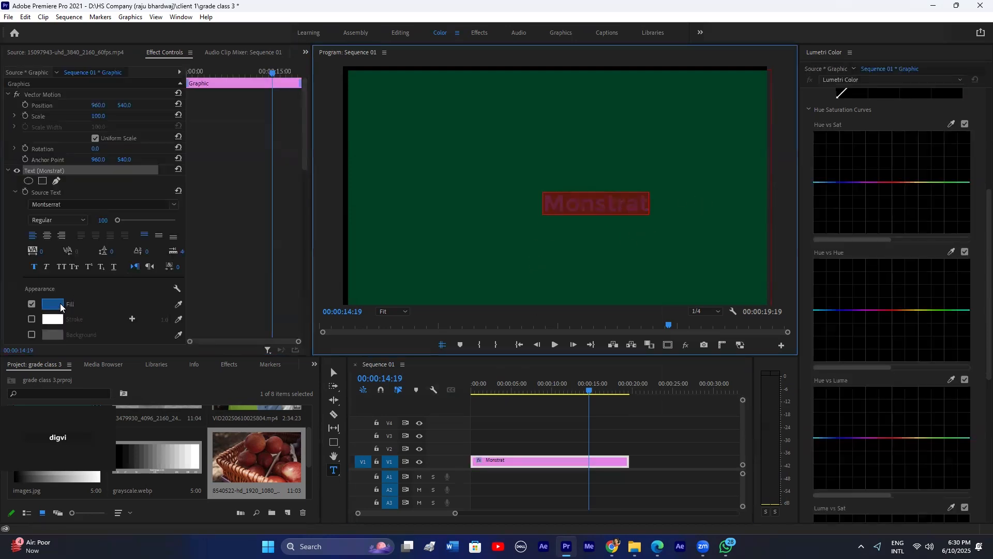
click(59, 305)
drag(517, 251, 515, 228)
drag(494, 288, 495, 317)
click(601, 194)
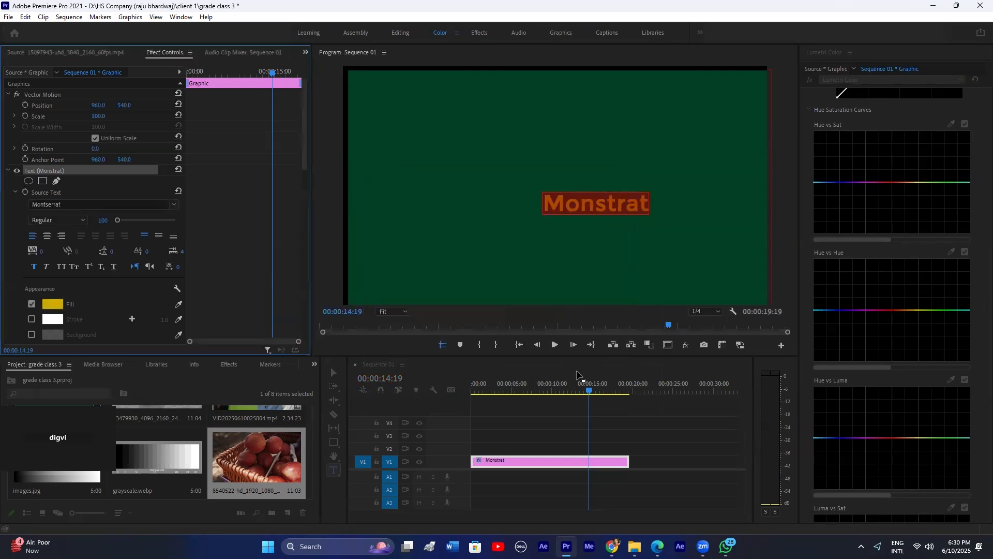
click(542, 207)
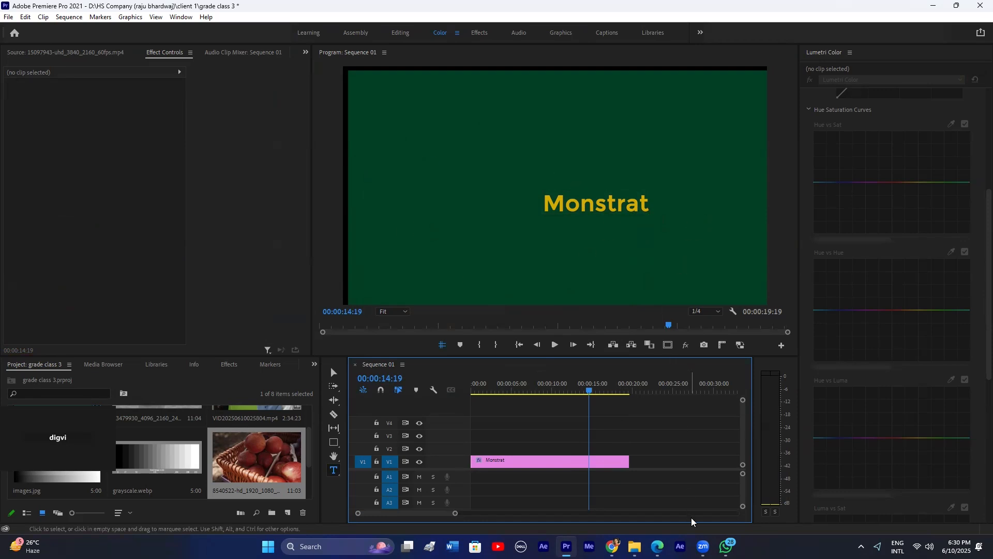
Step: Glance at the roboto folder, and scale the whole Monstrat graphic clip to 159
click(634, 546)
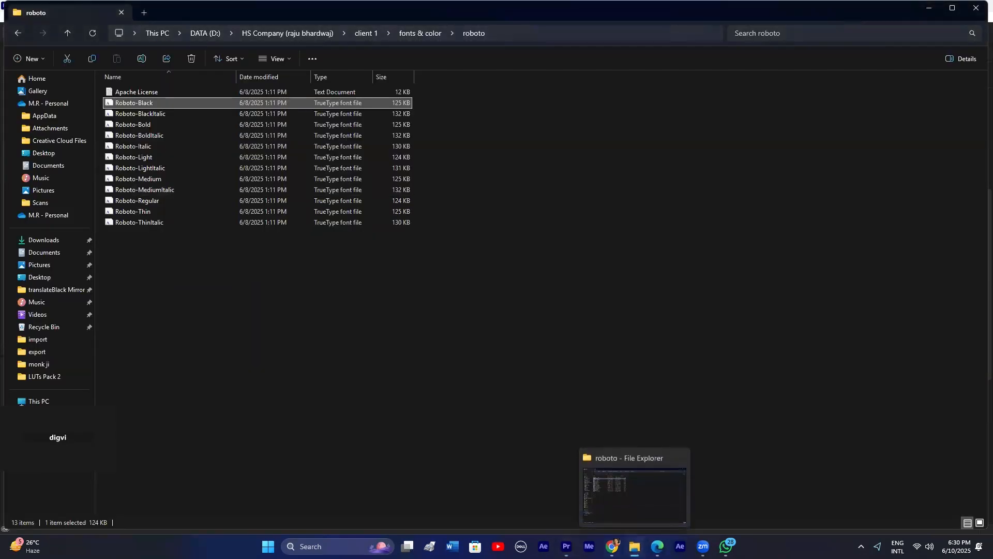
click(634, 546)
click(534, 461)
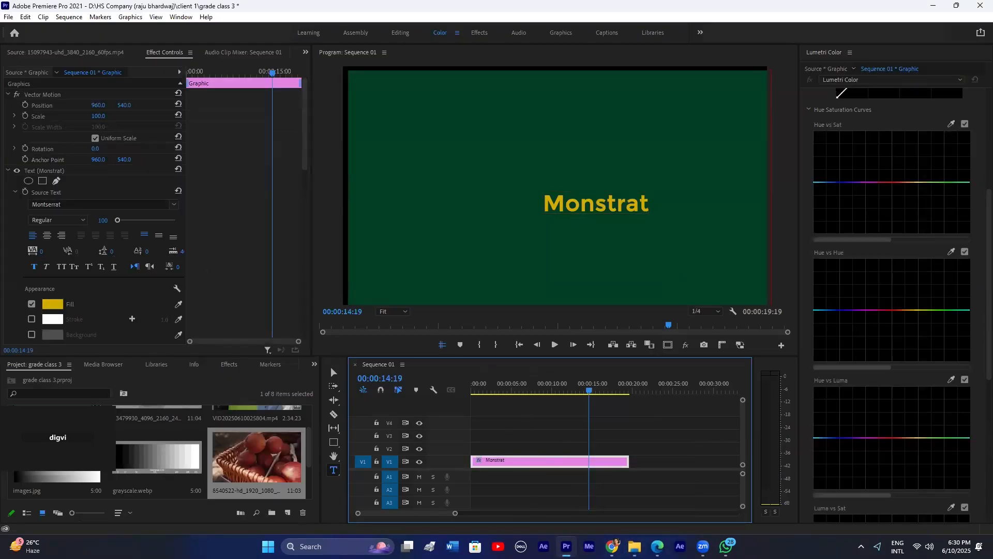
drag(98, 116, 128, 116)
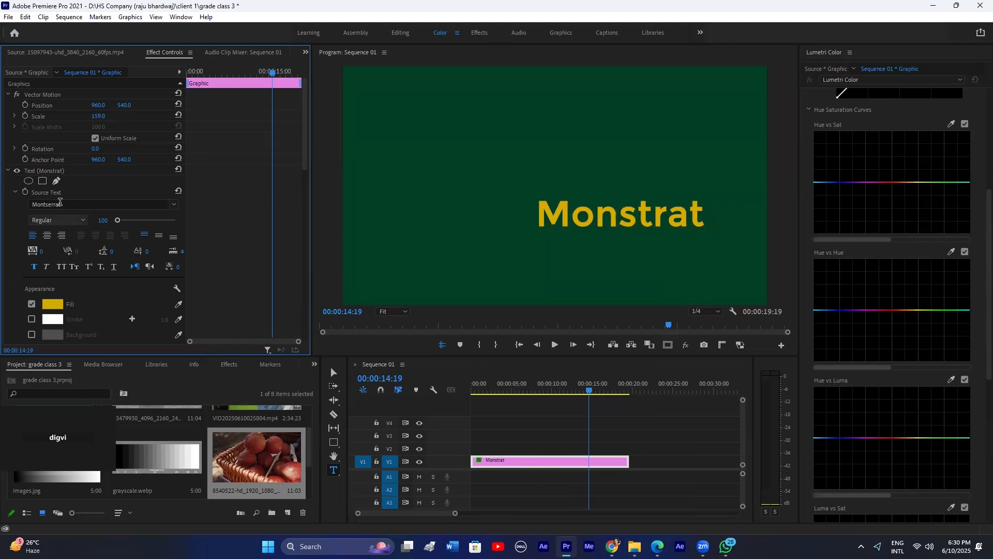
Step: Delete the Monstrat text layer from the graphic, keeping the green shape background
click(8, 171)
click(56, 170)
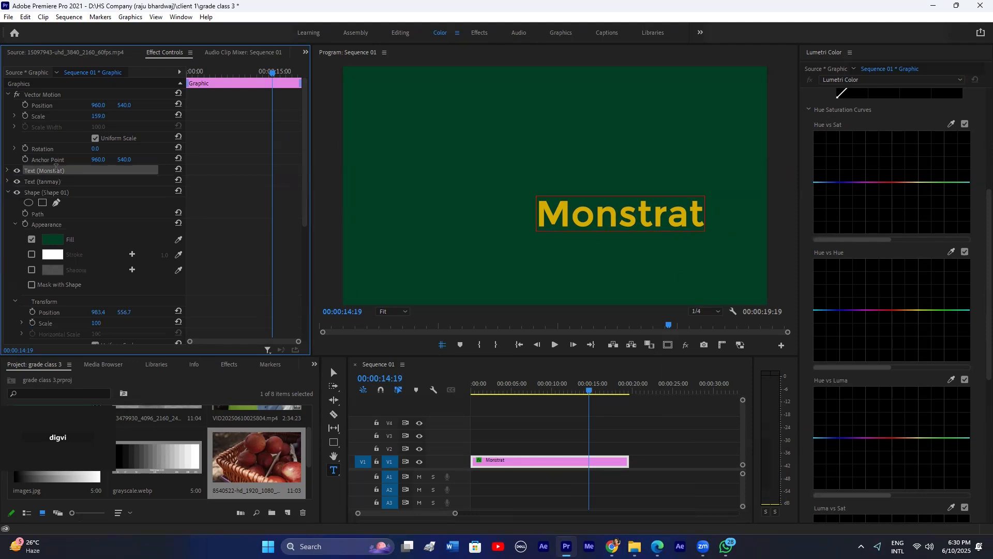
key(Delete)
click(682, 514)
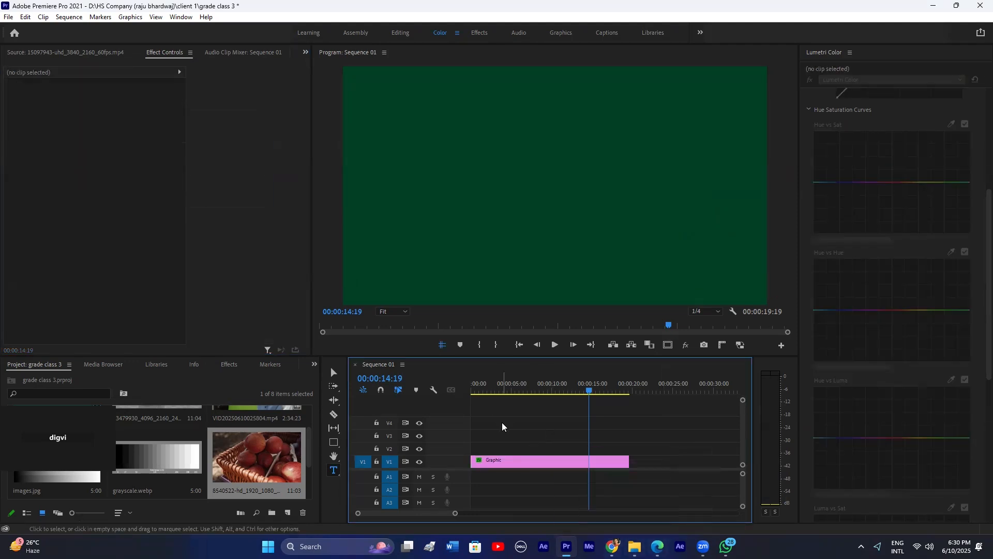
Step: Select the graphic clip on V1, return the playhead to the sequence start and enlarge the timeline scale
click(497, 459)
key(Home)
key(equal)
key(equal)
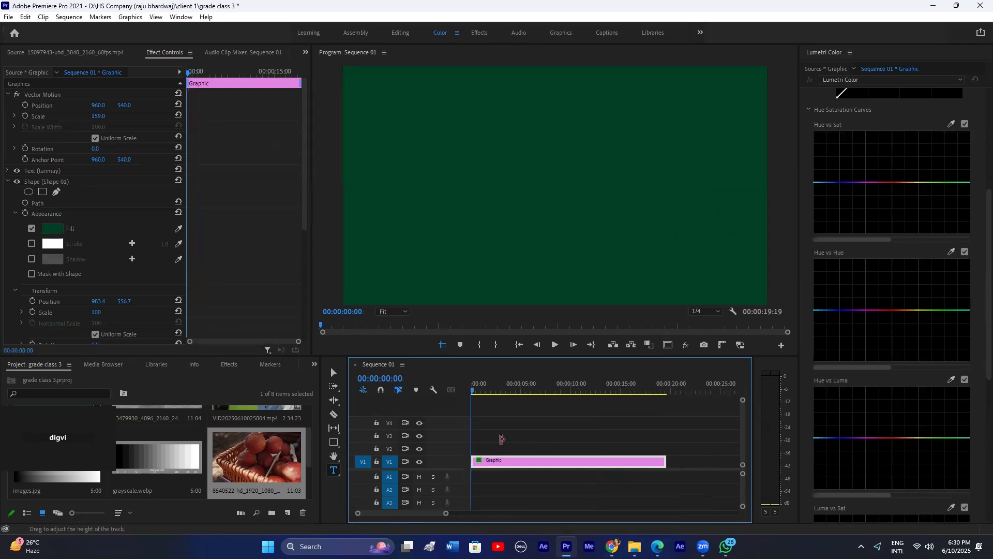
Step: Add a "main kon hun" text layer over the green background at the sequence start
click(489, 426)
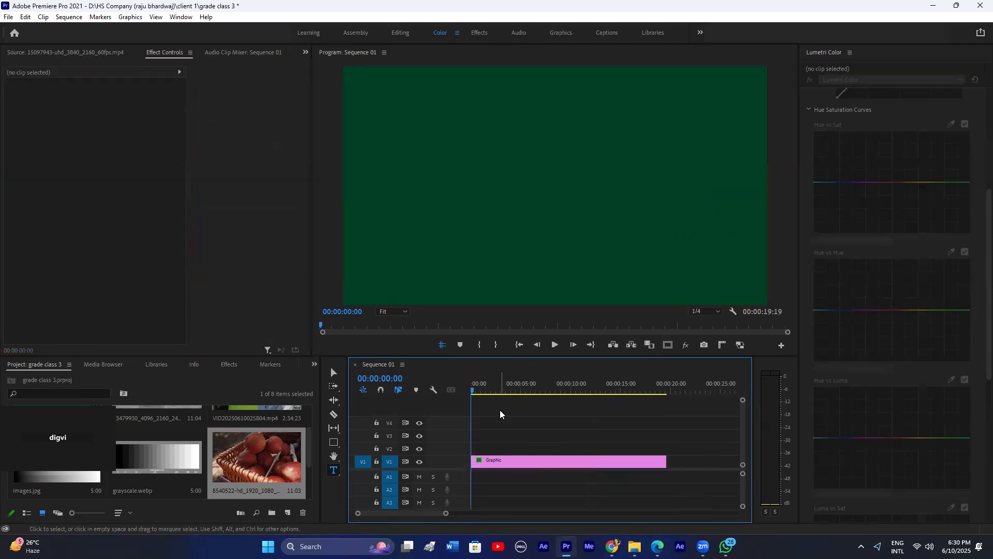
click(532, 223)
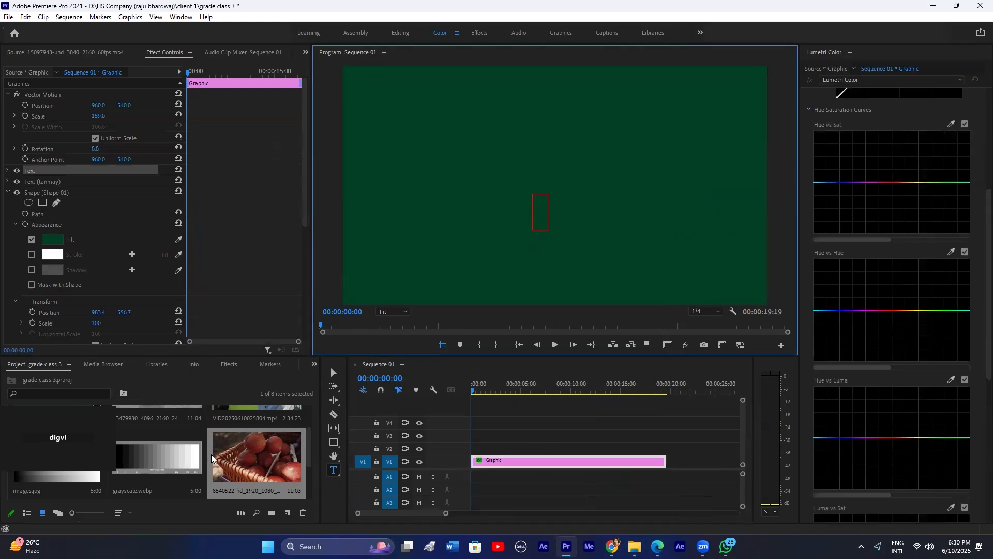
text(main kon)
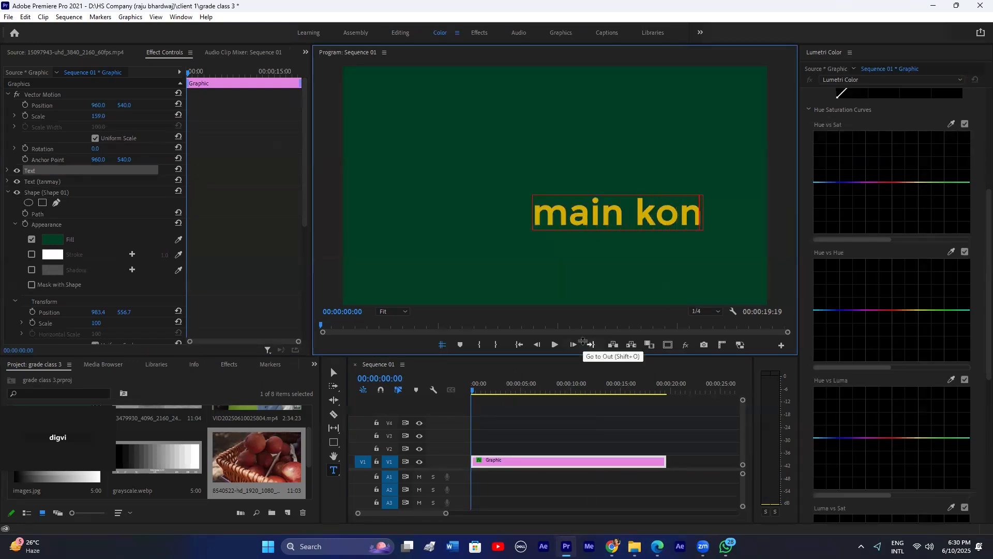
text( hun)
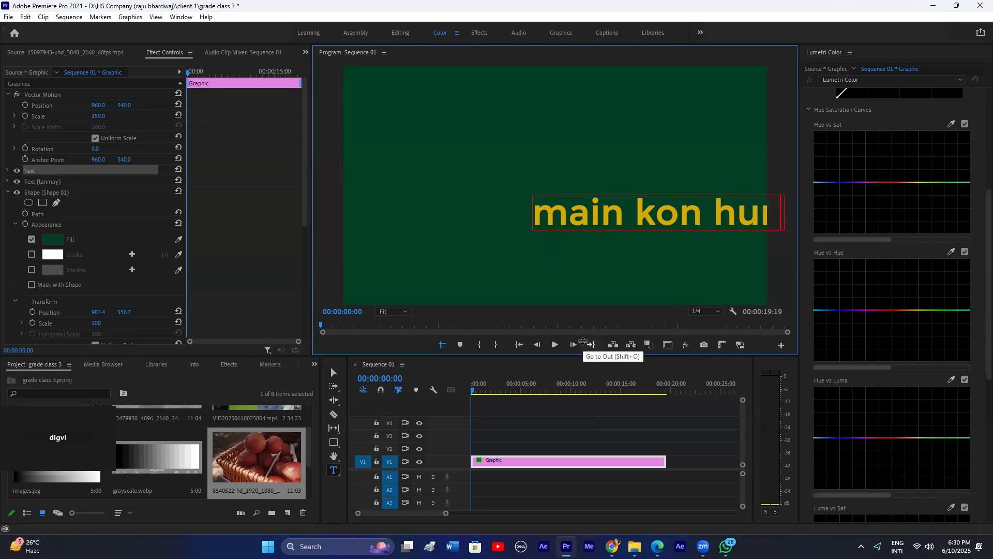
Step: Move the "main kon hun" graphic clip up to V3, and set its horizontal position to 588 and scale to 155
click(486, 448)
drag(490, 461, 492, 436)
drag(98, 105, 127, 116)
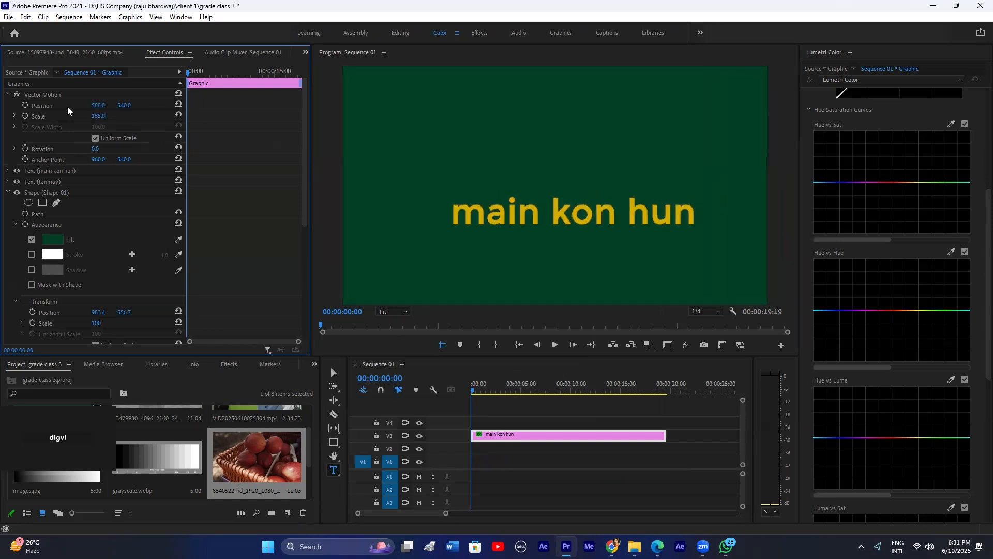
Step: Split the graphic clip at 00:00:01:01 and change the first piece's text to "main insaa hu"
drag(471, 388, 481, 388)
key(c)
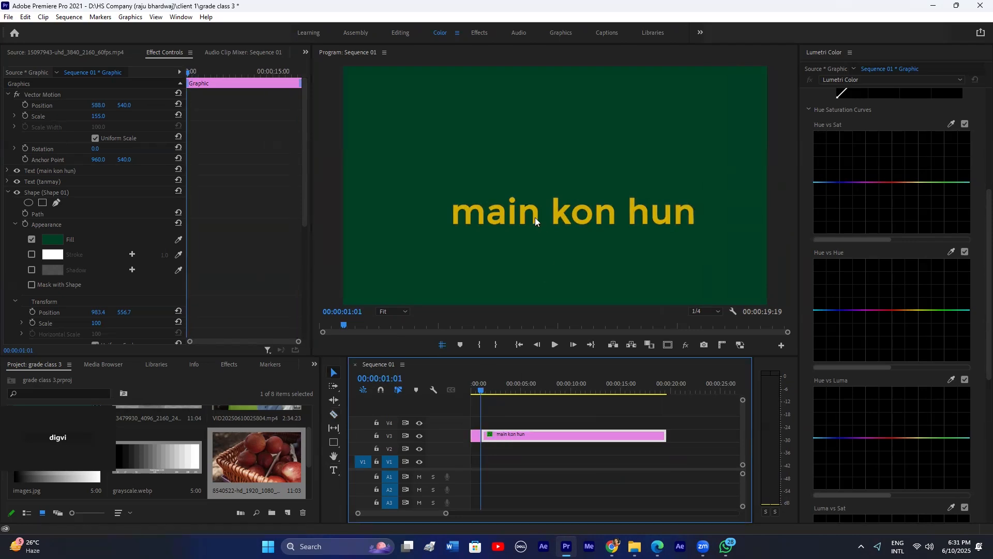
double_click(536, 216)
text(mai)
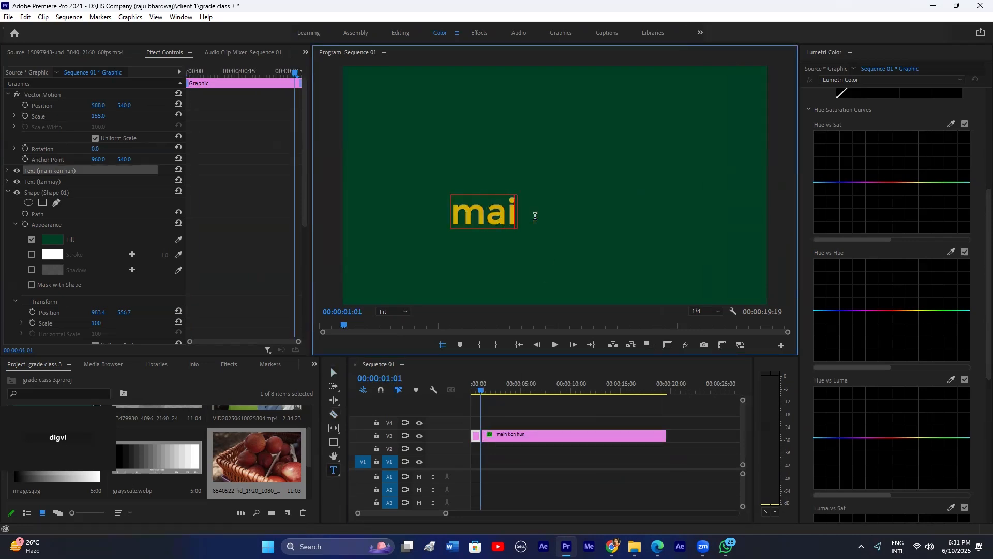
text(n insaa hu)
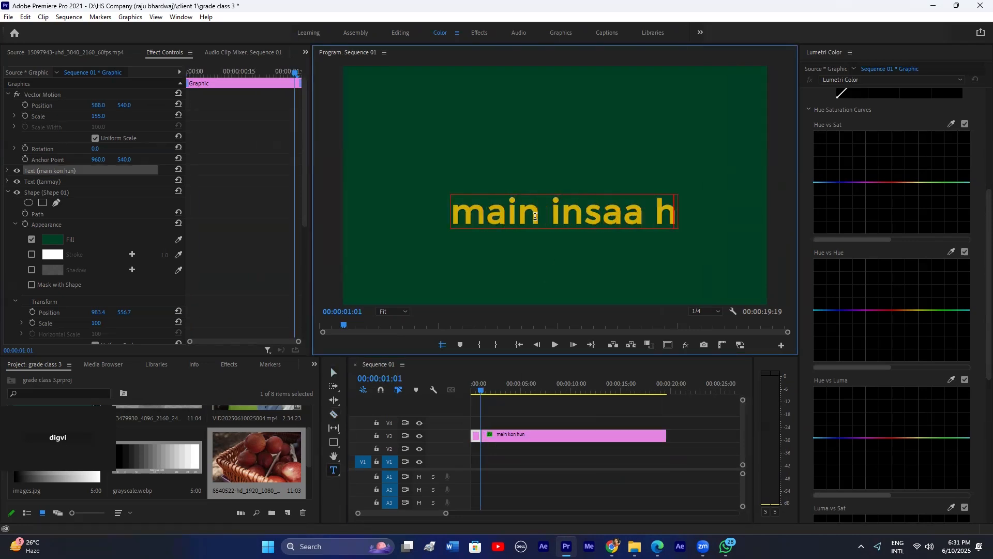
Step: At 00:00:01:23, keyframe the second graphic piece's vector position at 588, 742 and keyframe a lowered opacity
click(536, 418)
drag(476, 389, 488, 389)
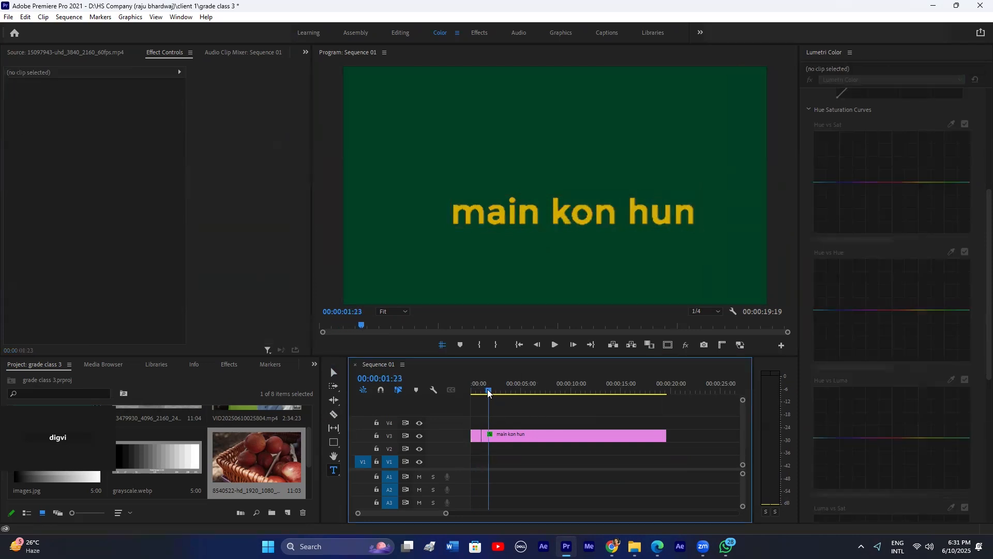
click(500, 437)
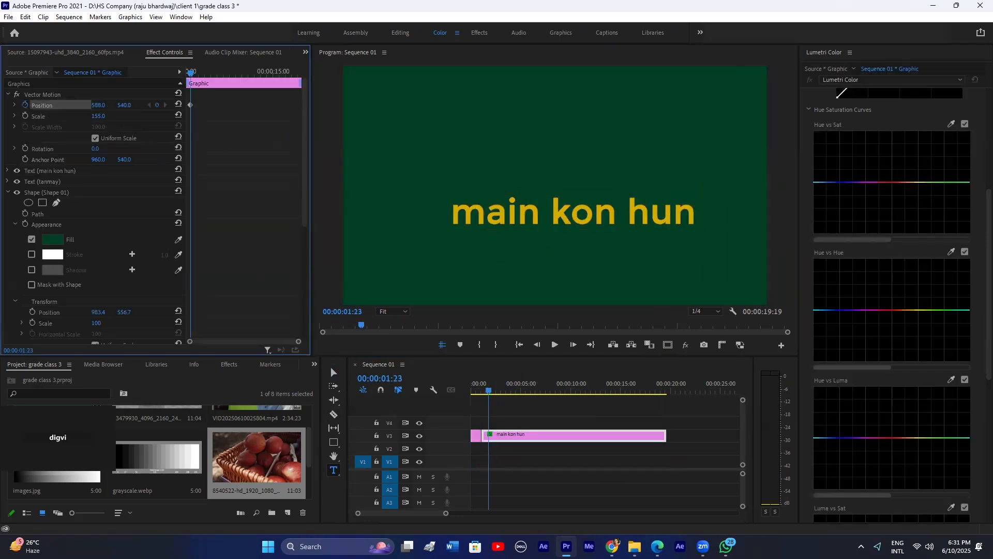
drag(468, 212, 468, 257)
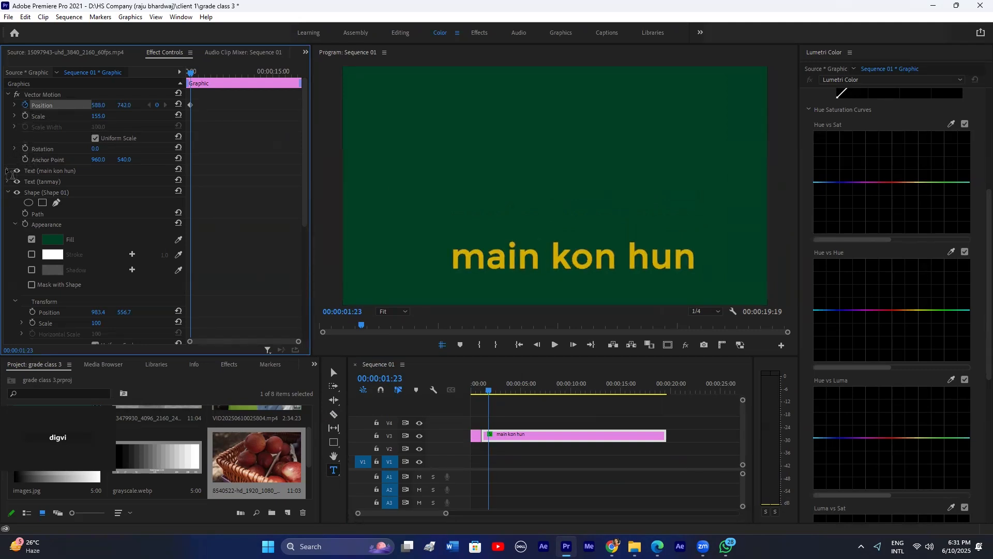
click(8, 192)
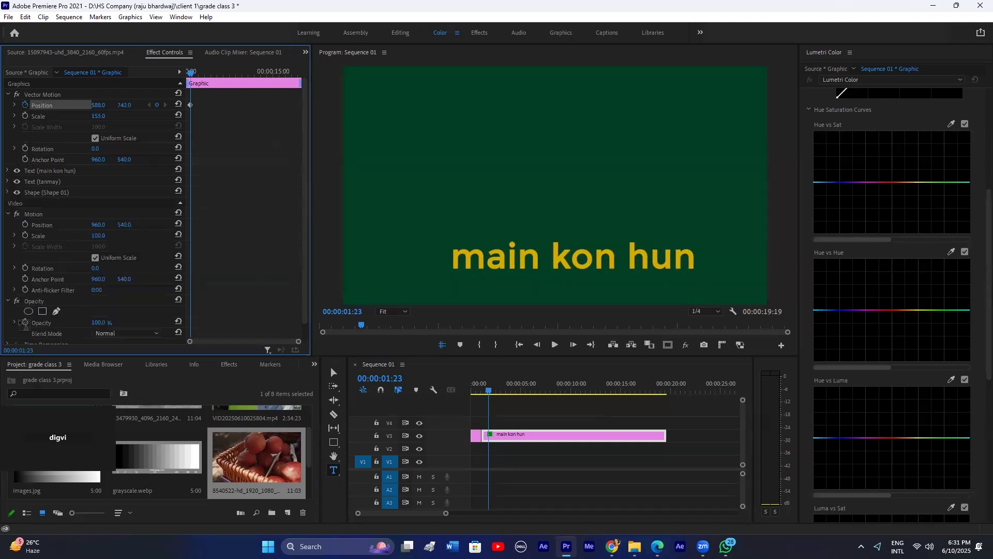
drag(94, 324, 40, 324)
Step: Add a second pair of keyframes that raises the text and restores full opacity, and preview the fade-in animation
drag(212, 71, 217, 72)
drag(124, 105, 136, 105)
drag(99, 321, 151, 322)
drag(123, 106, 1, 106)
drag(195, 73, 192, 77)
key(space)
drag(238, 90, 203, 320)
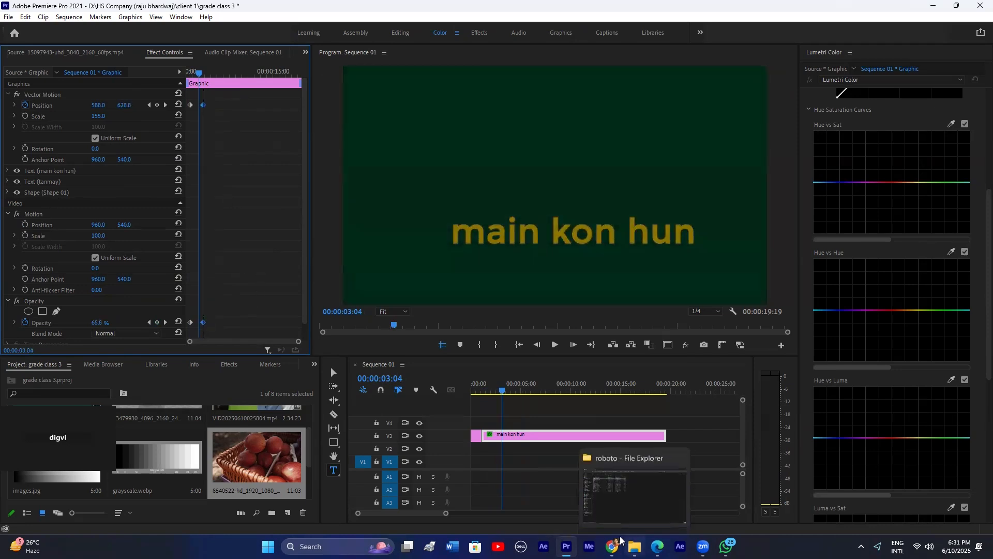
Step: Browse from the D: drive to the client 1 export folder and open the "final 1.0" video for reference
click(519, 413)
mouse_move(608, 544)
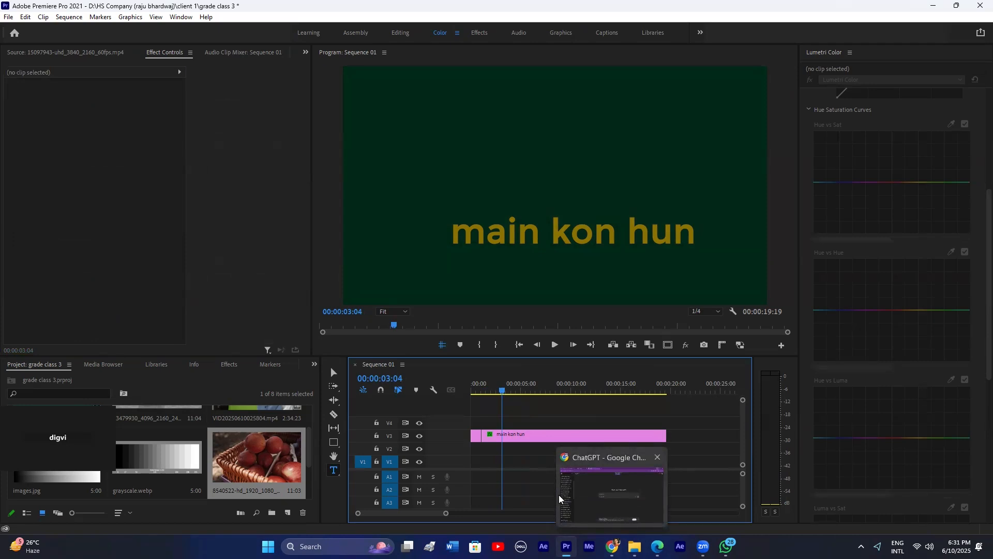
click(517, 439)
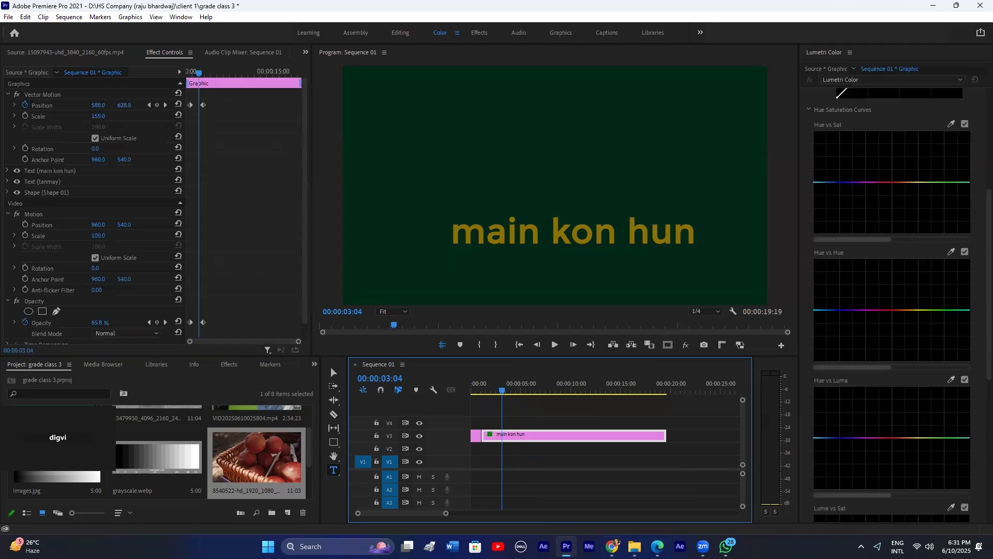
click(613, 510)
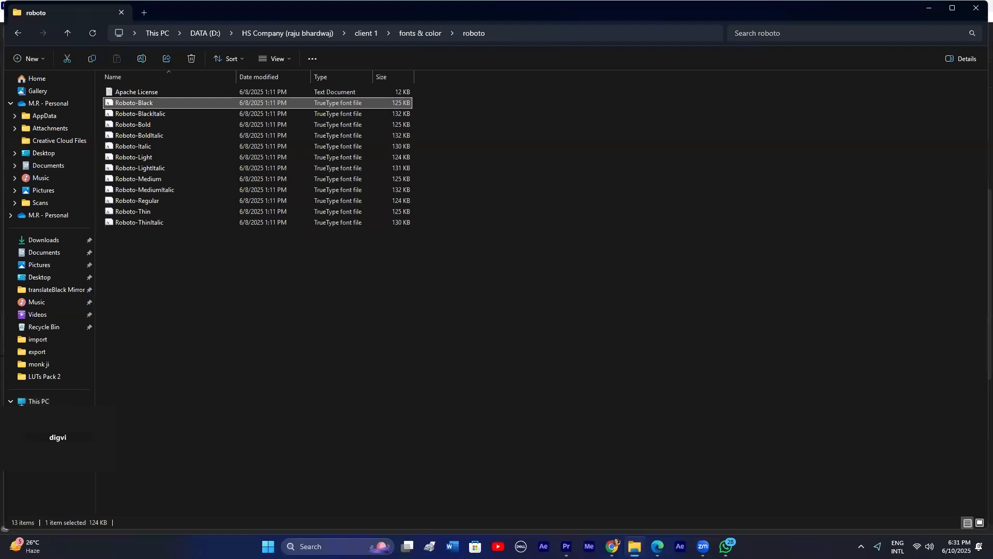
click(46, 426)
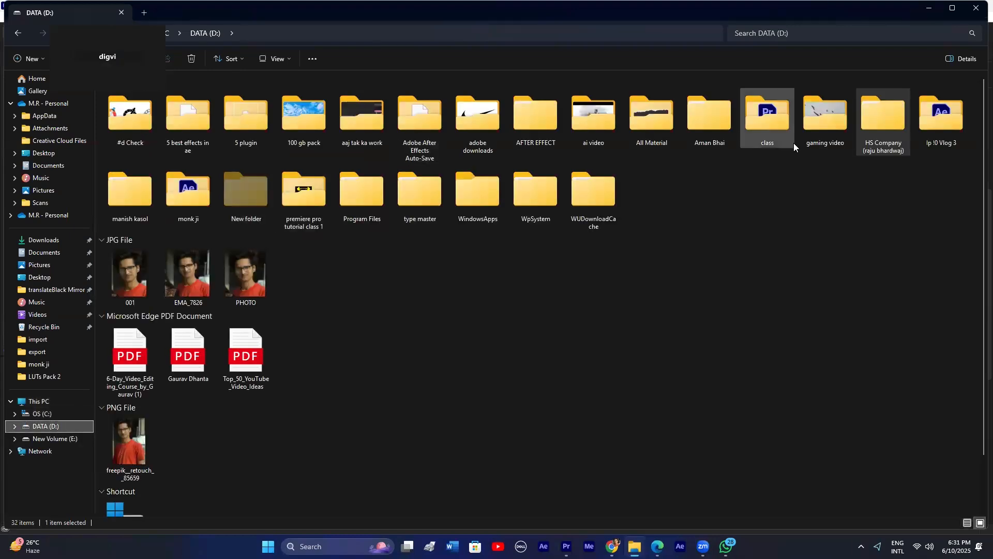
double_click(880, 126)
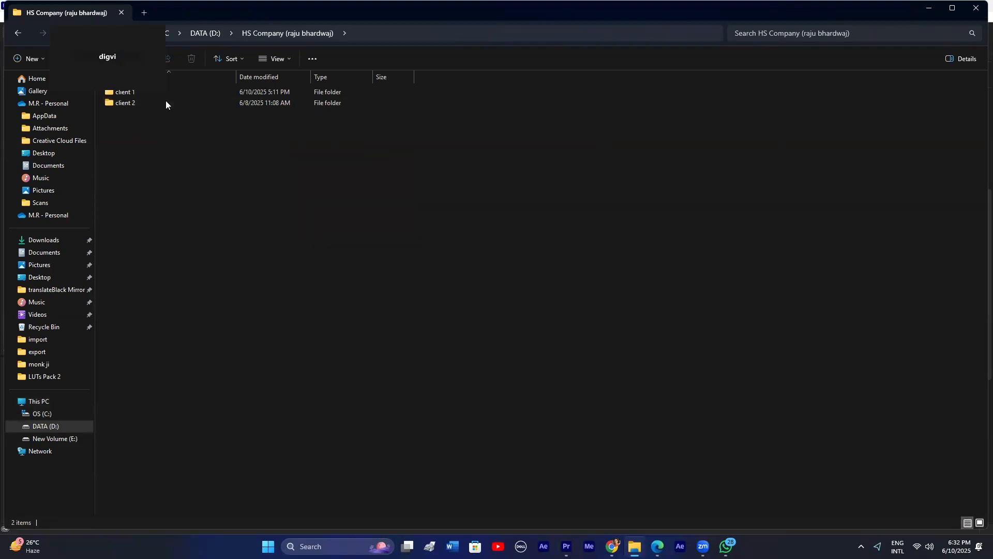
double_click(125, 91)
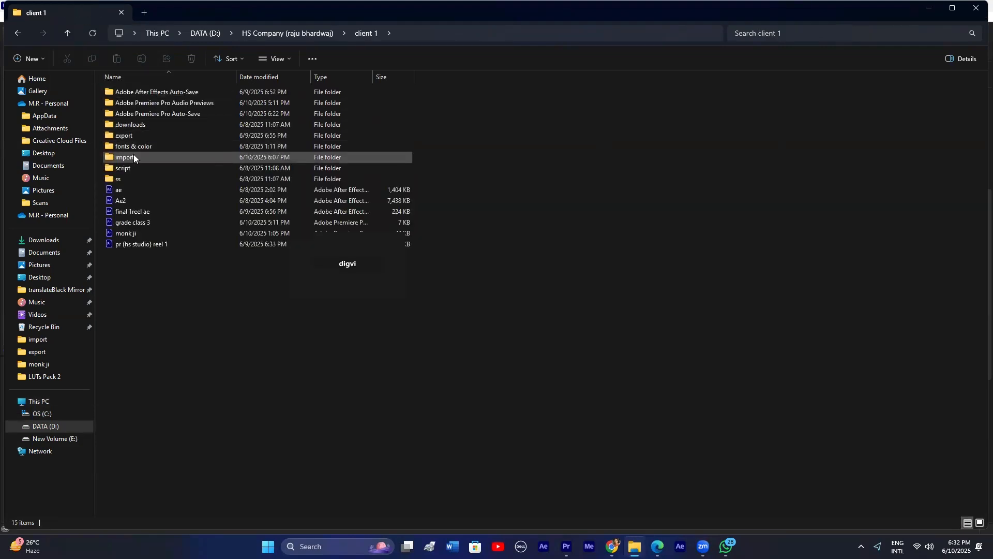
double_click(135, 137)
double_click(125, 119)
click(920, 73)
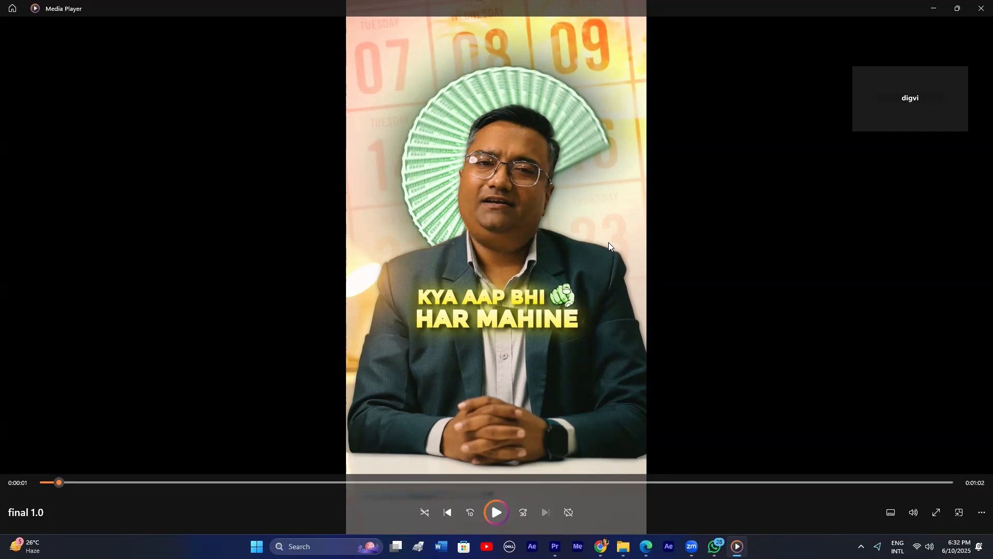
Step: Back in Premiere Pro, place 8540522-hd_1920_1080_30fps.mp4 on V4 and draw an opacity mask around its upper part with feather 385
click(555, 546)
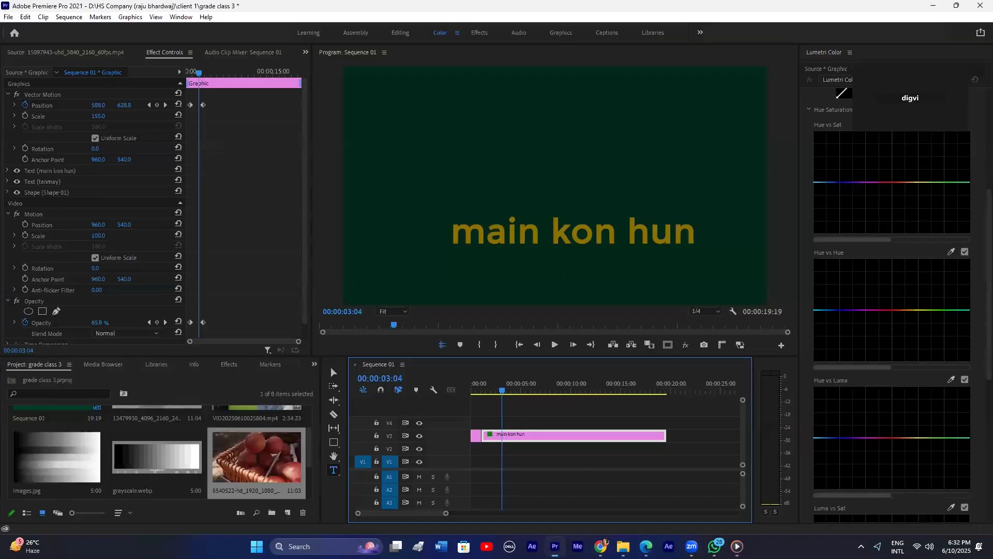
drag(244, 450, 474, 421)
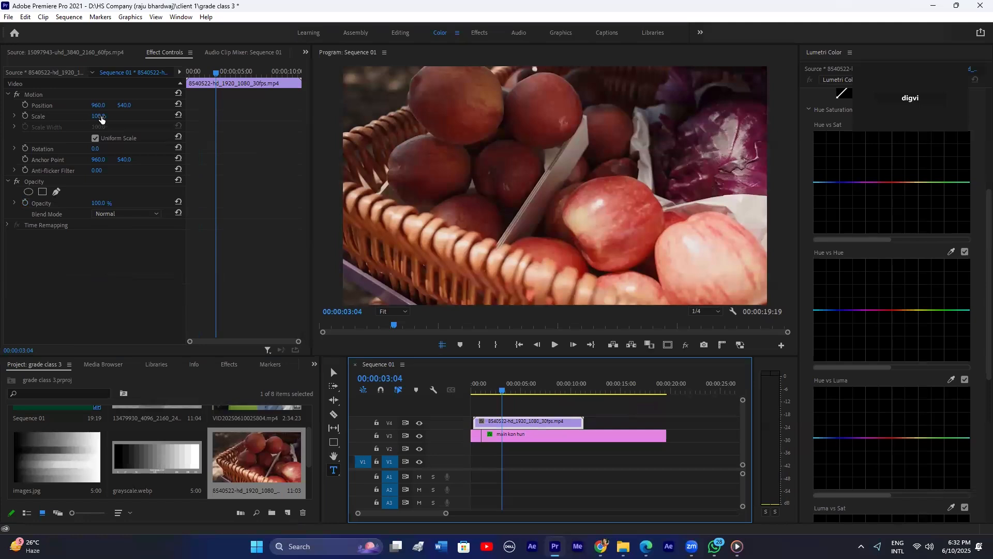
click(56, 191)
click(323, 222)
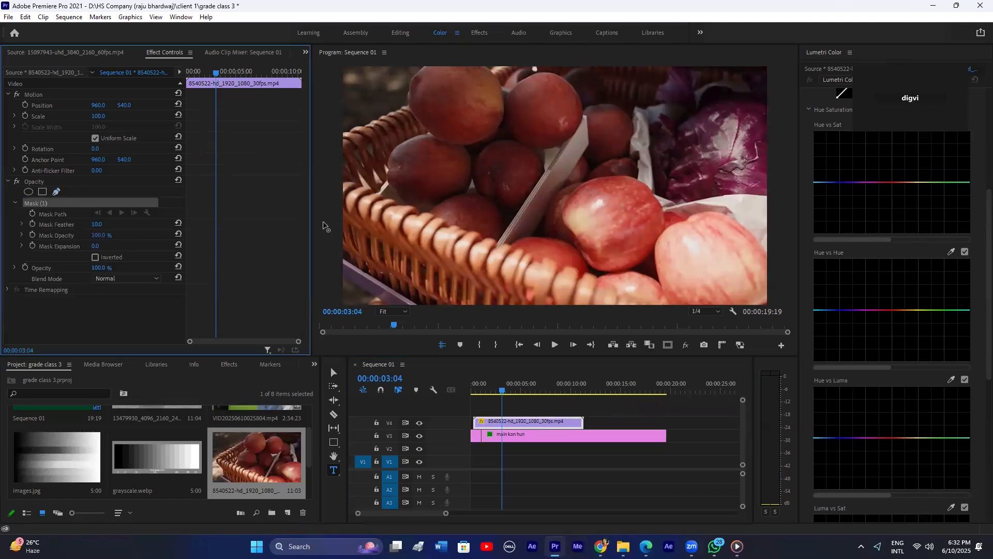
click(779, 198)
click(773, 70)
click(776, 50)
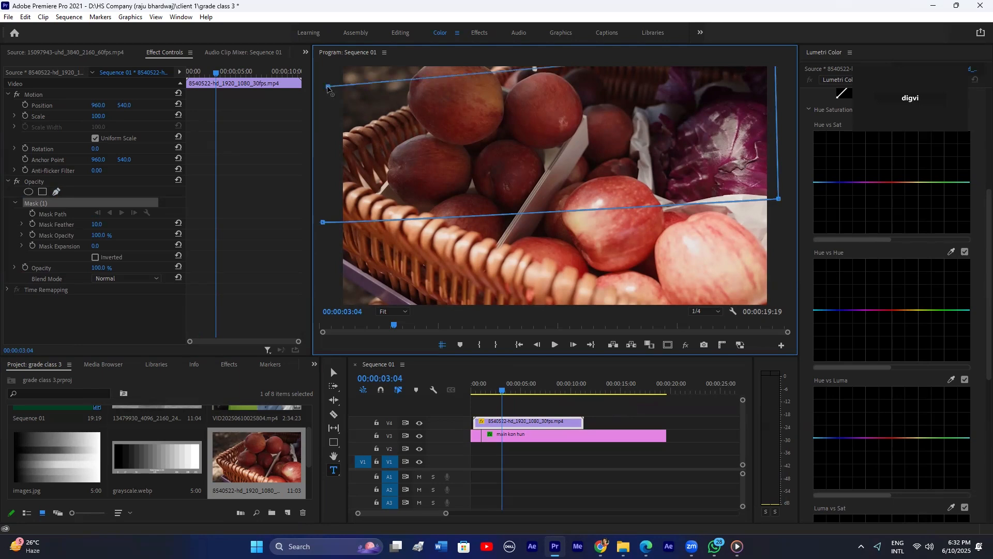
click(324, 222)
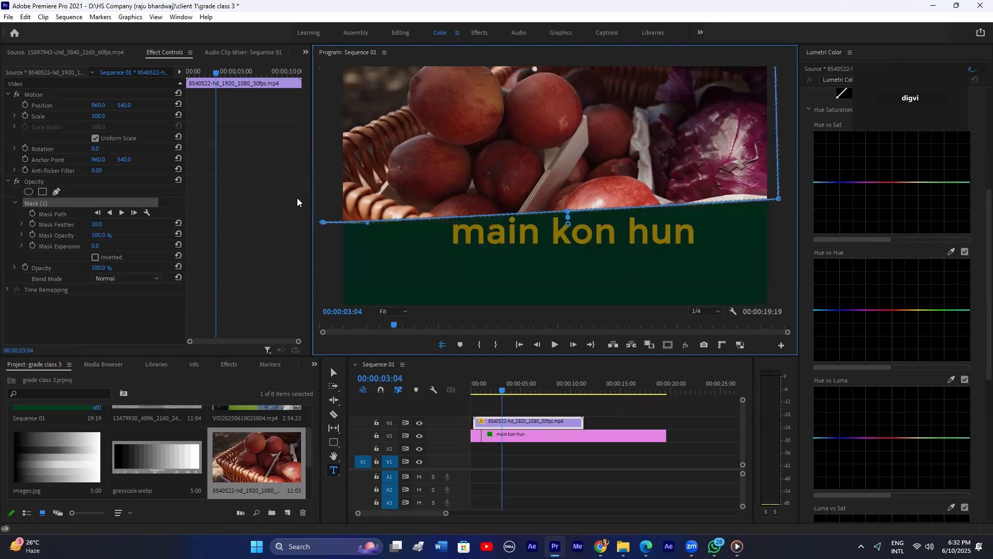
drag(97, 225, 291, 224)
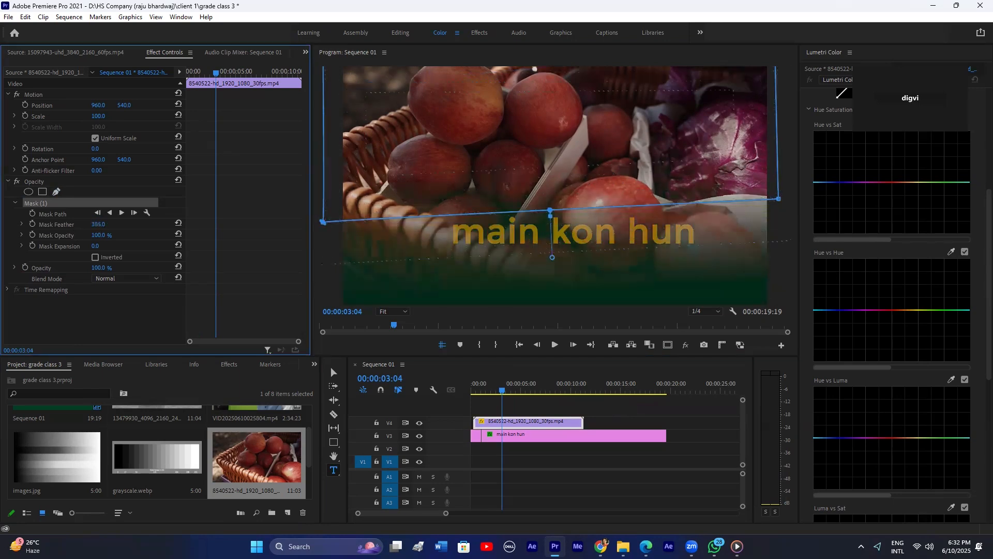
click(525, 408)
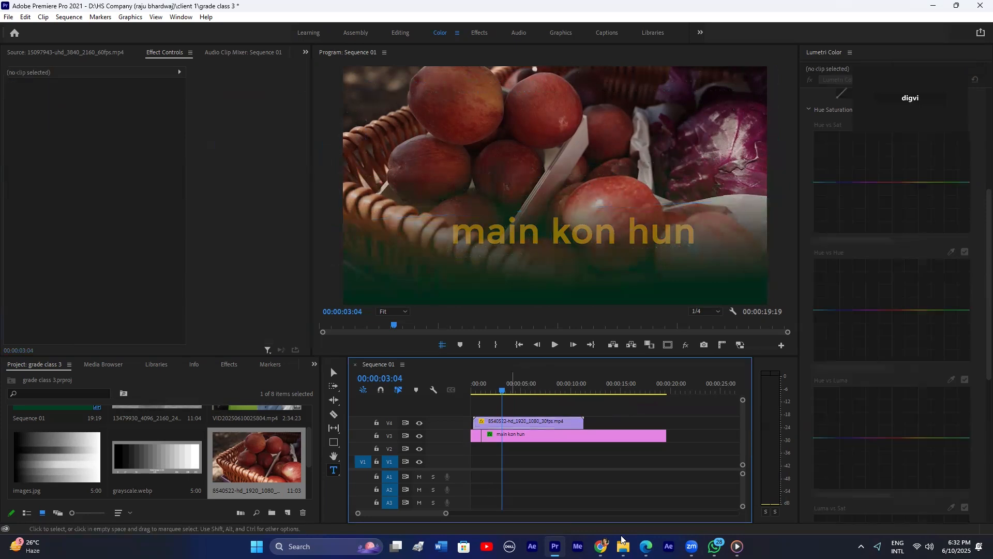
Step: Glance at the "final 1.0" reference video, and set the masked fruit clip's blend mode to Screen
click(737, 547)
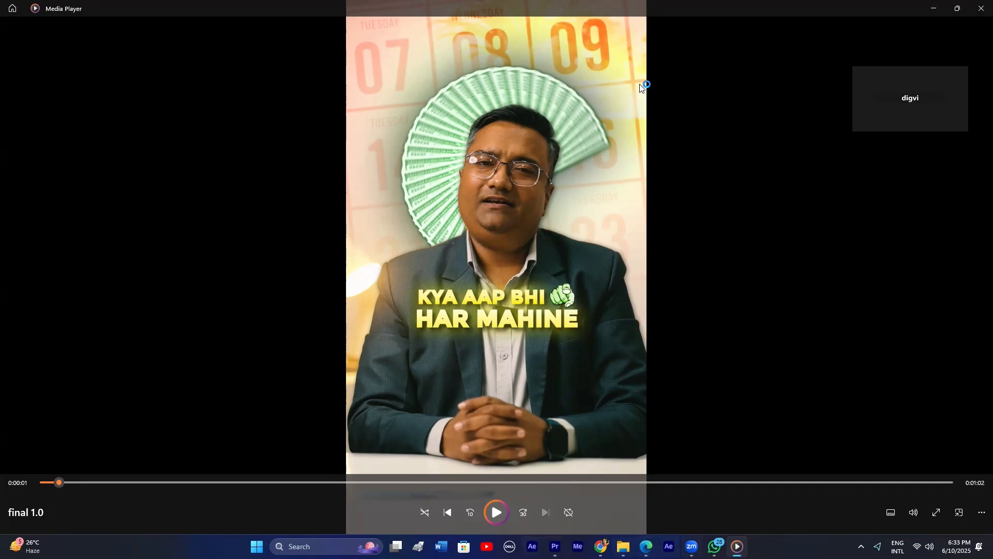
click(555, 546)
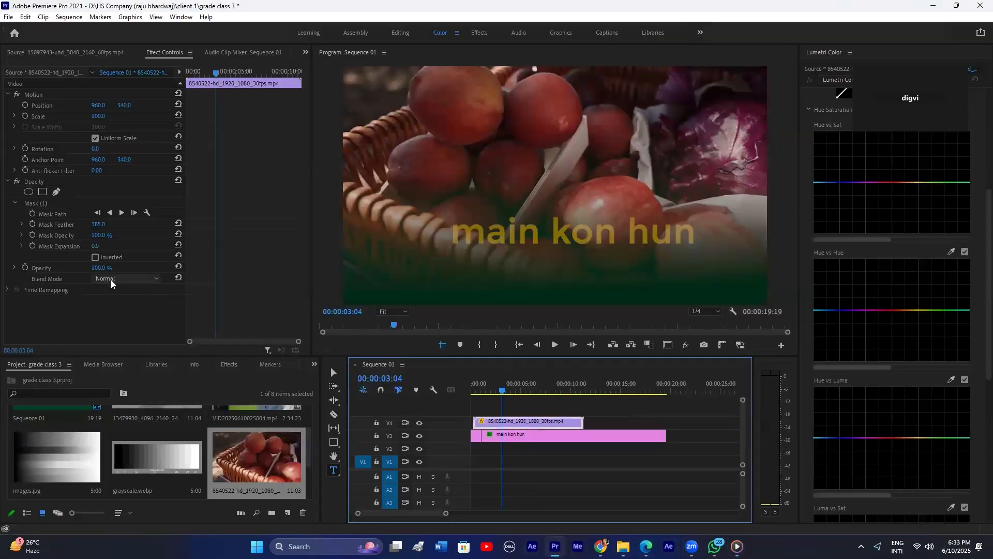
click(110, 278)
click(111, 101)
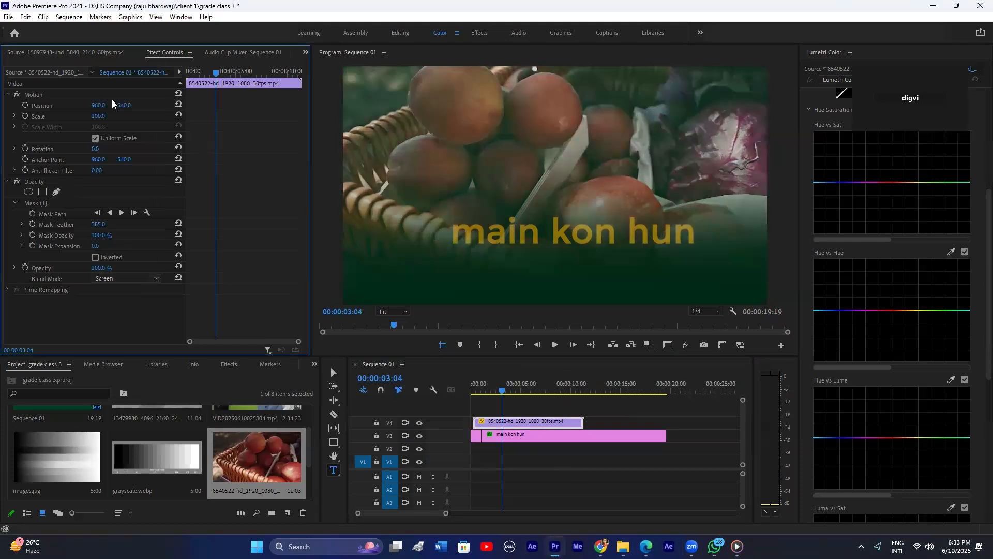
Step: Delete both text layers from the longer graphic clip on V3, keeping its green shape
click(511, 434)
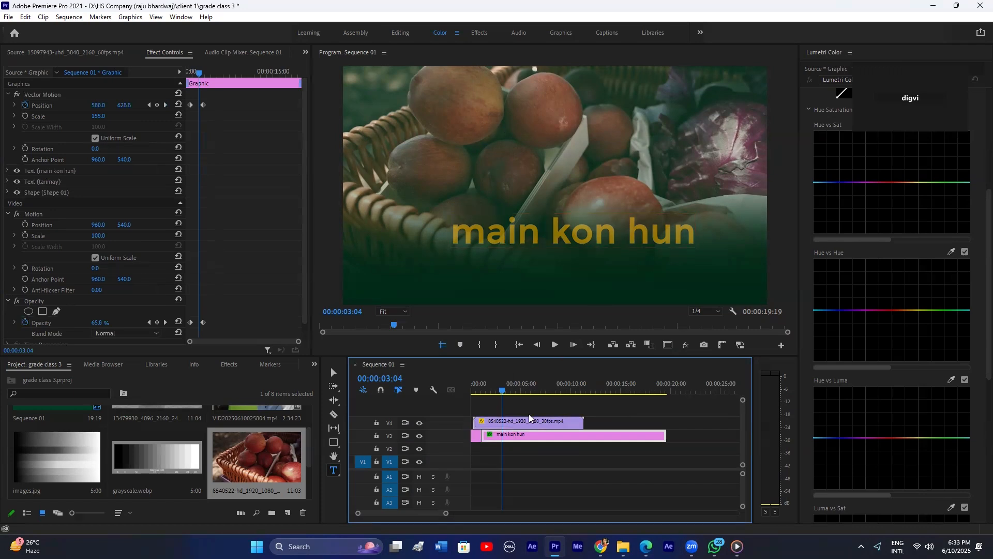
click(45, 181)
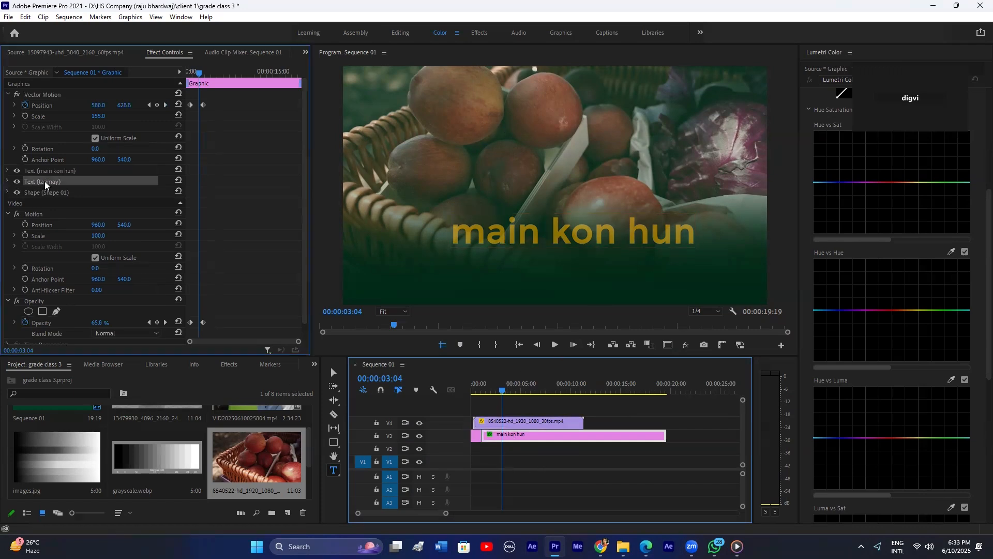
key(Delete)
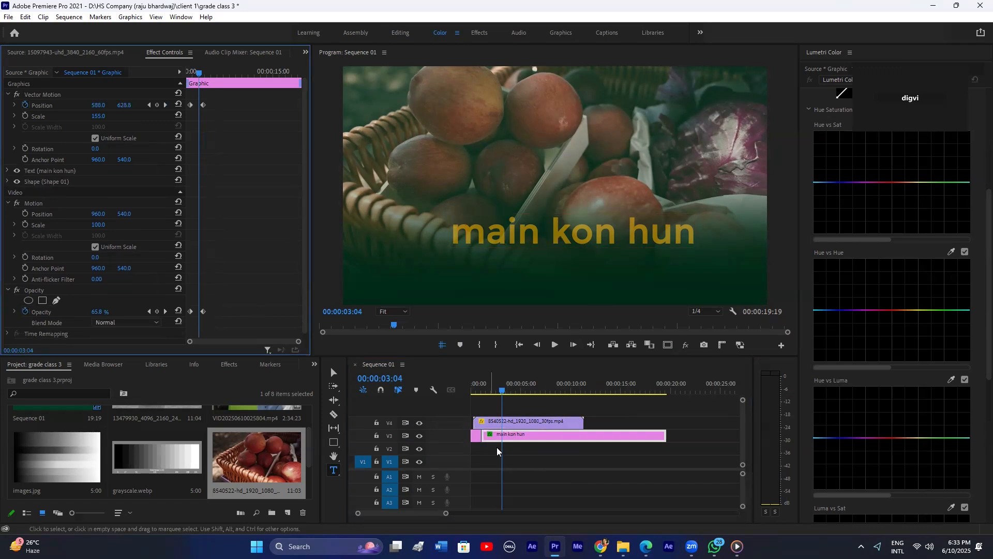
click(49, 169)
key(Delete)
Step: Add a text layer reading "Designe" over the fruit footage at 00:00:03:04
click(524, 409)
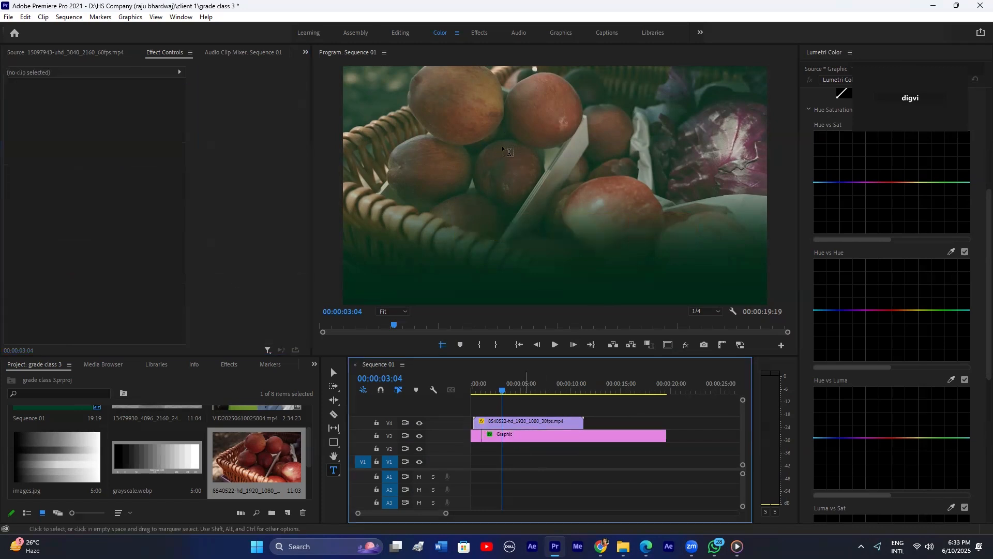
click(527, 186)
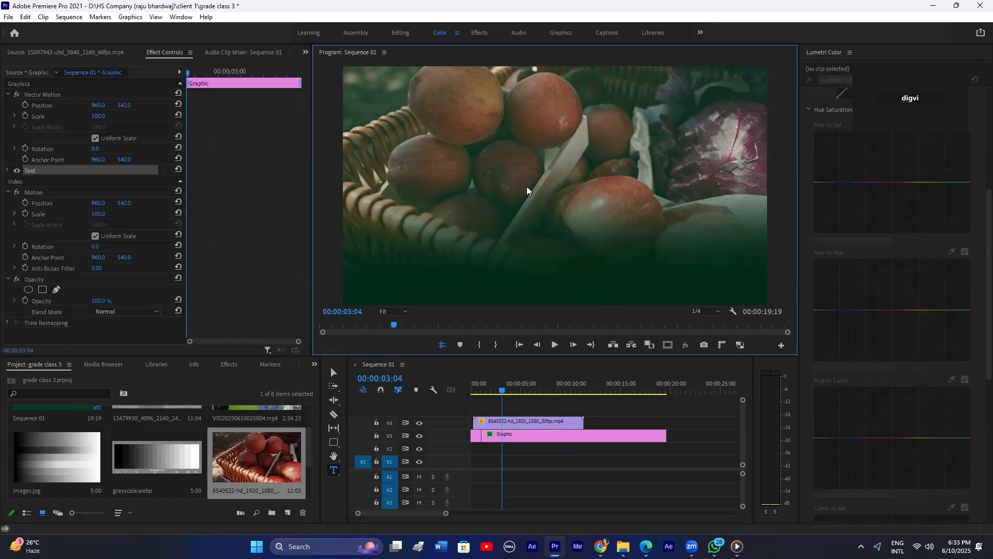
click(527, 185)
text(designe)
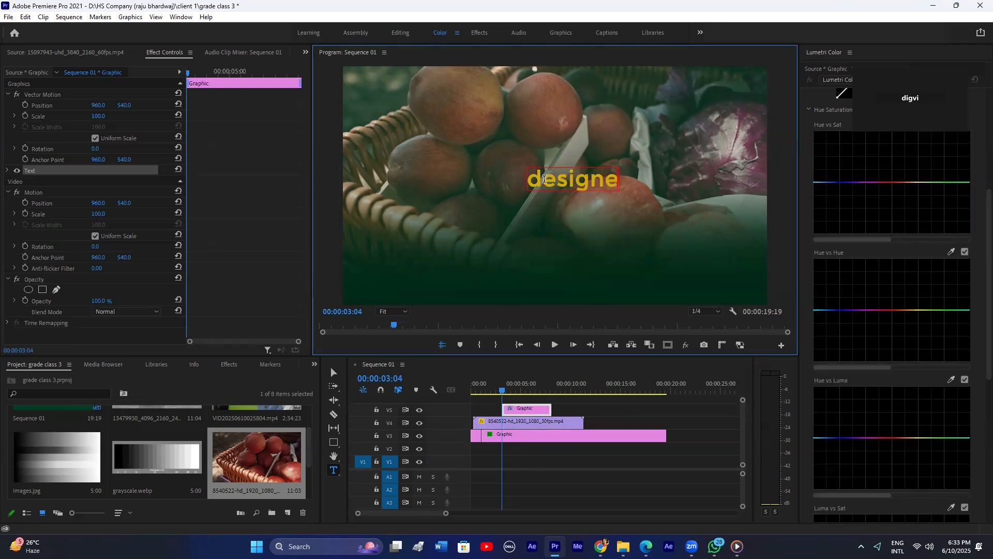
drag(539, 179, 529, 178)
key(BackSpace)
text(D)
click(576, 365)
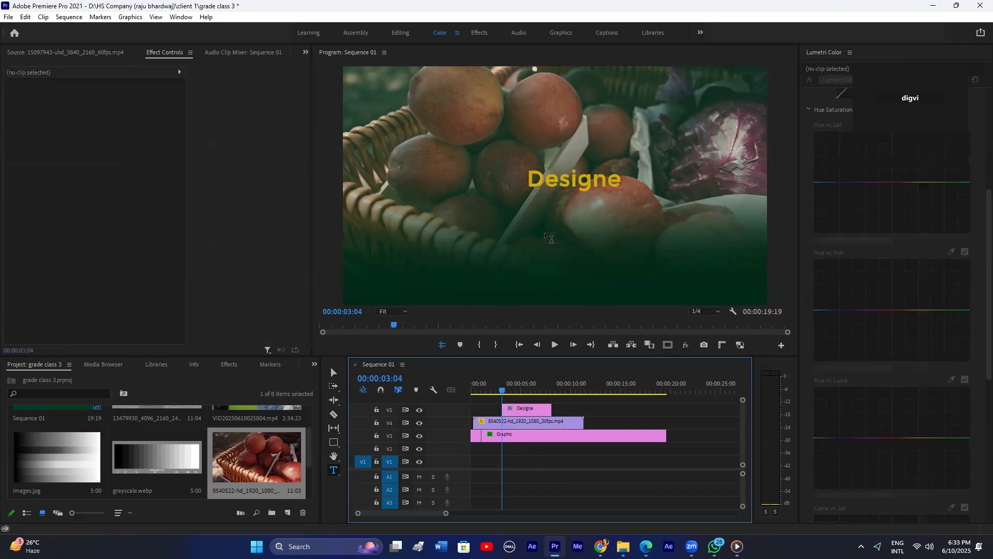
Step: Set the Designe text's vector position to 895, 564, glance at the "final 1.0" video in Media Player, and return to Premiere Pro
click(531, 410)
drag(98, 107, 134, 105)
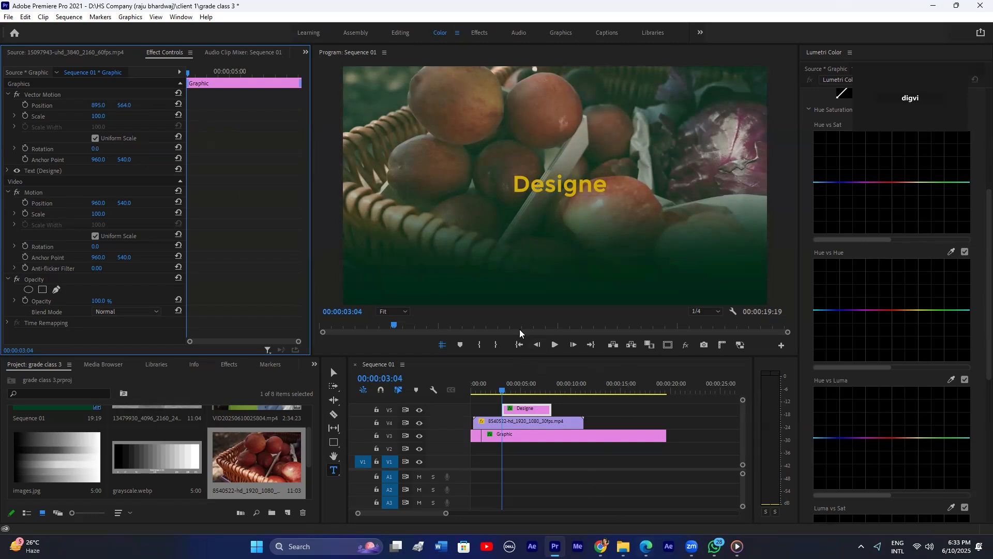
mouse_move(601, 547)
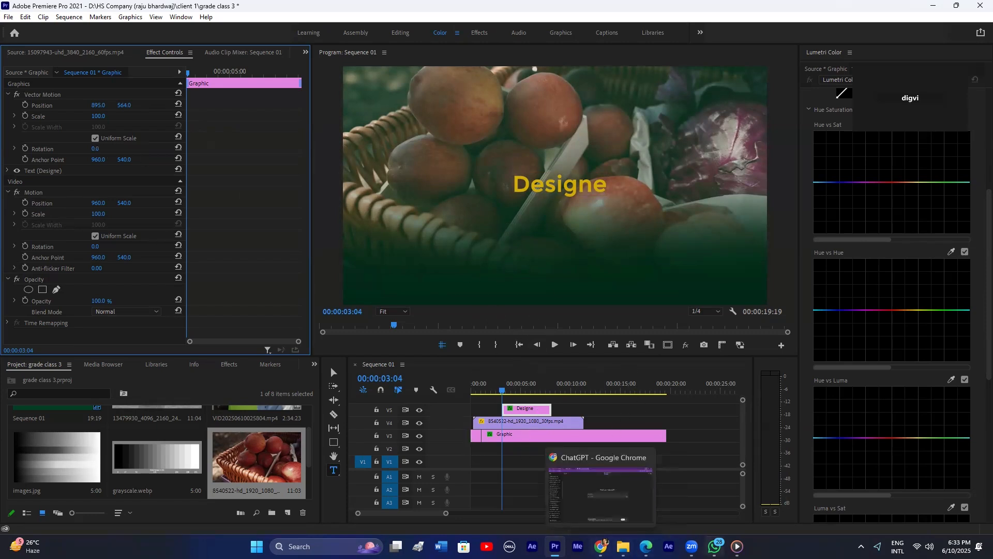
click(737, 546)
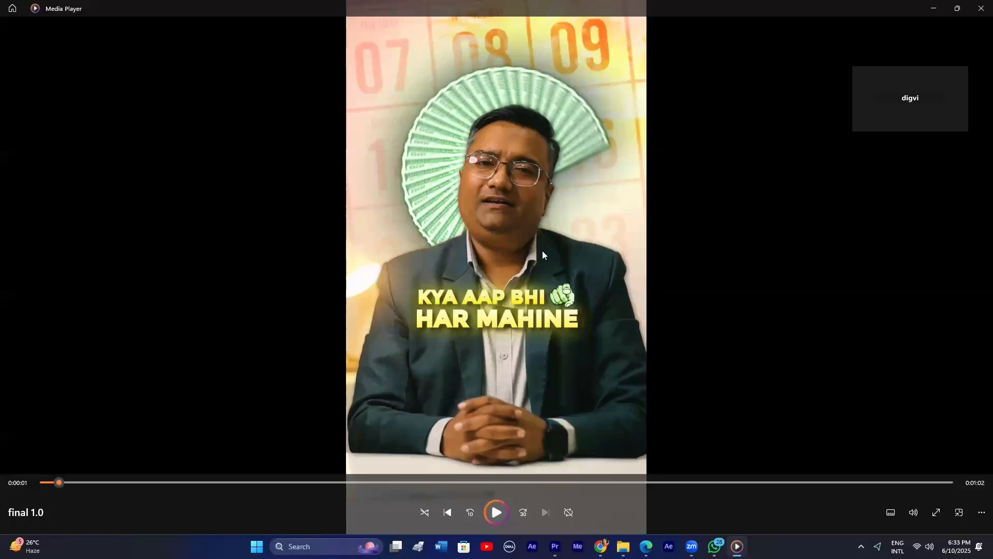
key(alt+Tab)
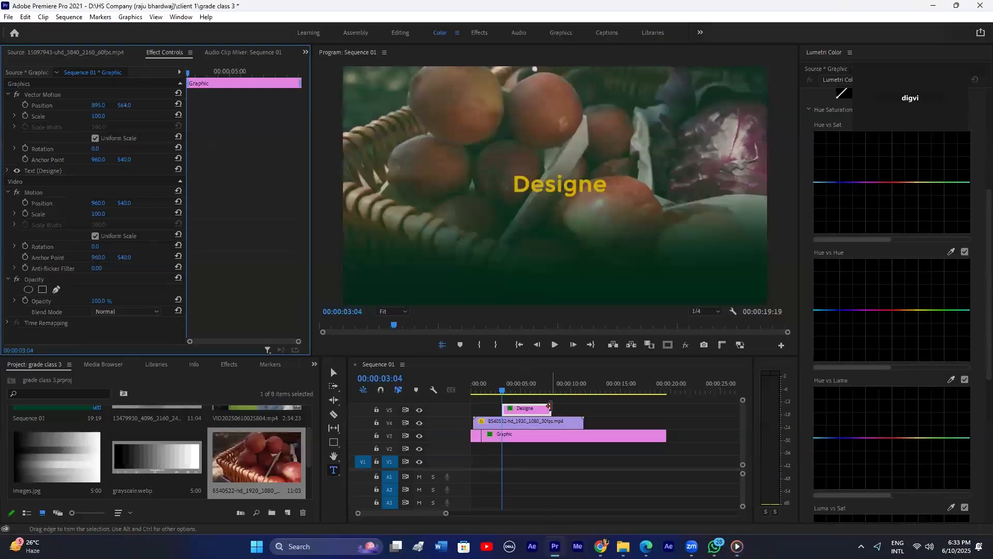
Step: Move the Designe clip later on V5 and draw a narrow upright green rectangle over the fruit at the playhead
drag(525, 410, 615, 410)
click(533, 410)
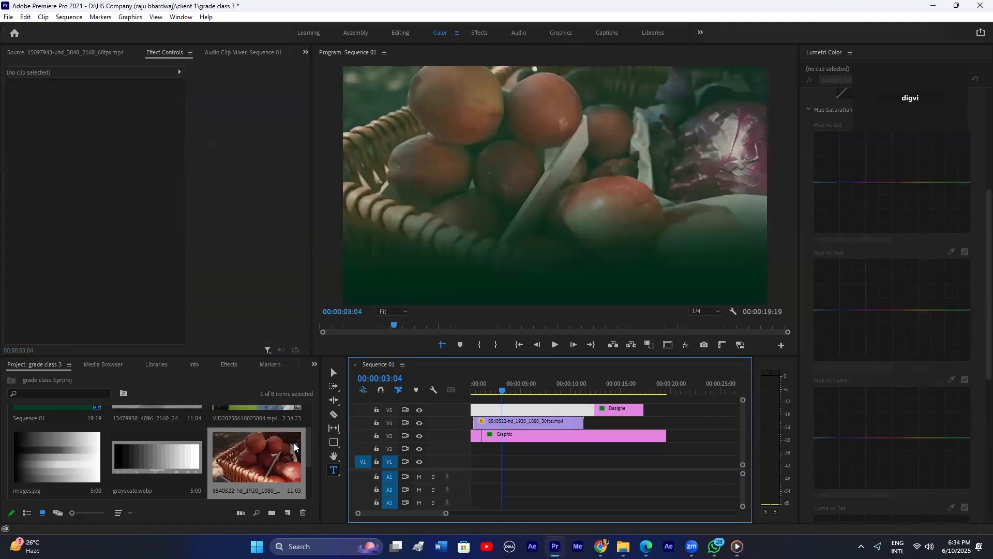
click(333, 443)
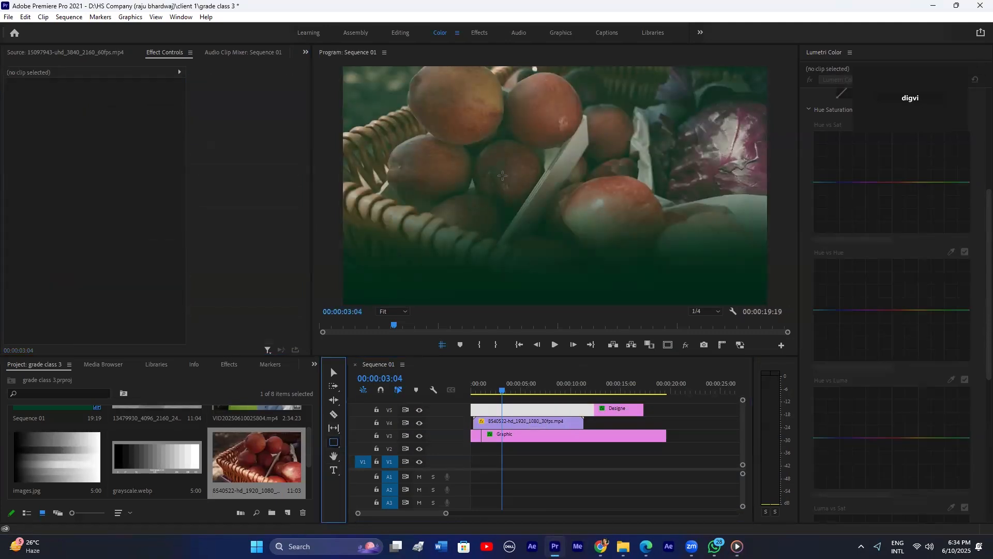
drag(481, 129, 510, 200)
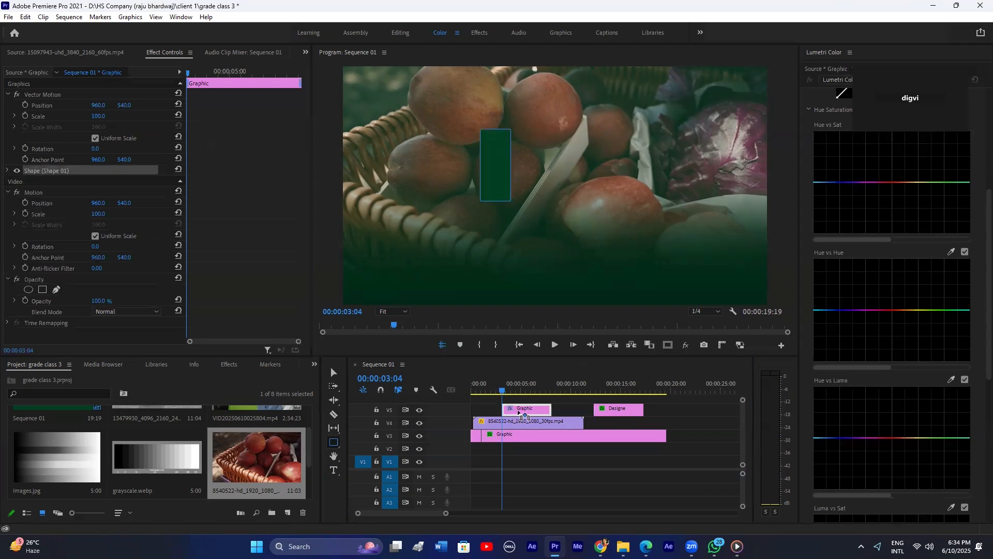
drag(520, 414, 518, 413)
Step: Nest the rectangle's graphic clip as Nested Sequence 01 and open the nested sequence
right_click(532, 409)
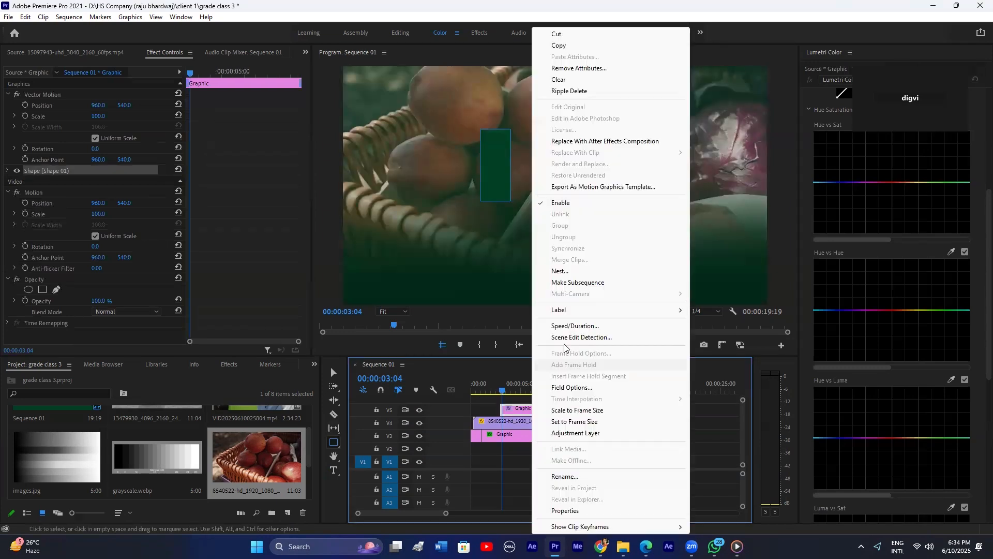
click(565, 275)
click(477, 282)
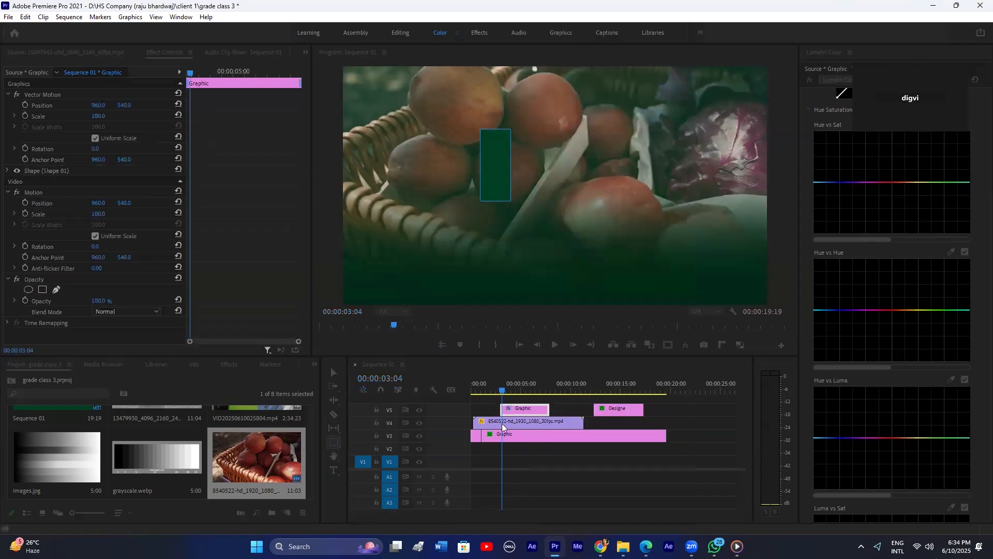
double_click(527, 411)
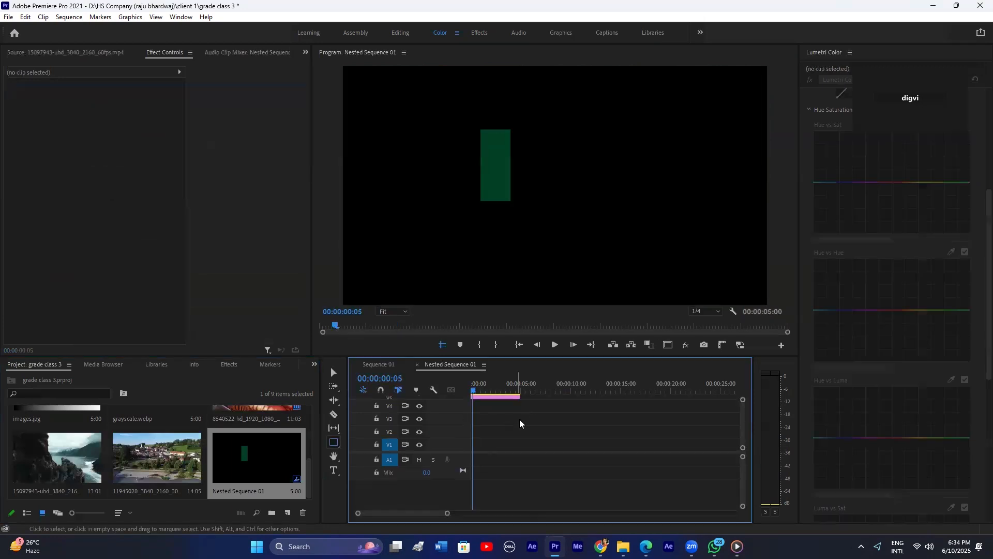
Step: Move the rectangle's vector motion anchor point to the middle of its bottom edge, at 693.1, 604.4
click(503, 396)
click(42, 170)
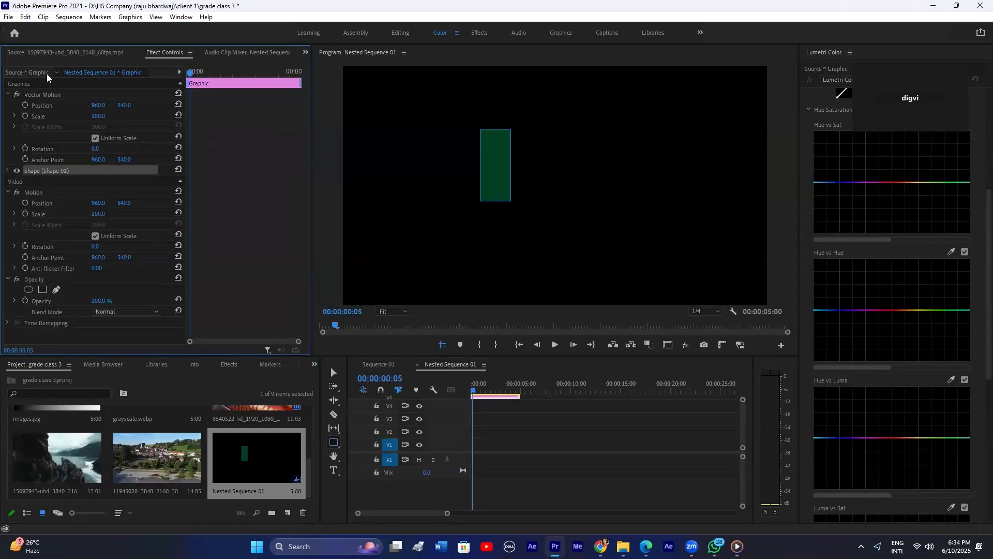
click(42, 95)
drag(554, 186, 510, 199)
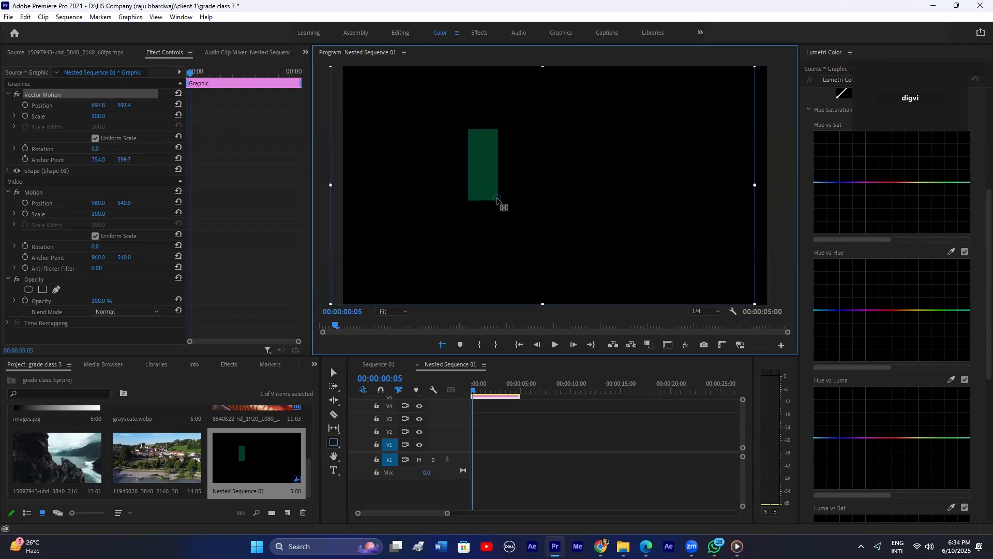
click(32, 91)
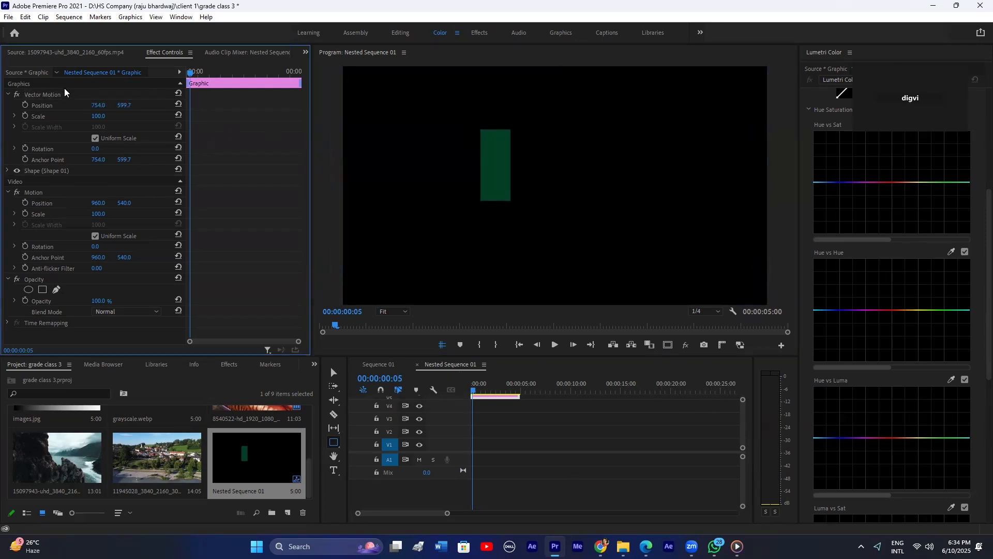
drag(510, 199, 497, 203)
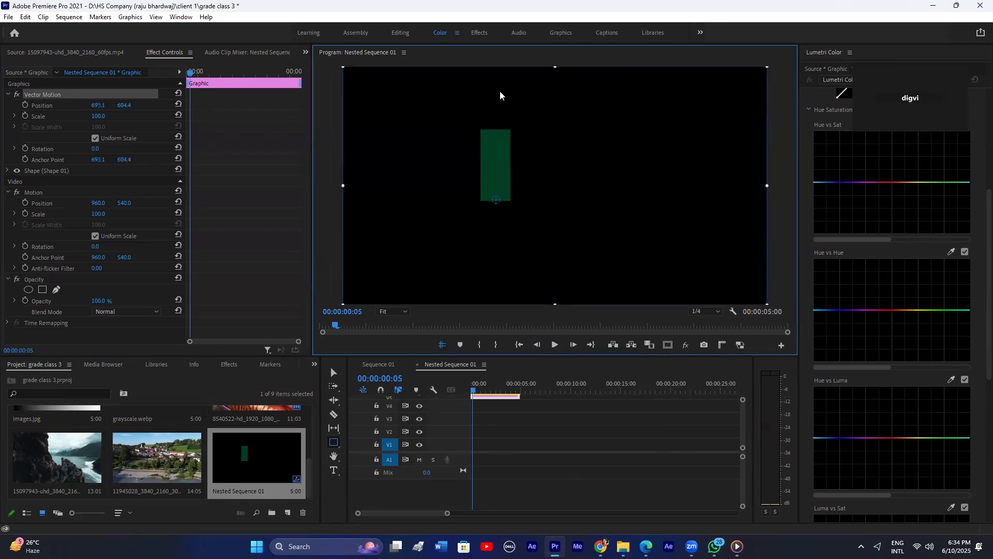
Step: Switch to the Editing workspace and duplicate the rectangle clip so that copies are stacked on V1 through V4
click(407, 32)
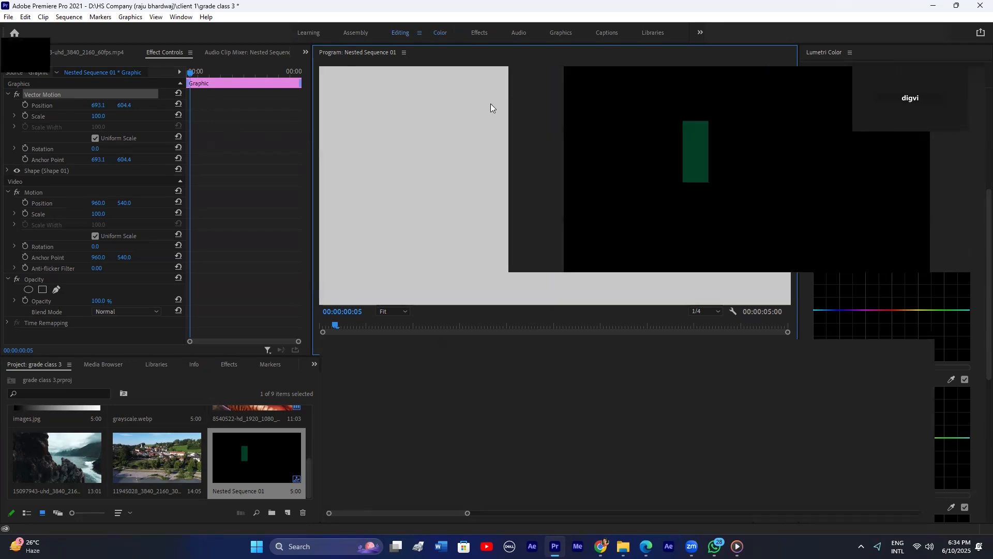
drag(461, 425, 455, 415)
drag(455, 415, 459, 389)
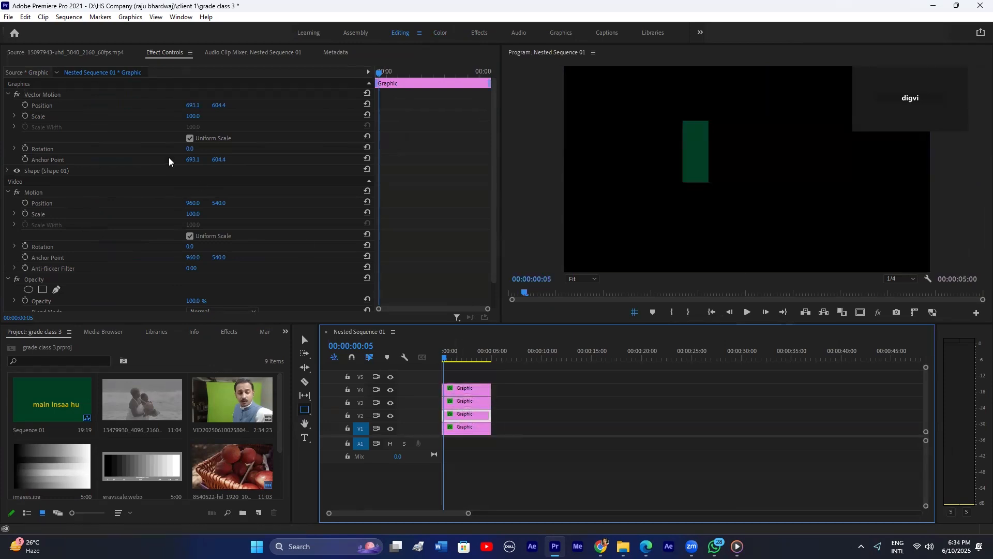
Step: Fan out the rectangle copies by setting their vector rotation to 18° on V2, 34° on V3 and 48° on V4
drag(191, 147, 203, 149)
click(466, 389)
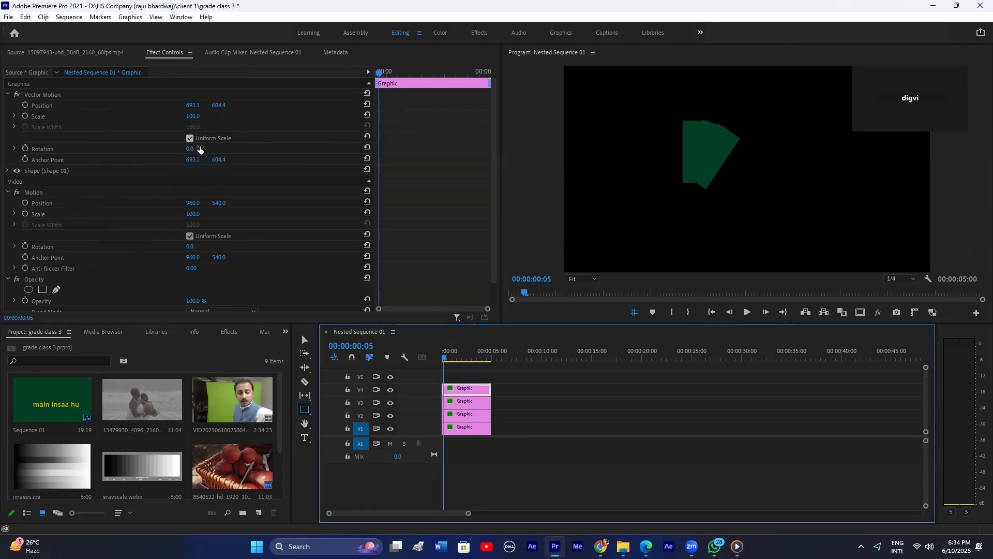
drag(191, 148, 199, 150)
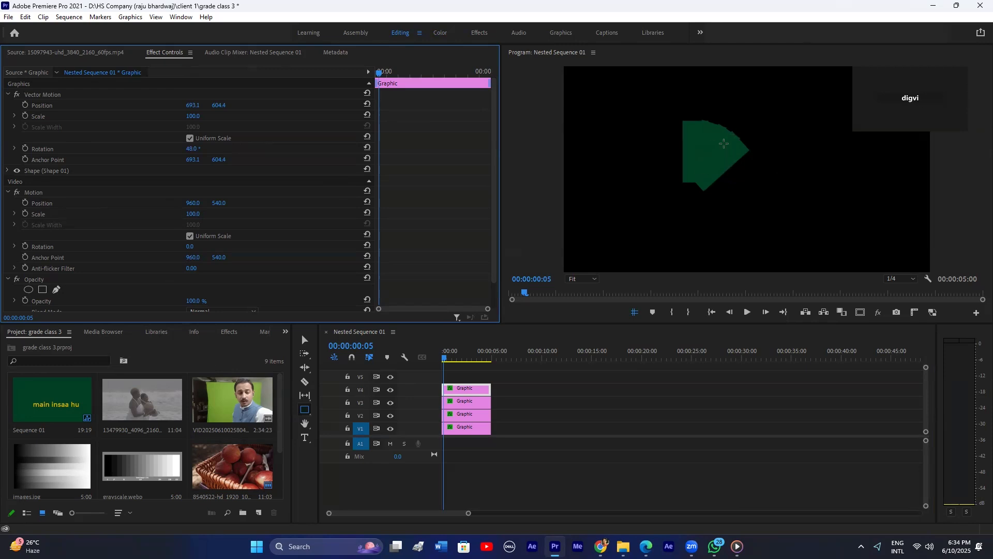
Step: Keyframe the V2 rectangle's vector rotation at 18° on the first frame and at about 00:00:00:25
drag(446, 355, 440, 357)
click(455, 412)
click(461, 428)
click(458, 415)
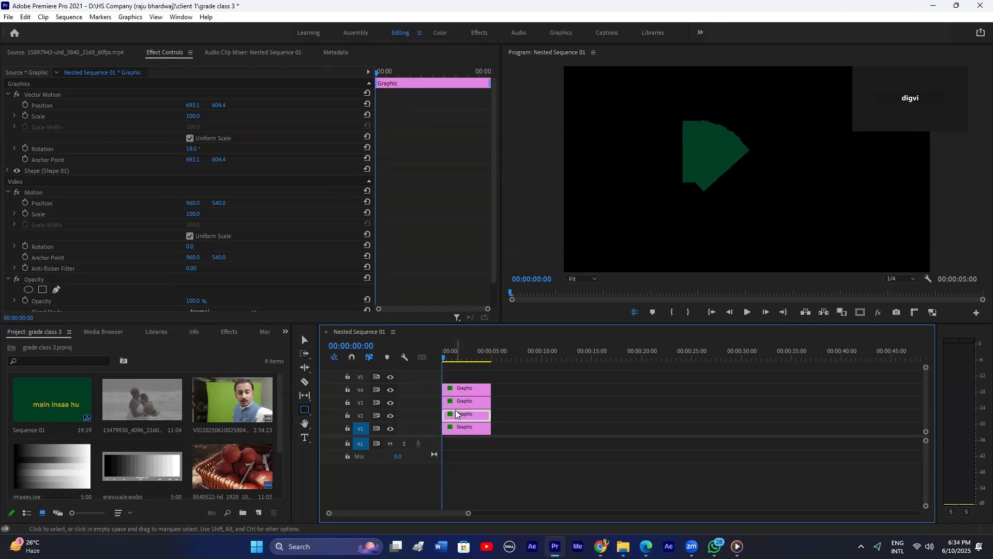
drag(479, 377, 458, 423)
click(457, 416)
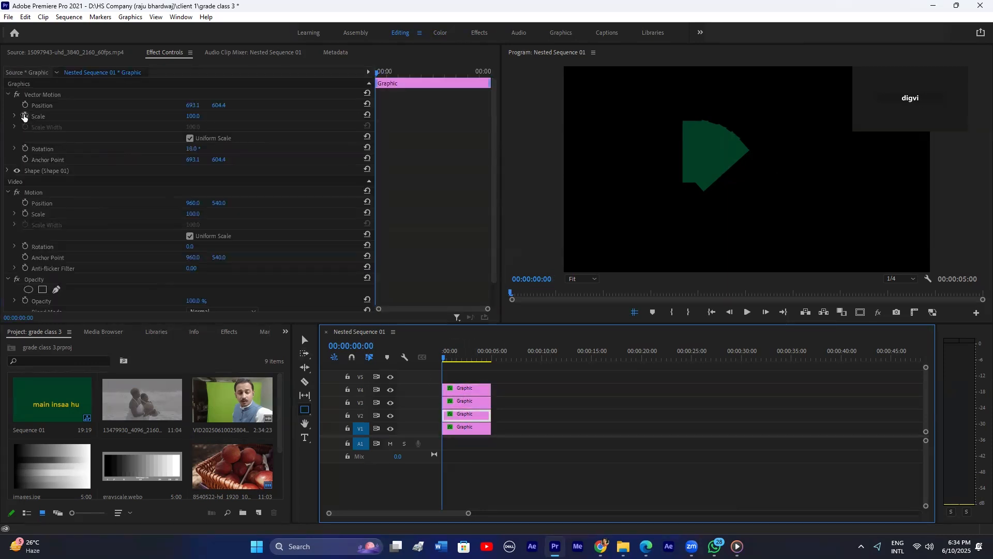
click(25, 149)
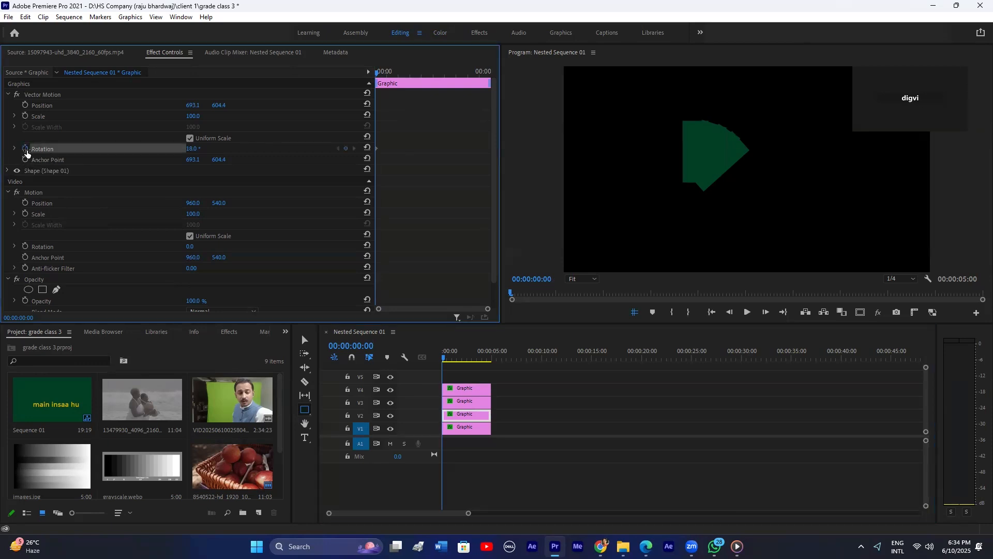
drag(382, 78, 395, 73)
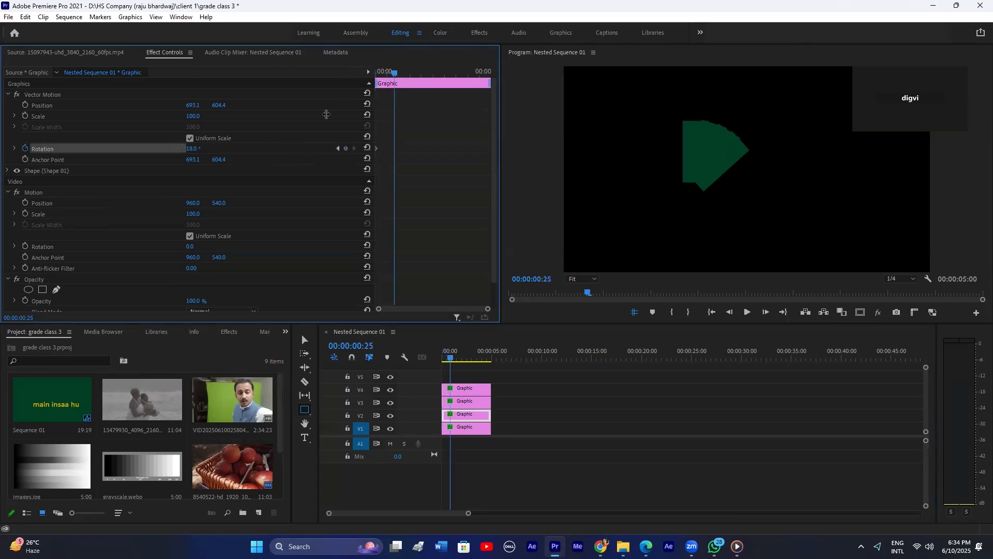
drag(376, 148, 395, 151)
drag(392, 77, 371, 81)
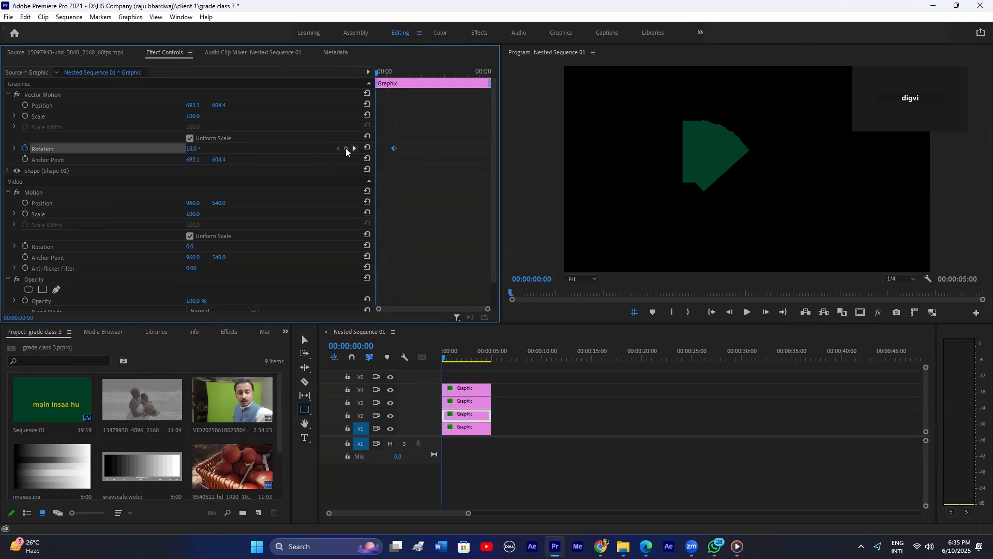
click(346, 149)
click(46, 95)
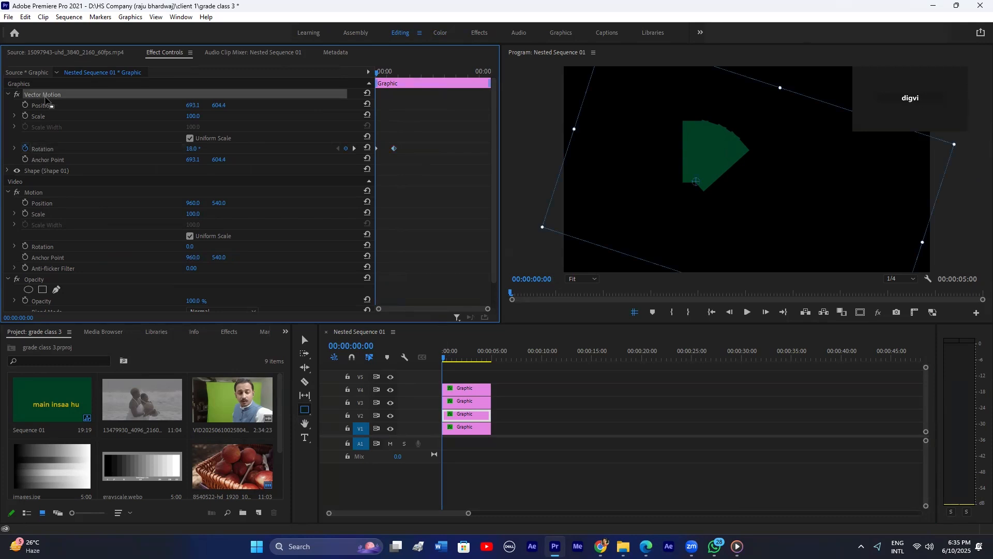
Step: Keyframe the V3 rectangle's vector rotation at 34° on the first frame and at 00:00:00:27
drag(519, 368, 451, 431)
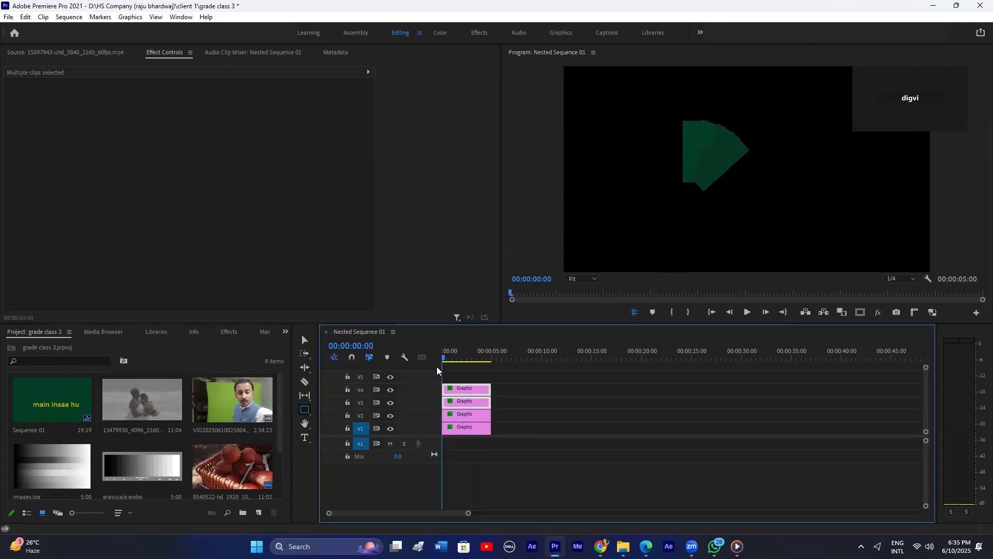
click(468, 402)
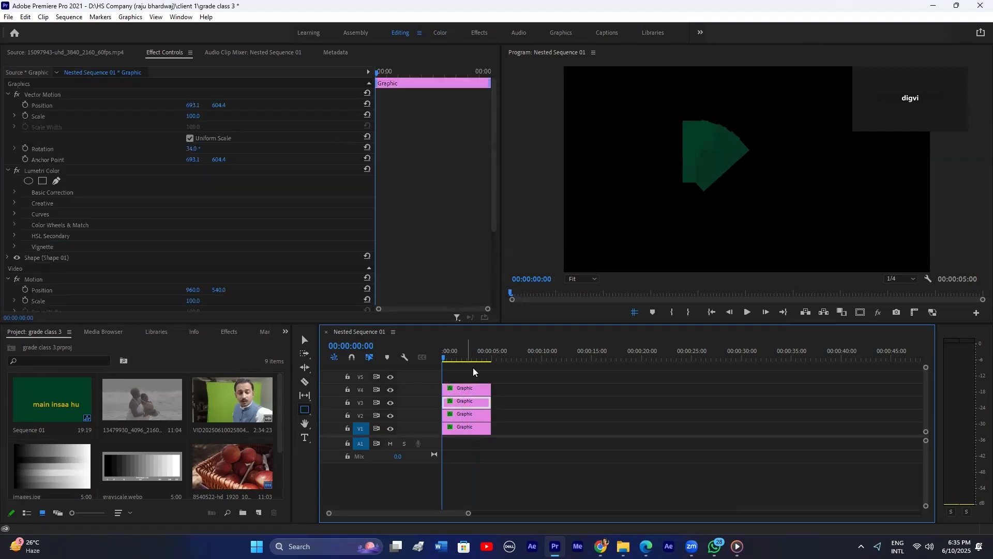
click(58, 96)
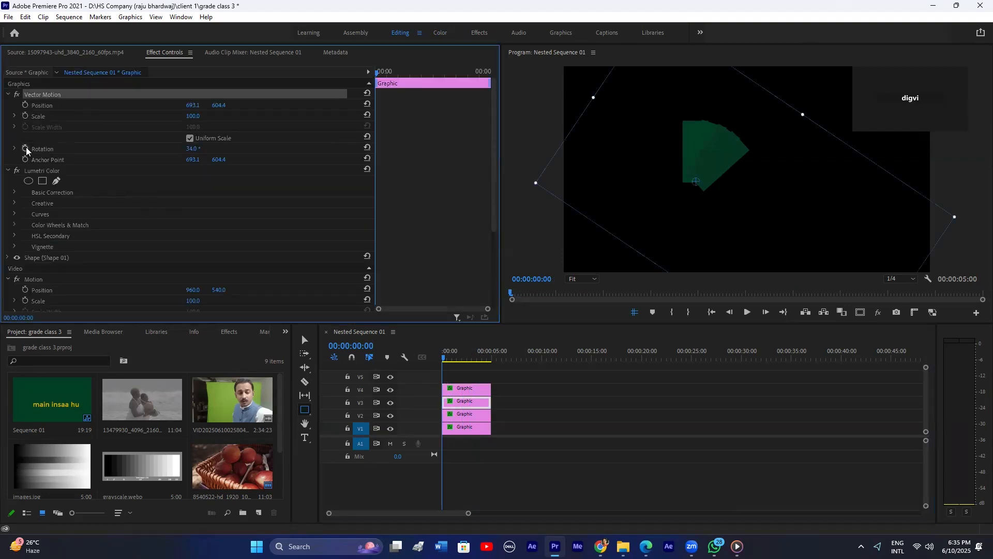
click(396, 74)
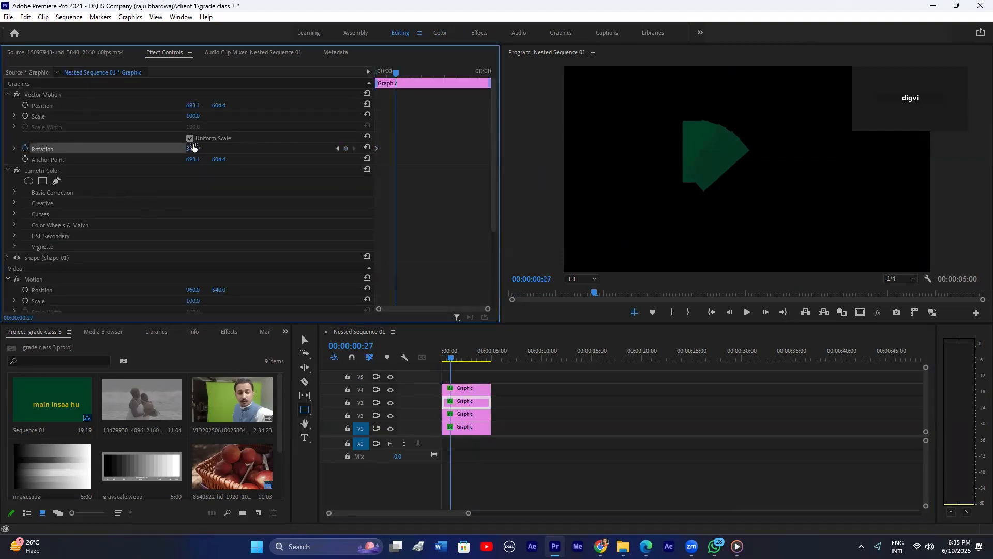
click(338, 149)
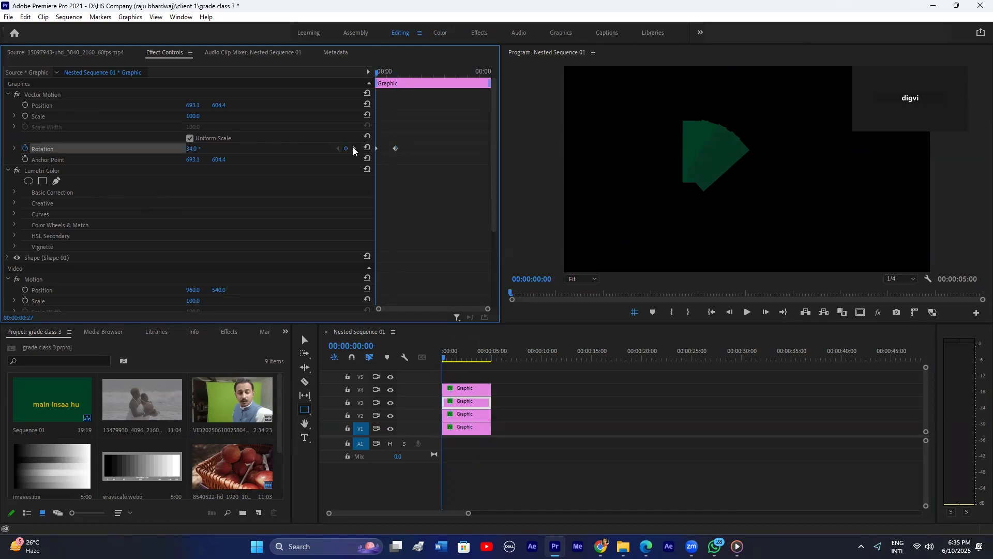
Step: Reset the vector rotation to 0° at the starting keyframes of the V3 and V2 rectangles
click(367, 148)
click(465, 415)
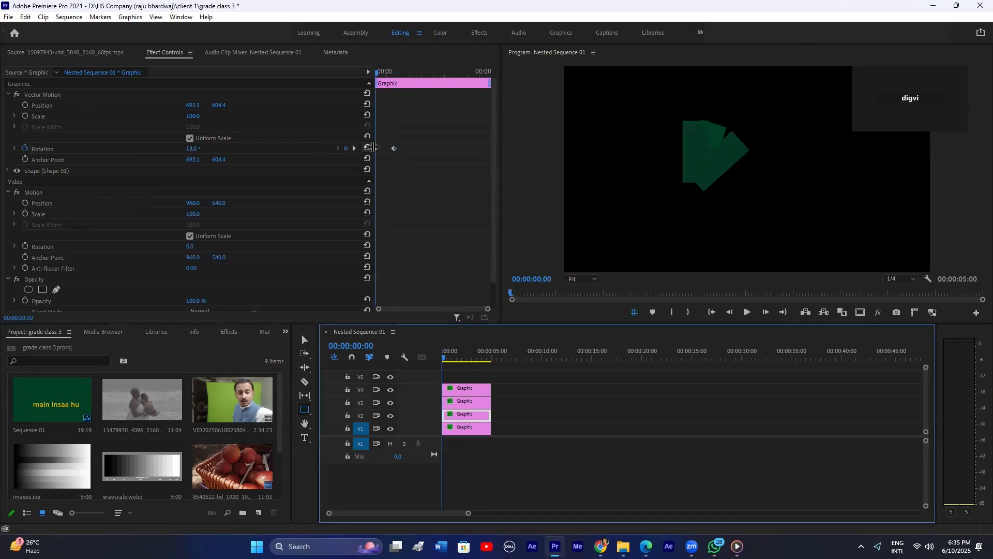
click(368, 149)
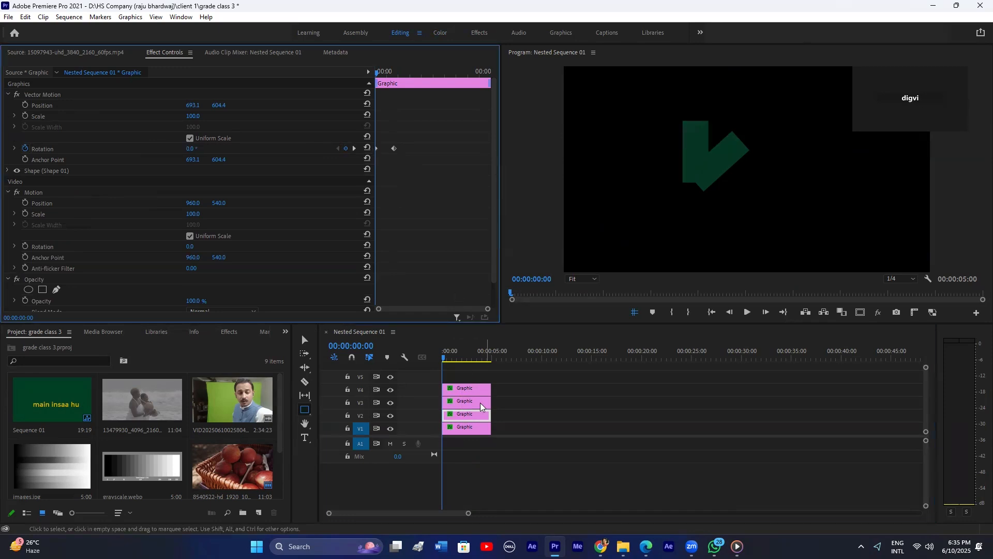
Step: Keyframe the V4 rectangle's vector rotation from 0° on the first frame to 48° just before the one-second mark
click(464, 391)
click(25, 149)
click(396, 72)
click(346, 149)
click(338, 148)
click(367, 148)
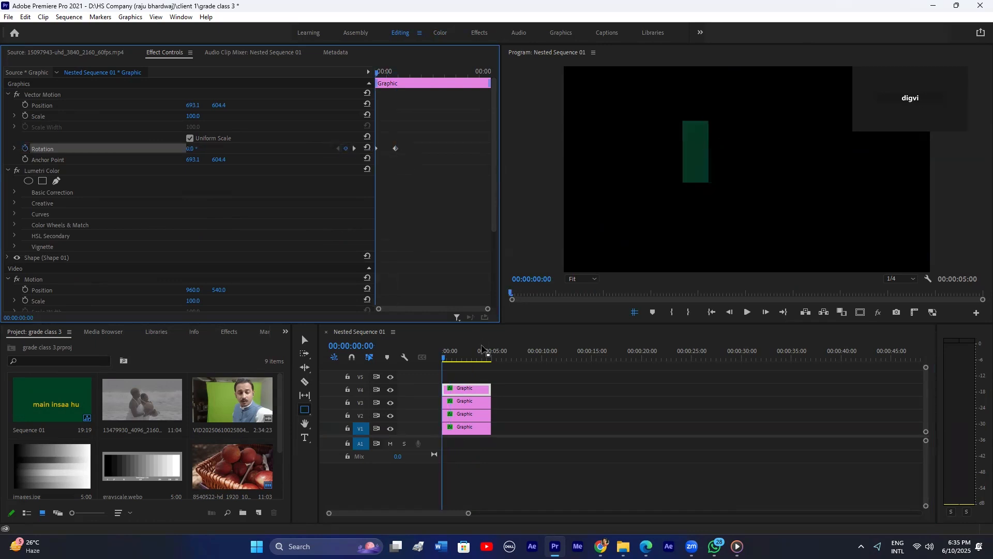
Step: Play the nested fan-out animation twice from the start and reopen Sequence 01
click(471, 377)
key(space)
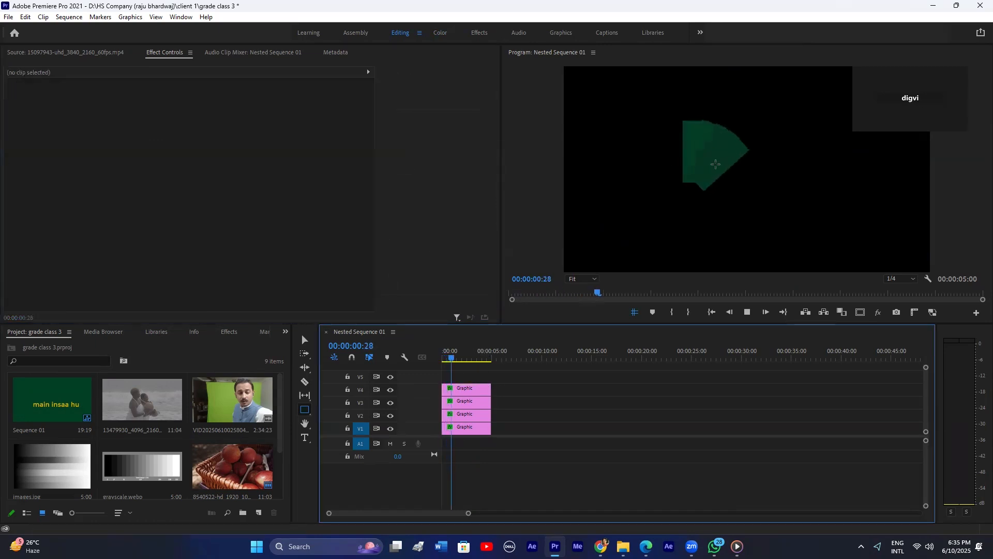
key(space)
drag(455, 357, 422, 360)
key(space)
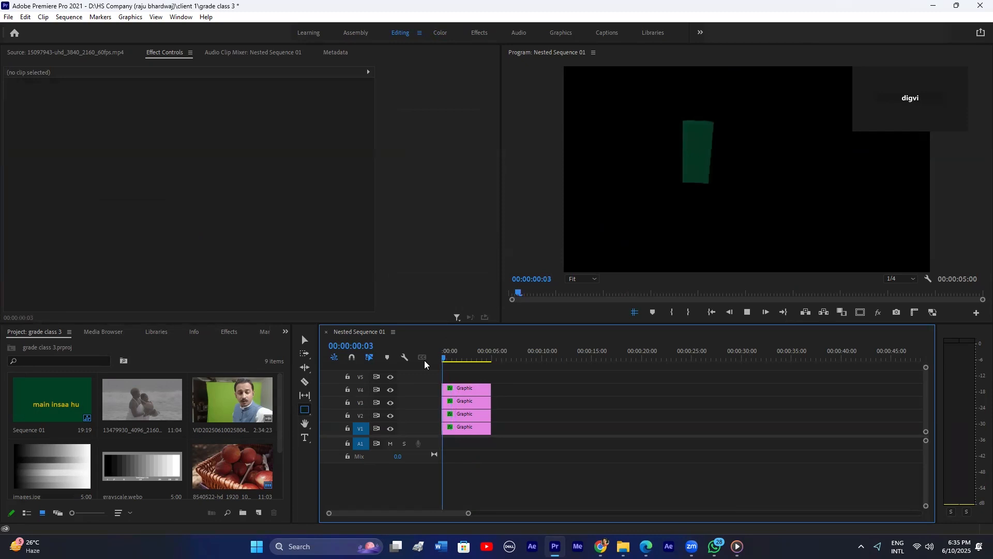
key(space)
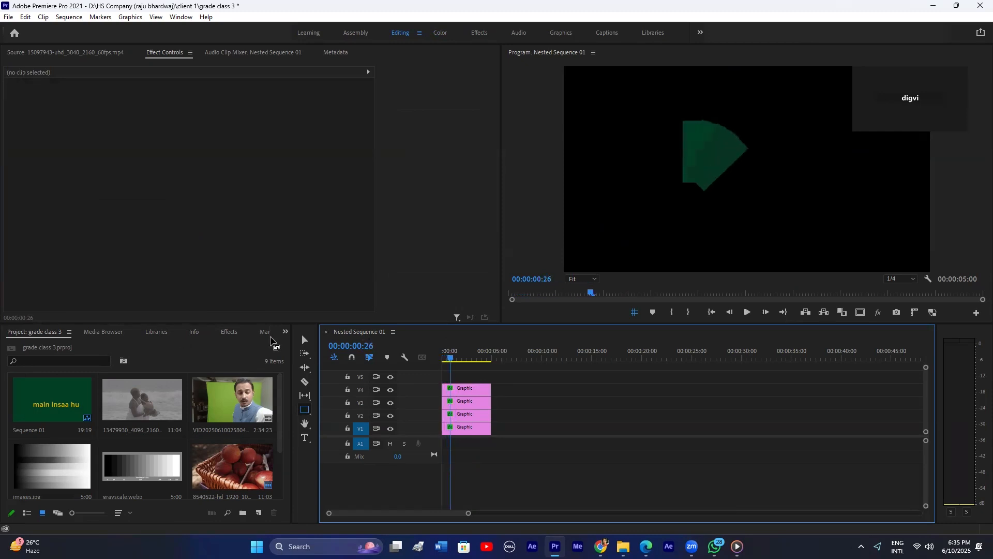
double_click(50, 405)
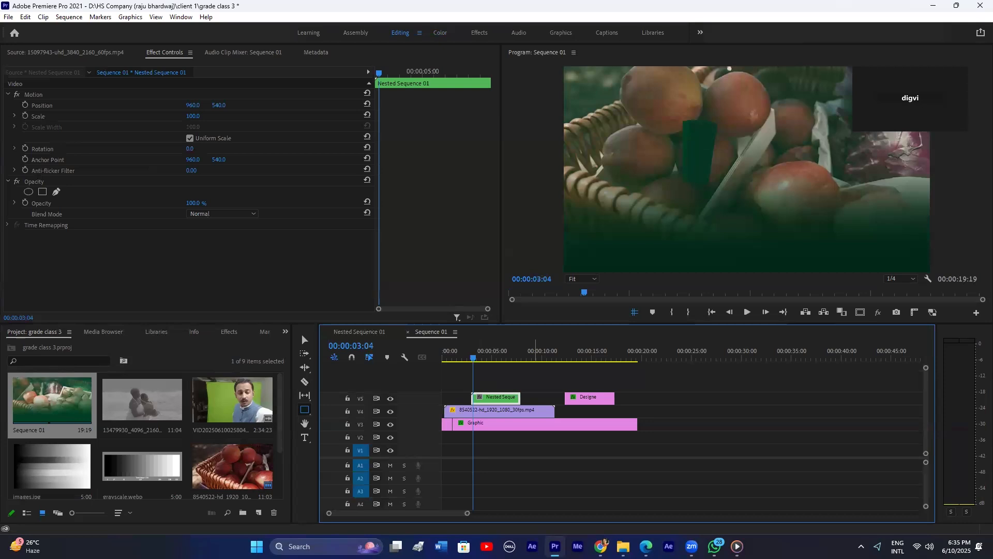
Step: Switch to Media Player and replay the opening banknote fan animation of the final 1.0 reel with the sound muted
click(737, 546)
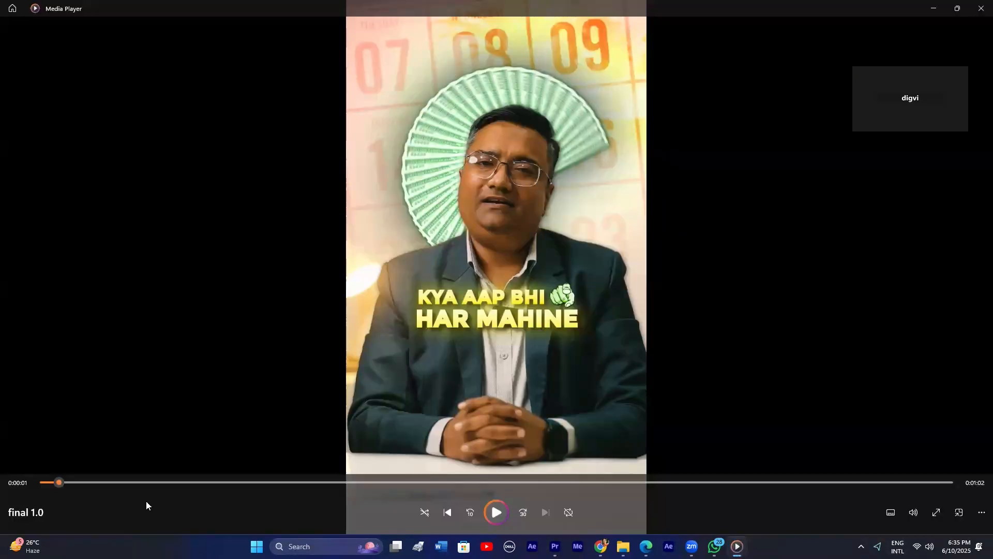
click(48, 482)
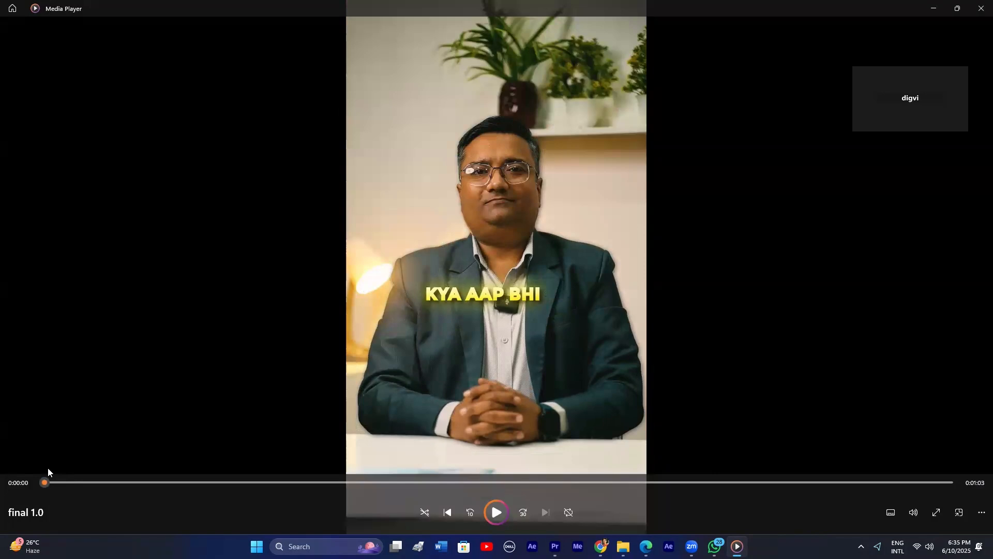
key(XF86AudioMute)
key(space)
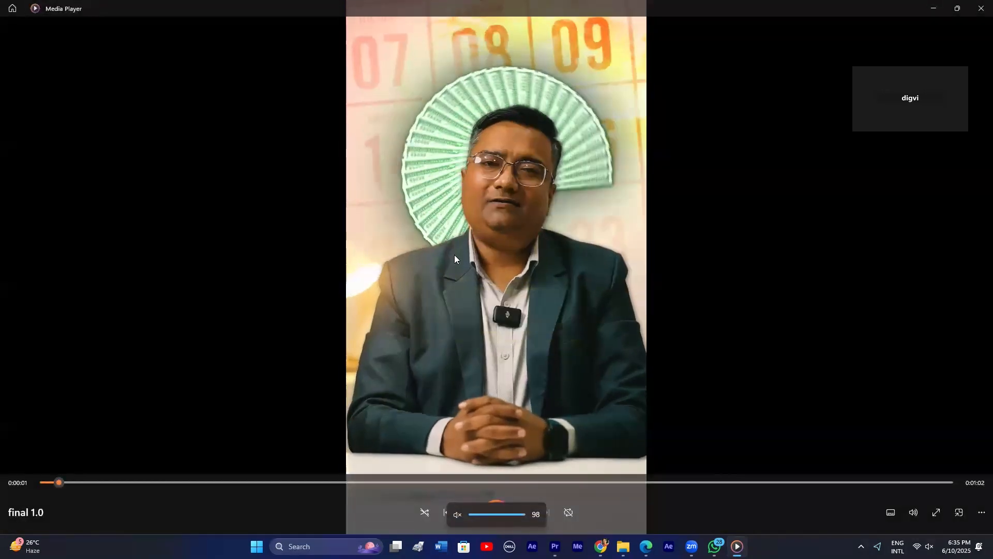
key(space)
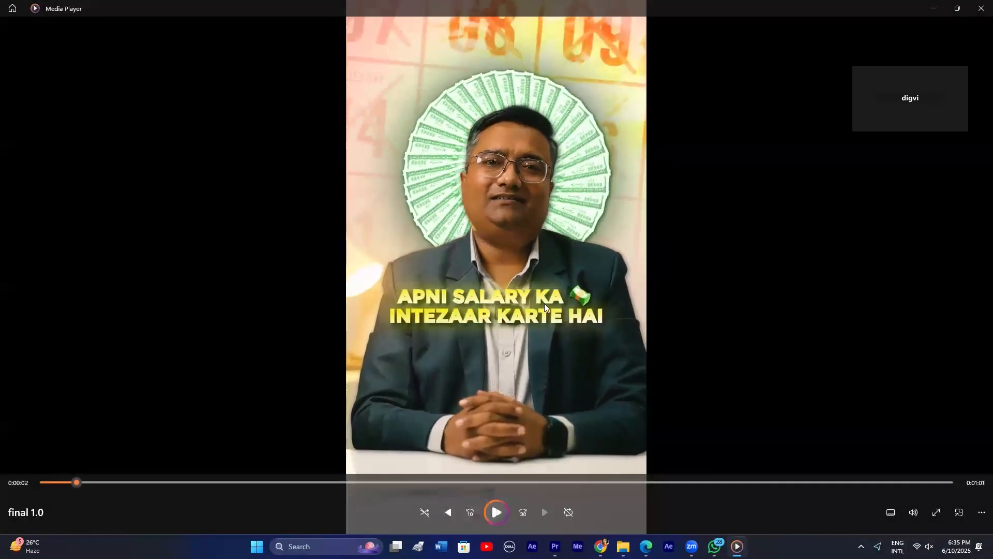
drag(78, 483, 65, 486)
key(space)
key(space)
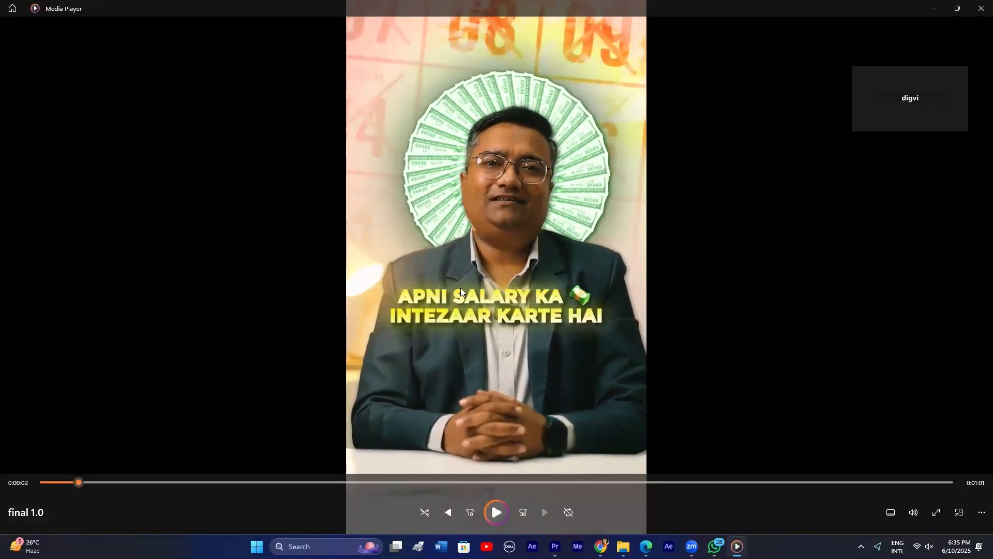
Step: Play the reel on to the cash-in-hand scene and go back to the middle of the green wipe transition
key(space)
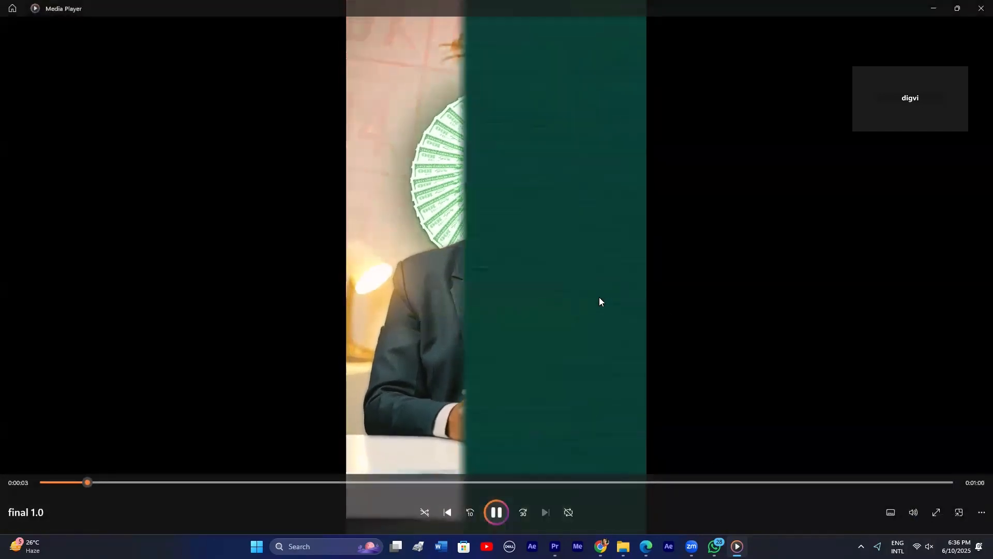
key(space)
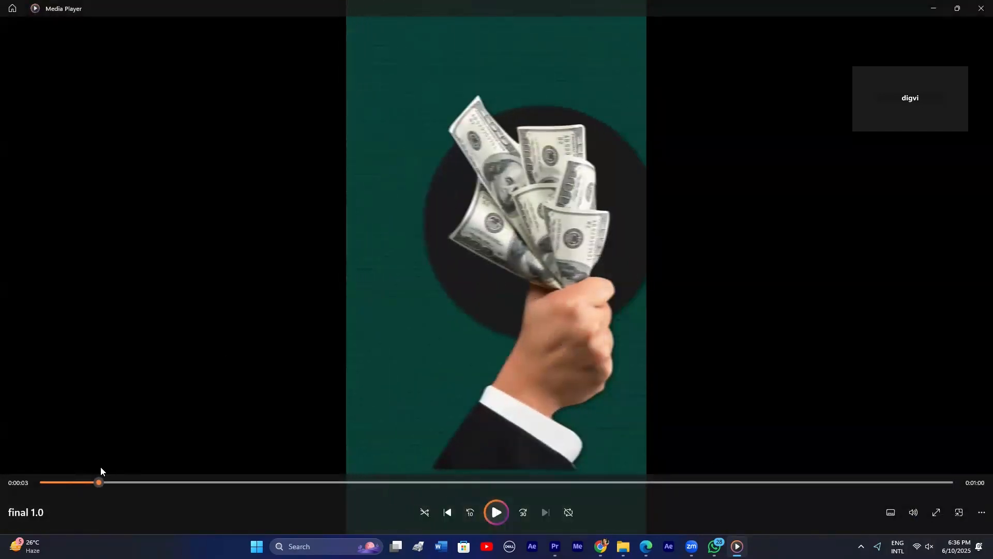
click(90, 483)
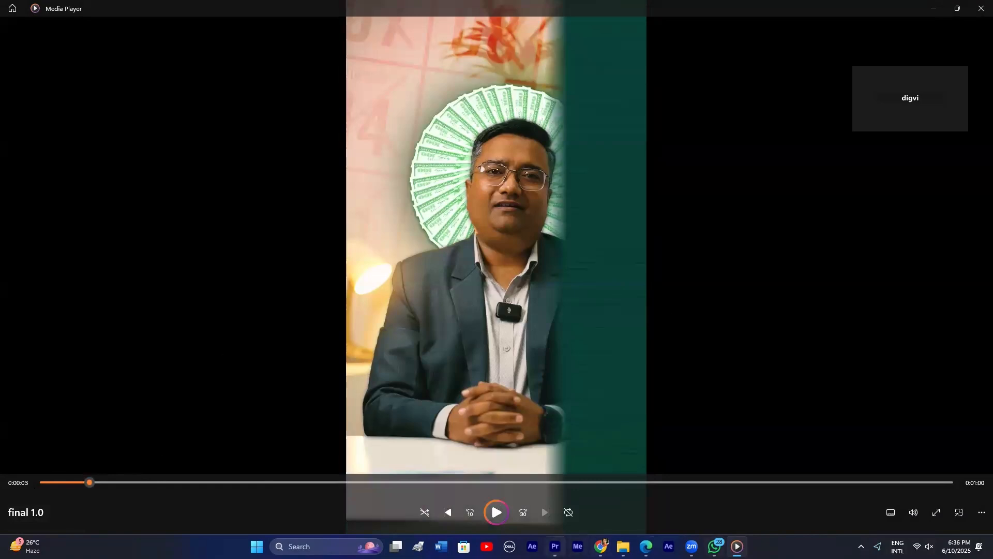
Step: Switch to Premiere Pro, try a sliding green rectangle over the footage with vector position X at 1670, and delete that graphic
click(555, 546)
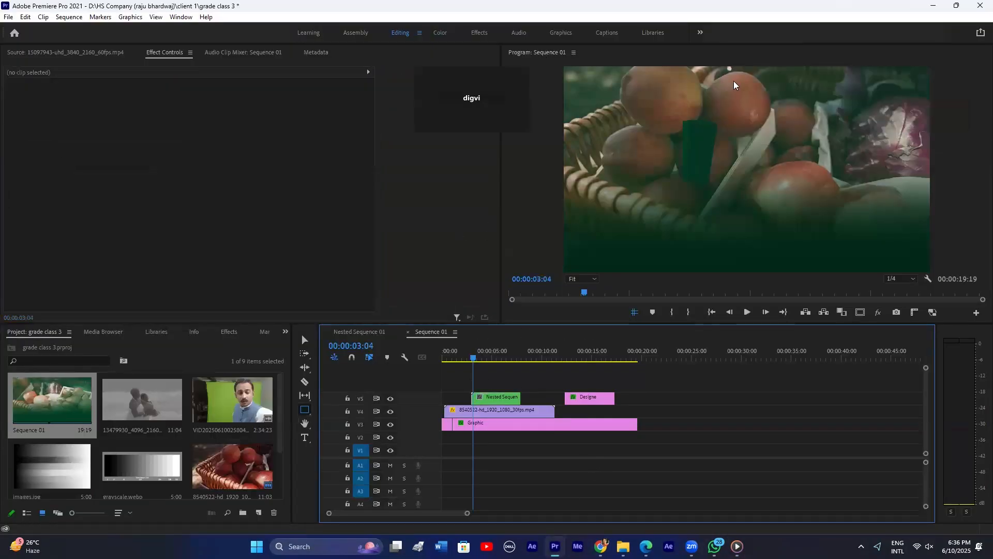
drag(734, 82, 930, 271)
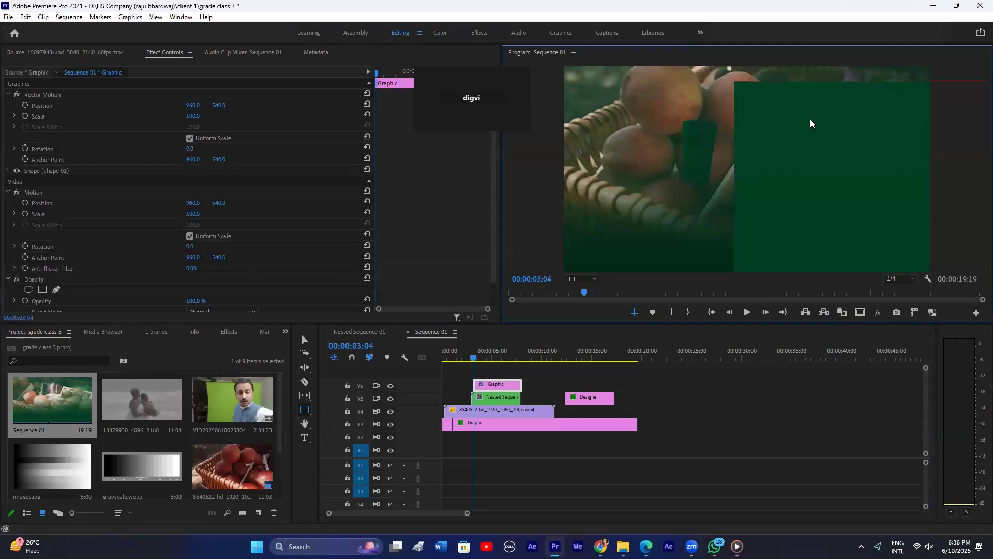
click(193, 105)
text(1670)
key(Return)
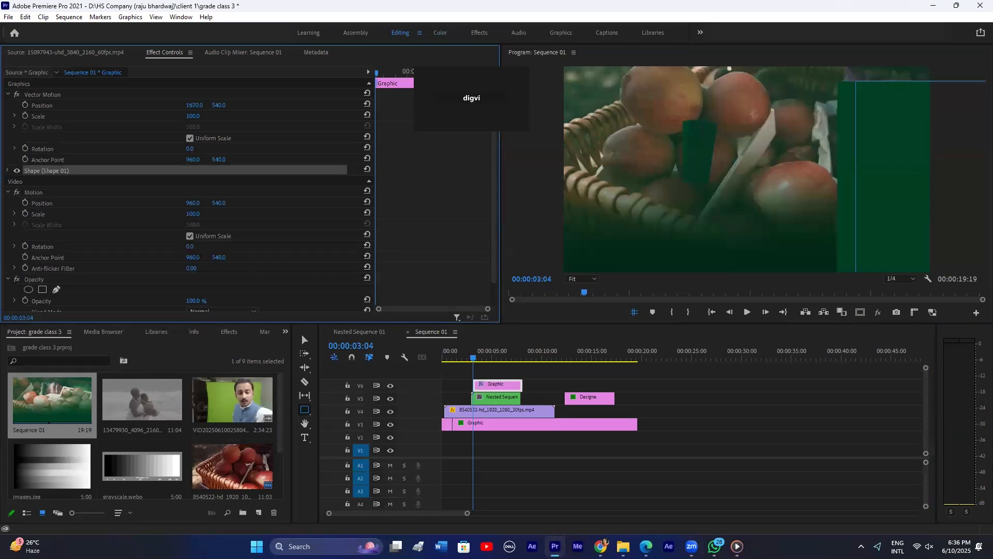
drag(878, 251, 881, 251)
click(493, 384)
key(Delete)
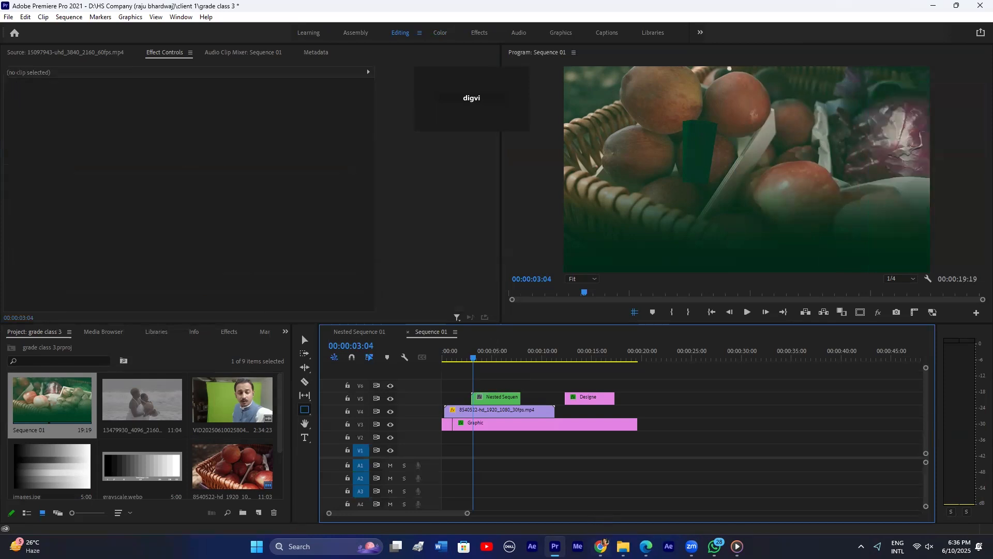
Step: Switch to Media Player and examine the reel from the cash-in-hand scene to about the six-second mark
key(alt+Tab)
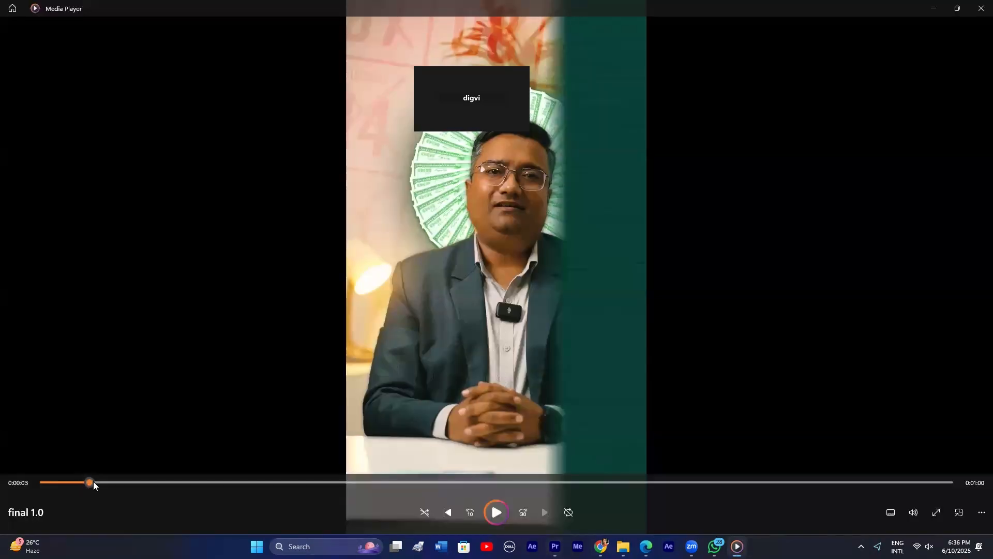
click(98, 481)
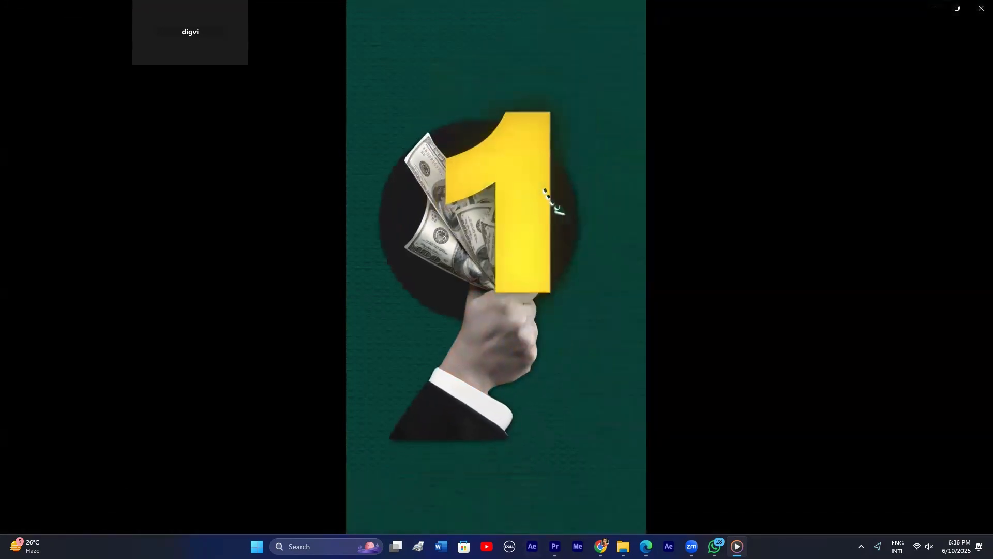
click(490, 518)
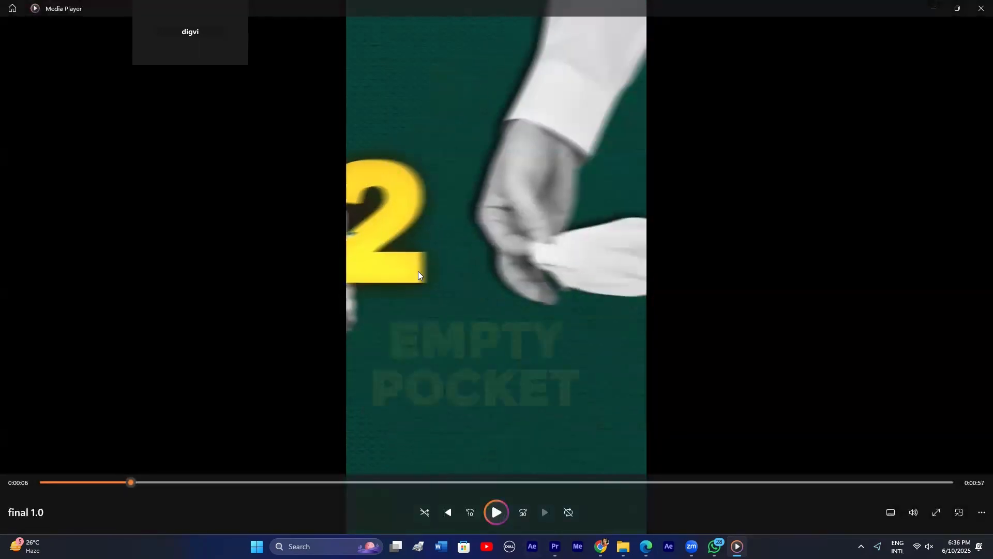
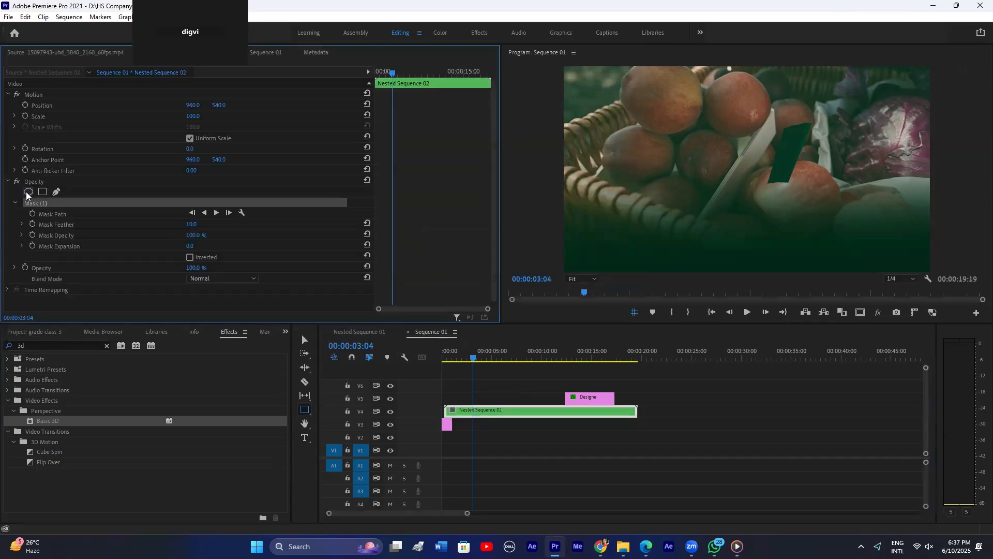
Step: Add an elliptical opacity mask to Nested Sequence 02 with mask feather 0 and mask expansion 561
click(28, 192)
drag(190, 246, 74, 246)
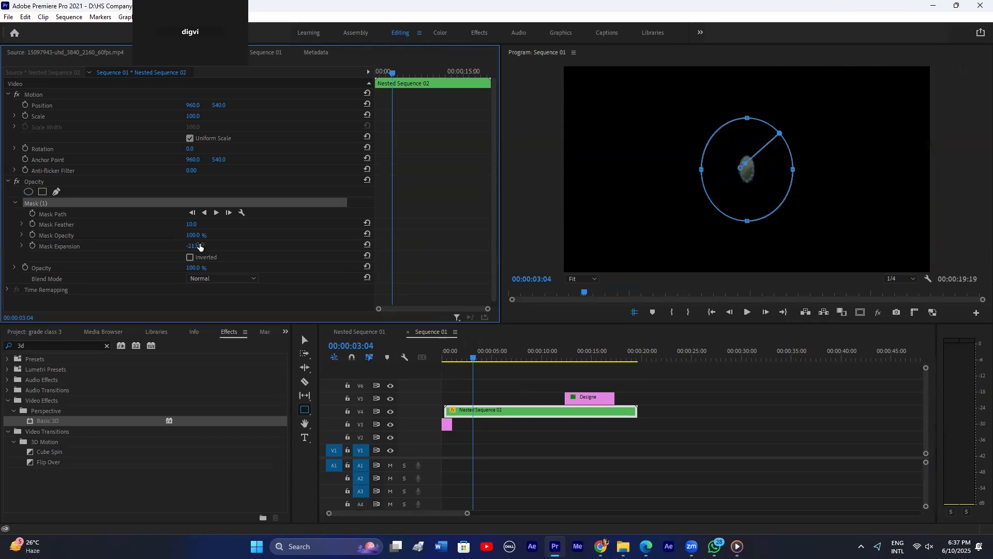
drag(192, 224, 605, 246)
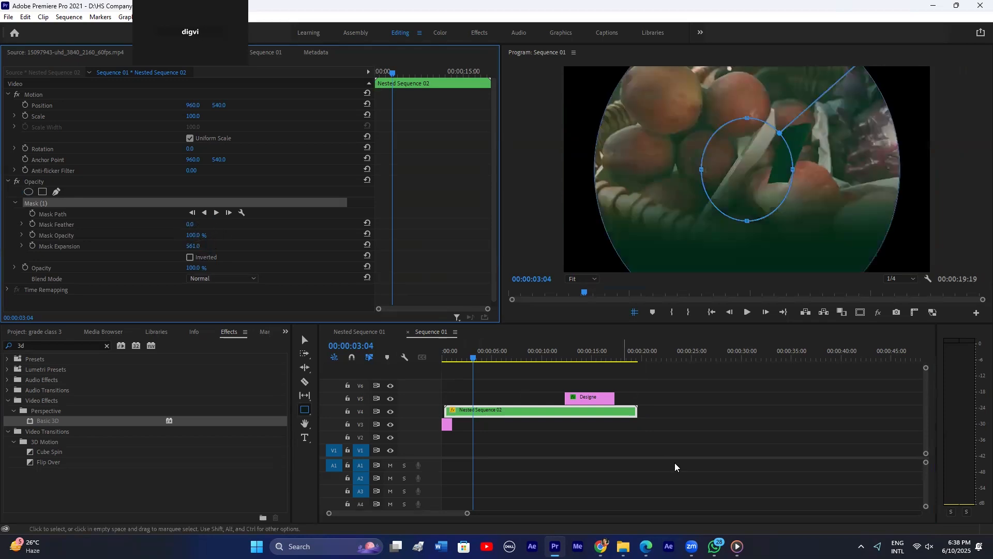
Step: Switch to Media Player and examine the reel's 50/30/20 rule scene on the themed green background
mouse_move(646, 546)
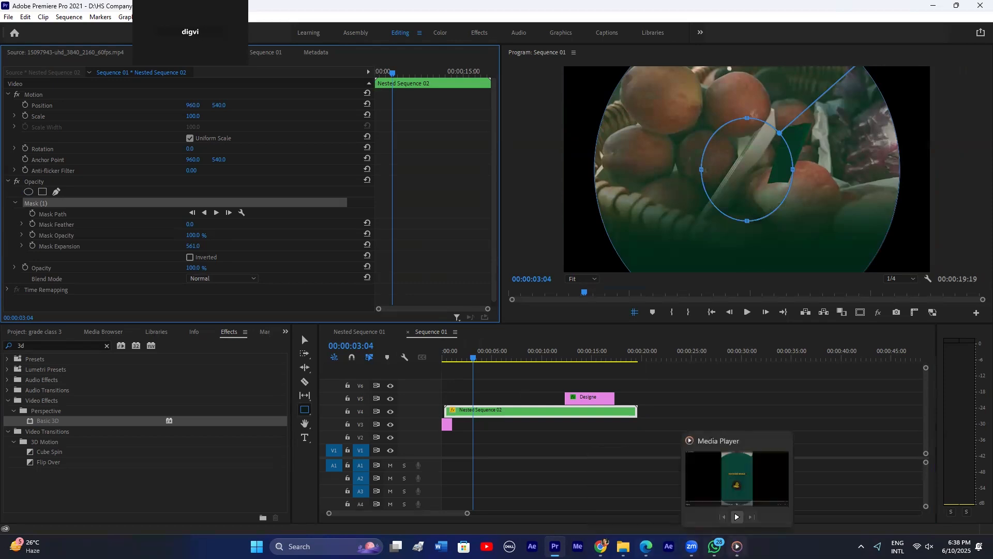
click(737, 546)
click(503, 302)
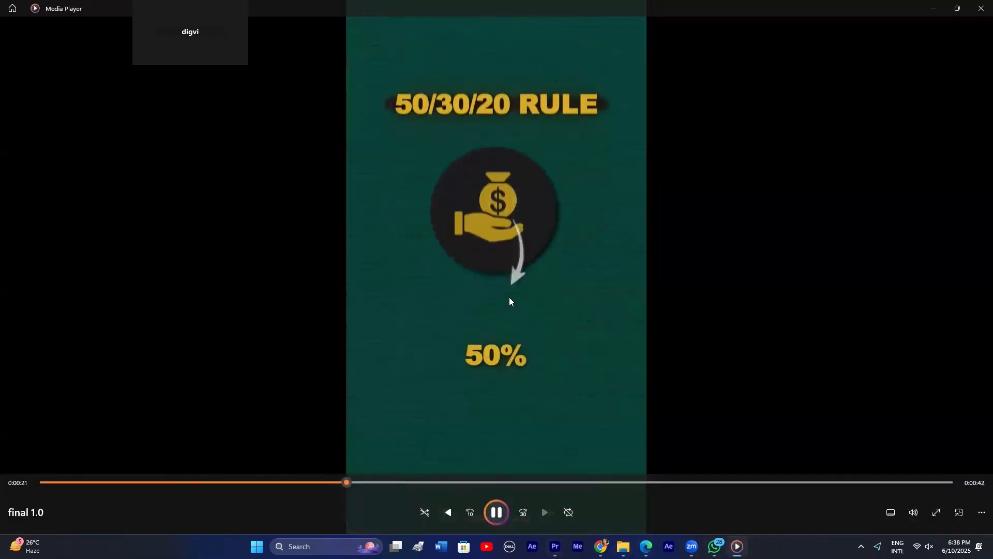
click(509, 298)
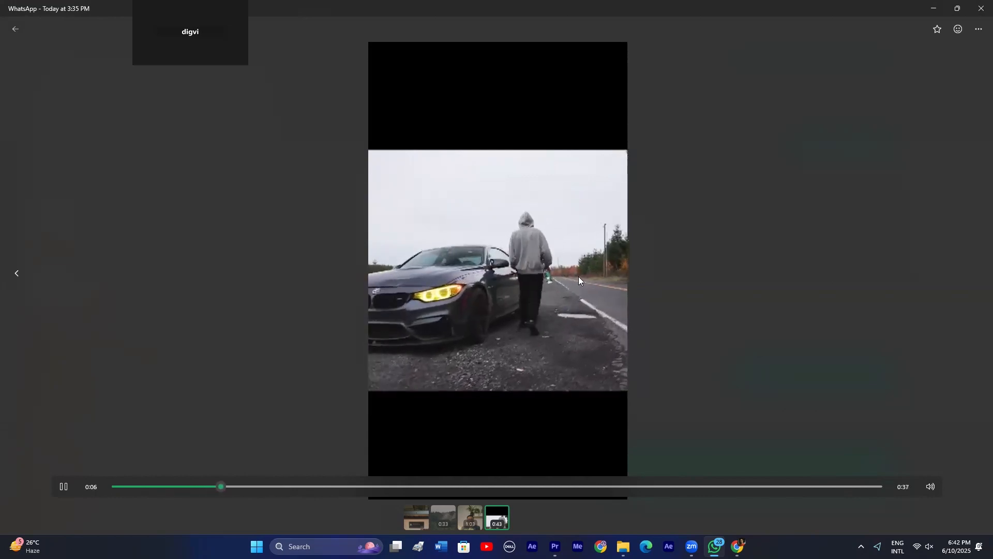
Step: Examine the transitions in the WhatsApp car video, pausing at about 0:07 and 0:10 and skipping back slightly
click(457, 411)
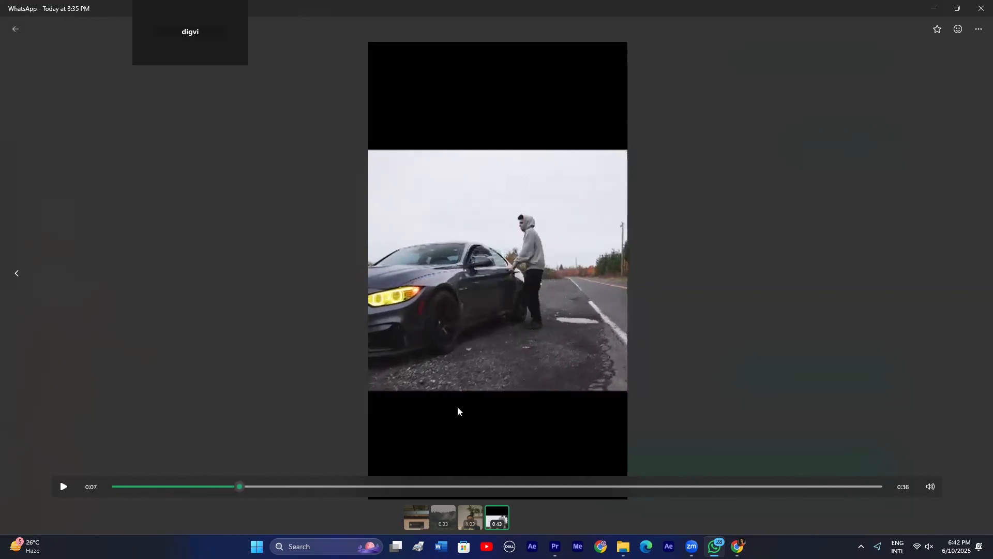
click(235, 483)
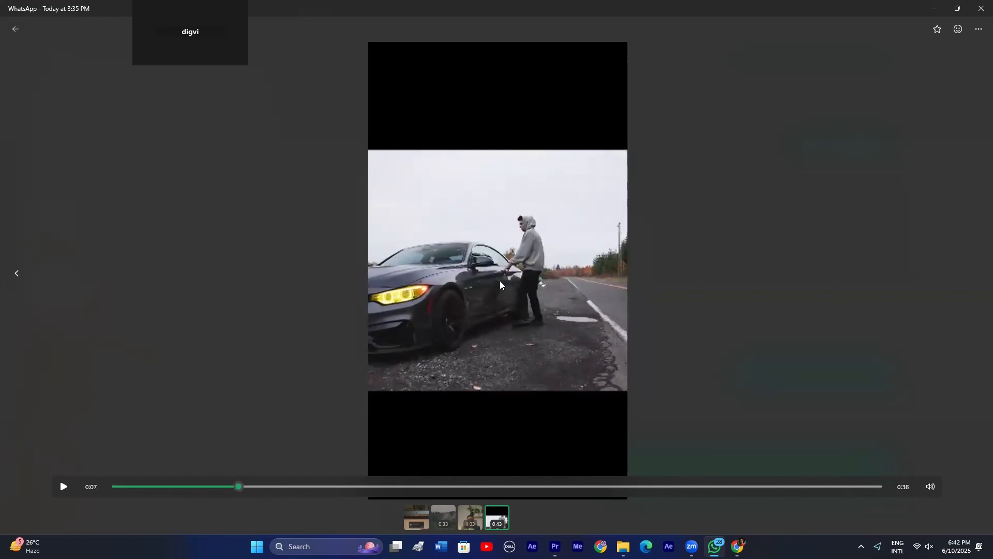
click(518, 272)
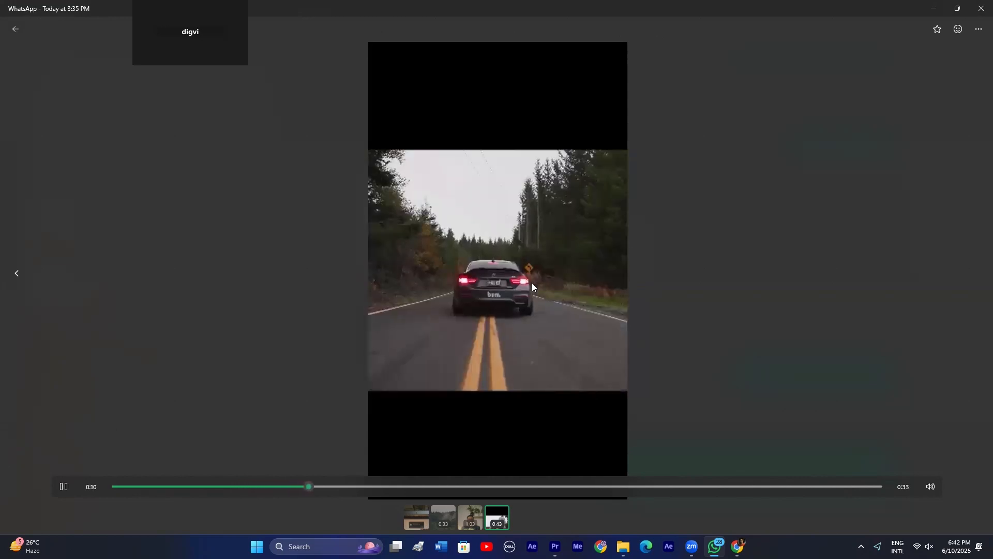
click(511, 299)
click(288, 485)
Step: Switch to Premiere Pro and import the Imagine Dragons - Bones (Lyrics) MP3 from the music folder inside All Material on drive D
click(555, 547)
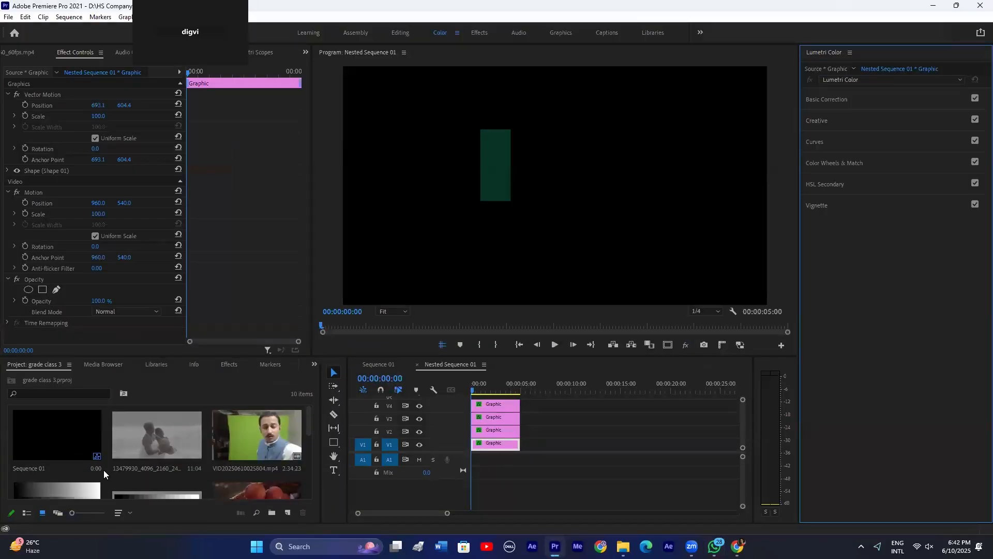
scroll(270, 436, down, 3)
click(197, 472)
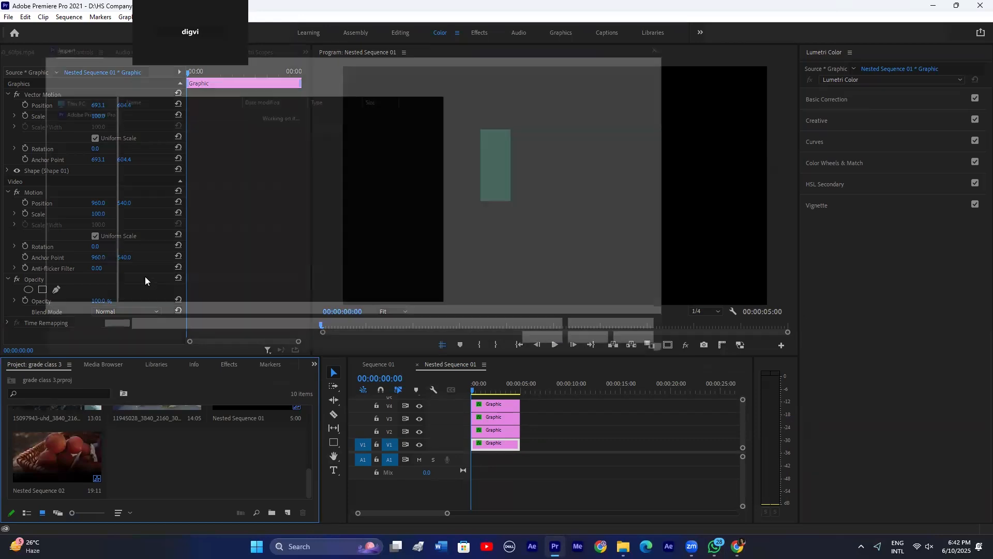
click(47, 299)
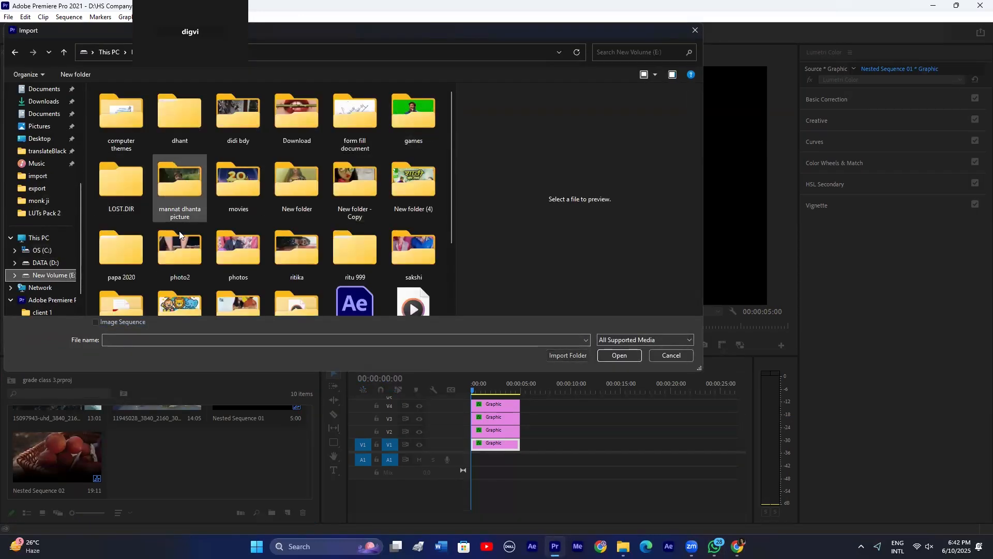
click(73, 263)
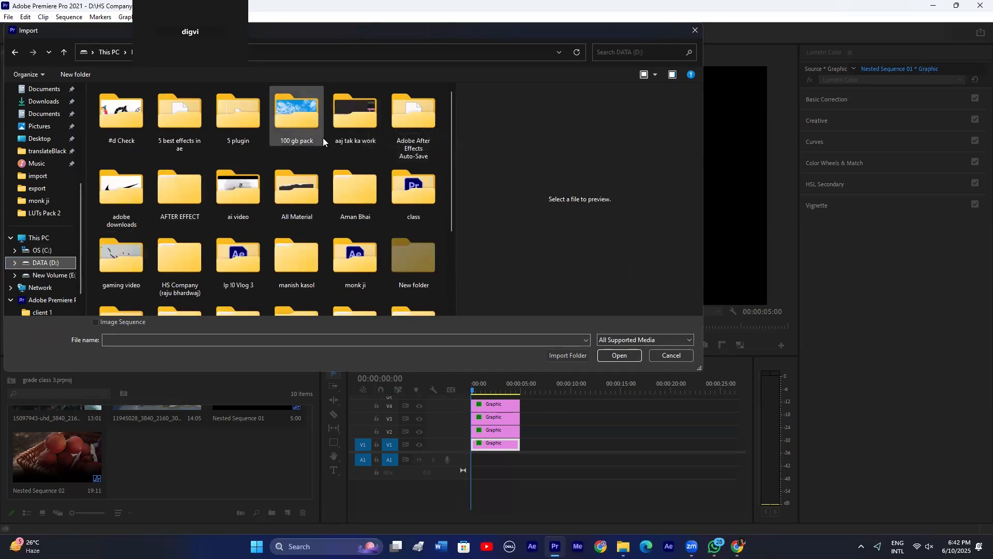
drag(455, 167, 565, 167)
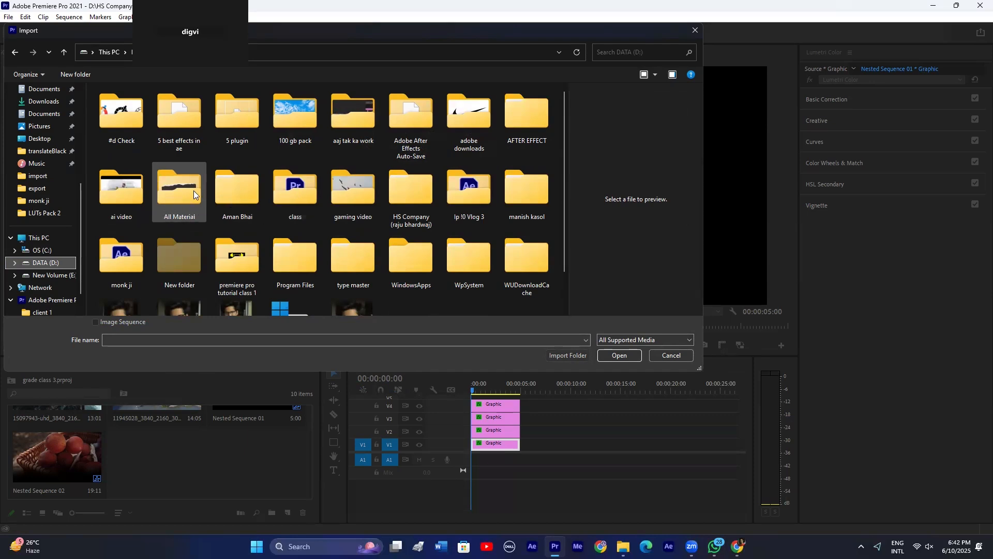
double_click(192, 206)
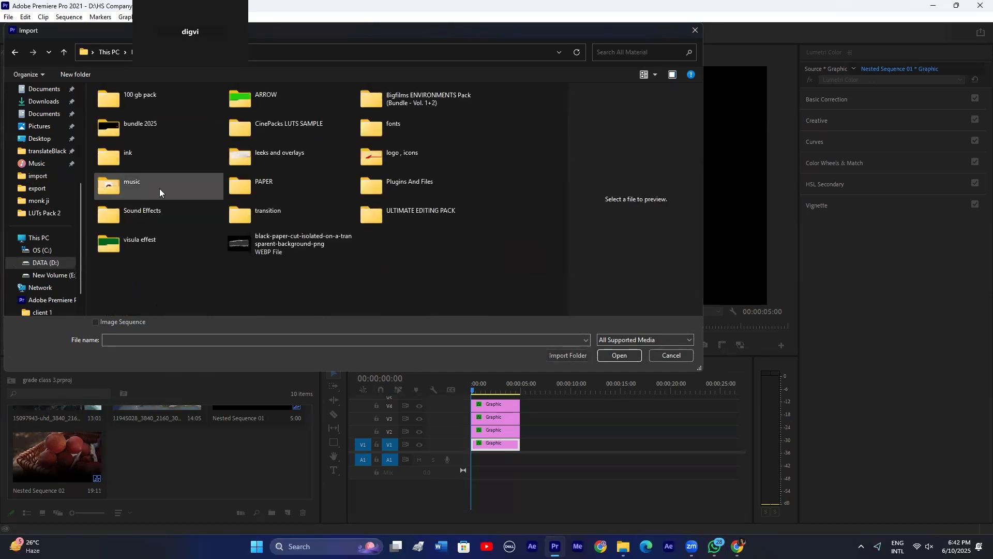
click(132, 192)
double_click(145, 197)
click(178, 163)
click(621, 355)
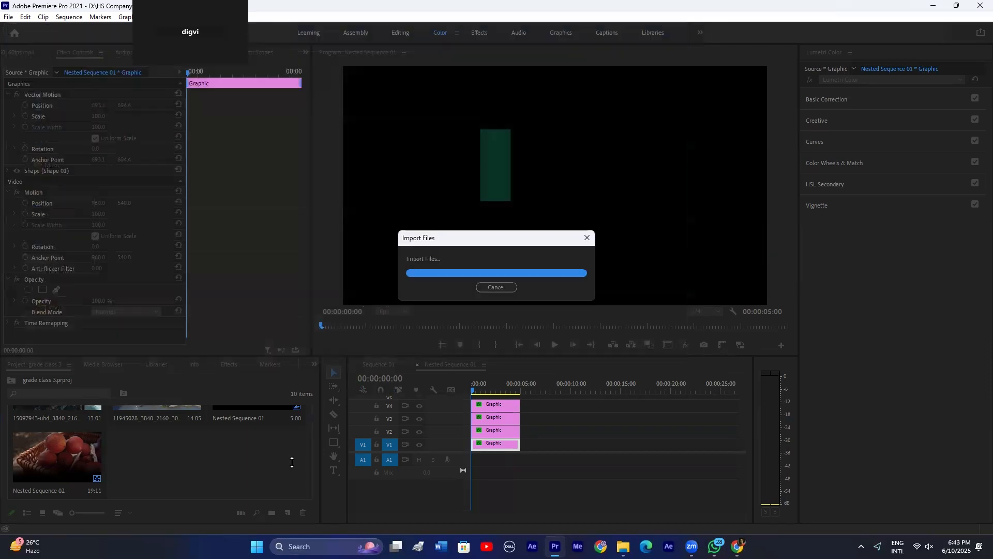
Step: Delete the extra graphic clips above V2 and shift the V2 graphic to begin near the end of the V1 graphic
drag(540, 406, 493, 433)
key(Delete)
drag(491, 434, 530, 438)
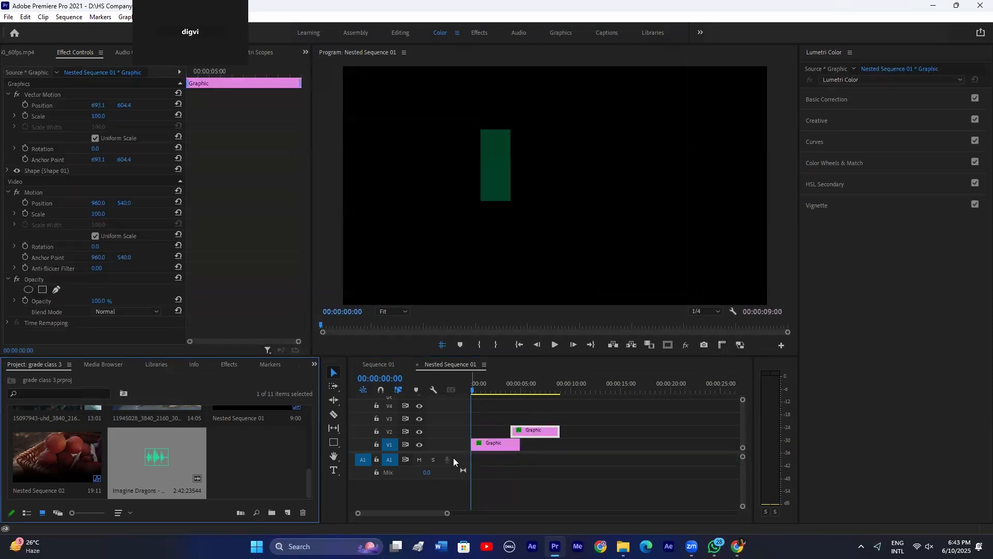
Step: Place the Imagine Dragons song on track A2, split it at about 5 seconds and near the second graphic's end, and delete the remainder
drag(482, 460, 470, 483)
key(x)
key(c)
click(520, 470)
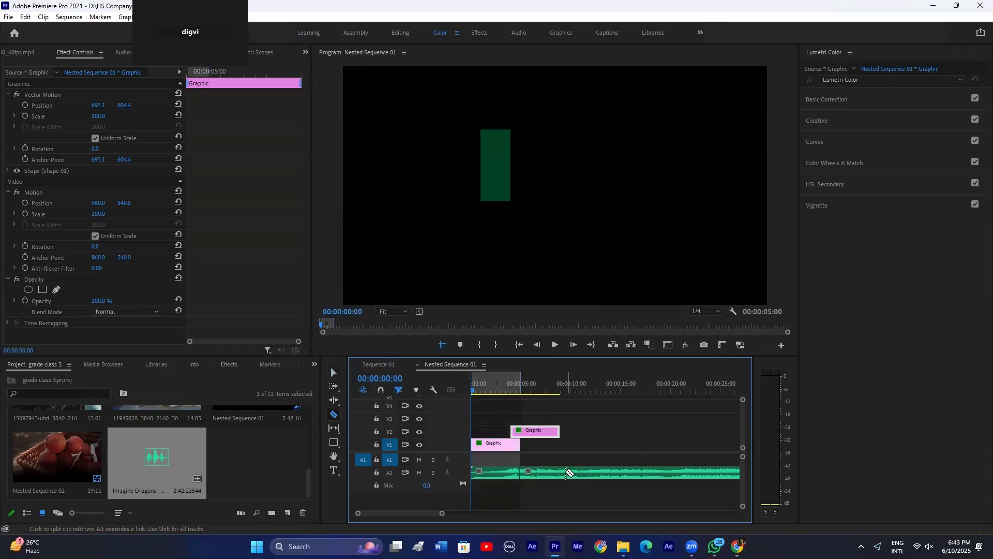
click(585, 476)
key(Delete)
key(v)
Step: Move the second graphic onto V1 directly after the first and extend the marked range to a duration of 00:00:09:06
drag(537, 437, 530, 441)
drag(442, 513, 429, 518)
scroll(670, 413, down, 1)
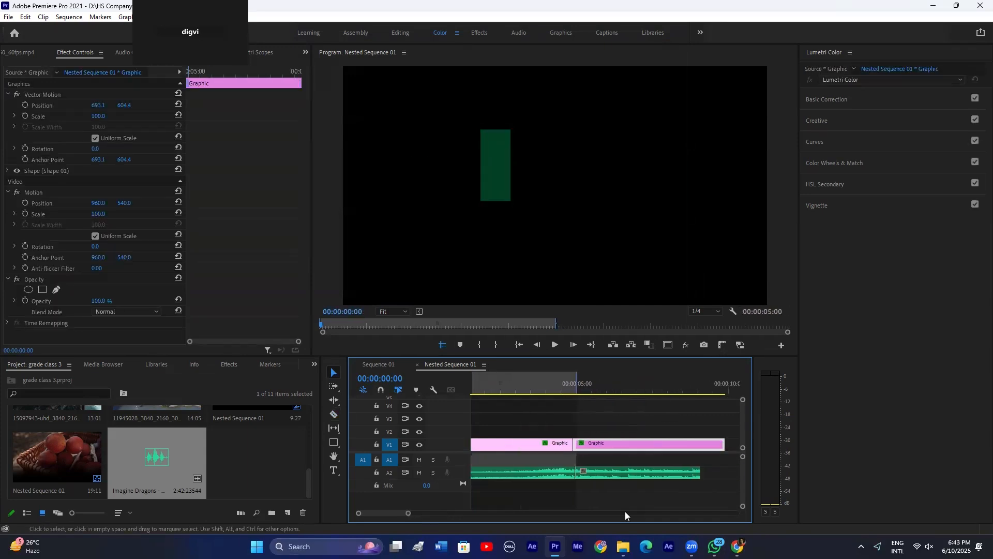
drag(578, 387, 704, 387)
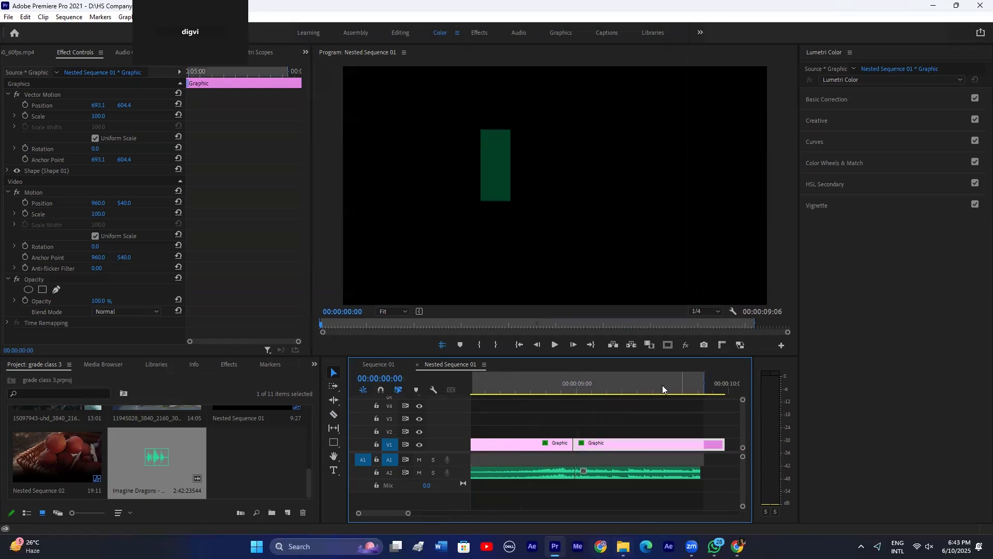
Step: Switch to WhatsApp and examine the car video's hooded walking shot at about 0:04, pausing on it before returning to Premiere Pro
mouse_move(623, 546)
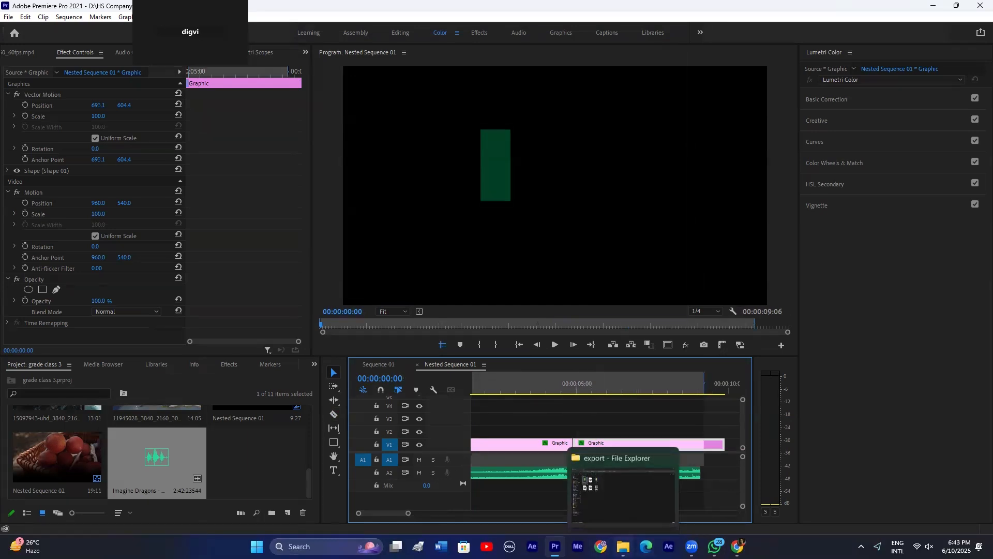
click(738, 547)
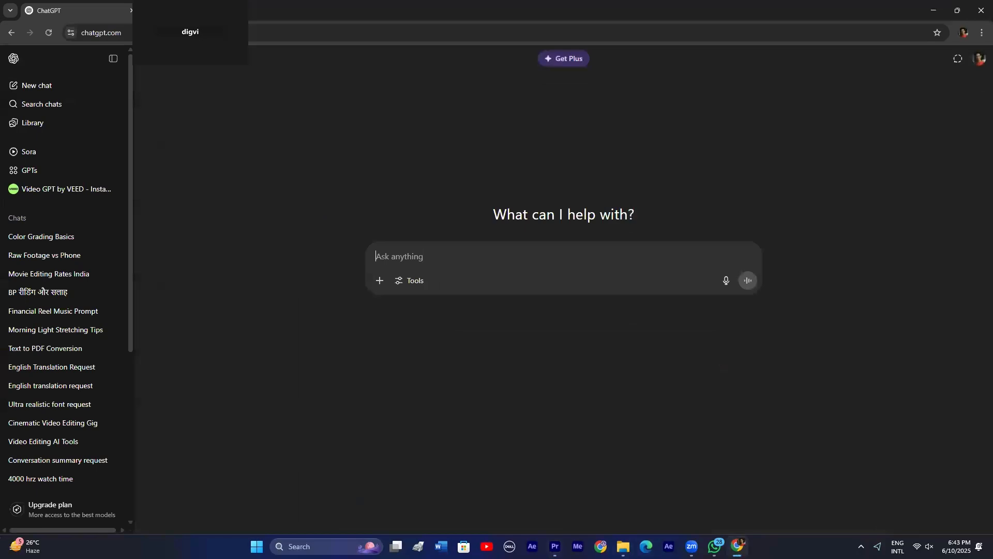
click(738, 546)
click(714, 547)
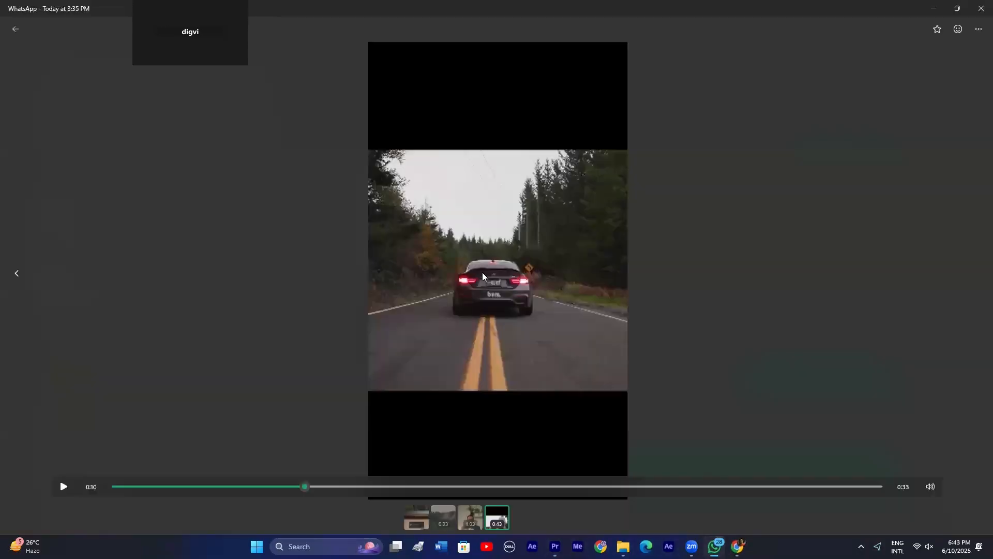
click(184, 490)
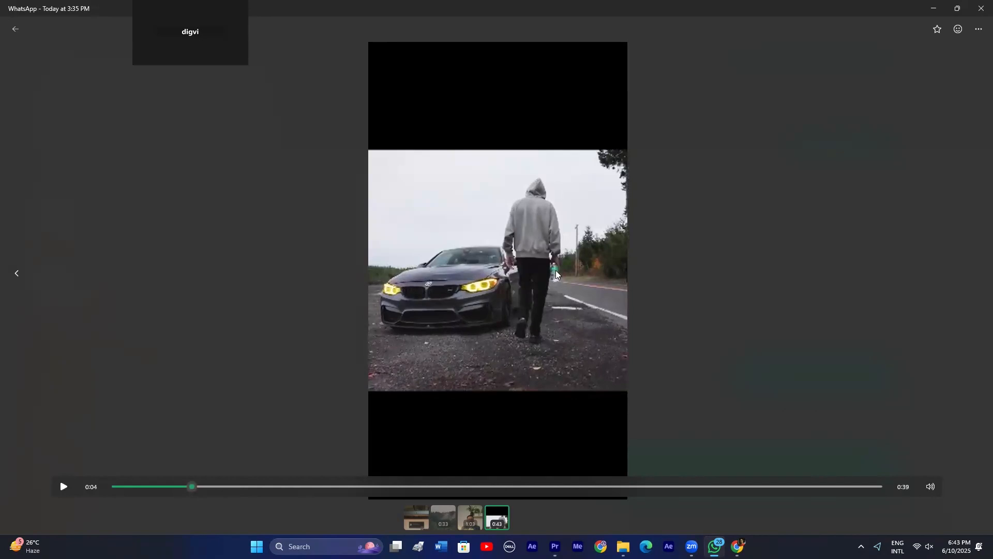
click(545, 188)
click(545, 188)
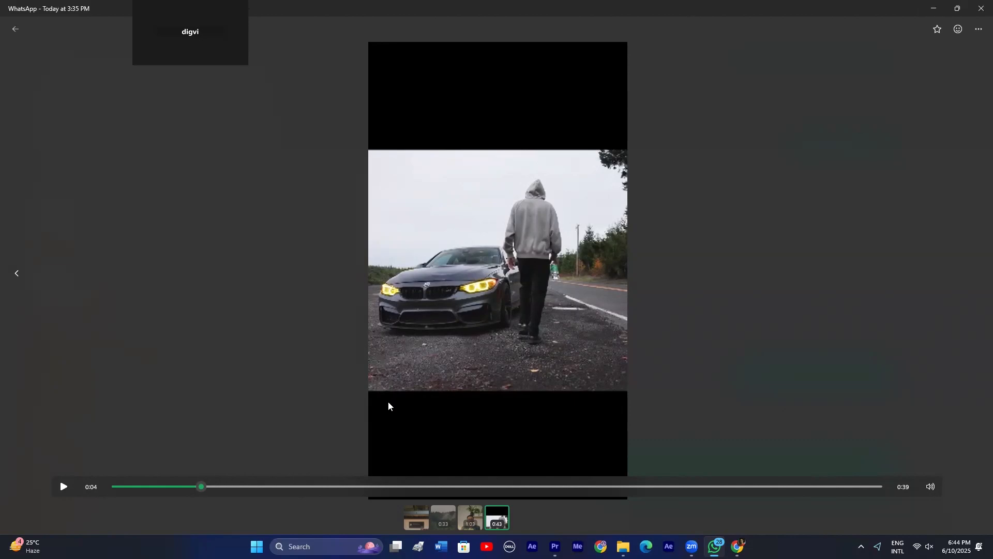
click(934, 9)
Step: Enlarge audio track A2 and shift the cut between the two V1 graphics slightly later, towards the song's split point
click(547, 387)
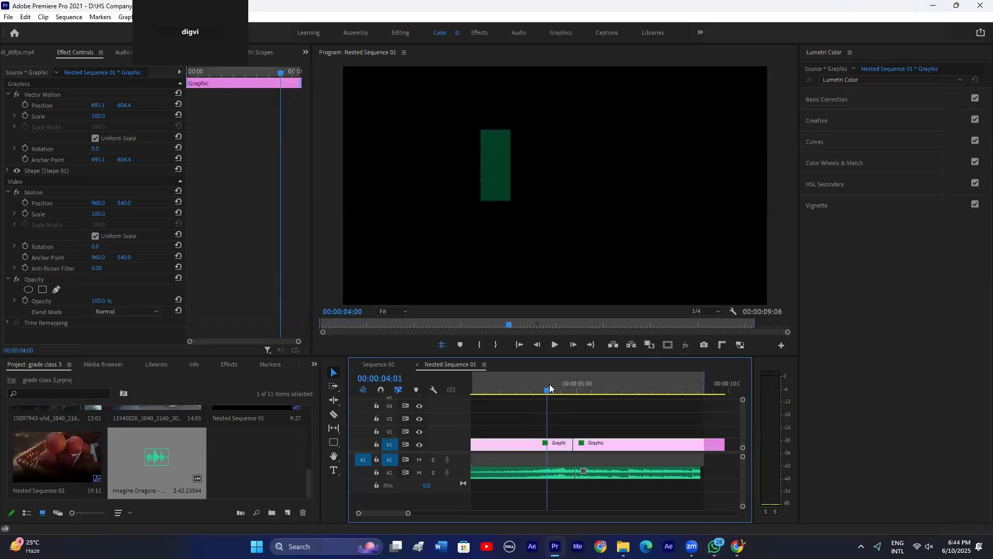
drag(742, 457, 741, 465)
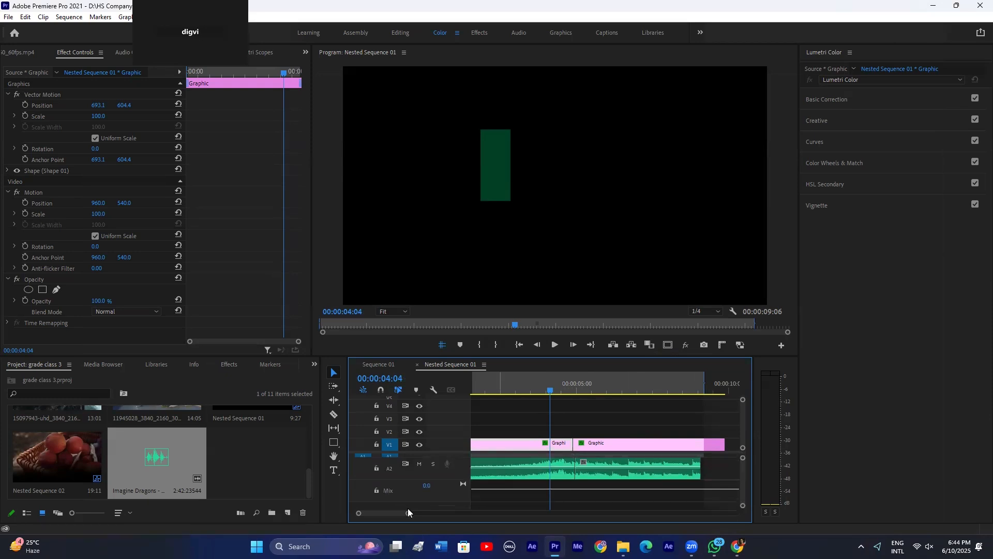
drag(406, 512, 400, 512)
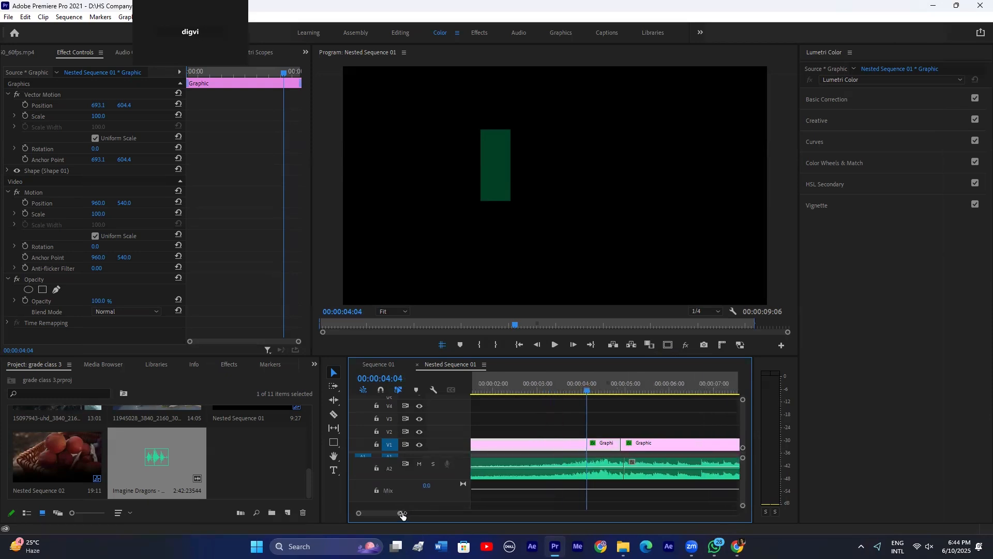
drag(622, 443, 625, 444)
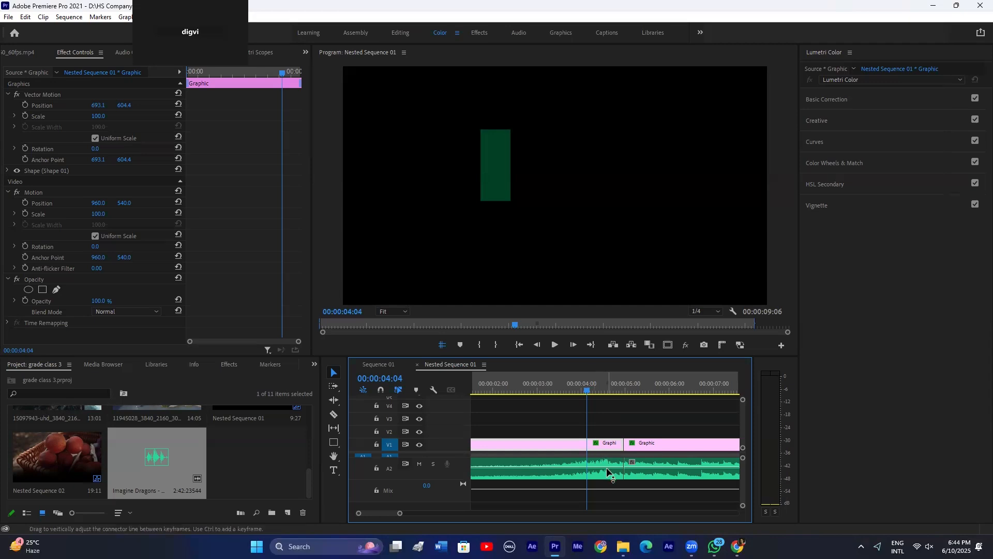
drag(624, 461, 627, 462)
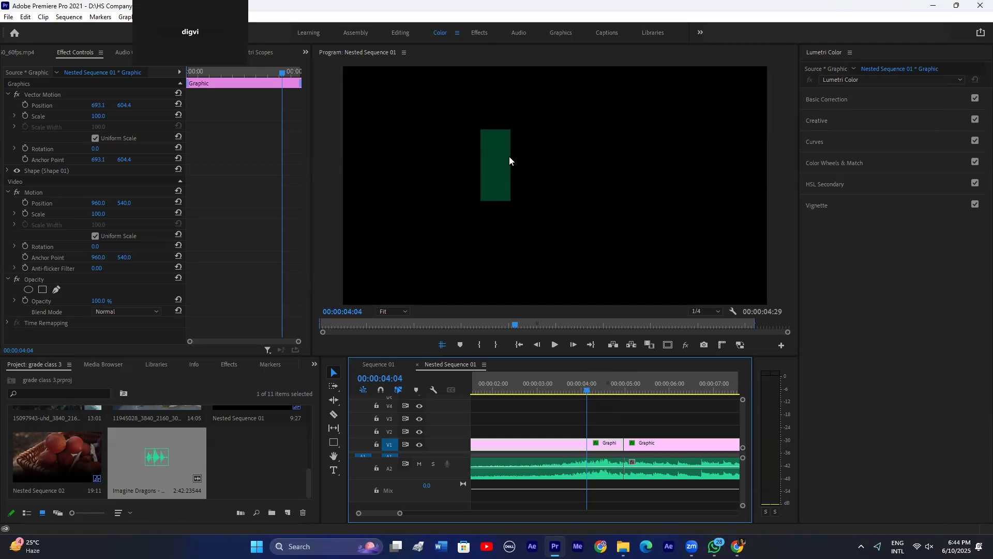
Step: Move the start of the second V1 graphic to the song's split point, leaving a gap, and inspect it at 00:00:04:29
drag(611, 394, 625, 394)
key(=)
key(=)
click(619, 393)
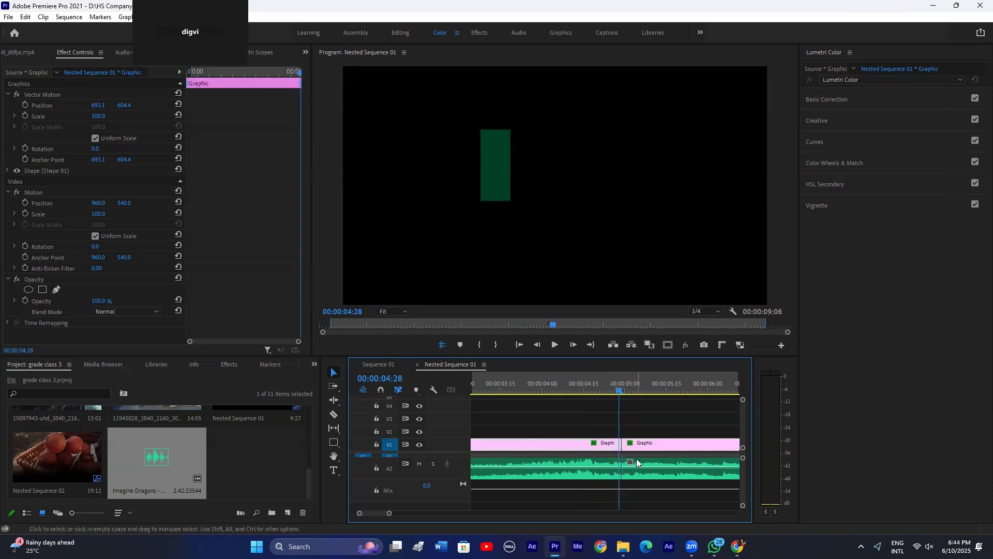
key(=)
drag(613, 462, 630, 444)
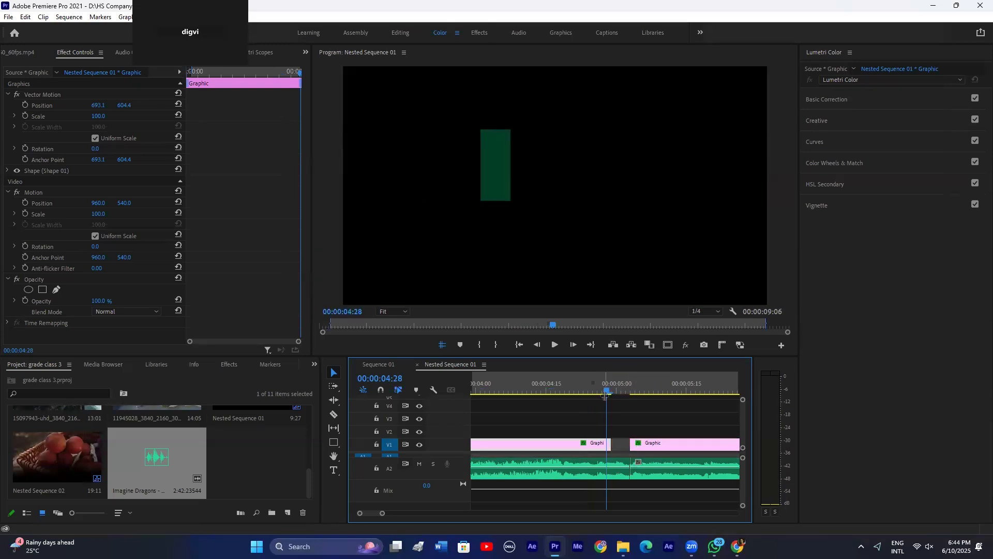
drag(605, 395, 611, 395)
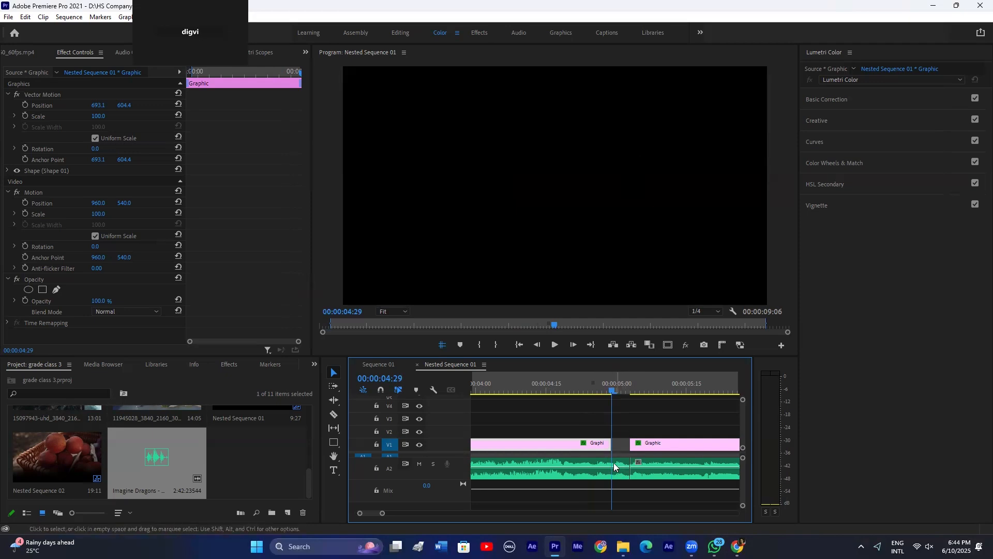
Step: Move the second song segment down to A3, close the gap between the V1 graphics, and scrub across their cut to 00:00:05:00
drag(639, 475, 644, 508)
drag(645, 445, 626, 444)
click(596, 391)
drag(603, 387, 618, 389)
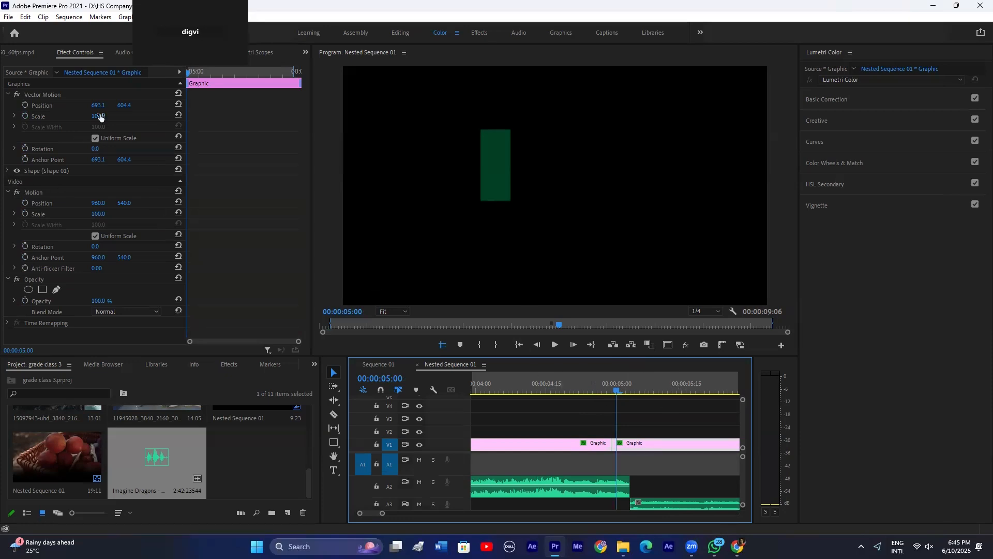
Step: Set the second graphic's vector scale to 298 and vertical position to 1146.4, and preview the change across the cut
drag(99, 116, 202, 116)
drag(123, 106, 300, 106)
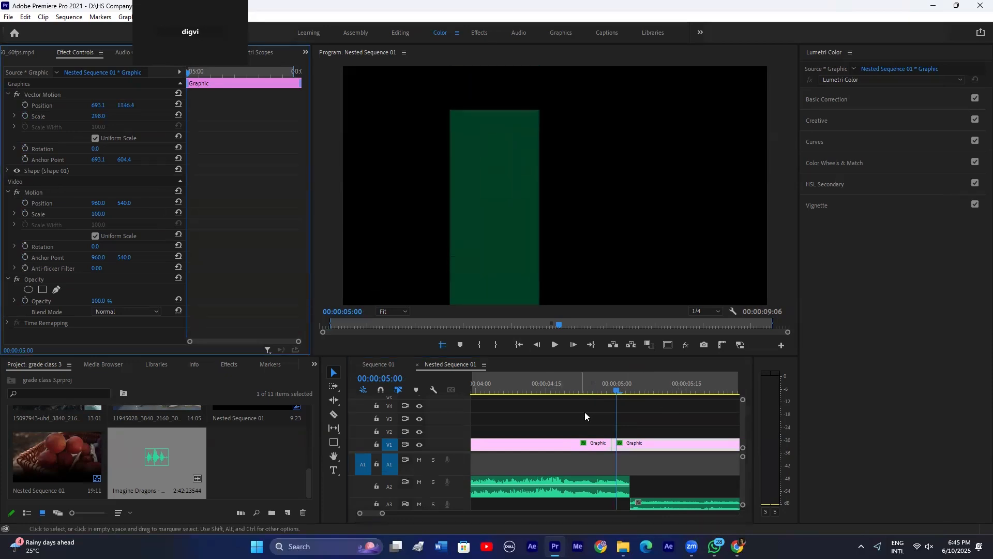
click(587, 382)
key(space)
mouse_move(613, 388)
mouse_down()
mouse_move(604, 388)
mouse_move(616, 389)
mouse_up()
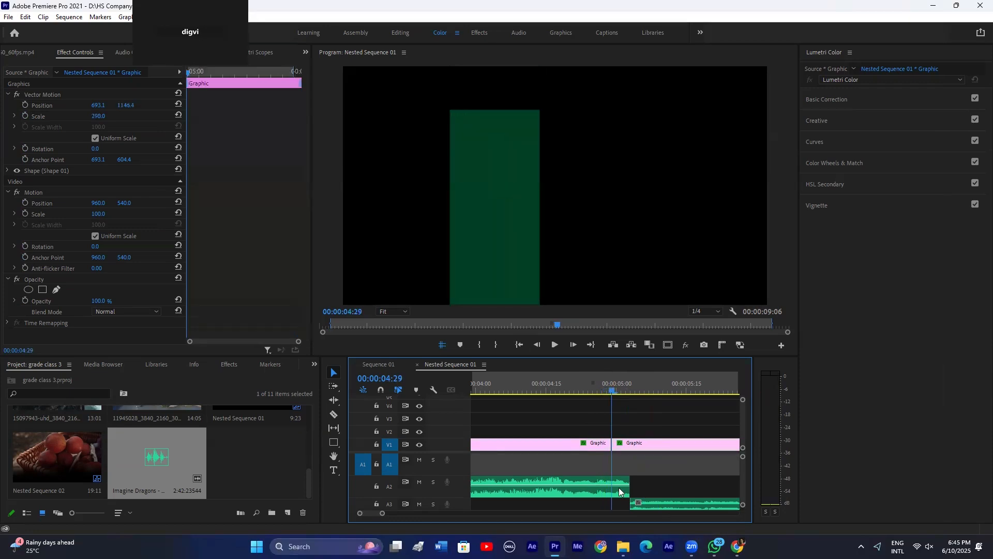
Step: Add volume keyframes with the Pen tool to fade down the A2 song clip near 00:00:05:00, and trim its end to the A3 segment's start
drag(629, 486, 656, 485)
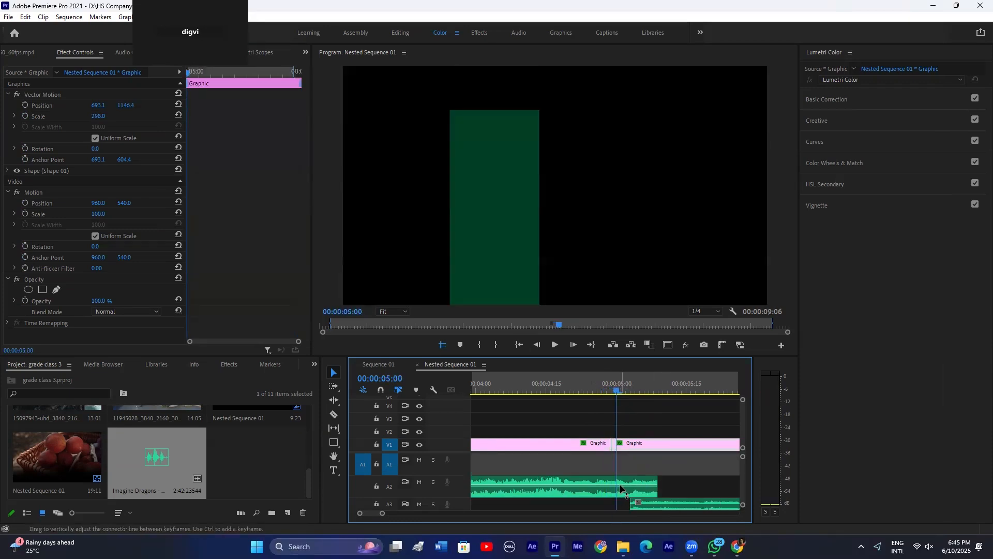
key(p)
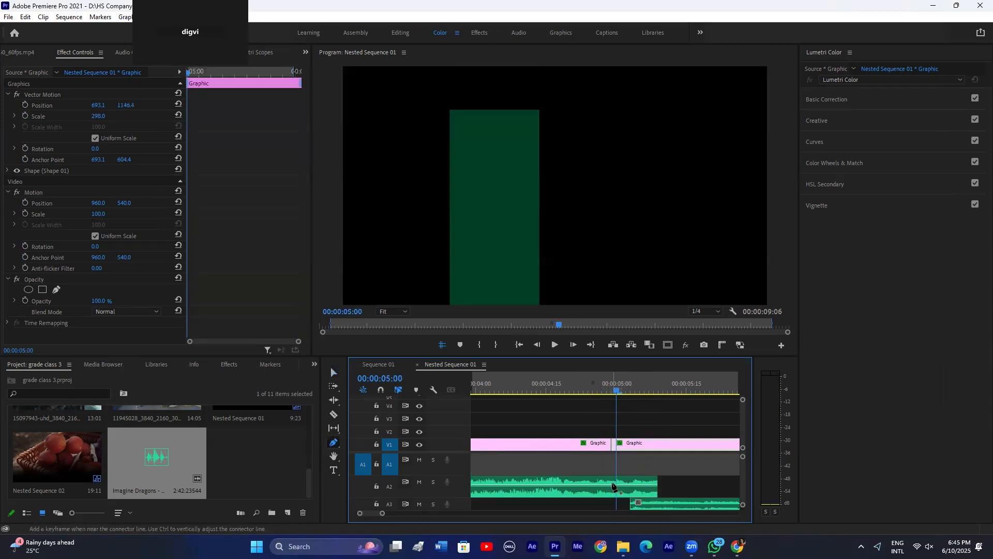
click(612, 485)
drag(623, 485, 623, 492)
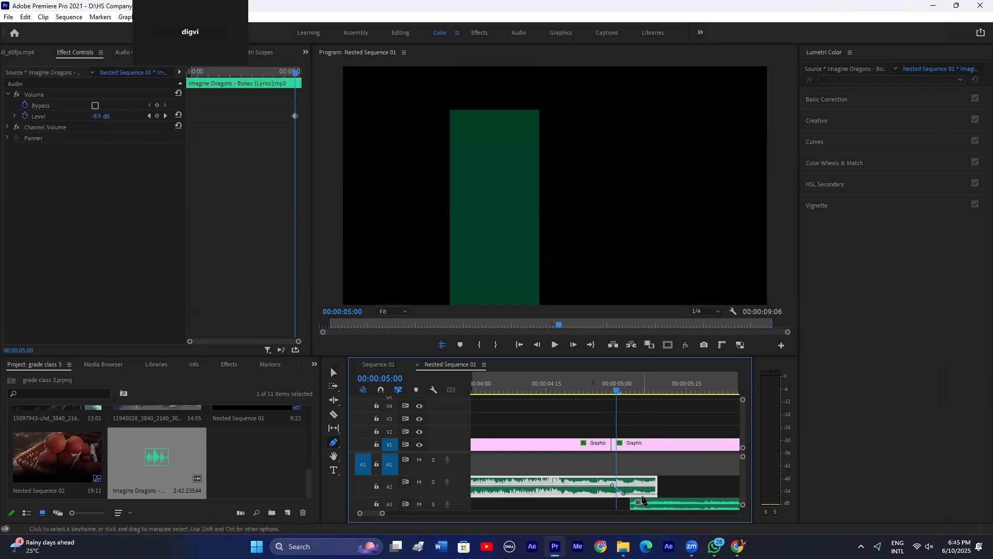
key(v)
drag(657, 485, 629, 479)
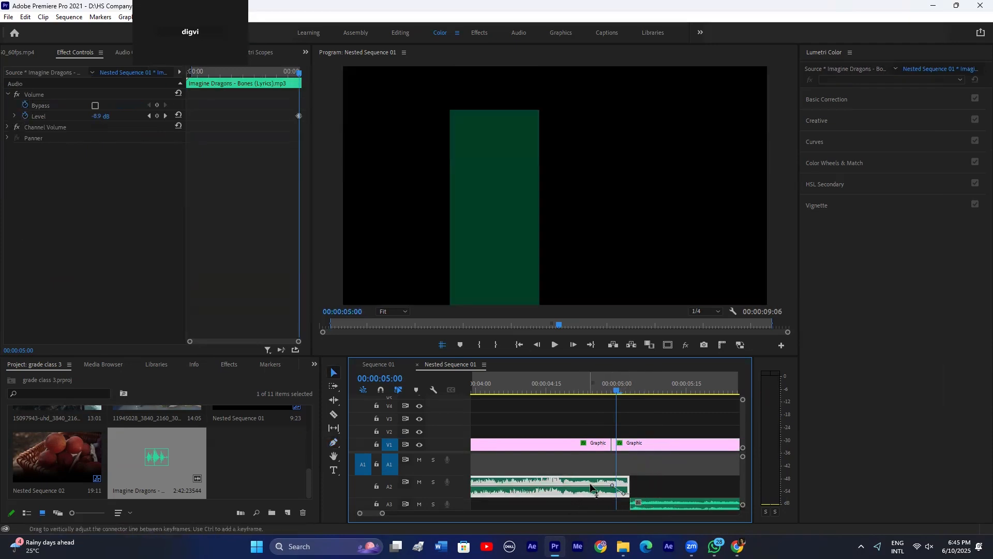
Step: Delete the second song segment from track A3 and scrub across the cut between the graphics around 00:00:05:00
drag(383, 513, 375, 513)
double_click(236, 463)
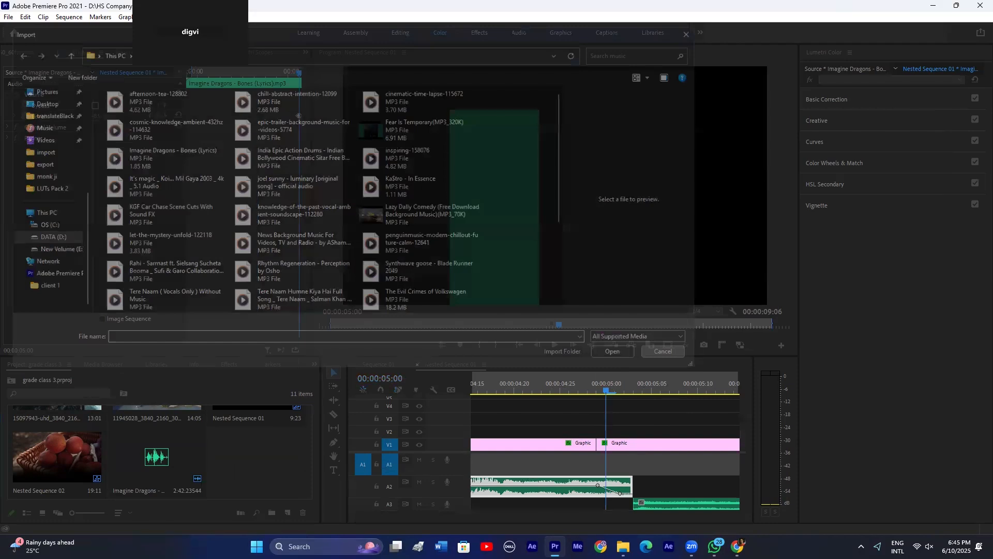
click(671, 355)
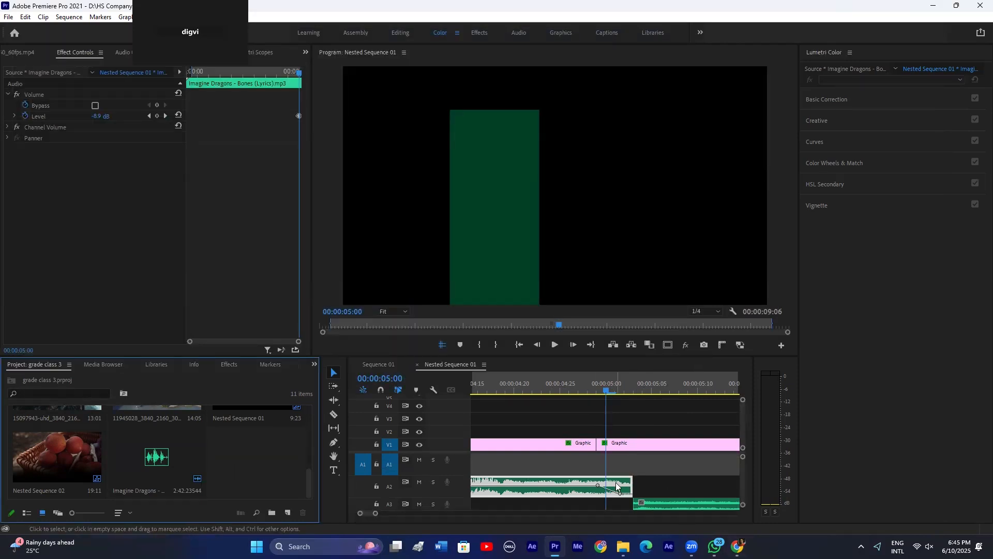
click(665, 502)
key(Delete)
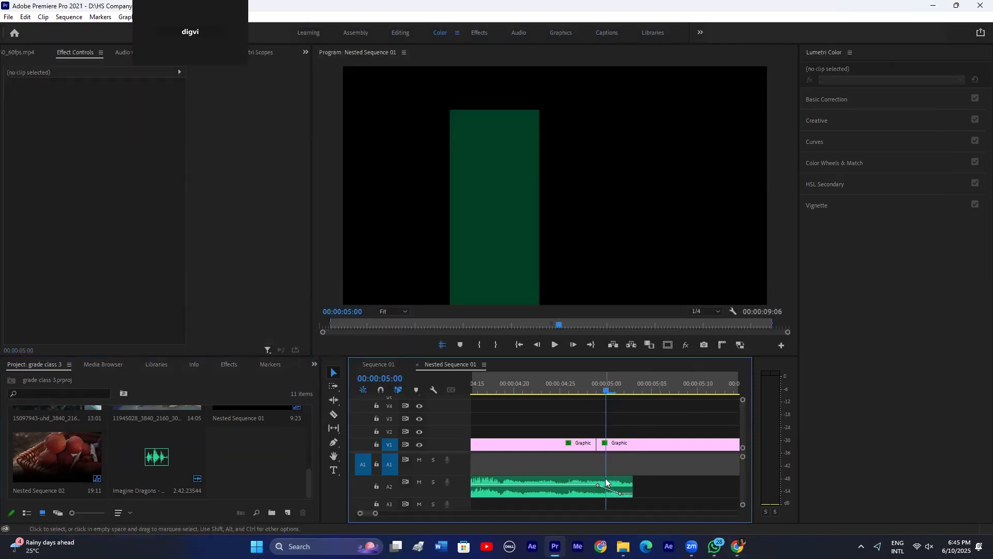
click(594, 384)
mouse_move(594, 383)
mouse_down()
mouse_move(612, 384)
mouse_move(581, 392)
mouse_move(604, 392)
mouse_up()
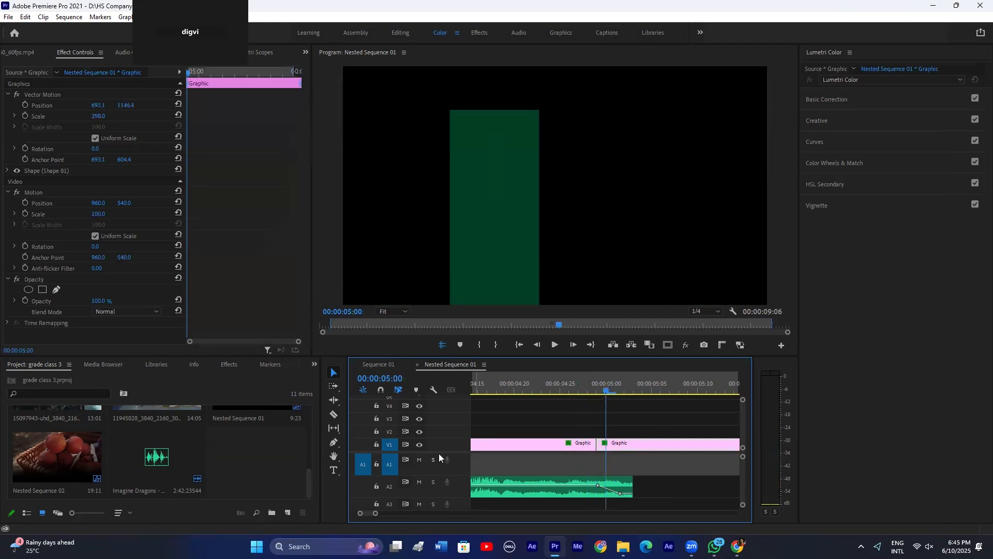
Step: Reduce the audio track heights, roll the cut between the V1 graphics six frames later, and scrub to 00:00:05:04
scroll(451, 431, down, 1)
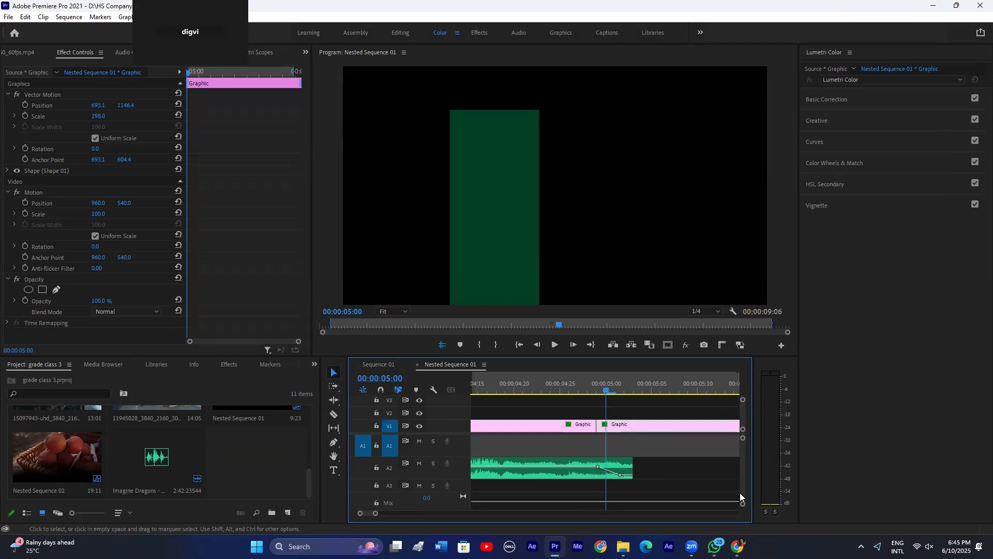
drag(743, 504, 743, 511)
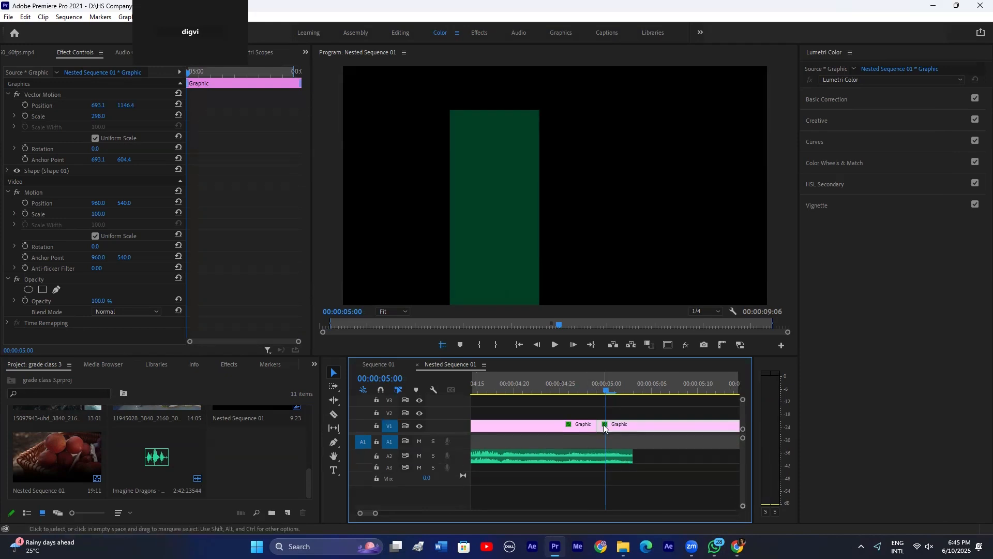
drag(604, 428, 659, 428)
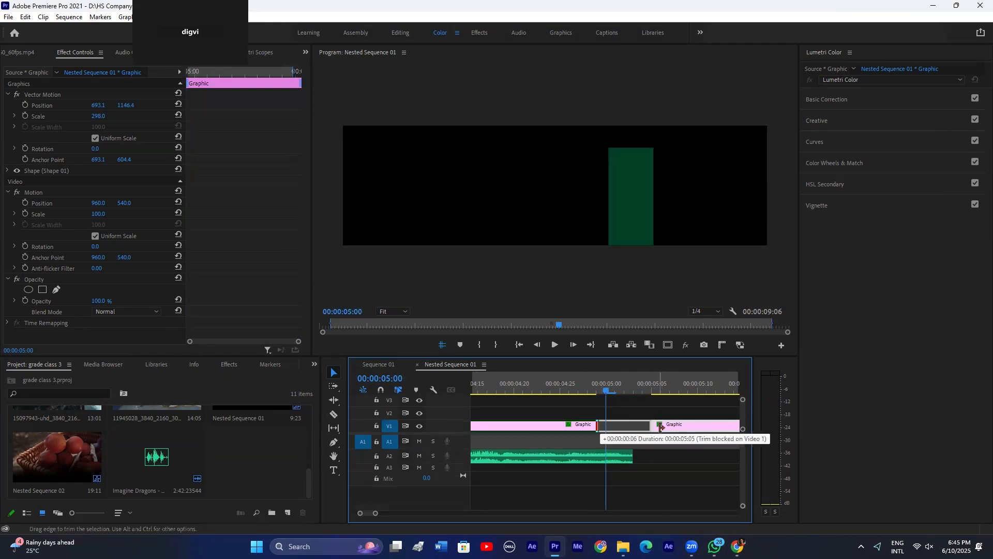
drag(614, 392, 642, 392)
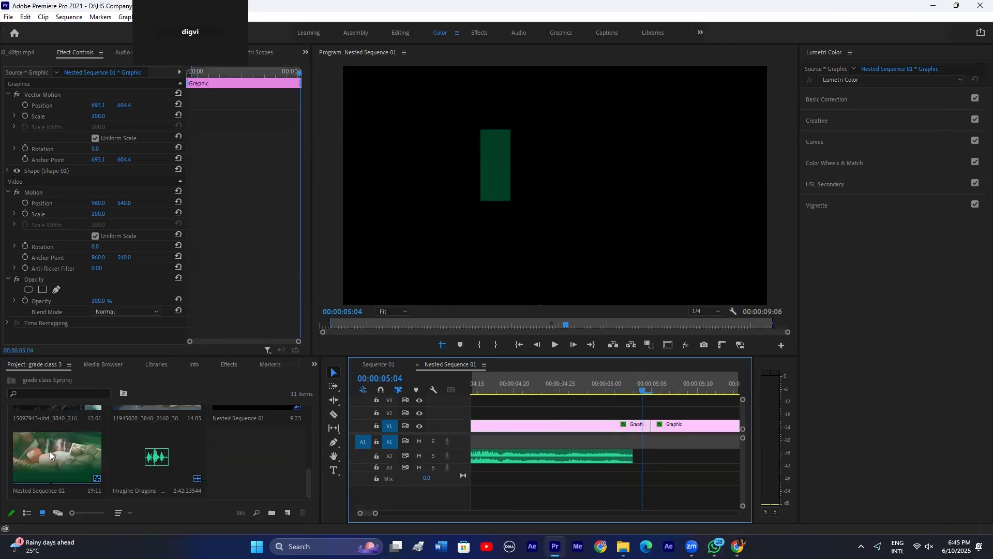
Step: Try another zoom level in a widened Program monitor, and restore the Fit setting and the narrower panel width
scroll(270, 483, up, 2)
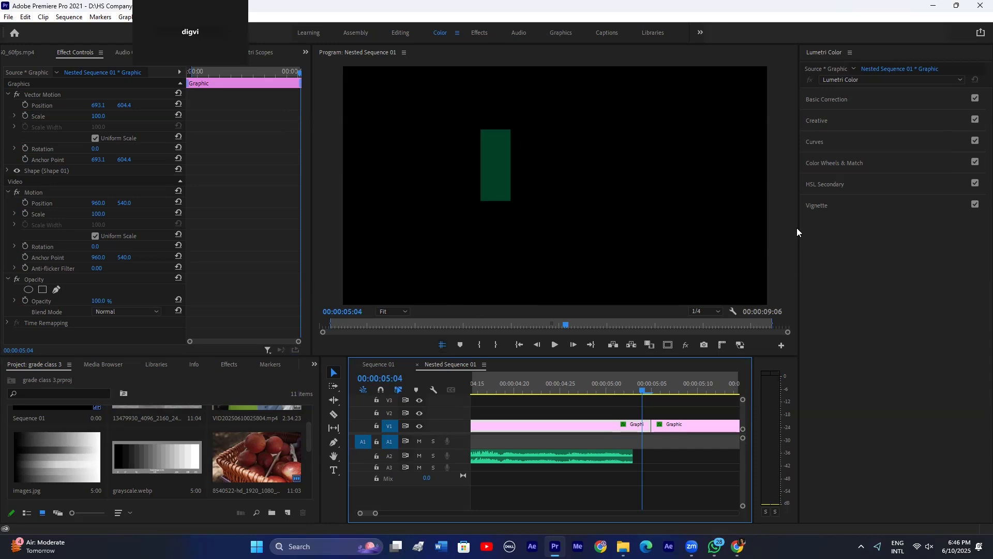
drag(806, 227, 856, 227)
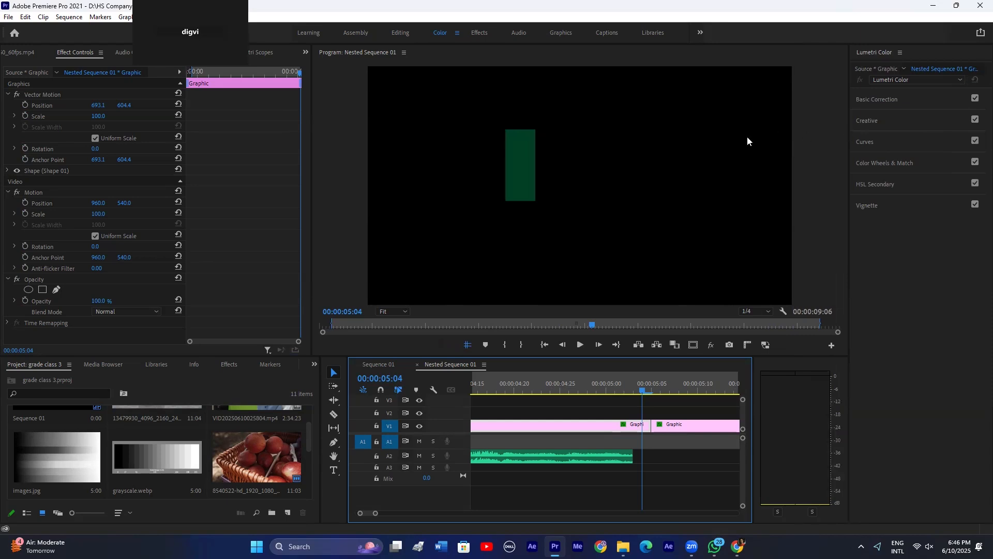
click(398, 312)
click(391, 368)
click(395, 312)
click(393, 317)
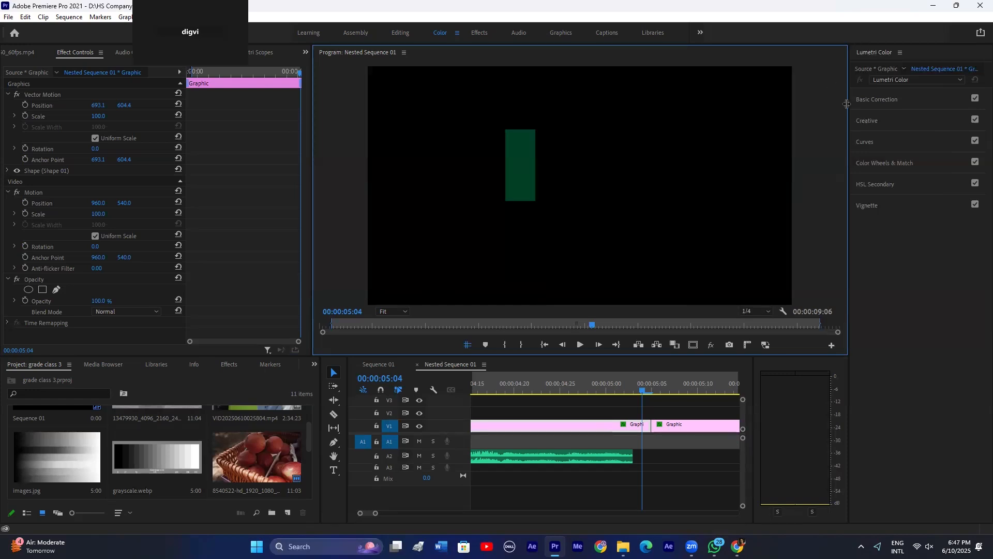
drag(849, 118, 795, 141)
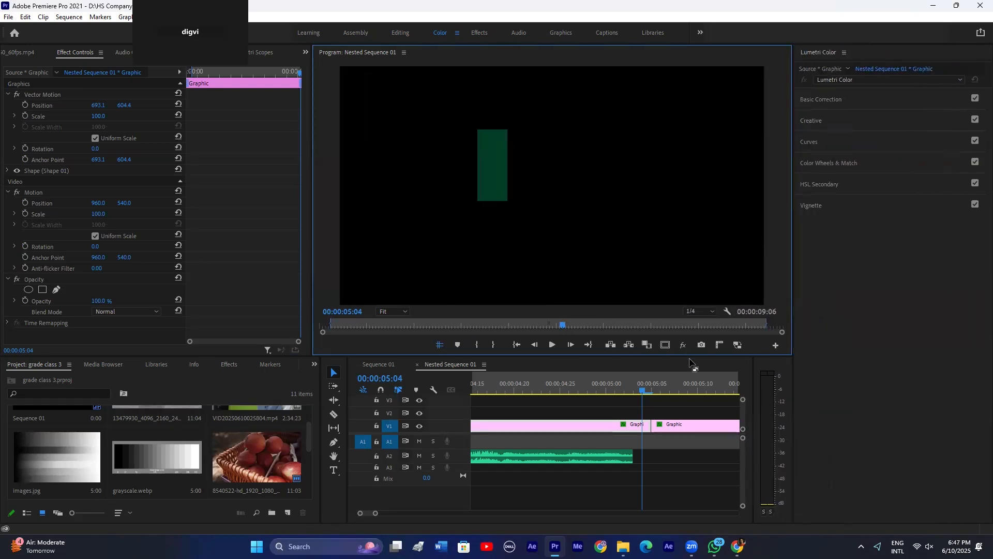
click(667, 439)
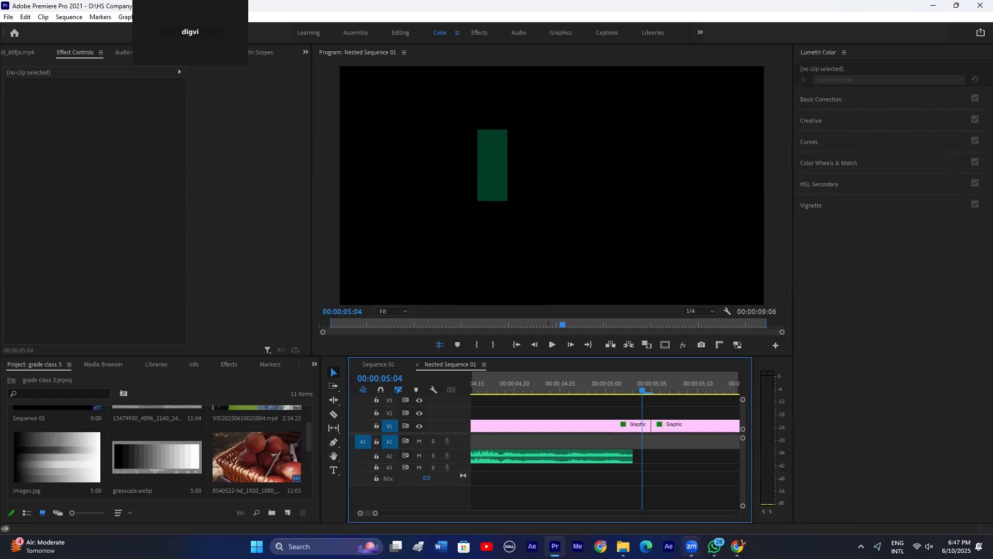
mouse_move(692, 546)
click(660, 493)
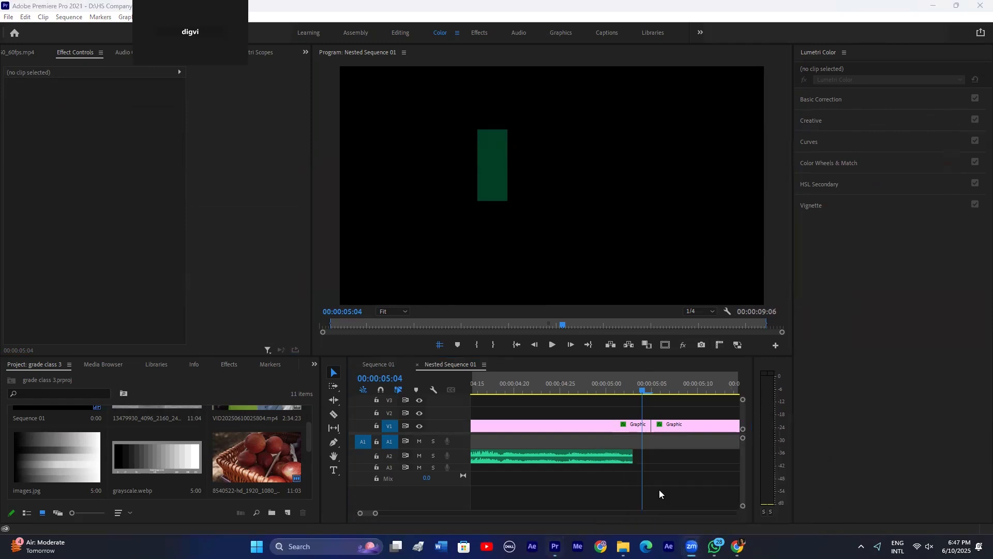